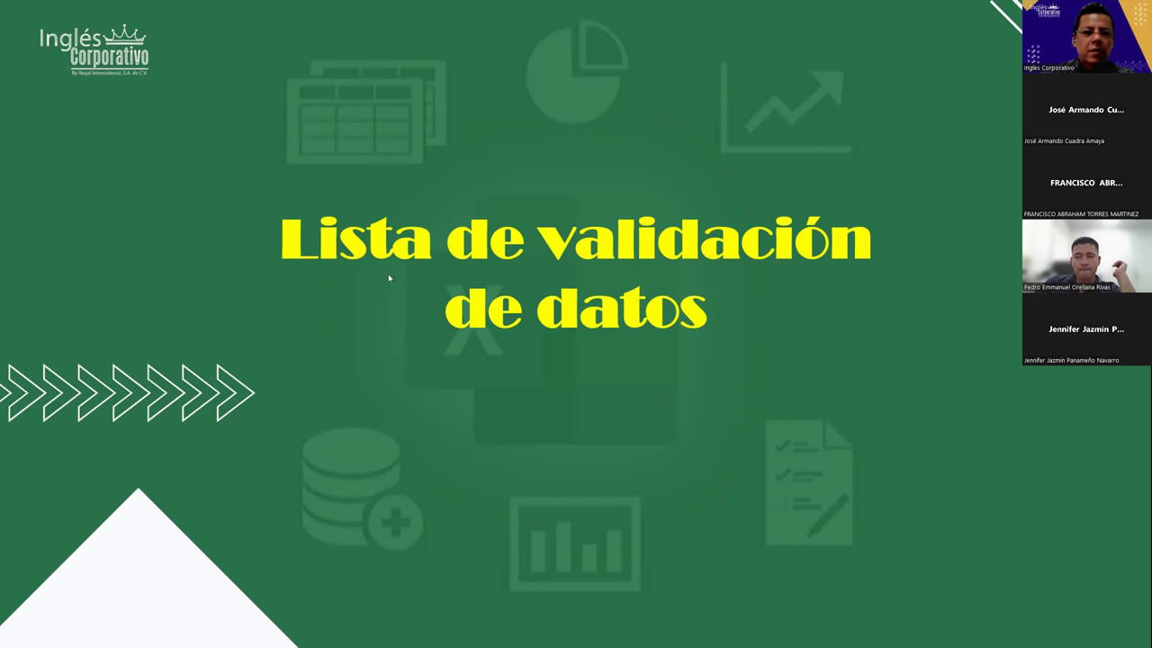
Step: Advance to the 'Objetivo' slide, then switch to the Excel workbook 'Series de relleno' on Hoja6
{"action": "left_click", "coordinate": [664, 428]}
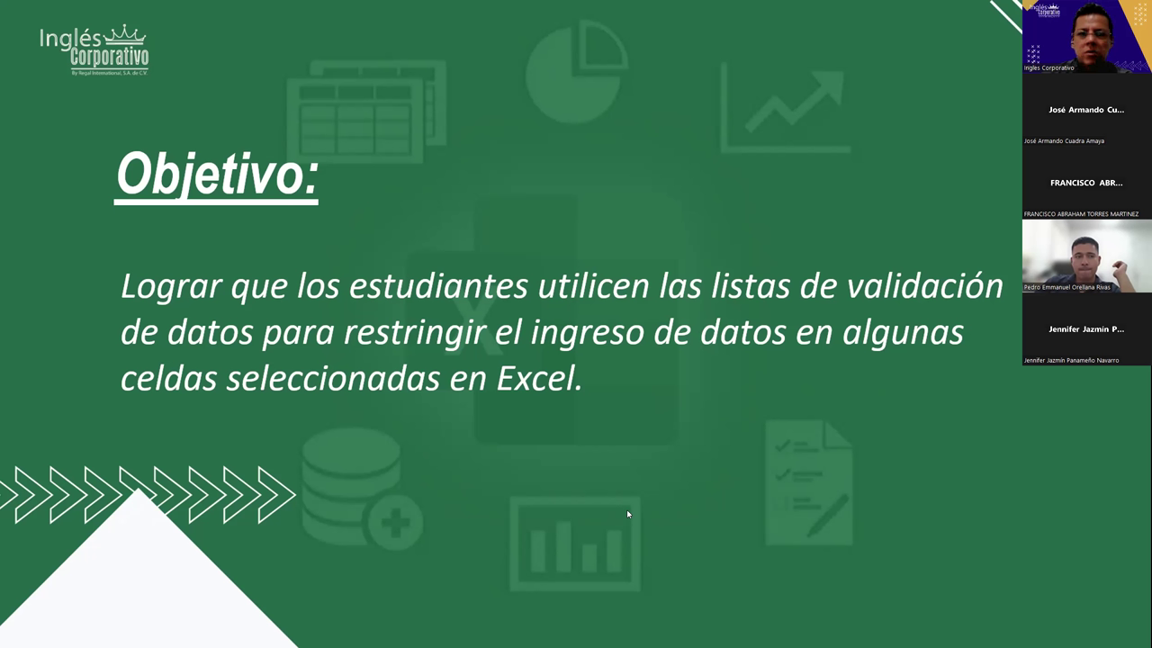
{"action": "key", "text": "alt+Tab"}
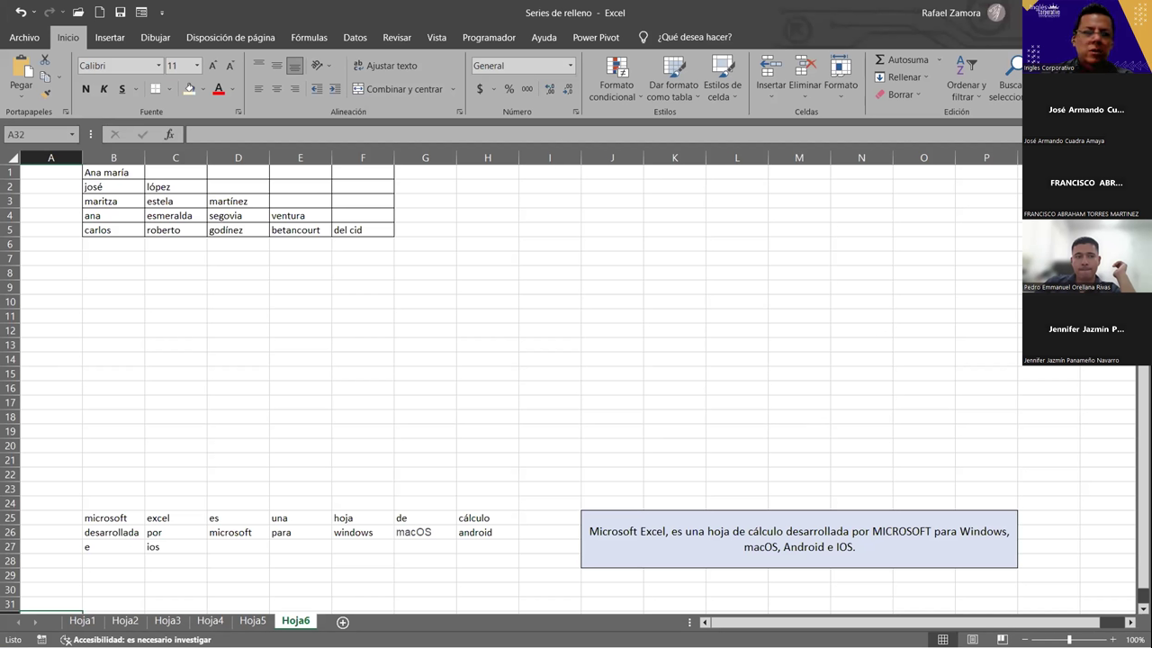
Step: Select an empty cell on Hoja6 and zoom to 145%, then back to 115%
{"action": "left_click", "coordinate": [363, 374]}
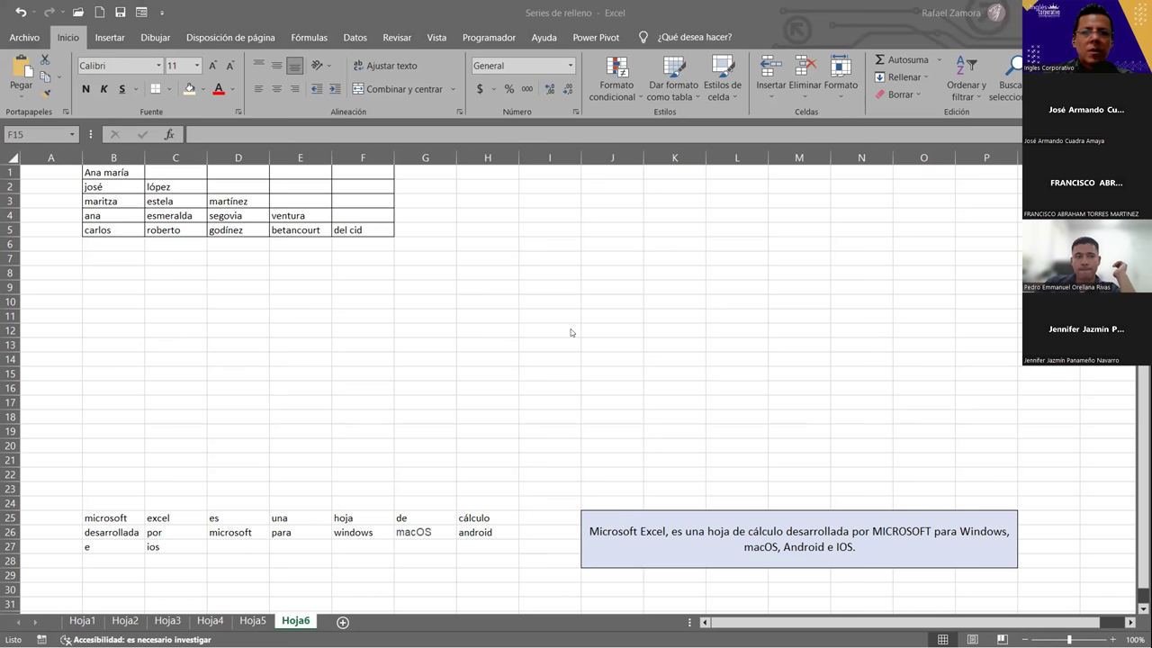
{"action": "left_click", "coordinate": [333, 370]}
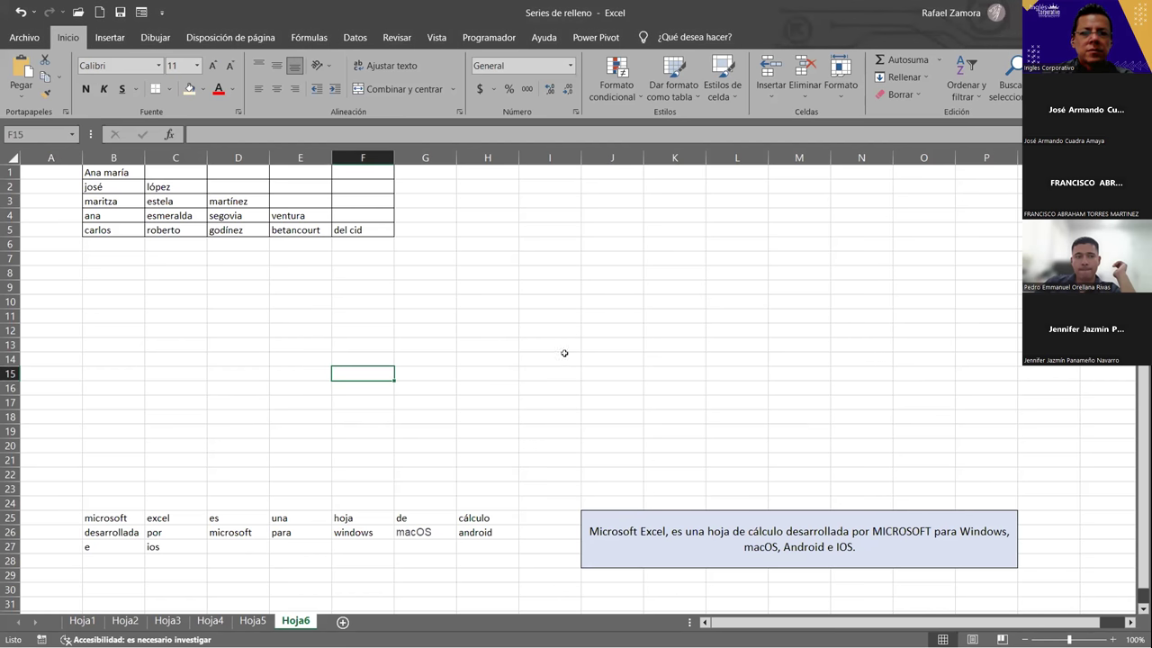
{"action": "left_click", "coordinate": [596, 342]}
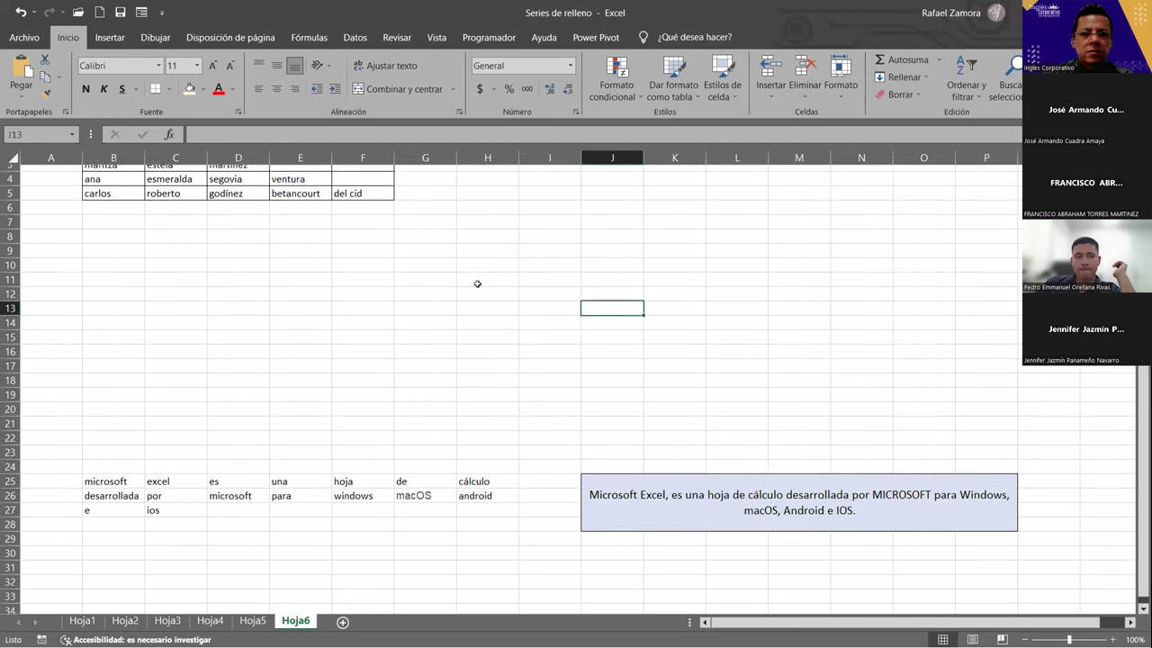
{"action": "scroll", "coordinate": [562, 333], "scroll_direction": "up", "scroll_amount": 3}
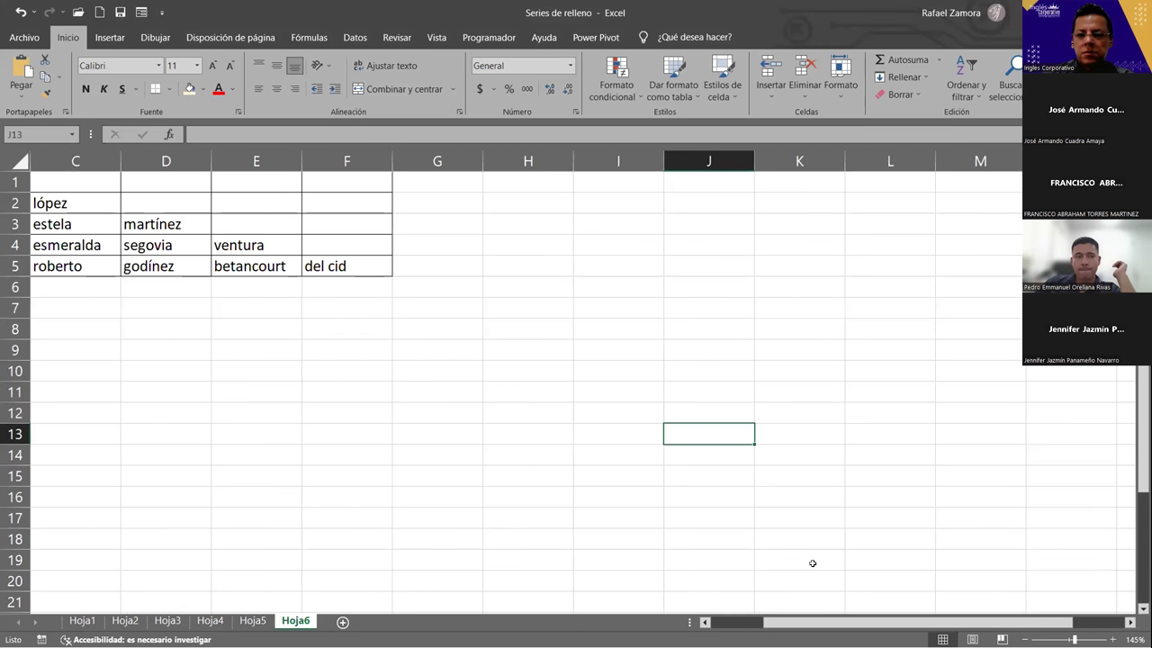
{"action": "left_click_drag", "start_coordinate": [764, 621], "coordinate": [702, 621]}
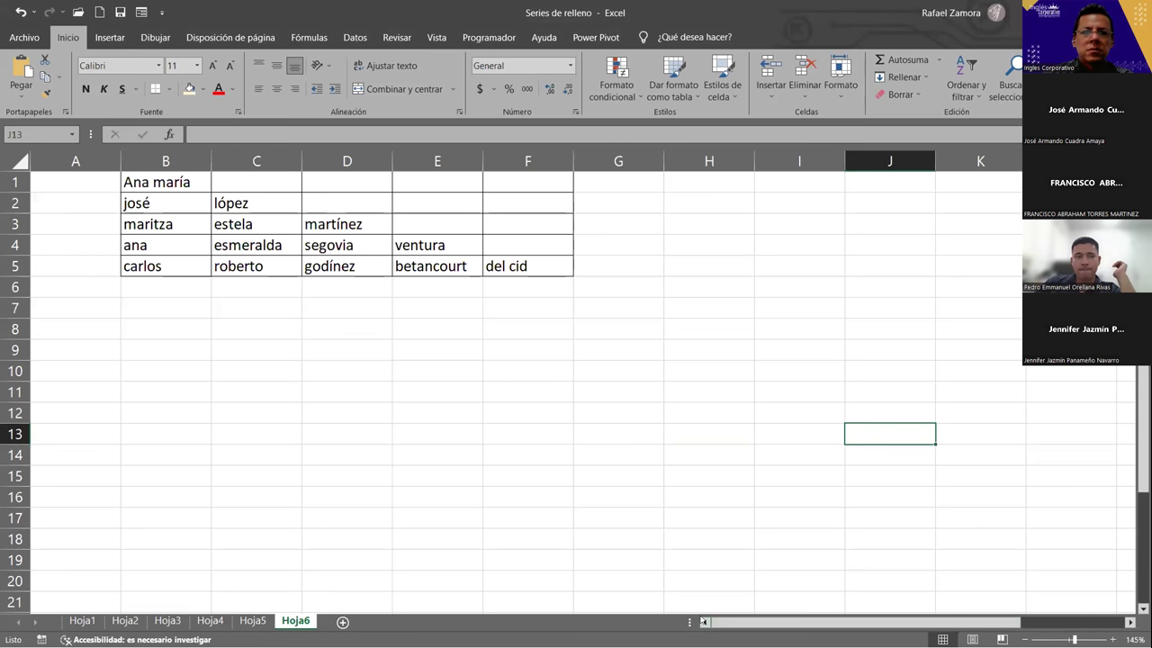
{"action": "scroll", "coordinate": [773, 397], "scroll_direction": "down", "scroll_amount": 3}
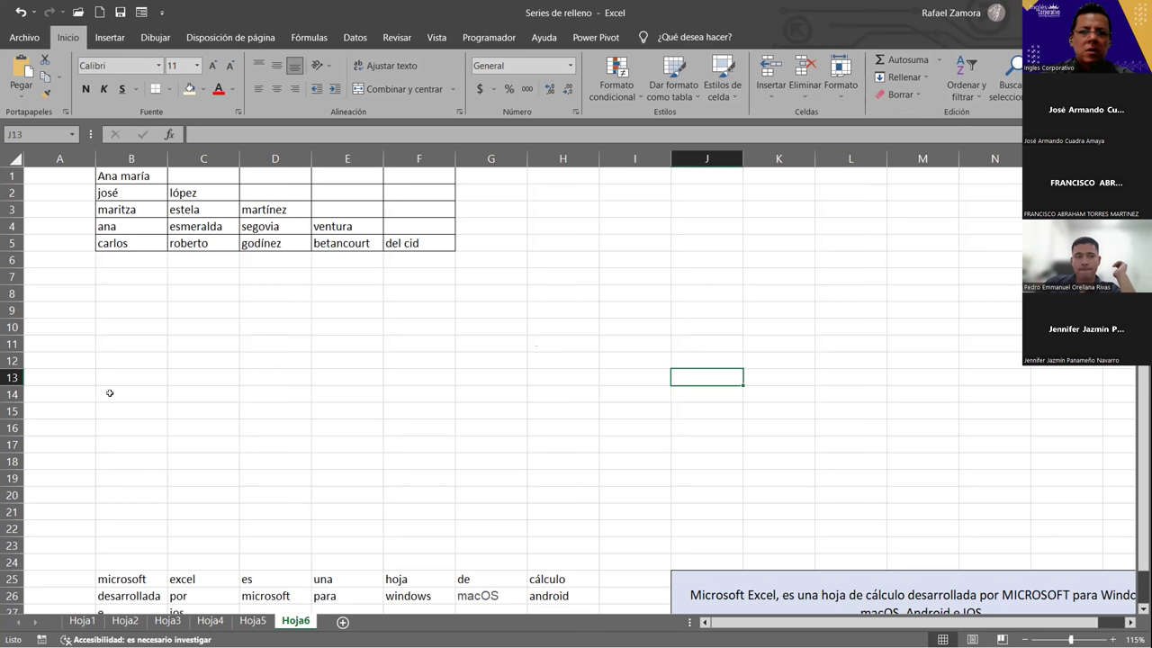
Step: Review the name parts in columns B to F, then start a formula in H1
{"action": "left_click", "coordinate": [126, 307]}
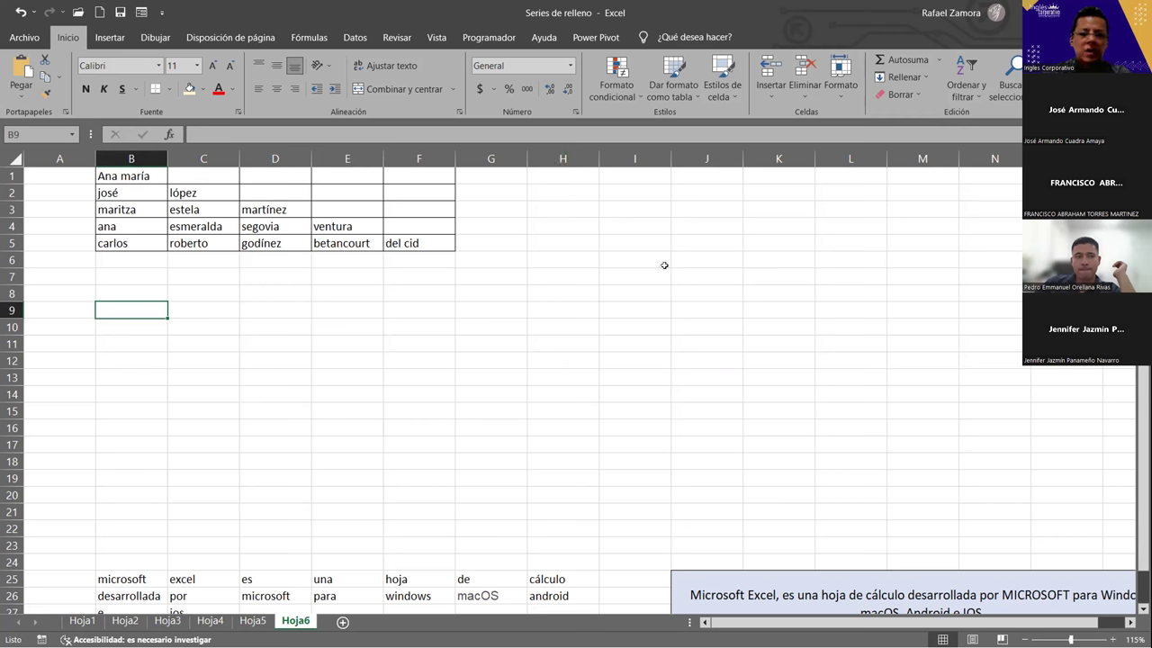
{"action": "left_click", "coordinate": [622, 176]}
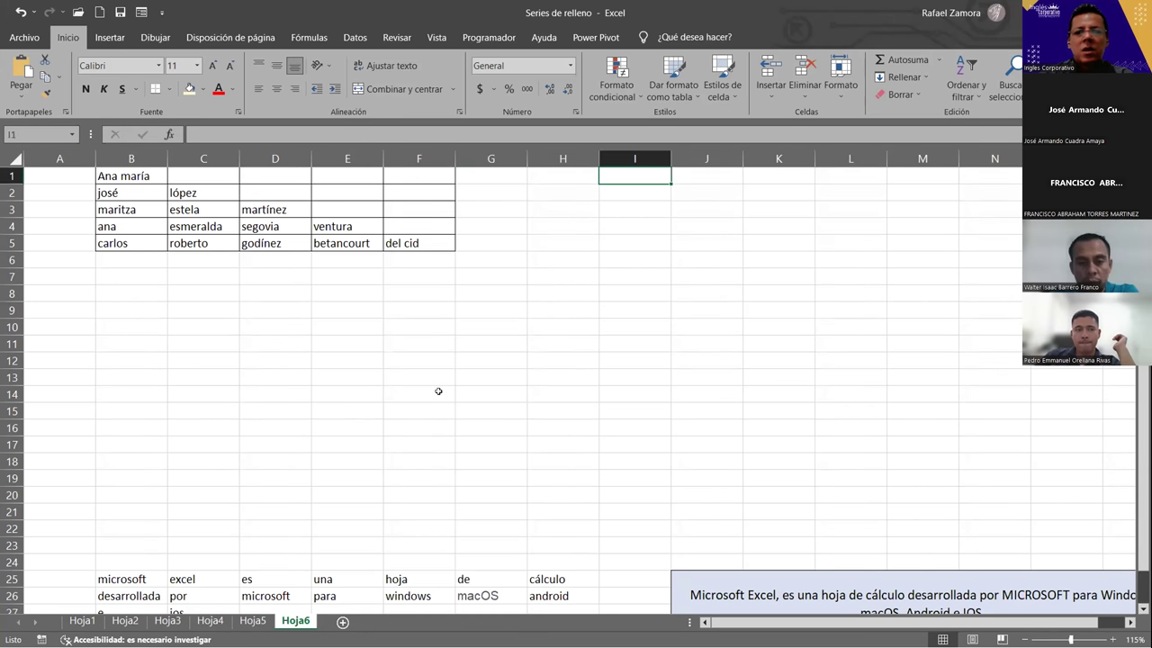
{"action": "left_click", "coordinate": [162, 159]}
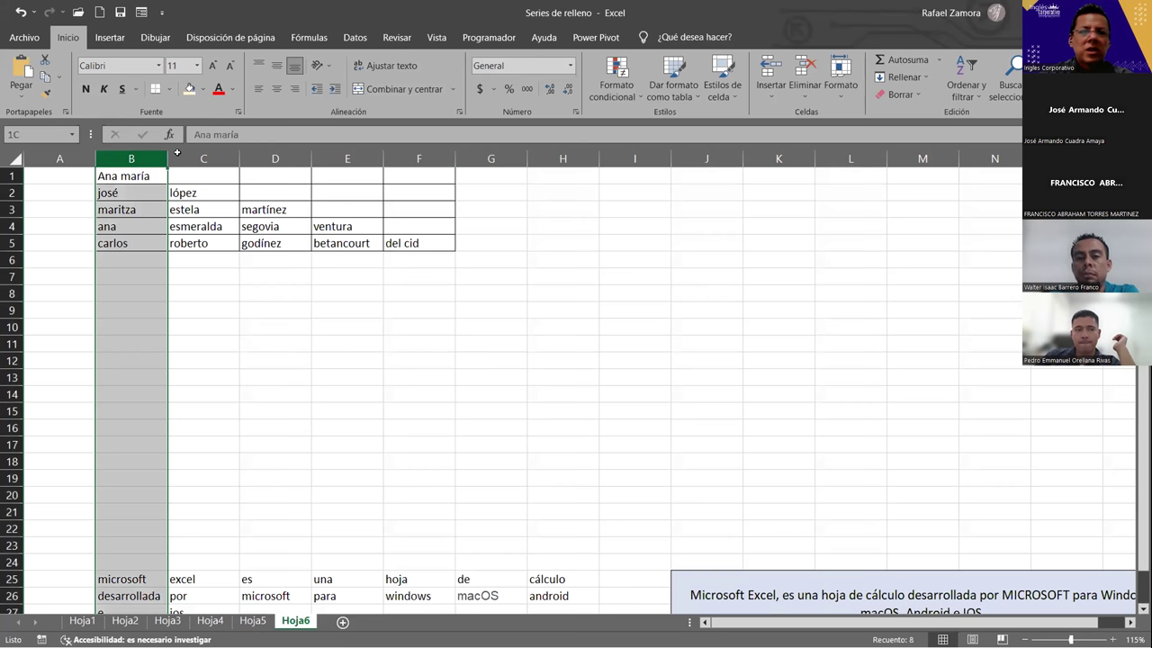
{"action": "left_click_drag", "start_coordinate": [177, 159], "coordinate": [418, 158]}
{"action": "left_click", "coordinate": [513, 198]}
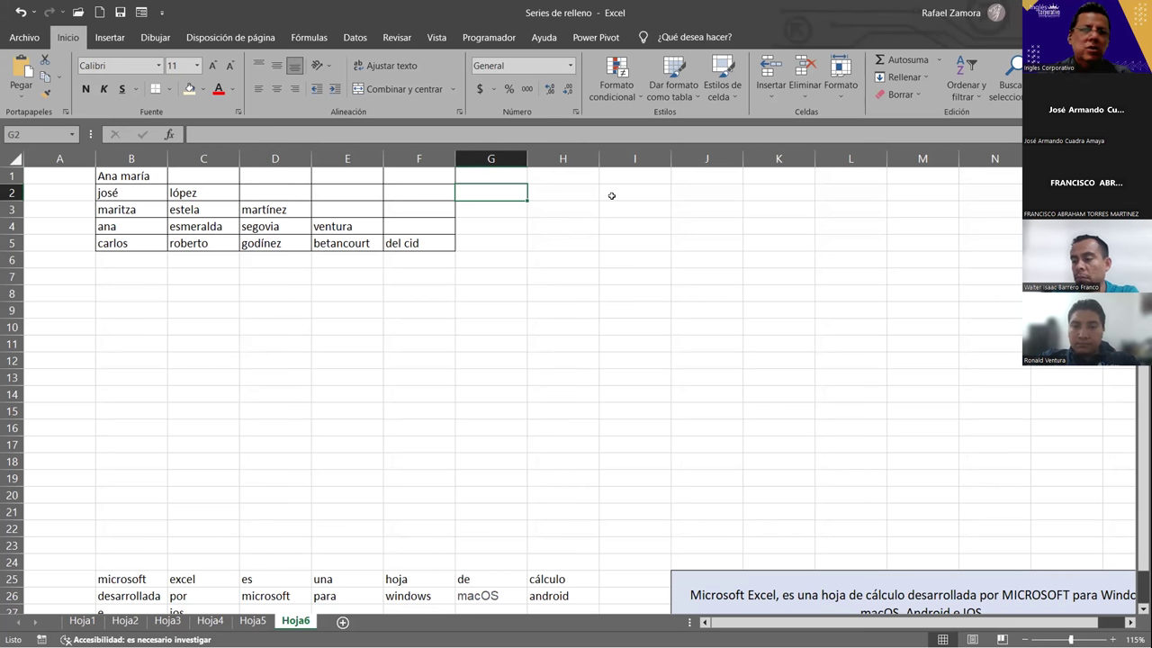
{"action": "left_click", "coordinate": [561, 175]}
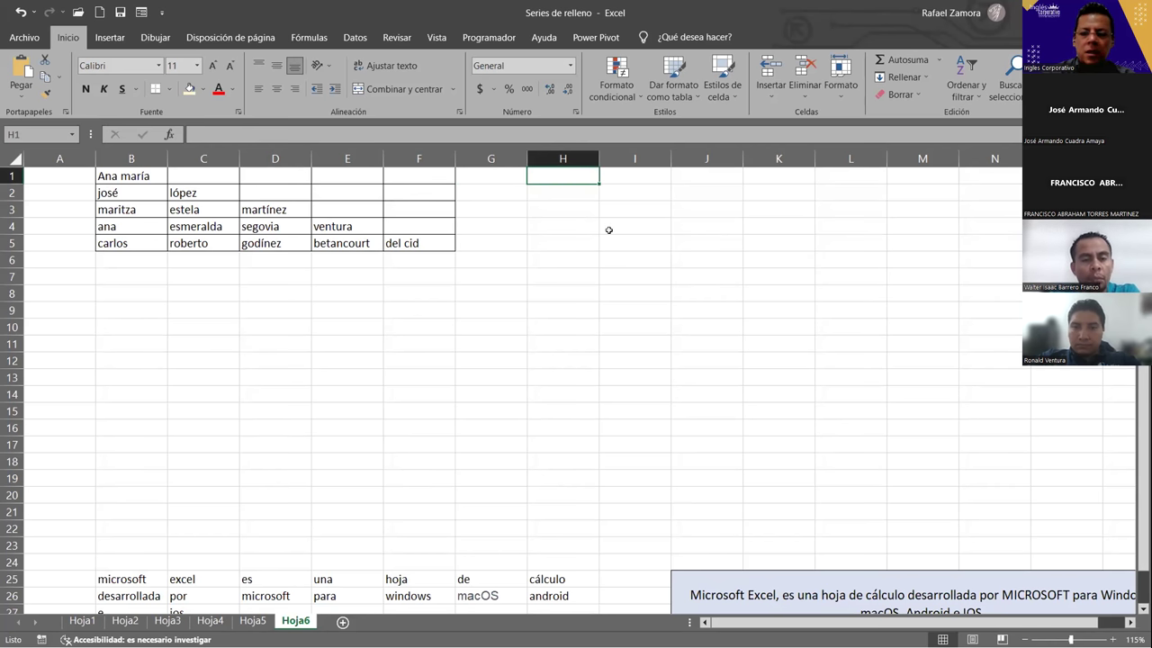
{"action": "type", "text": "¿"}
{"action": "type", "text": "="}
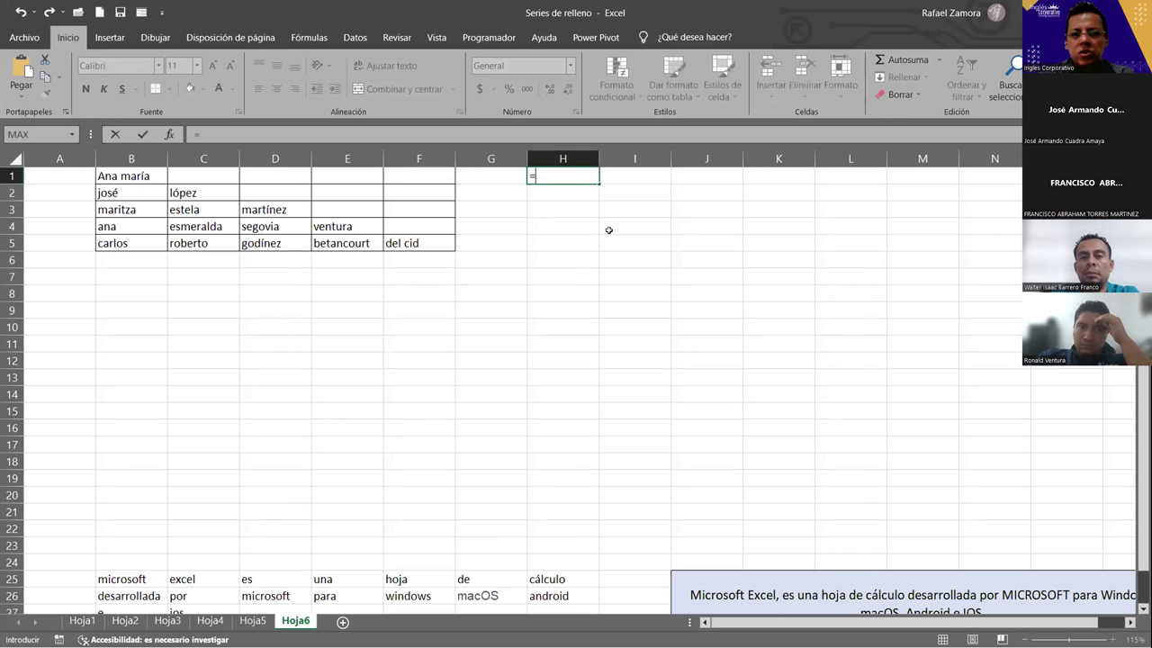
Step: Enter =CONCAT(B1) in H1, fill it down to H5, then undo the fill
{"action": "type", "text": "c"}
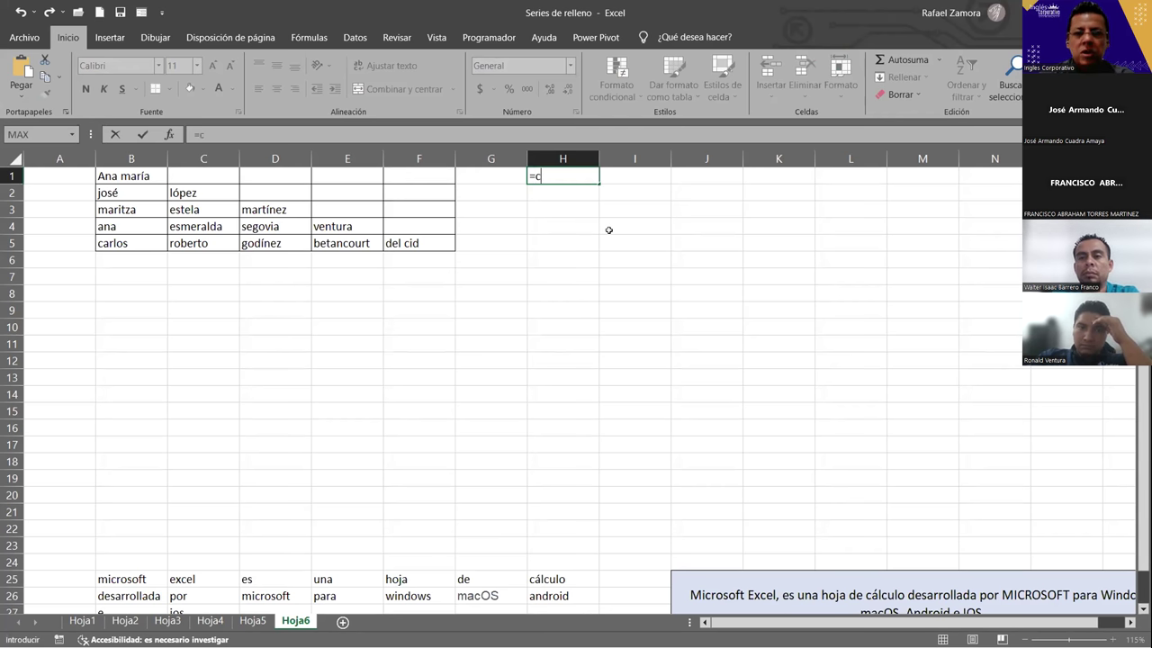
{"action": "type", "text": "onc"}
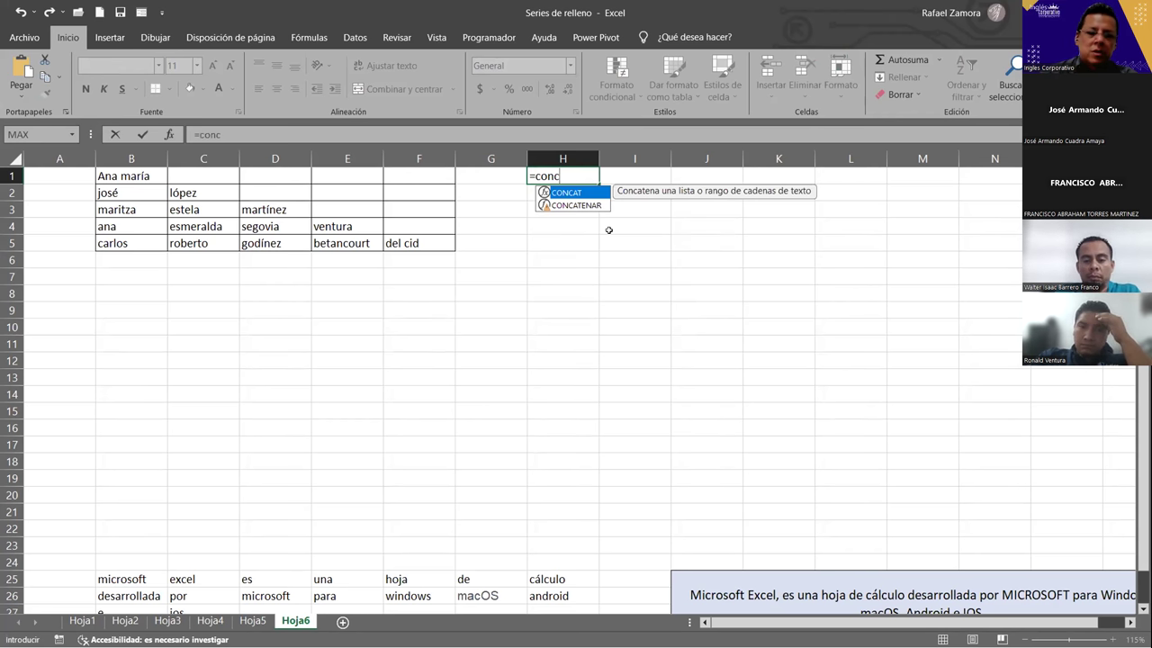
{"action": "key", "text": "Tab"}
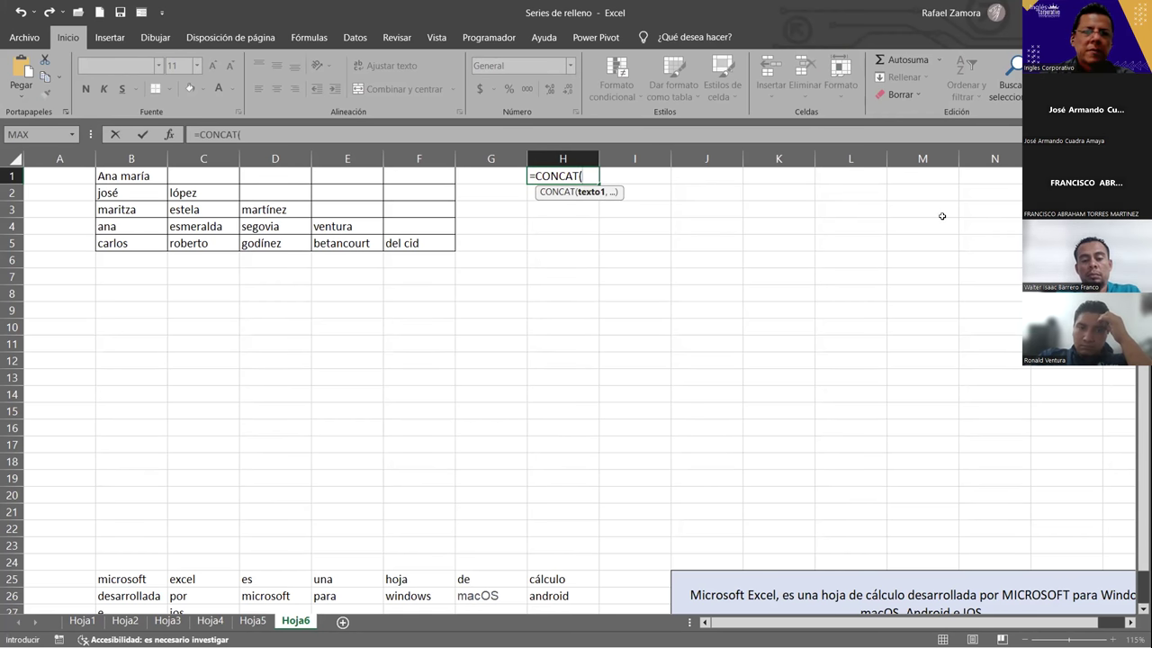
{"action": "left_click", "coordinate": [119, 176]}
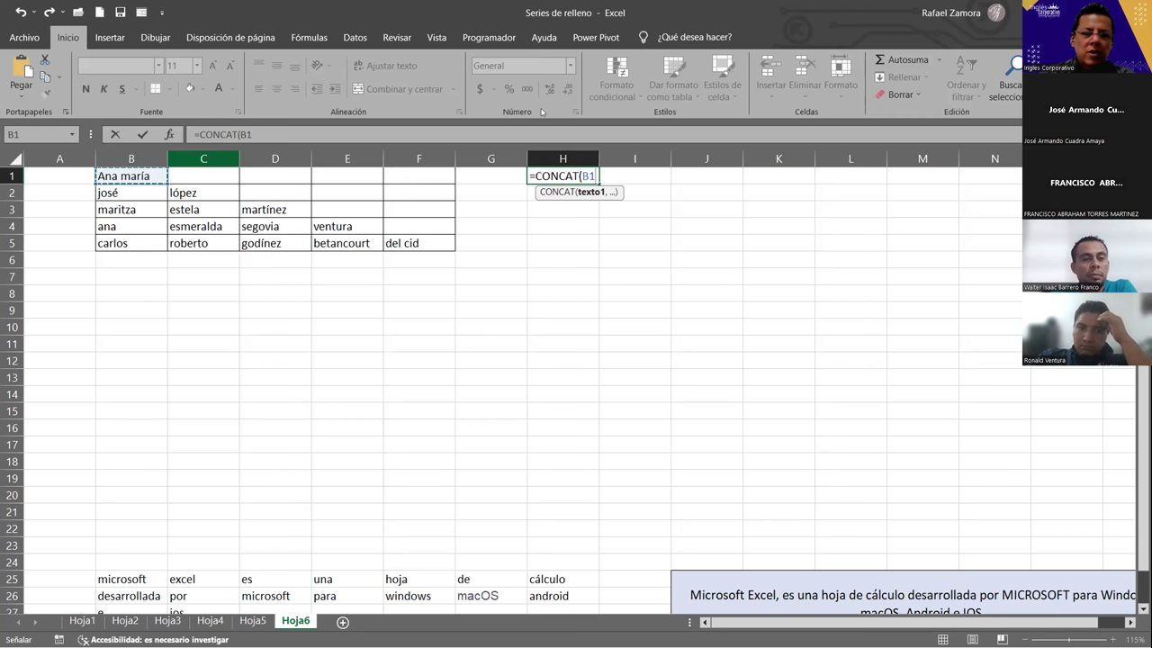
{"action": "type", "text": ")"}
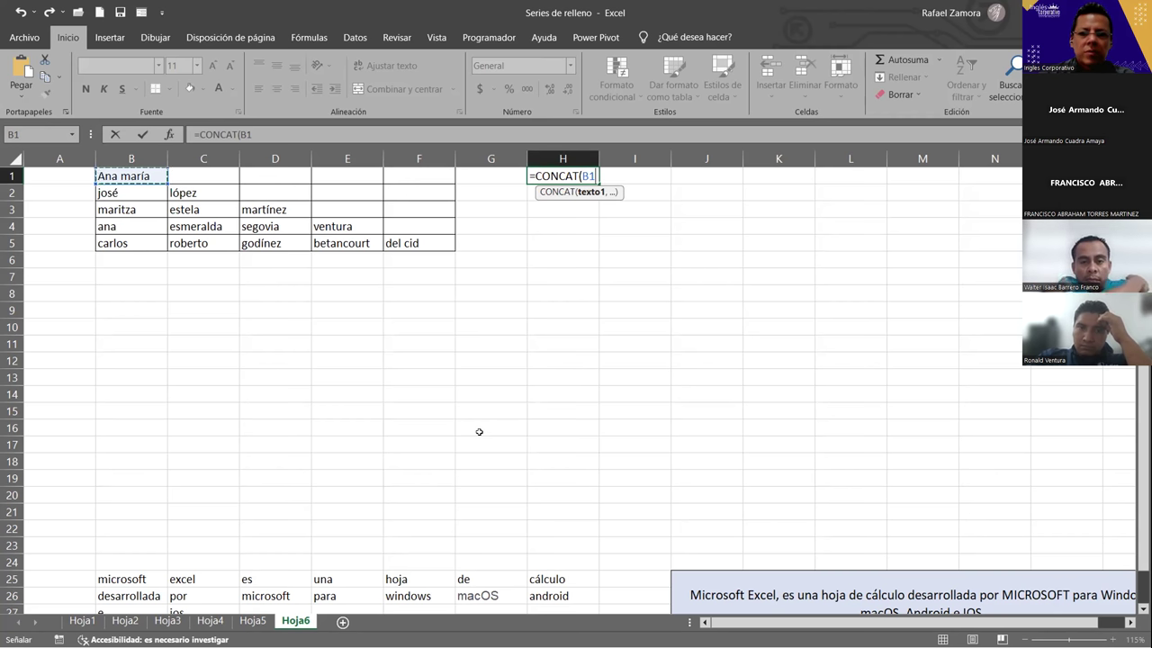
{"action": "key", "text": "Return"}
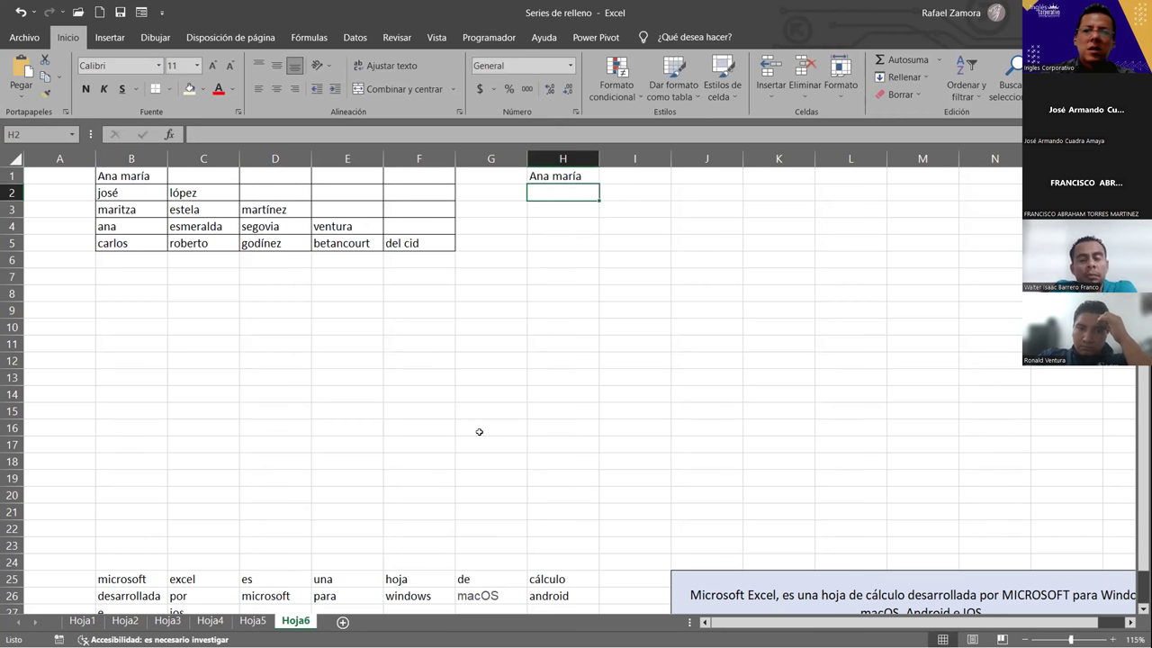
{"action": "left_click", "coordinate": [582, 174]}
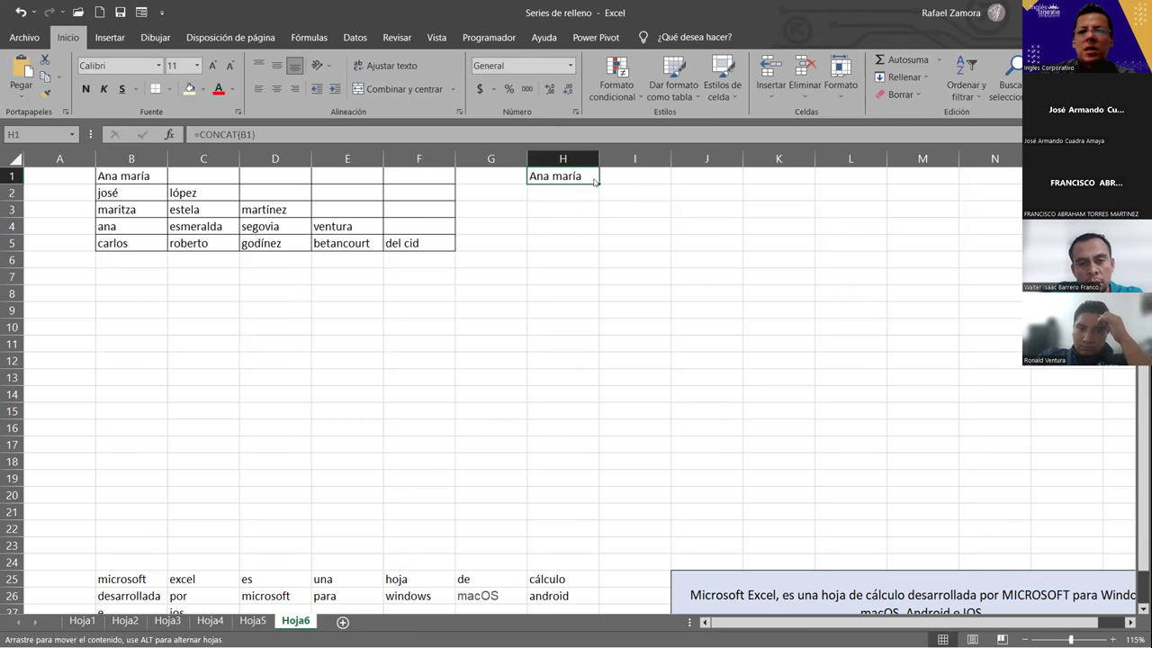
{"action": "left_click_drag", "start_coordinate": [594, 179], "coordinate": [592, 238]}
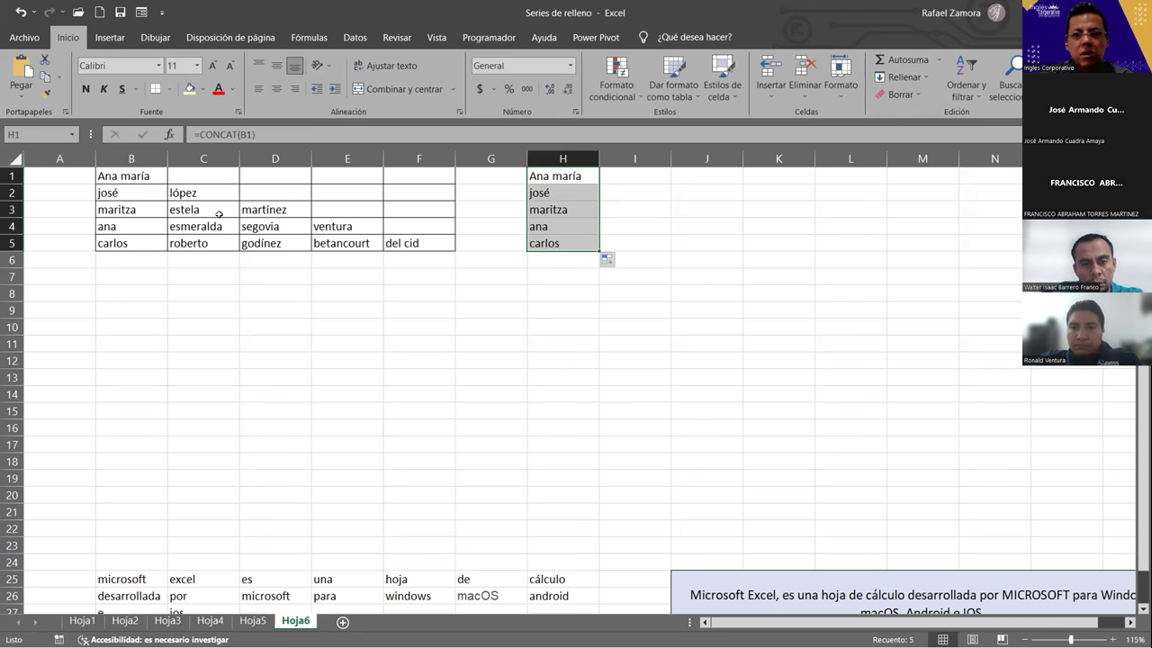
{"action": "key", "text": "ctrl+z"}
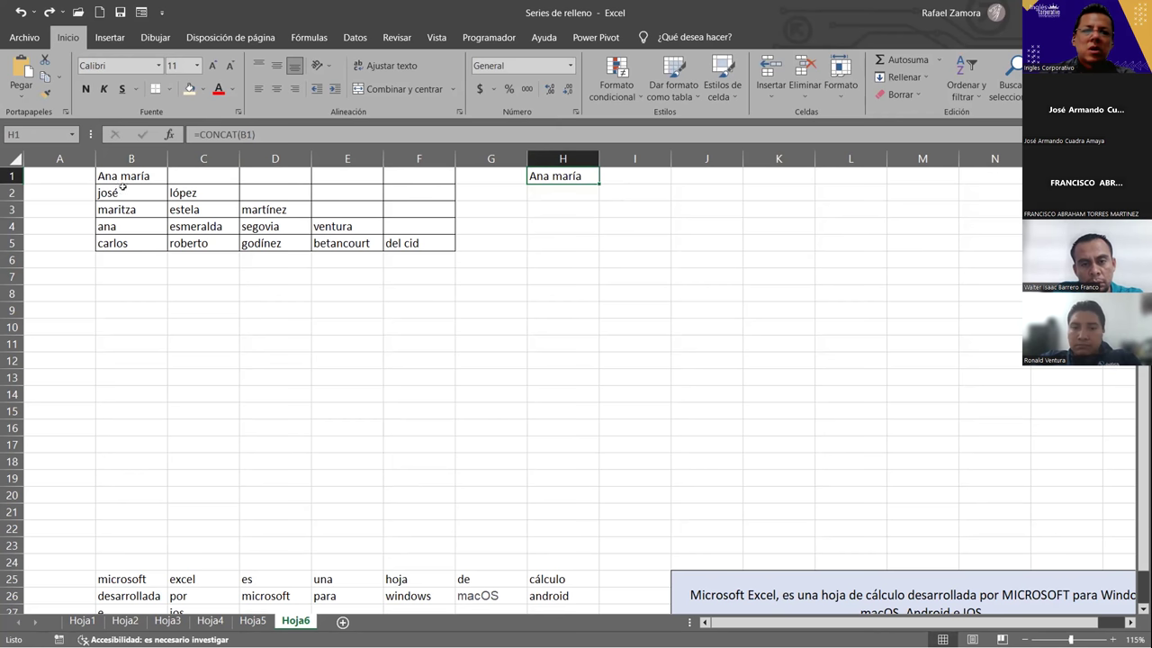
Step: Enter =CONCAT(B2,C2) in H2 to join the first two name parts
{"action": "left_click", "coordinate": [590, 187]}
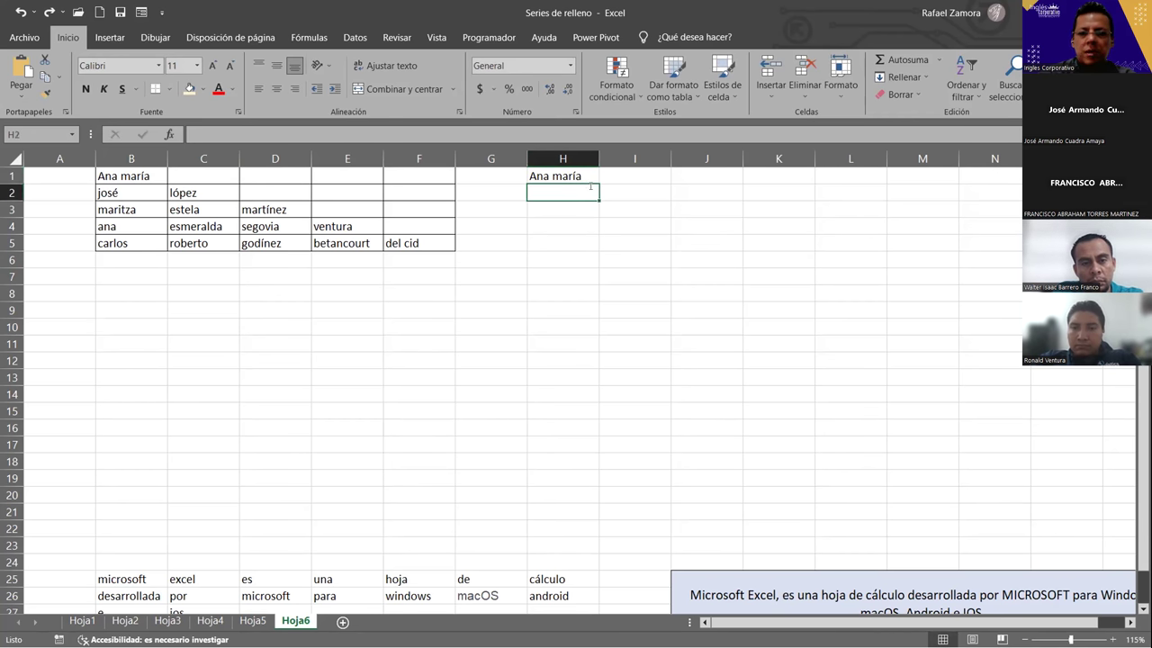
{"action": "type", "text": "="}
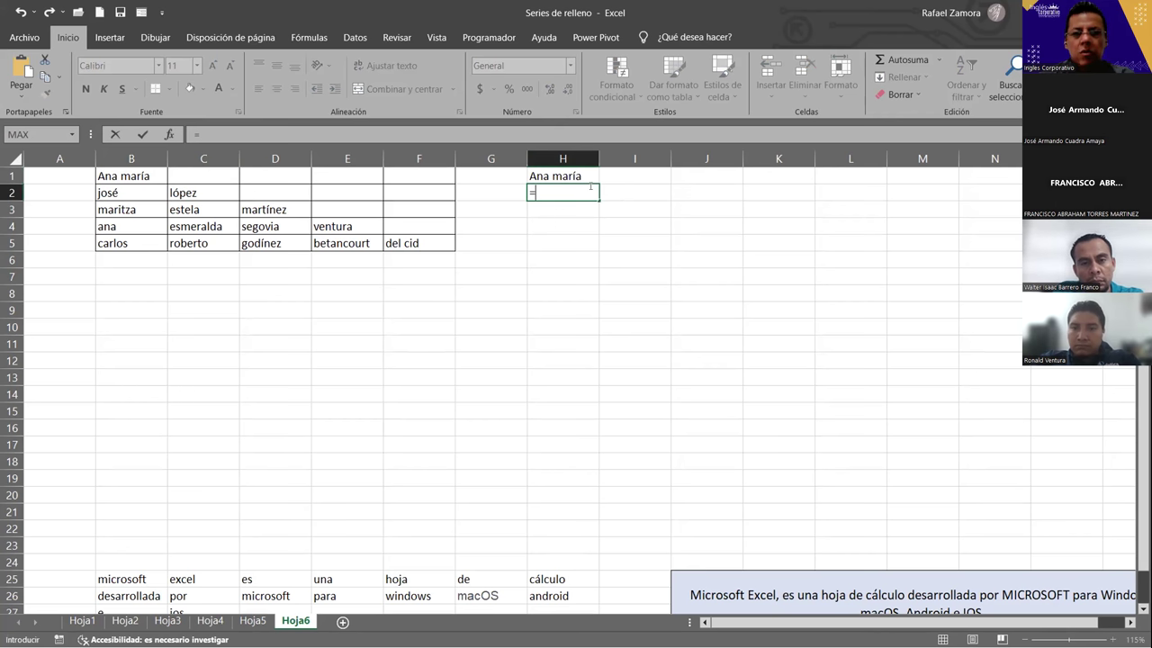
{"action": "type", "text": "concat"}
{"action": "key", "text": "Tab"}
{"action": "left_click", "coordinate": [108, 192]}
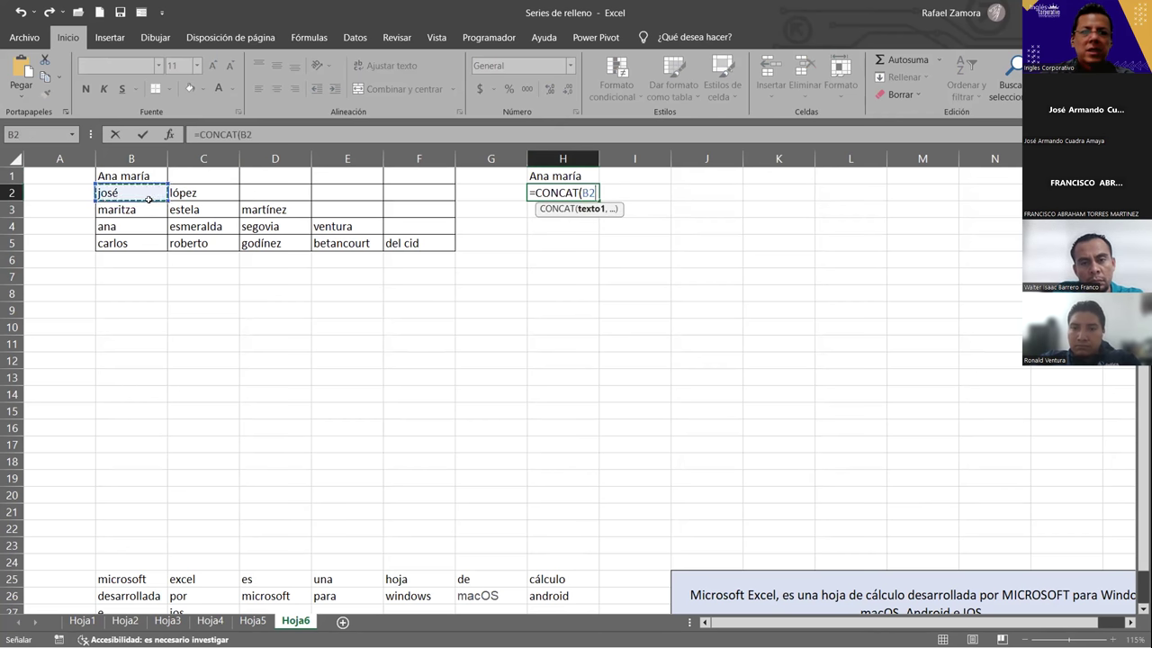
{"action": "type", "text": ","}
{"action": "left_click", "coordinate": [217, 187]}
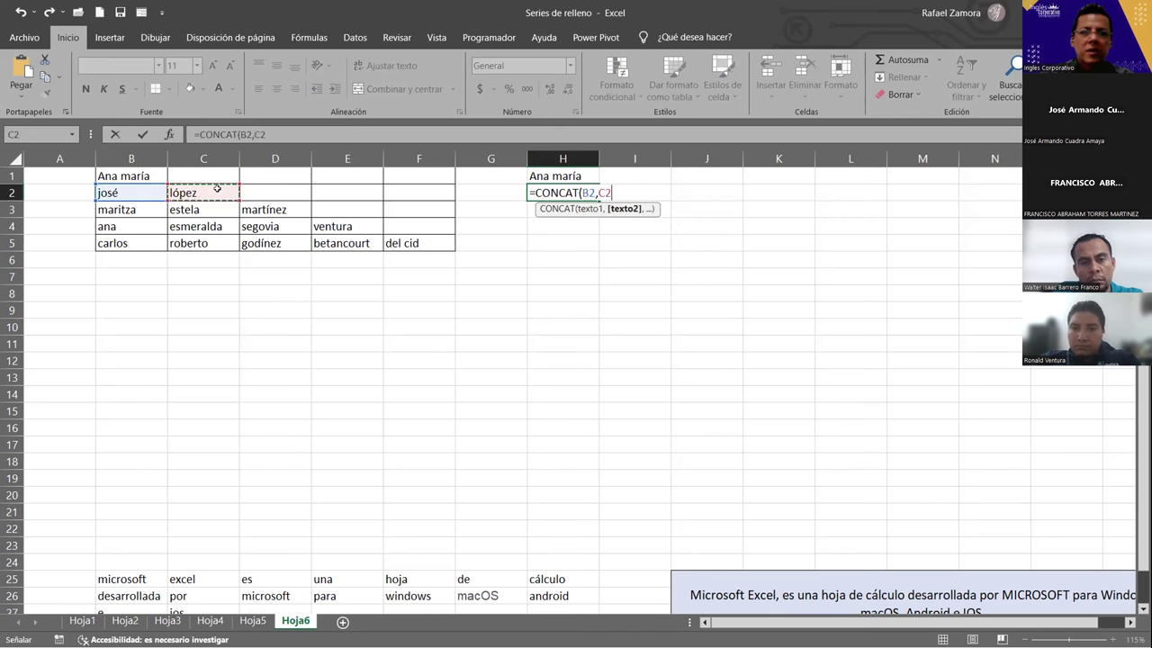
{"action": "type", "text": ")"}
{"action": "key", "text": "Return"}
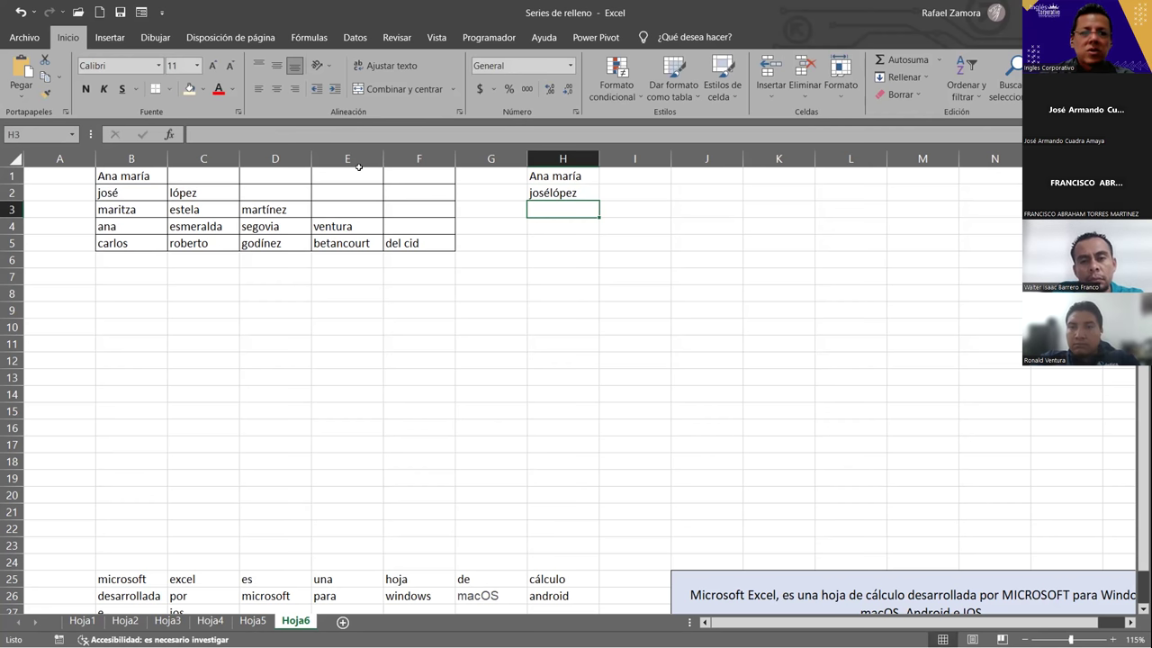
Step: Change H1 to =CONCAT(B1,C1) and copy it down through row 5
{"action": "double_click", "coordinate": [574, 177]}
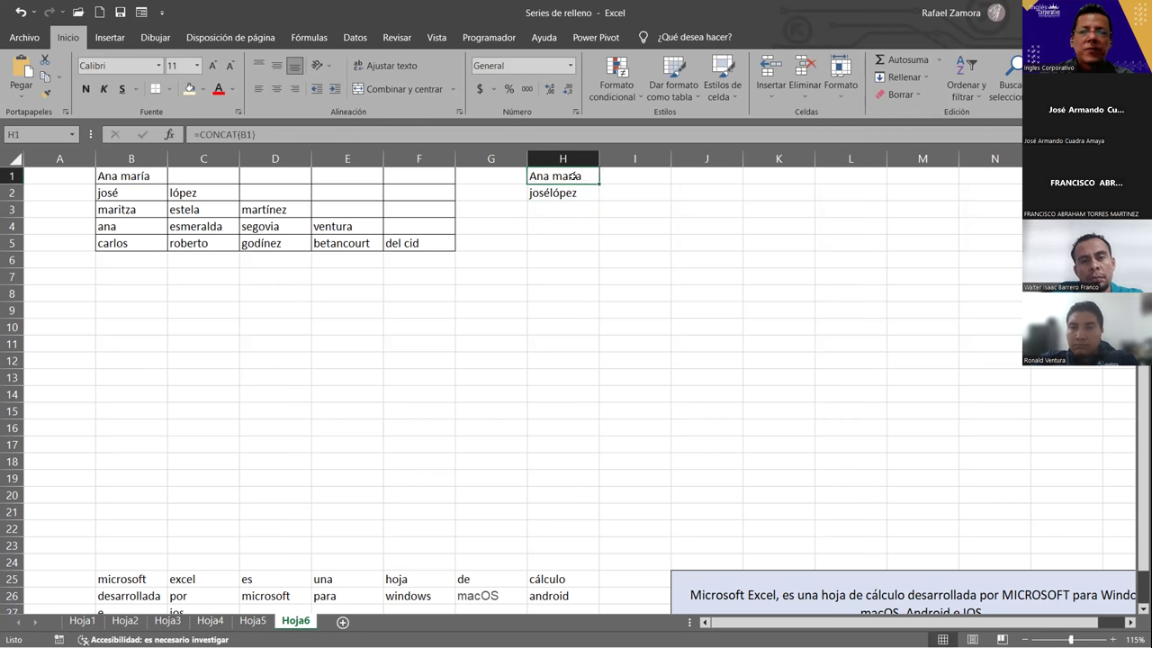
{"action": "left_click", "coordinate": [594, 177]}
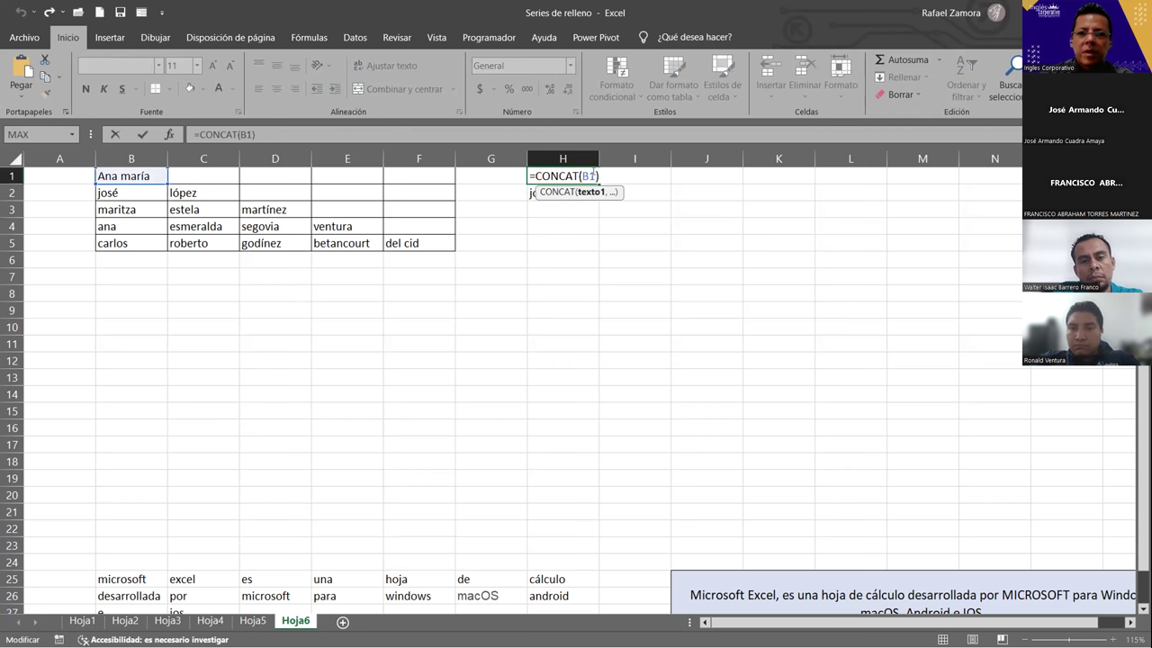
{"action": "type", "text": ","}
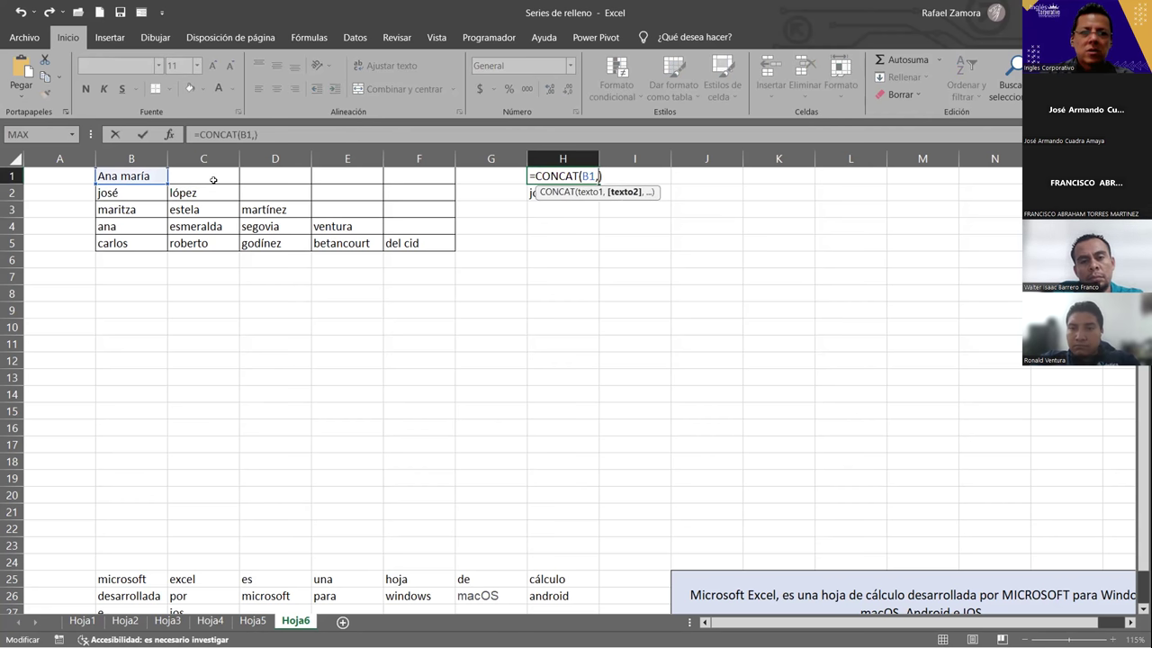
{"action": "left_click", "coordinate": [219, 171]}
{"action": "key", "text": "Return"}
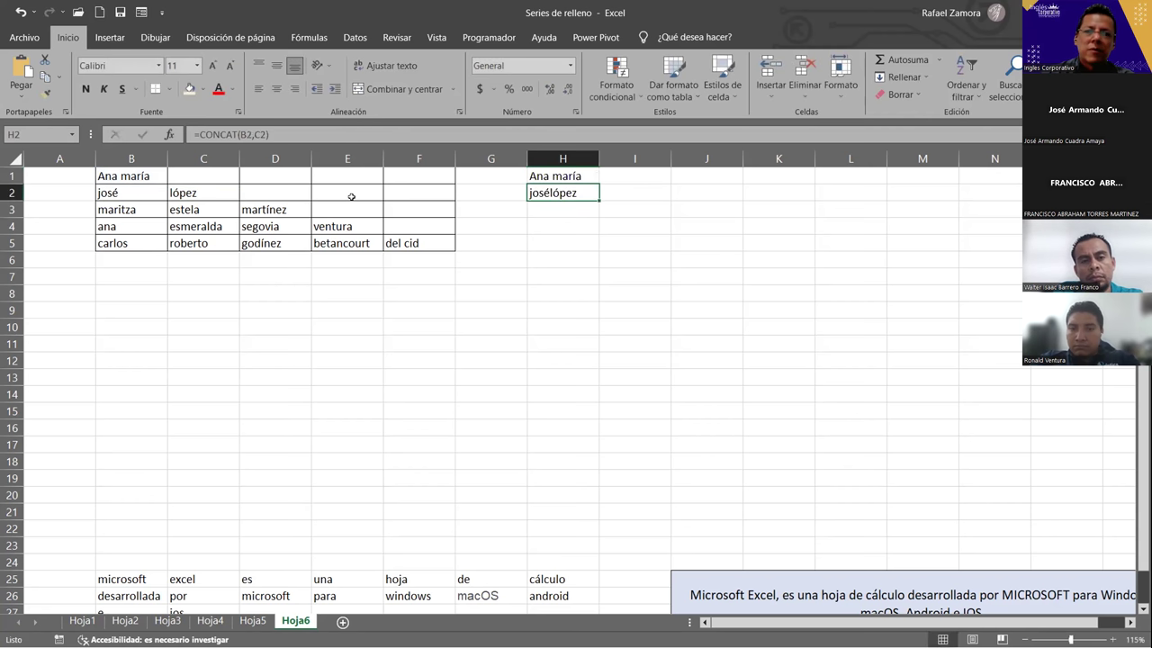
{"action": "left_click", "coordinate": [589, 176]}
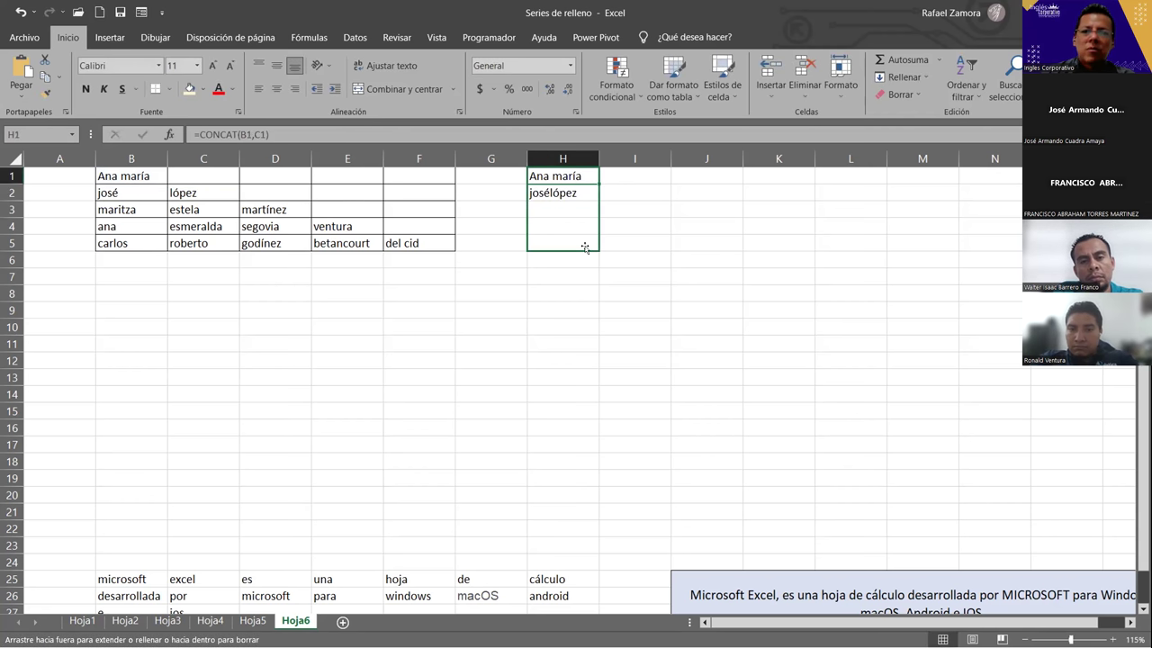
{"action": "left_click_drag", "start_coordinate": [589, 226], "coordinate": [587, 247]}
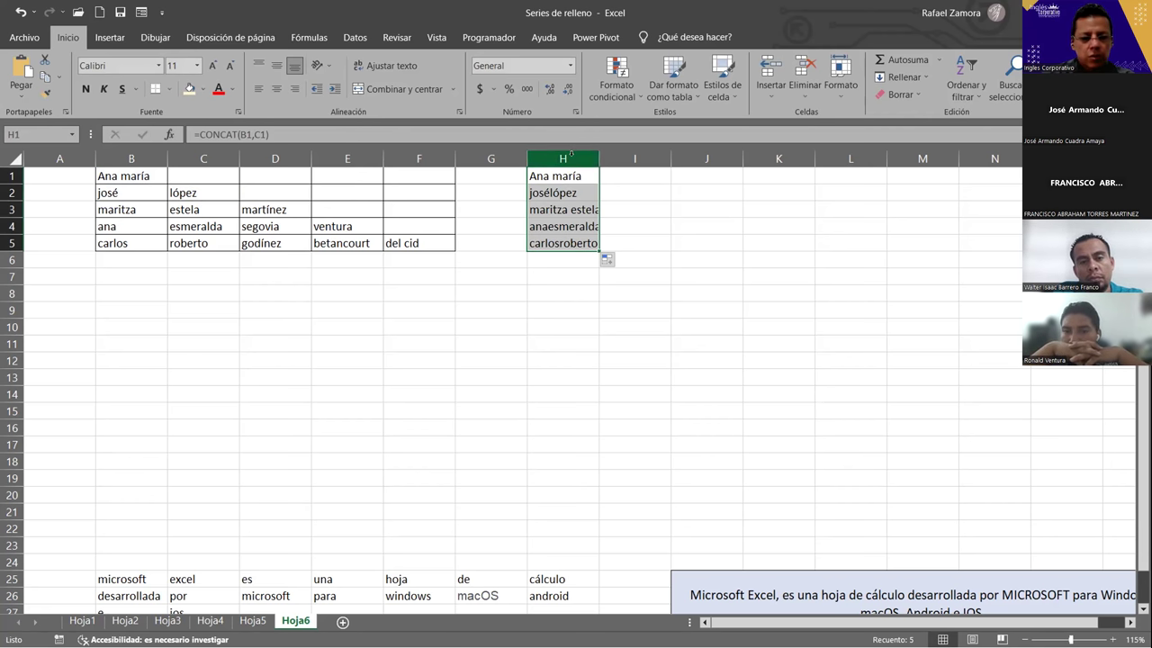
Step: Extend H1 to =CONCAT(B1,C1,D1,E1,F1) and copy it down to H5
{"action": "double_click", "coordinate": [573, 177]}
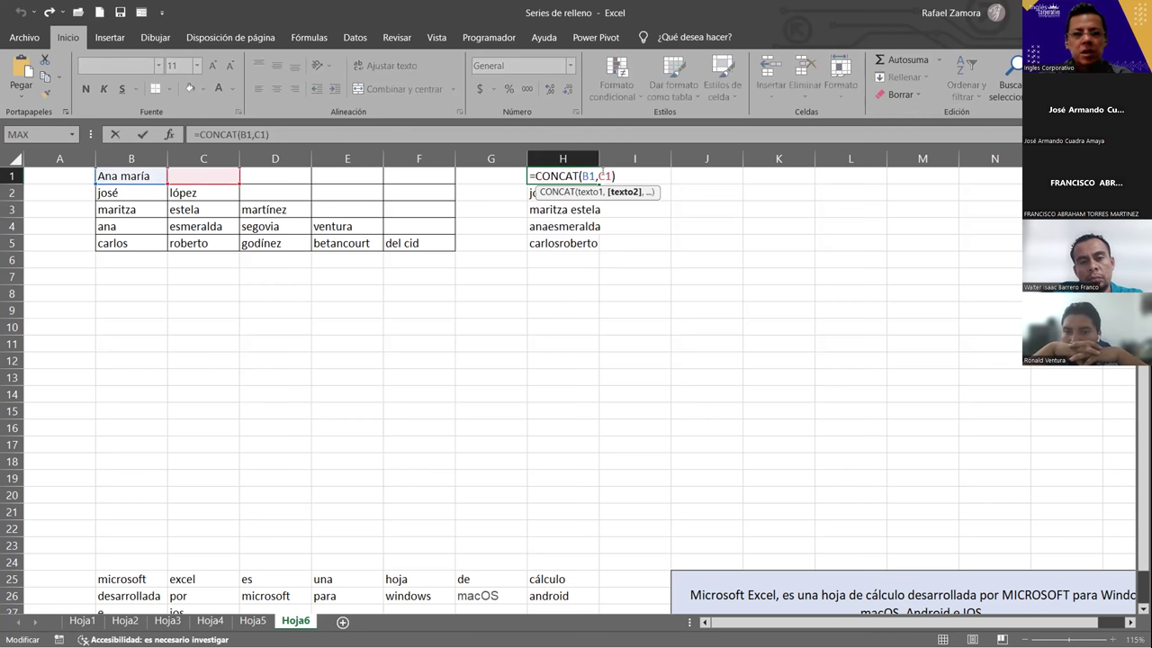
{"action": "type", "text": ","}
{"action": "left_click", "coordinate": [284, 176]}
{"action": "type", "text": ","}
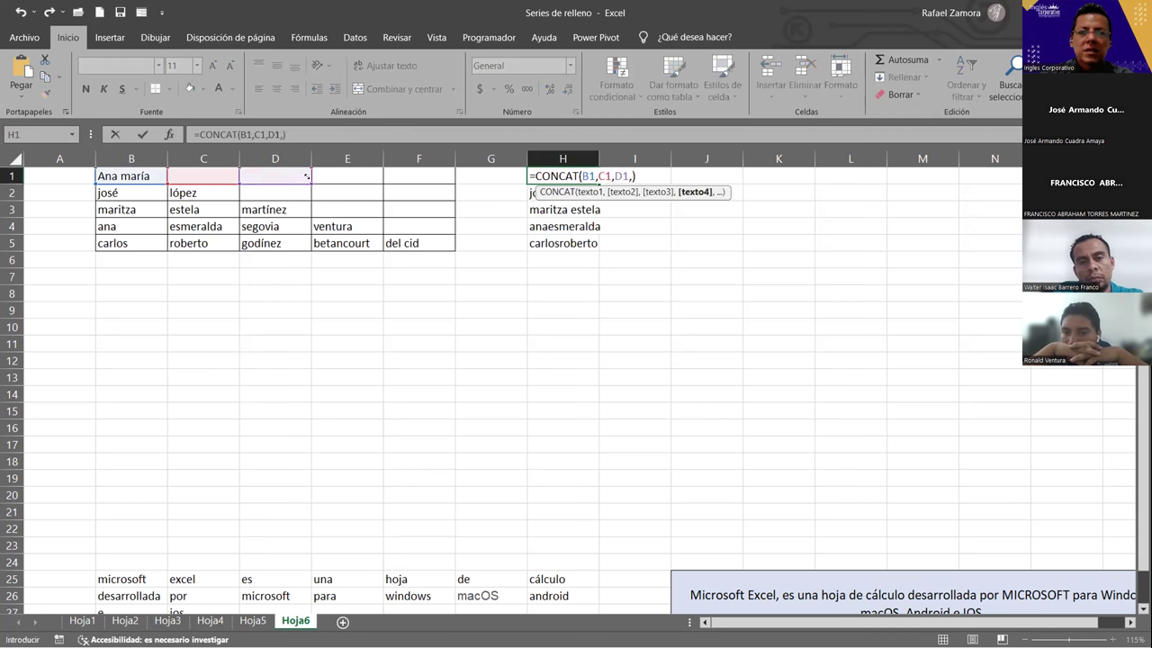
{"action": "left_click", "coordinate": [342, 176]}
{"action": "type", "text": ","}
{"action": "left_click", "coordinate": [449, 176]}
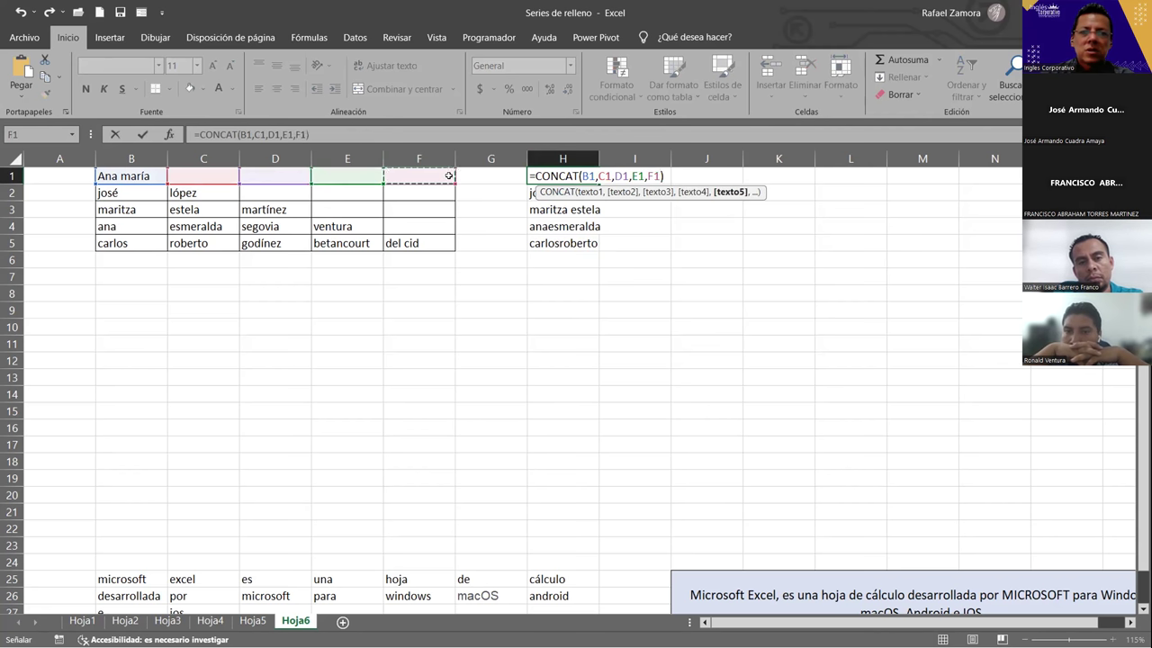
{"action": "key", "text": "Return"}
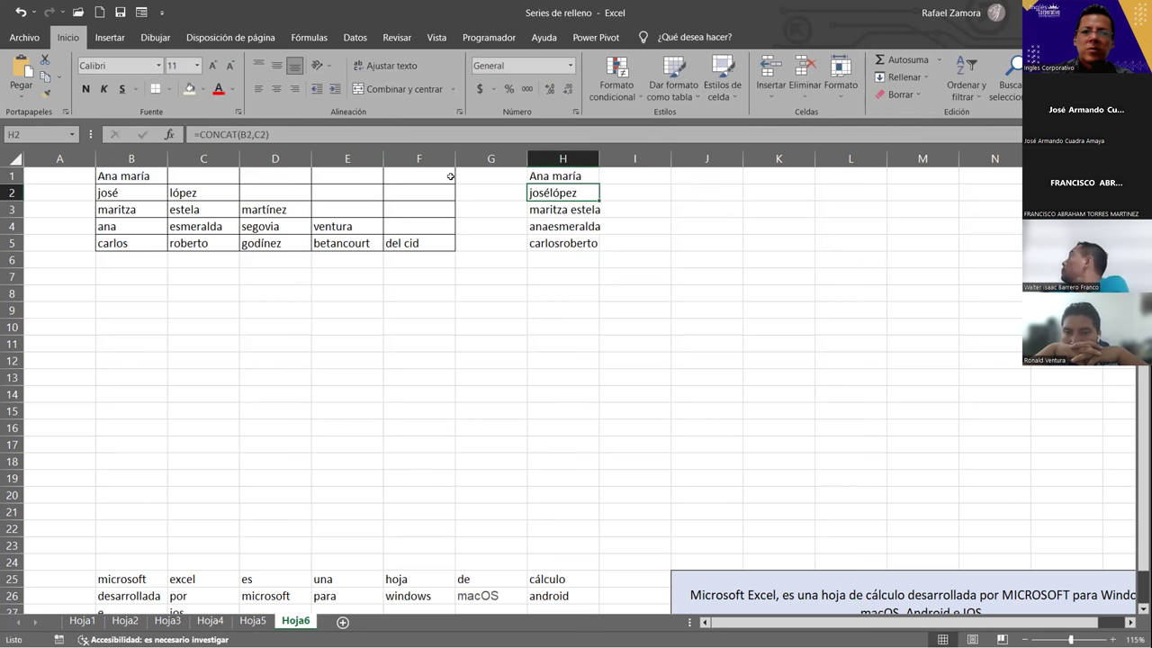
{"action": "left_click", "coordinate": [581, 177]}
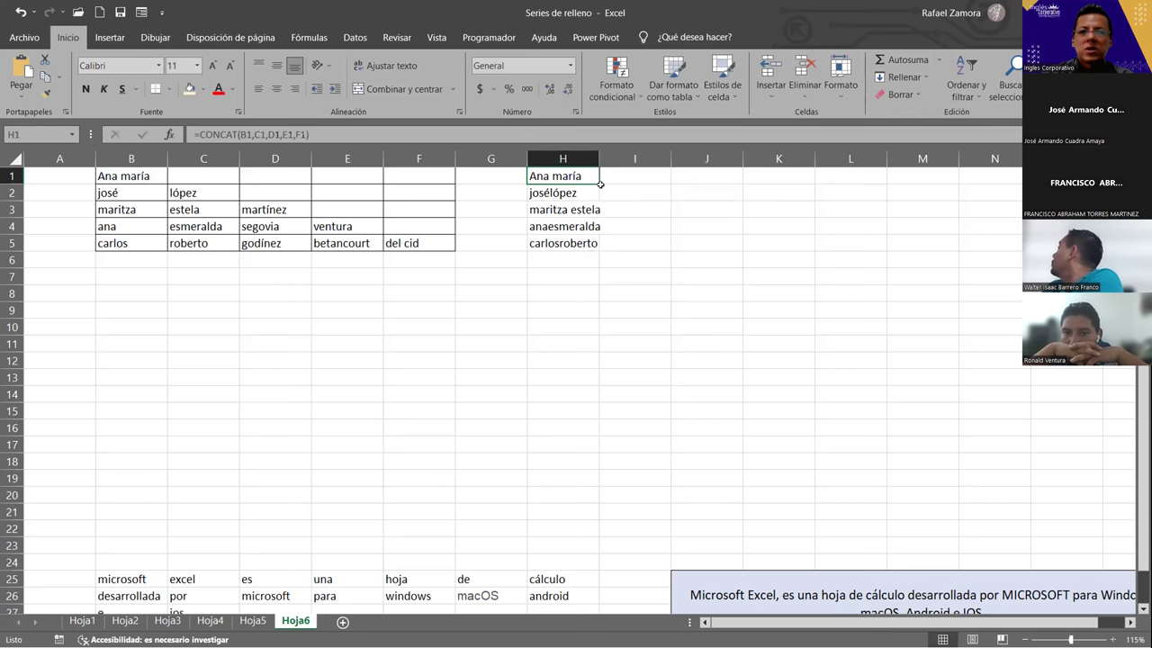
{"action": "left_click_drag", "start_coordinate": [600, 184], "coordinate": [597, 248]}
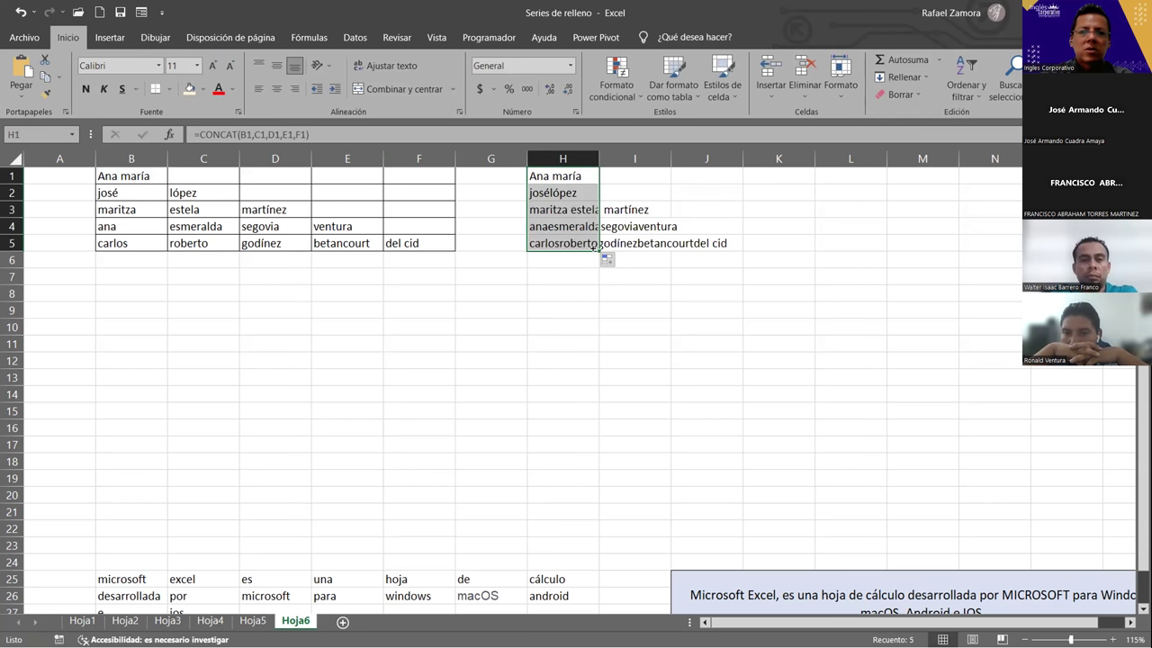
{"action": "left_click", "coordinate": [609, 383]}
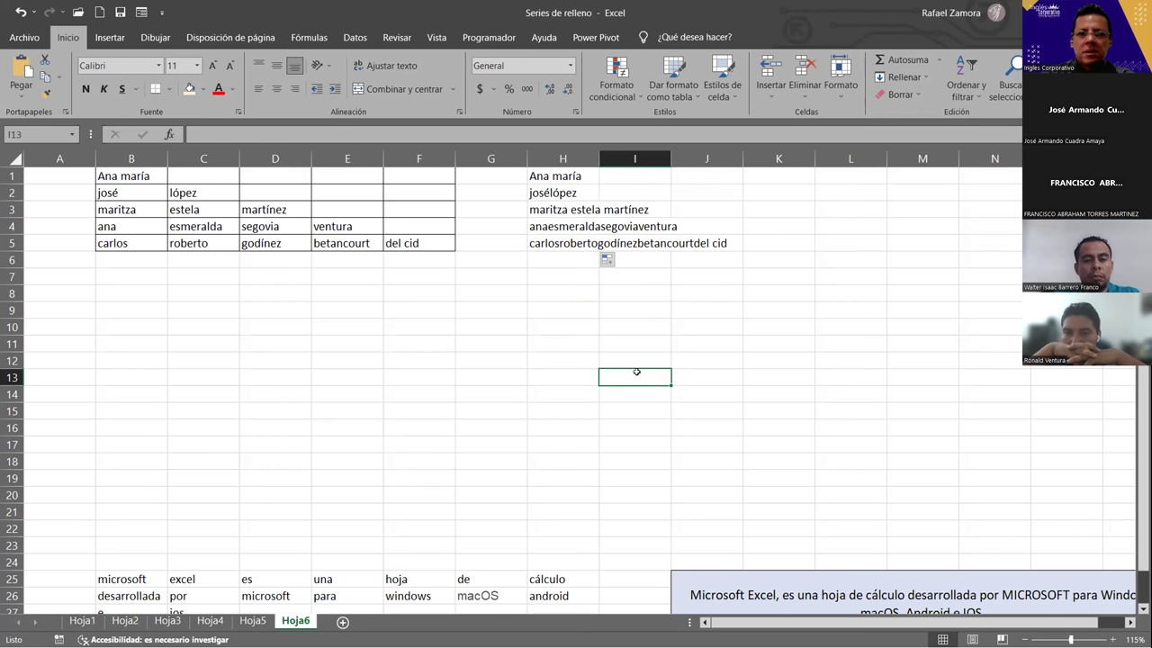
{"action": "left_click", "coordinate": [545, 208]}
{"action": "key", "text": "Right"}
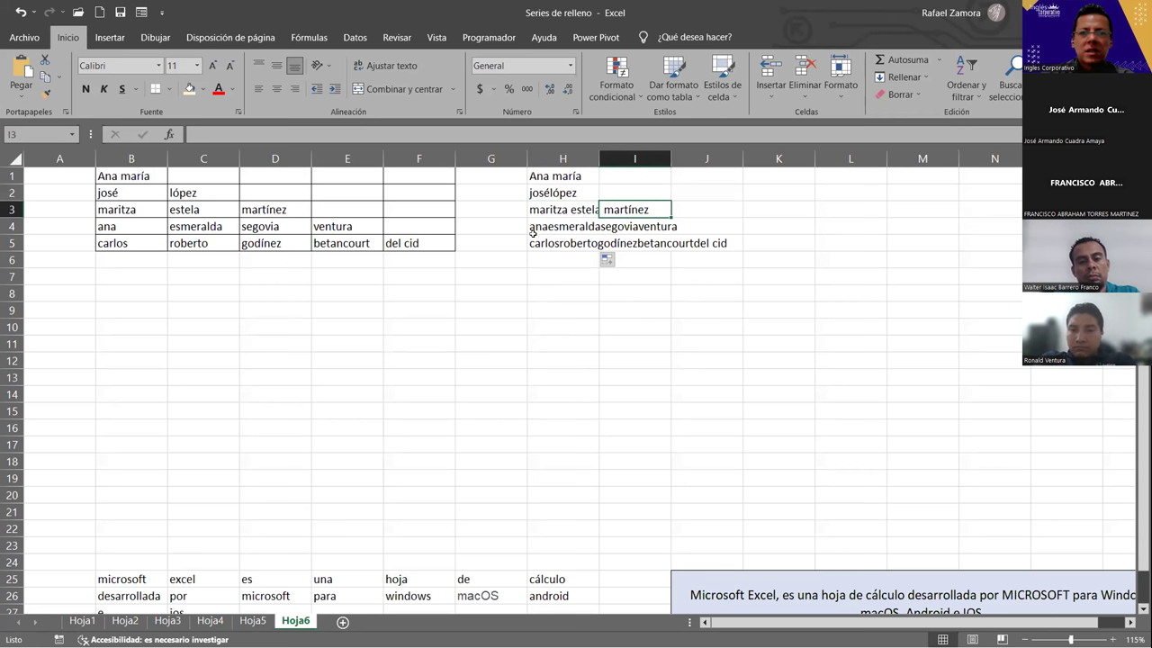
{"action": "key", "text": "Left"}
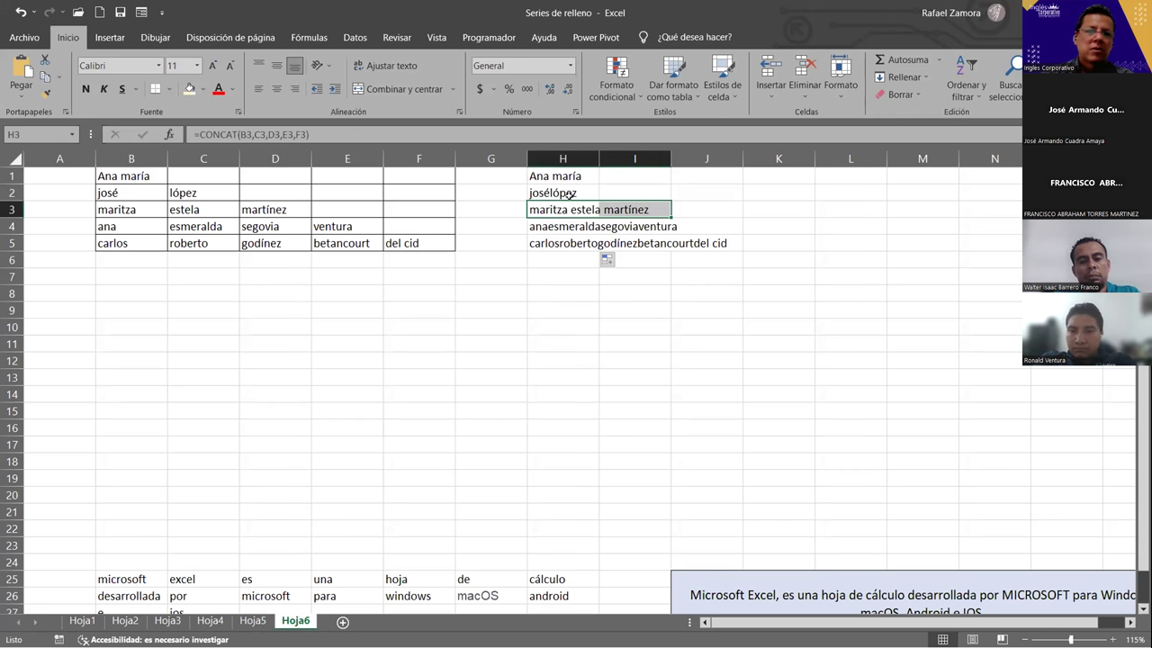
{"action": "left_click", "coordinate": [569, 194]}
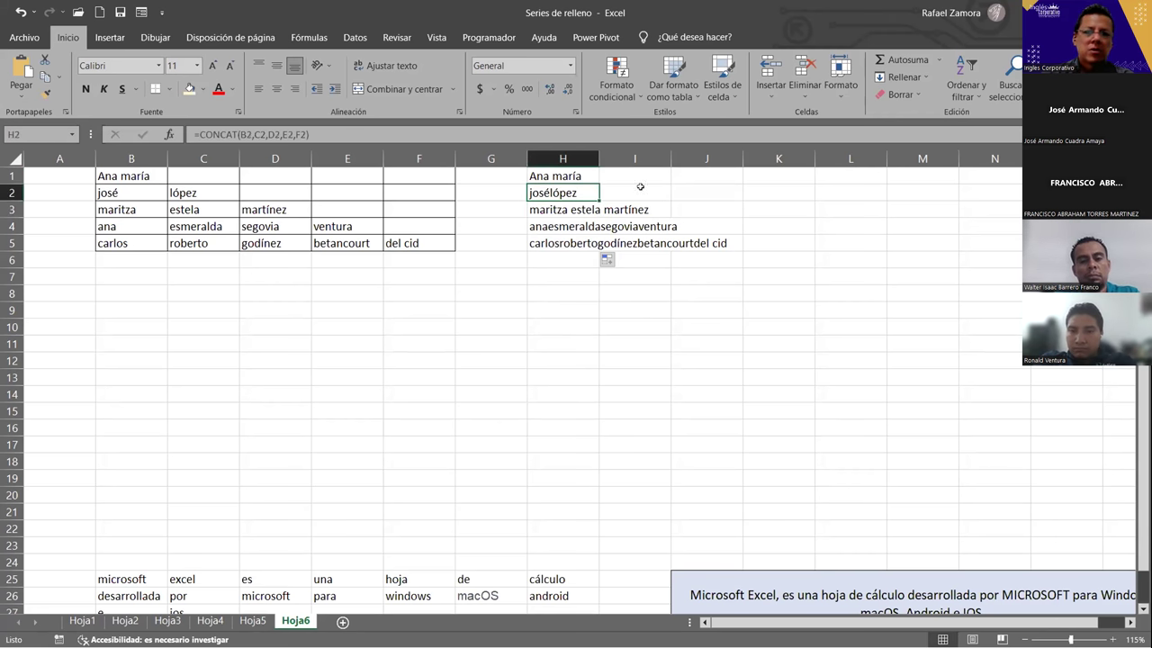
{"action": "left_click", "coordinate": [559, 225]}
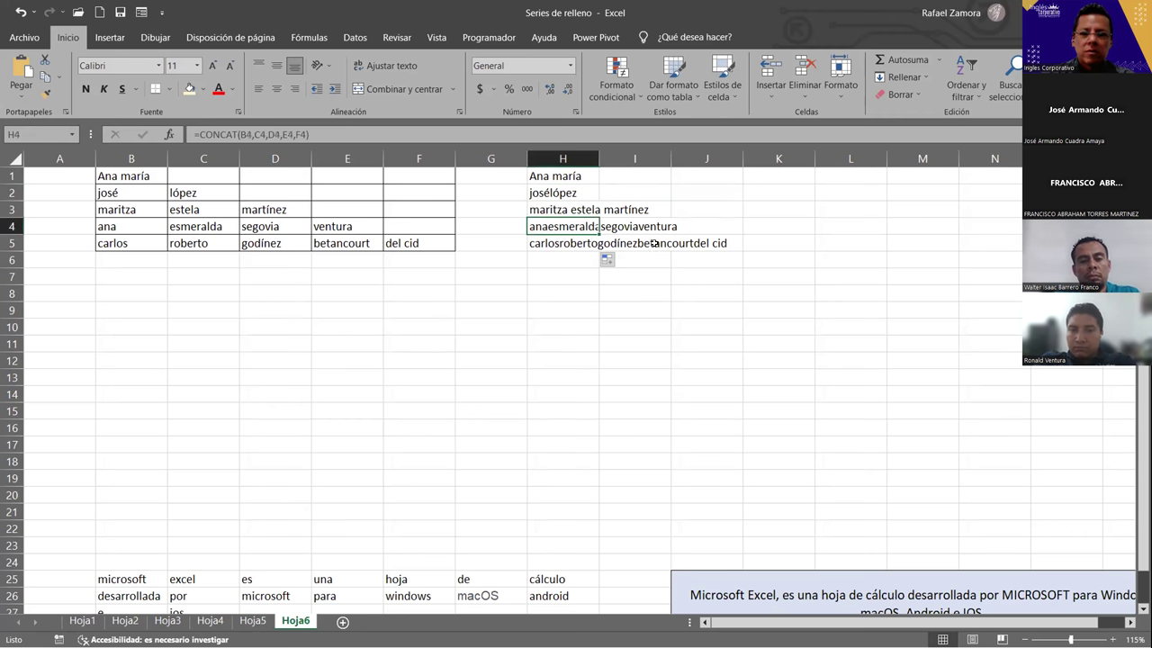
{"action": "left_click", "coordinate": [600, 311]}
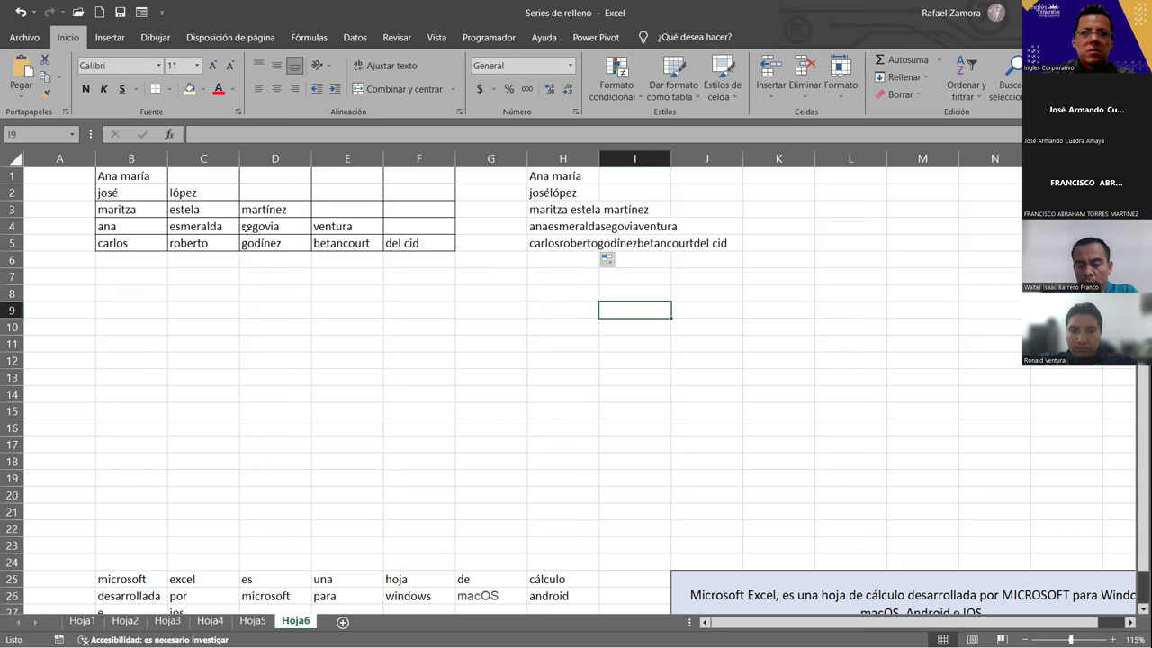
{"action": "left_click", "coordinate": [152, 209]}
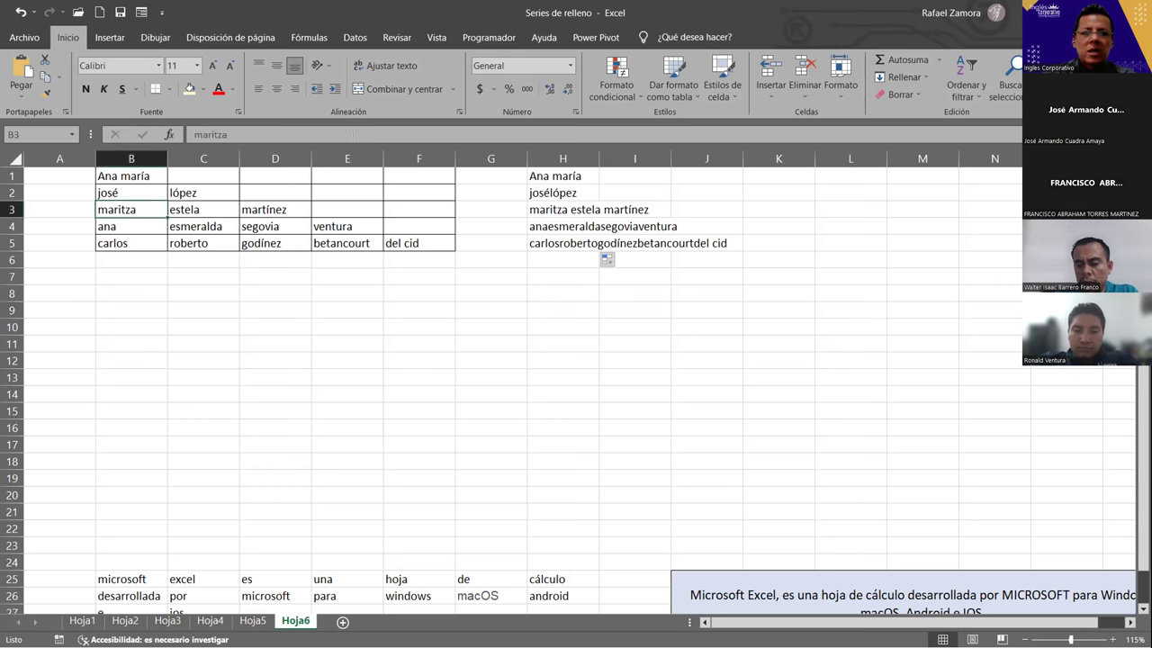
{"action": "left_click", "coordinate": [354, 134]}
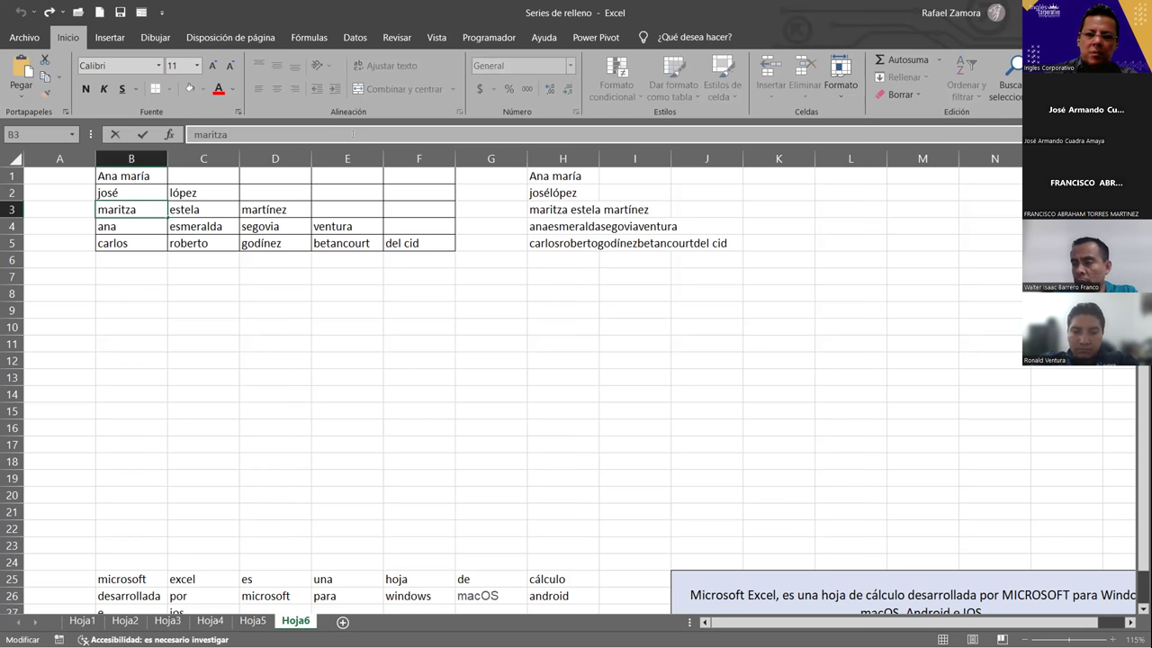
{"action": "key", "text": "BackSpace"}
{"action": "key", "text": "Return"}
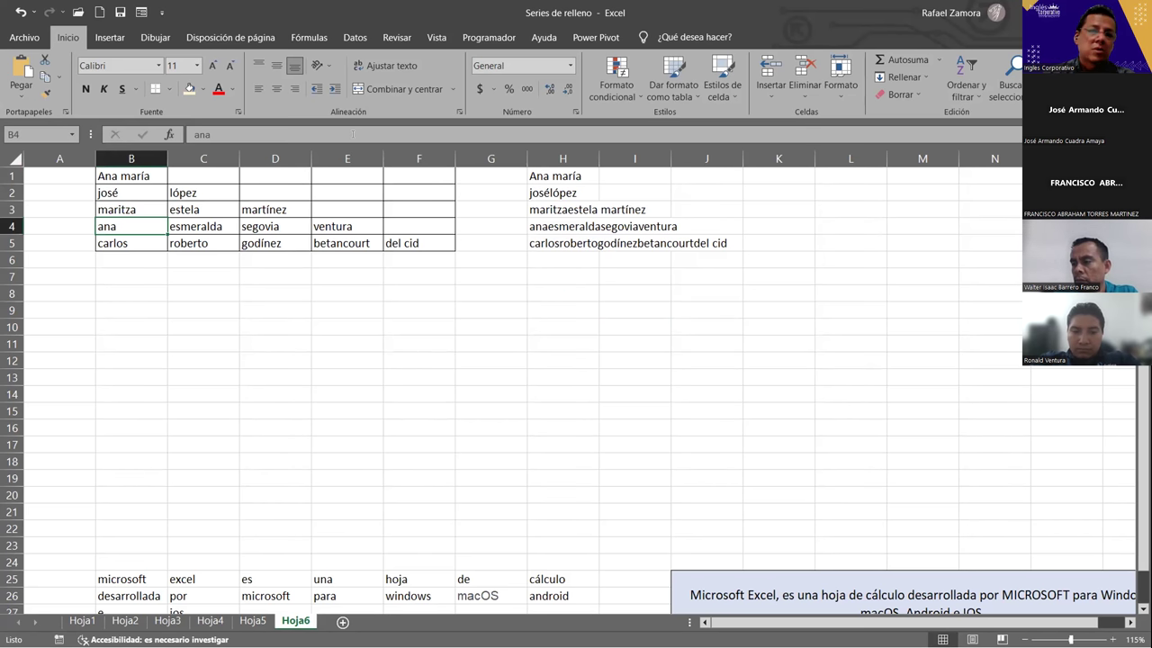
{"action": "left_click", "coordinate": [223, 209]}
{"action": "left_click", "coordinate": [298, 134]}
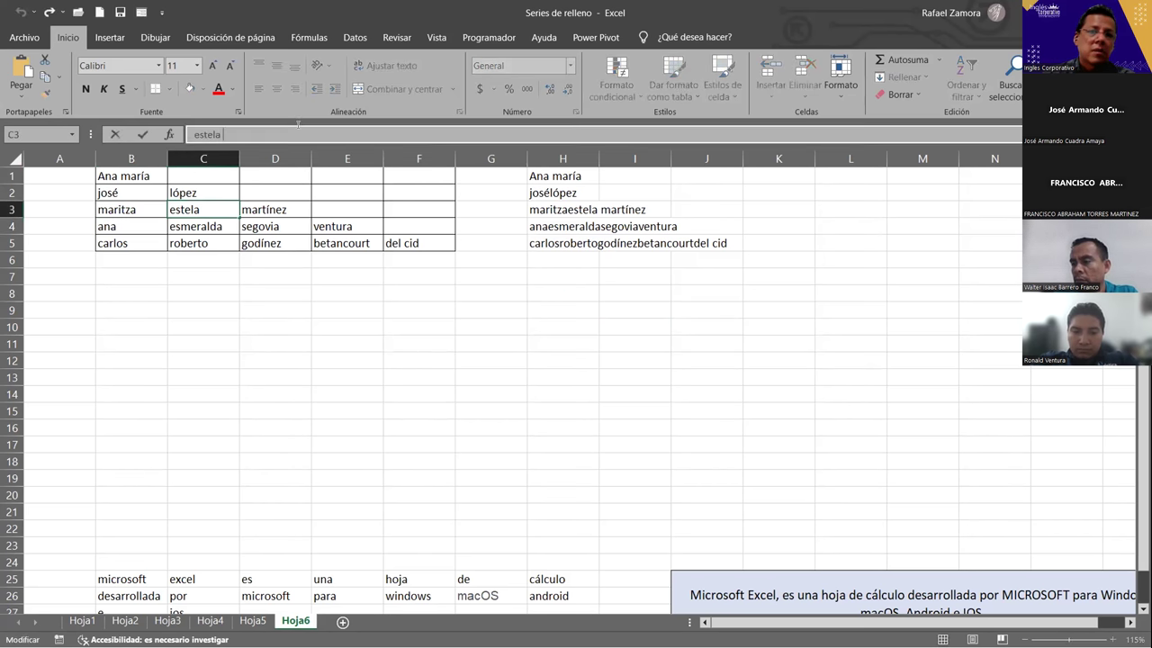
{"action": "key", "text": "BackSpace"}
{"action": "key", "text": "Return"}
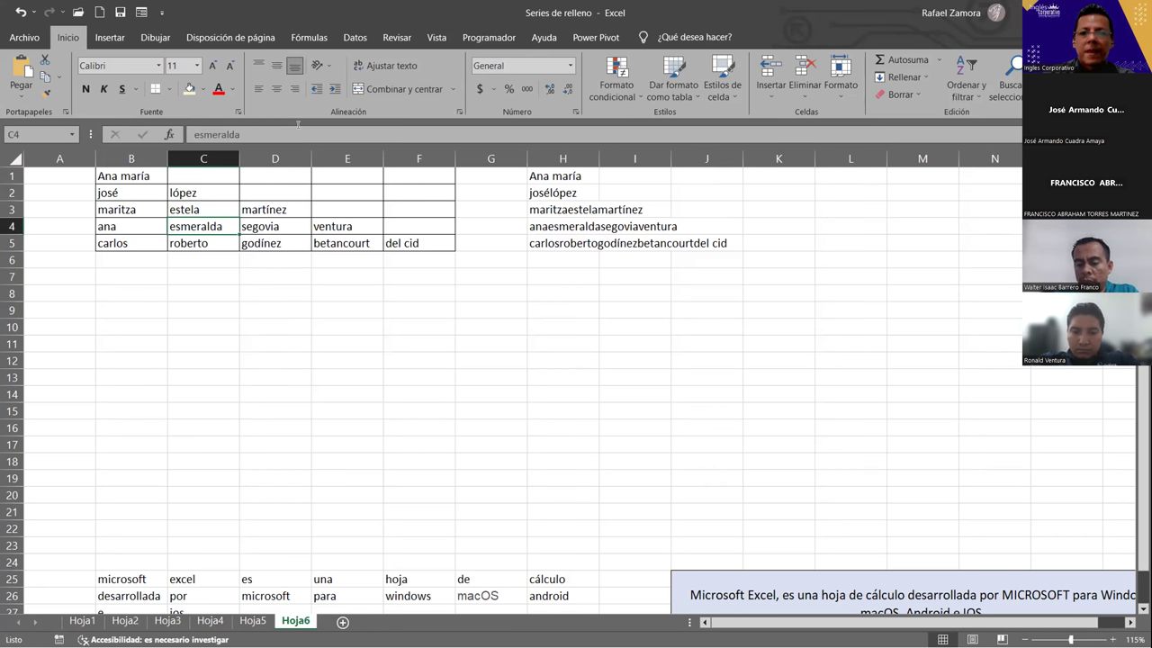
{"action": "key", "text": "ctrl+z"}
{"action": "key", "text": "ctrl+z"}
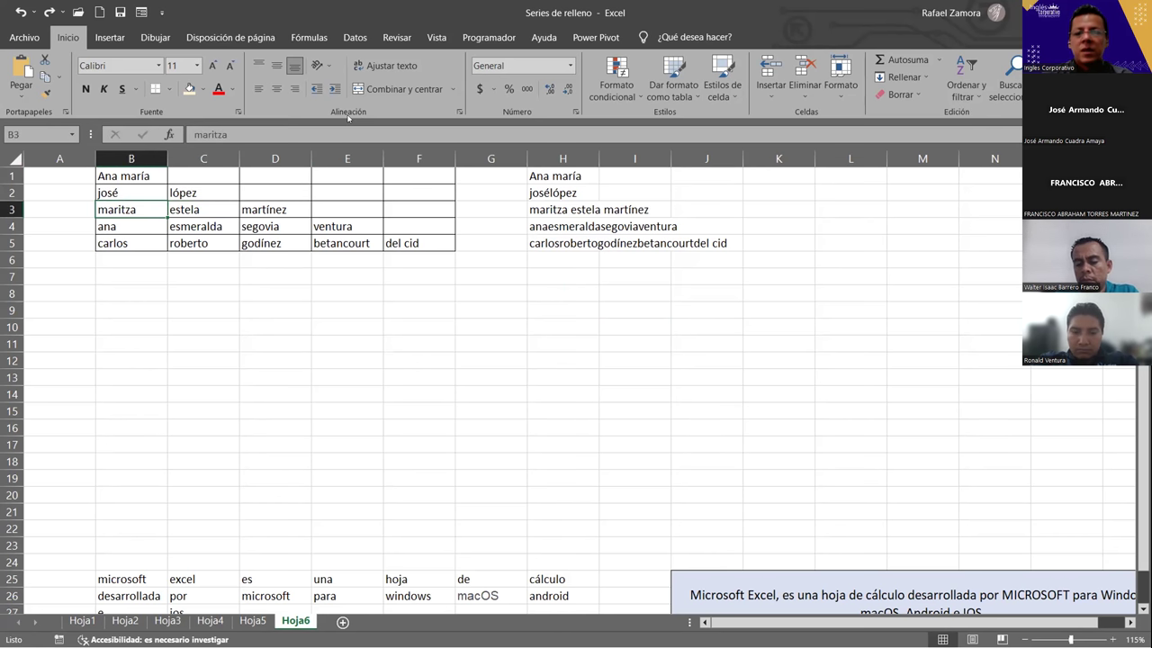
{"action": "left_click", "coordinate": [591, 173]}
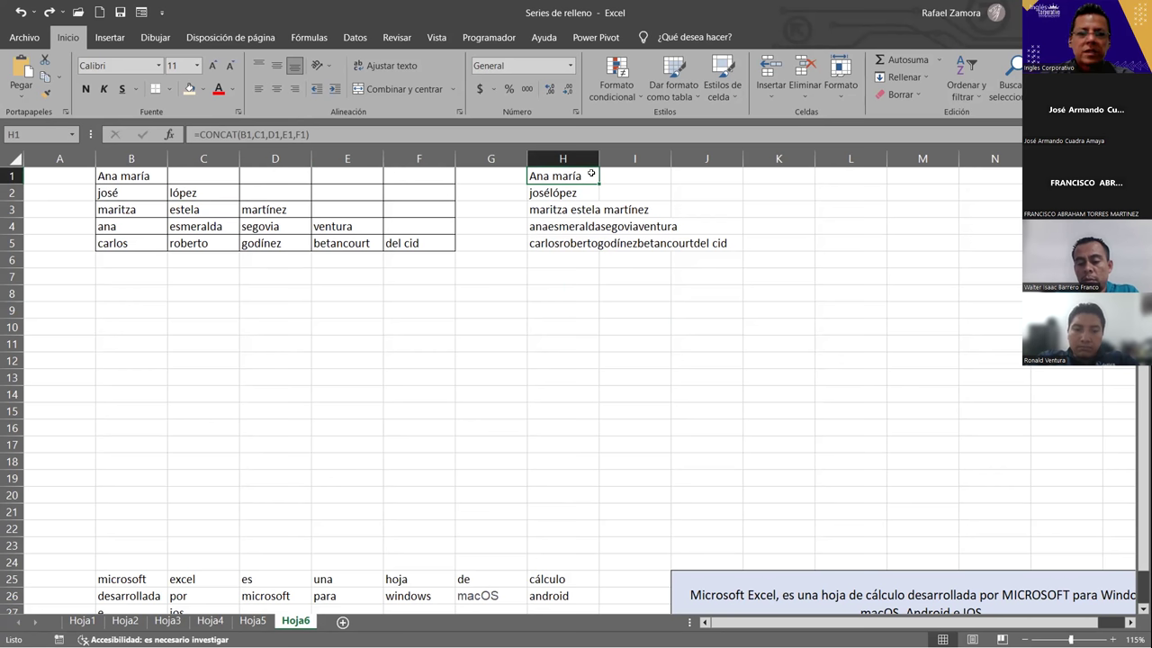
Step: Insert " " separators so H1 reads =CONCAT(B1," ",C1," ",D1," ",E1," ",F1)
{"action": "double_click", "coordinate": [591, 174]}
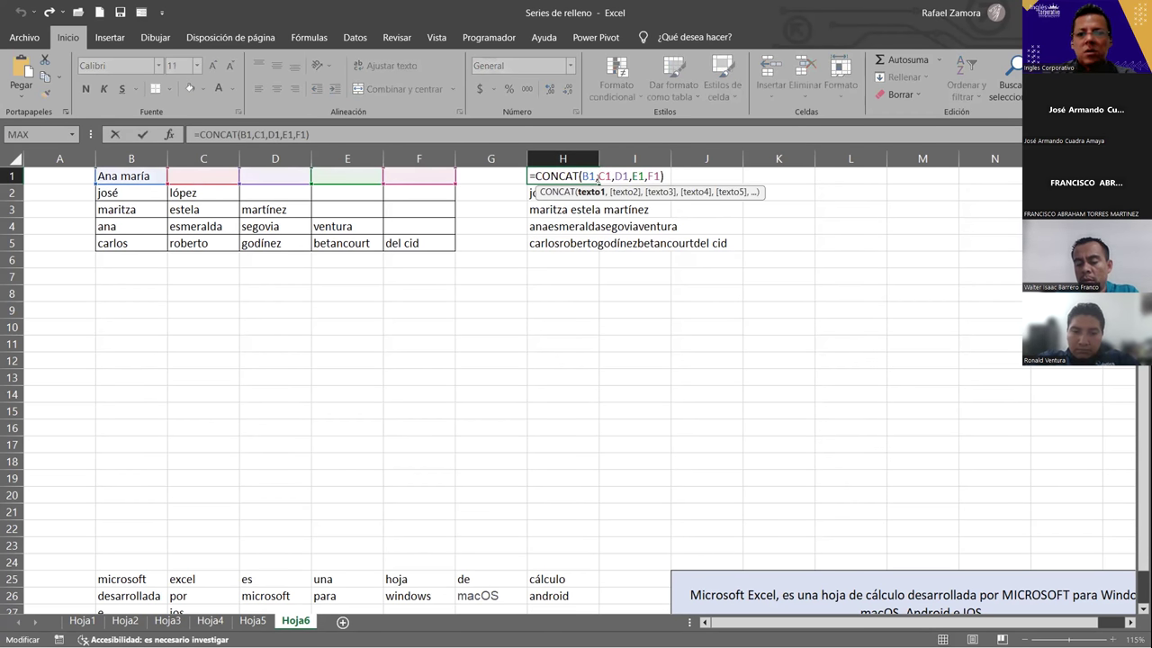
{"action": "left_click", "coordinate": [598, 176]}
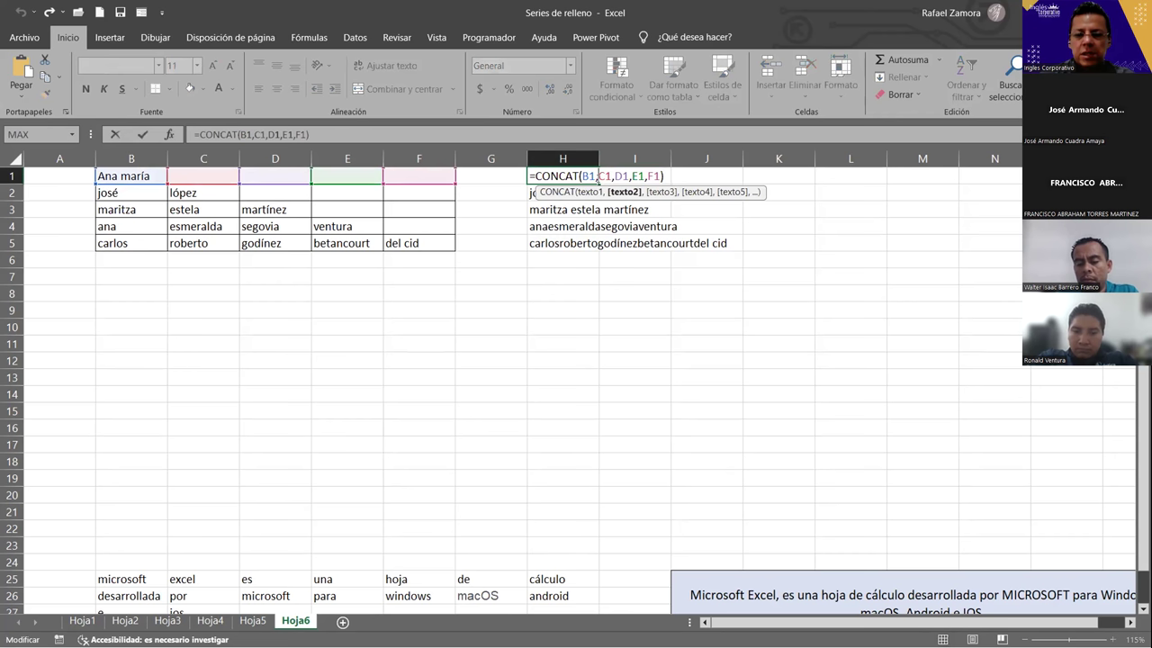
{"action": "type", "text": "("}
{"action": "key", "text": "BackSpace"}
{"action": "type", "text": "\""}
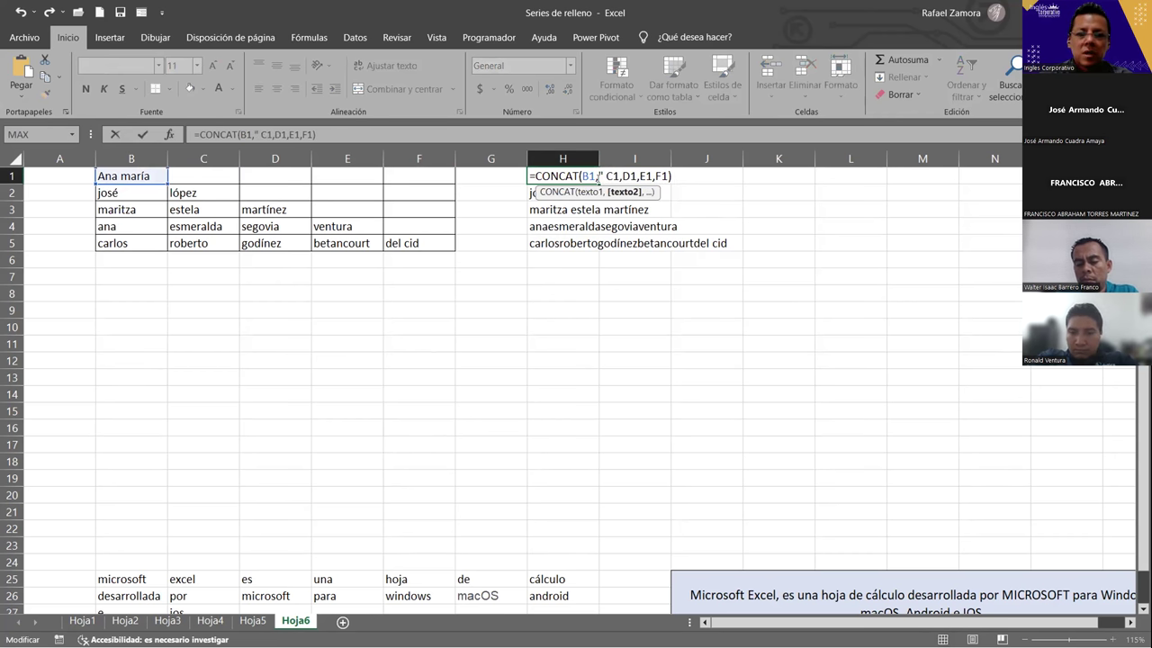
{"action": "type", "text": " \","}
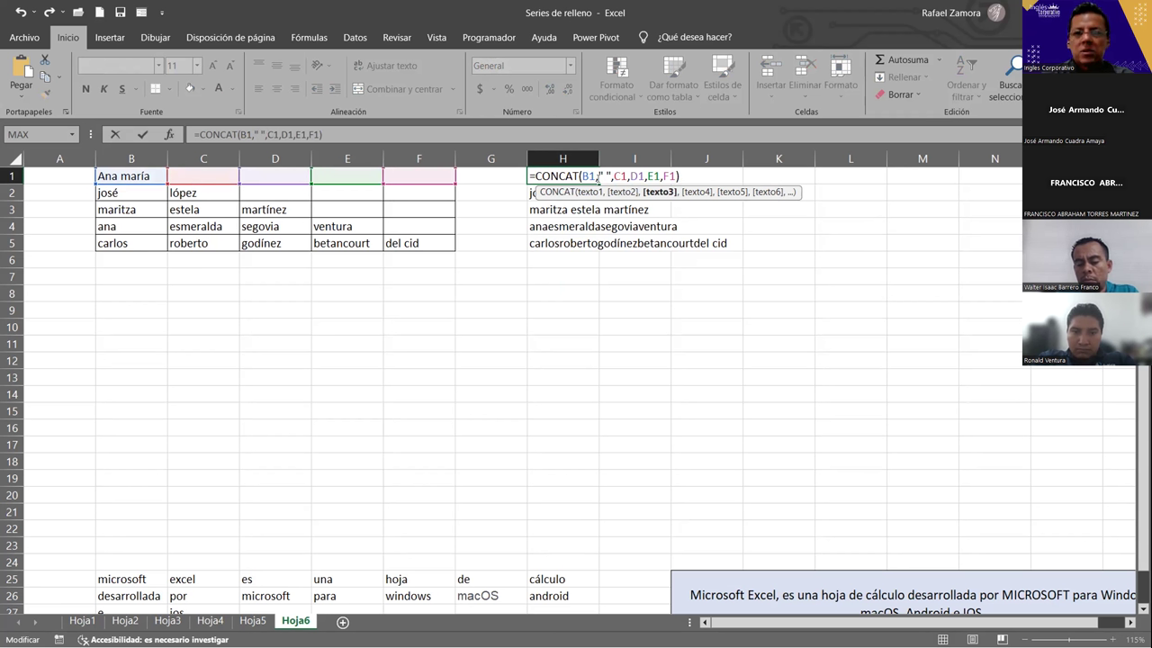
{"action": "key", "text": "Right"}
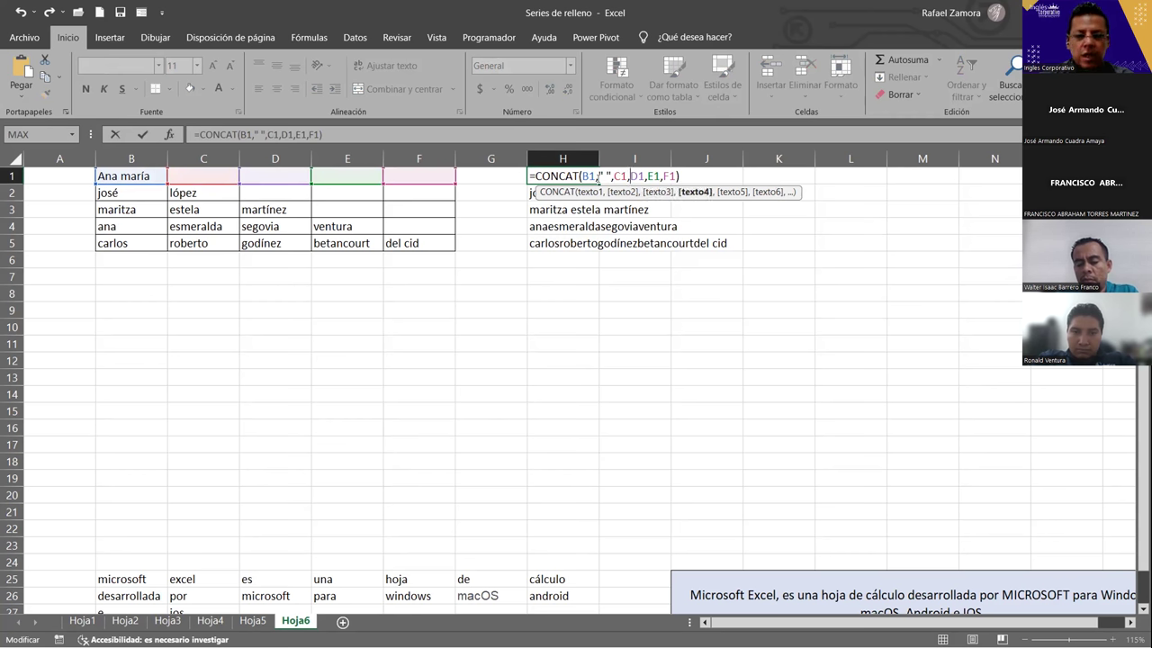
{"action": "type", "text": "\" "}
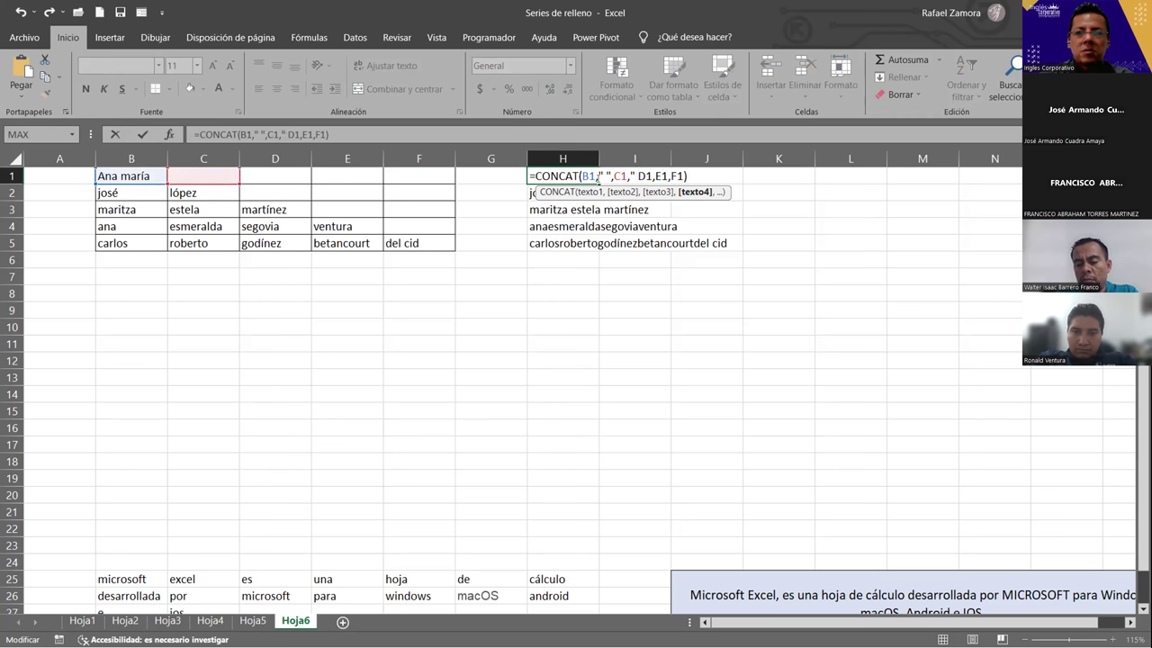
{"action": "type", "text": "\","}
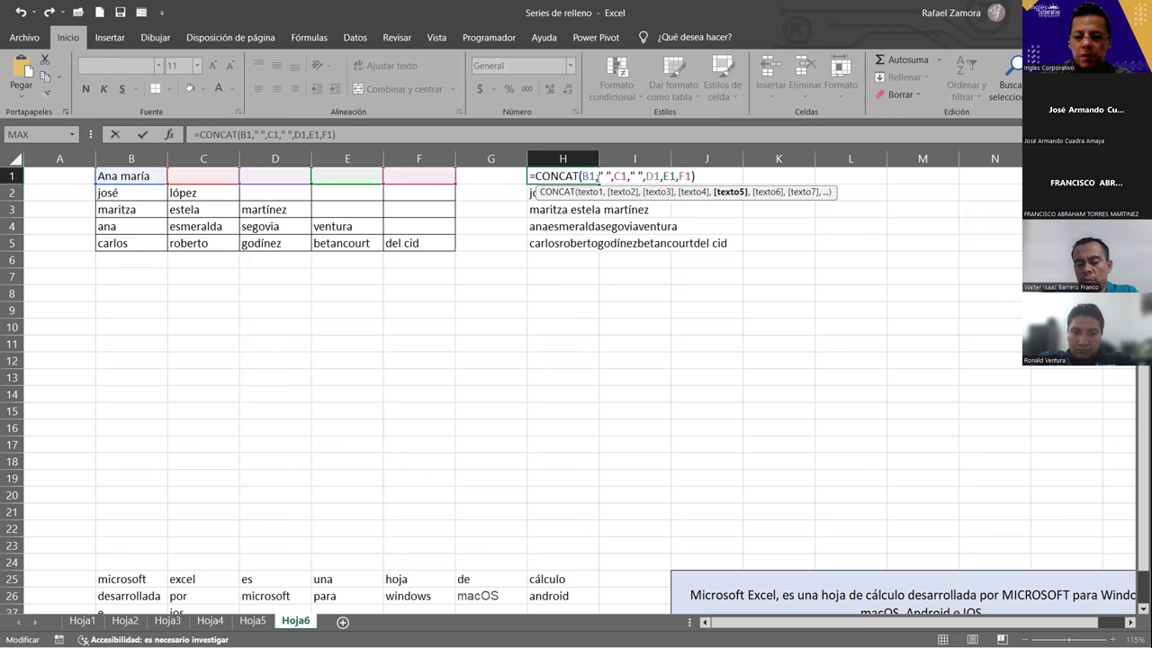
{"action": "key", "text": "Right"}
{"action": "key", "text": "Right"}
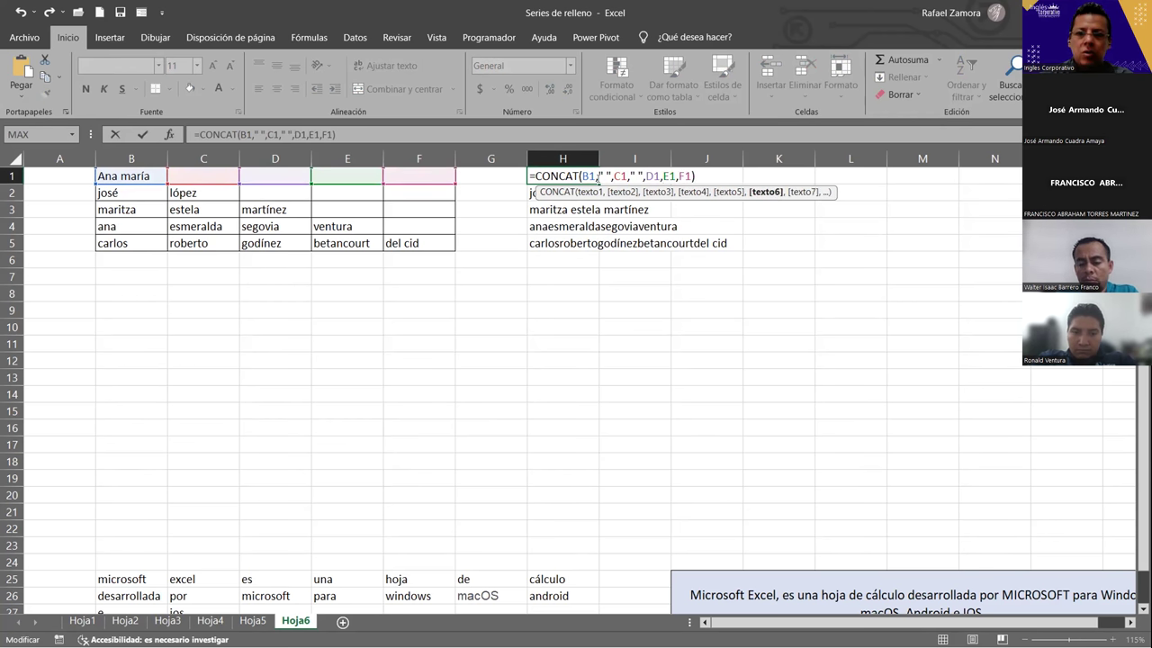
{"action": "type", "text": "\" \","}
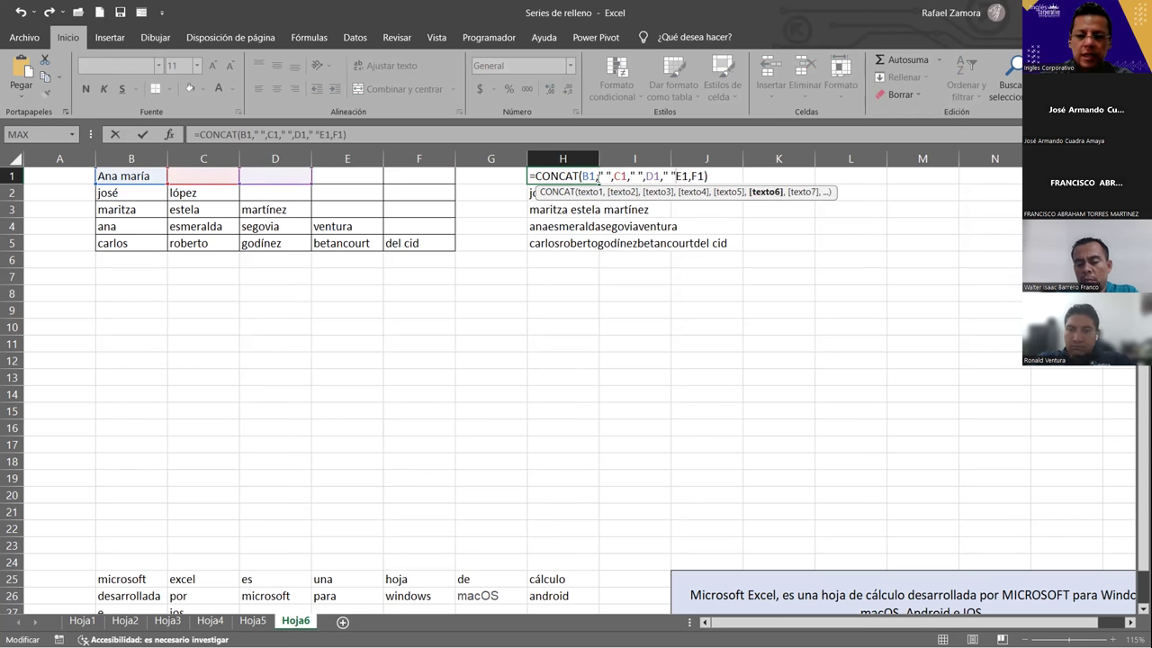
{"action": "key", "text": "Right"}
{"action": "key", "text": "Right"}
{"action": "key", "text": "Right"}
{"action": "type", "text": "\" \""}
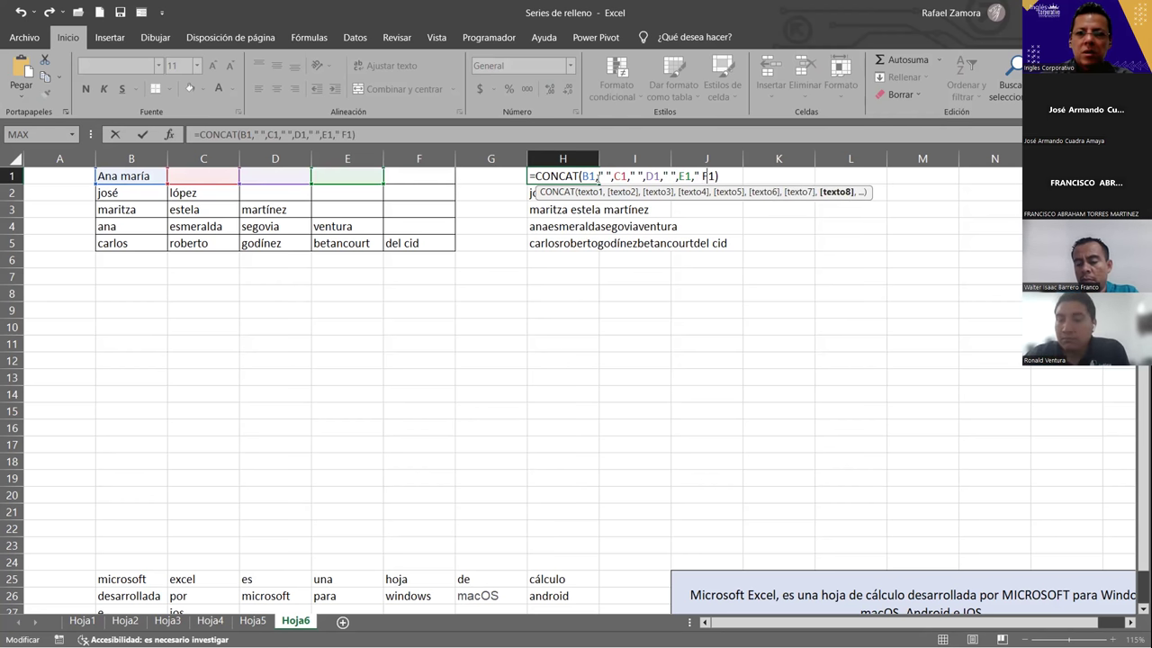
{"action": "type", "text": ","}
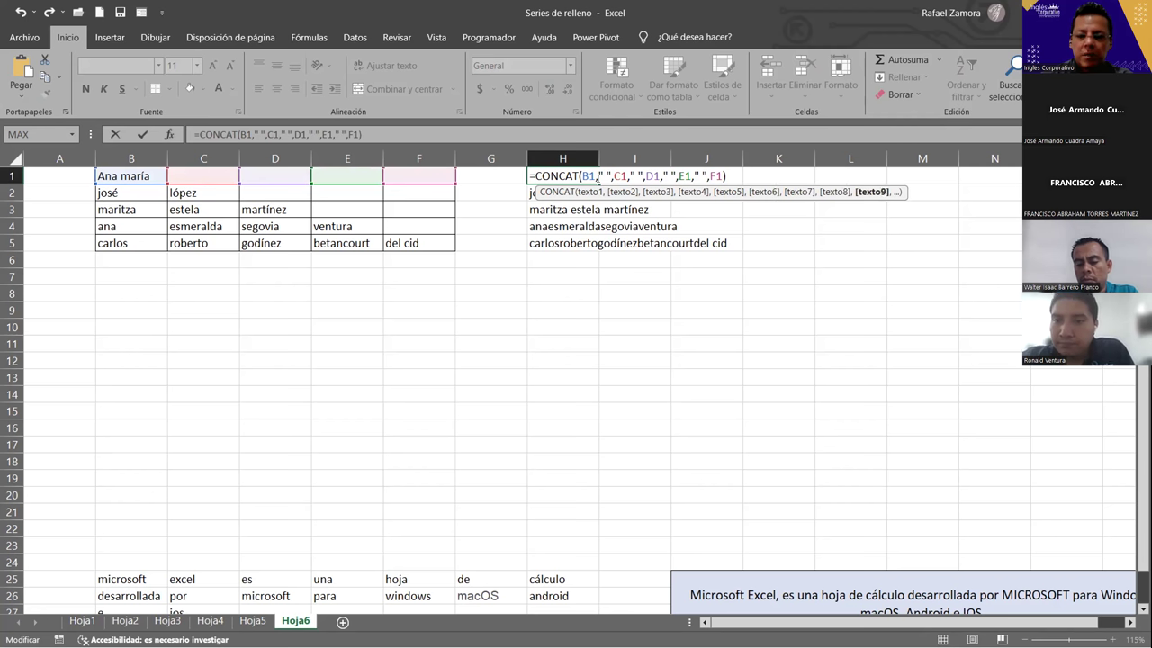
{"action": "key", "text": "Return"}
Step: Copy H1's spaced CONCAT formula down to H5 and check row 2's result
{"action": "left_click", "coordinate": [593, 180]}
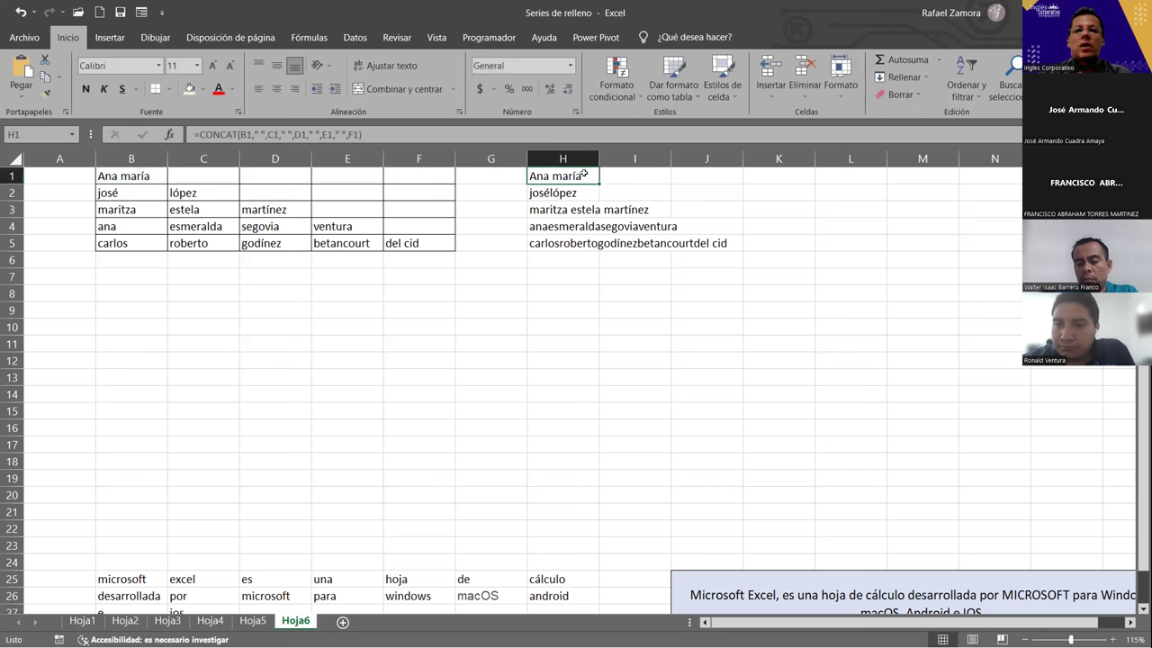
{"action": "left_click_drag", "start_coordinate": [597, 180], "coordinate": [583, 253]}
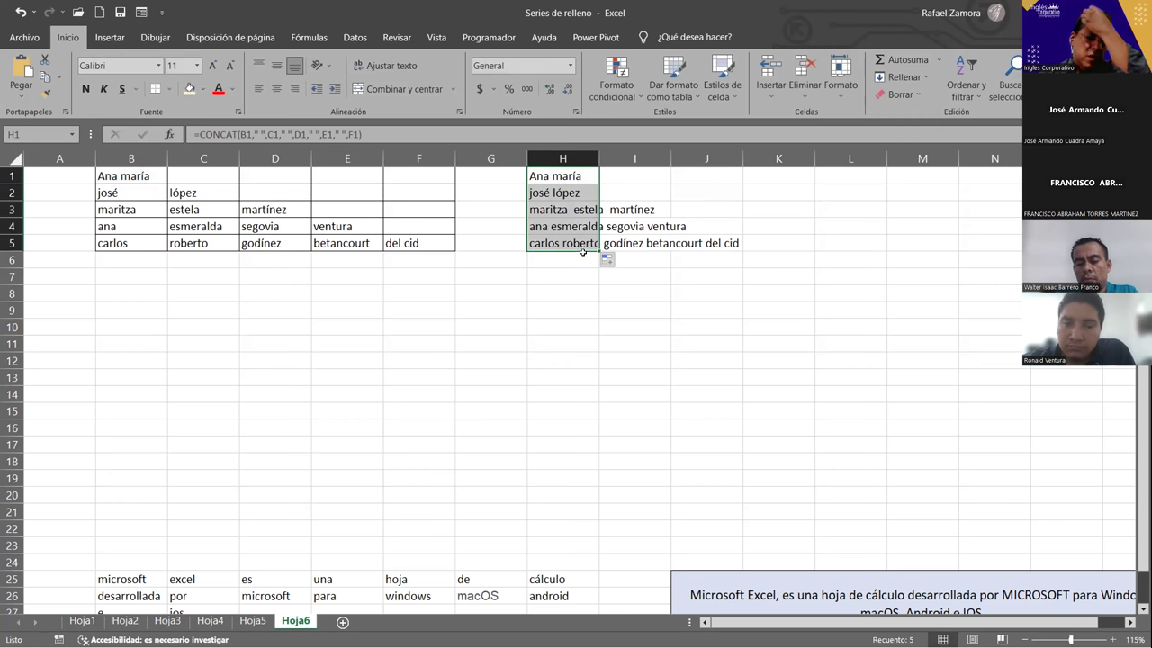
{"action": "left_click", "coordinate": [571, 195]}
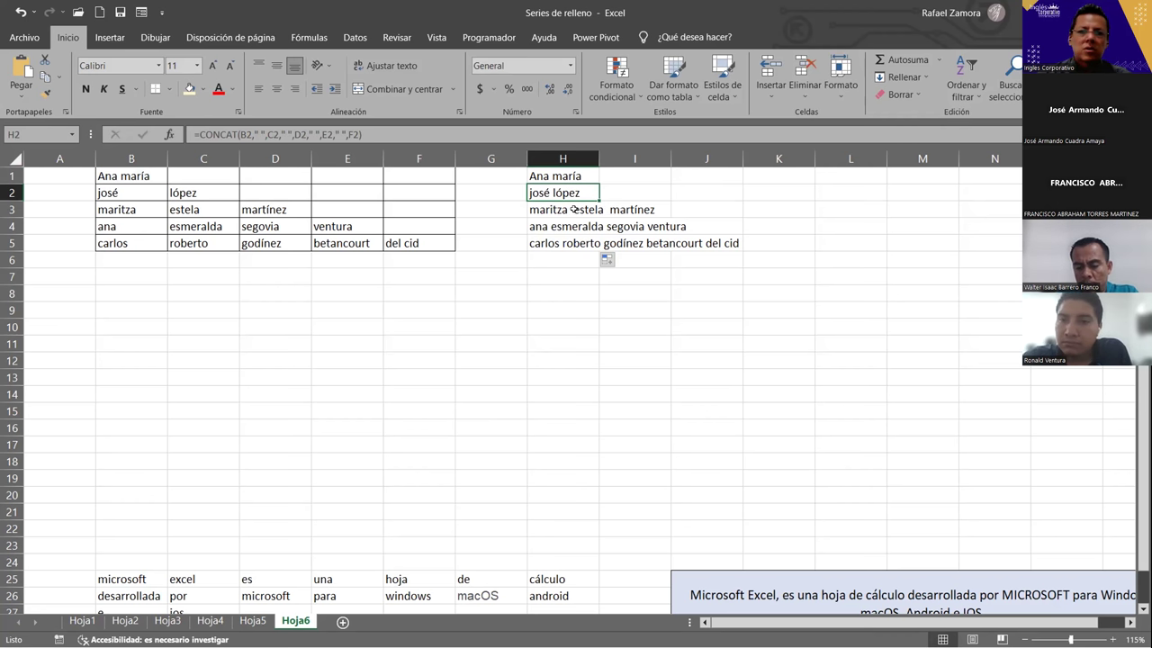
{"action": "double_click", "coordinate": [154, 209]}
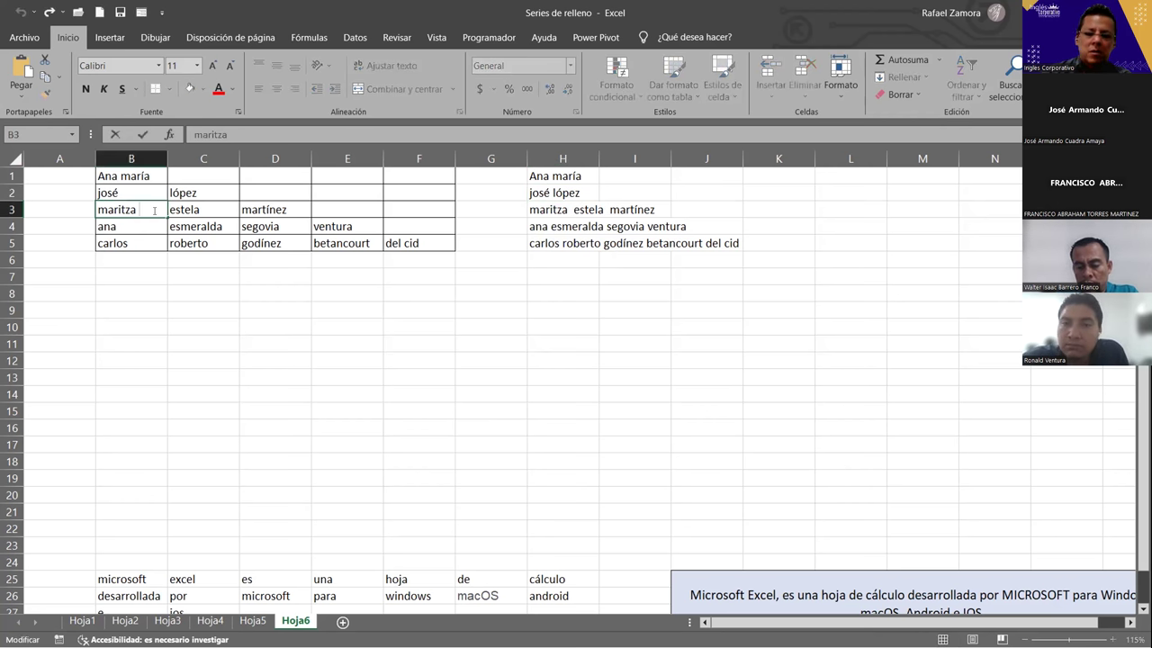
{"action": "key", "text": "Return"}
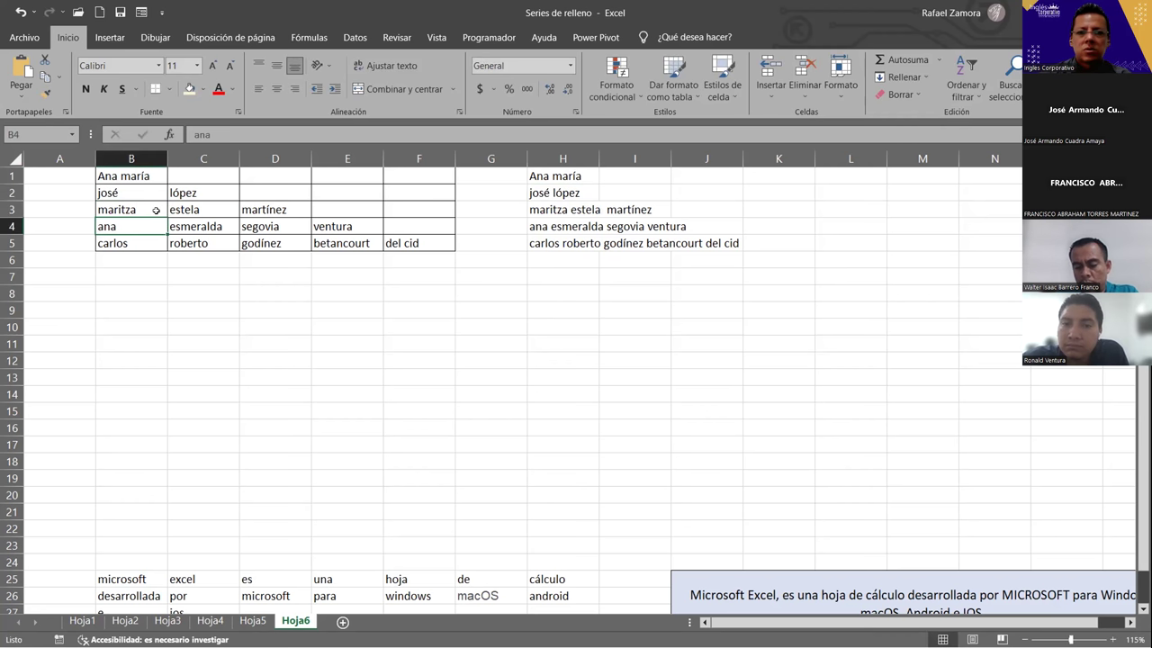
{"action": "key", "text": "ctrl+z"}
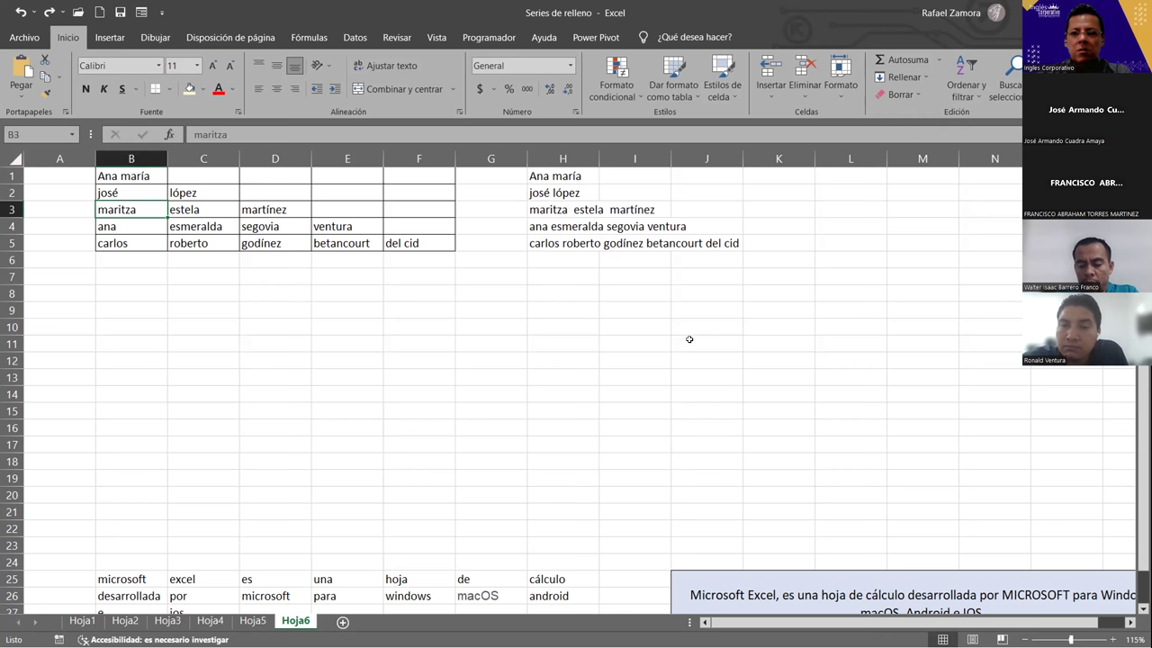
{"action": "left_click", "coordinate": [581, 322]}
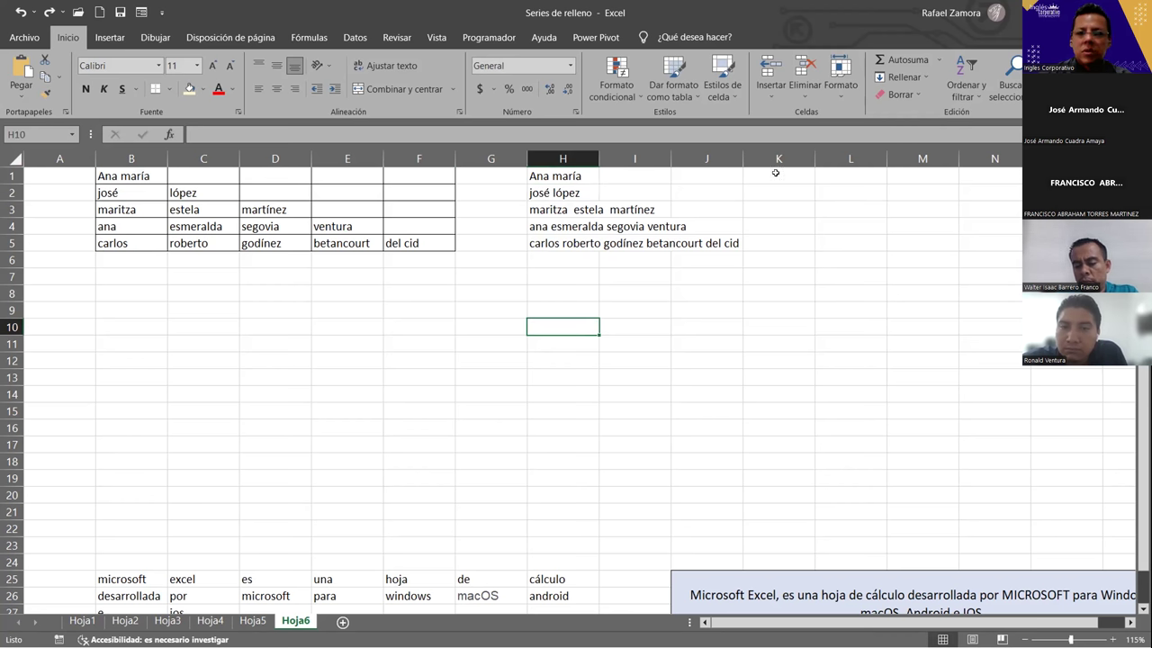
{"action": "left_click", "coordinate": [835, 171]}
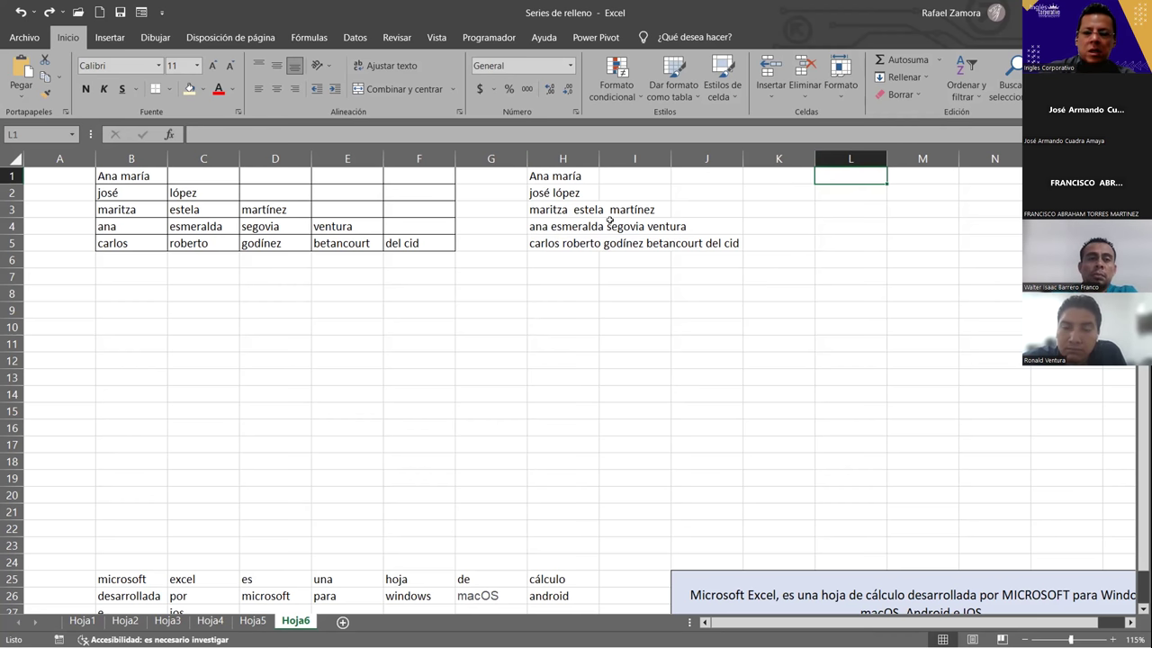
Step: Enter =ESPACIOS(H1) in L1 and fill it down to L5
{"action": "type", "text": "="}
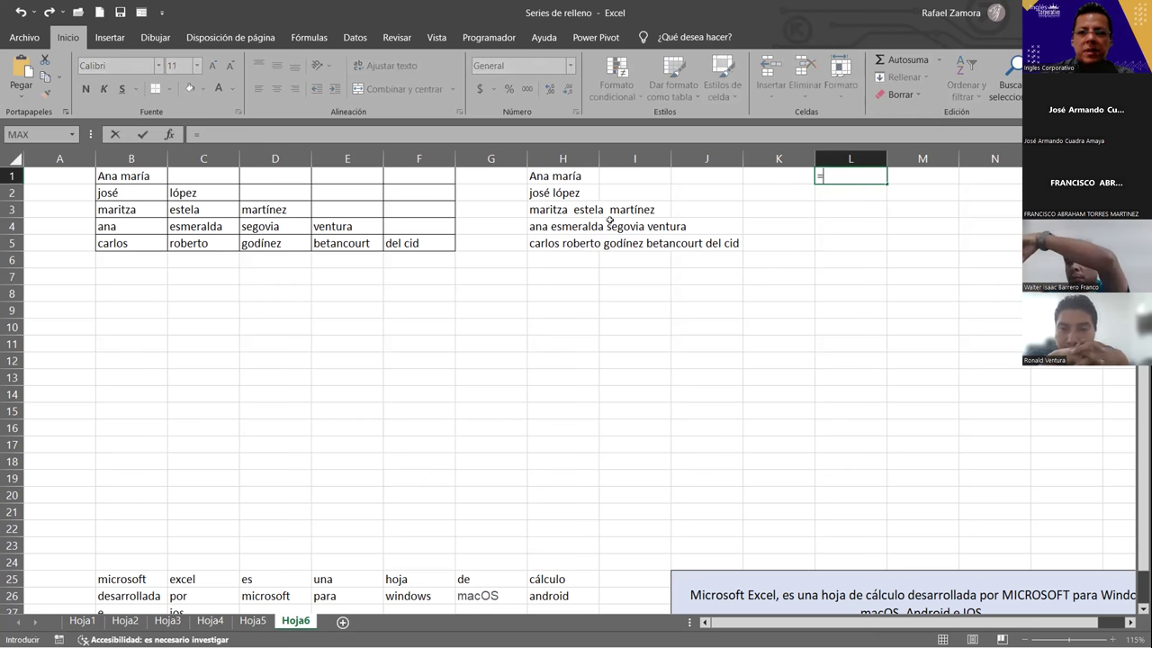
{"action": "type", "text": "esp"}
{"action": "key", "text": "Tab"}
{"action": "left_click", "coordinate": [564, 175]}
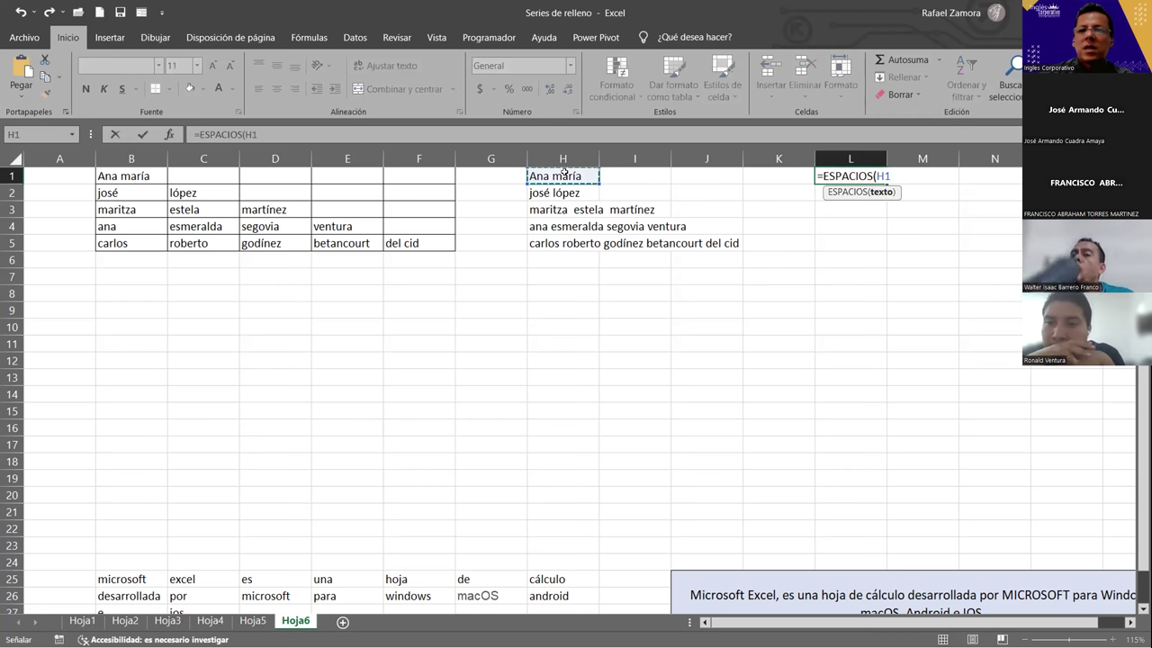
{"action": "key", "text": "Return"}
{"action": "left_click", "coordinate": [873, 177]}
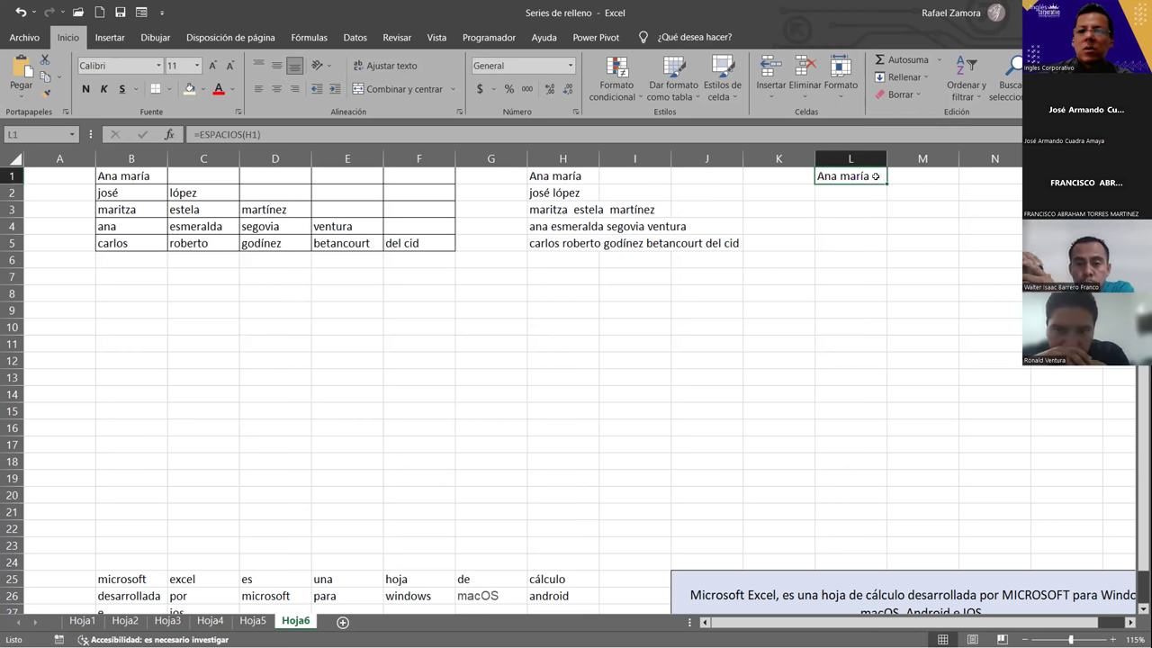
{"action": "left_click_drag", "start_coordinate": [885, 184], "coordinate": [878, 249]}
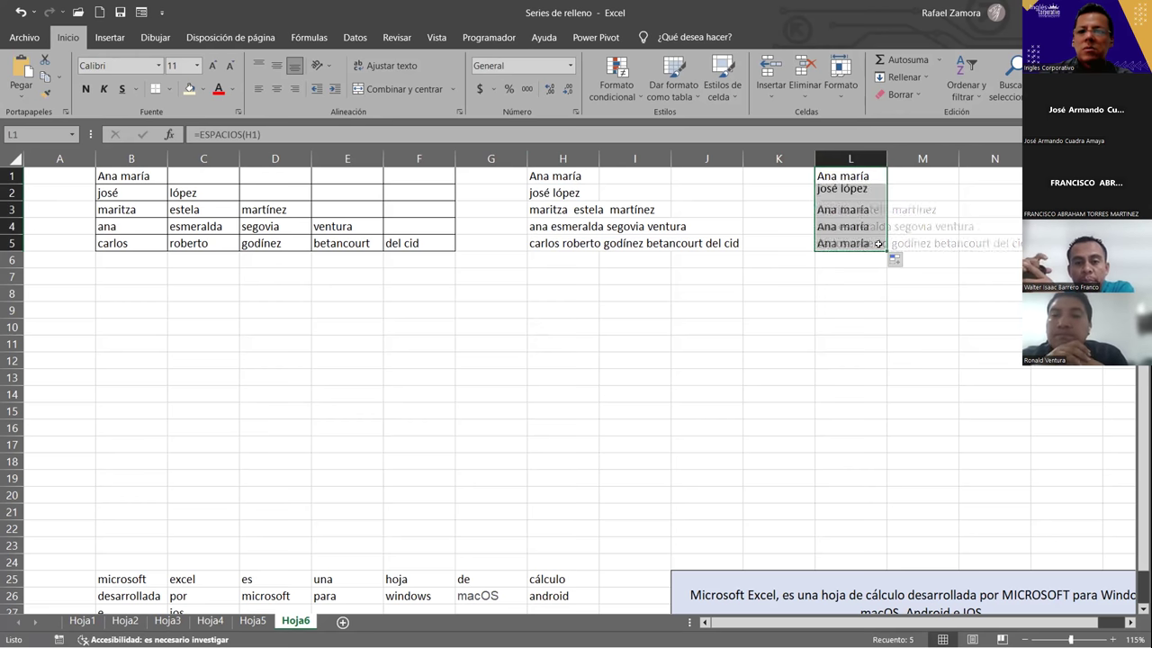
{"action": "left_click", "coordinate": [856, 338]}
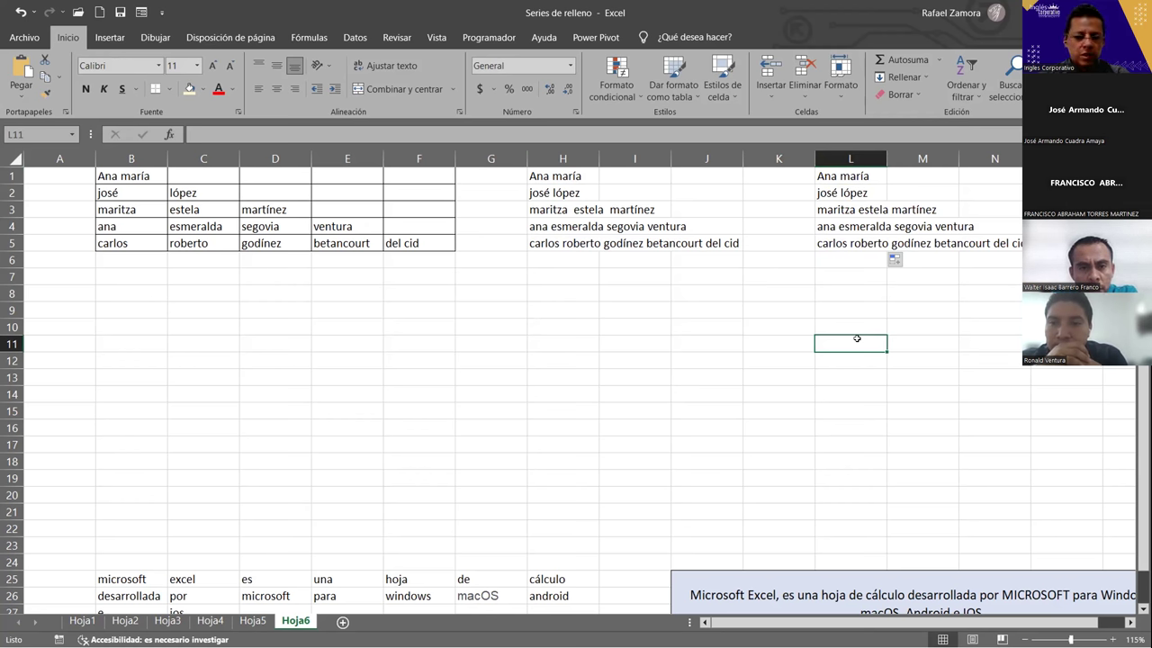
Step: Remove the ESPACIOS formulas from column L and pad the names in B1, B2 and C2 with extra spaces
{"action": "key", "text": "ctrl+z"}
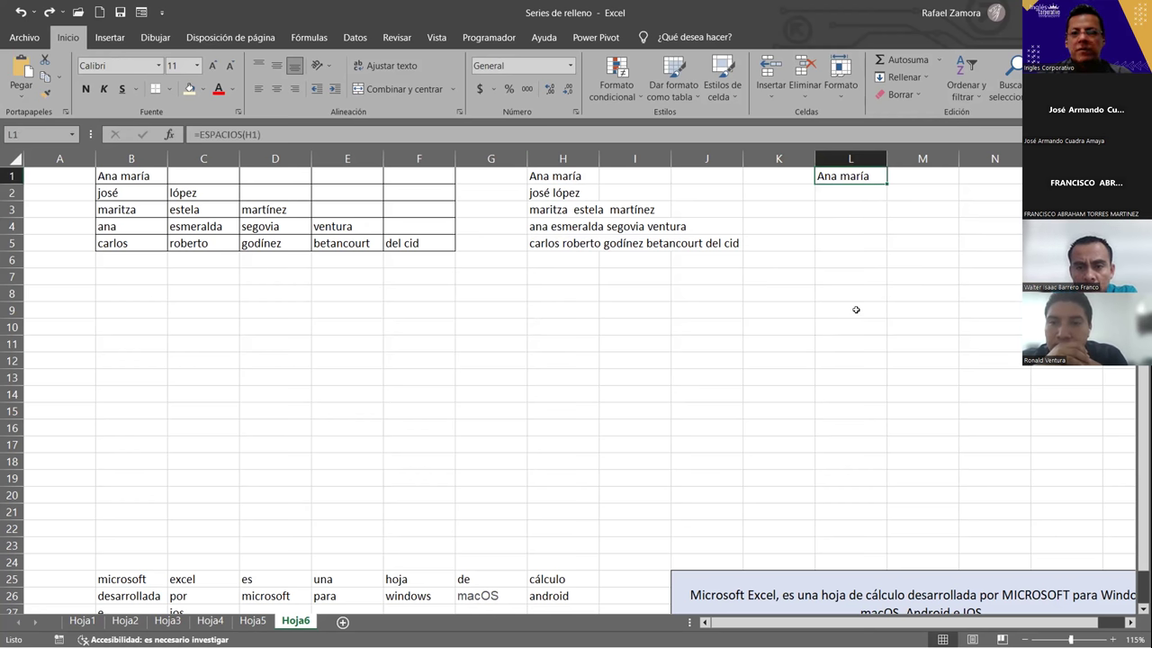
{"action": "key", "text": "ctrl+z"}
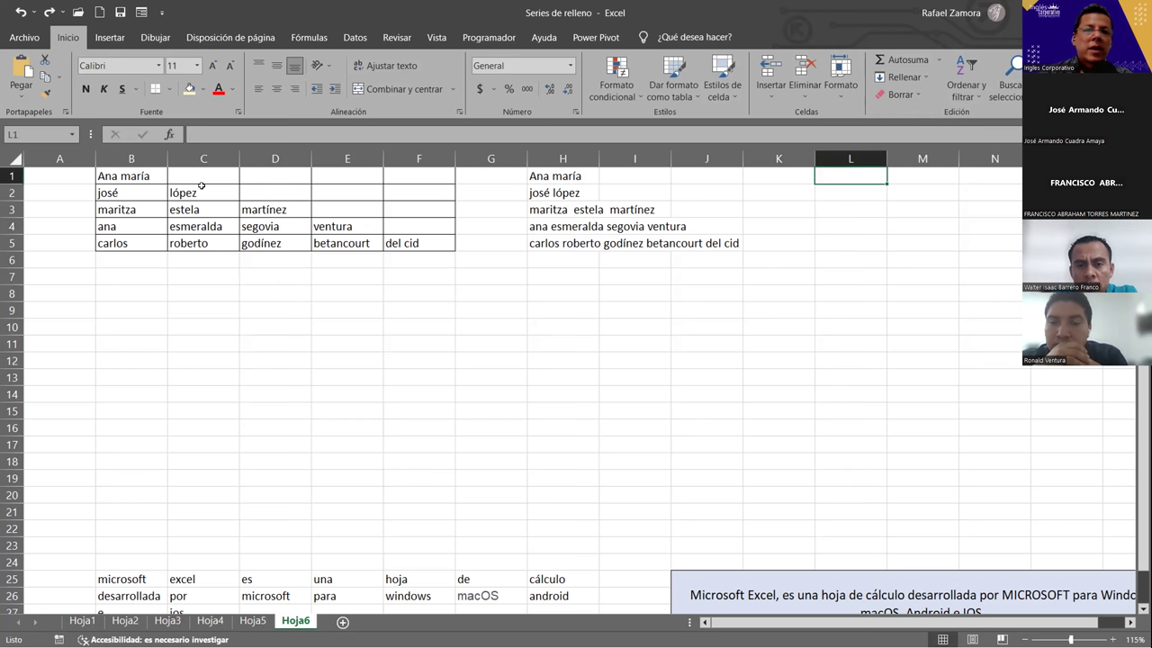
{"action": "double_click", "coordinate": [135, 176]}
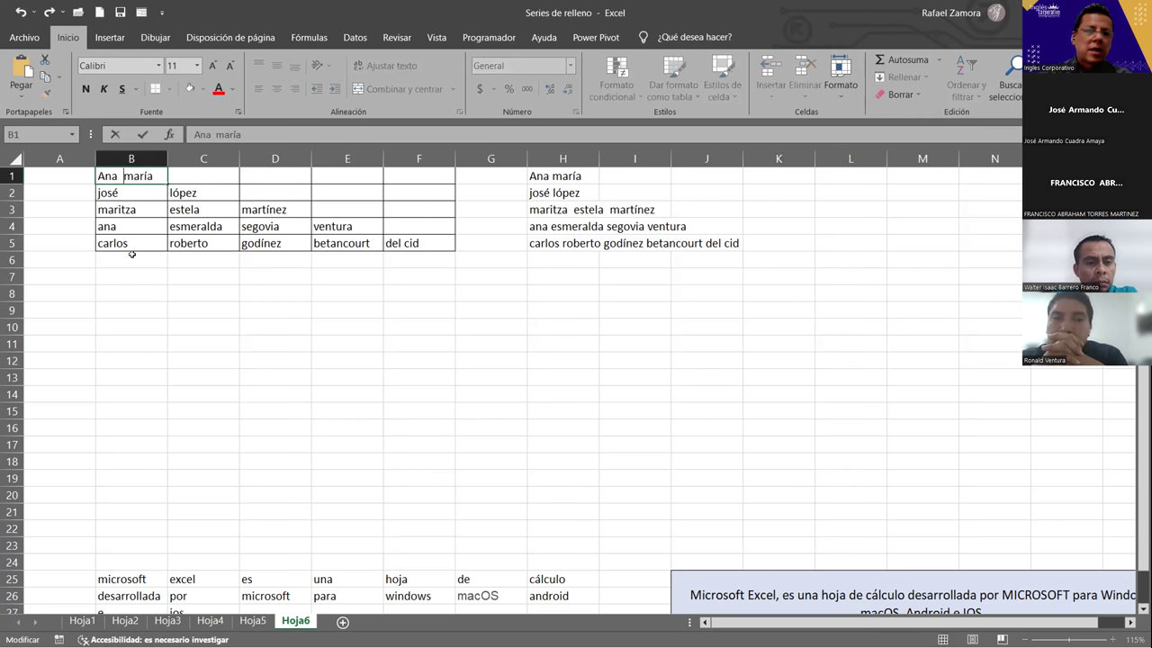
{"action": "key", "text": "Return"}
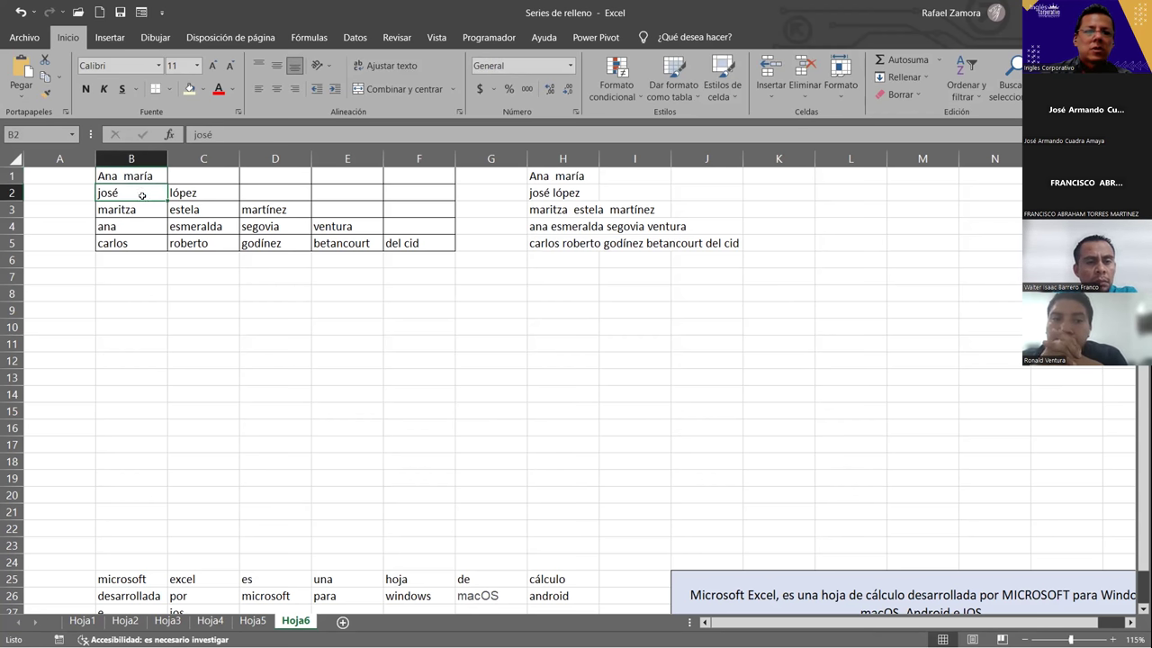
{"action": "double_click", "coordinate": [101, 193]}
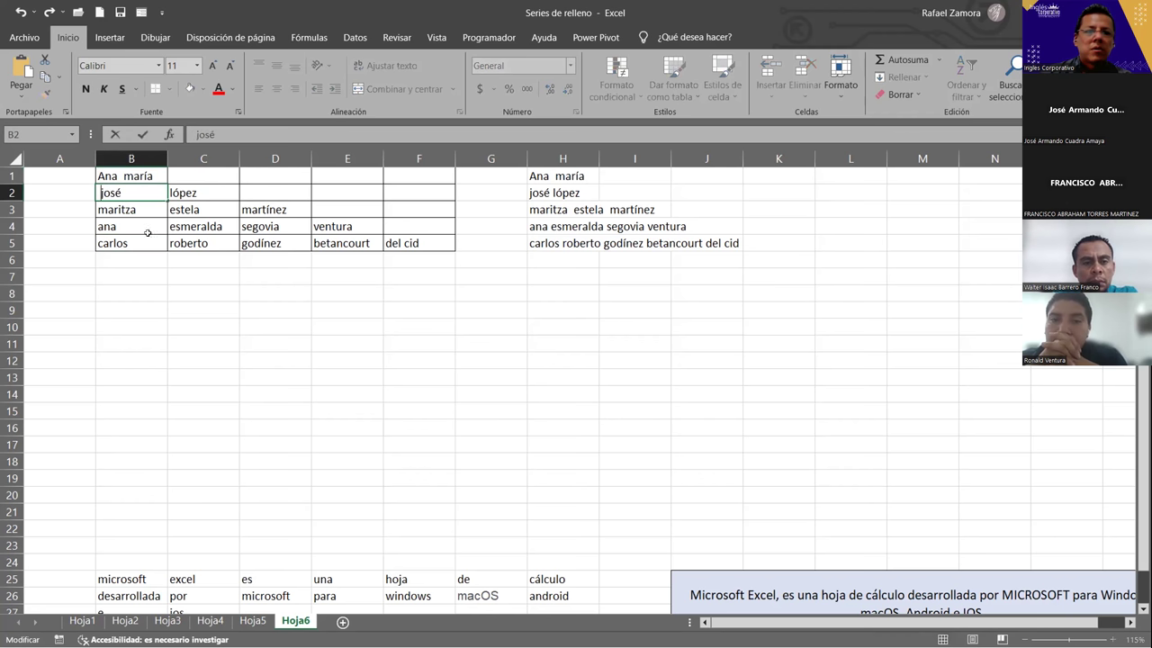
{"action": "left_click", "coordinate": [182, 195]}
{"action": "double_click", "coordinate": [171, 191]}
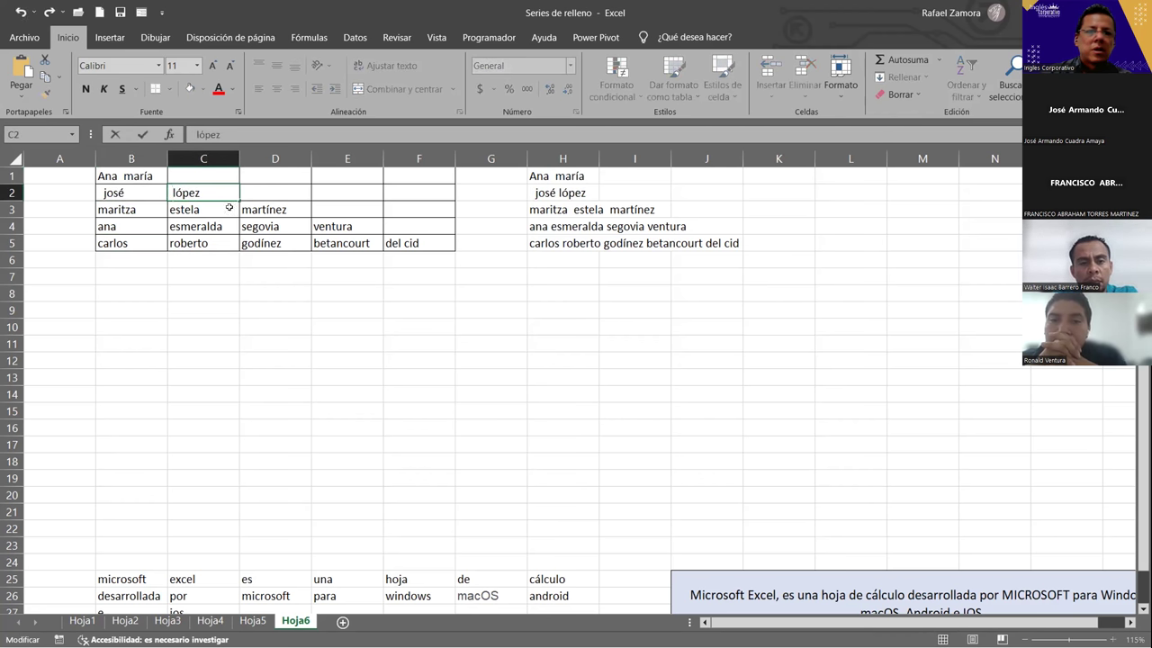
{"action": "left_click", "coordinate": [229, 206]}
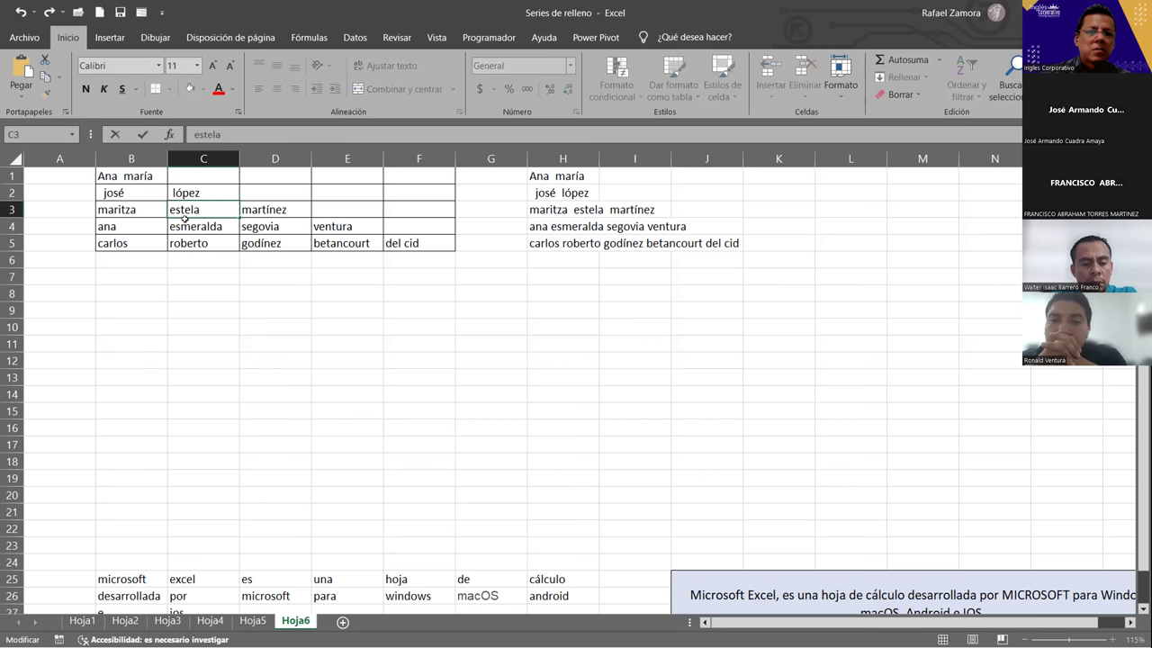
Step: Pad the names in C4, E4 and C5 with extra spaces, then reopen H1's formula
{"action": "double_click", "coordinate": [180, 224]}
{"action": "key", "text": "Home"}
{"action": "left_click", "coordinate": [316, 226]}
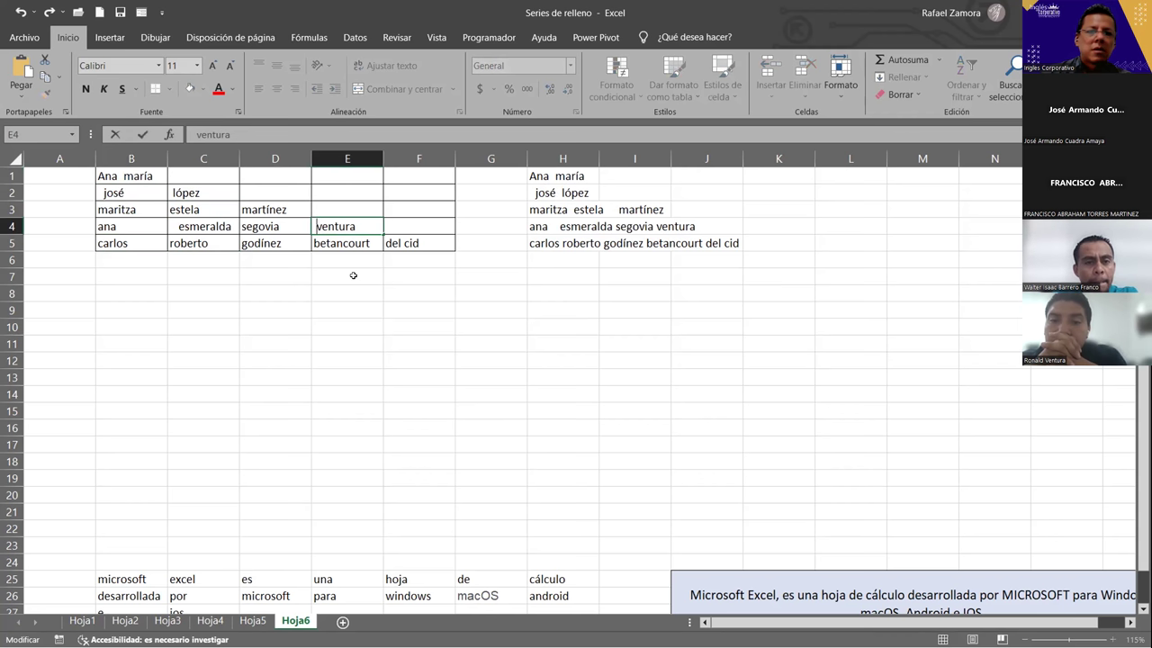
{"action": "left_click", "coordinate": [171, 241]}
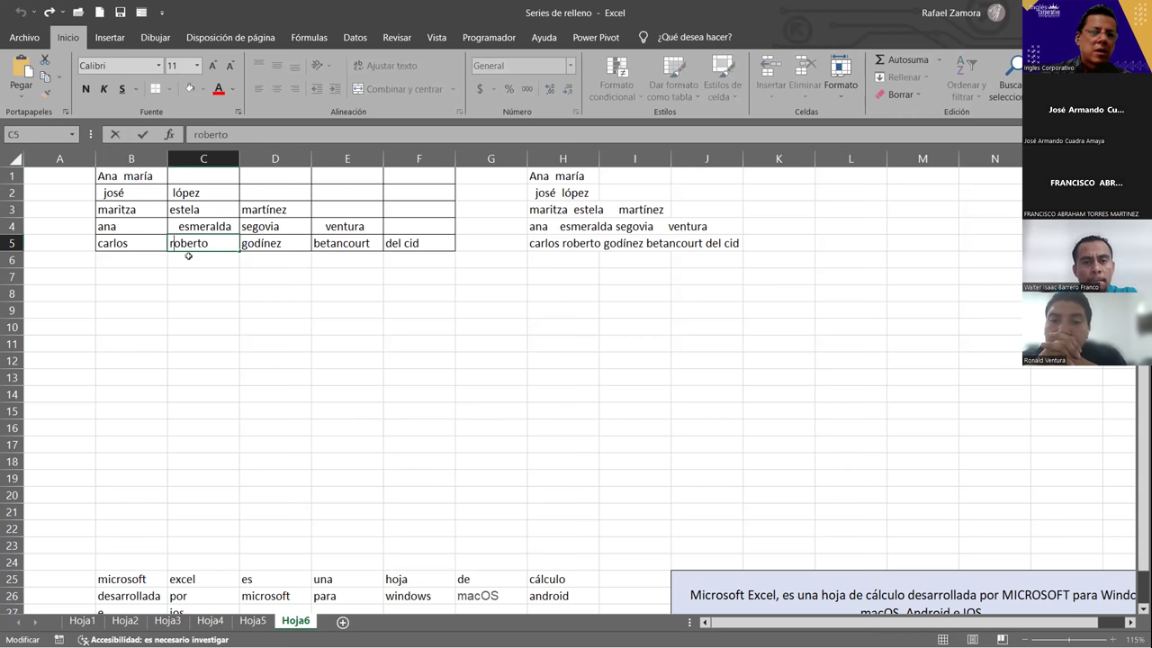
{"action": "key", "text": "Escape"}
{"action": "left_click", "coordinate": [166, 242]}
{"action": "left_click", "coordinate": [171, 242]}
{"action": "double_click", "coordinate": [171, 241]}
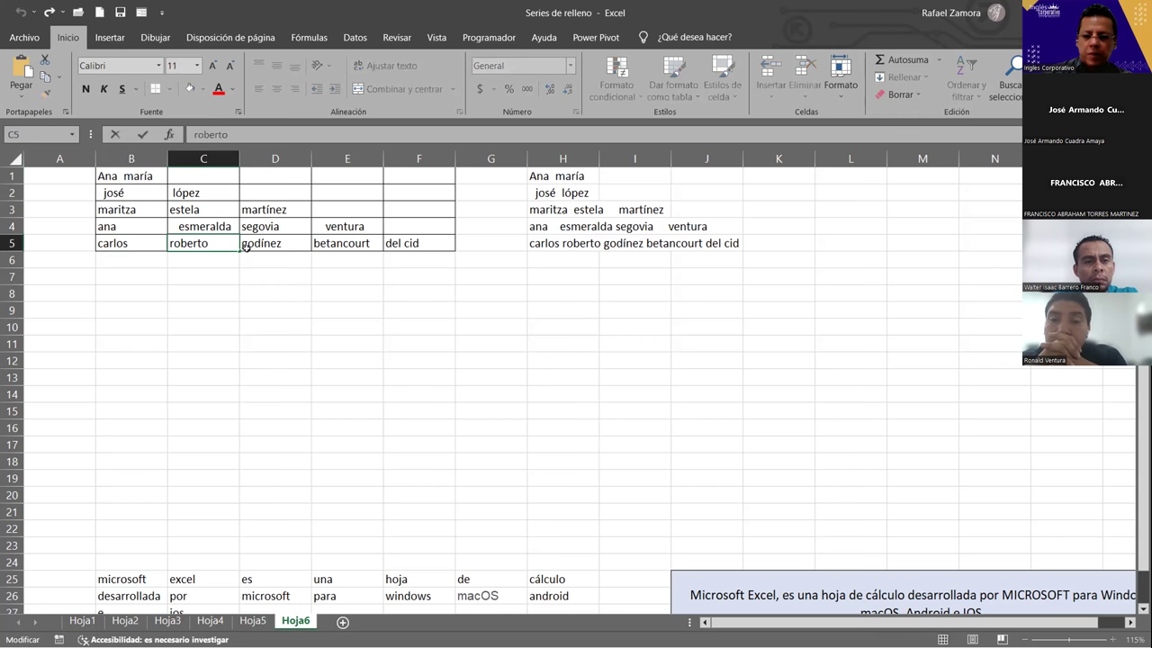
{"action": "left_click", "coordinate": [358, 320]}
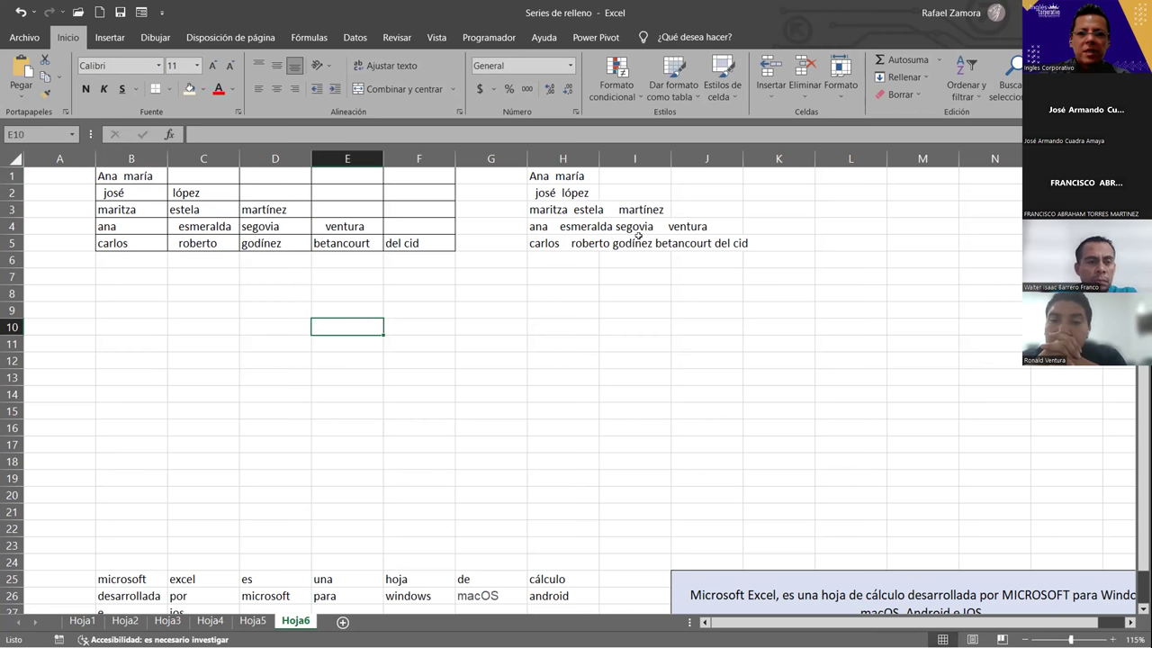
{"action": "double_click", "coordinate": [561, 177]}
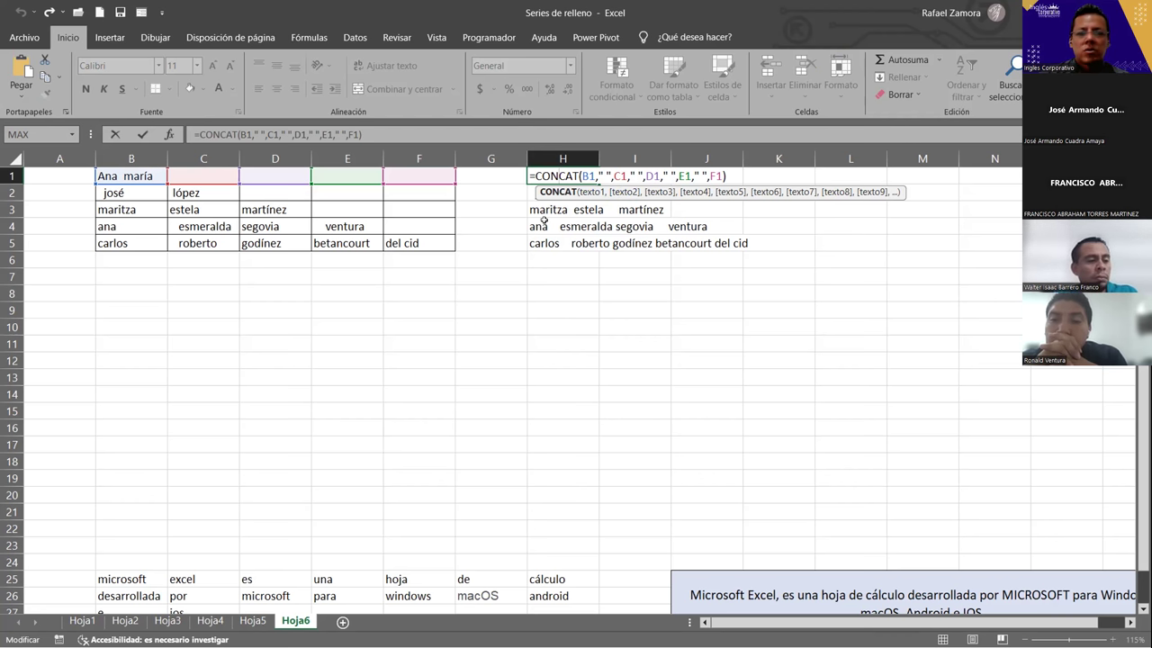
Step: Enter =ESPACIOS(H1) in L1 and fill it down to L5 to get five single-spaced names
{"action": "key", "text": "Return"}
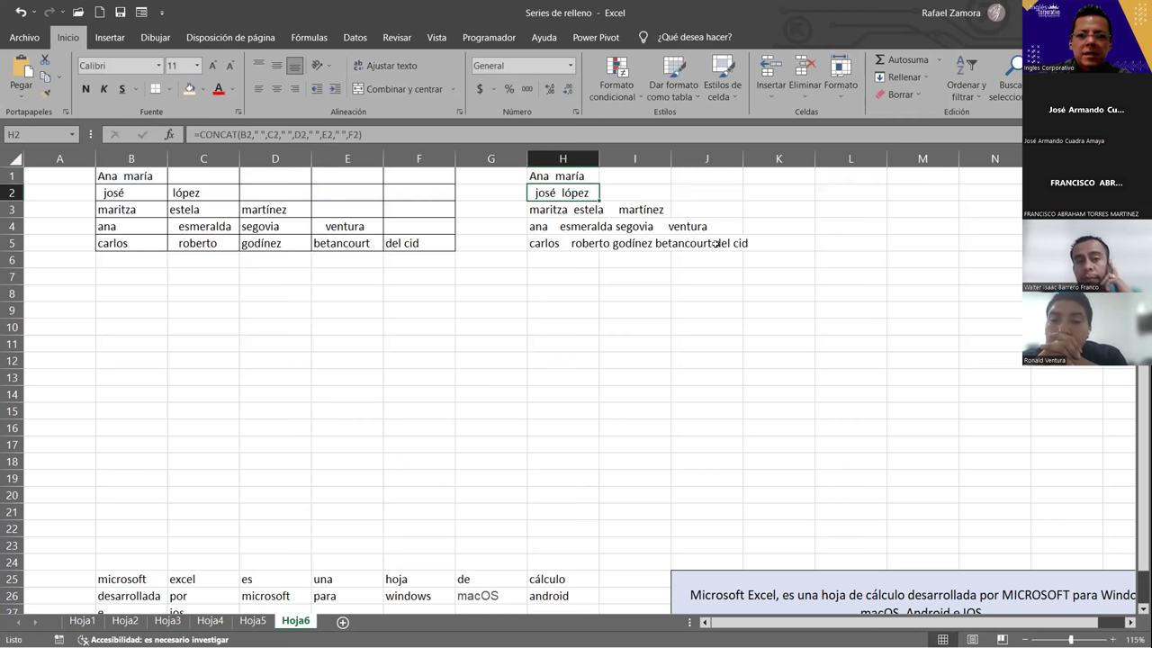
{"action": "left_click", "coordinate": [855, 173]}
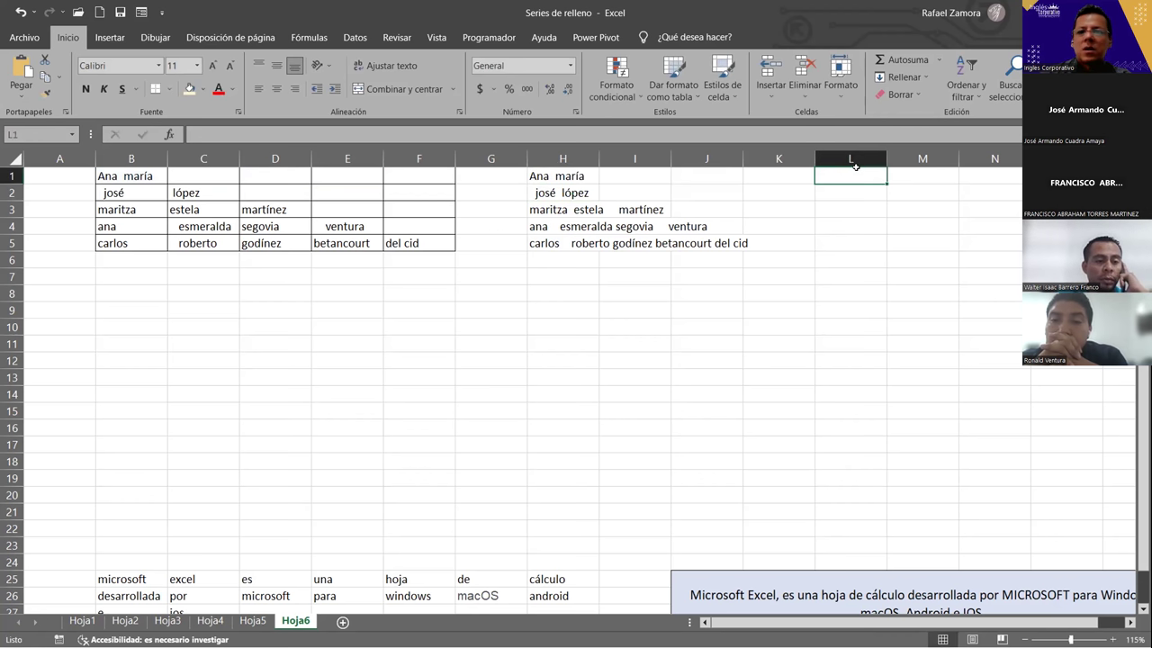
{"action": "type", "text": "¿"}
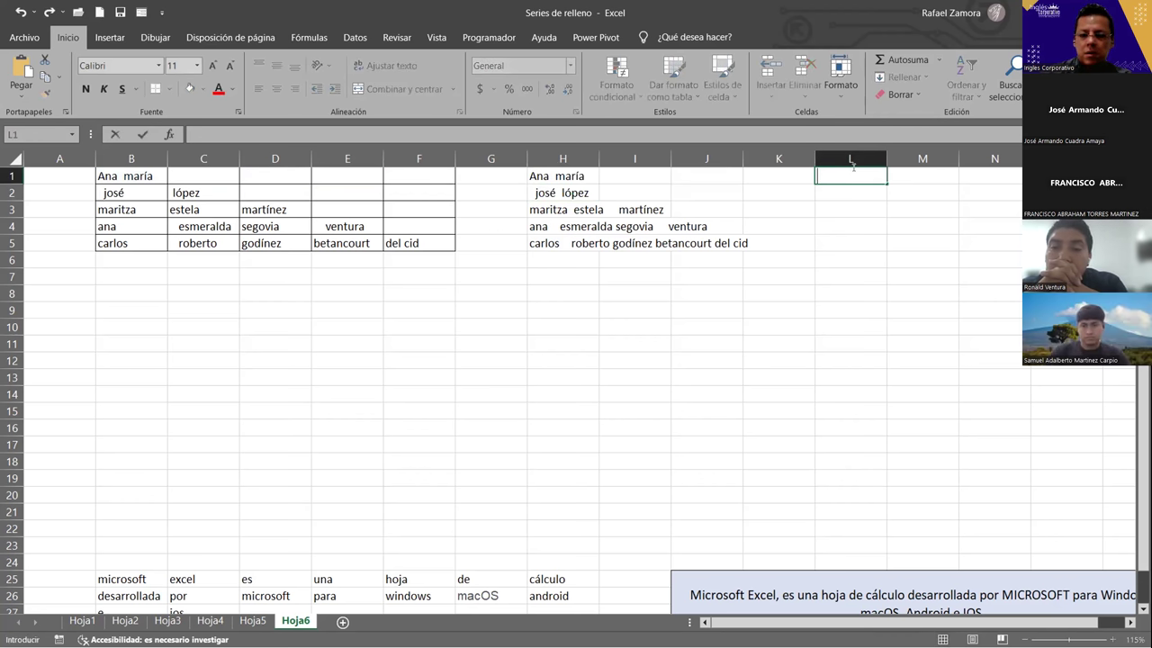
{"action": "type", "text": "="}
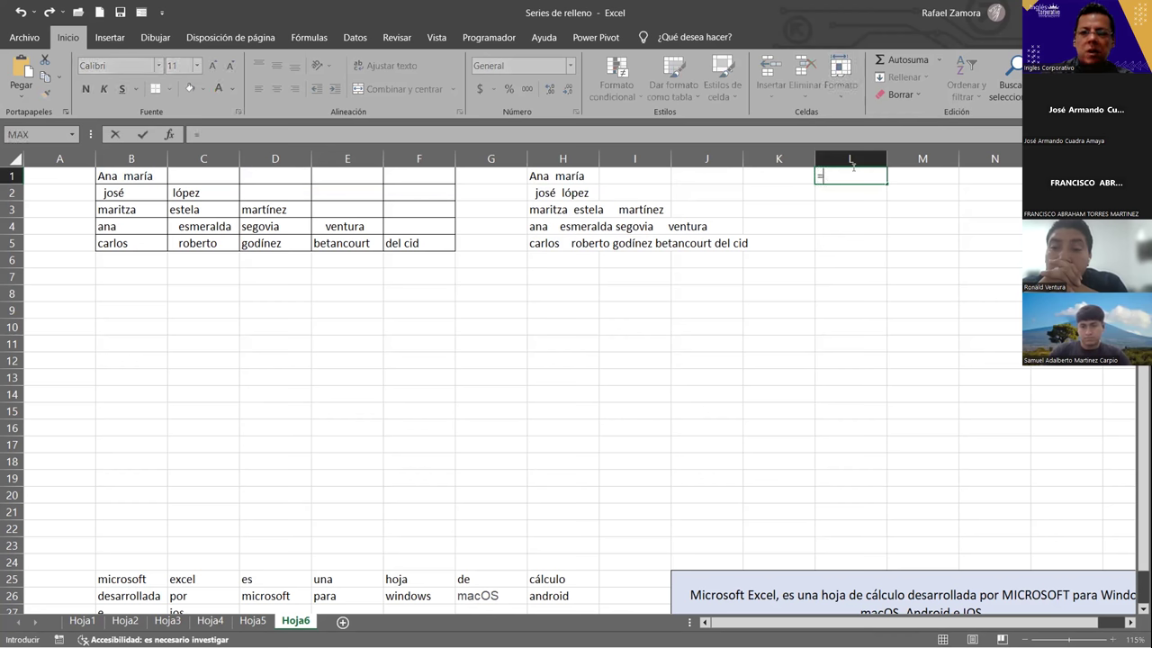
{"action": "type", "text": "espa"}
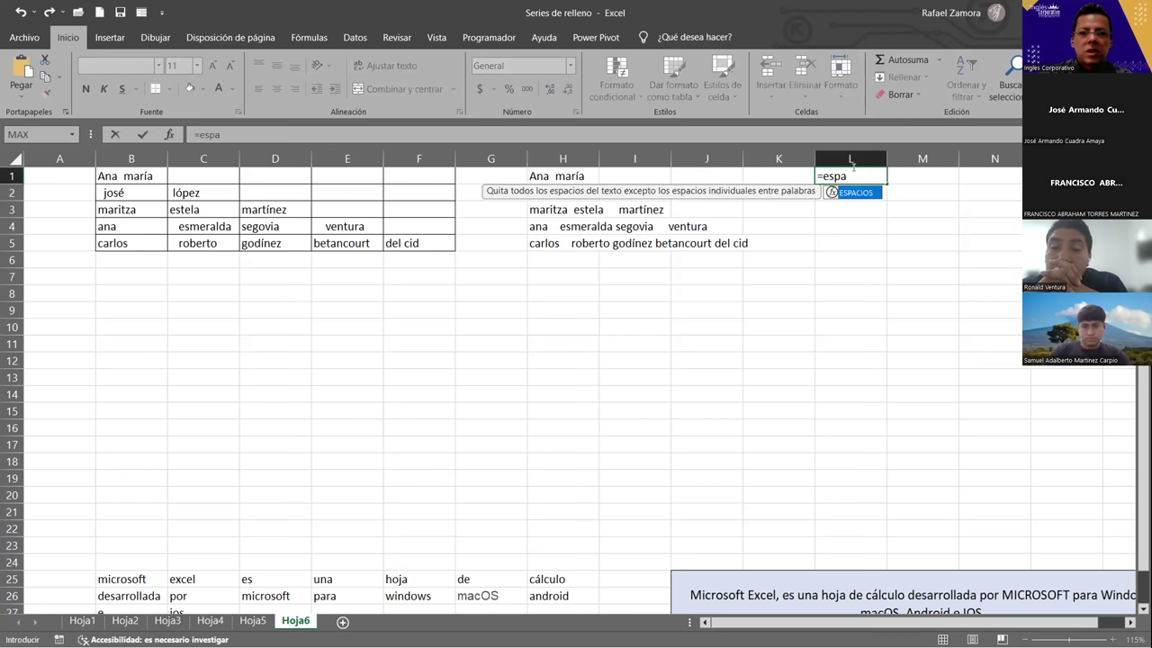
{"action": "key", "text": "Tab"}
{"action": "left_click", "coordinate": [559, 178]}
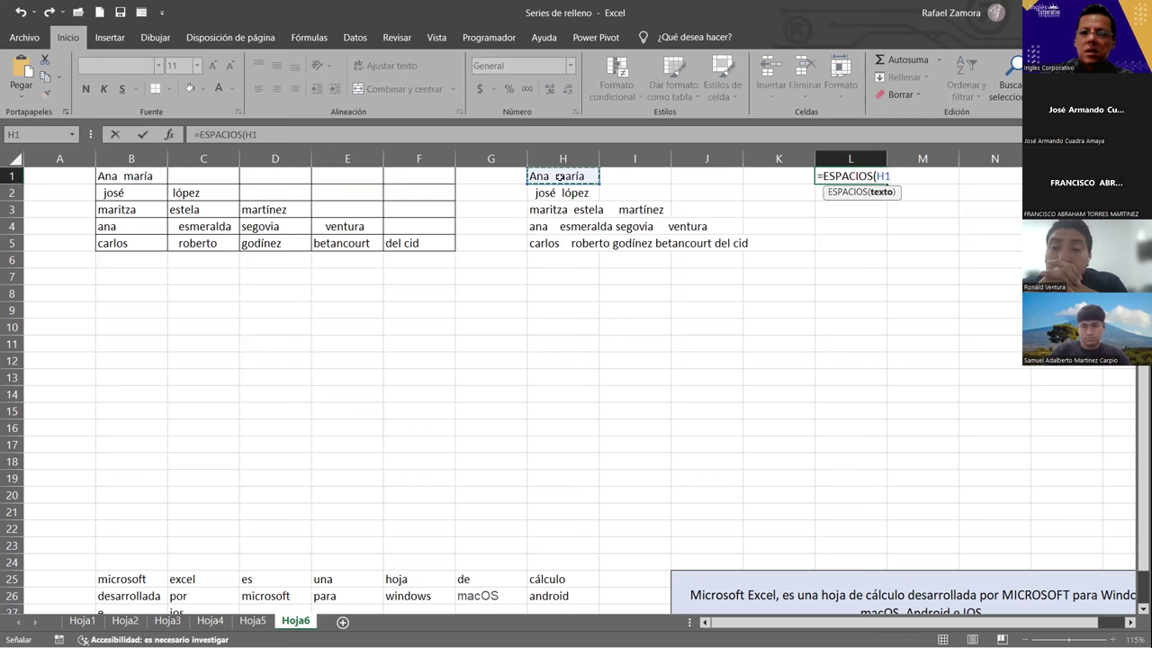
{"action": "key", "text": "Return"}
{"action": "left_click", "coordinate": [861, 175]}
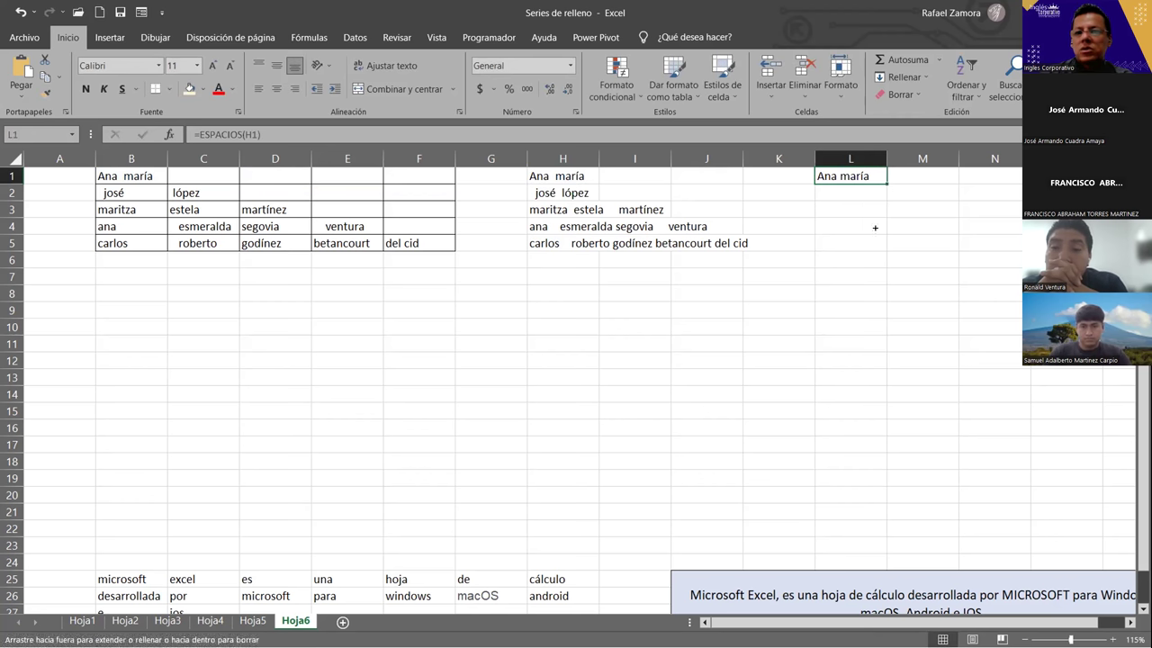
{"action": "left_click_drag", "start_coordinate": [874, 227], "coordinate": [870, 252]}
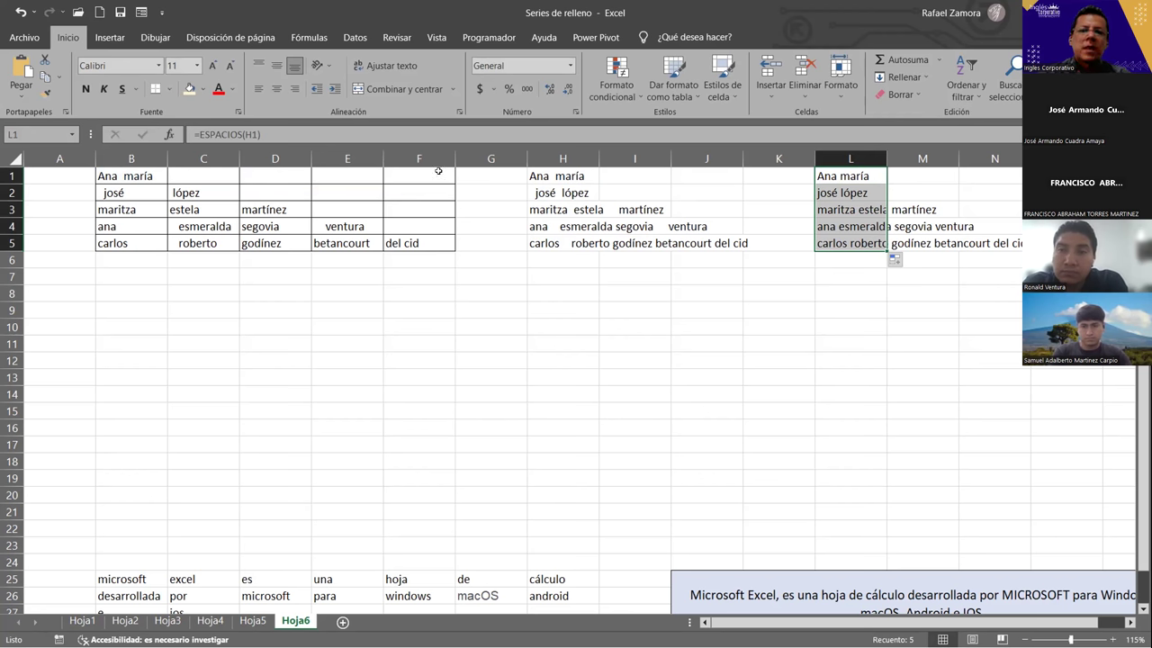
{"action": "left_click", "coordinate": [132, 177]}
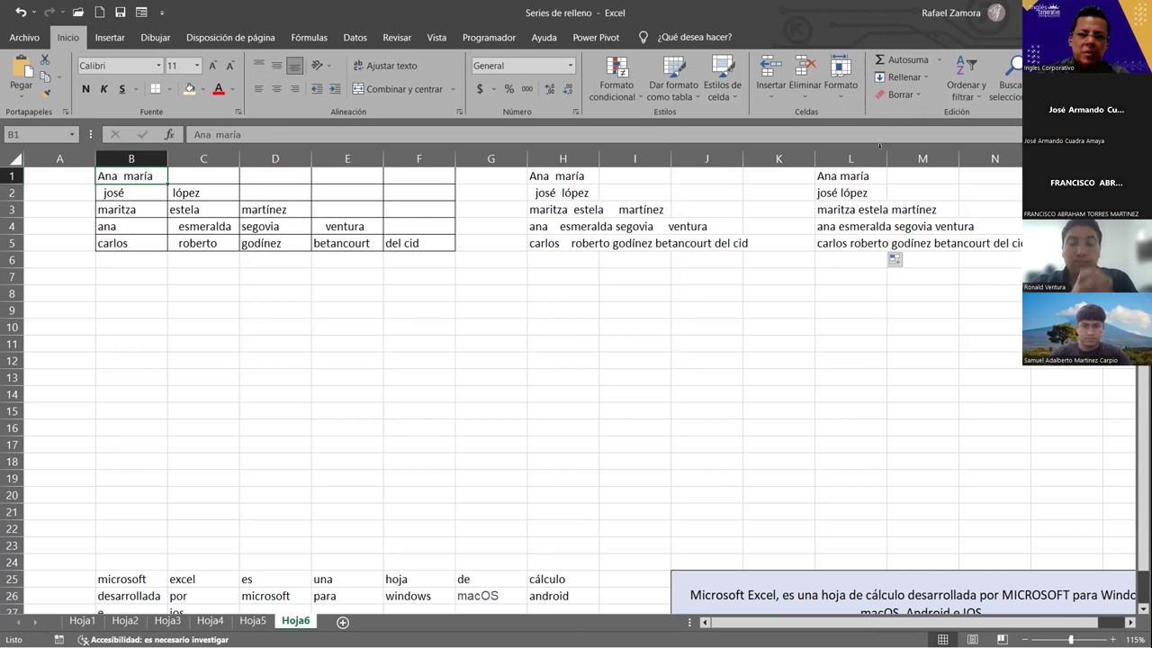
Step: Copy the trimmed names in L1:L5 and paste them as values into H1:H5
{"action": "left_click", "coordinate": [860, 260]}
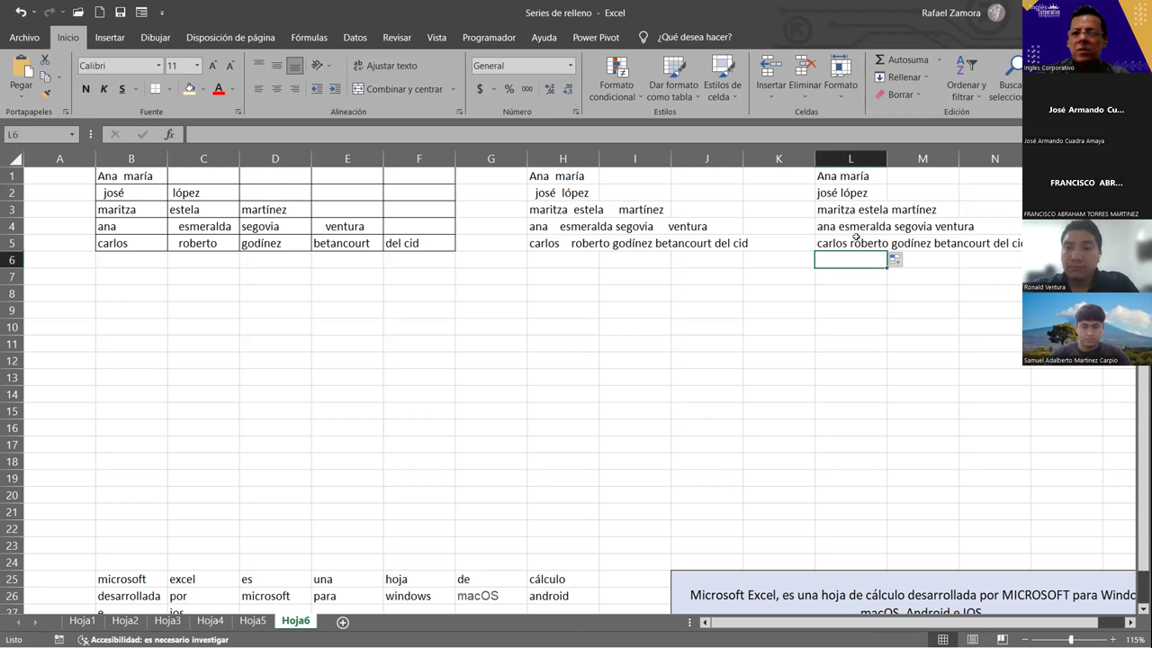
{"action": "left_click_drag", "start_coordinate": [858, 173], "coordinate": [858, 244]}
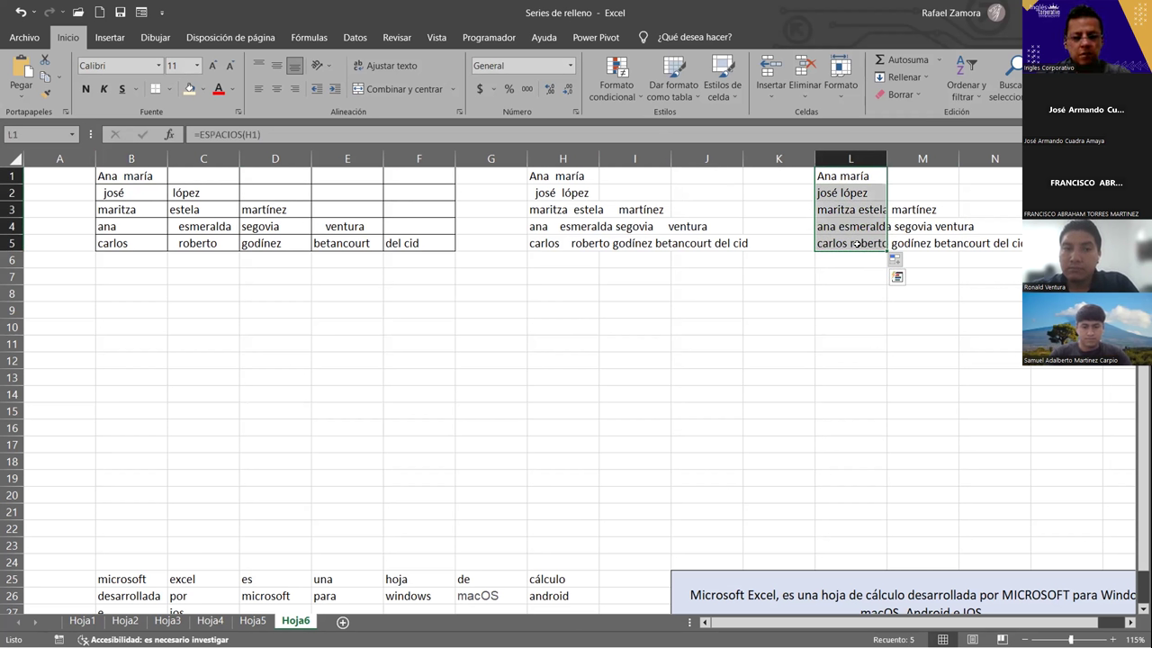
{"action": "key", "text": "ctrl+c"}
{"action": "left_click", "coordinate": [532, 176]}
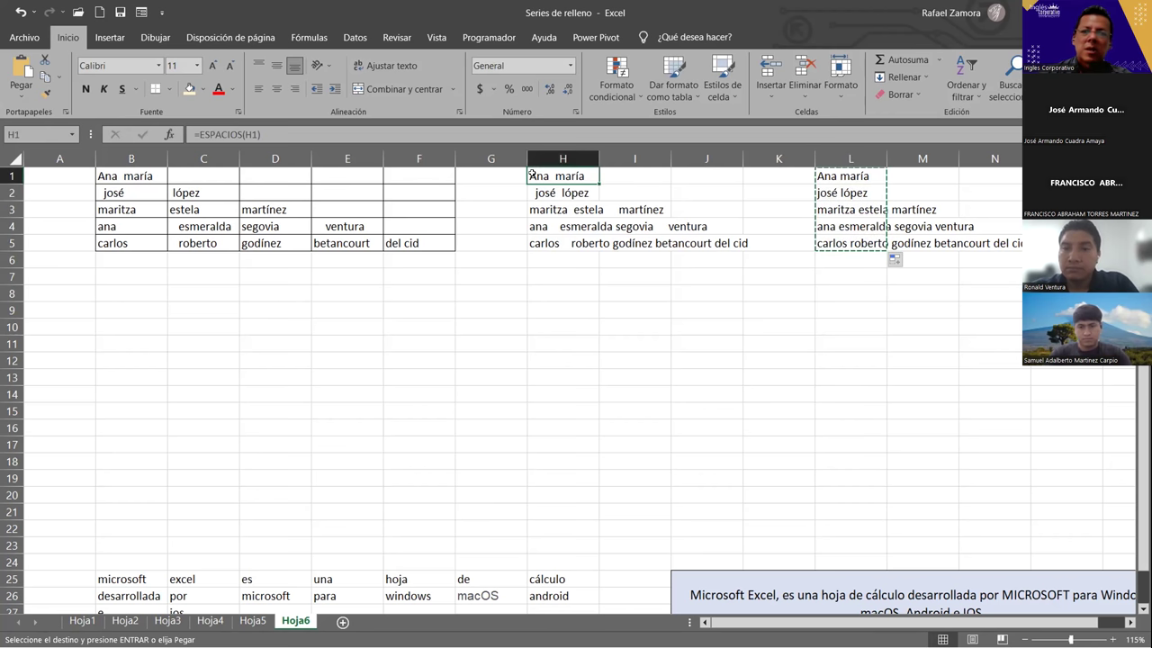
{"action": "right_click", "coordinate": [534, 177]}
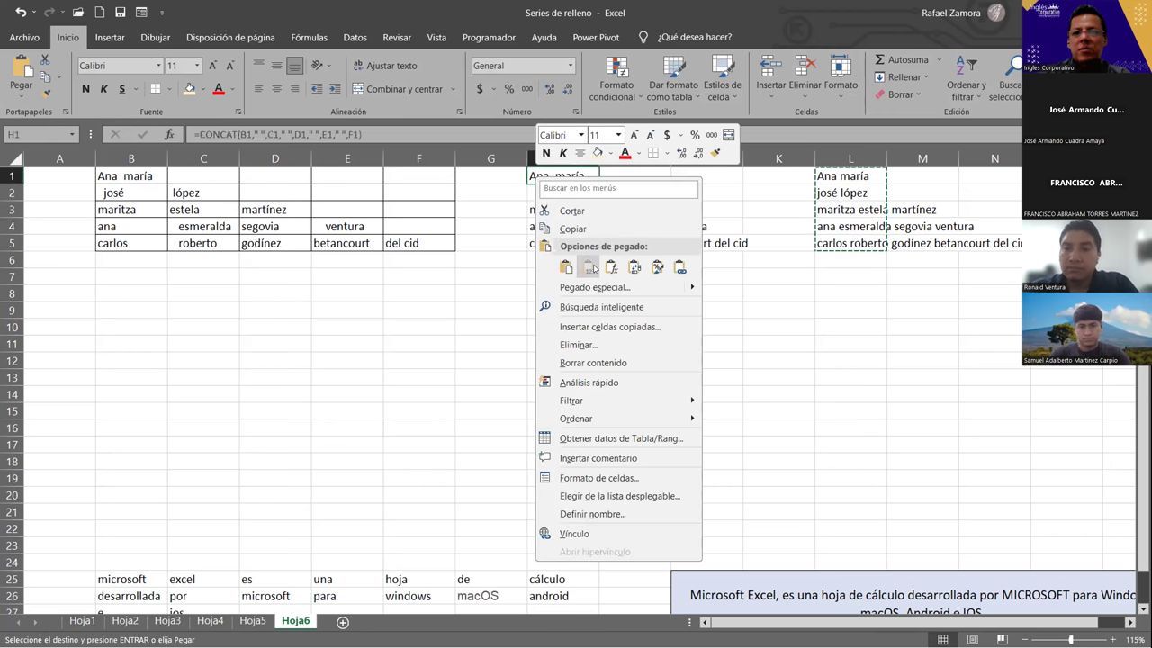
{"action": "left_click", "coordinate": [589, 267]}
Step: Clear the helper formulas from column L, dismissing the merged-cell warnings
{"action": "left_click", "coordinate": [860, 160]}
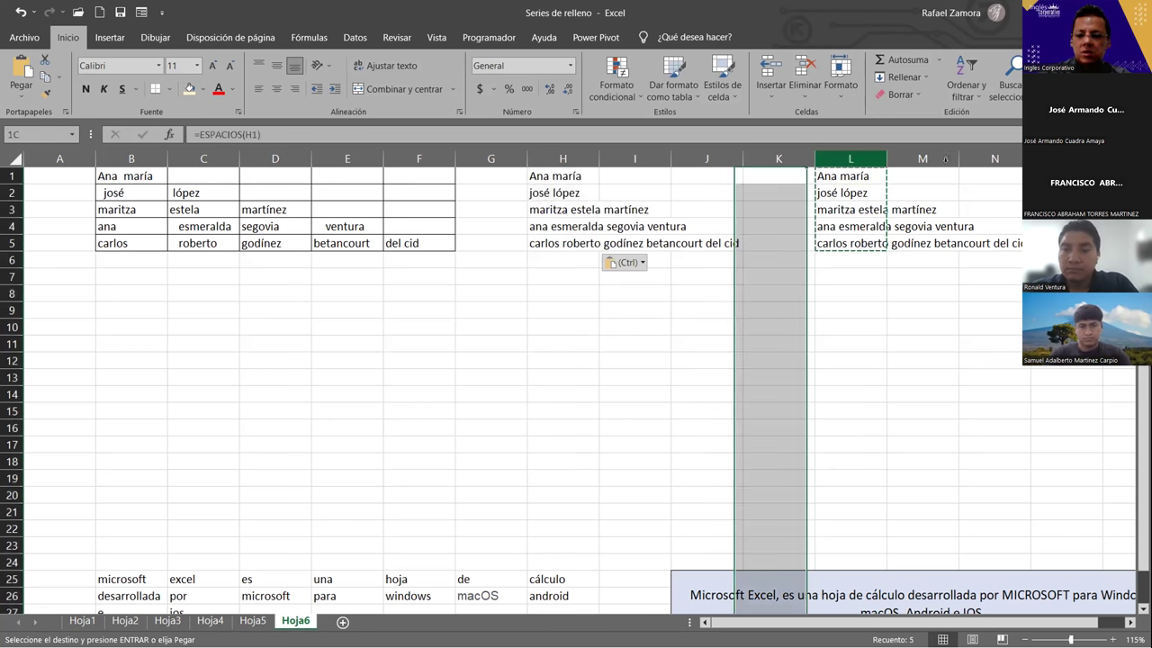
{"action": "left_click_drag", "start_coordinate": [946, 160], "coordinate": [946, 167]}
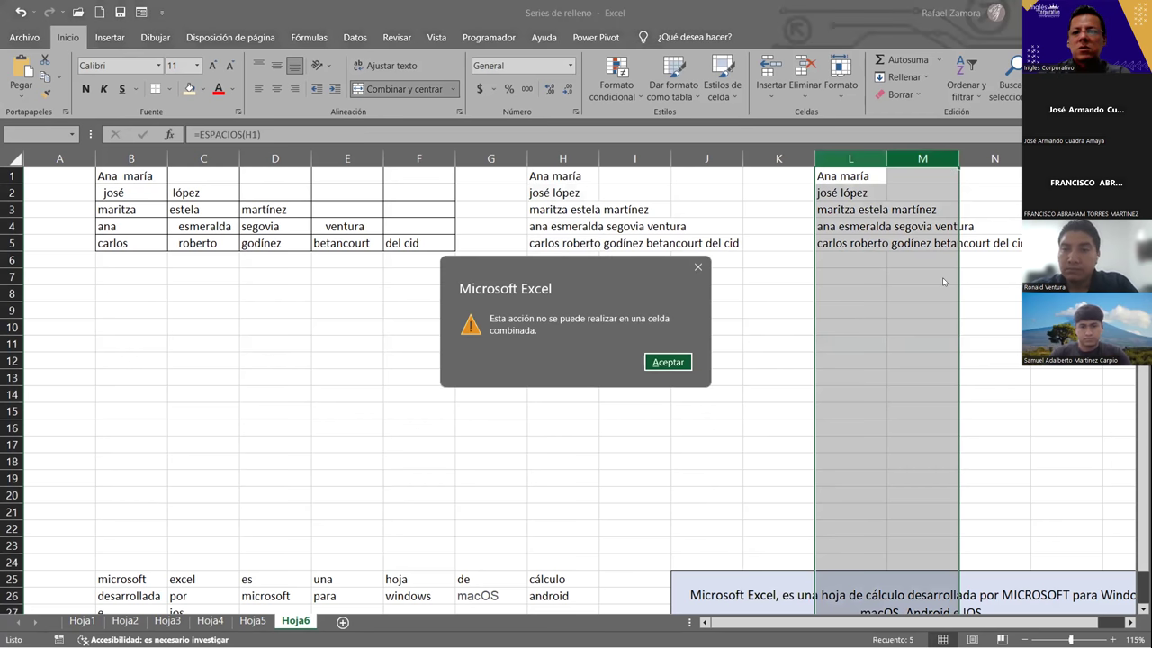
{"action": "key", "text": "Return"}
{"action": "left_click", "coordinate": [860, 173]}
{"action": "left_click", "coordinate": [861, 158]}
{"action": "type", "text": "="}
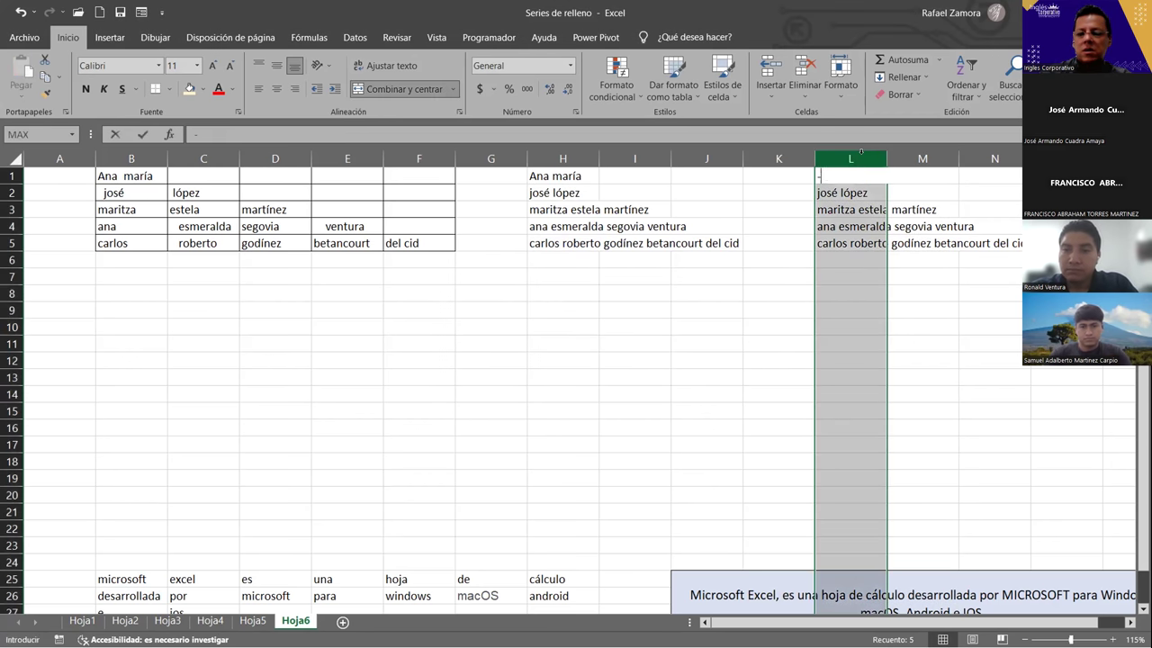
{"action": "key", "text": "Escape"}
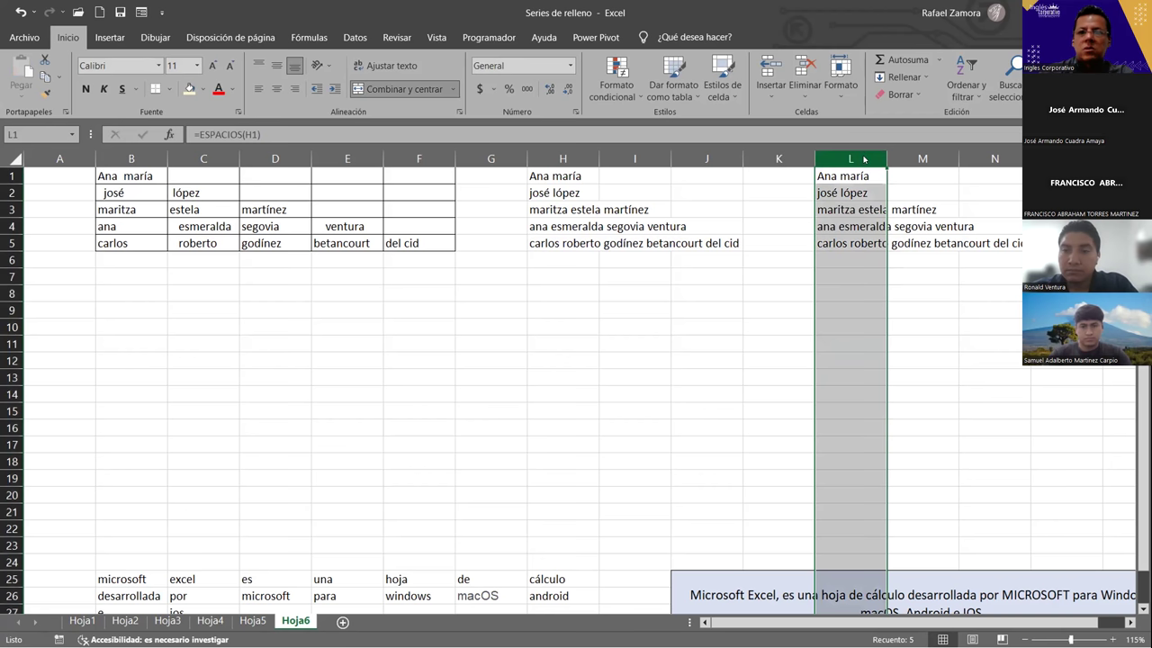
{"action": "key", "text": "Return"}
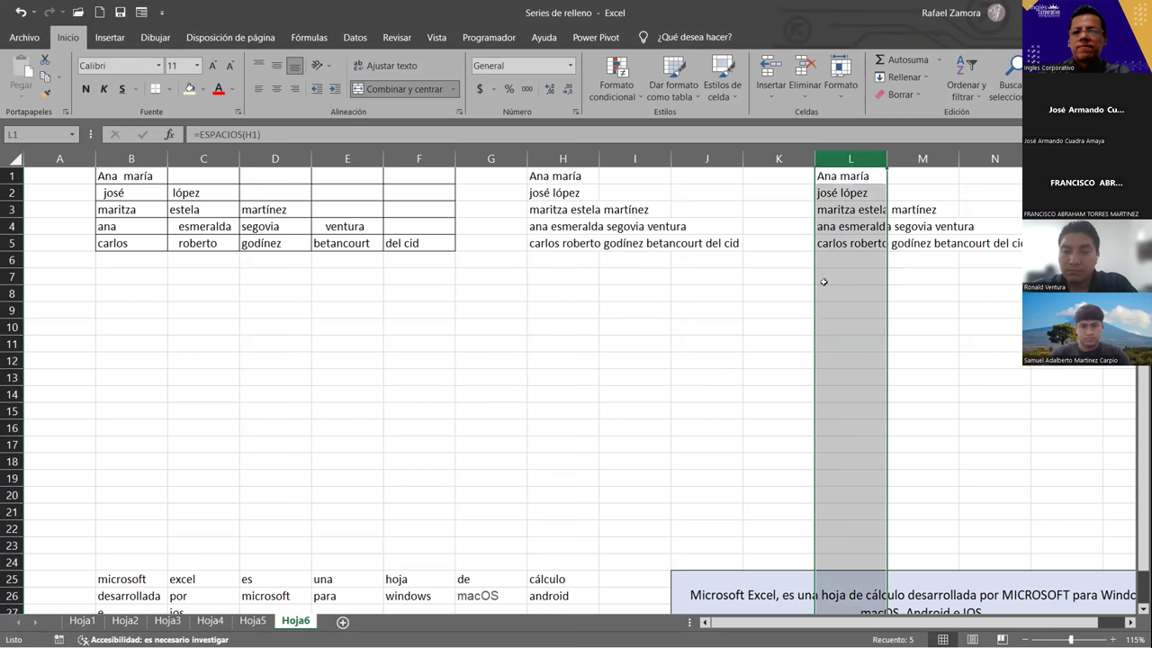
{"action": "left_click", "coordinate": [857, 187]}
{"action": "left_click_drag", "start_coordinate": [857, 184], "coordinate": [851, 243]}
{"action": "left_click", "coordinate": [846, 276]}
Step: Check the cleaned names in column H, including H3 and H5
{"action": "left_click", "coordinate": [560, 180]}
{"action": "left_click", "coordinate": [563, 244]}
{"action": "left_click", "coordinate": [561, 209]}
{"action": "left_click", "coordinate": [570, 238]}
{"action": "left_click", "coordinate": [567, 213]}
{"action": "key", "text": "Up"}
{"action": "key", "text": "Up"}
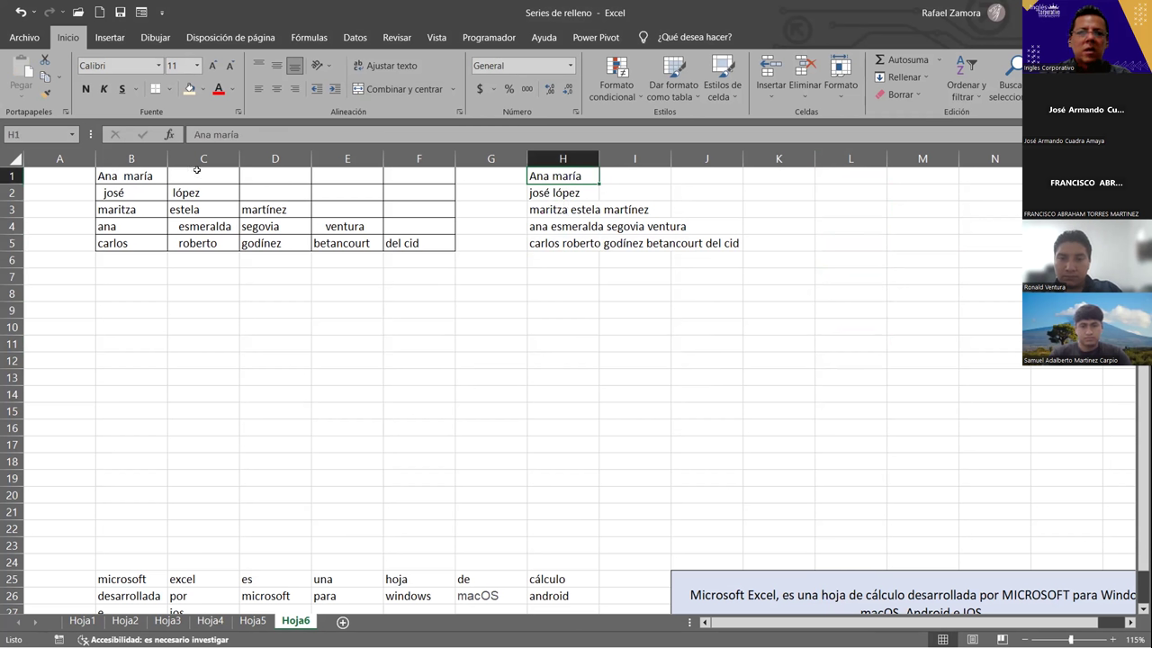
Step: Undo three times to restore the CONCAT names in H1:H5 and =ESPACIOS(H1) in L1
{"action": "left_click", "coordinate": [131, 158]}
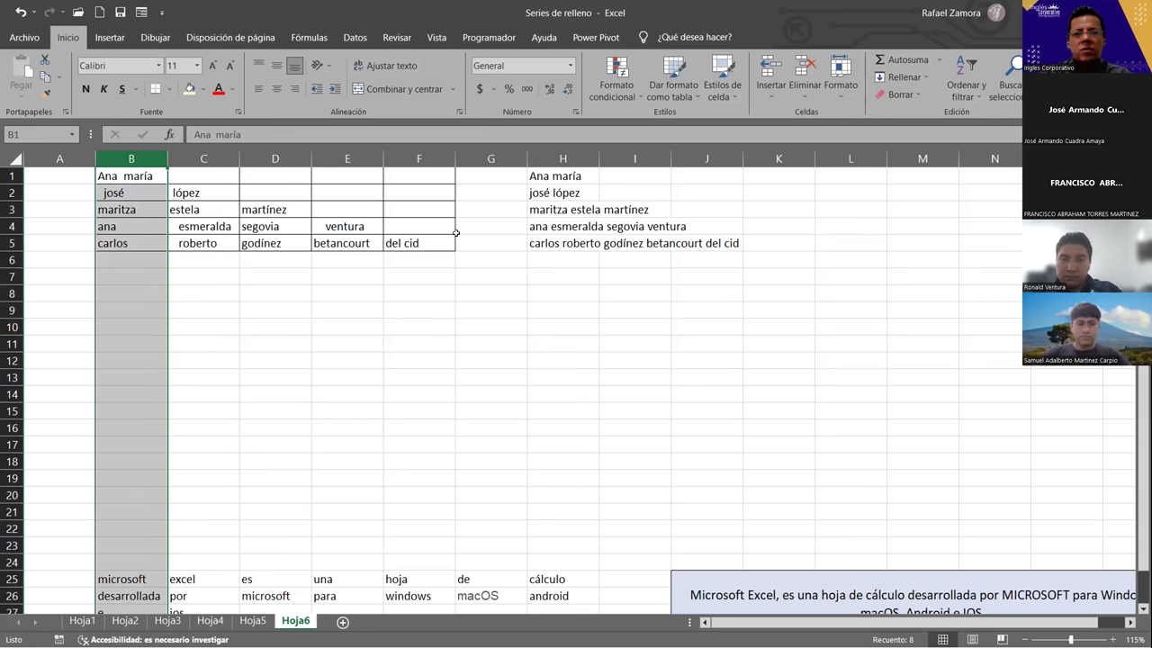
{"action": "left_click", "coordinate": [420, 278]}
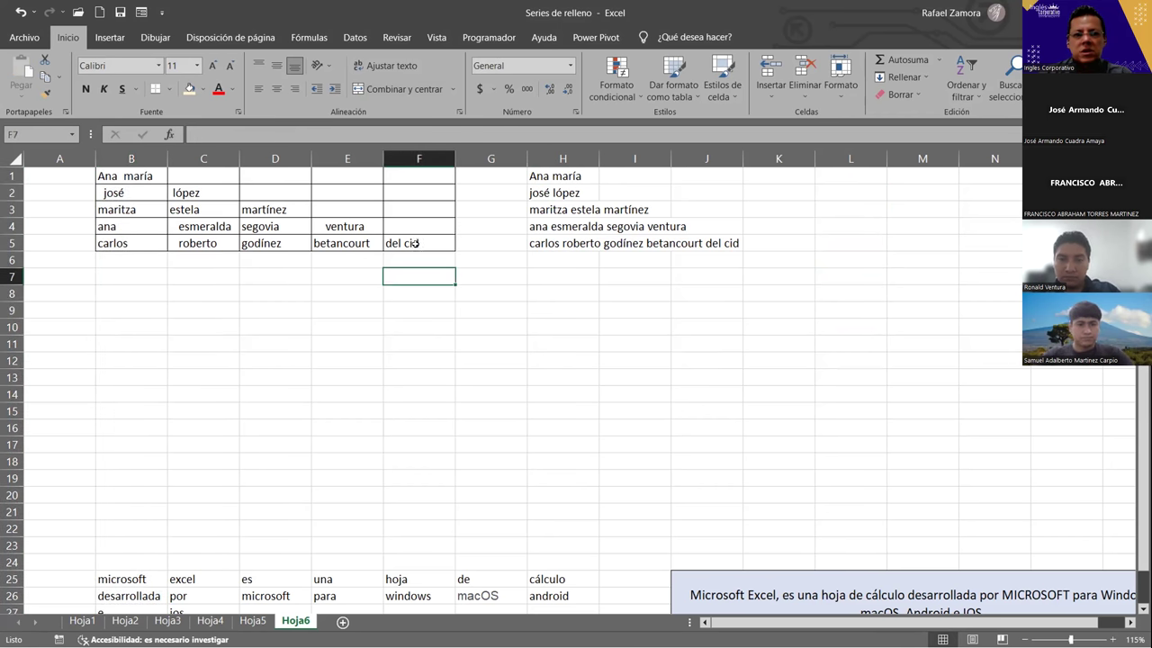
{"action": "left_click_drag", "start_coordinate": [419, 243], "coordinate": [131, 175]}
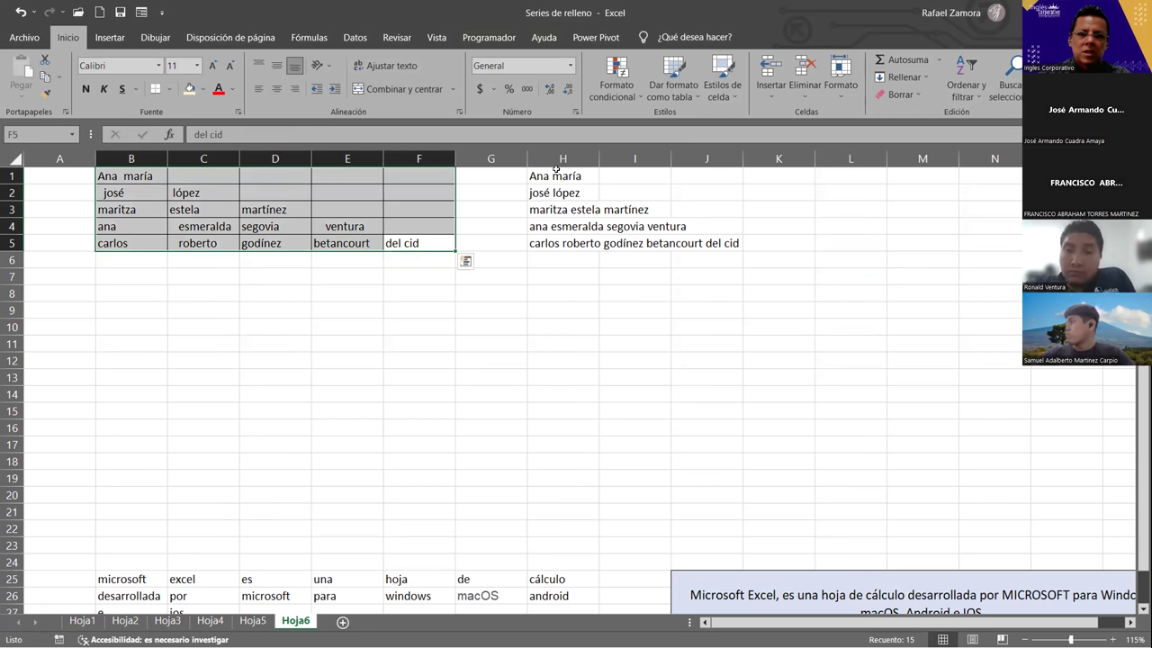
{"action": "left_click_drag", "start_coordinate": [556, 169], "coordinate": [561, 249]}
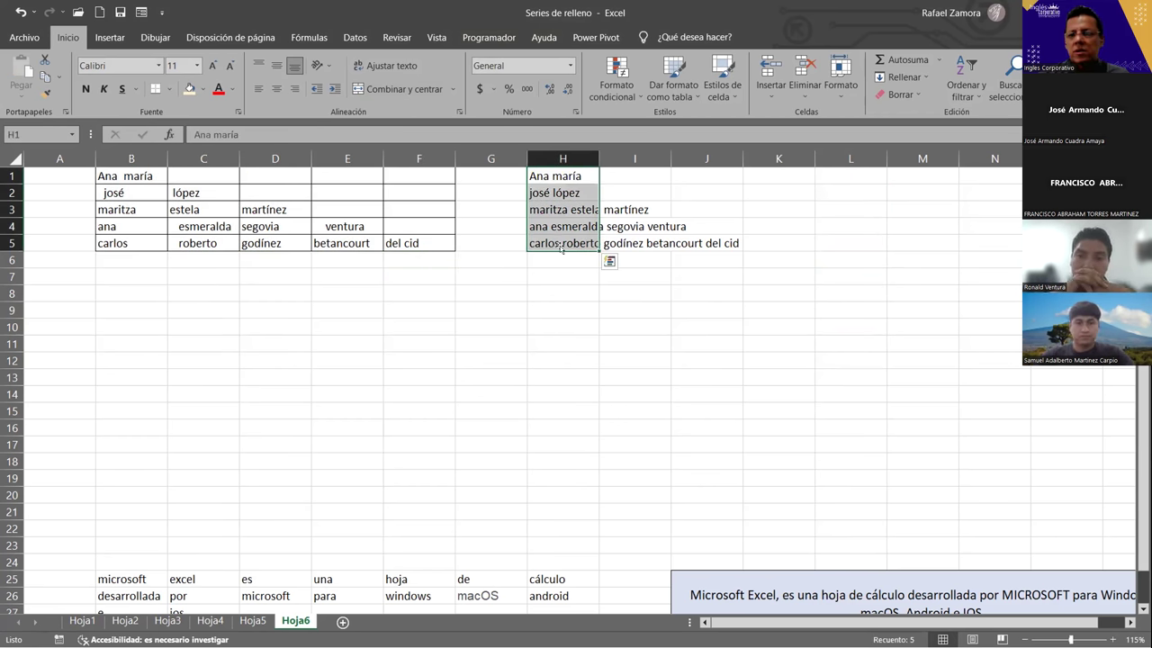
{"action": "key", "text": "ctrl+z"}
{"action": "key", "text": "ctrl+z"}
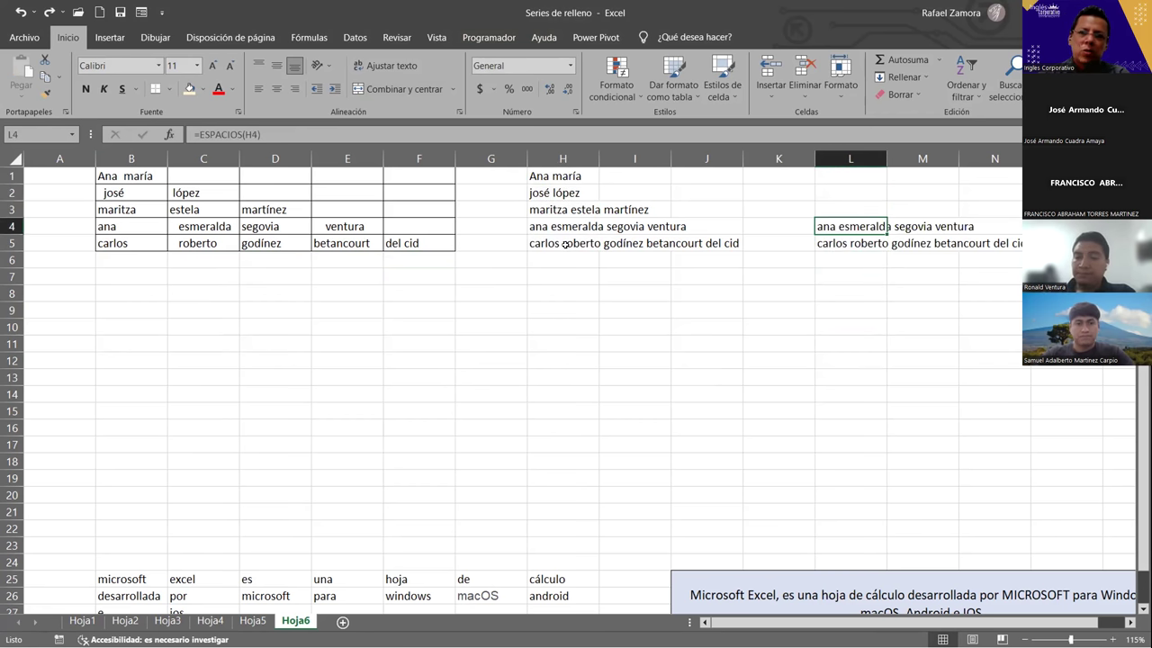
{"action": "key", "text": "ctrl+z"}
{"action": "key", "text": "ctrl+z"}
{"action": "key", "text": "ctrl+z"}
{"action": "key", "text": "ctrl+z"}
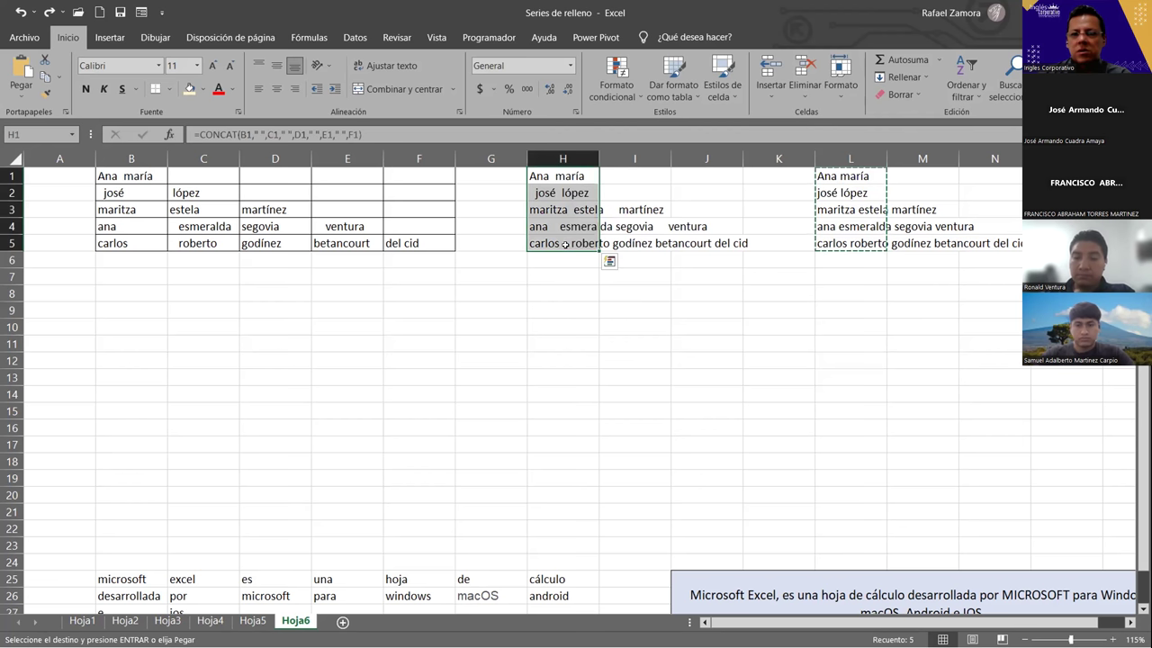
{"action": "key", "text": "ctrl+z"}
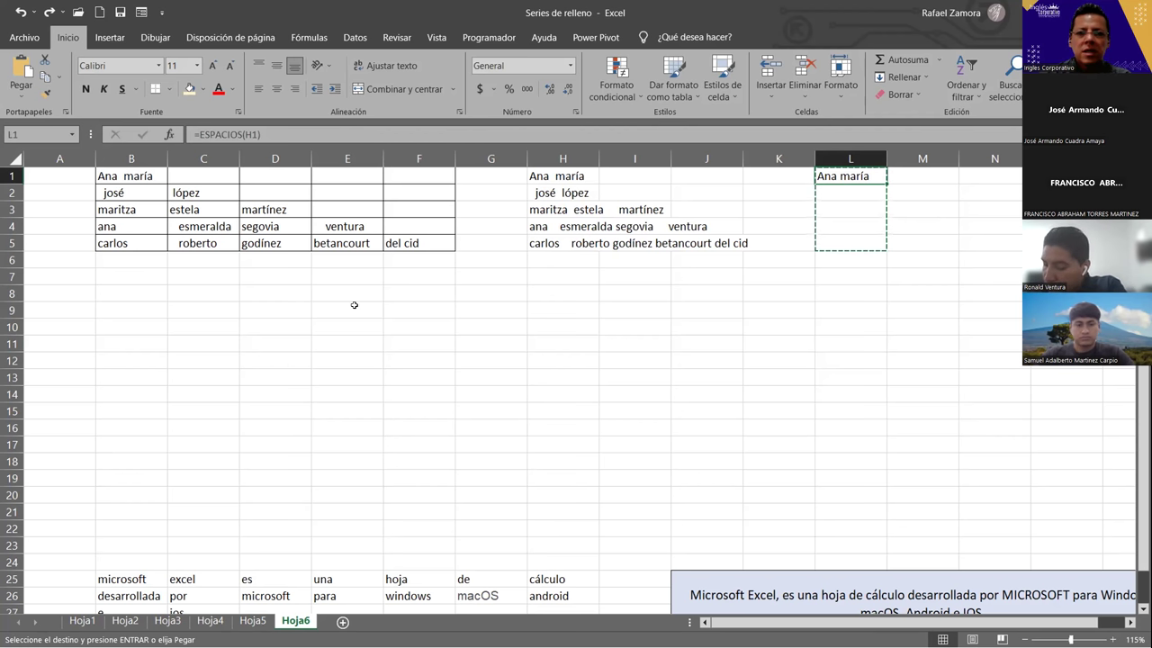
{"action": "left_click_drag", "start_coordinate": [542, 174], "coordinate": [552, 232]}
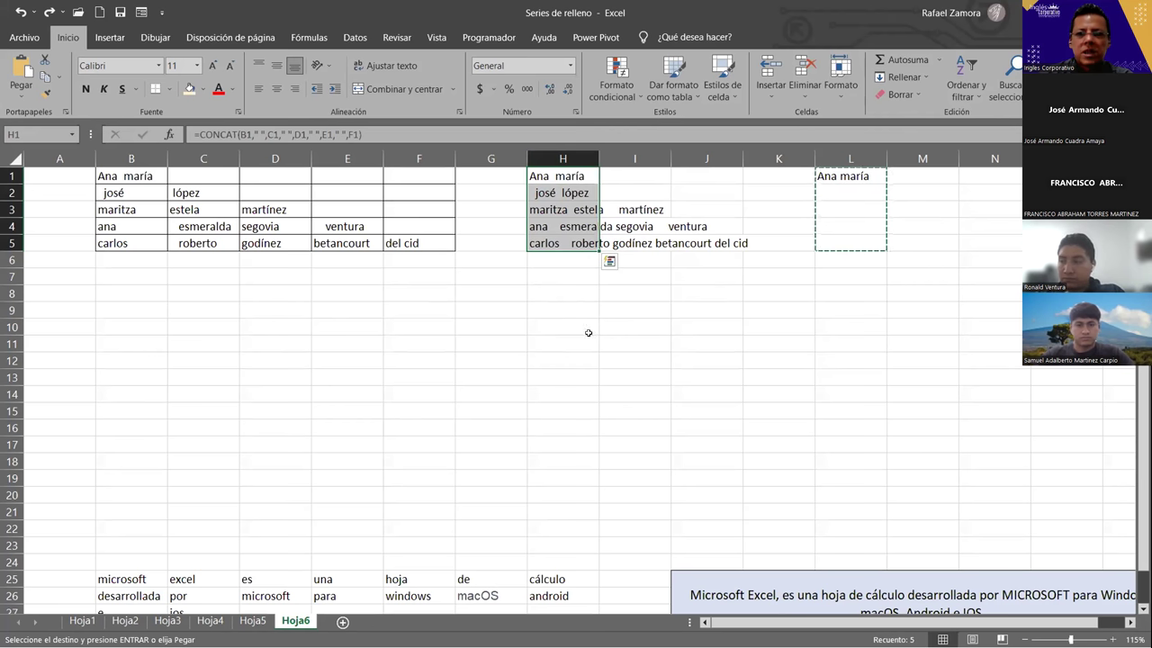
{"action": "key", "text": "Escape"}
{"action": "left_click", "coordinate": [626, 303]}
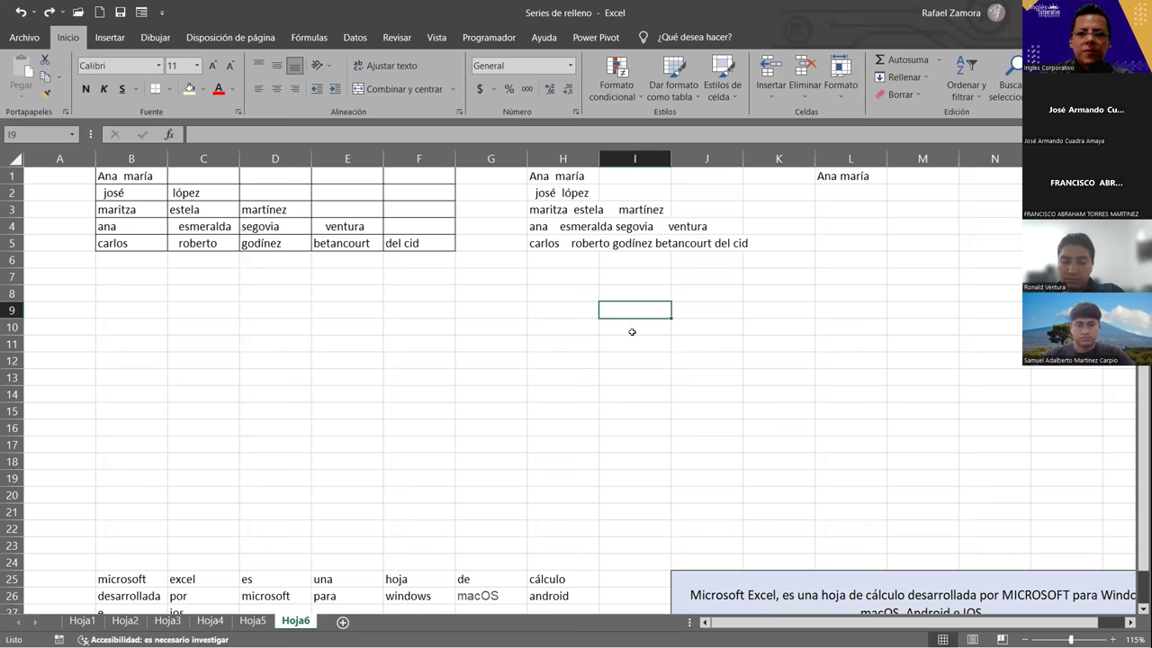
{"action": "left_click_drag", "start_coordinate": [572, 172], "coordinate": [559, 240]}
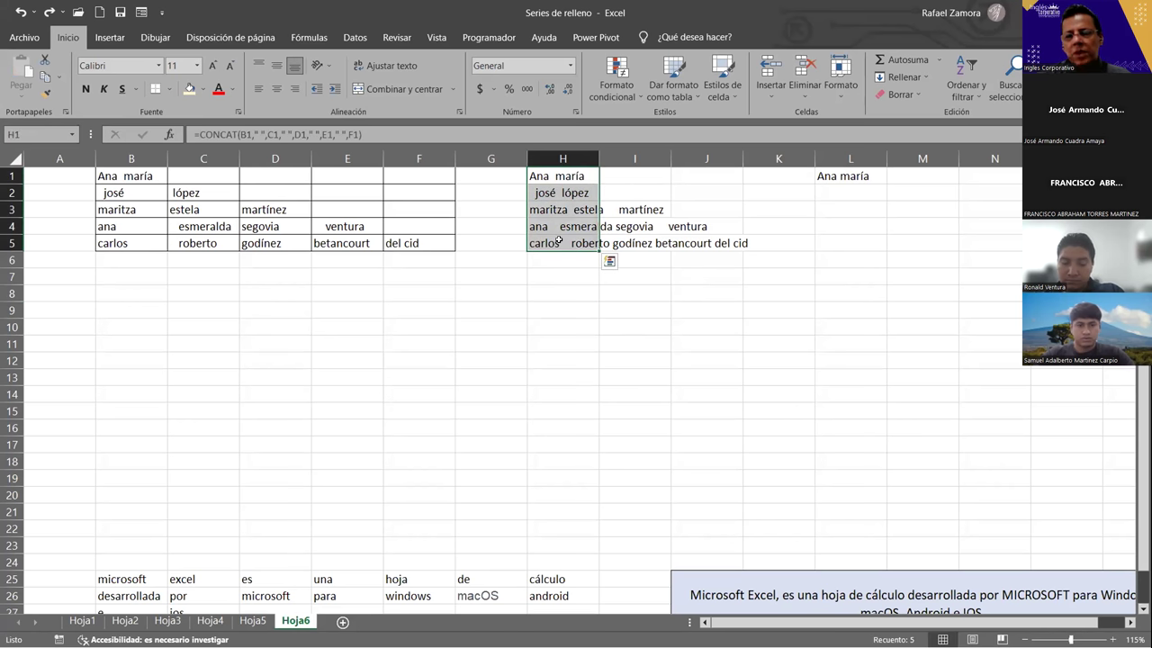
{"action": "left_click", "coordinate": [549, 176]}
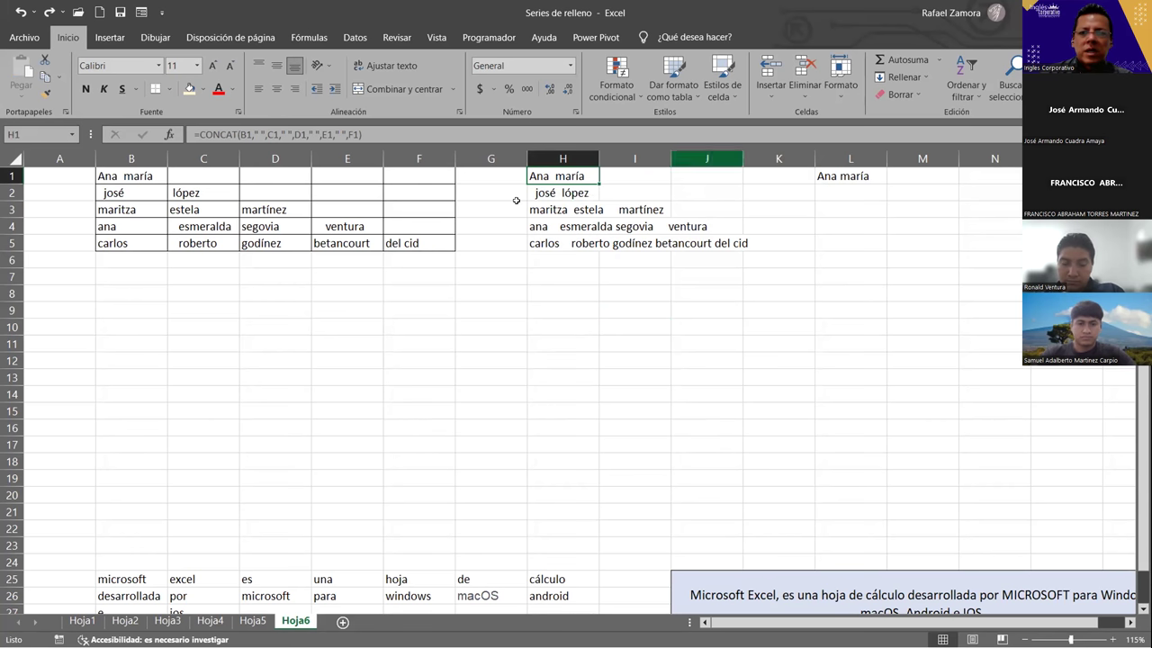
Step: Fill the ESPACIOS formula down L1:L5, then paste those names over themselves as plain values
{"action": "left_click", "coordinate": [838, 177]}
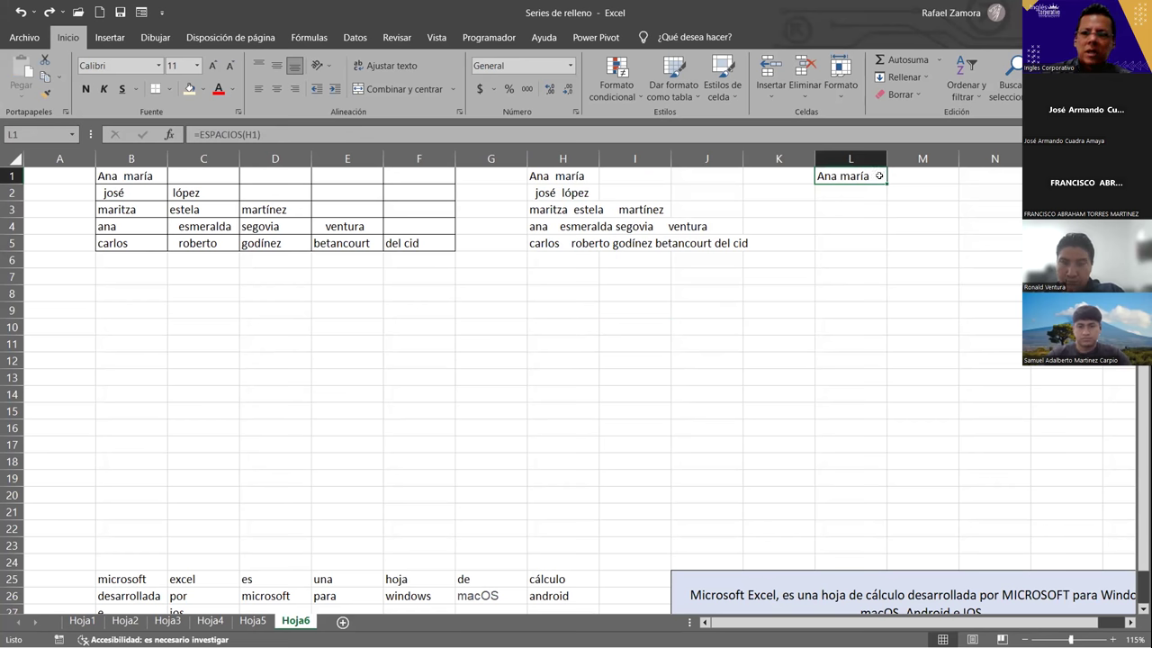
{"action": "left_click_drag", "start_coordinate": [887, 184], "coordinate": [883, 252]}
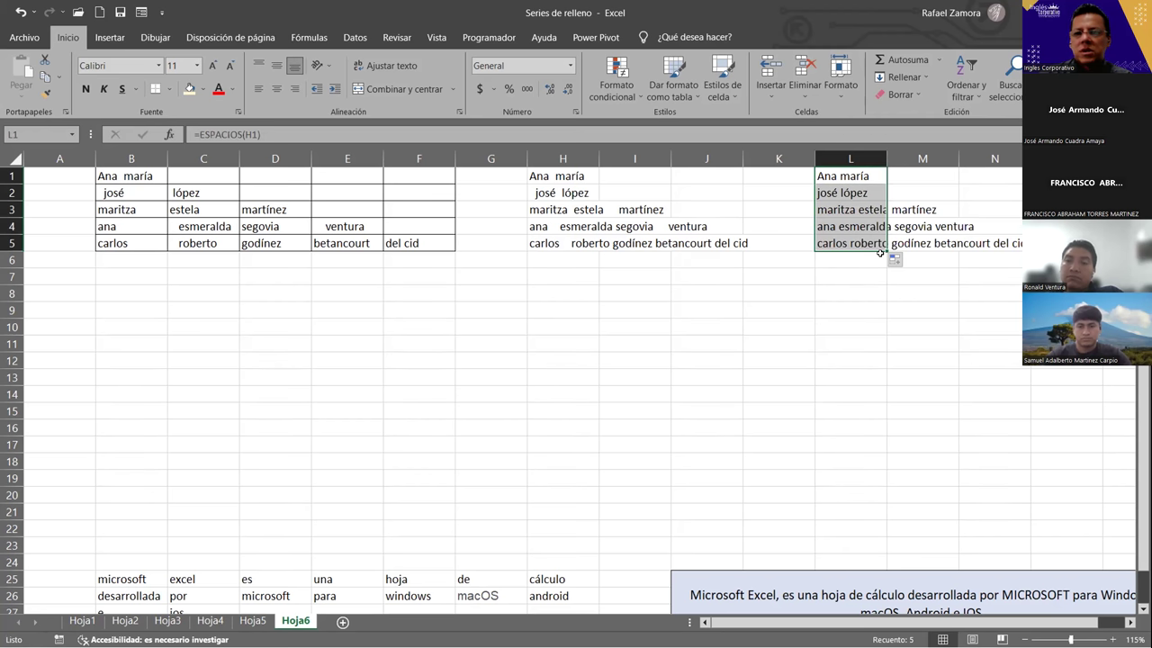
{"action": "key", "text": "ctrl+c"}
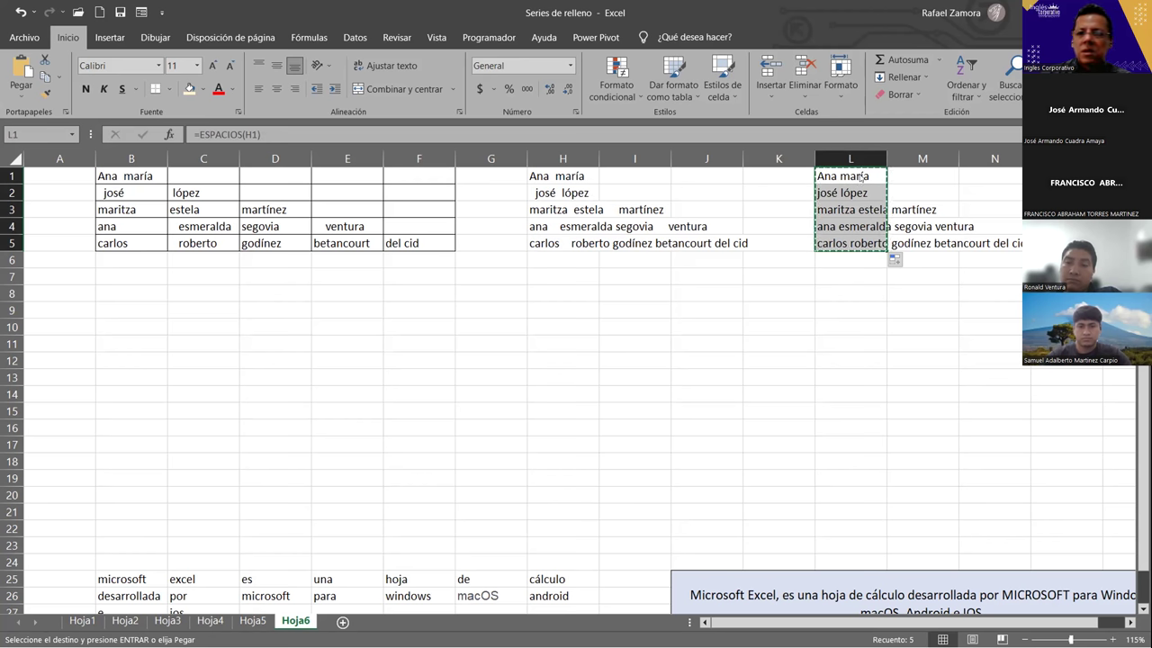
{"action": "right_click", "coordinate": [861, 177]}
{"action": "left_click", "coordinate": [914, 270]}
{"action": "left_click", "coordinate": [785, 327]}
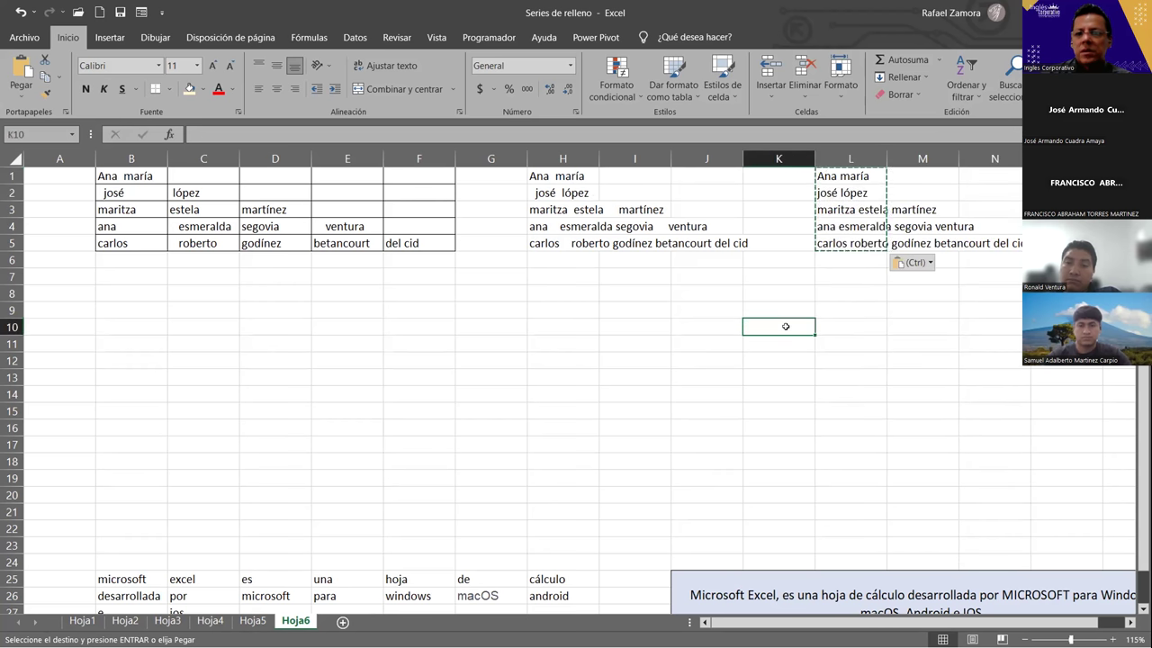
{"action": "key", "text": "Escape"}
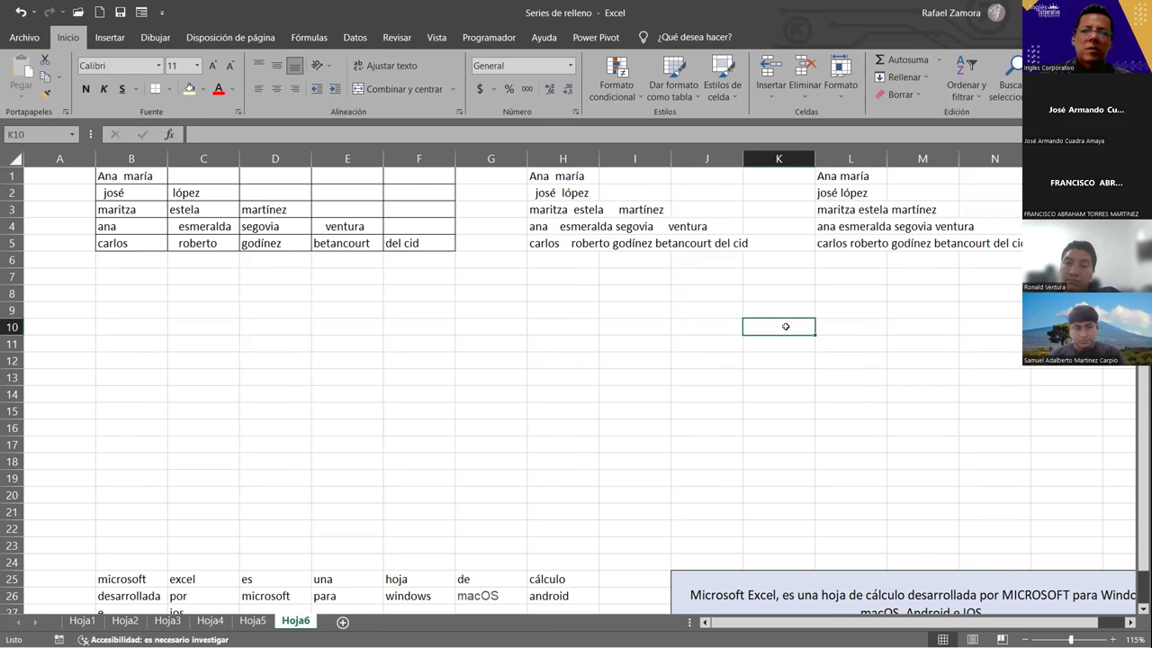
{"action": "left_click", "coordinate": [806, 286]}
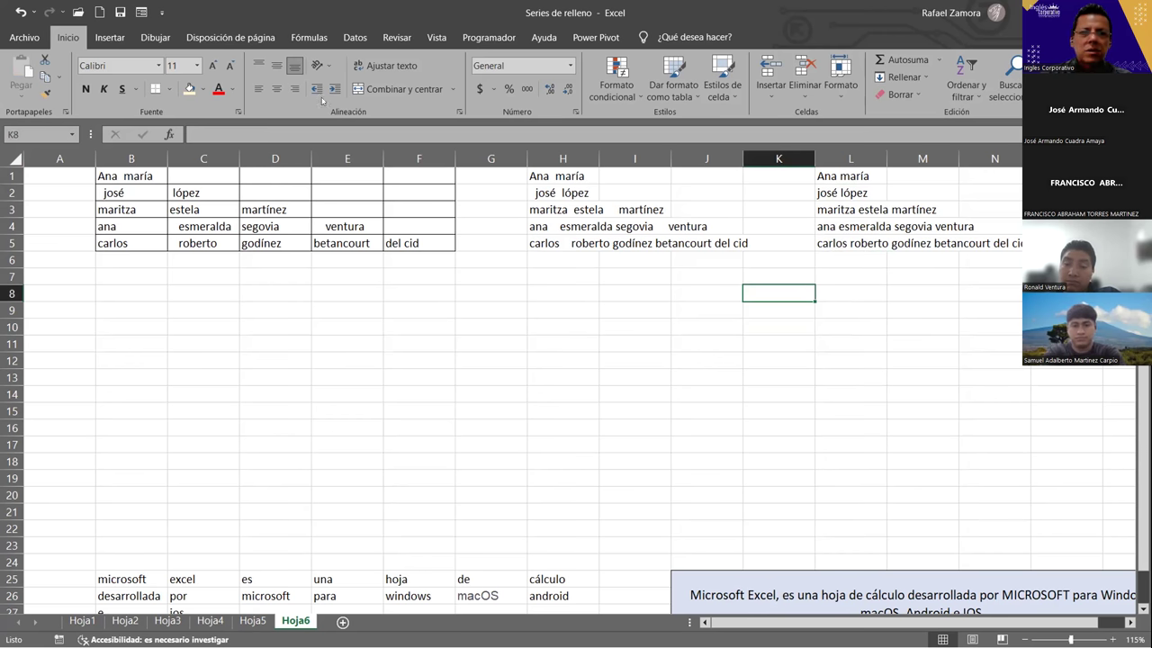
Step: Import $L$1:$L$5 as a new custom list under Options > Avanzadas > Modificar listas personalizadas
{"action": "left_click", "coordinate": [5, 42]}
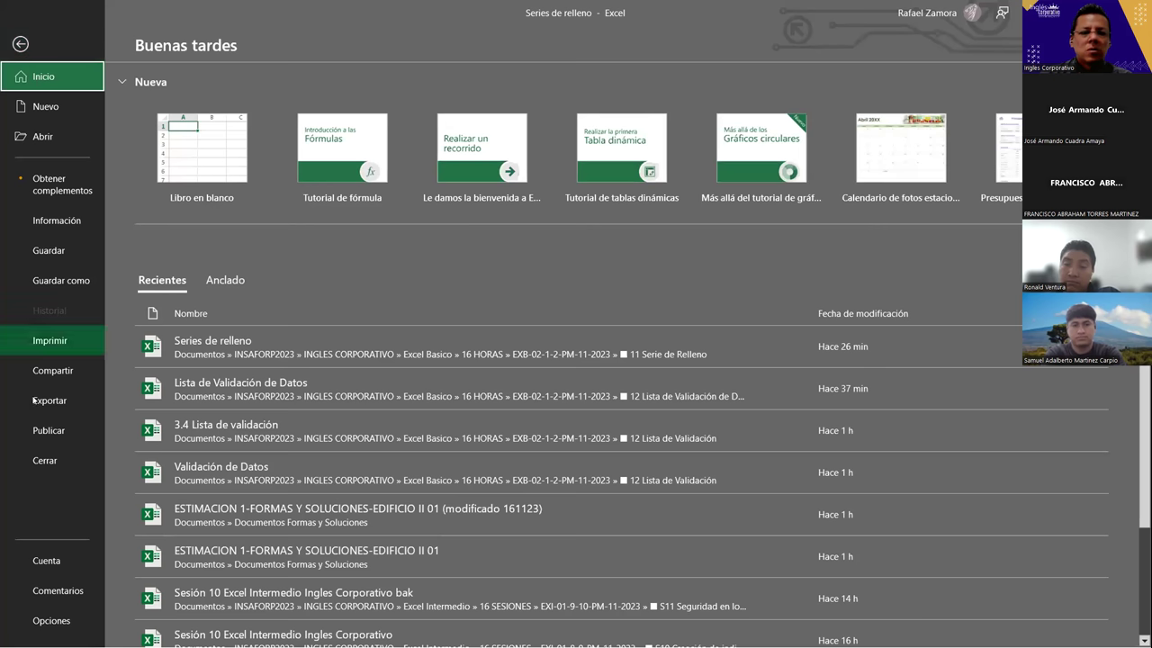
{"action": "left_click", "coordinate": [51, 620]}
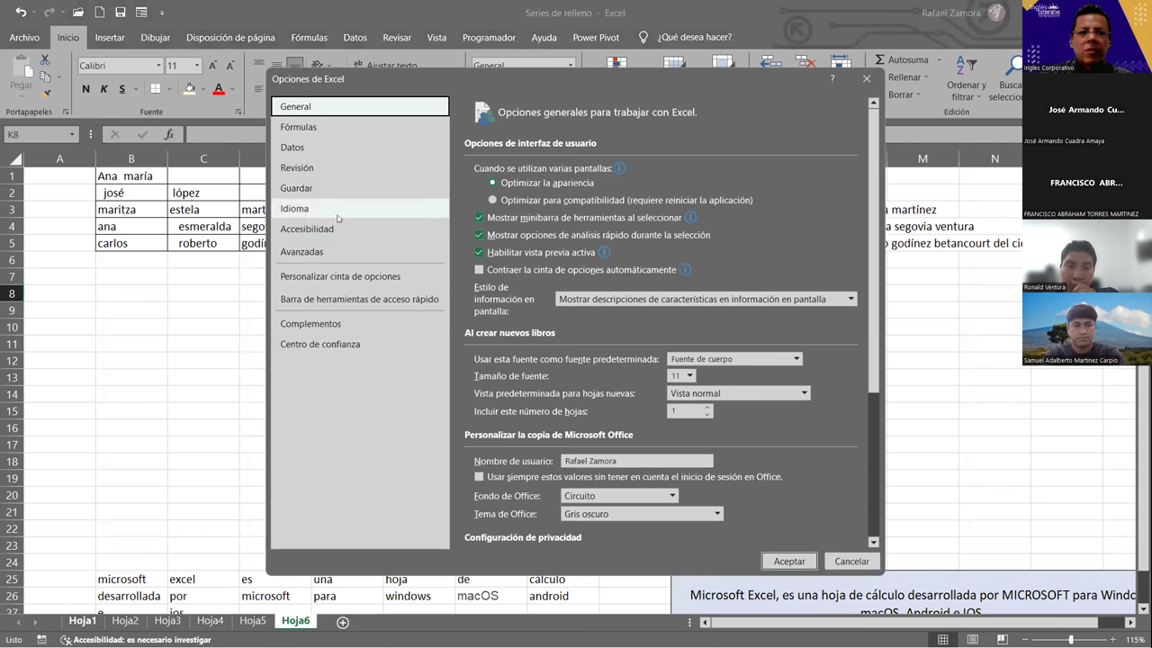
{"action": "left_click", "coordinate": [351, 251]}
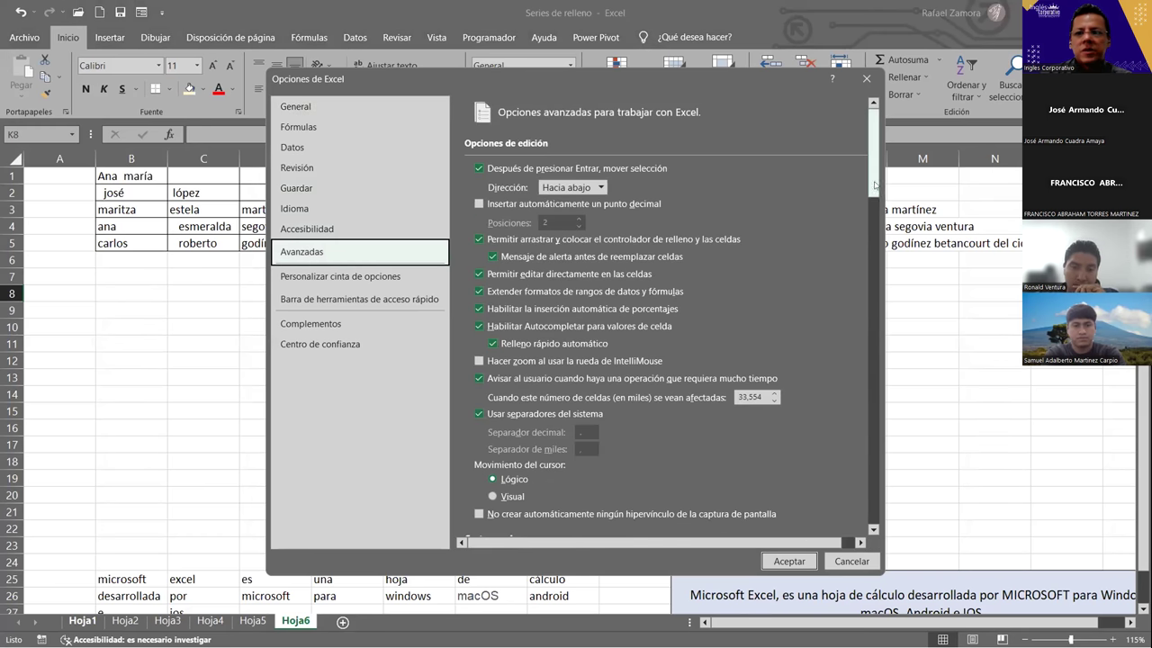
{"action": "left_click_drag", "start_coordinate": [875, 197], "coordinate": [817, 436]}
{"action": "left_click", "coordinate": [807, 377]}
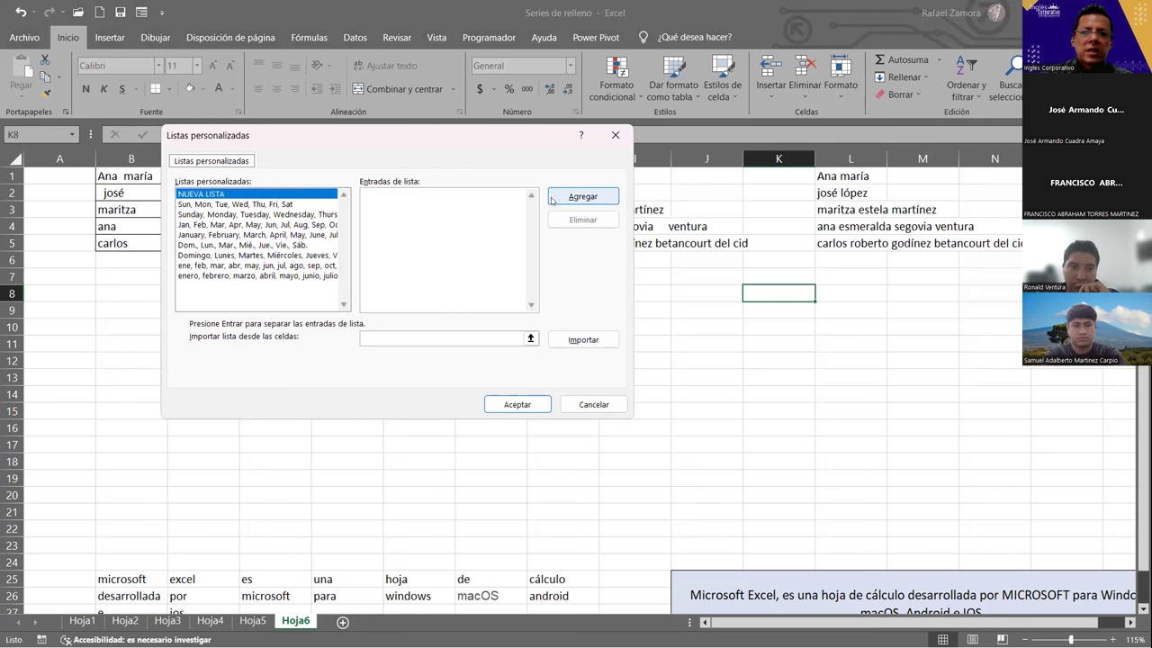
{"action": "left_click", "coordinate": [438, 336]}
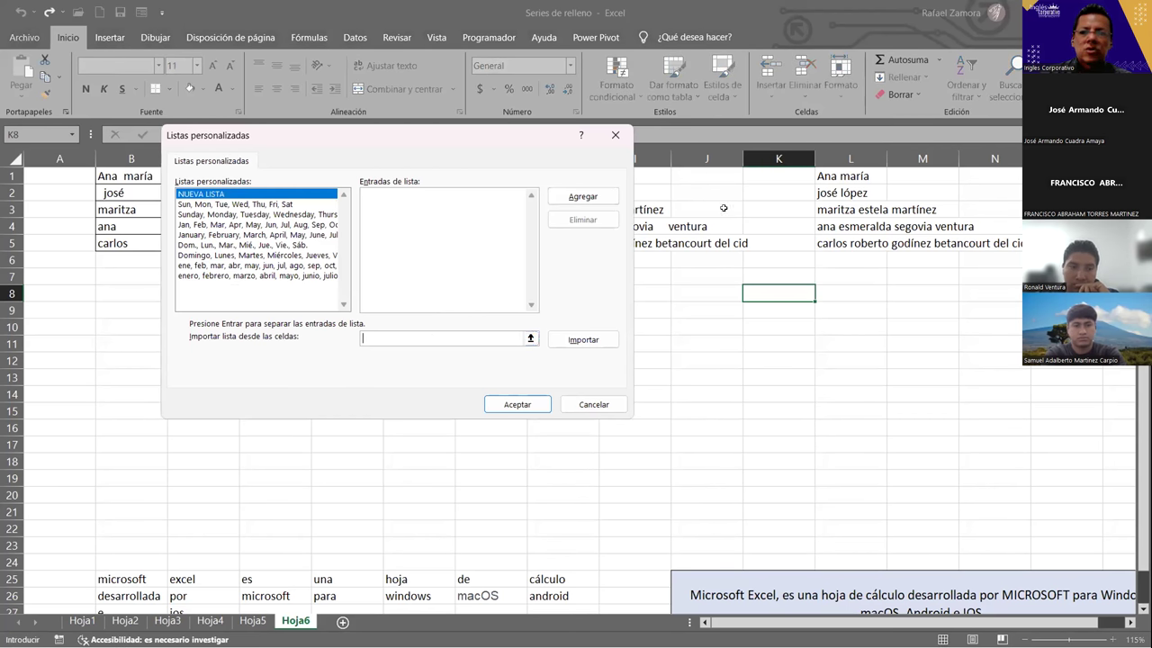
{"action": "left_click", "coordinate": [841, 177]}
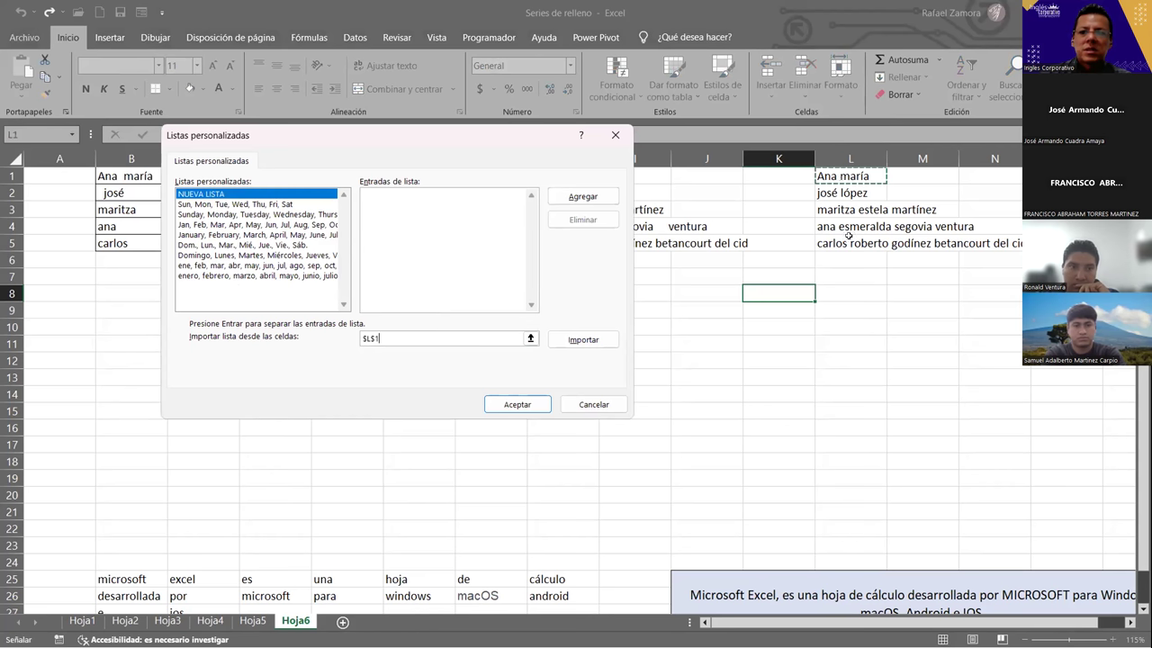
{"action": "left_click_drag", "start_coordinate": [849, 239], "coordinate": [850, 177]}
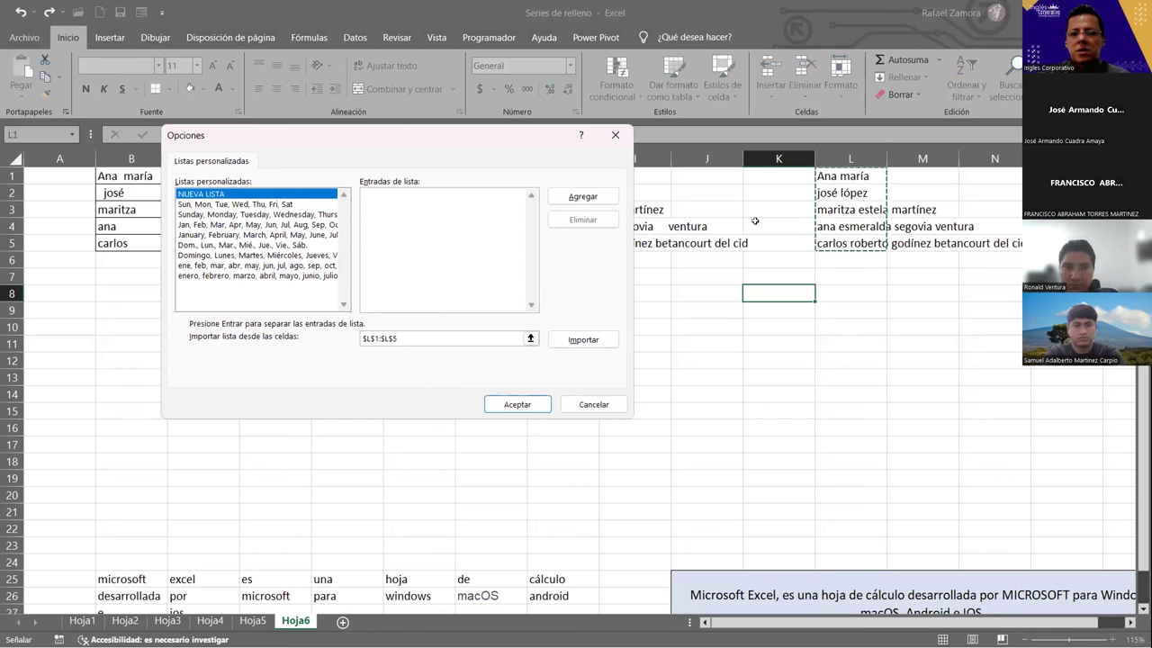
{"action": "left_click", "coordinate": [583, 340]}
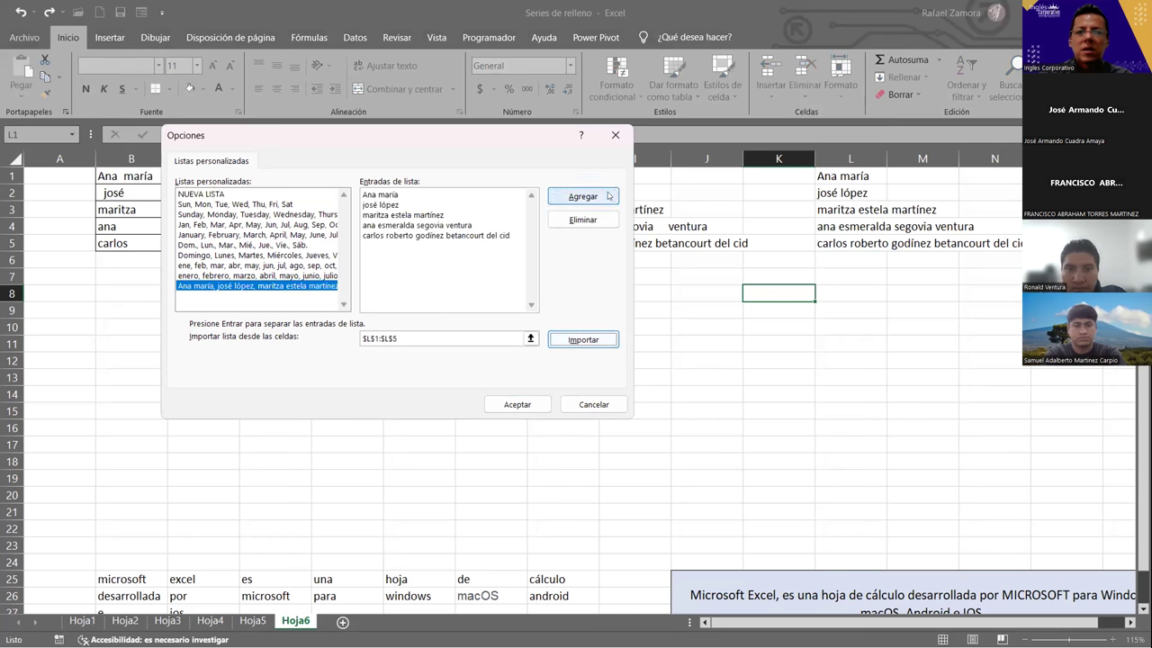
{"action": "left_click", "coordinate": [509, 402]}
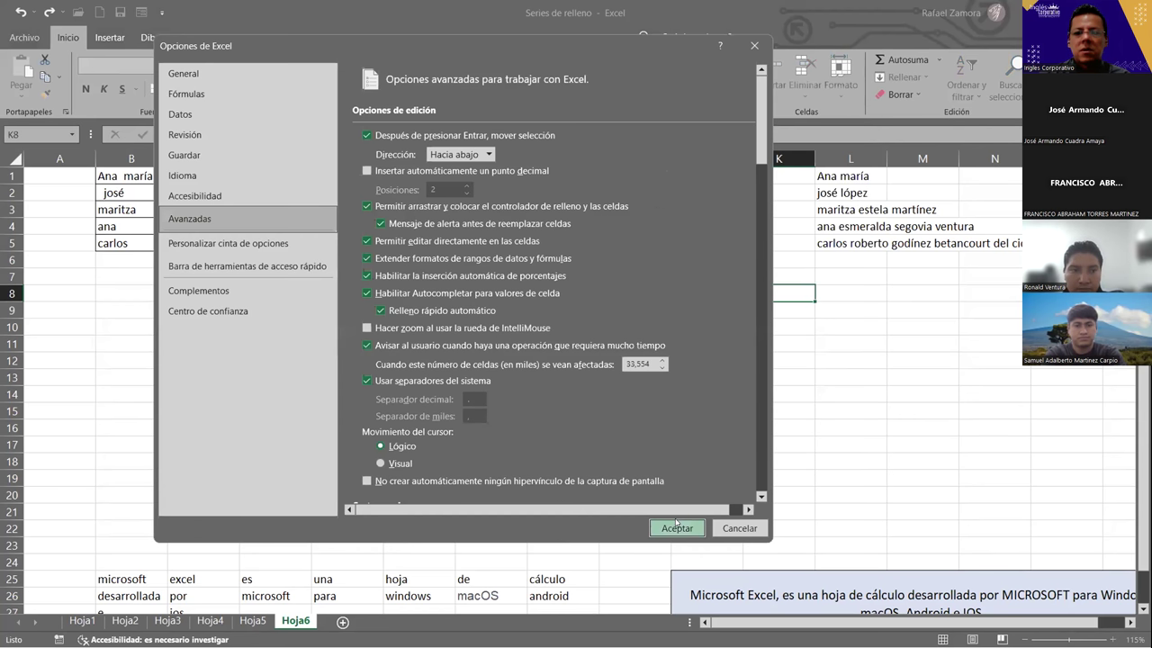
{"action": "left_click", "coordinate": [677, 528]}
Step: Enter 'ana maria' in B9, correcting the typo
{"action": "left_click", "coordinate": [141, 307]}
{"action": "type", "text": "an"}
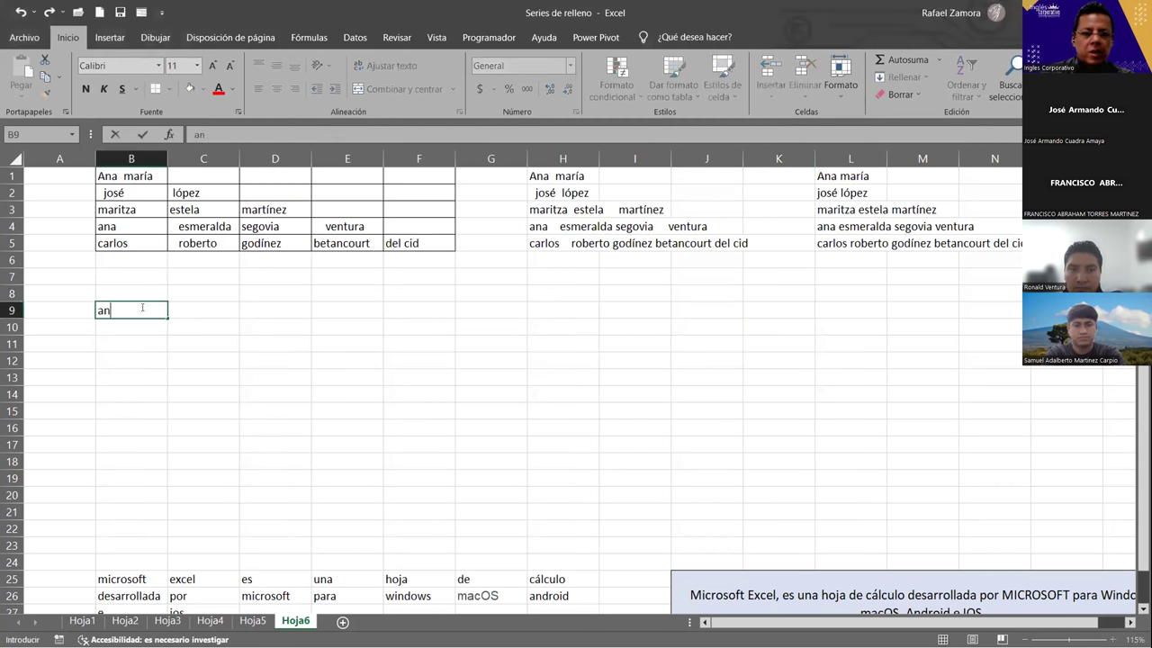
{"action": "type", "text": "a mari"}
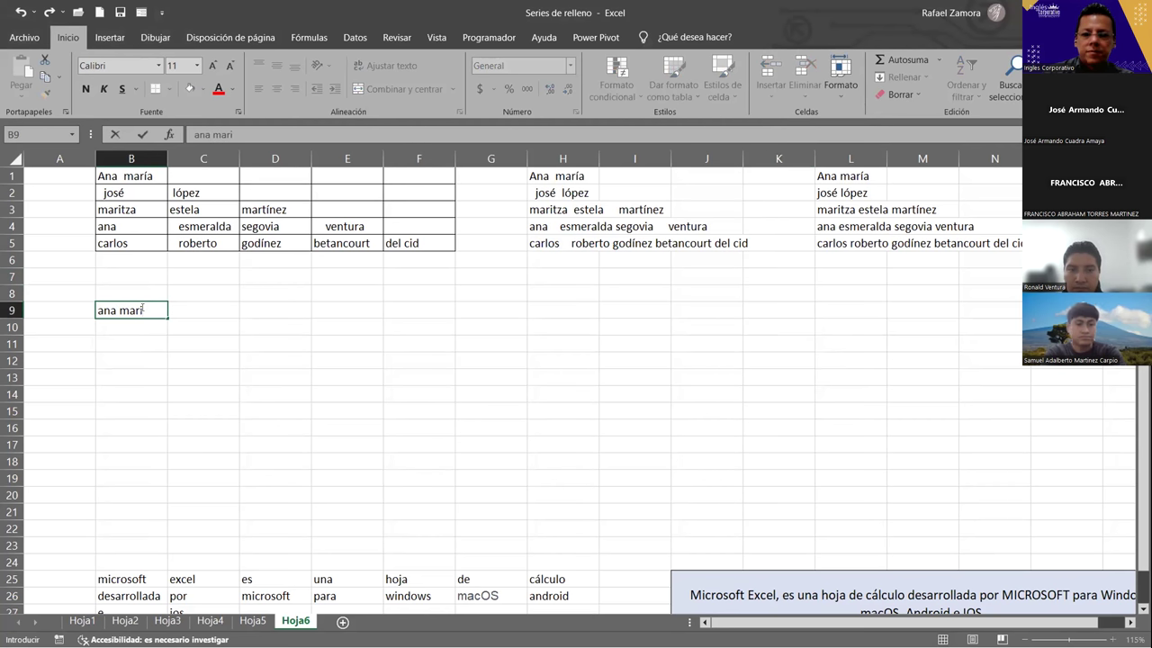
{"action": "key", "text": "Return"}
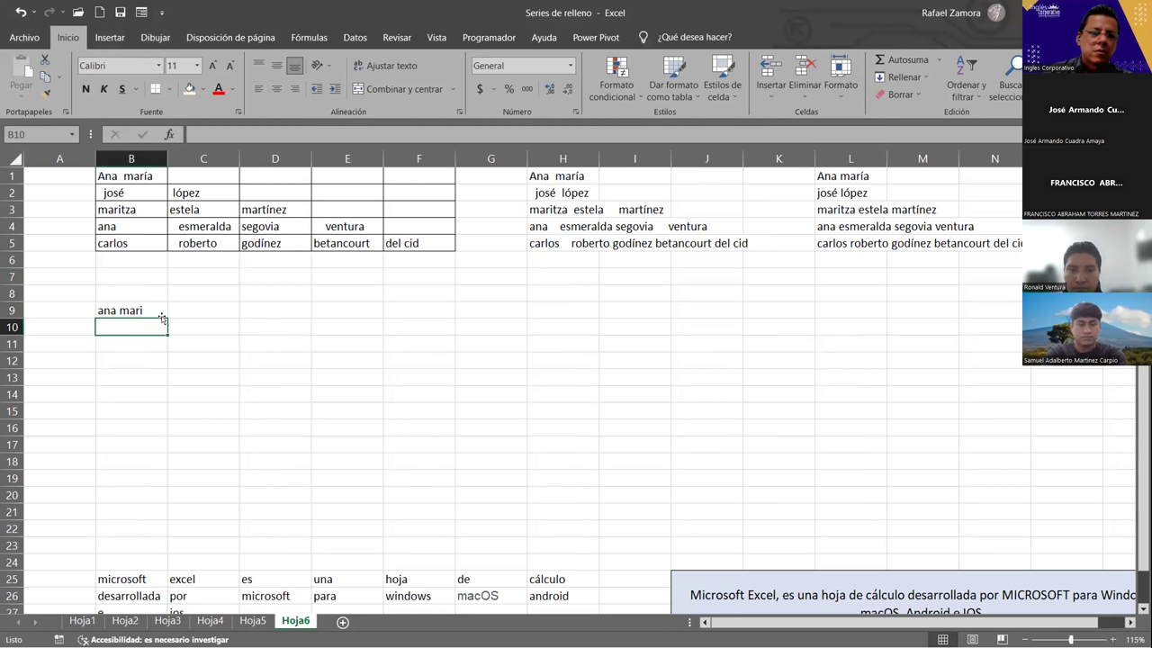
{"action": "double_click", "coordinate": [152, 310]}
{"action": "type", "text": "a"}
{"action": "key", "text": "Return"}
{"action": "left_click", "coordinate": [149, 310]}
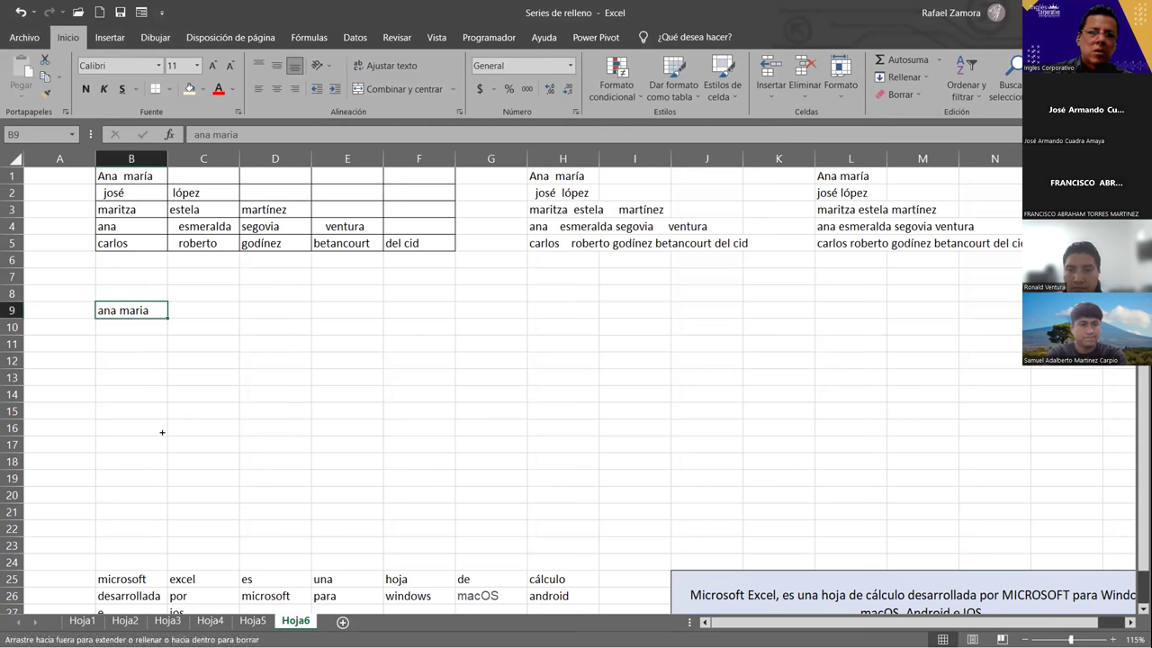
Step: Fill the custom-list series down from B9 and delete the repeats in B14:B16
{"action": "left_click_drag", "start_coordinate": [162, 433], "coordinate": [165, 432]}
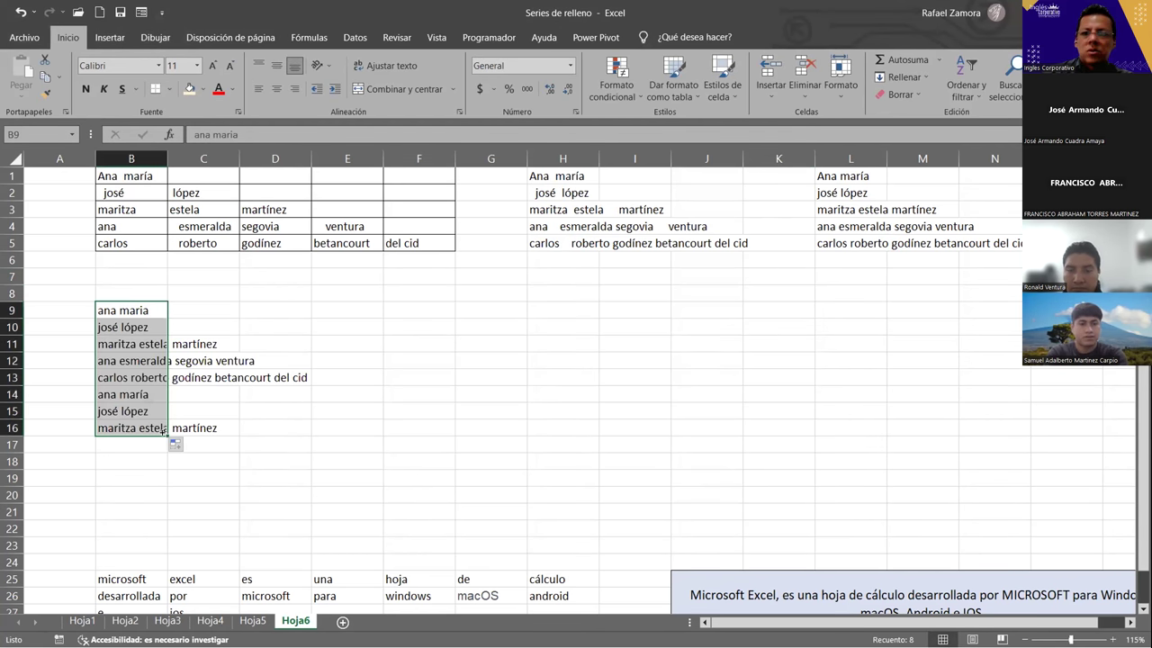
{"action": "left_click_drag", "start_coordinate": [106, 396], "coordinate": [103, 448]}
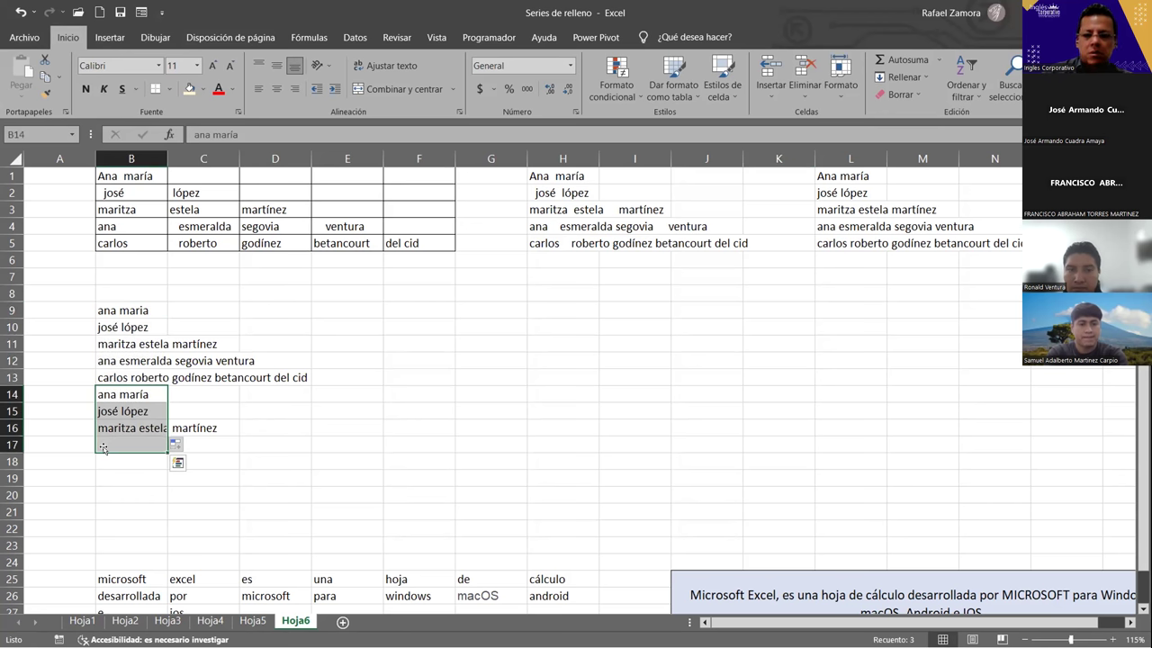
{"action": "key", "text": "Delete"}
{"action": "left_click", "coordinate": [479, 356]}
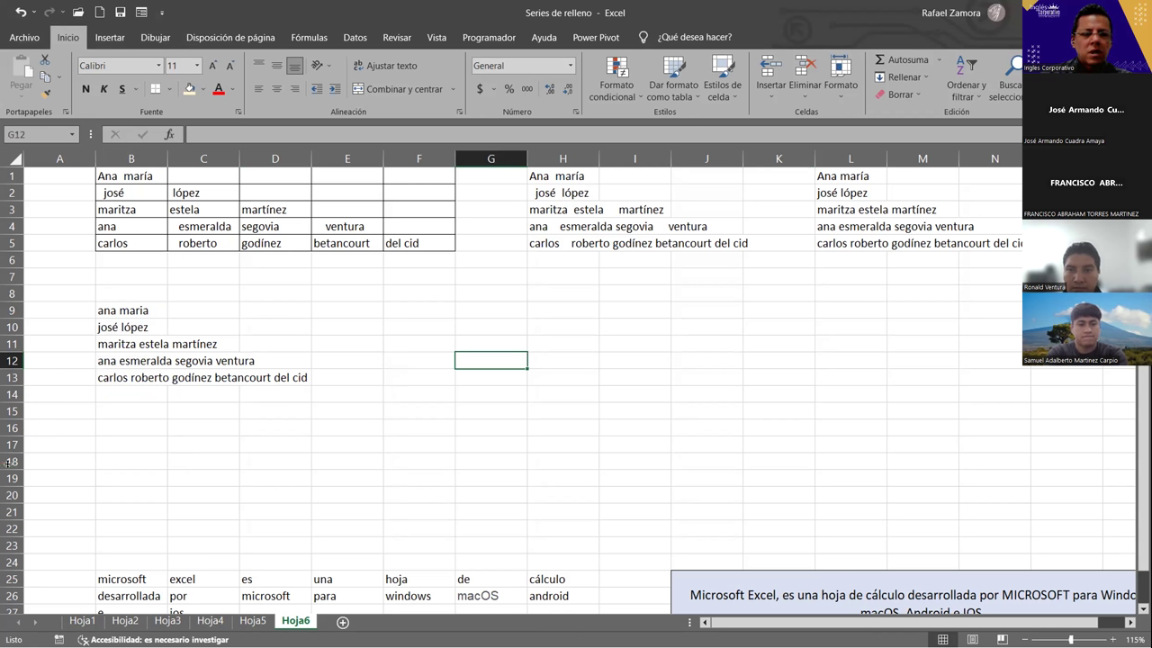
{"action": "left_click_drag", "start_coordinate": [7, 532], "coordinate": [6, 548]}
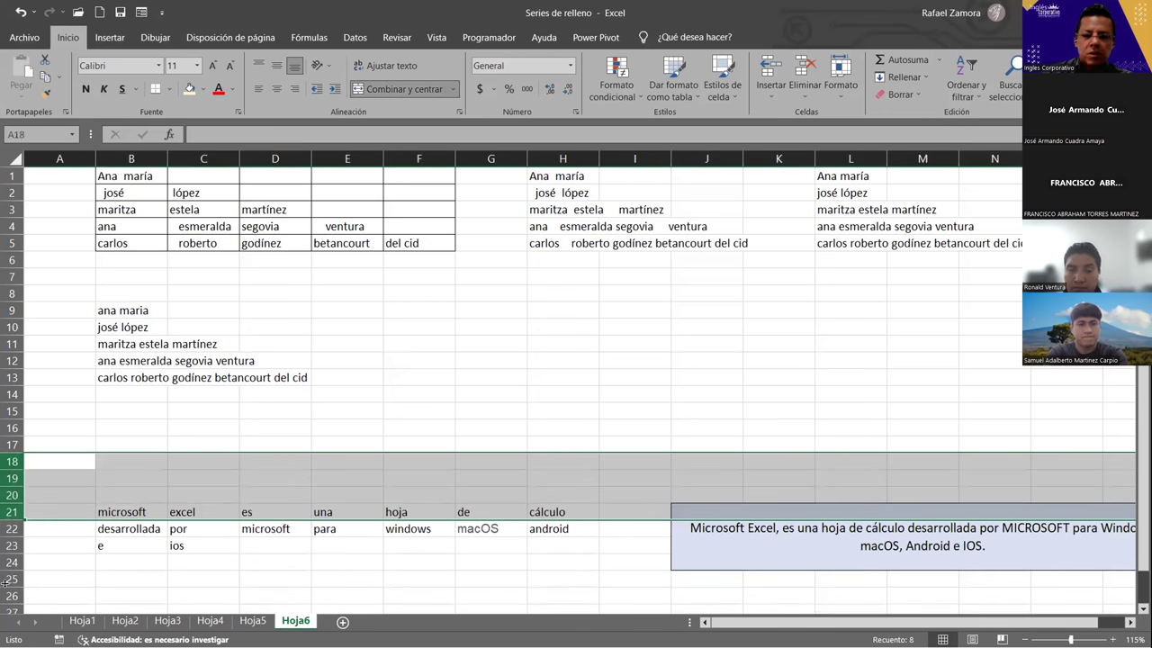
{"action": "mouse_move", "coordinate": [12, 412]}
{"action": "left_mouse_down"}
{"action": "mouse_move", "coordinate": [13, 495]}
{"action": "mouse_move", "coordinate": [123, 475]}
{"action": "left_mouse_up"}
Step: Enter 'ana maría' in B15, fill the list to B19, and copy it to B21:B25
{"action": "left_click", "coordinate": [148, 410]}
{"action": "type", "text": "a"}
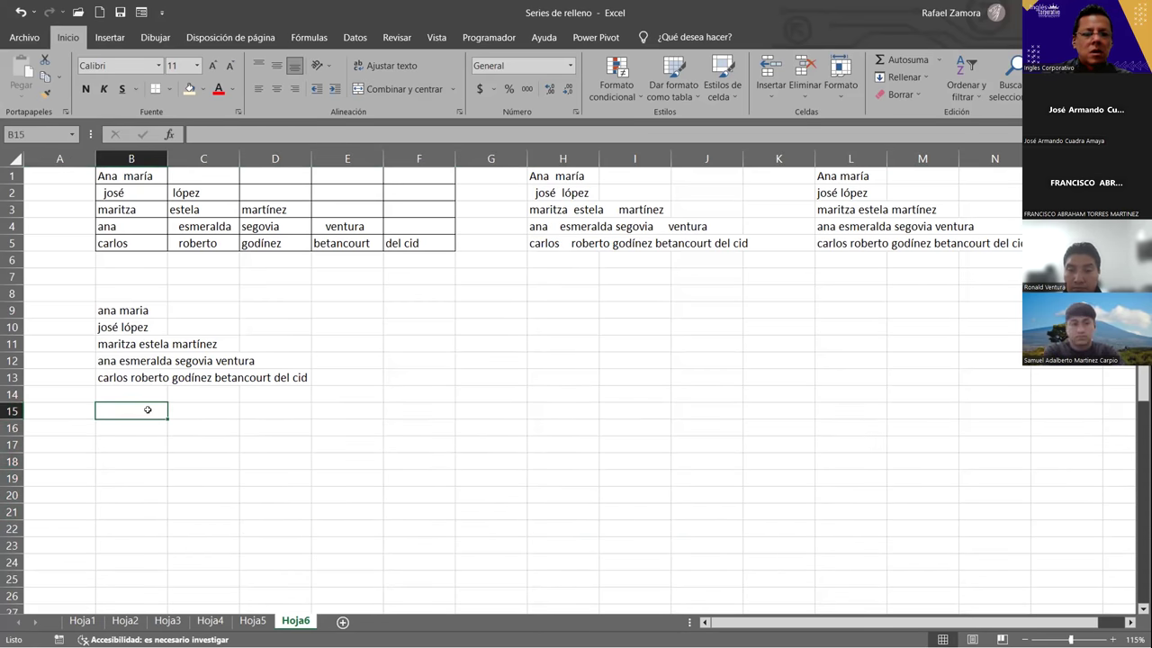
{"action": "type", "text": "na ma"}
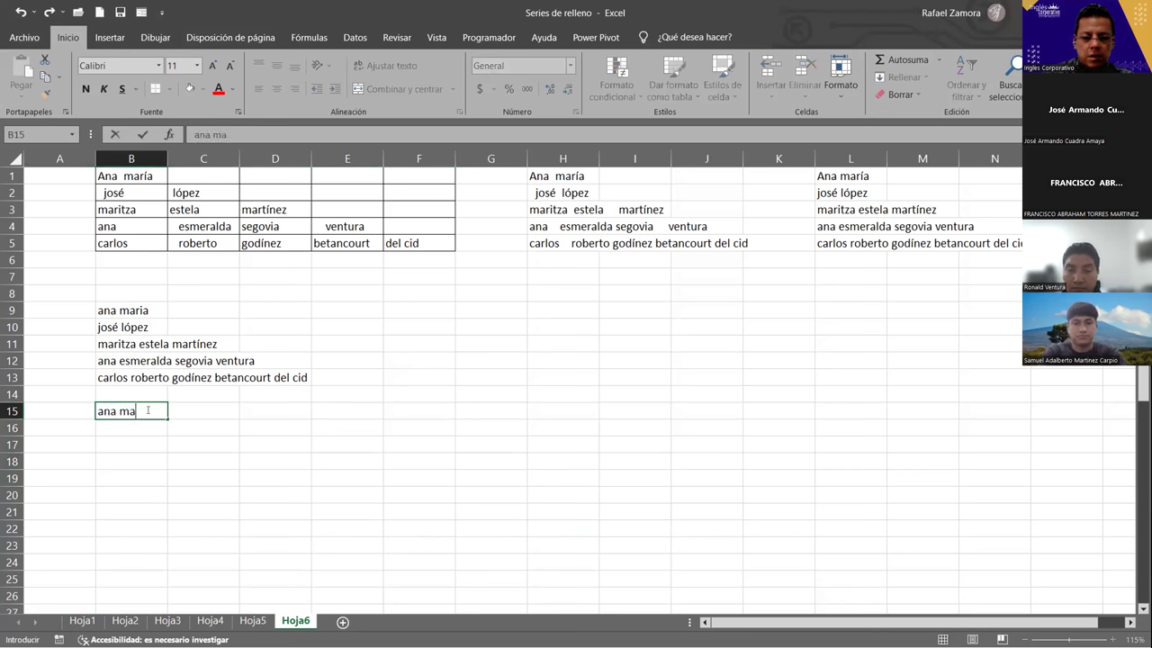
{"action": "type", "text": "ría"}
{"action": "key", "text": "Return"}
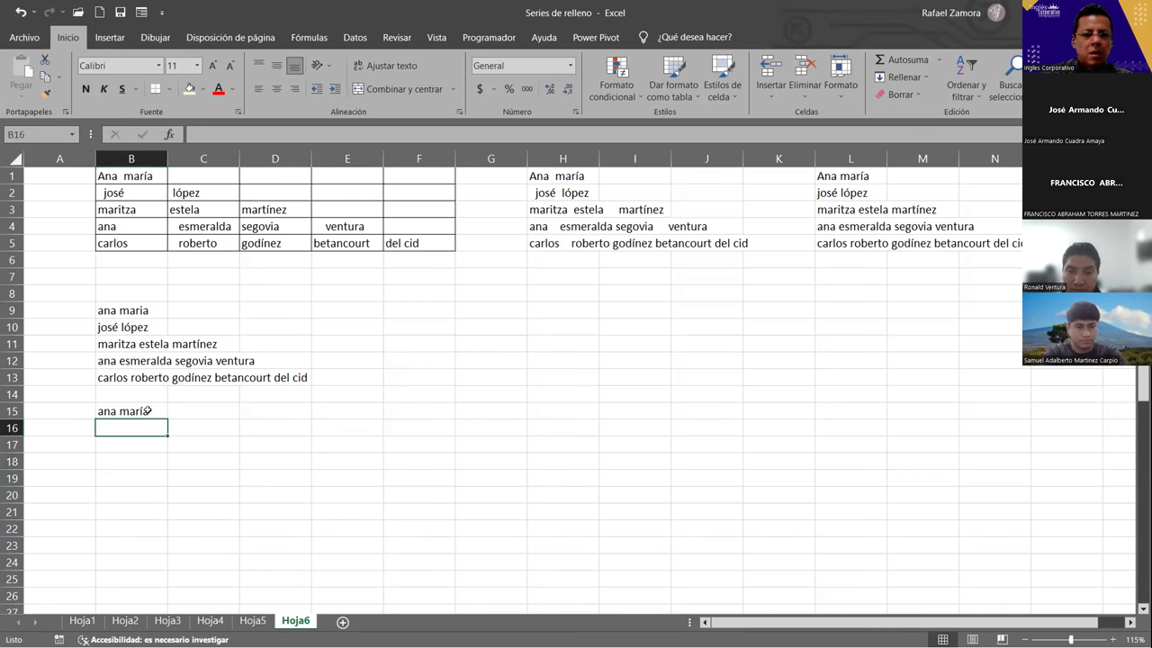
{"action": "left_click", "coordinate": [147, 411]}
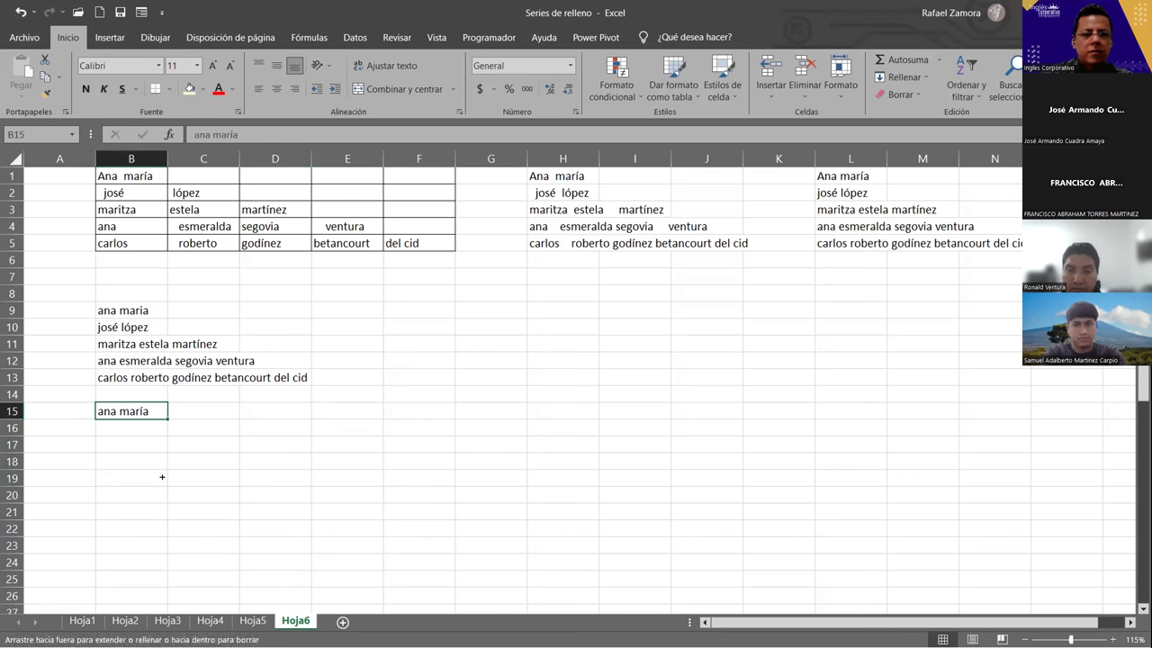
{"action": "left_click_drag", "start_coordinate": [162, 477], "coordinate": [163, 479]}
{"action": "key", "text": "ctrl+c"}
{"action": "left_click", "coordinate": [133, 507]}
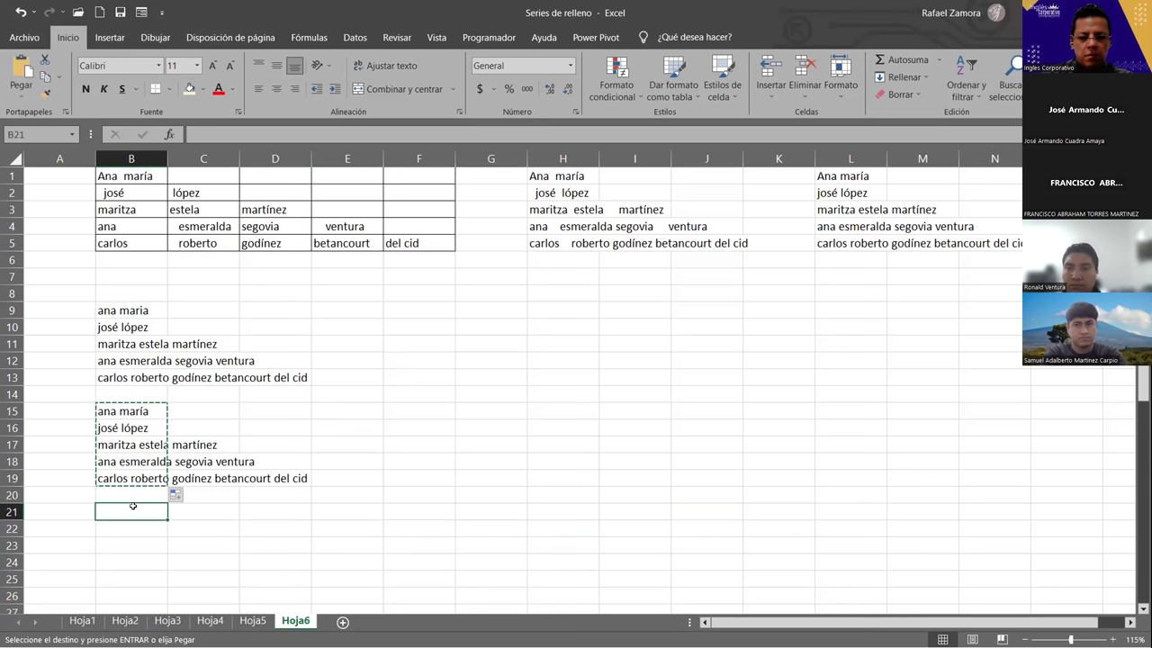
{"action": "key", "text": "Return"}
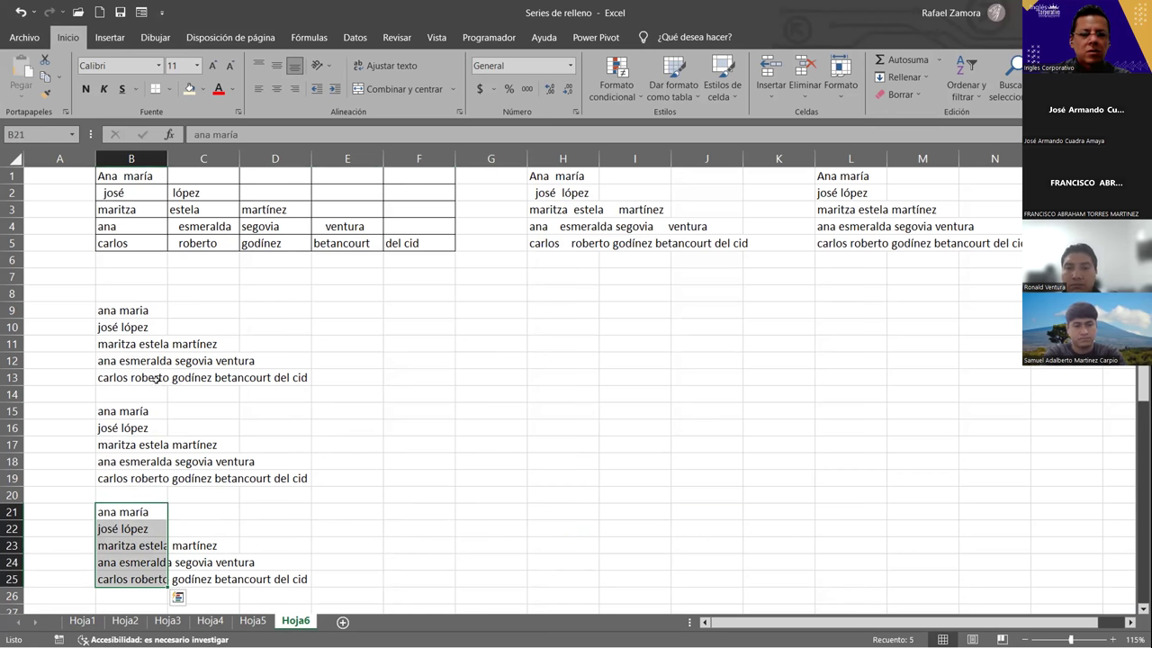
Step: Review the ranges B1:F5, H1:H5 and L1:L5, then select F9
{"action": "scroll", "coordinate": [593, 455], "scroll_direction": "down", "scroll_amount": 1}
{"action": "scroll", "coordinate": [592, 450], "scroll_direction": "down", "scroll_amount": 1}
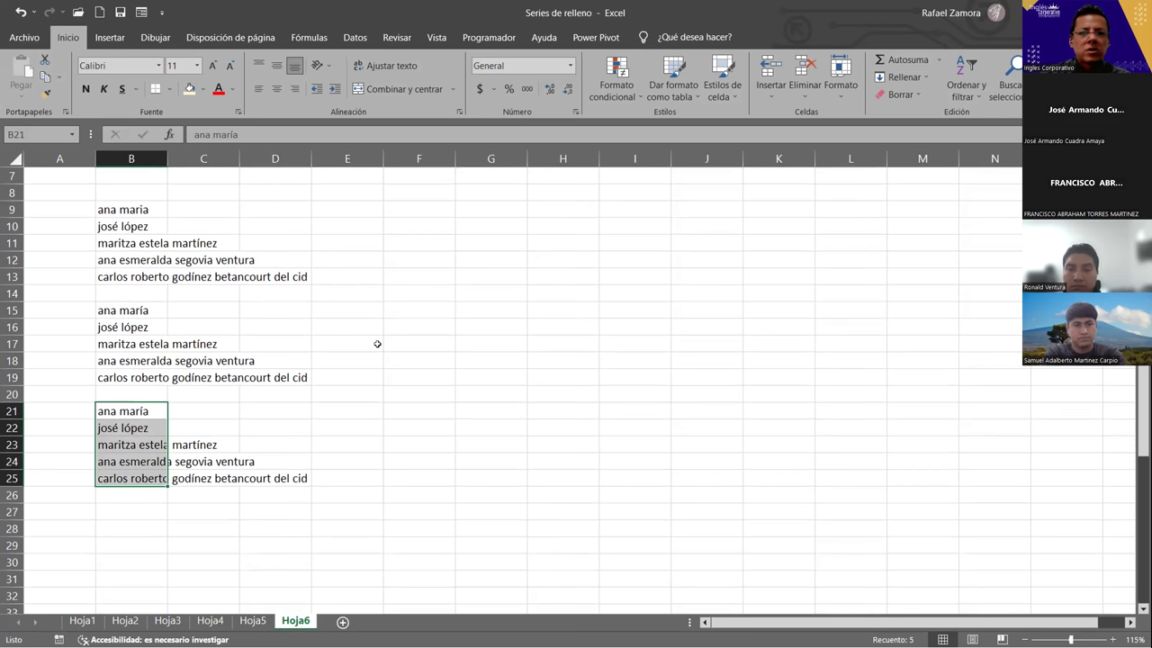
{"action": "scroll", "coordinate": [377, 343], "scroll_direction": "up", "scroll_amount": 2}
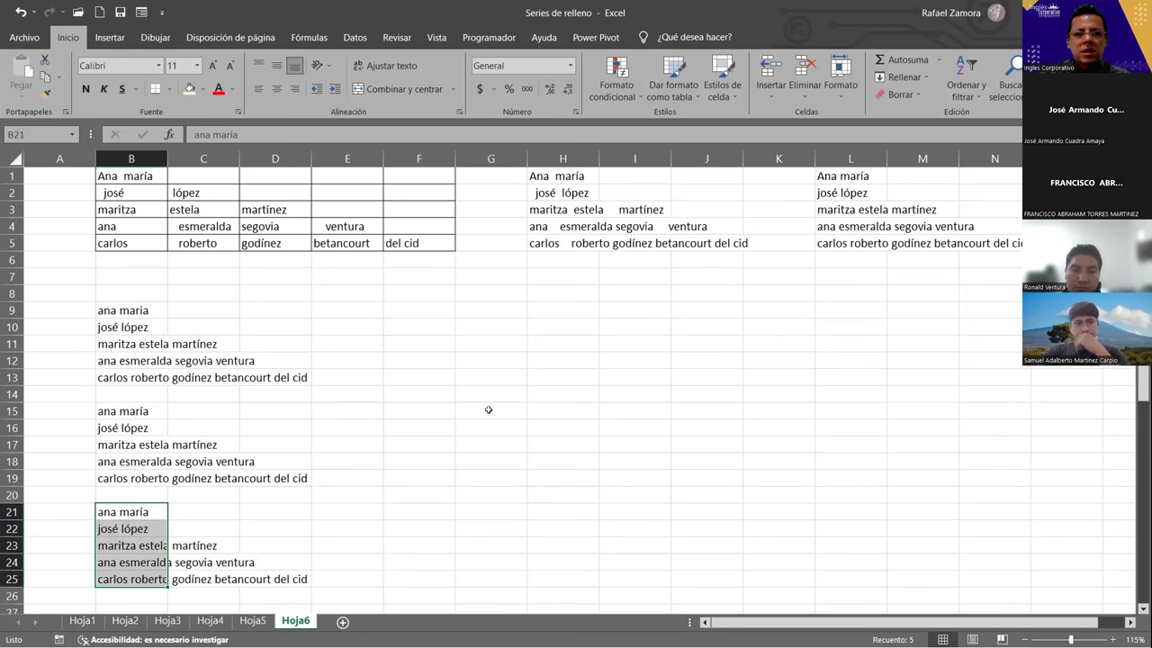
{"action": "left_click_drag", "start_coordinate": [121, 175], "coordinate": [450, 247]}
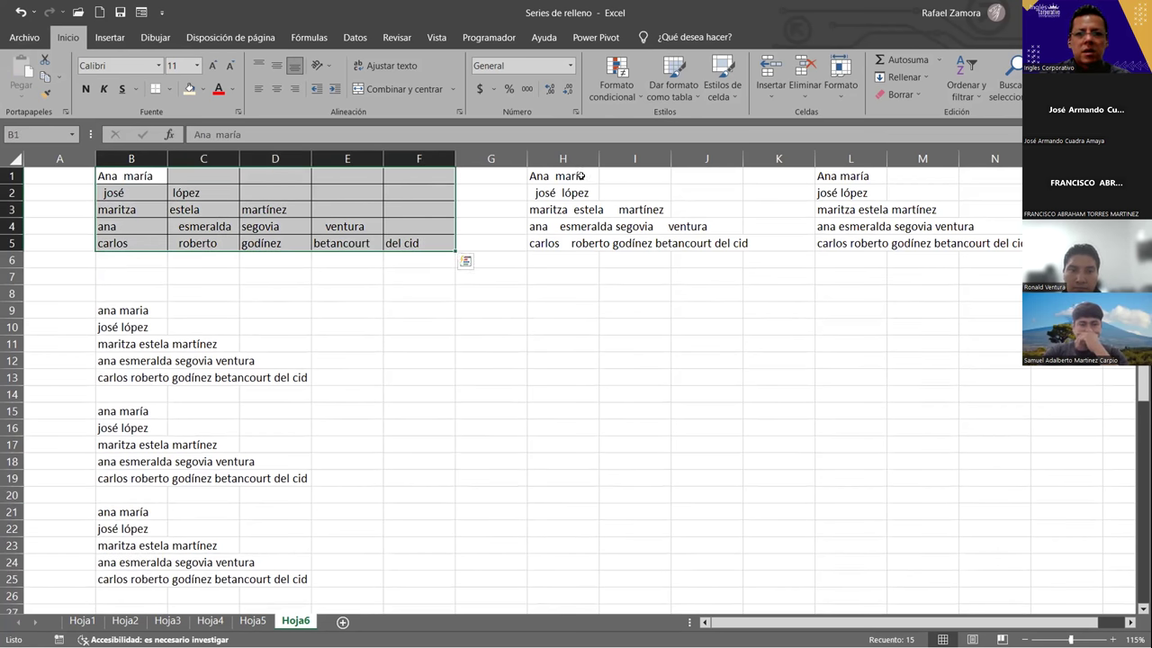
{"action": "left_click_drag", "start_coordinate": [583, 176], "coordinate": [587, 243]}
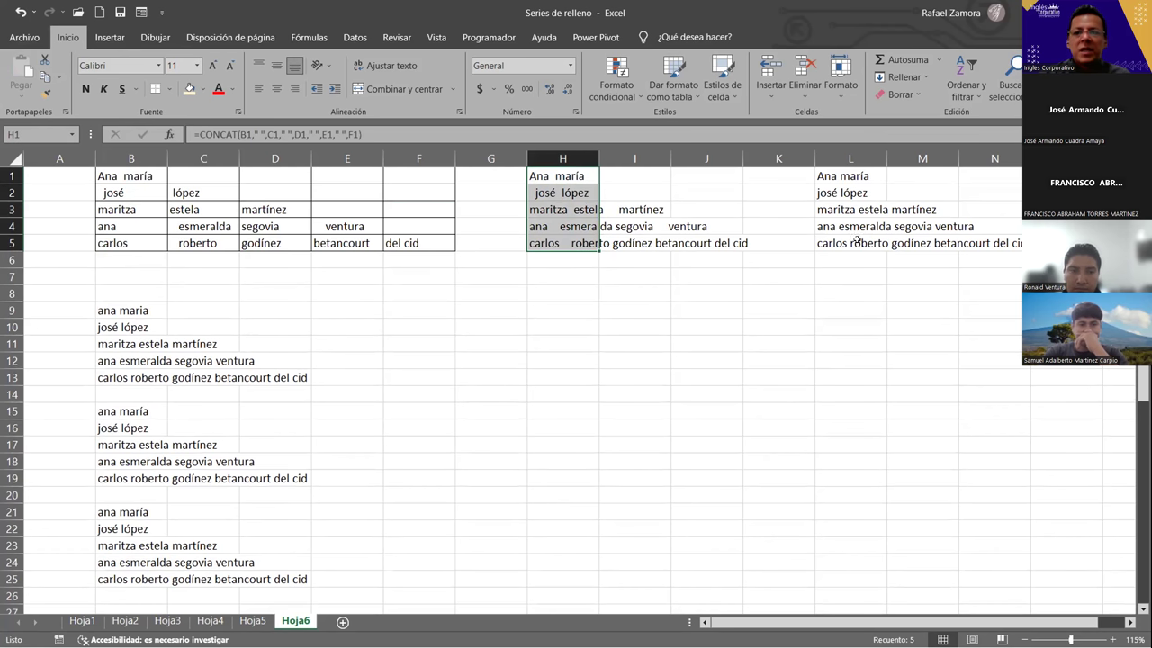
{"action": "left_click_drag", "start_coordinate": [857, 175], "coordinate": [858, 241]}
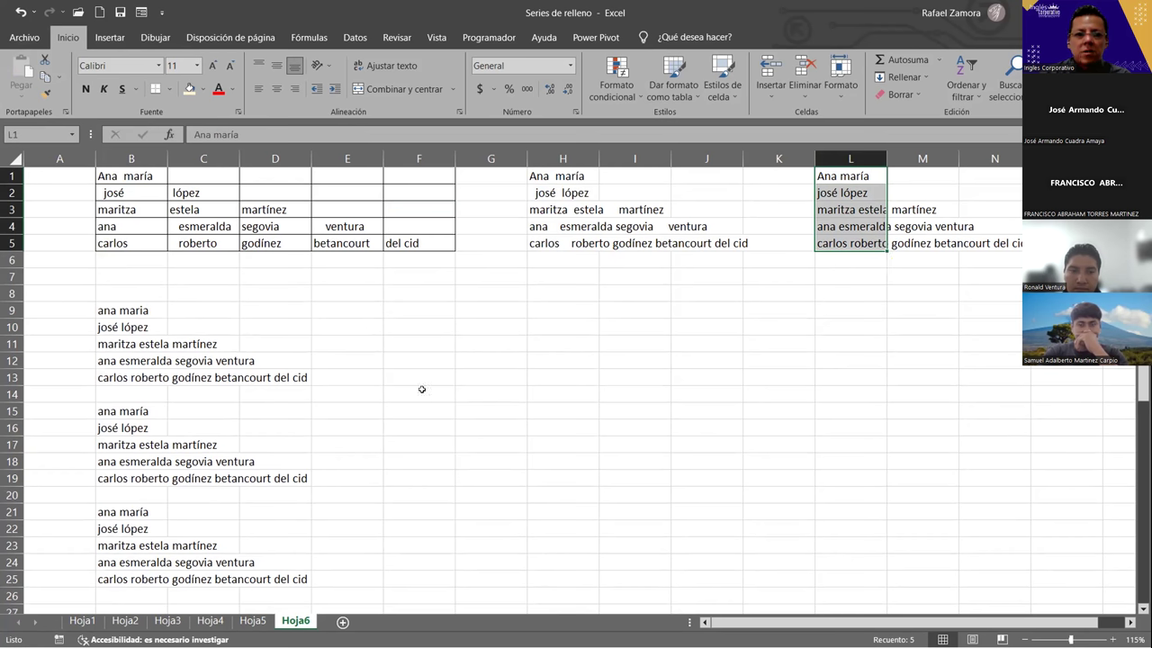
{"action": "left_click", "coordinate": [395, 307]}
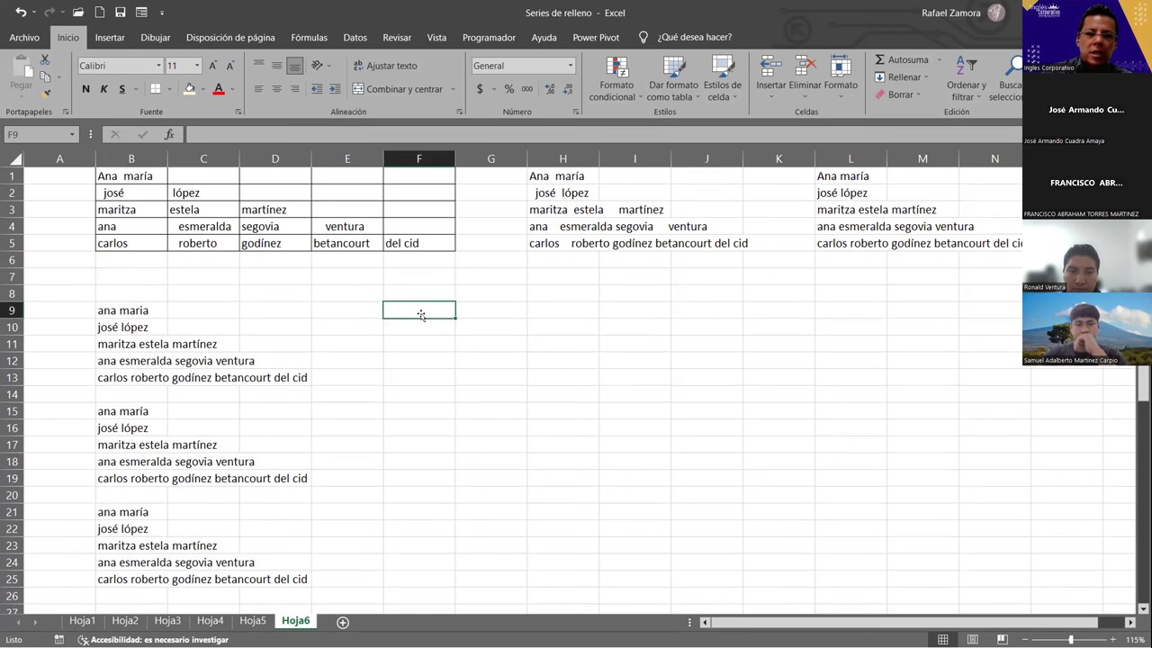
Step: Enter =MAYUSC(B9) in F9 and fill it down to F13
{"action": "type", "text": "="}
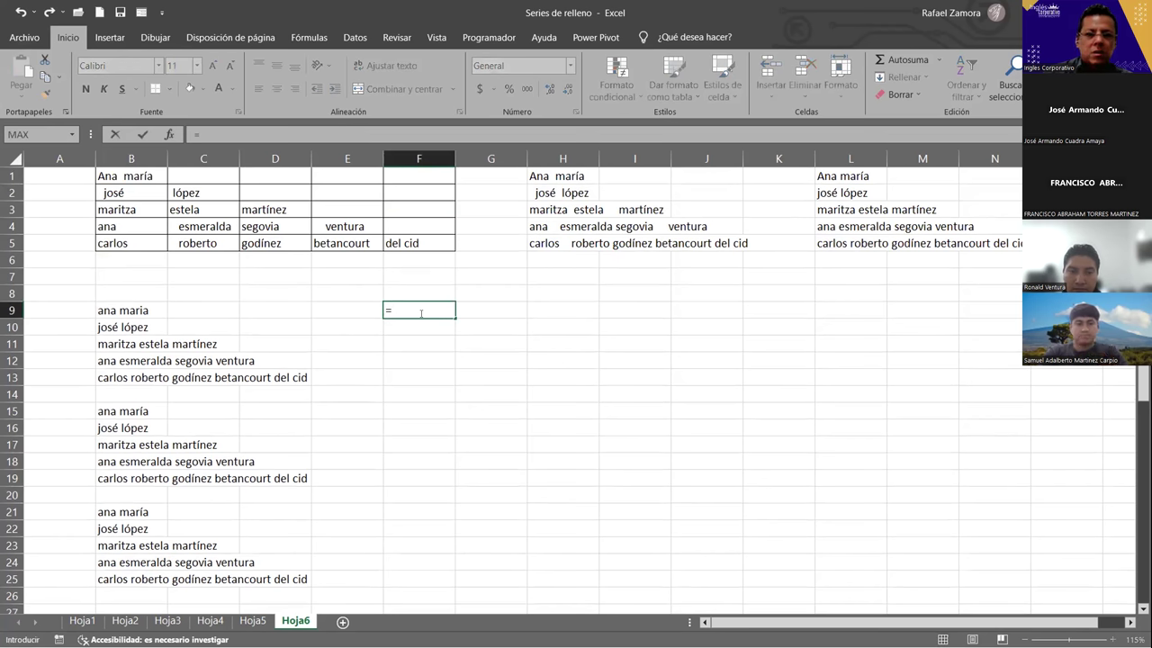
{"action": "type", "text": "mayu"}
{"action": "key", "text": "Tab"}
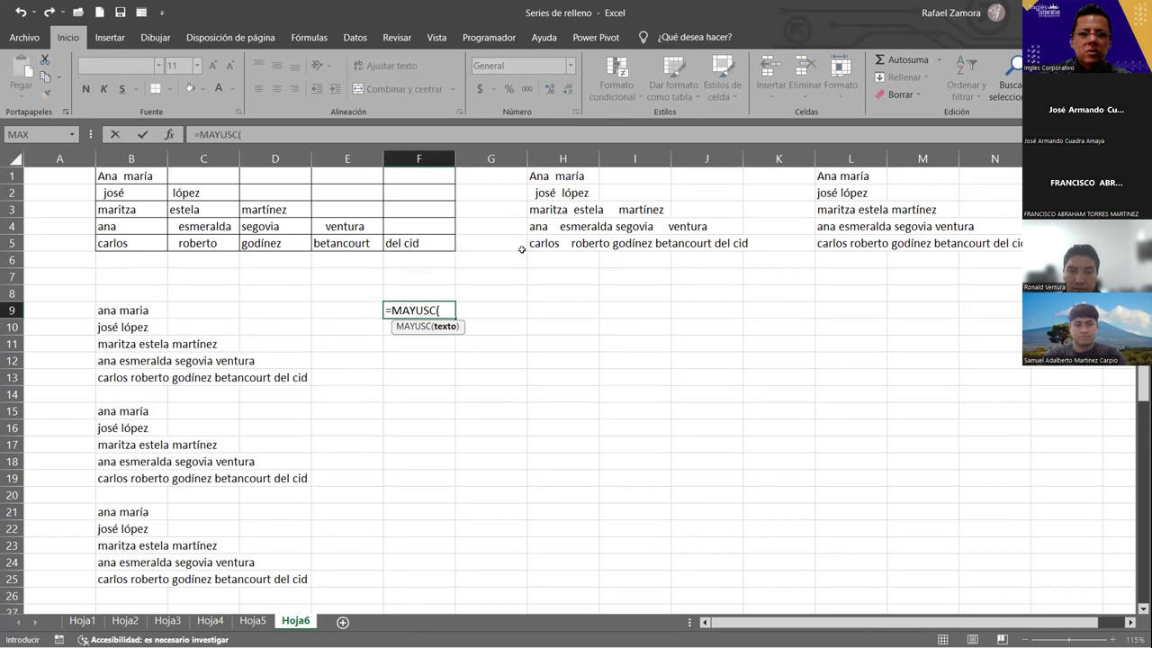
{"action": "left_click", "coordinate": [121, 308]}
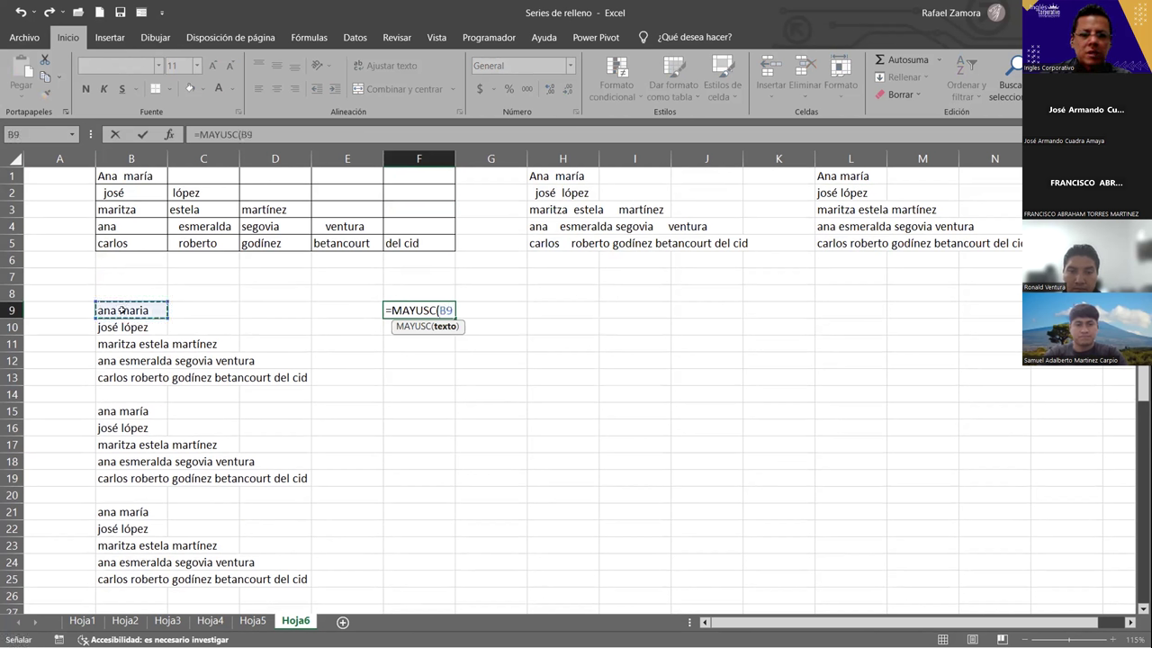
{"action": "type", "text": ")"}
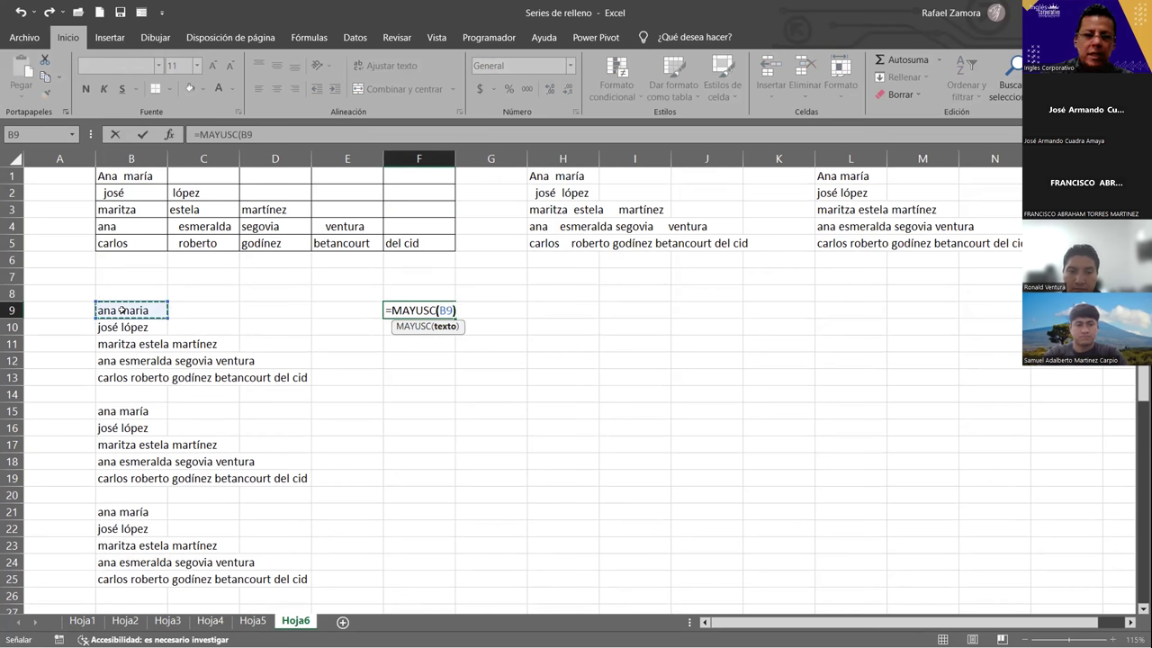
{"action": "key", "text": "Return"}
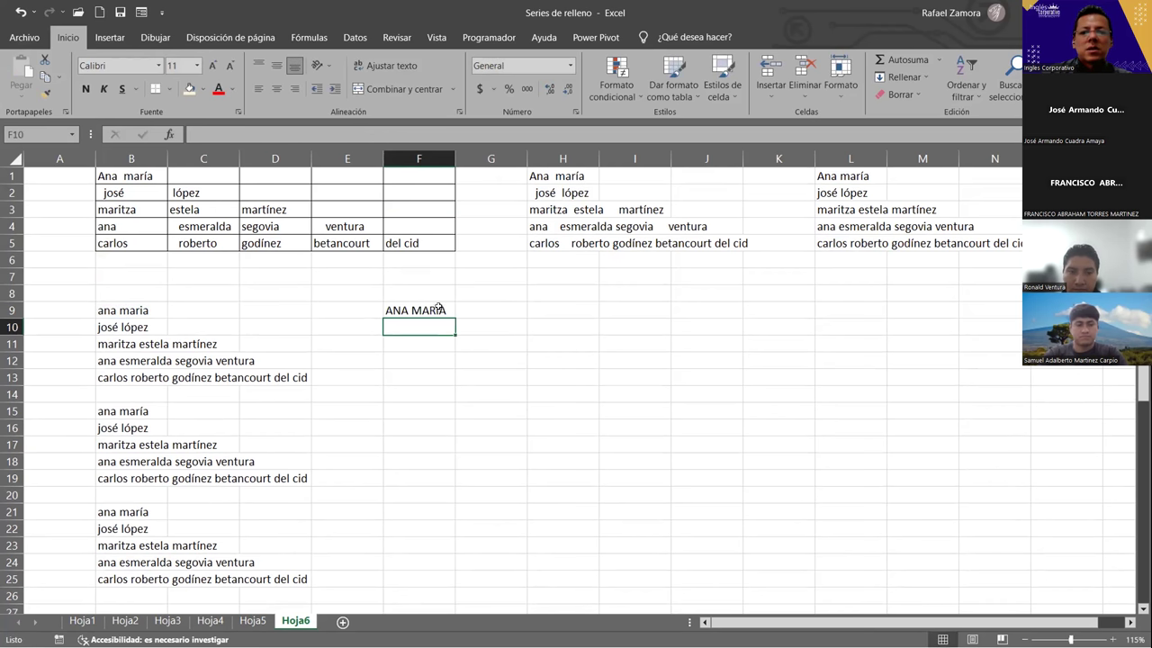
{"action": "left_click", "coordinate": [438, 308]}
{"action": "left_click_drag", "start_coordinate": [455, 315], "coordinate": [457, 379]}
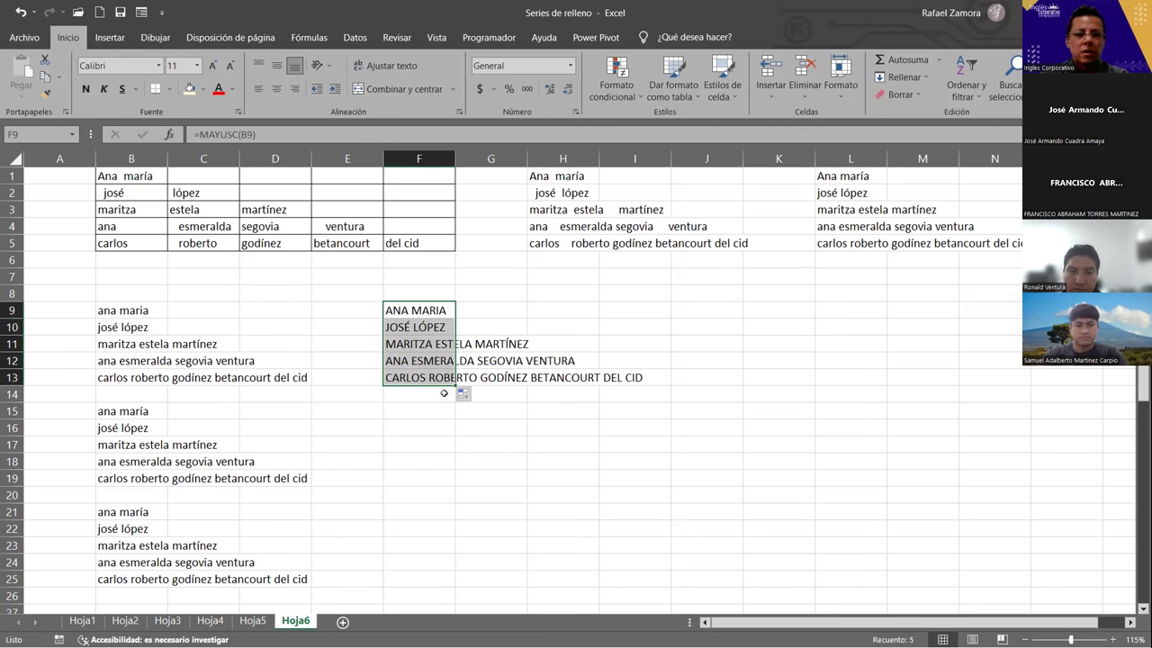
{"action": "left_click", "coordinate": [406, 410]}
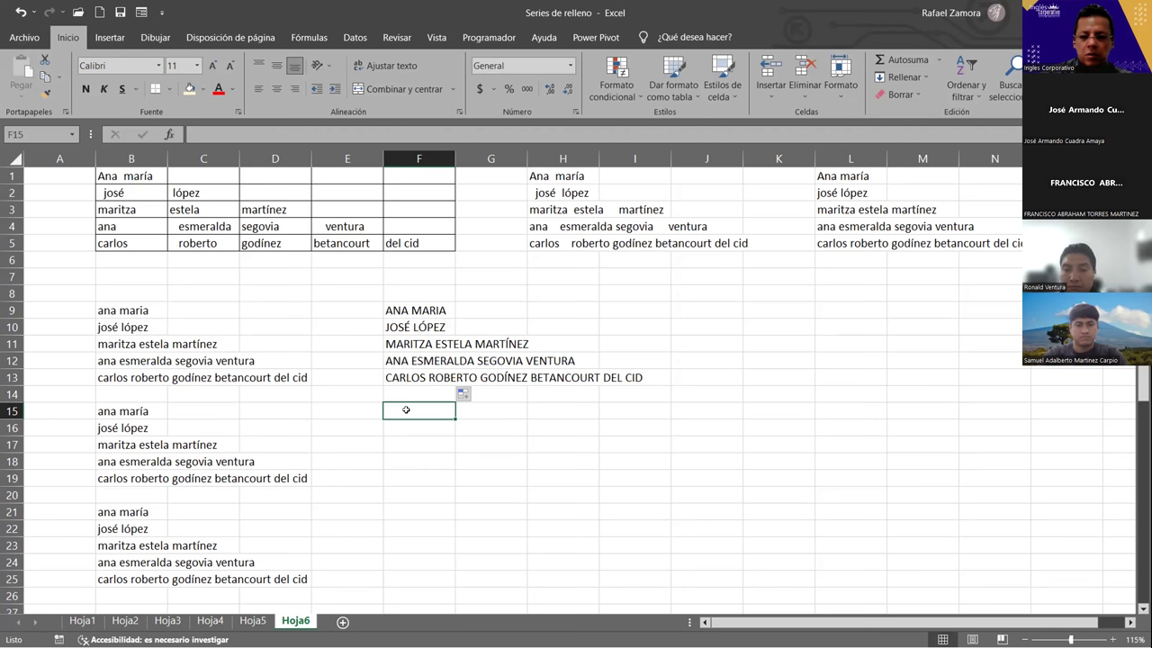
Step: Enter =MINUSC(B15) in F15 and fill it down to F19
{"action": "type", "text": "="}
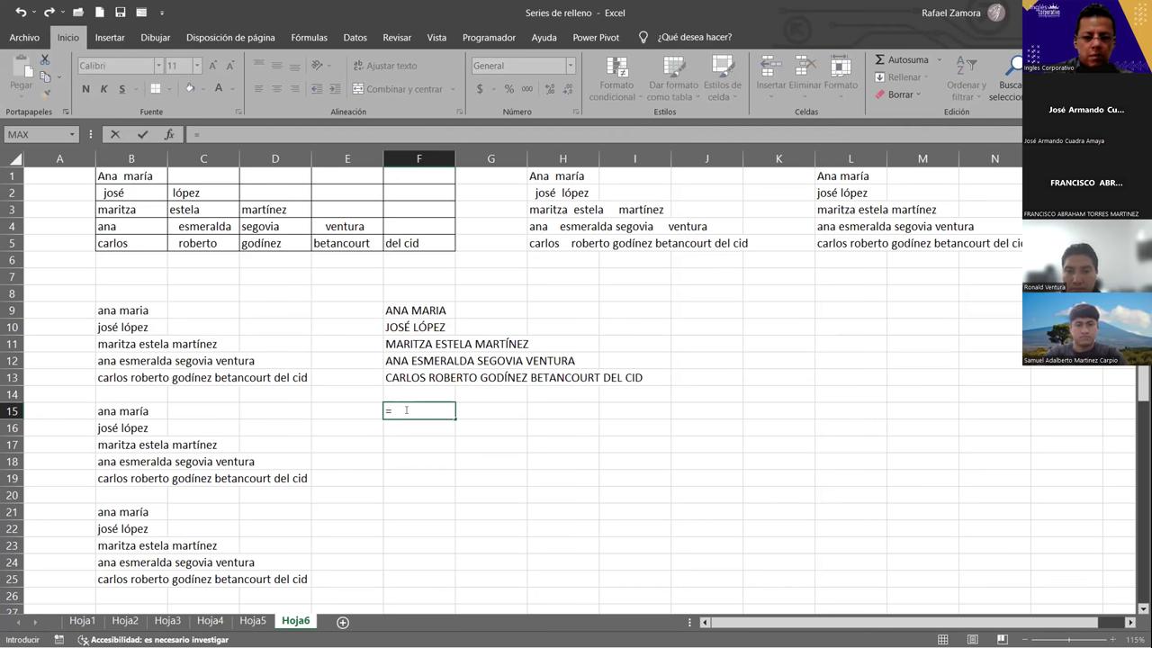
{"action": "type", "text": "minu"}
{"action": "key", "text": "Tab"}
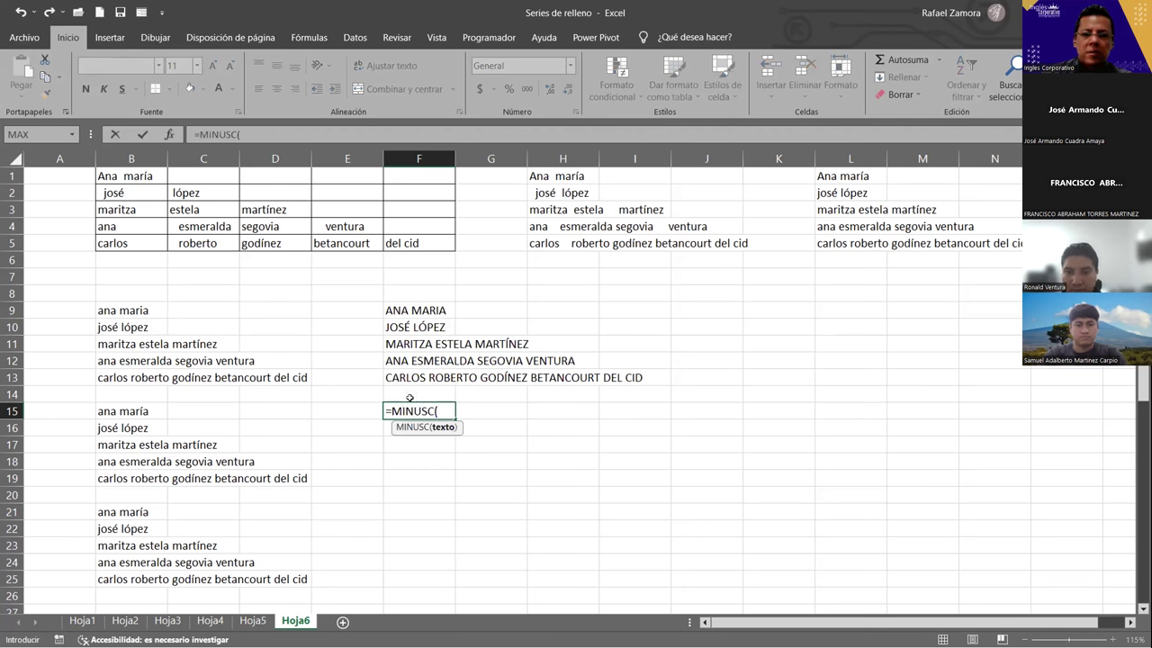
{"action": "left_click", "coordinate": [124, 414]}
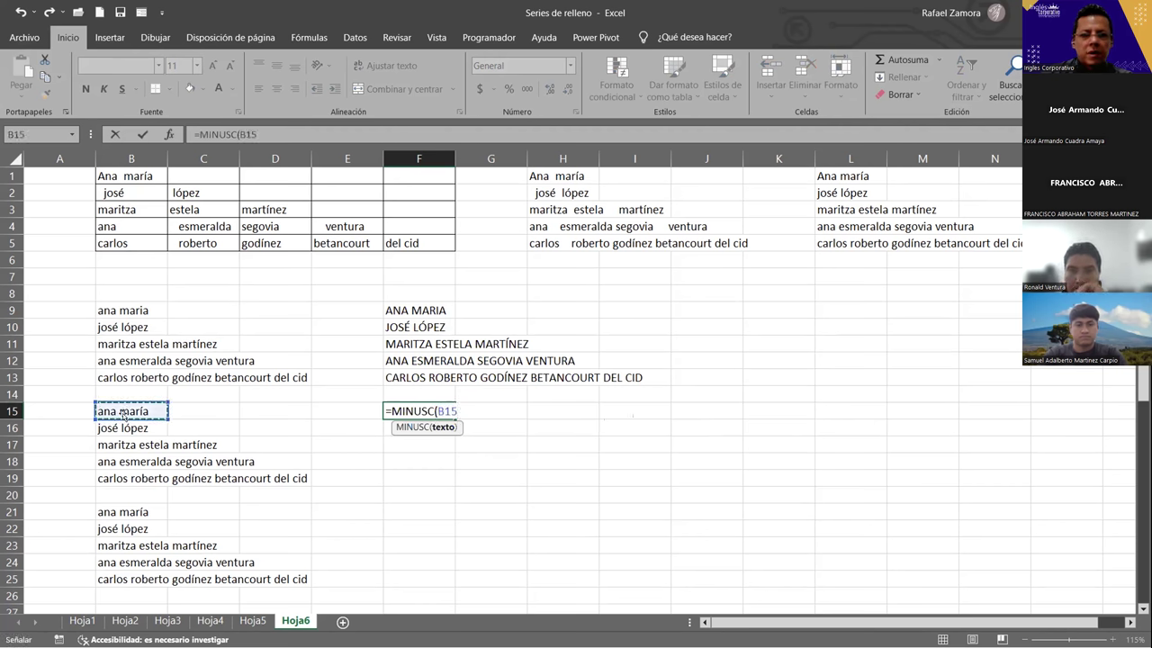
{"action": "key", "text": "Return"}
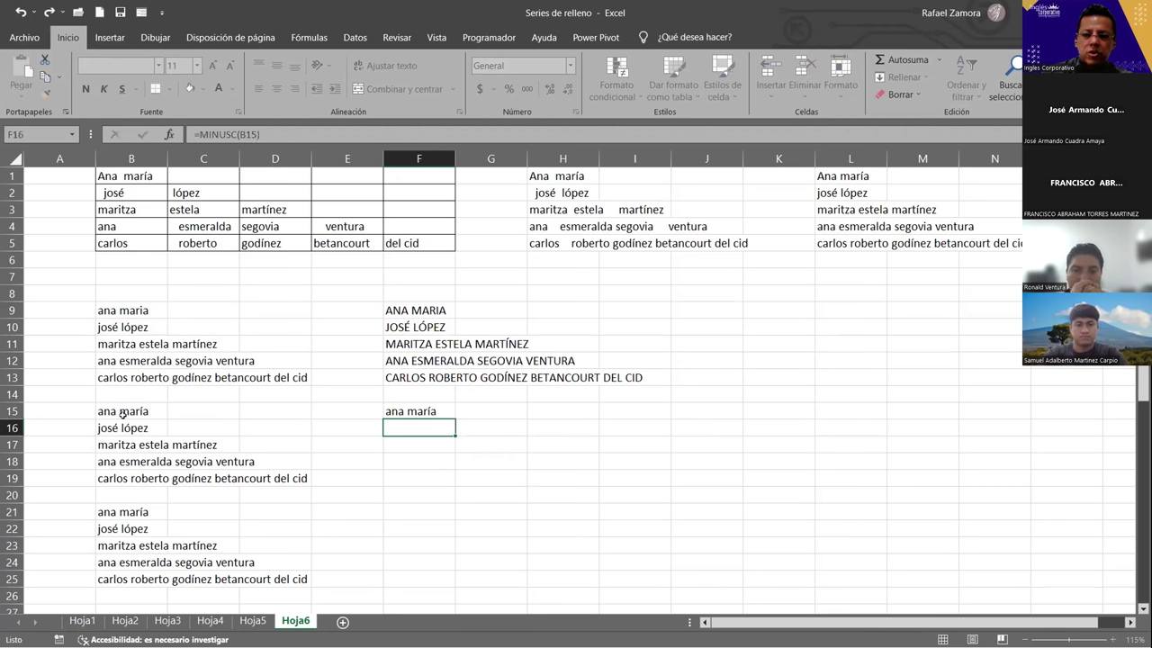
{"action": "scroll", "coordinate": [213, 405], "scroll_direction": "down", "scroll_amount": 2}
{"action": "left_click", "coordinate": [431, 311]}
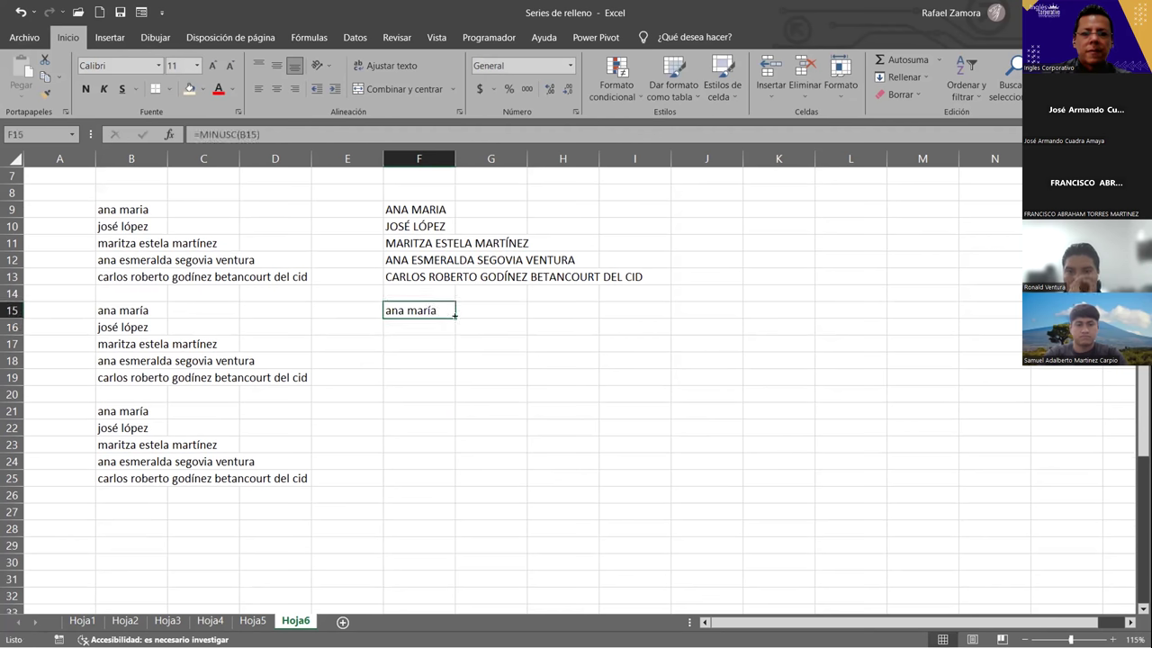
{"action": "left_click_drag", "start_coordinate": [450, 316], "coordinate": [448, 378]}
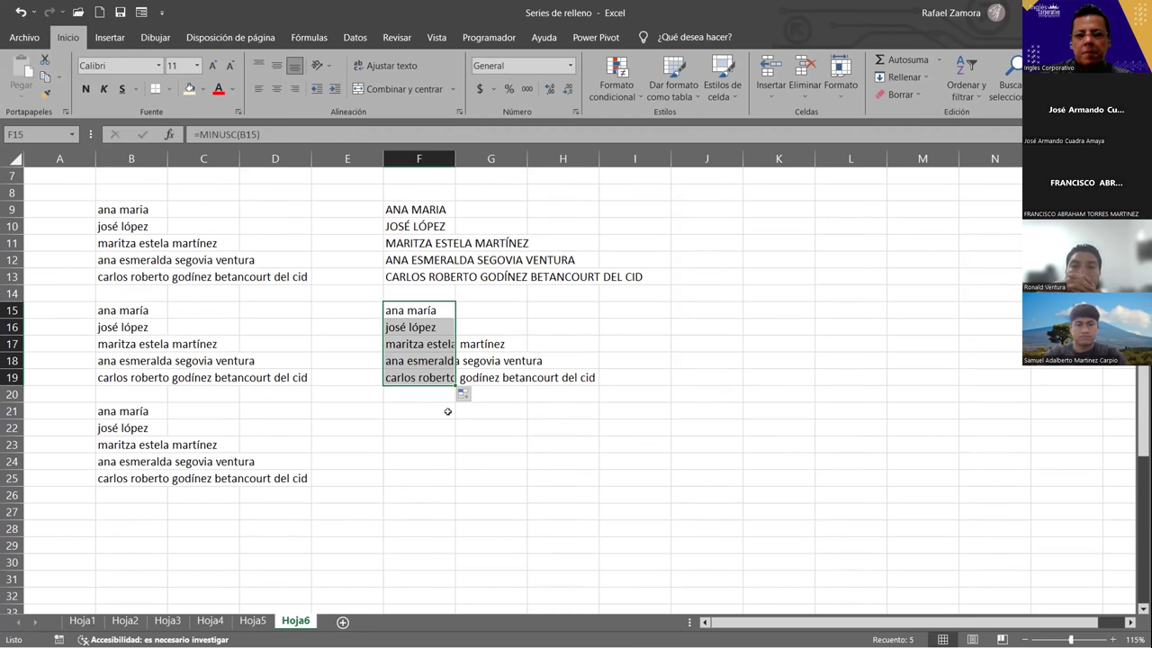
{"action": "left_click", "coordinate": [447, 411]}
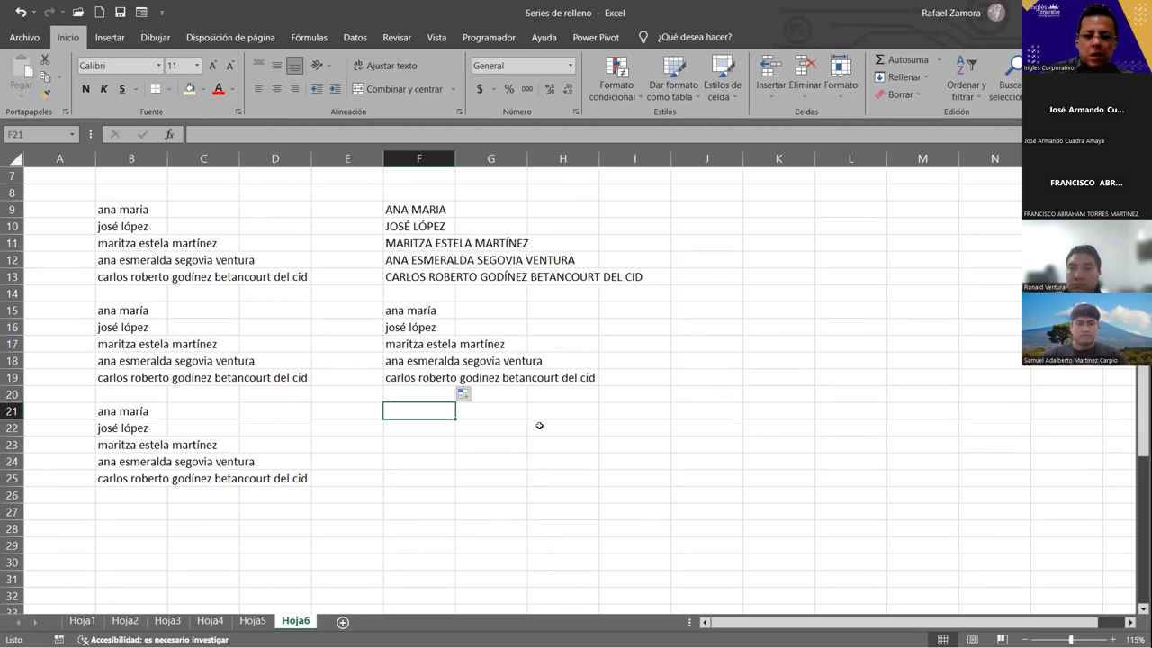
Step: Enter =NOMPROPIO(B21) in F21 and fill it down to F25
{"action": "type", "text": "=nomp"}
{"action": "key", "text": "Tab"}
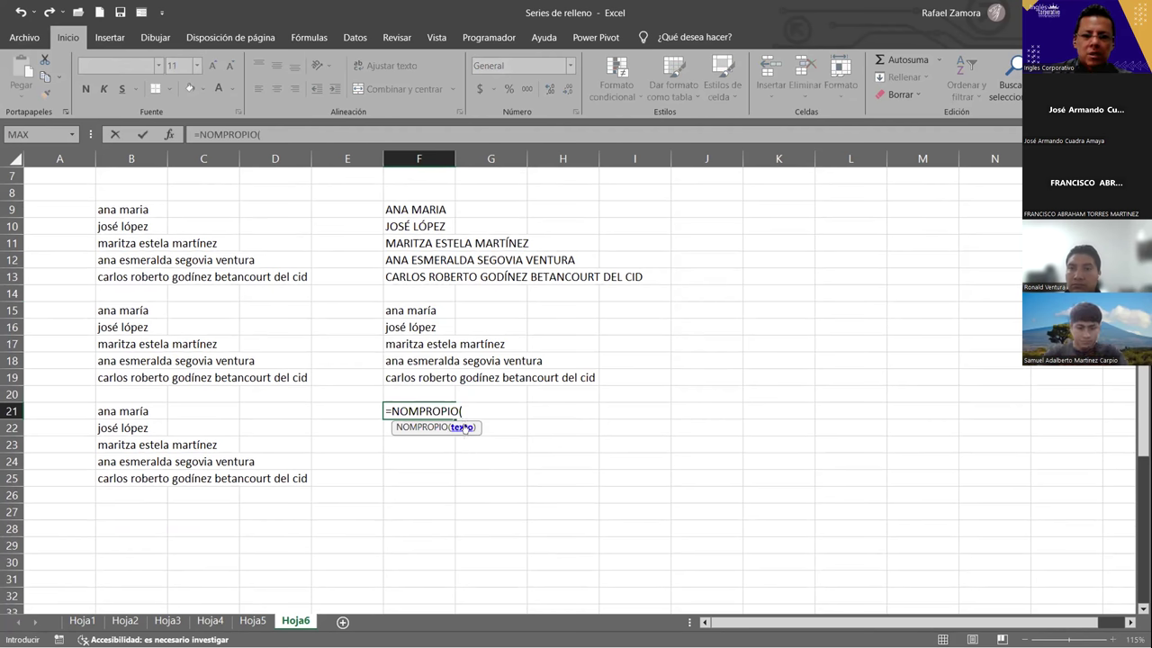
{"action": "left_click", "coordinate": [110, 408]}
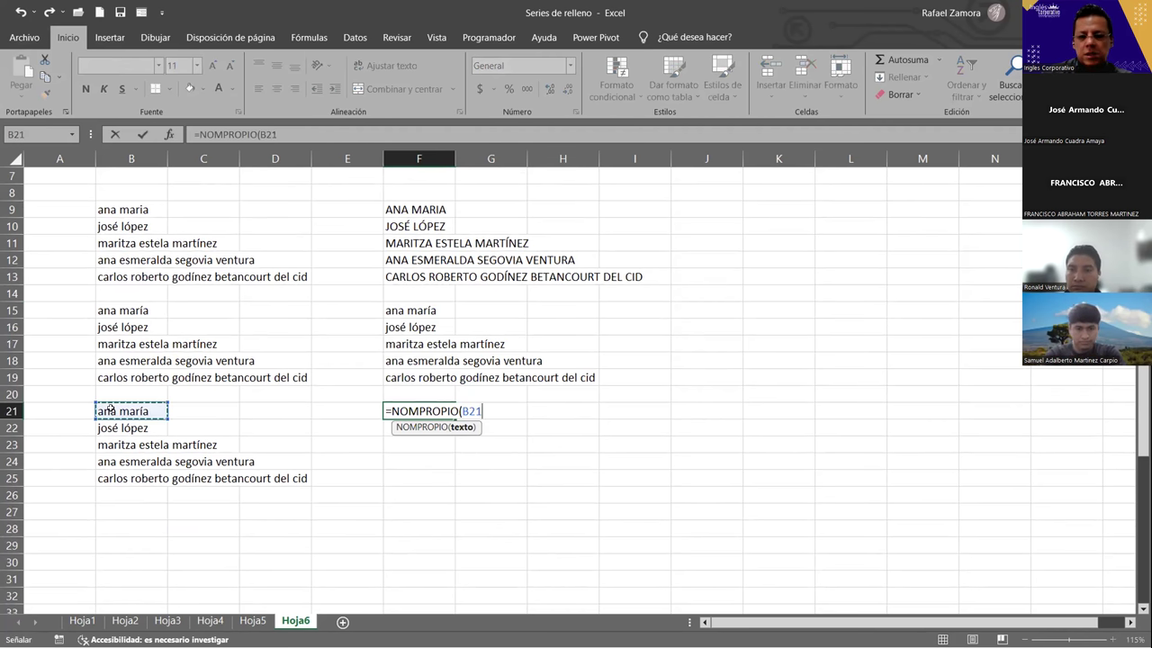
{"action": "key", "text": "Return"}
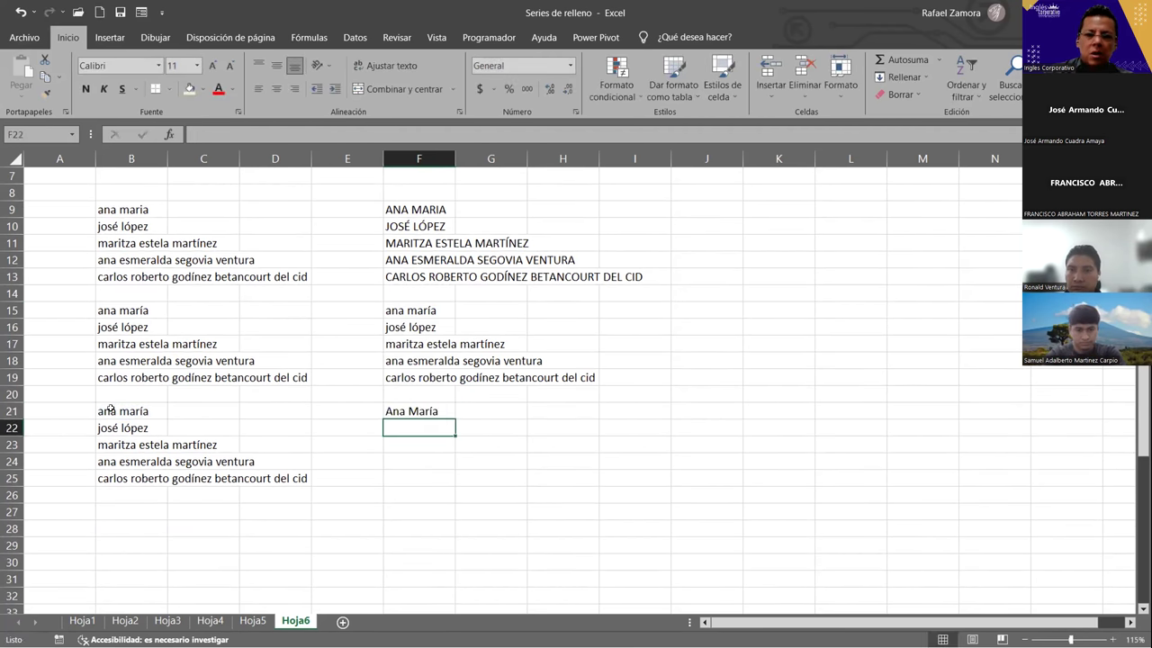
{"action": "left_click", "coordinate": [406, 410]}
{"action": "left_click_drag", "start_coordinate": [456, 436], "coordinate": [455, 480]}
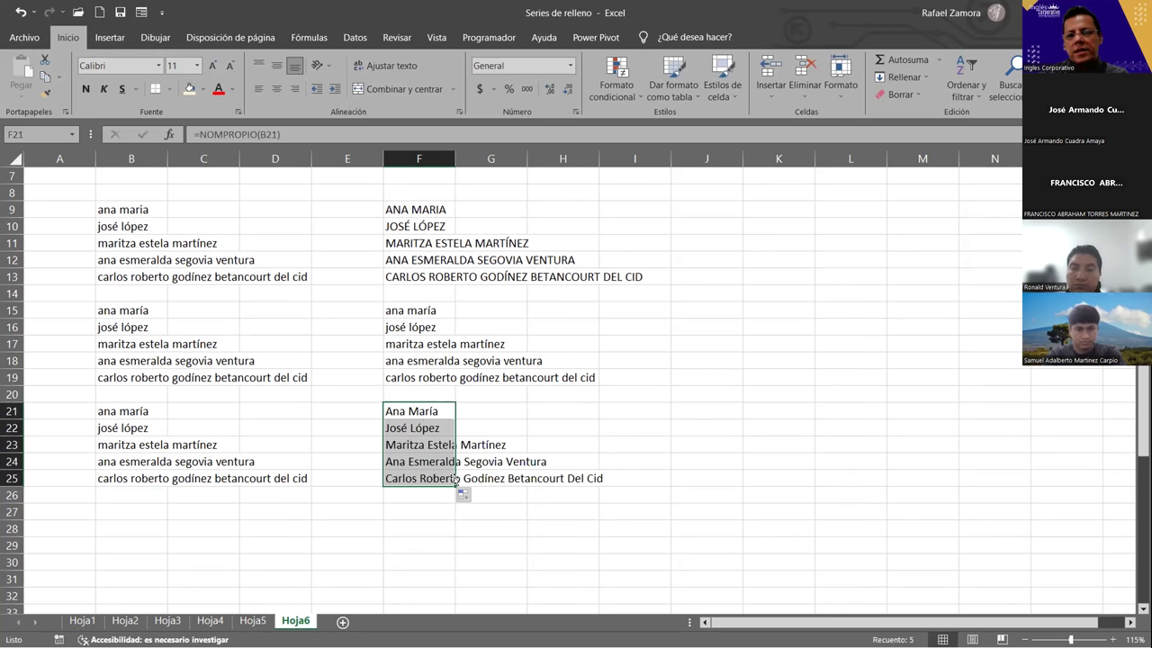
Step: Review the uppercase, lowercase and proper-case formulas in column F, ending on F21:F25
{"action": "left_click", "coordinate": [419, 327]}
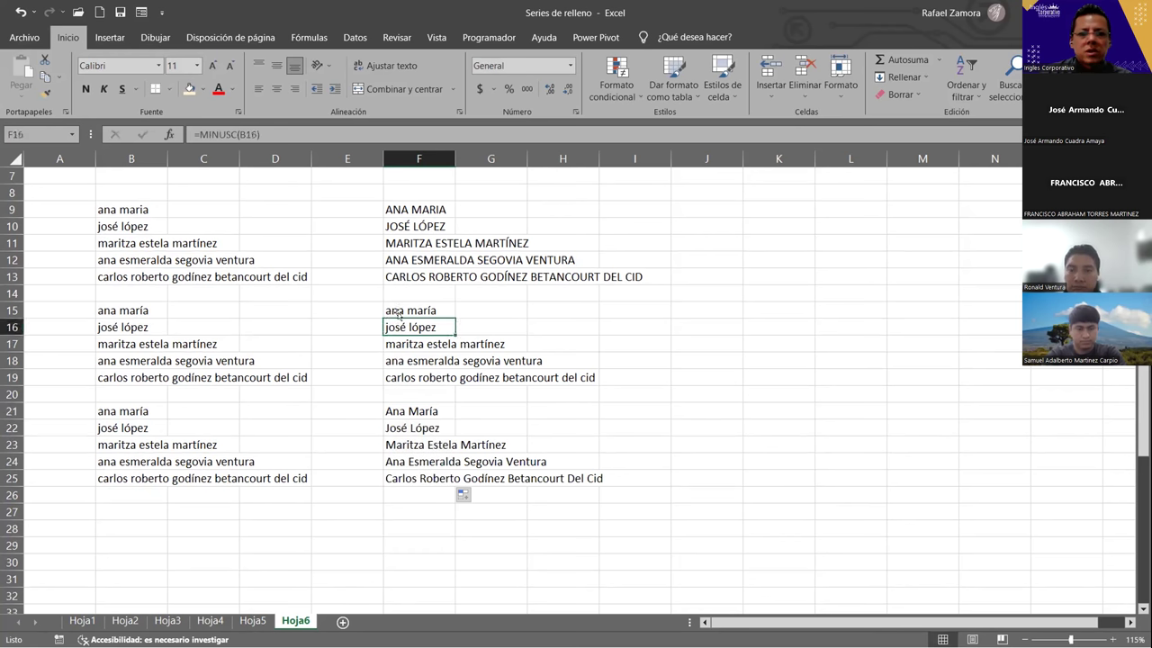
{"action": "left_click", "coordinate": [418, 227]}
{"action": "left_click", "coordinate": [424, 246]}
{"action": "left_click", "coordinate": [424, 260]}
{"action": "left_click", "coordinate": [423, 344]}
{"action": "left_click", "coordinate": [424, 377]}
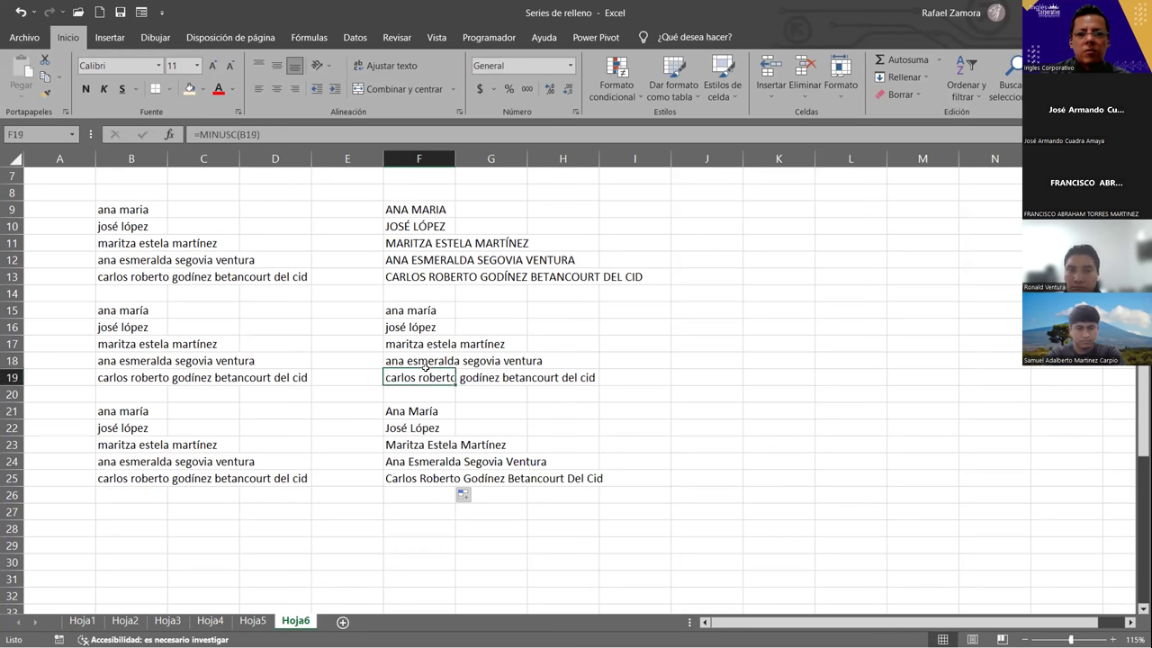
{"action": "left_click", "coordinate": [423, 309]}
{"action": "left_click", "coordinate": [423, 227]}
{"action": "left_click", "coordinate": [428, 294]}
{"action": "left_click", "coordinate": [423, 227]}
{"action": "left_click", "coordinate": [421, 256]}
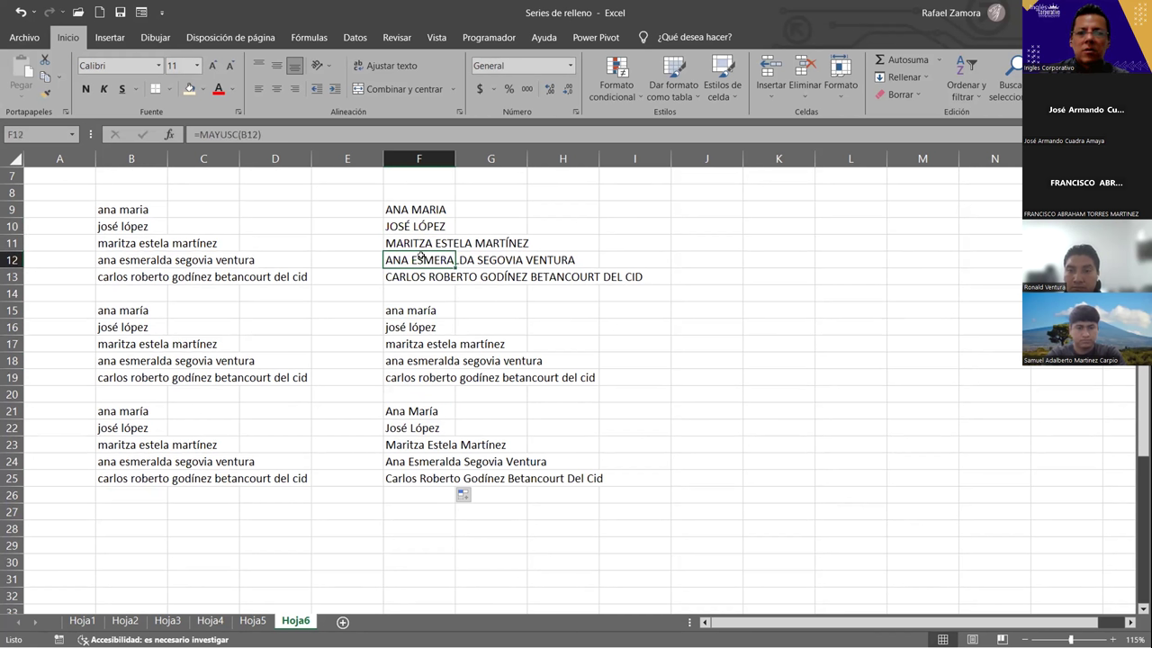
{"action": "left_click_drag", "start_coordinate": [407, 408], "coordinate": [423, 462]}
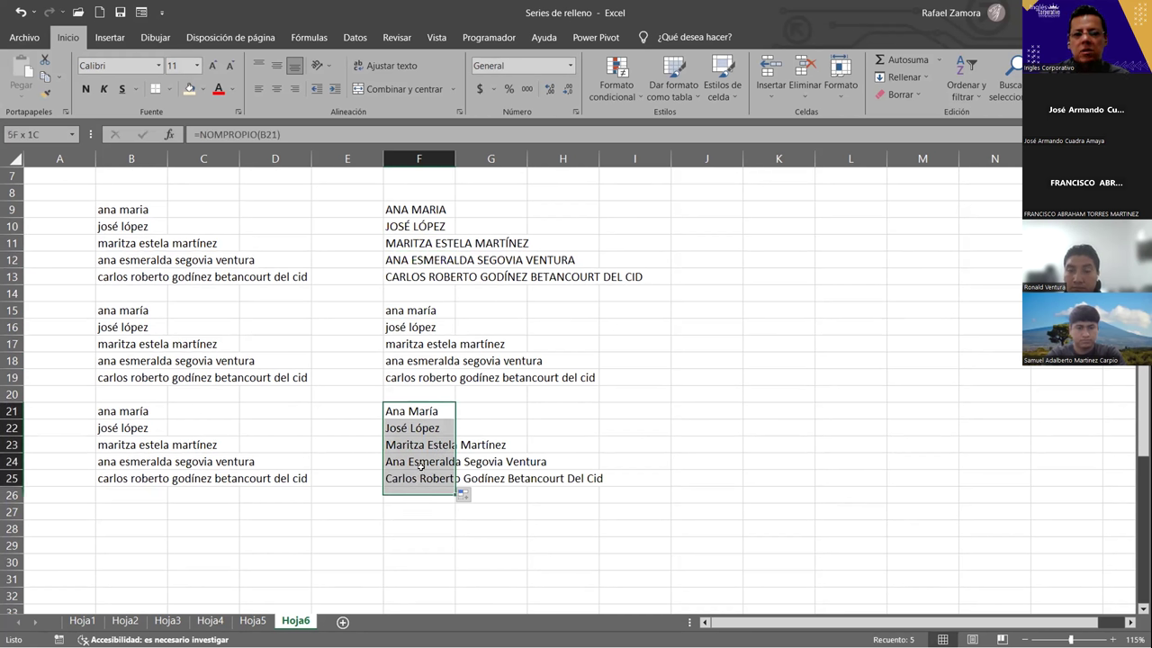
{"action": "left_click_drag", "start_coordinate": [435, 411], "coordinate": [436, 467]}
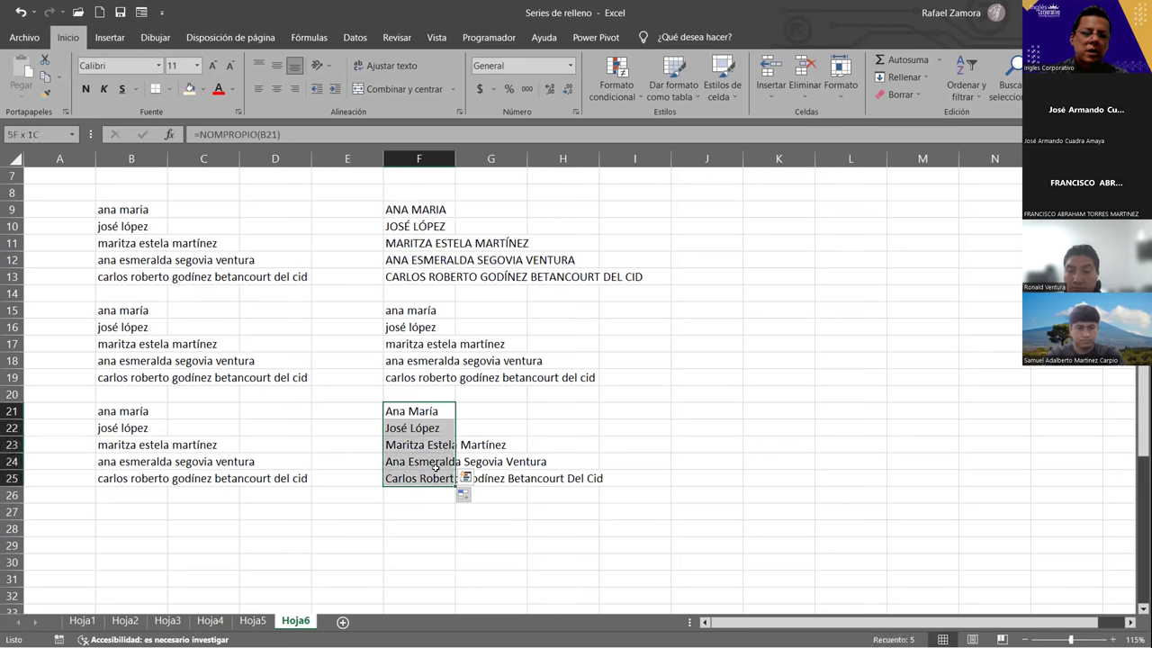
{"action": "key", "text": "ctrl+c"}
{"action": "scroll", "coordinate": [406, 474], "scroll_direction": "down", "scroll_amount": 1}
{"action": "left_click", "coordinate": [406, 474]}
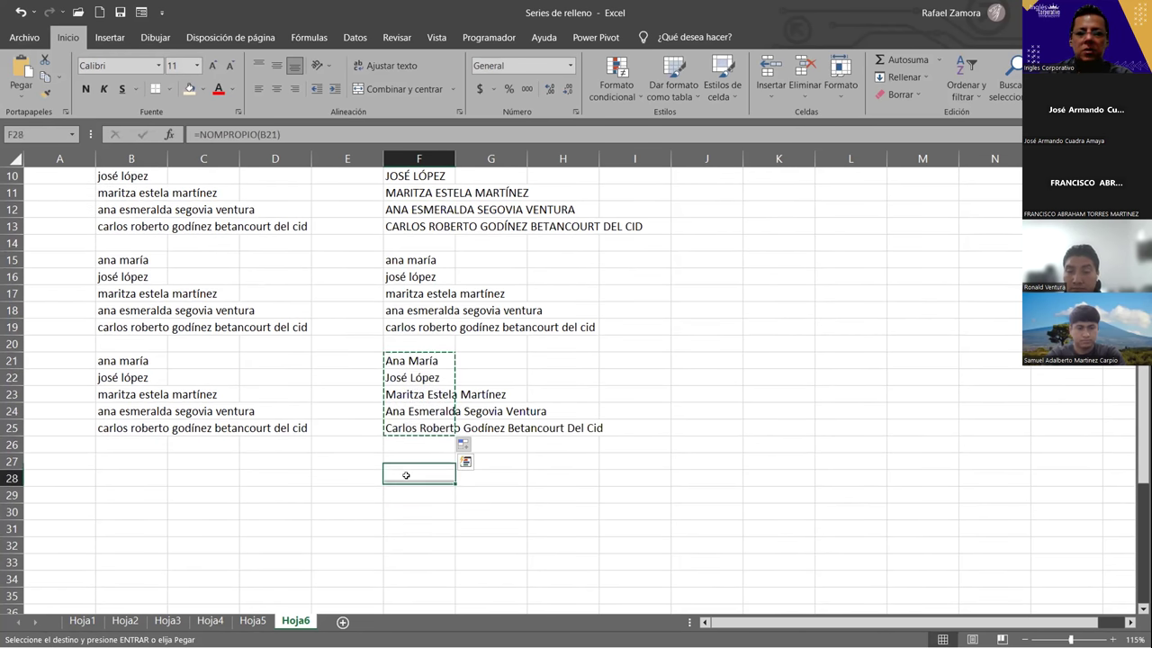
{"action": "right_click", "coordinate": [406, 475]}
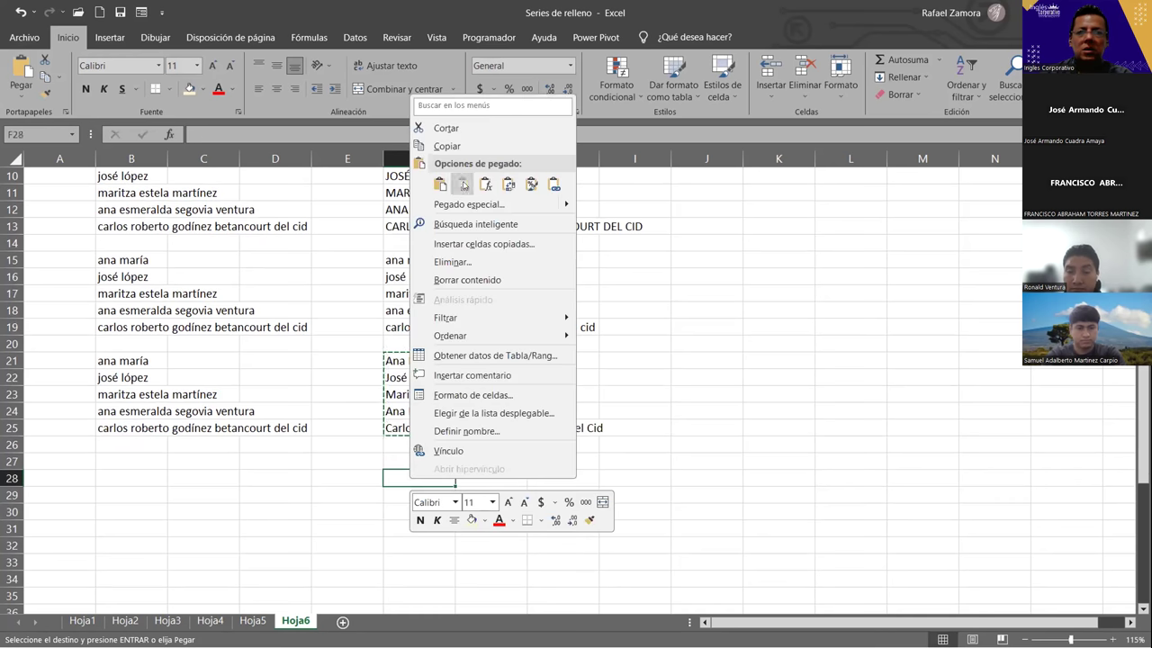
{"action": "left_click", "coordinate": [462, 182]}
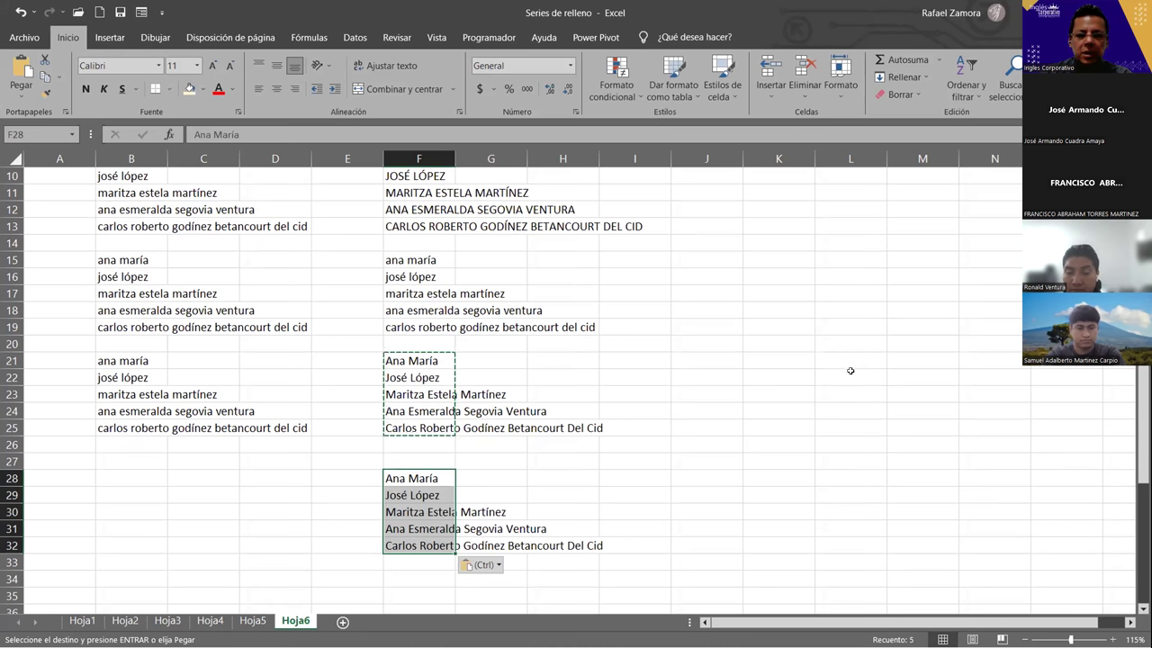
{"action": "key", "text": "Delete"}
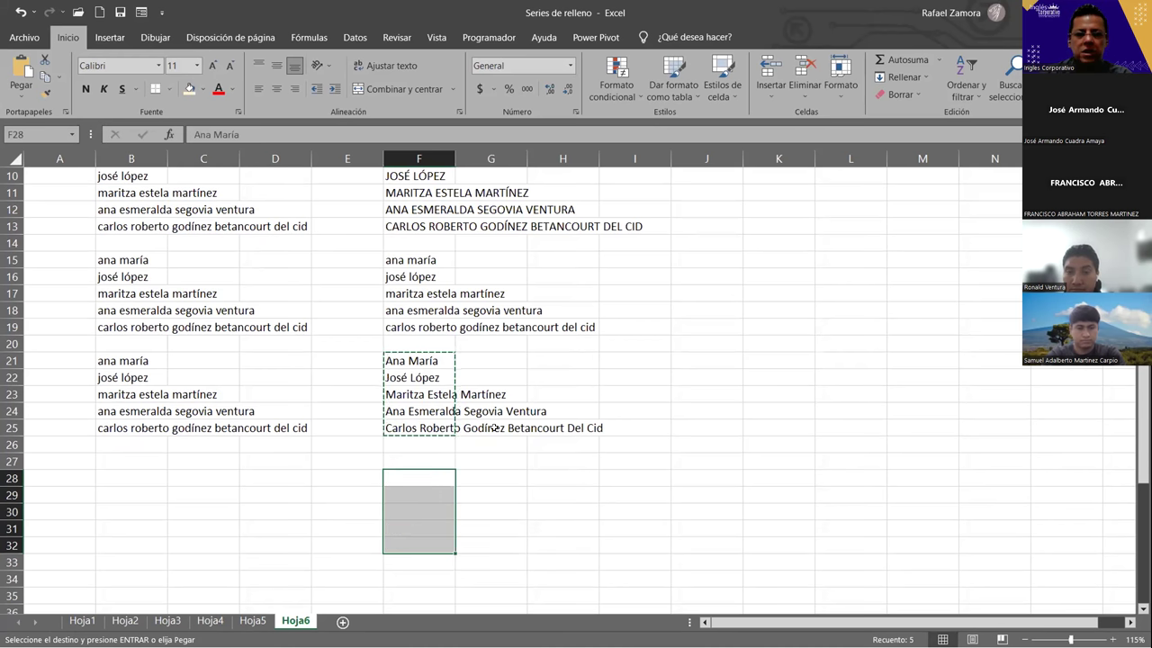
{"action": "left_click", "coordinate": [859, 335]}
{"action": "key", "text": "Escape"}
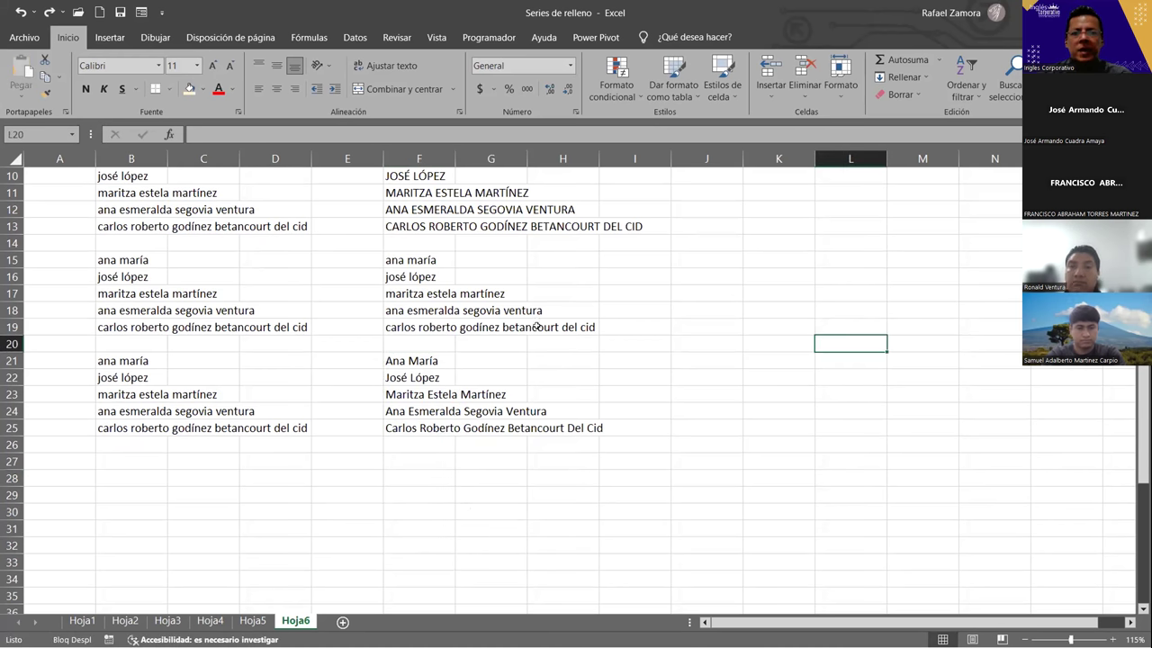
{"action": "scroll", "coordinate": [537, 327], "scroll_direction": "up", "scroll_amount": 2}
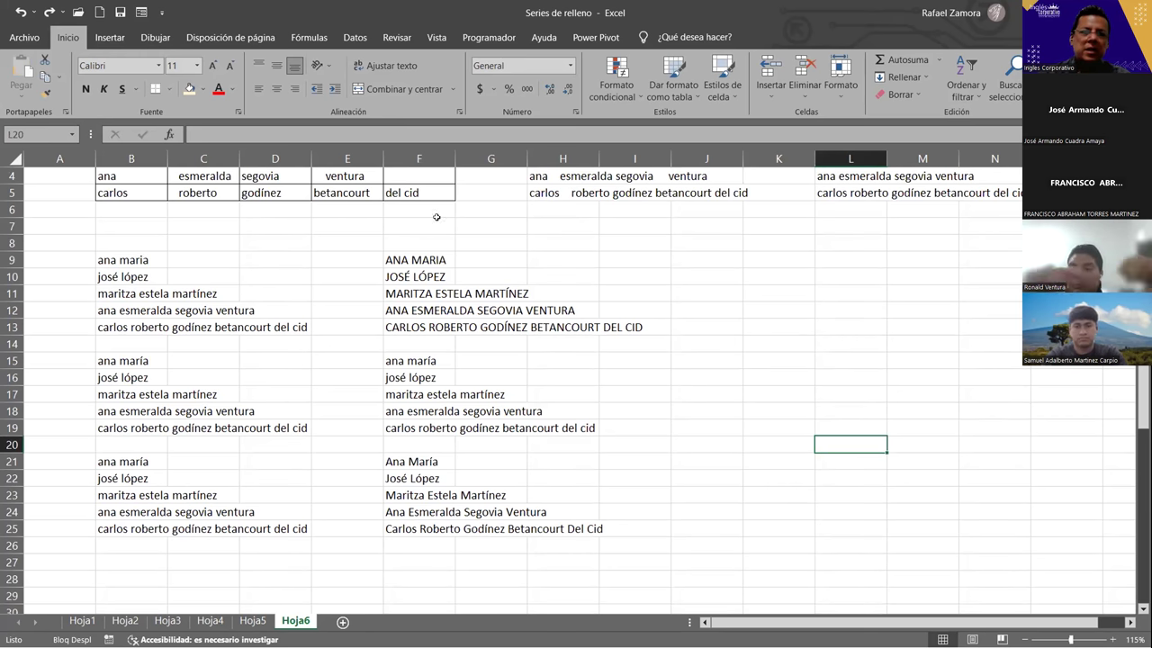
{"action": "scroll", "coordinate": [390, 234], "scroll_direction": "up", "scroll_amount": 1}
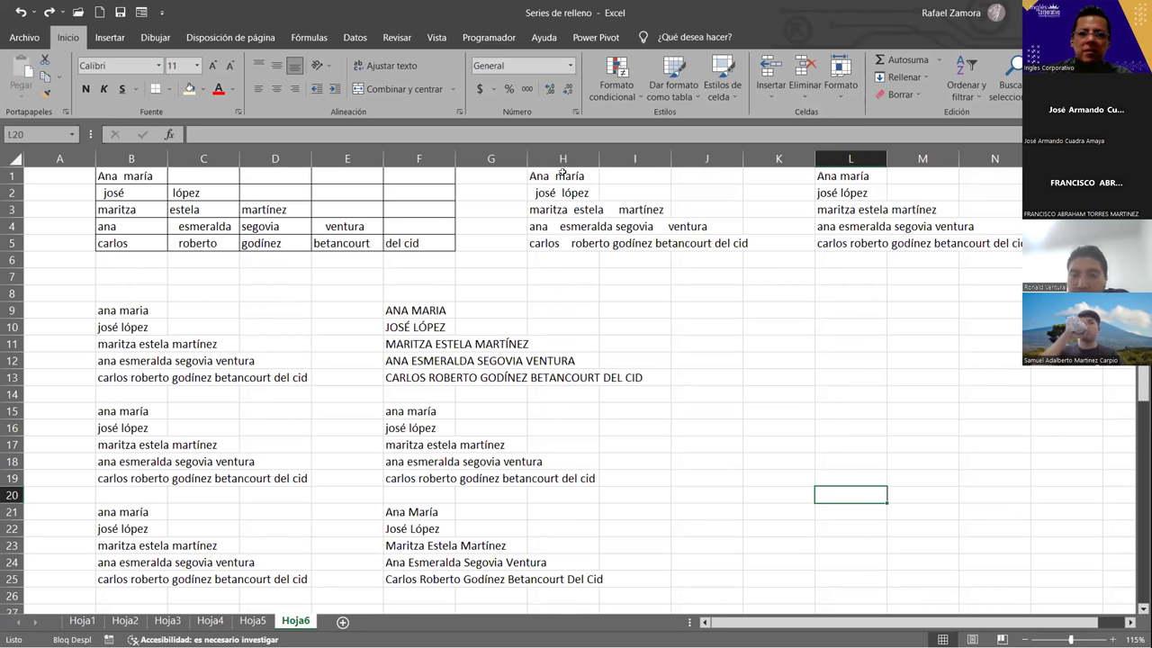
{"action": "left_click_drag", "start_coordinate": [563, 176], "coordinate": [601, 243]}
{"action": "key", "text": "Delete"}
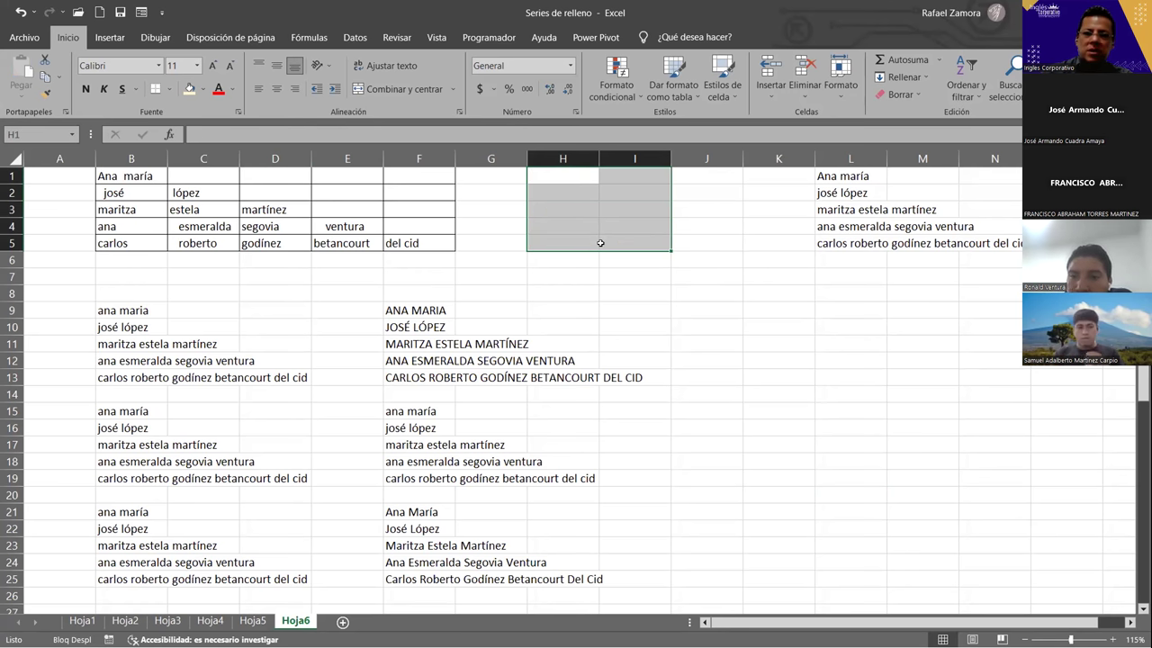
{"action": "left_click", "coordinate": [560, 182]}
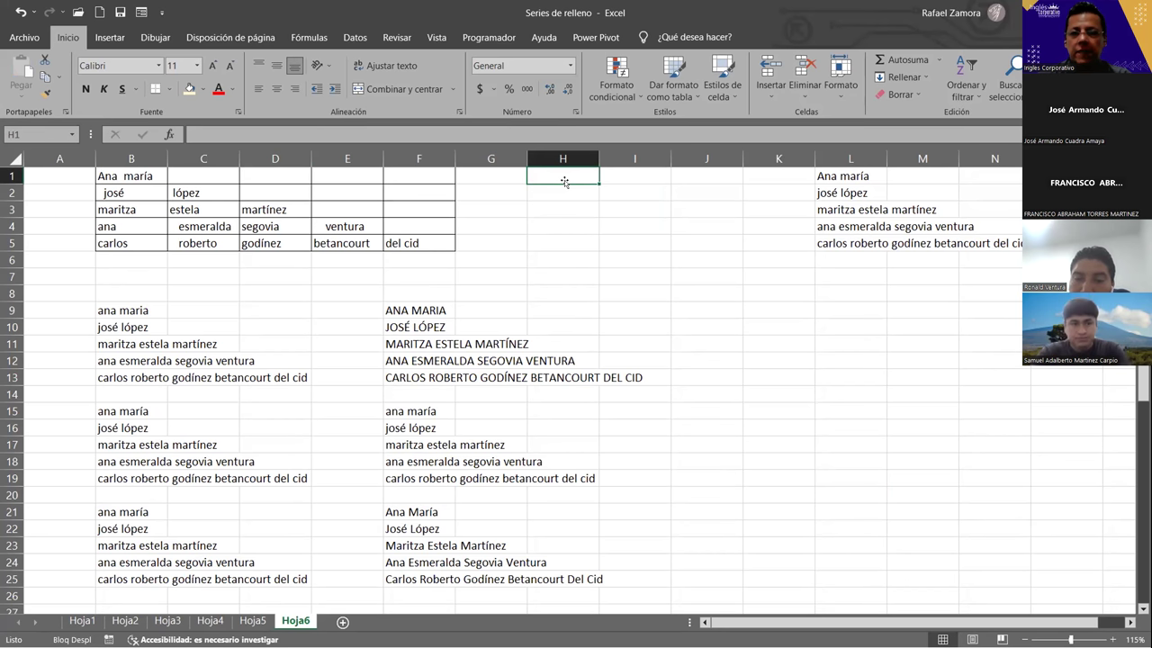
{"action": "type", "text": "¿"}
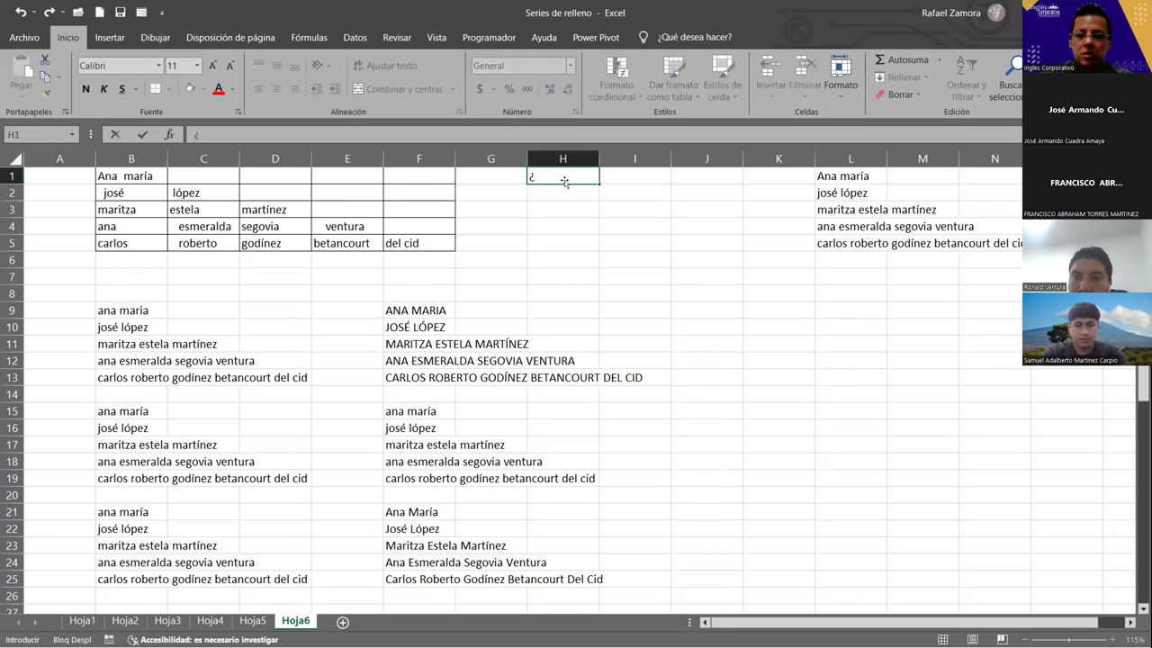
{"action": "type", "text": "="}
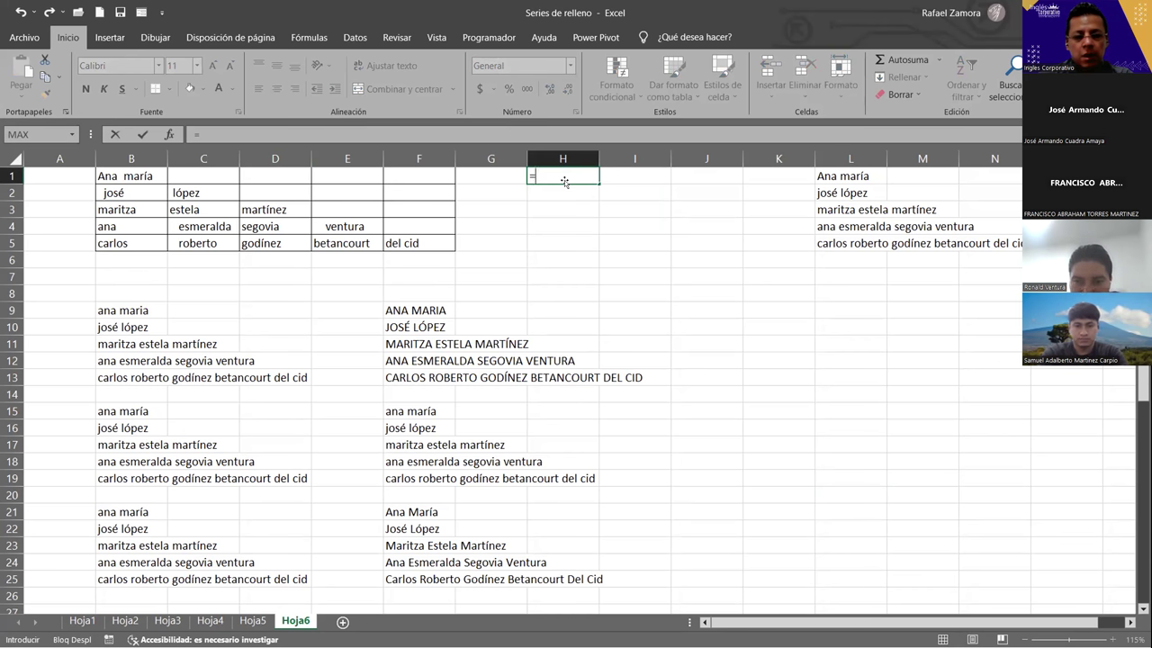
{"action": "type", "text": "con"}
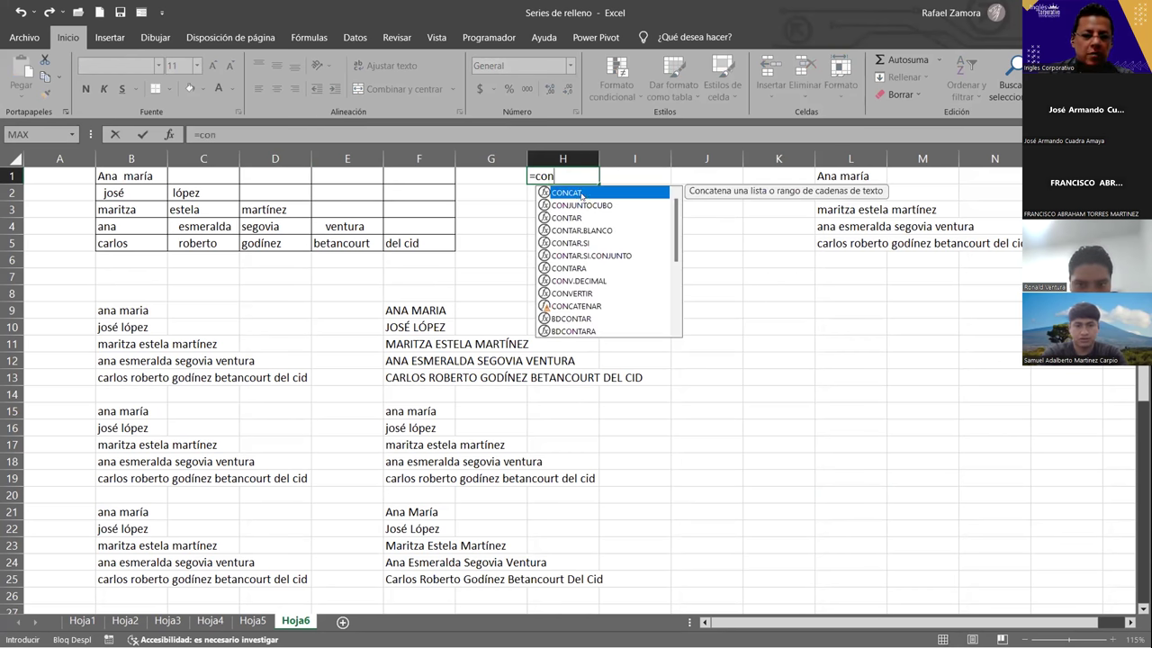
{"action": "key", "text": "Tab"}
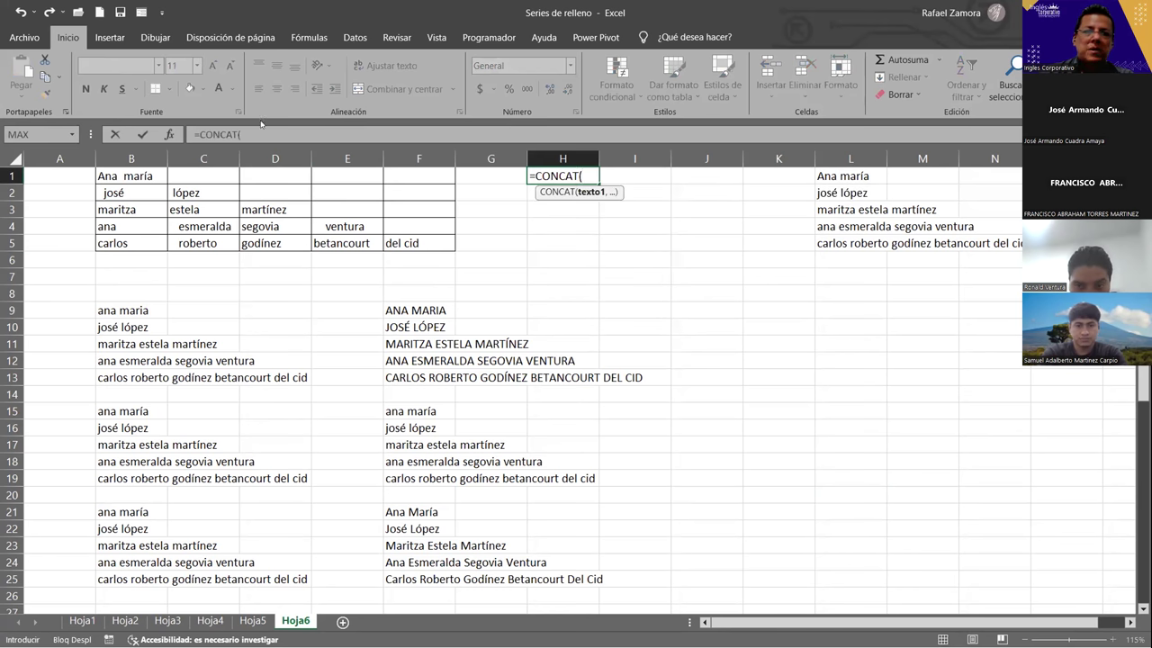
{"action": "left_click", "coordinate": [142, 176]}
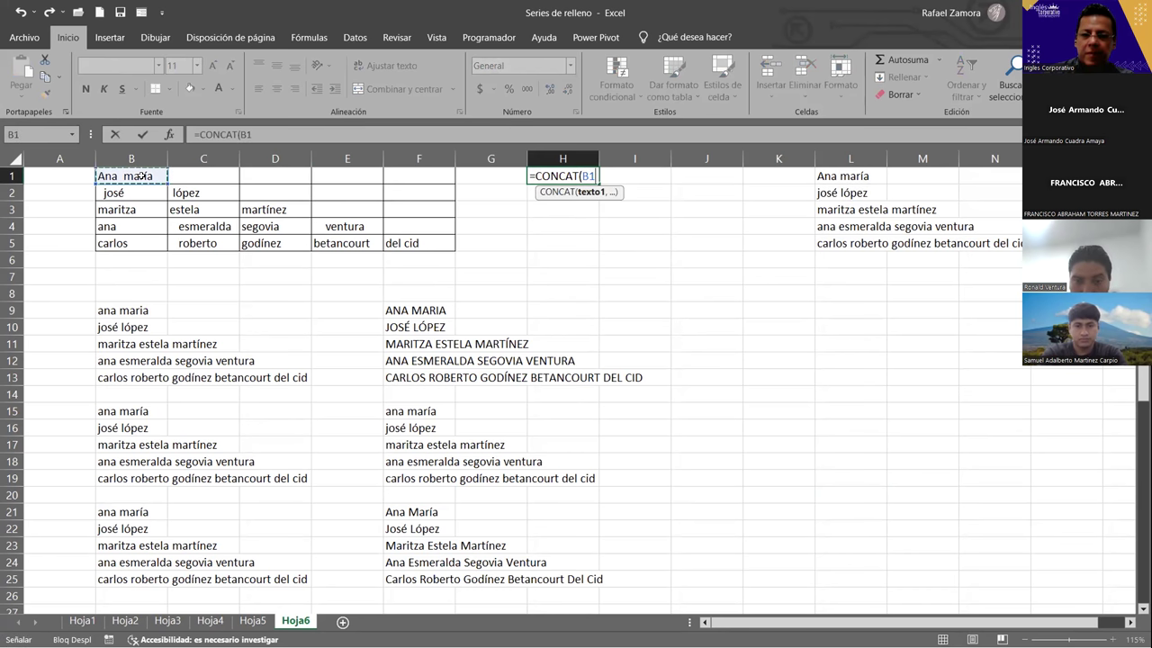
{"action": "key", "text": "Escape"}
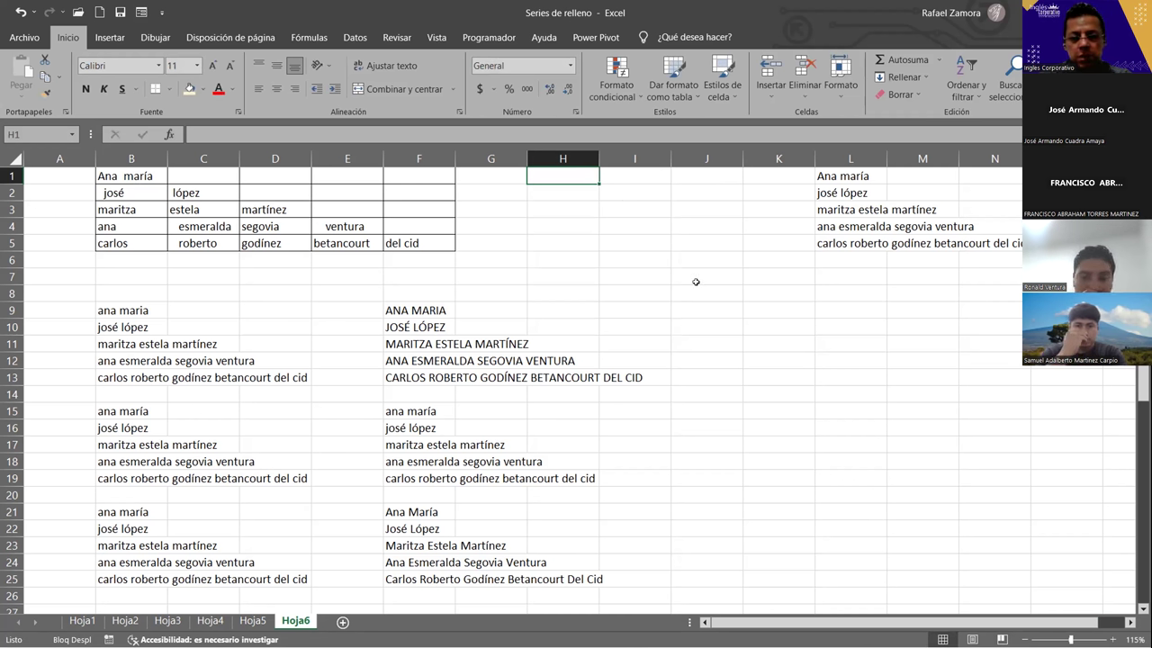
Step: Enter =B1&" "&C1&" "&D1&" "&E1&" "&F1 in H1 to join the name parts with spaces
{"action": "type", "text": "&"}
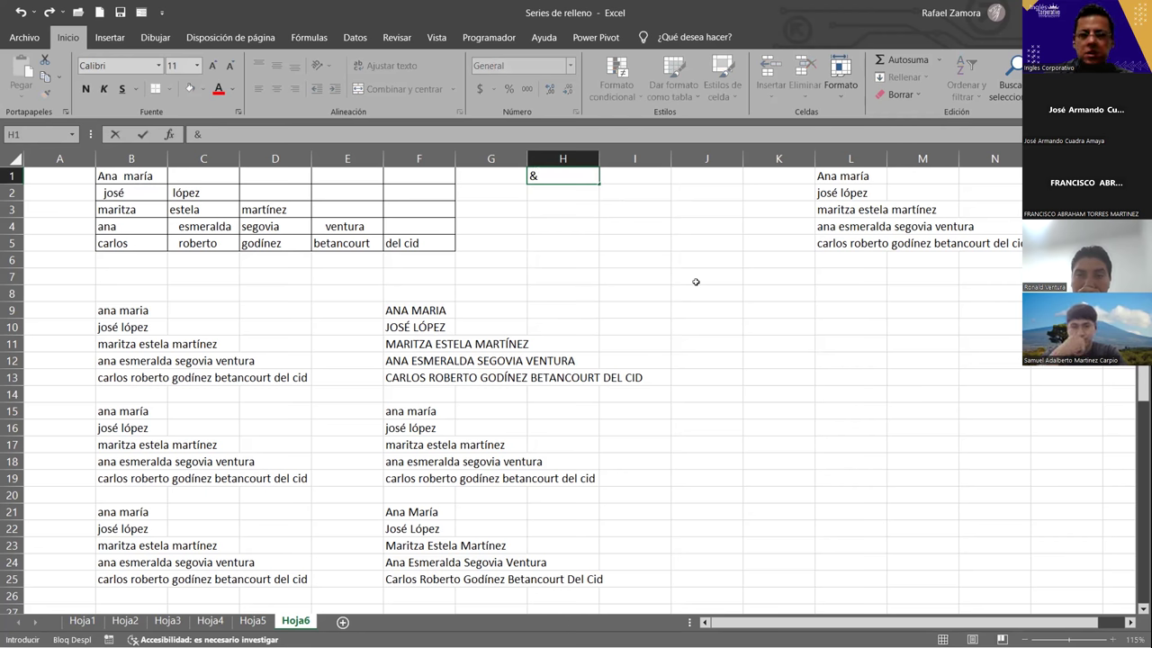
{"action": "key", "text": "Escape"}
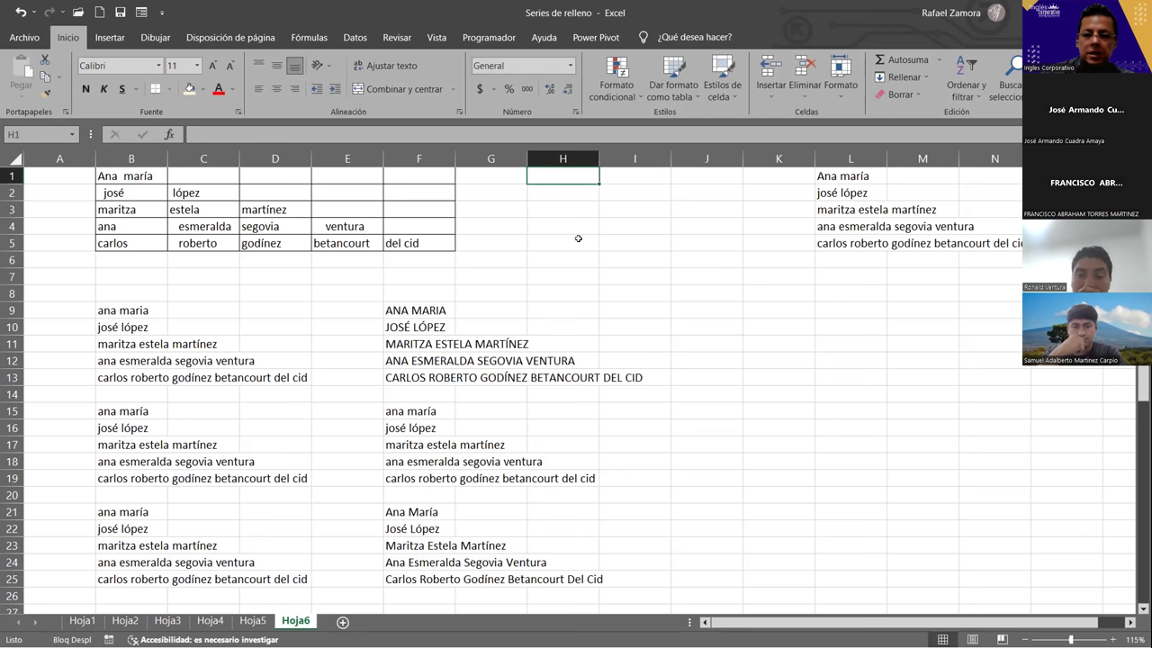
{"action": "type", "text": "="}
{"action": "left_click", "coordinate": [132, 177]}
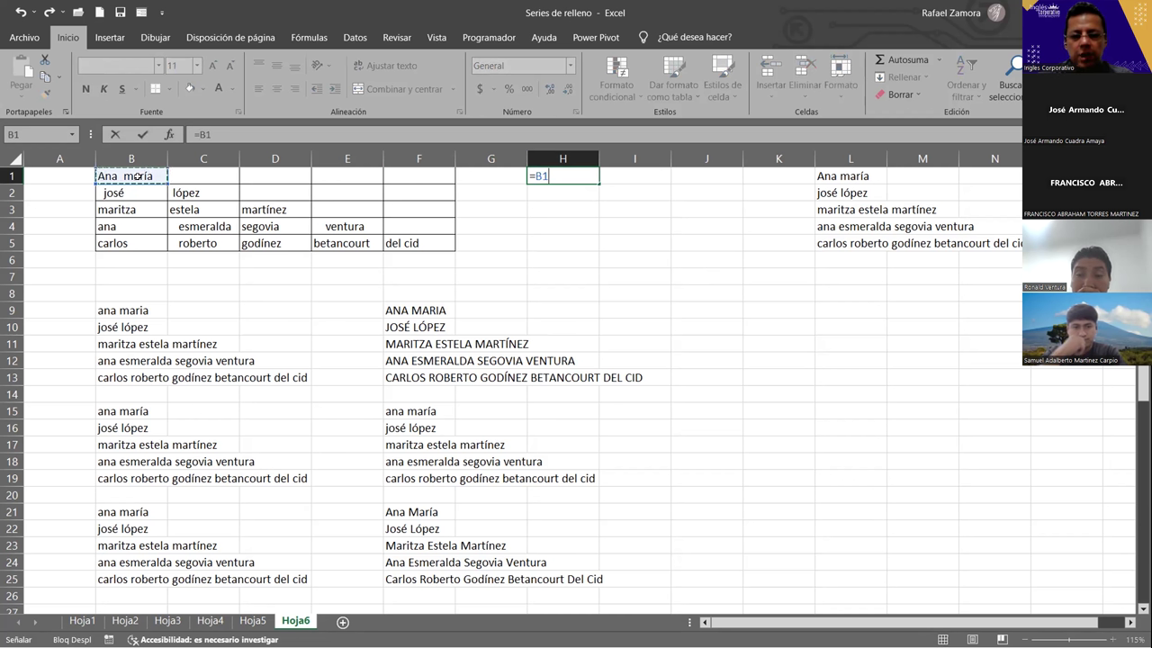
{"action": "type", "text": "&"}
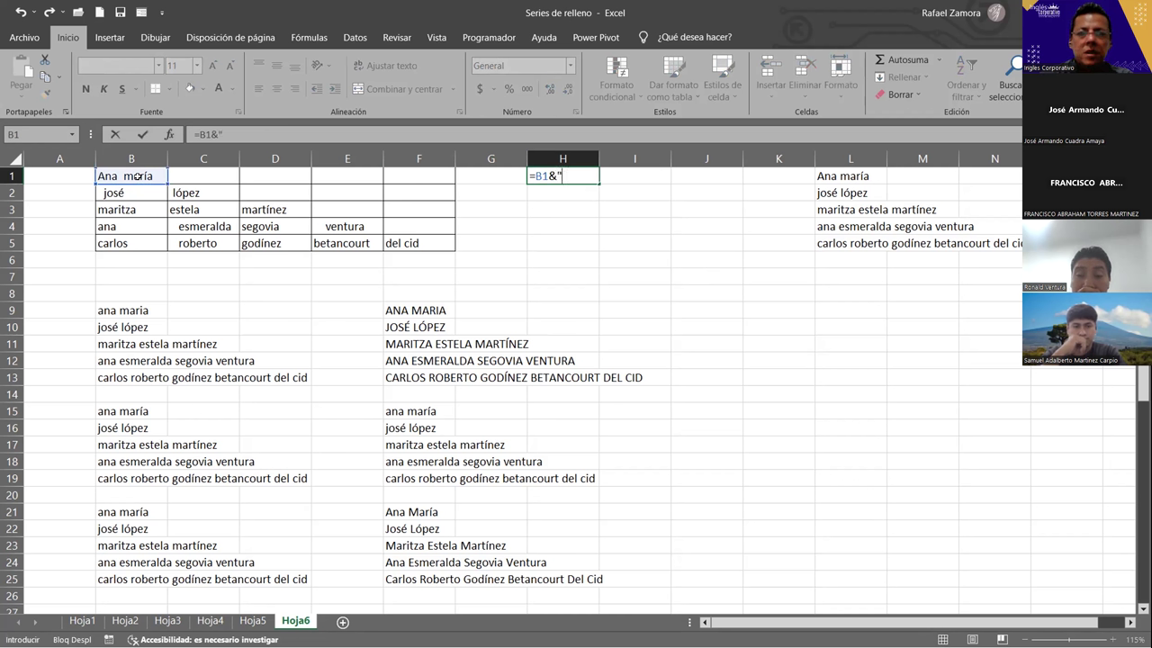
{"action": "type", "text": "&"}
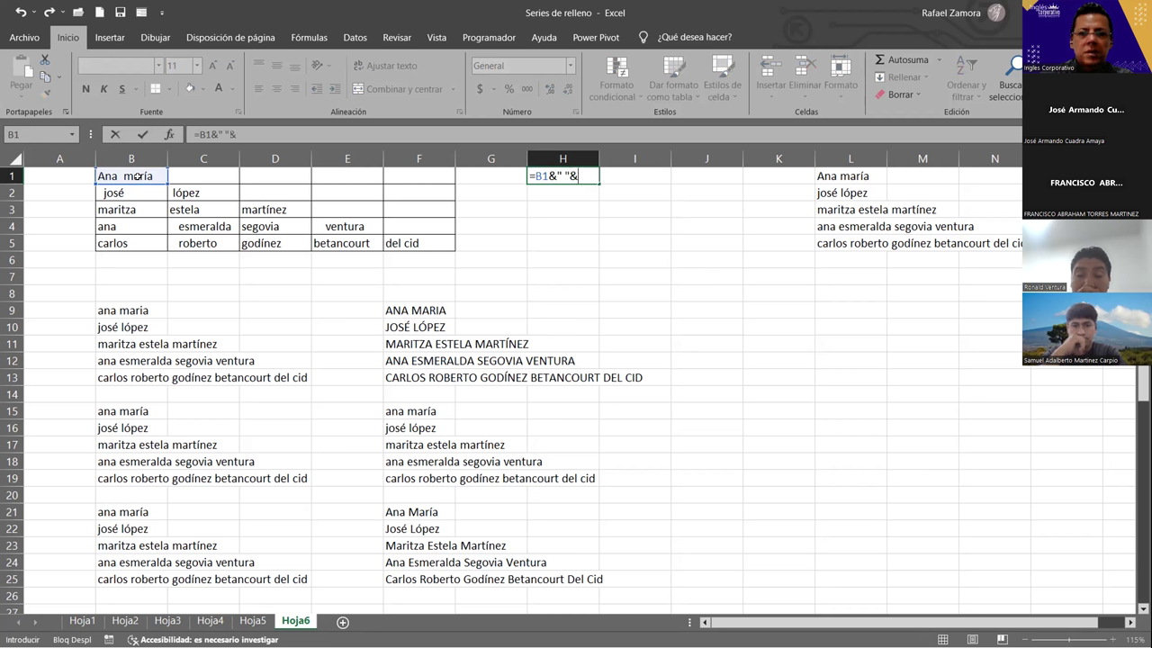
{"action": "left_click", "coordinate": [185, 177]}
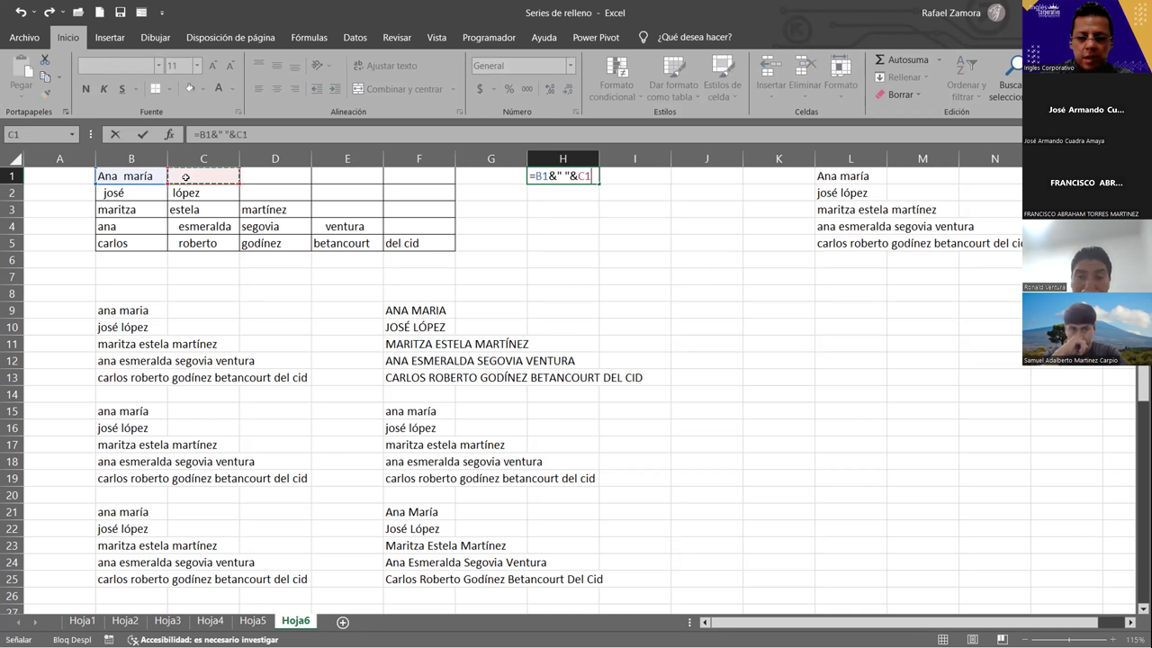
{"action": "type", "text": "&\" \""}
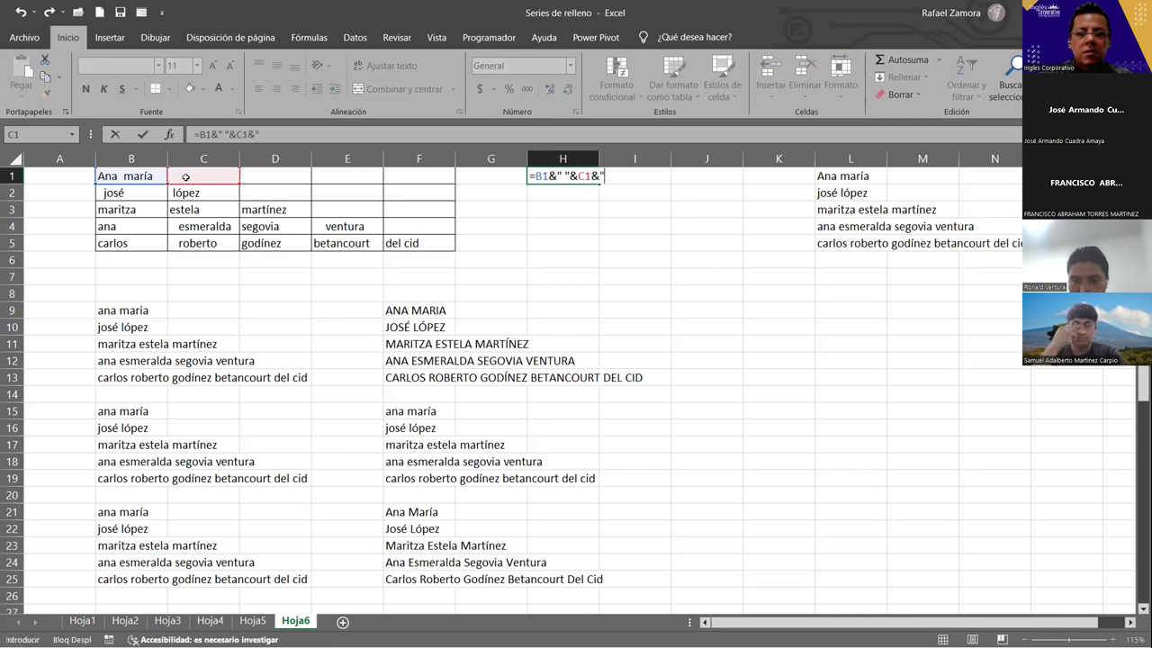
{"action": "key", "text": "BackSpace"}
{"action": "type", "text": "\""}
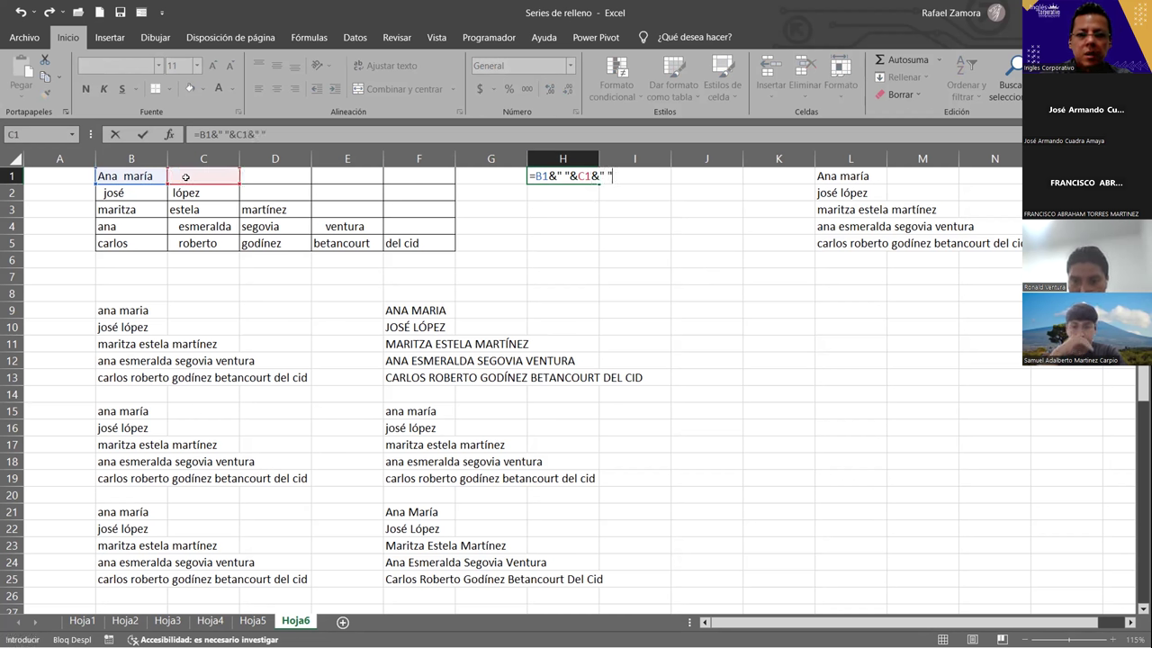
{"action": "type", "text": "&"}
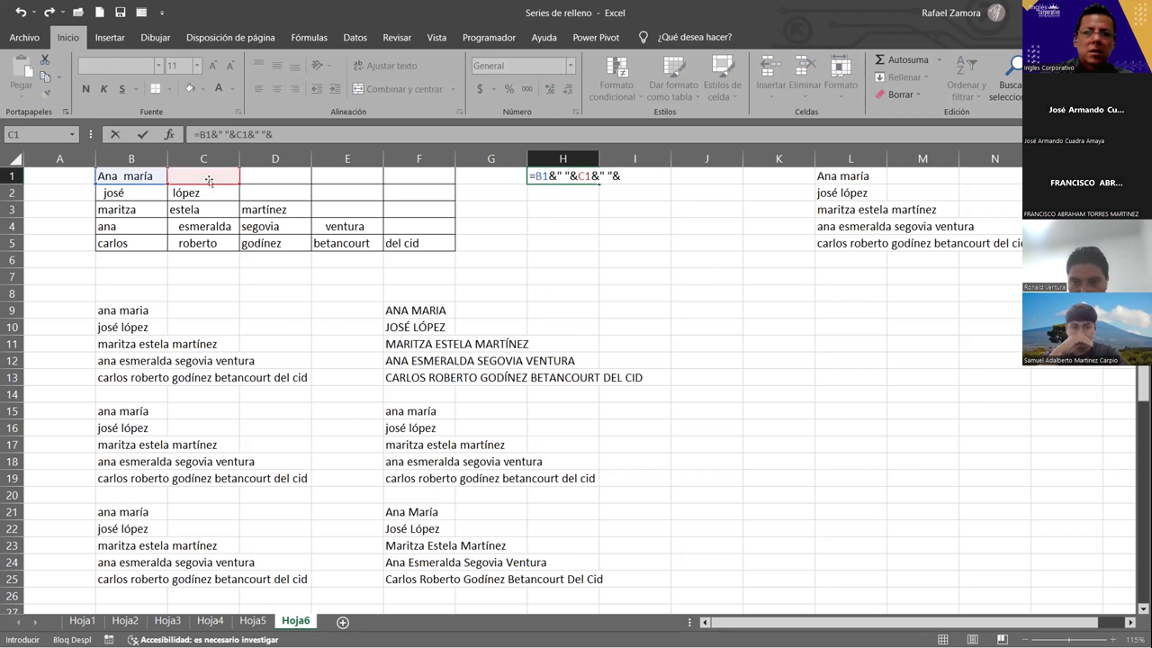
{"action": "left_click", "coordinate": [275, 173]}
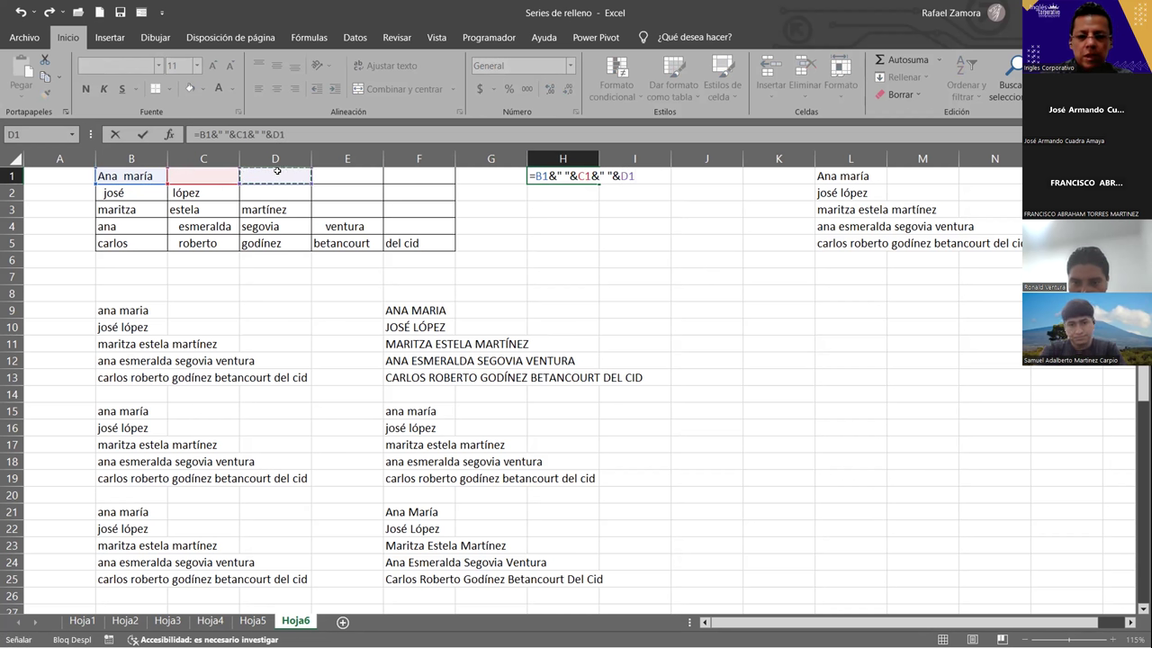
{"action": "type", "text": "&"}
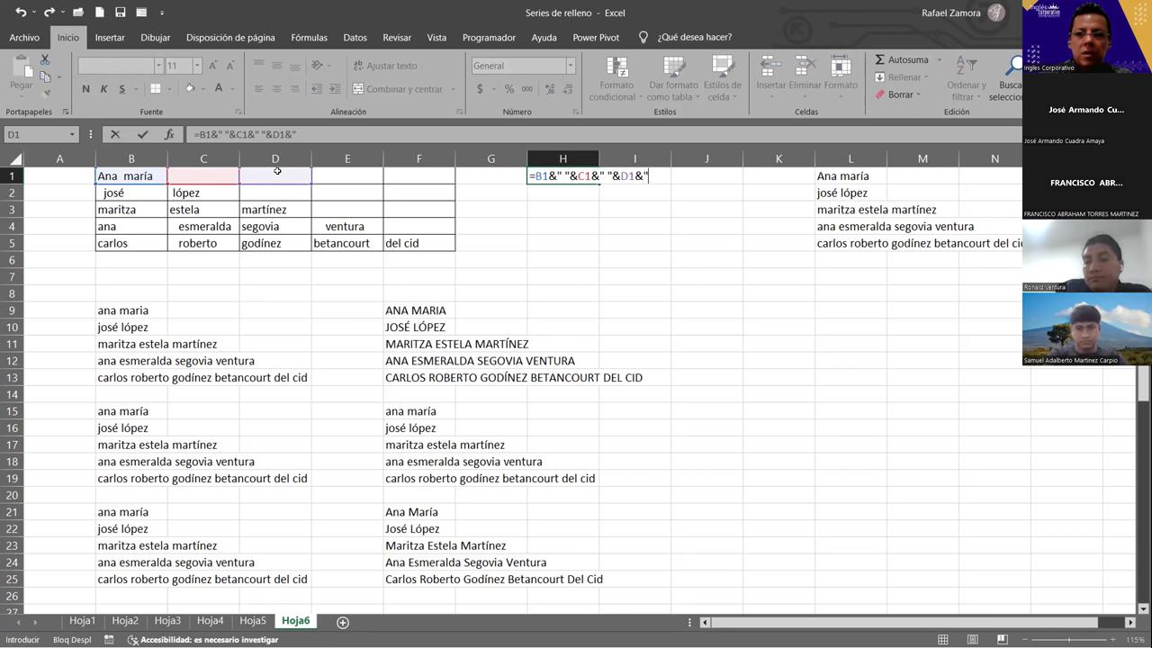
{"action": "type", "text": "\" \"&"}
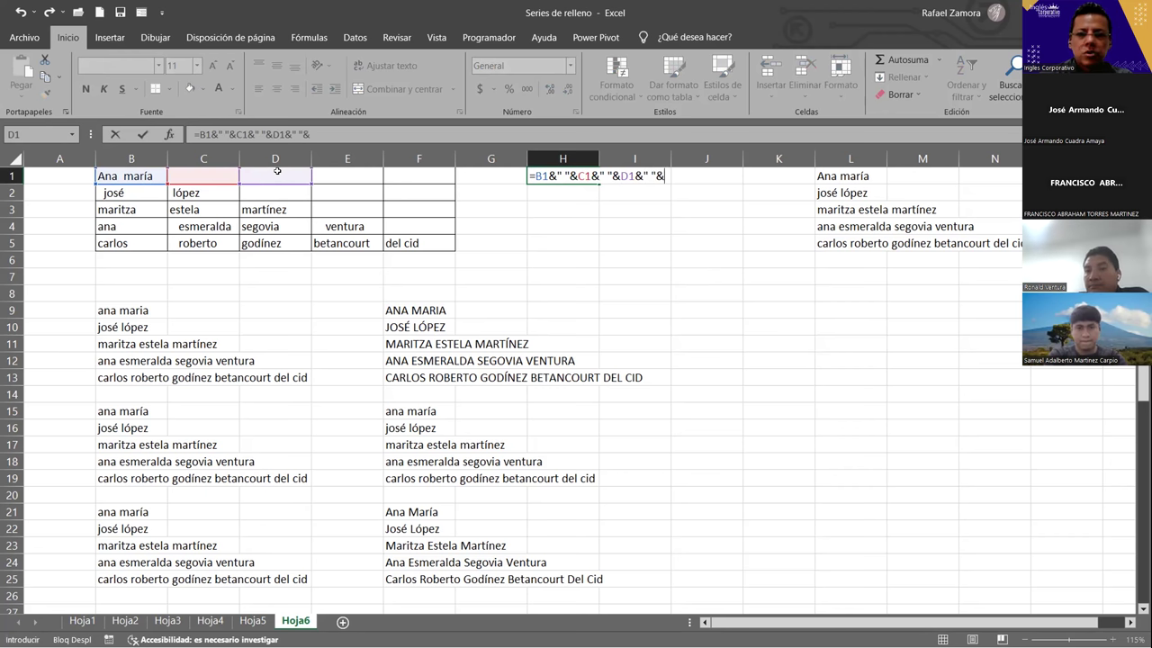
{"action": "left_click", "coordinate": [351, 176]}
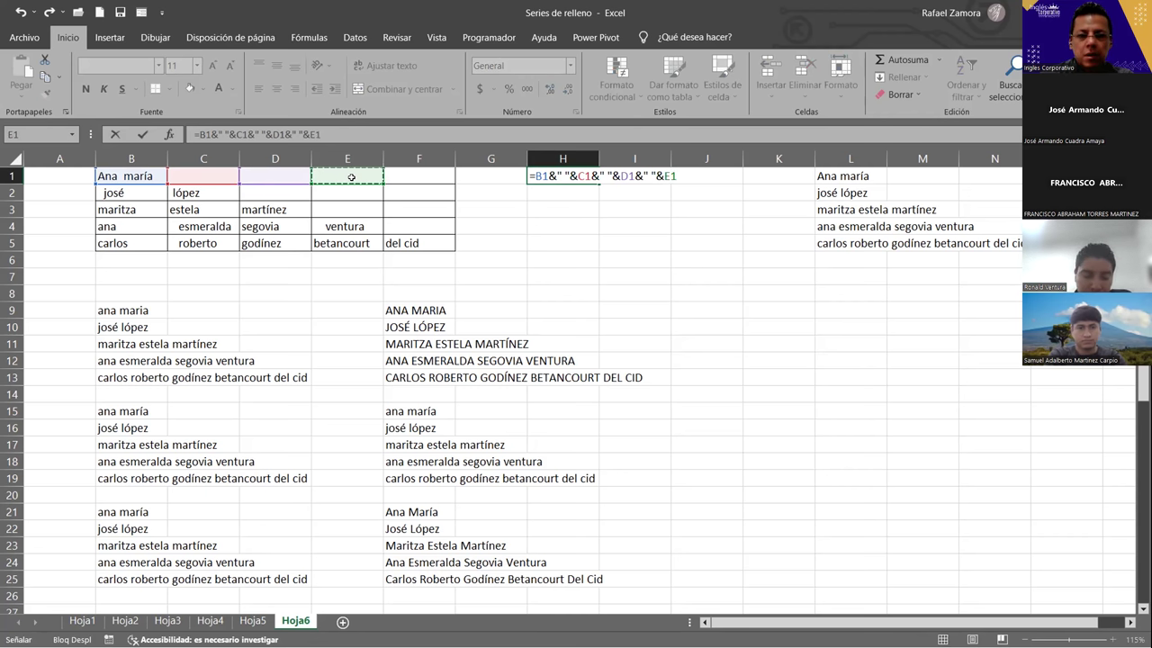
{"action": "type", "text": "&\""}
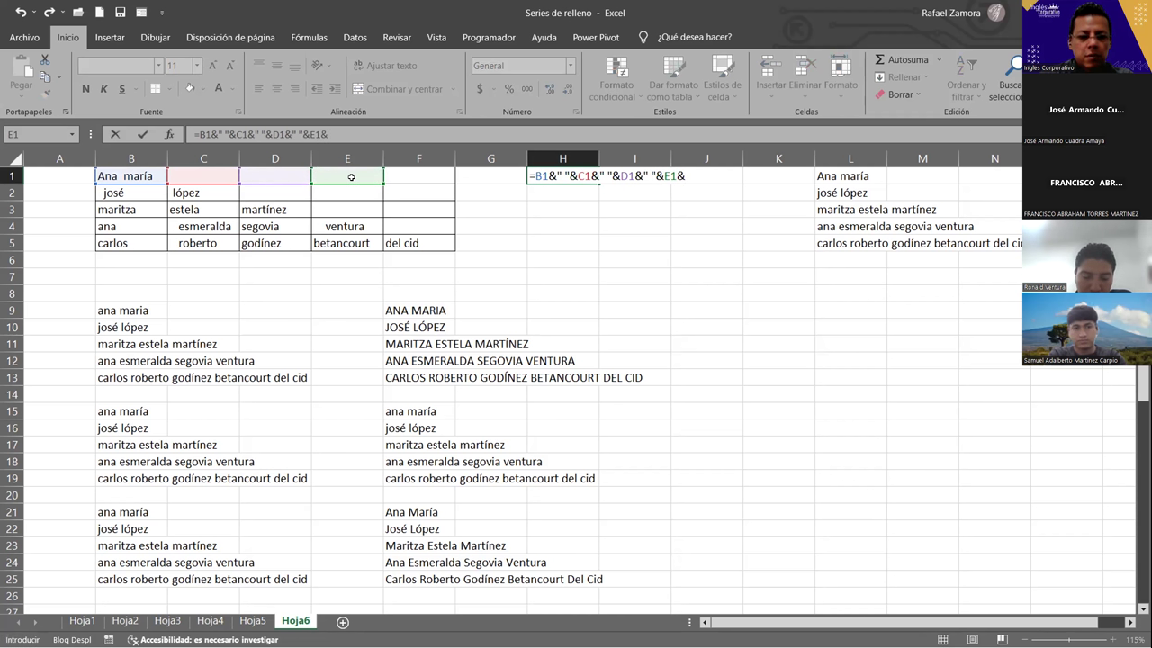
{"action": "type", "text": " \""}
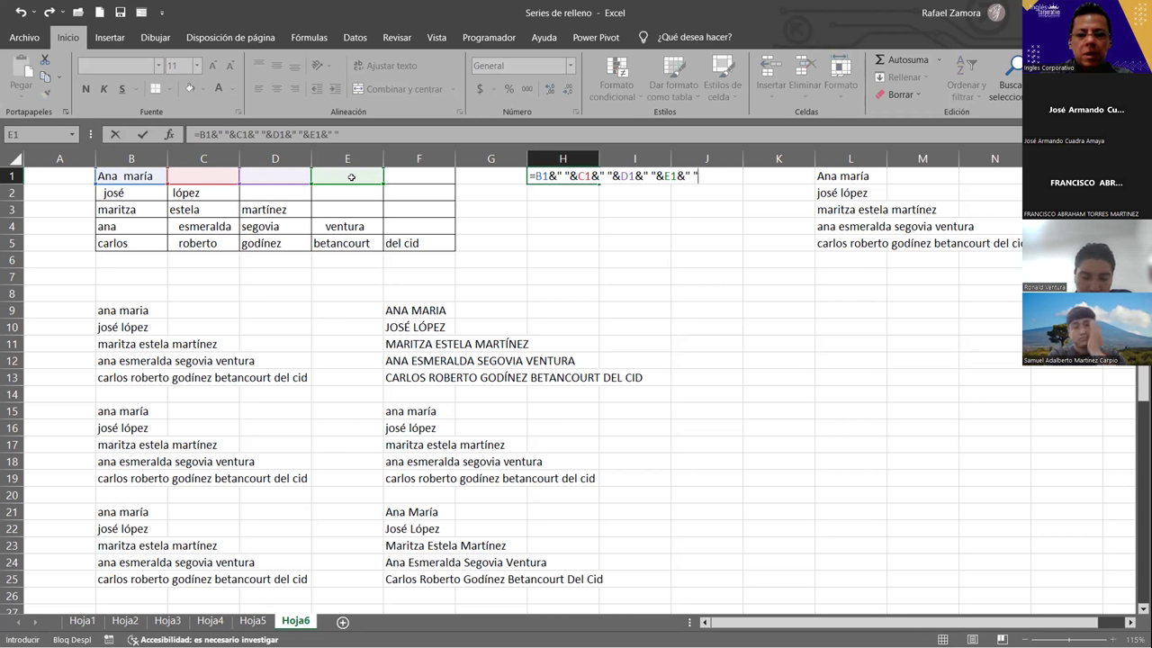
{"action": "type", "text": "&"}
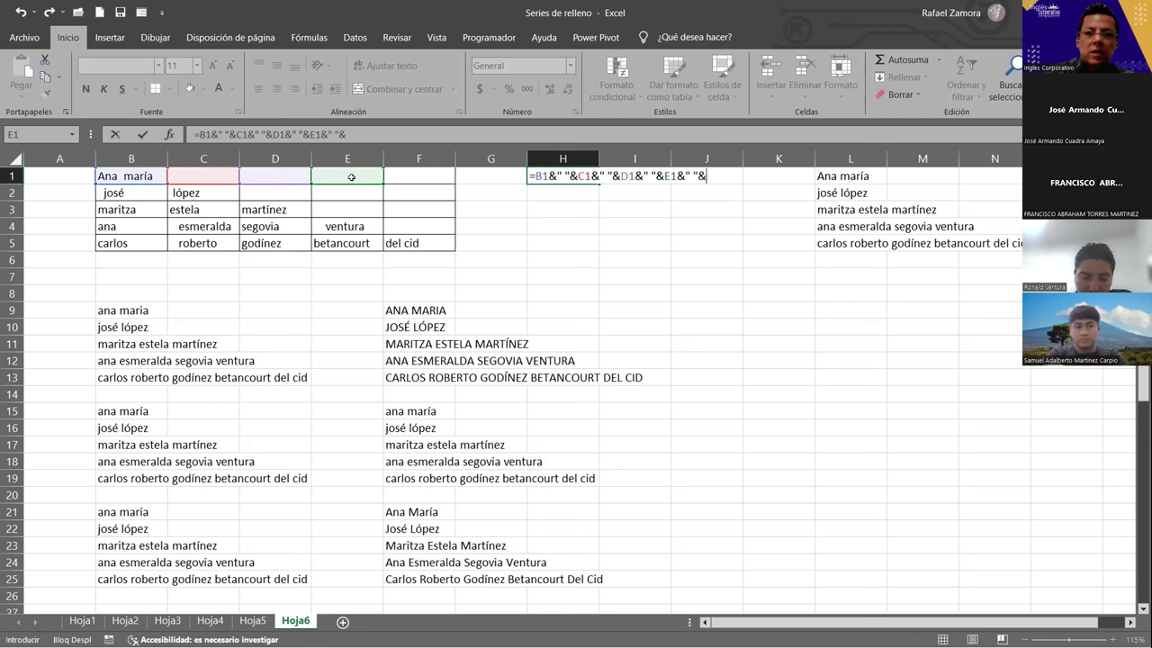
{"action": "left_click", "coordinate": [416, 178]}
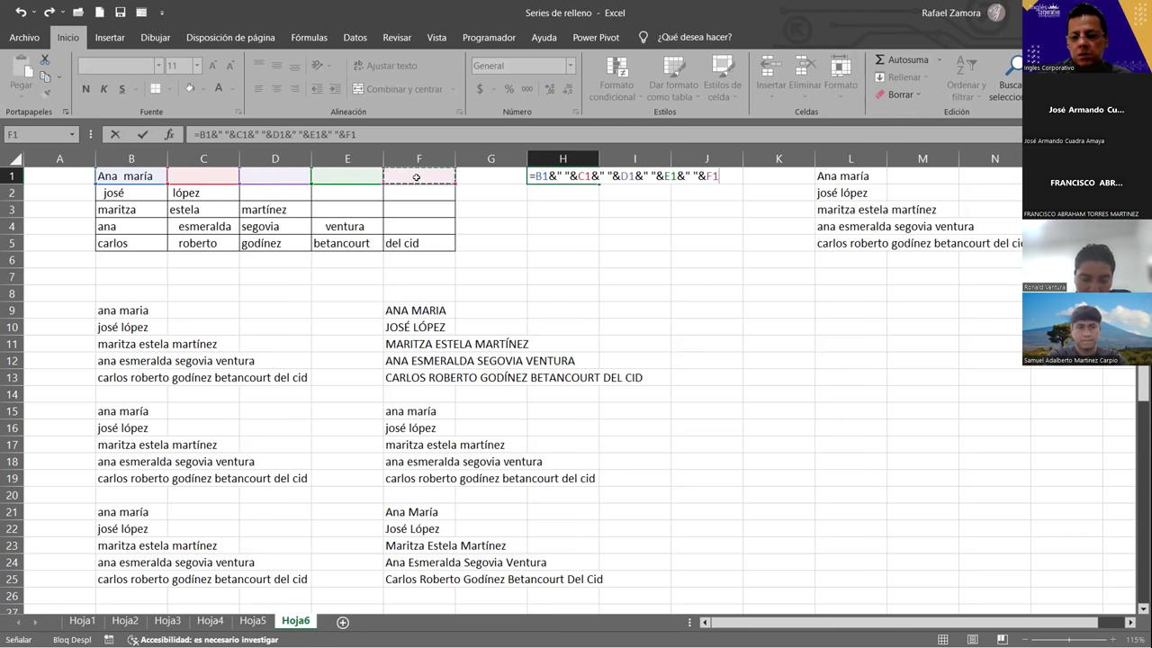
{"action": "key", "text": "Return"}
Step: Fill the joining formula from H1 down to H5 and compare it with the reference name in L1
{"action": "left_click", "coordinate": [546, 175]}
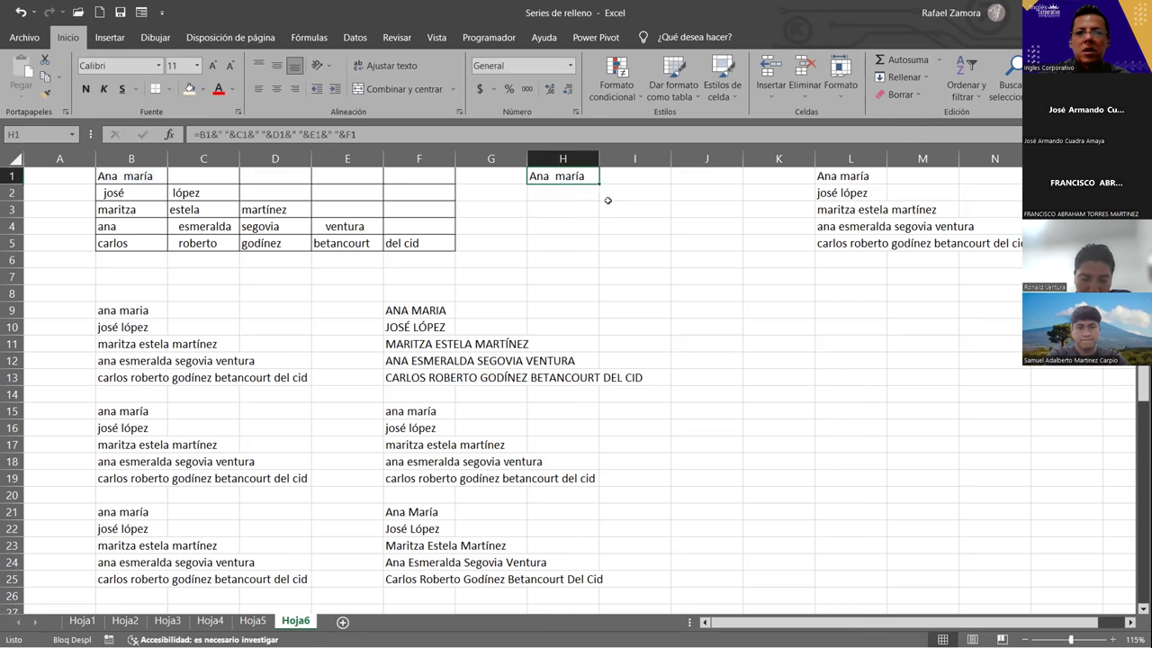
{"action": "left_click_drag", "start_coordinate": [599, 178], "coordinate": [592, 254]}
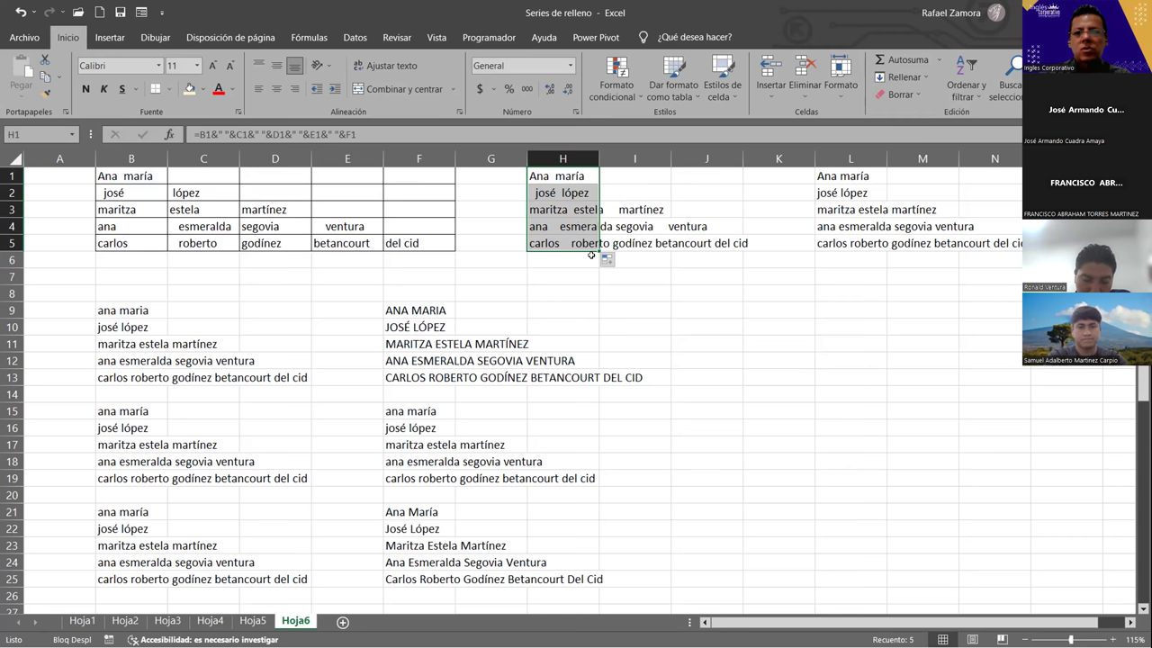
{"action": "left_click", "coordinate": [832, 180]}
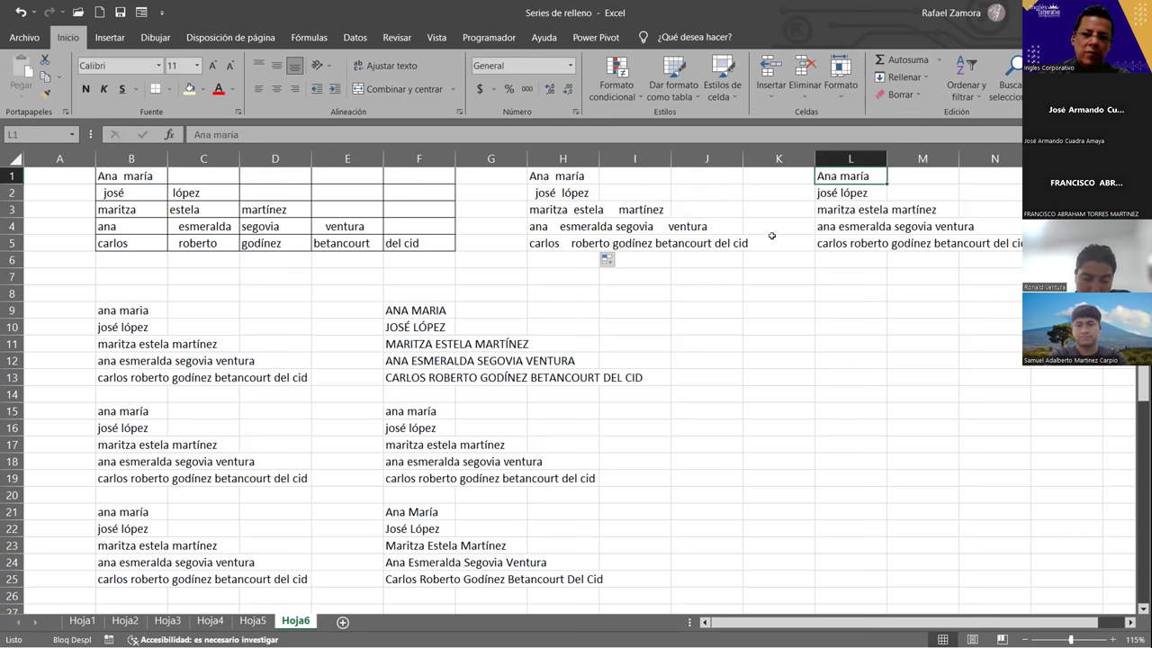
{"action": "left_click", "coordinate": [565, 173]}
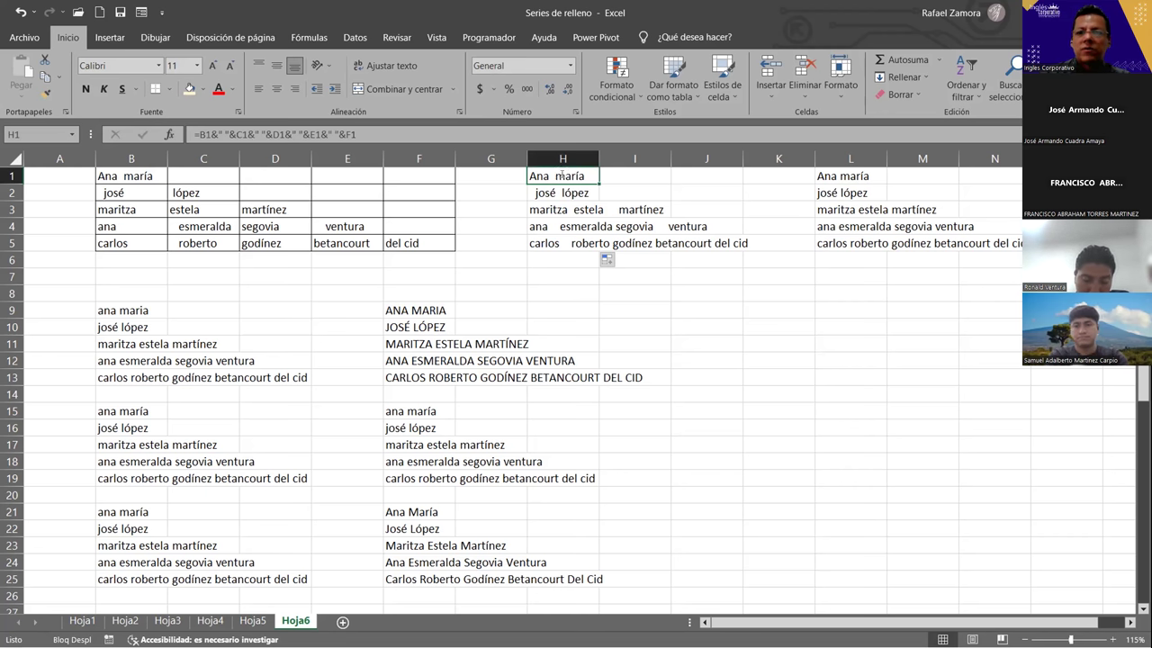
Step: Wrap H1's join formula in ESPACIOS so the words have single spaces
{"action": "double_click", "coordinate": [560, 176]}
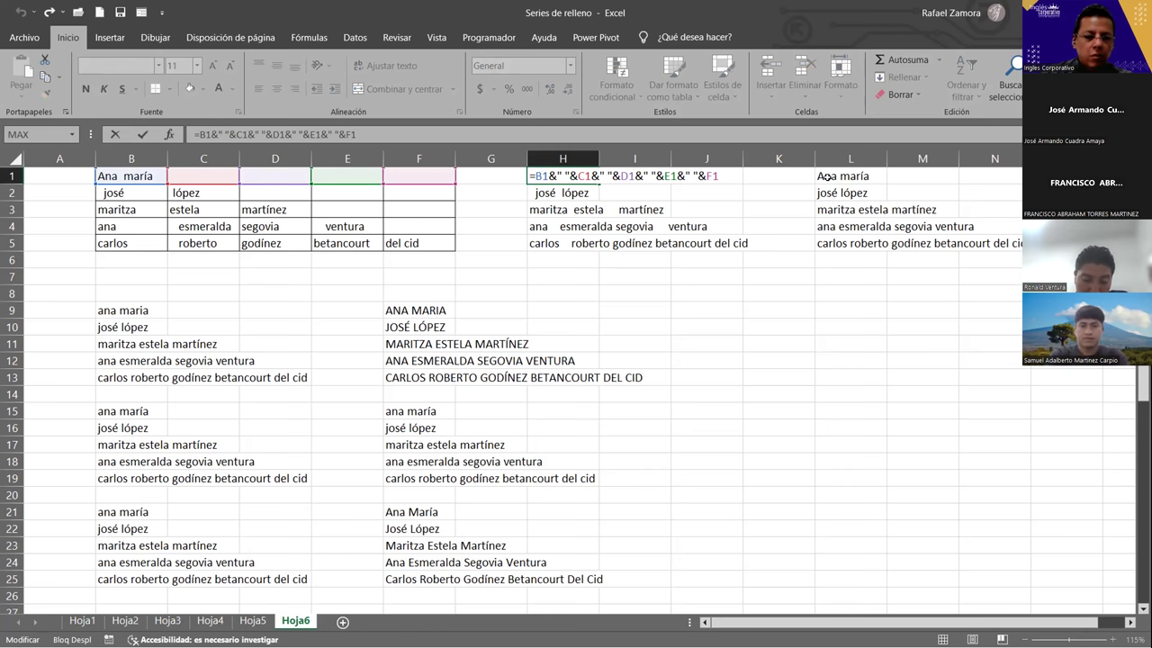
{"action": "type", "text": "esp"}
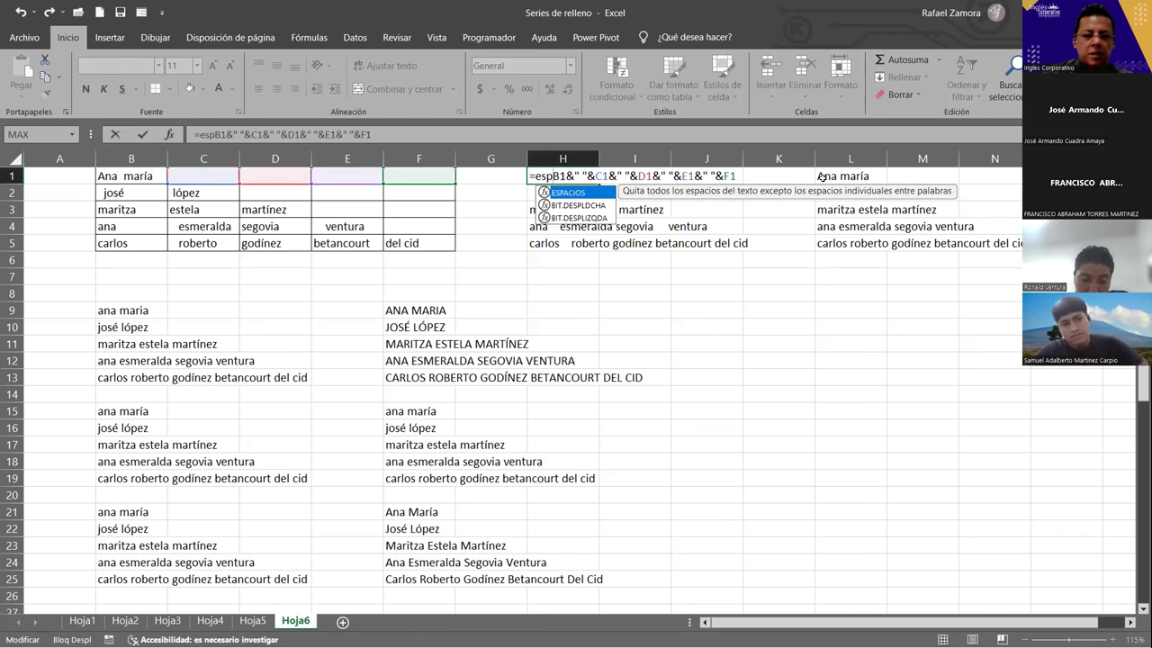
{"action": "key", "text": "Tab"}
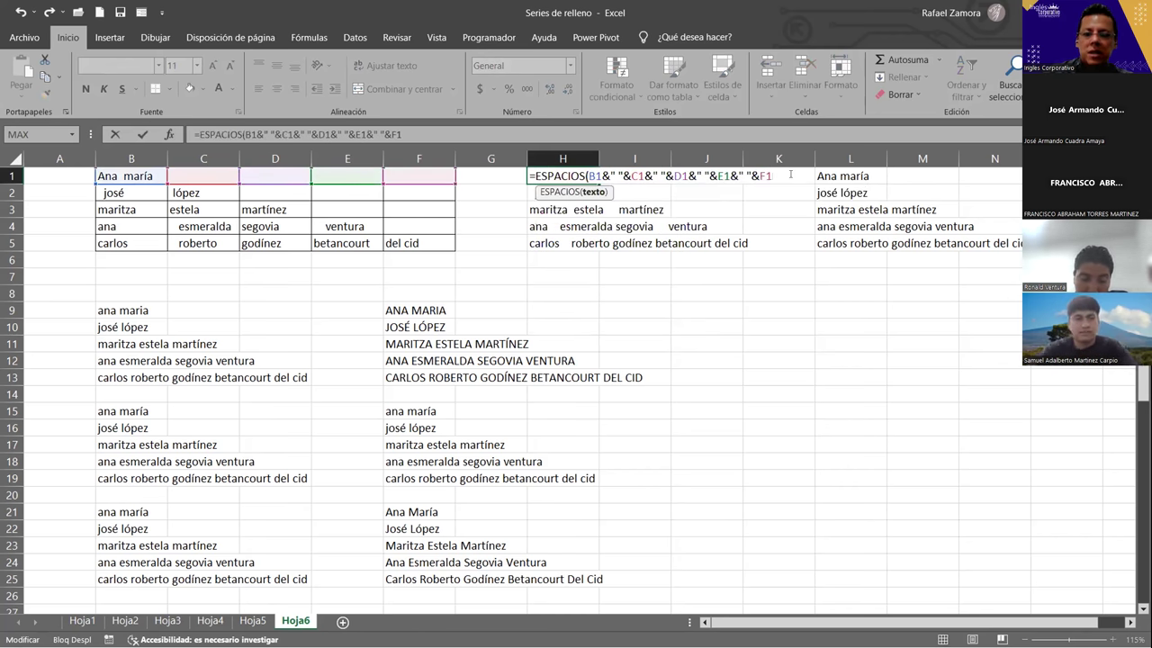
{"action": "left_click", "coordinate": [790, 176]}
{"action": "type", "text": ")"}
{"action": "key", "text": "Return"}
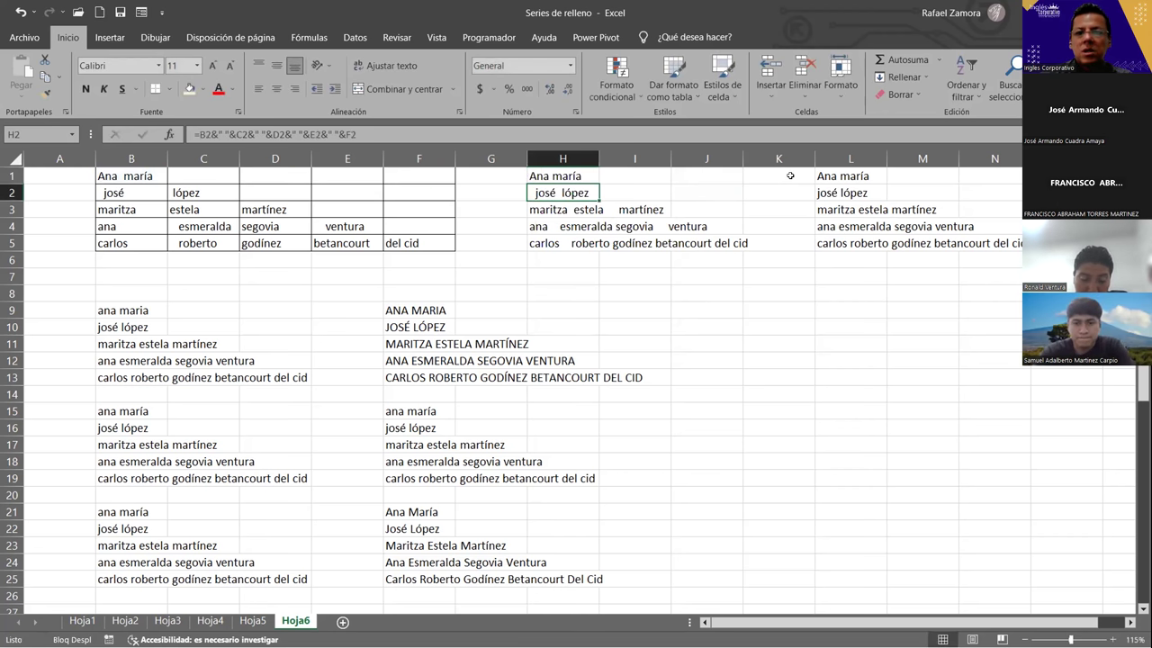
Step: Fill the ESPACIOS formula down through H5 and check it against the reference names in L1:L5
{"action": "left_click", "coordinate": [583, 175]}
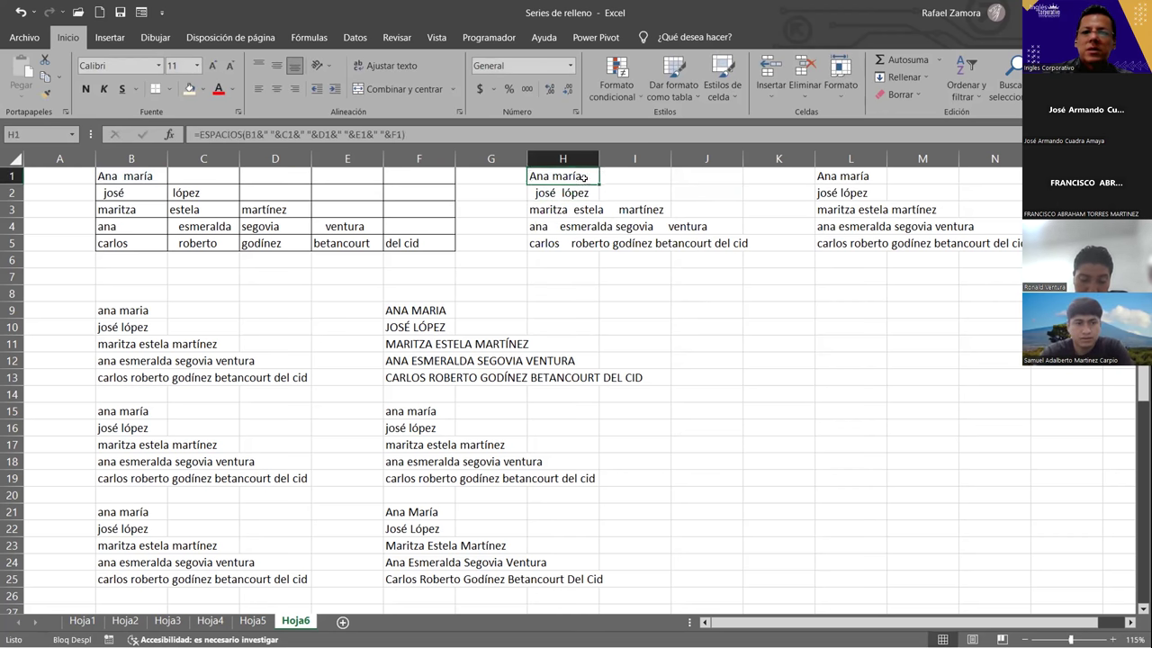
{"action": "left_click_drag", "start_coordinate": [599, 182], "coordinate": [589, 239]}
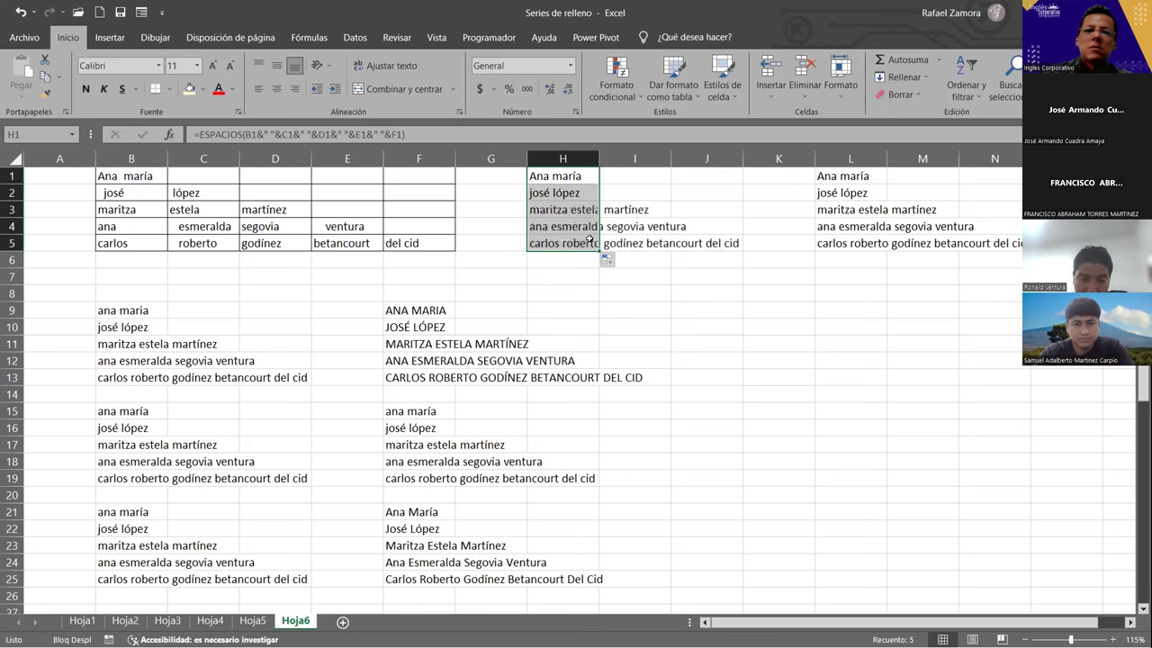
{"action": "left_click", "coordinate": [756, 310]}
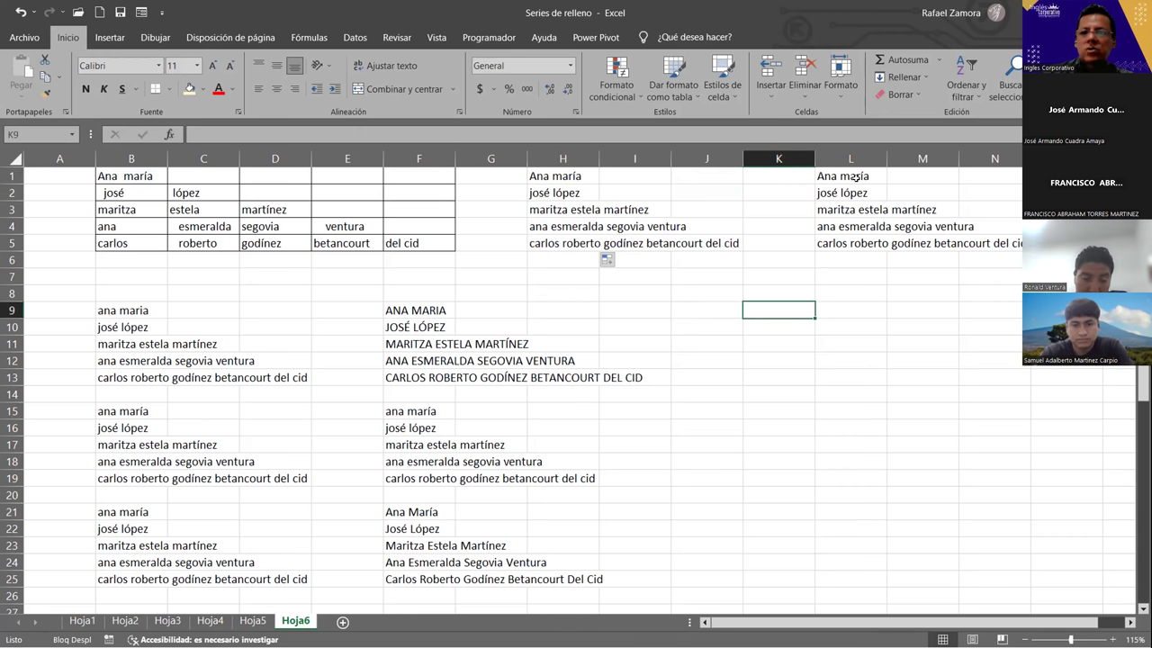
{"action": "left_click", "coordinate": [856, 179]}
{"action": "key", "text": "ctrl+v"}
{"action": "left_click", "coordinate": [773, 349]}
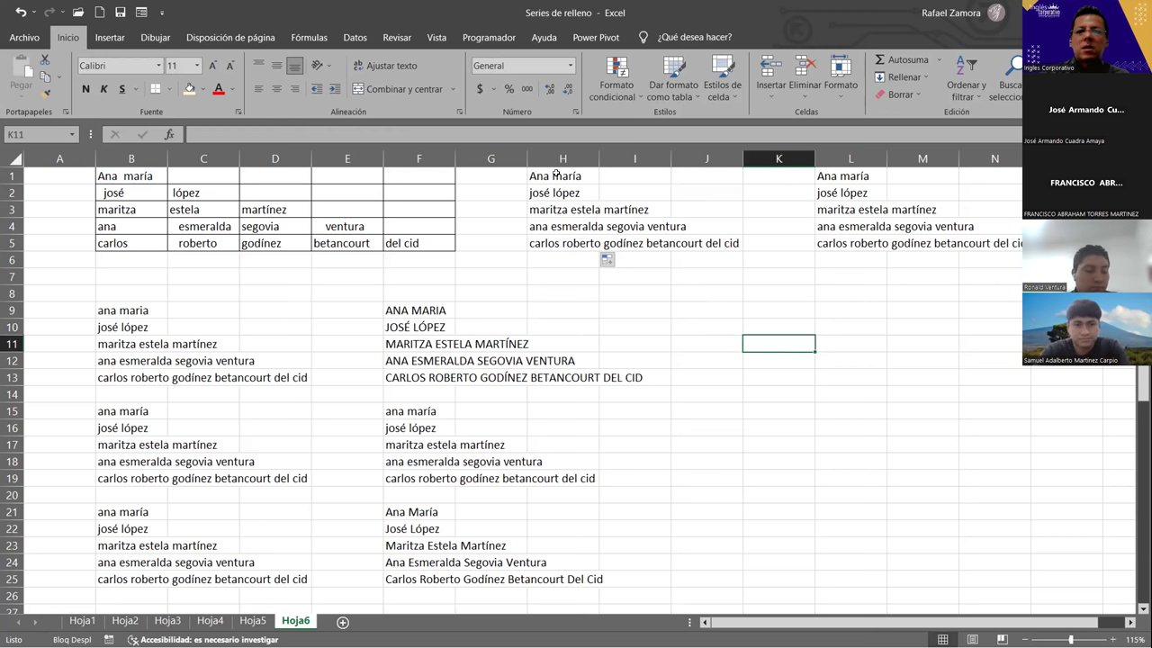
Step: Wrap H1's trimmed join in NOMPROPIO to capitalise each name
{"action": "double_click", "coordinate": [555, 175]}
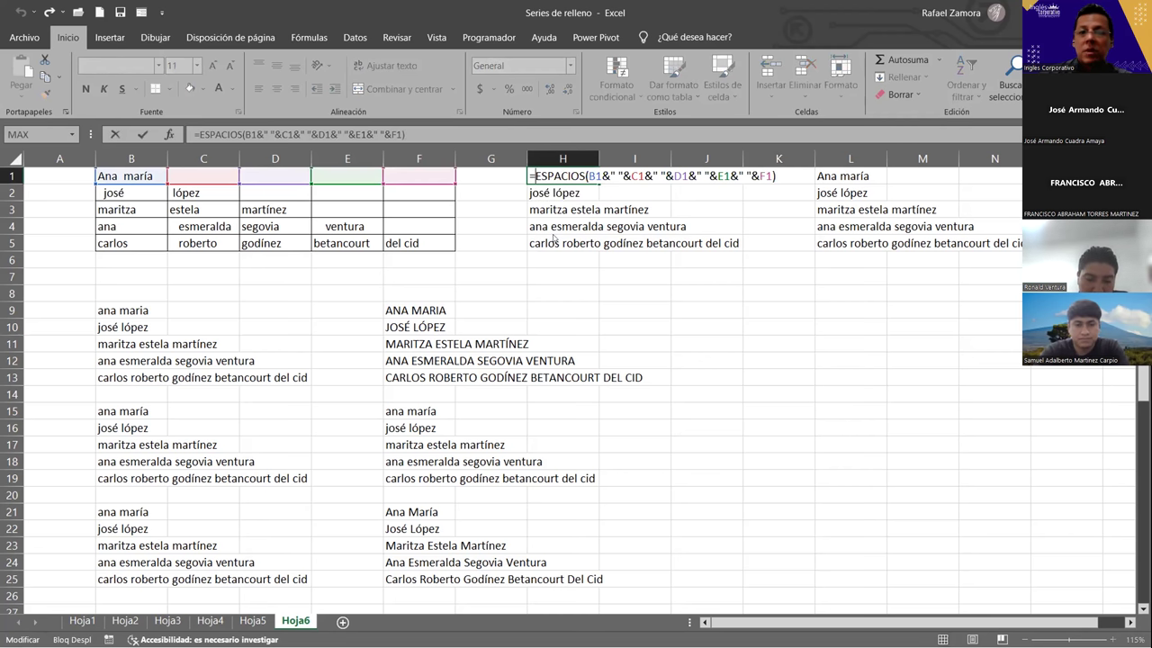
{"action": "type", "text": "nom"}
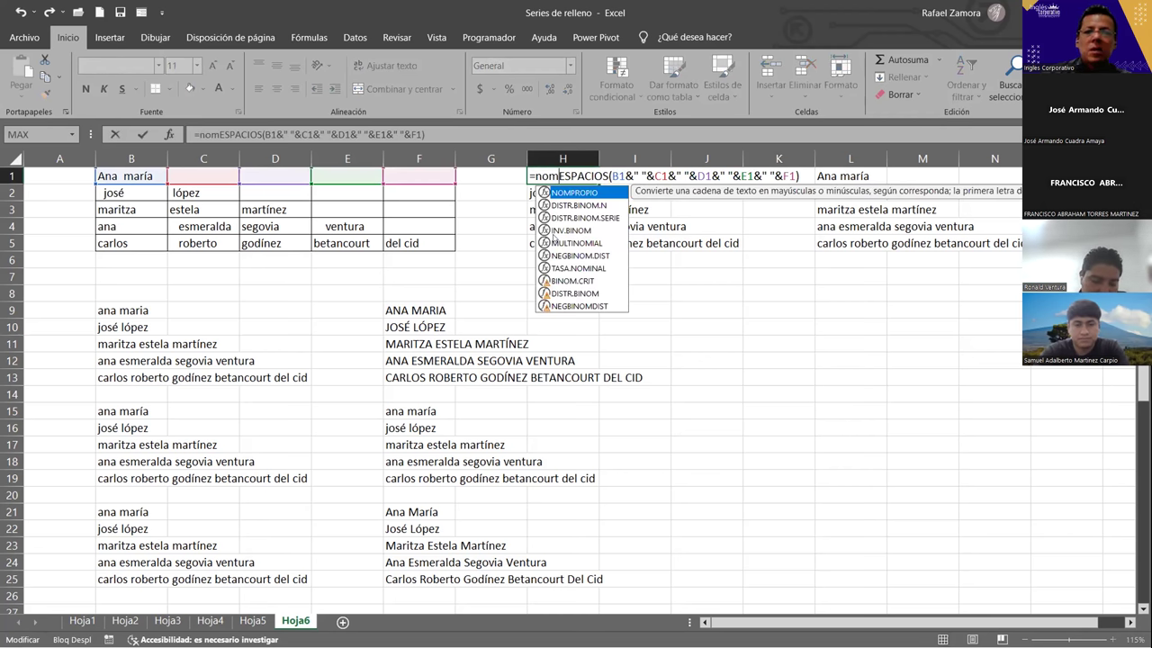
{"action": "key", "text": "Tab"}
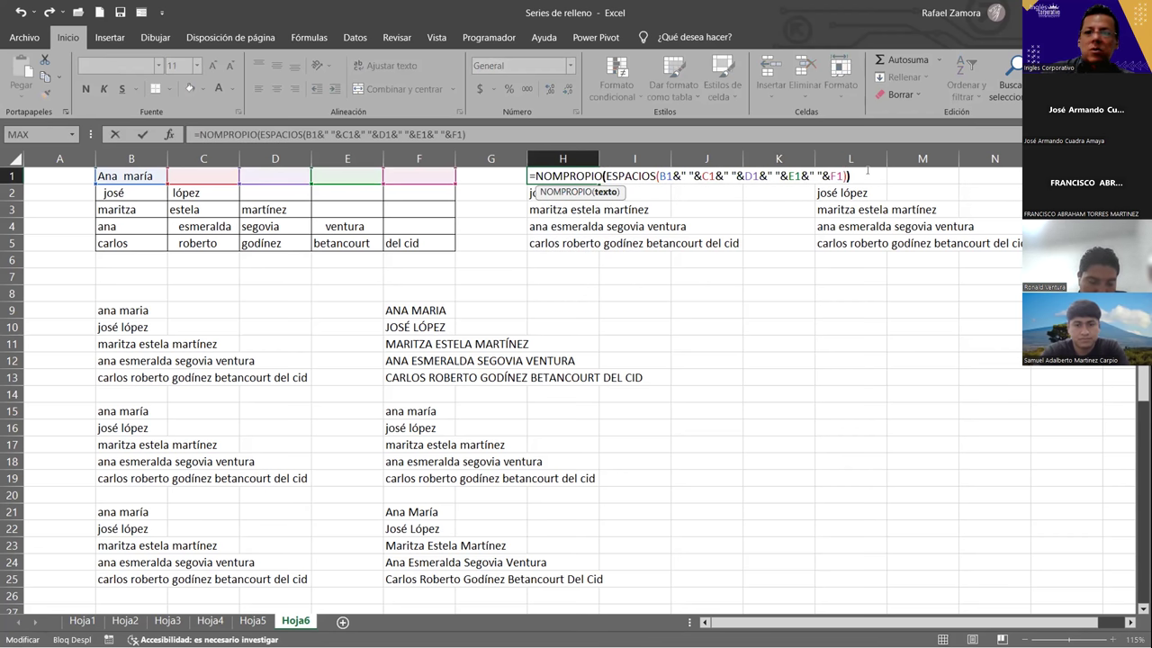
{"action": "type", "text": ")"}
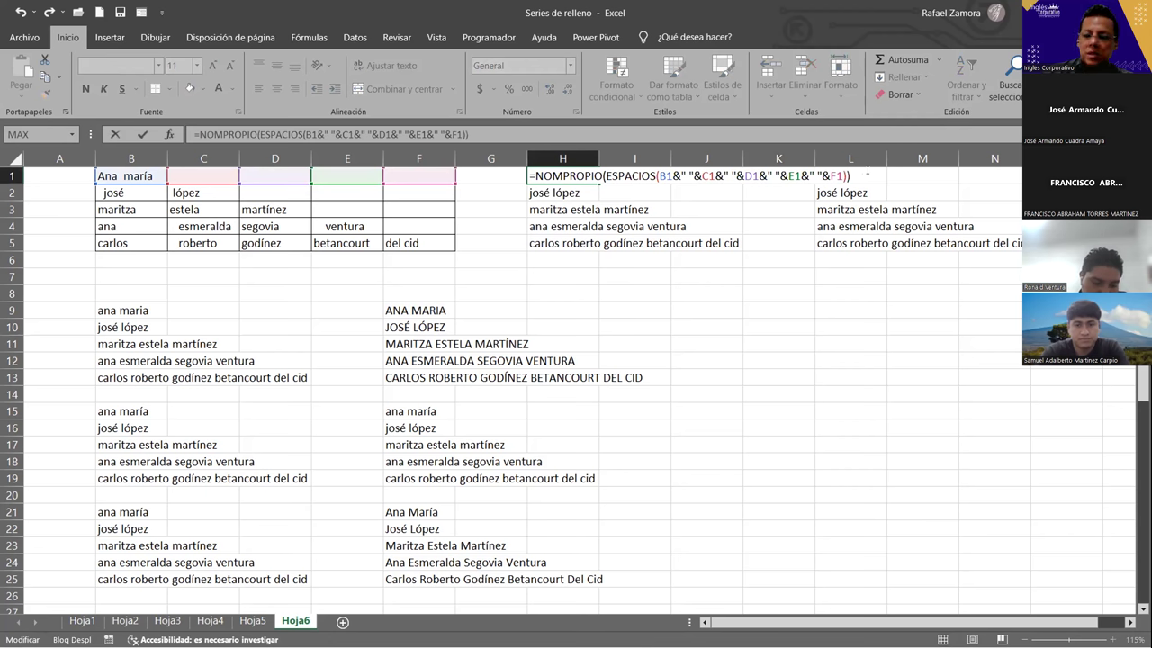
{"action": "key", "text": "Return"}
{"action": "key", "text": "Return"}
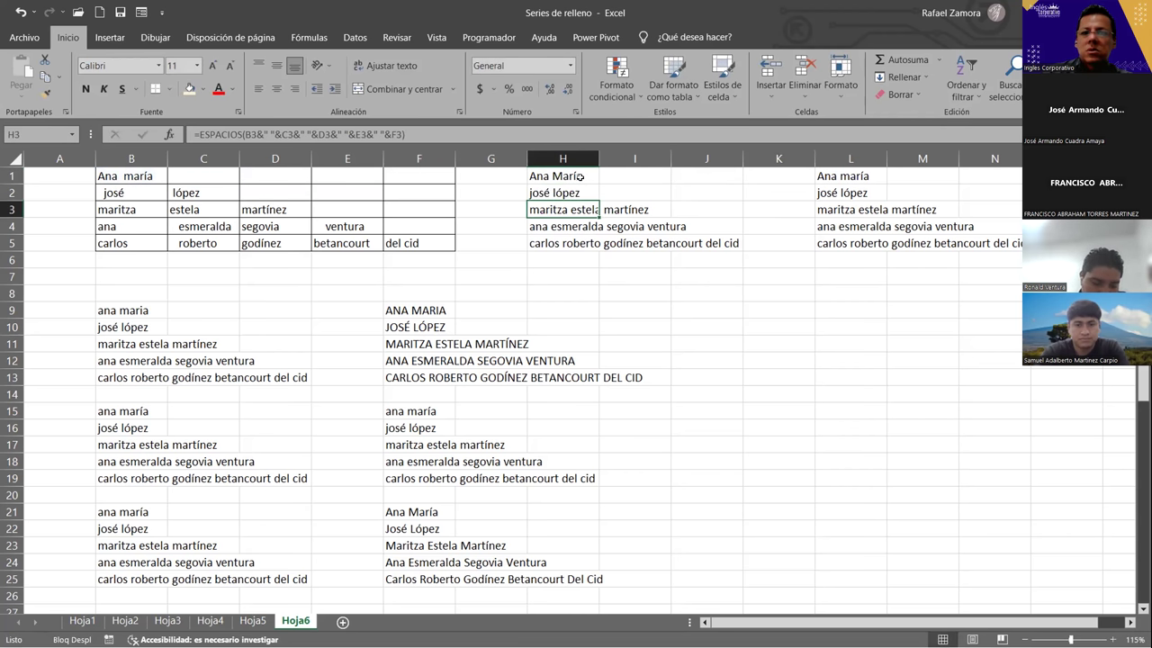
Step: Copy the NOMPROPIO formula into H1:H5 and compare with the reference names in L1:L5
{"action": "left_click", "coordinate": [580, 177]}
{"action": "key", "text": "ctrl+c"}
{"action": "left_click_drag", "start_coordinate": [562, 176], "coordinate": [563, 243]}
{"action": "key", "text": "ctrl+v"}
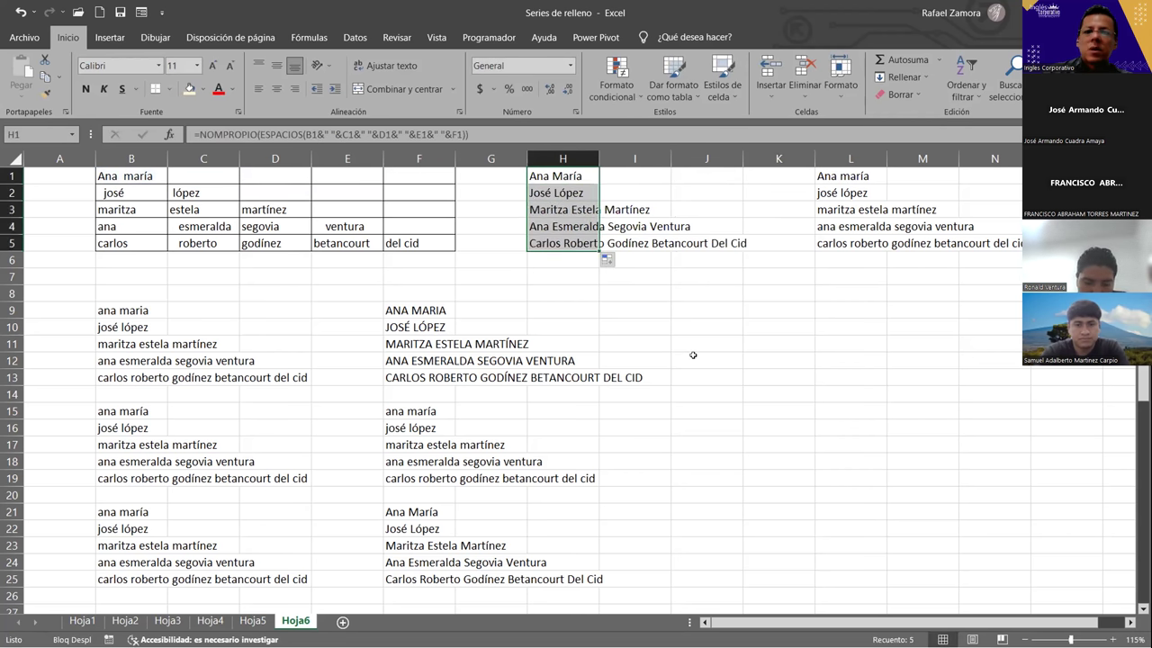
{"action": "left_click", "coordinate": [688, 355]}
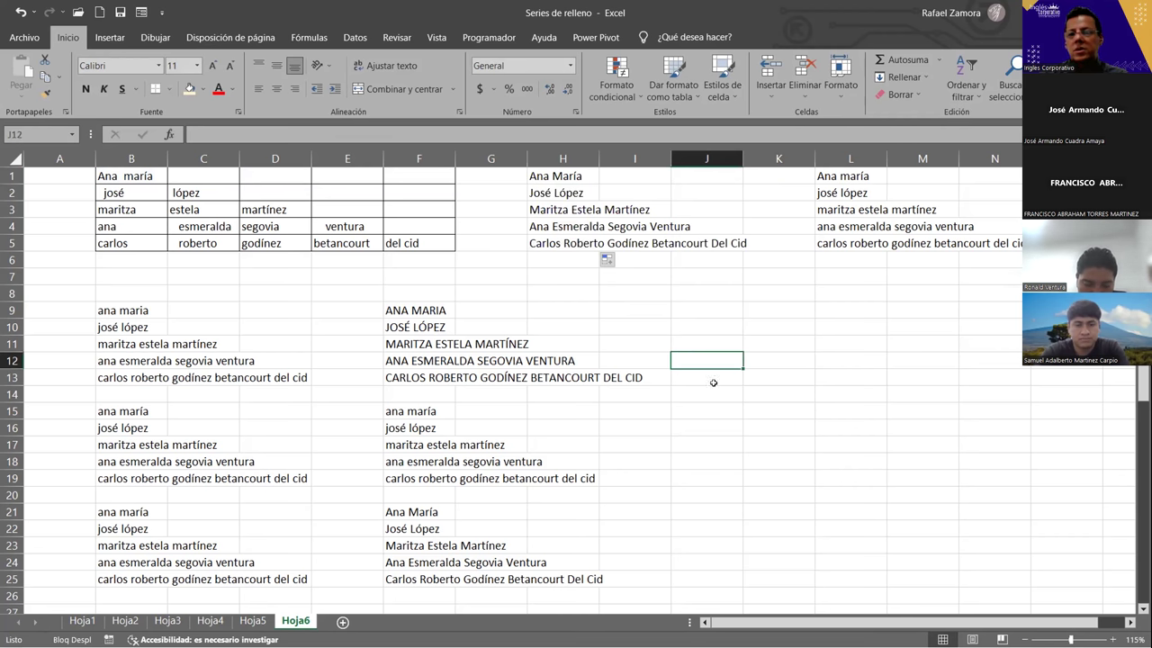
{"action": "left_click", "coordinate": [702, 388]}
{"action": "left_click_drag", "start_coordinate": [824, 174], "coordinate": [842, 245]}
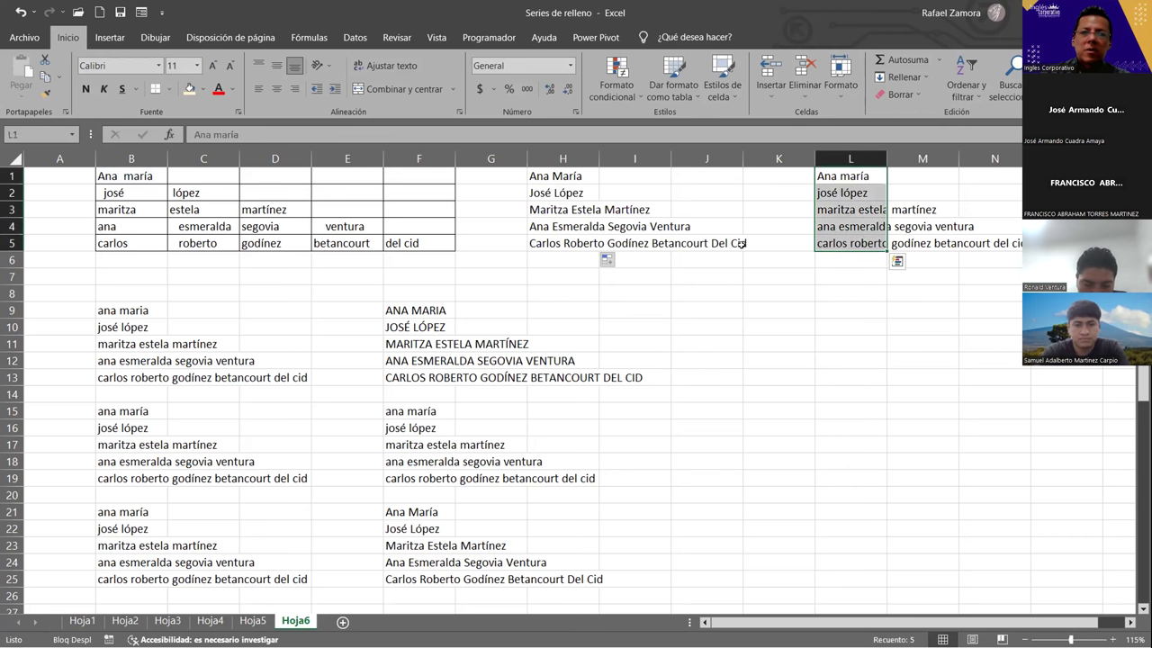
{"action": "left_click_drag", "start_coordinate": [380, 508], "coordinate": [402, 592]}
{"action": "left_click", "coordinate": [615, 327]}
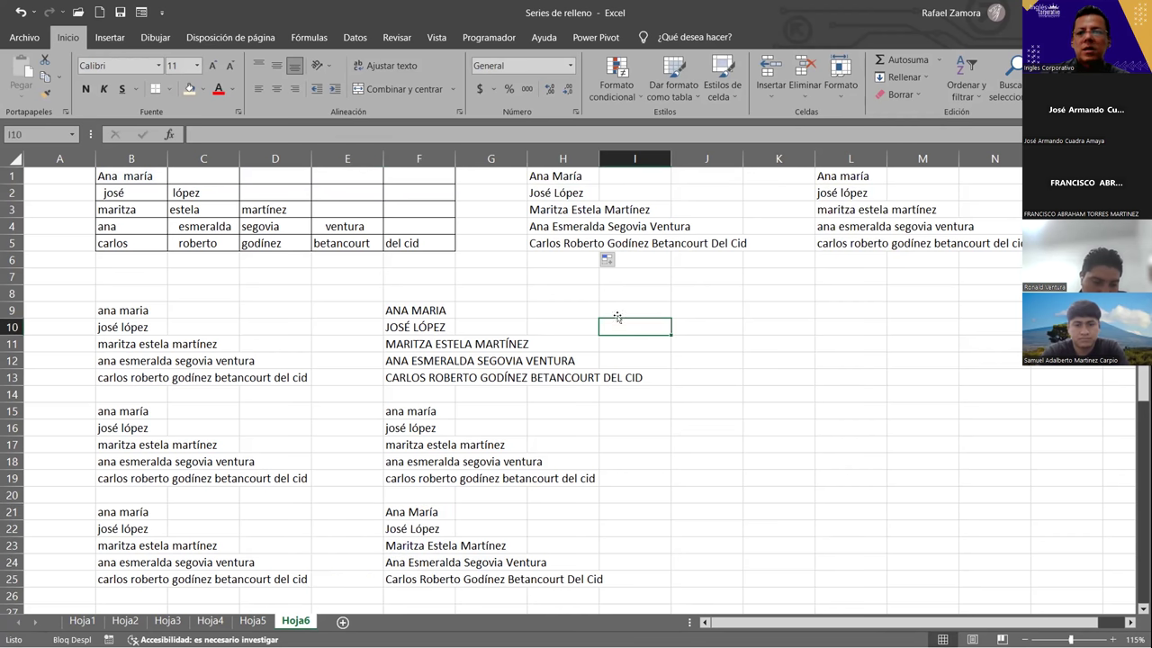
{"action": "left_click", "coordinate": [746, 364]}
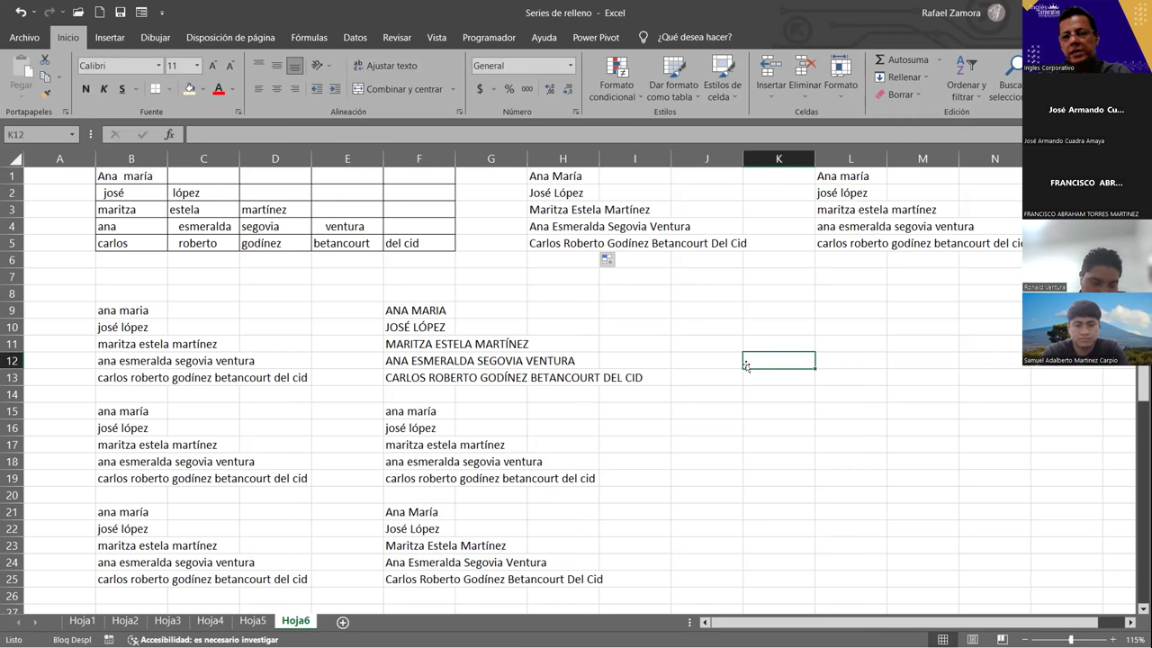
{"action": "left_click", "coordinate": [703, 410]}
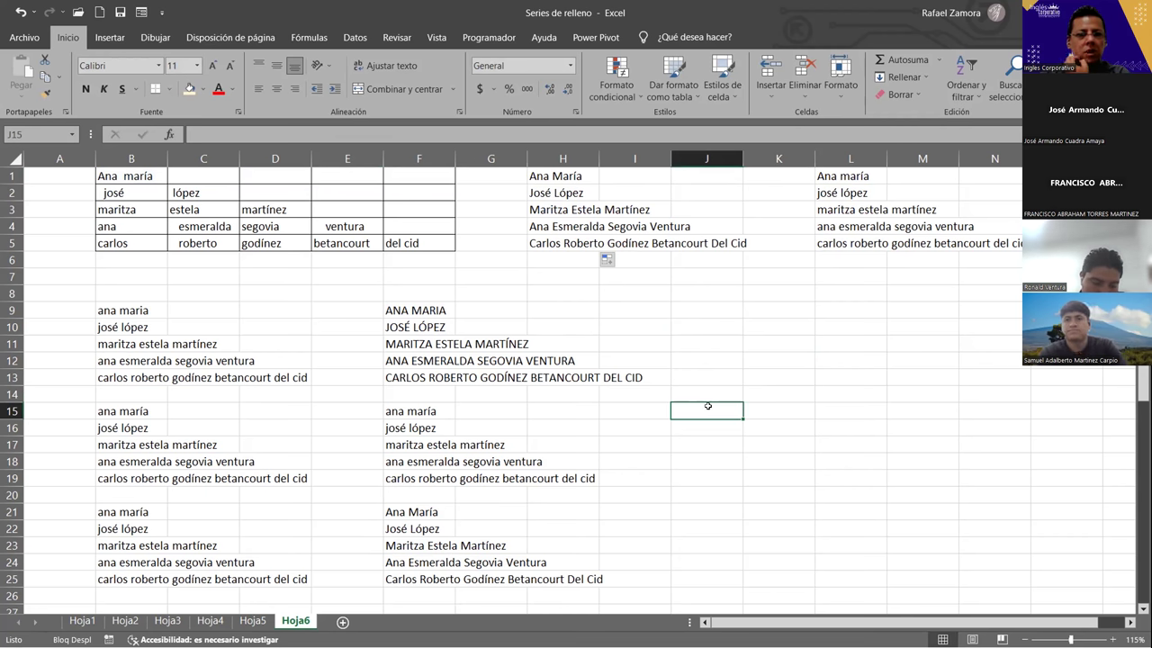
{"action": "left_click_drag", "start_coordinate": [149, 310], "coordinate": [144, 378]}
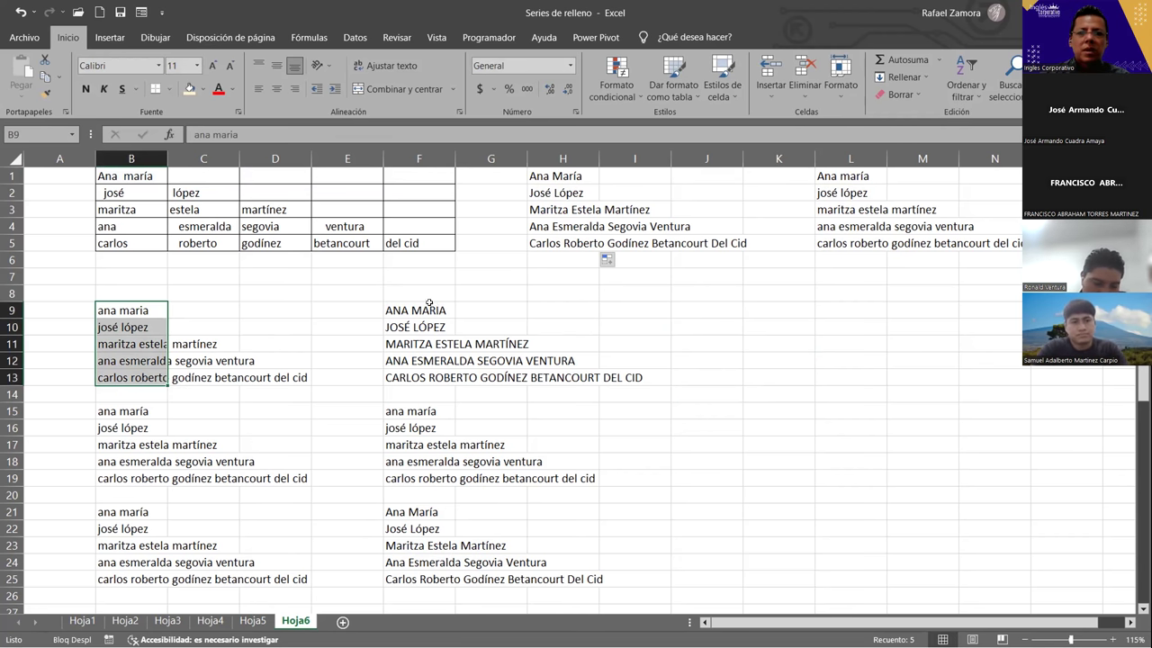
{"action": "left_click_drag", "start_coordinate": [435, 311], "coordinate": [440, 364]}
{"action": "left_click", "coordinate": [553, 406]}
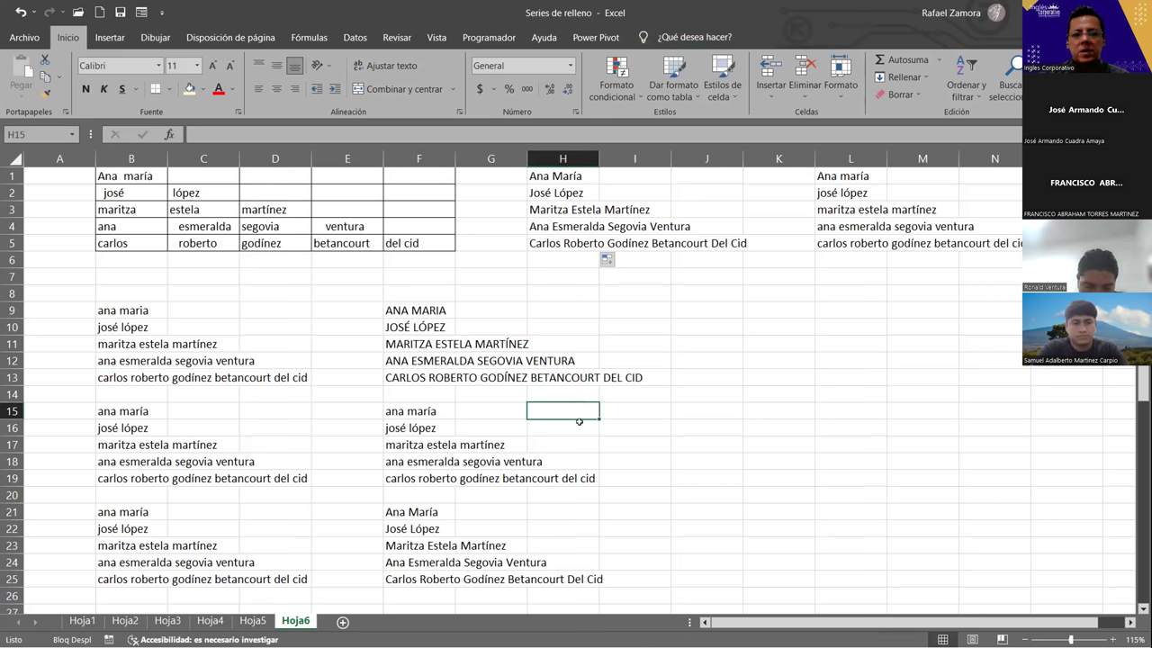
{"action": "left_click", "coordinate": [564, 175]}
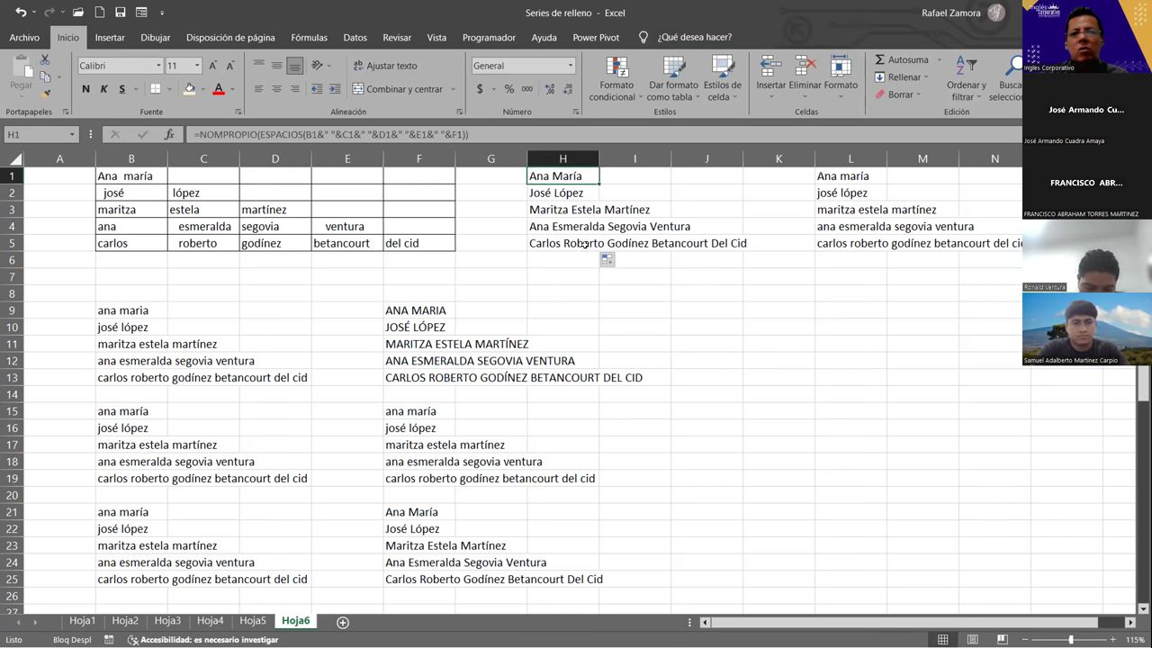
{"action": "left_click", "coordinate": [841, 447]}
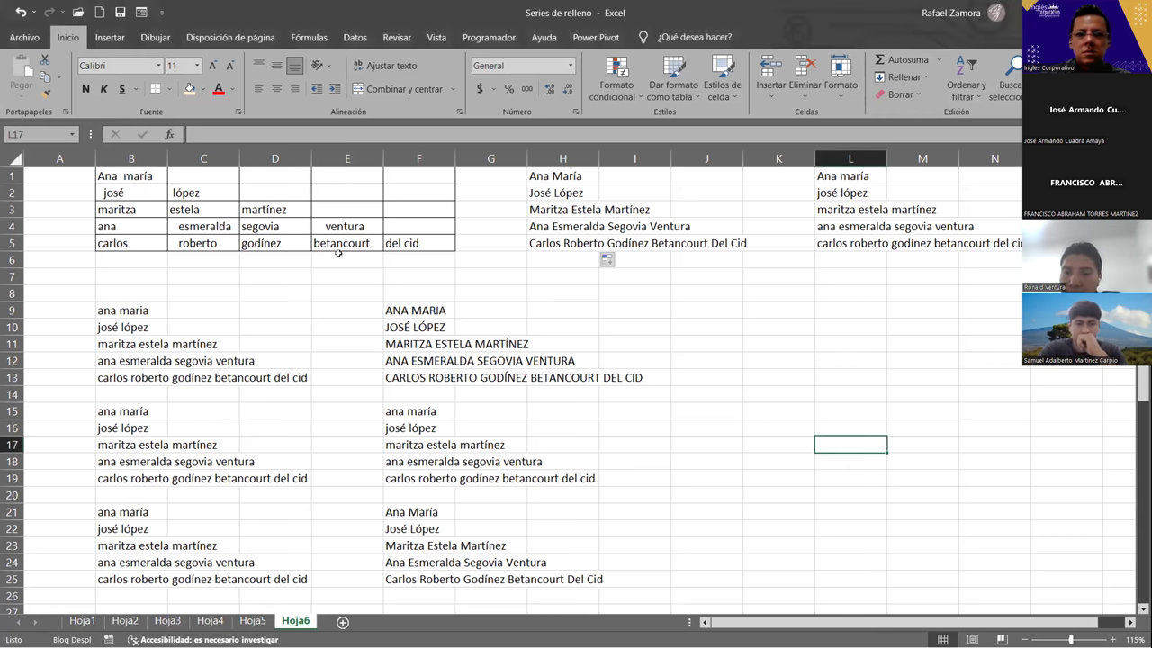
{"action": "left_click", "coordinate": [752, 374]}
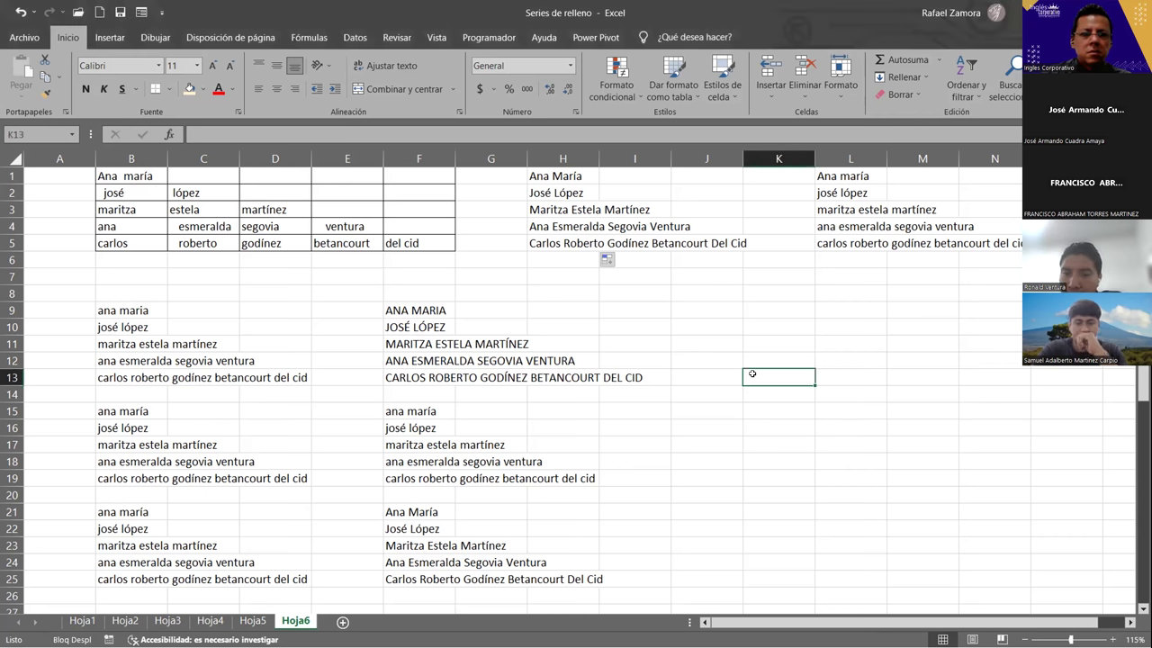
{"action": "left_click", "coordinate": [731, 325]}
{"action": "left_click", "coordinate": [746, 406]}
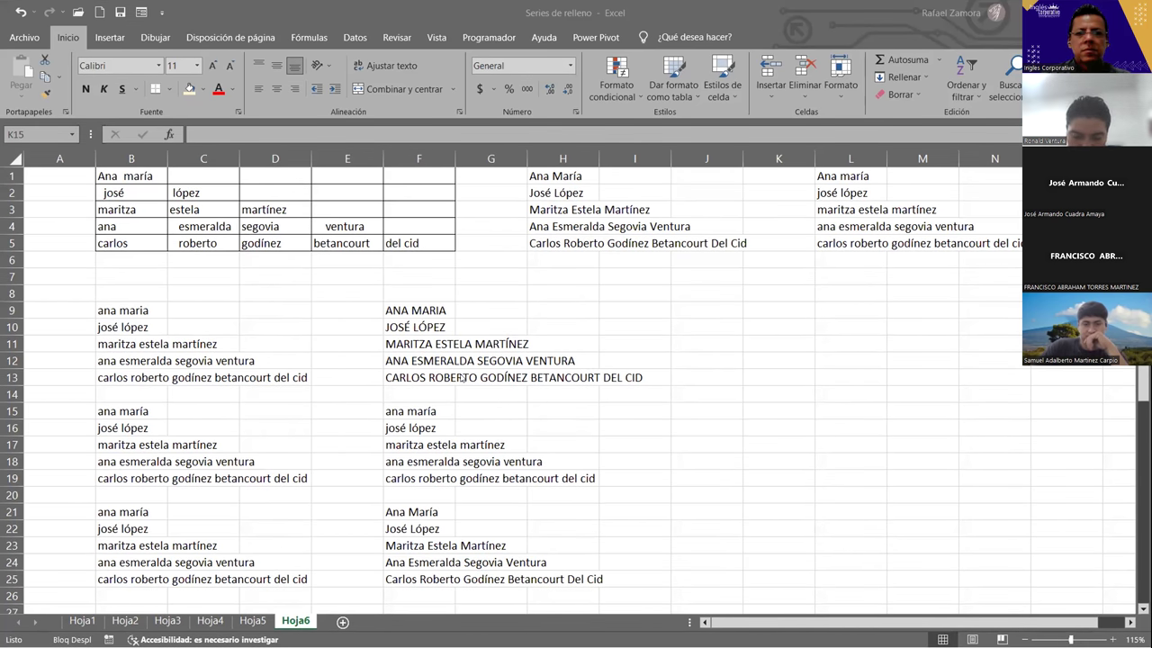
Step: Switch to the Lista de Validación de Datos workbook, select the cell beside Números enteros, and show the Datos ribbon
{"action": "key", "text": "alt+Tab"}
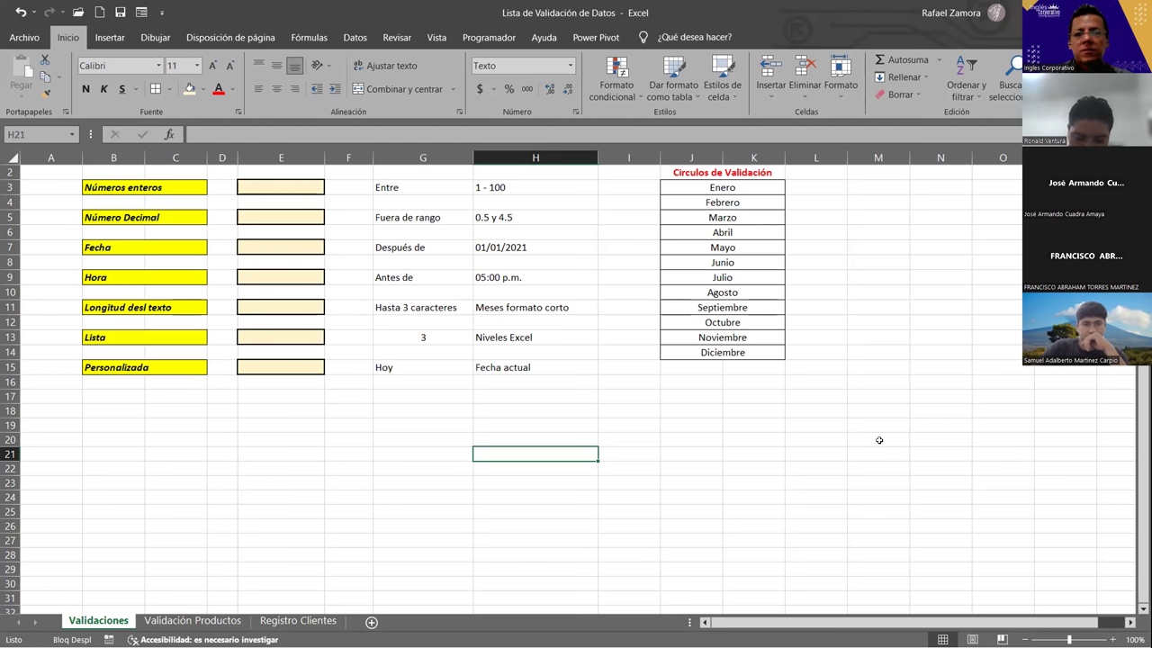
{"action": "scroll", "coordinate": [34, 202], "scroll_direction": "up", "scroll_amount": 2, "text": "ctrl"}
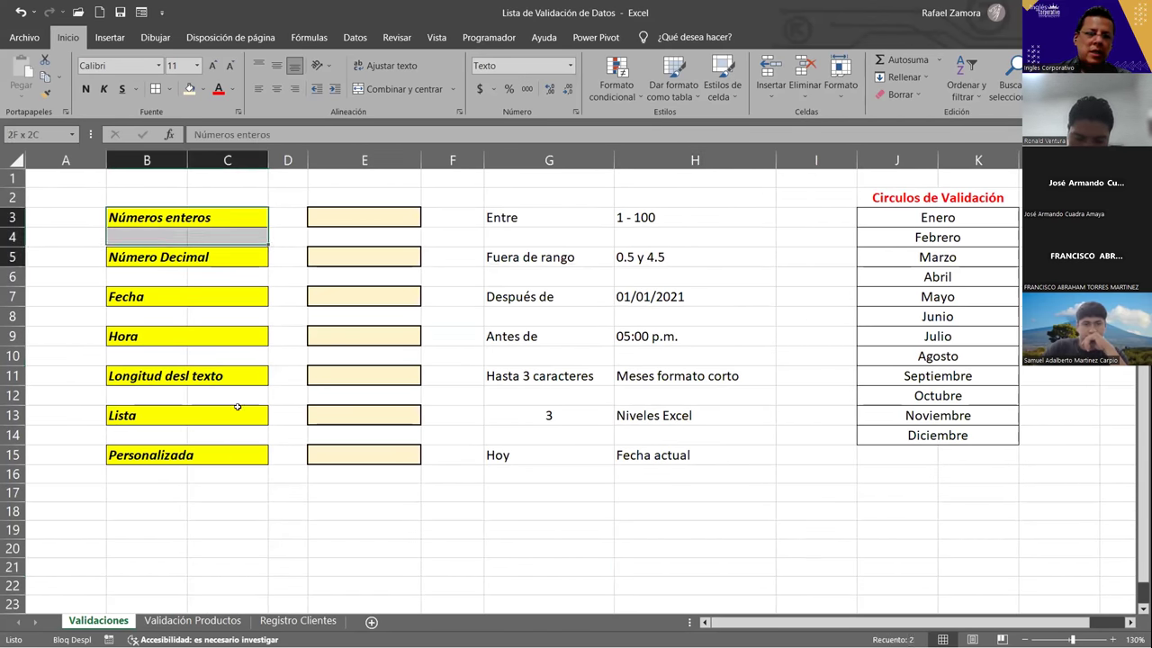
{"action": "left_click_drag", "start_coordinate": [253, 211], "coordinate": [226, 451]}
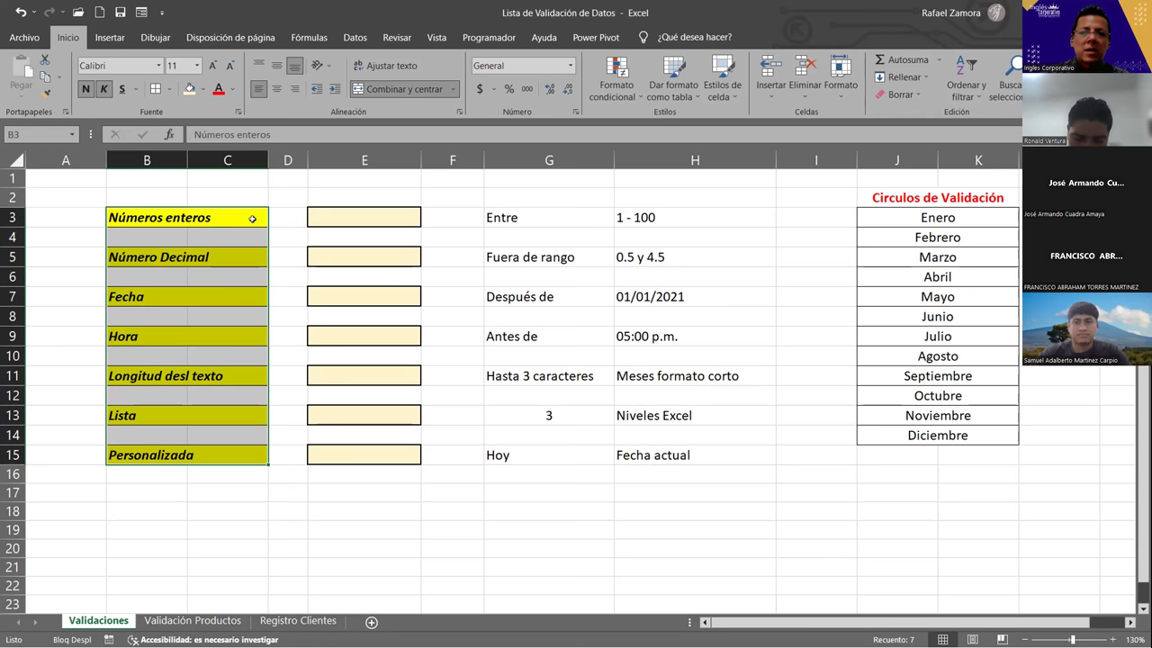
{"action": "left_click", "coordinate": [252, 218]}
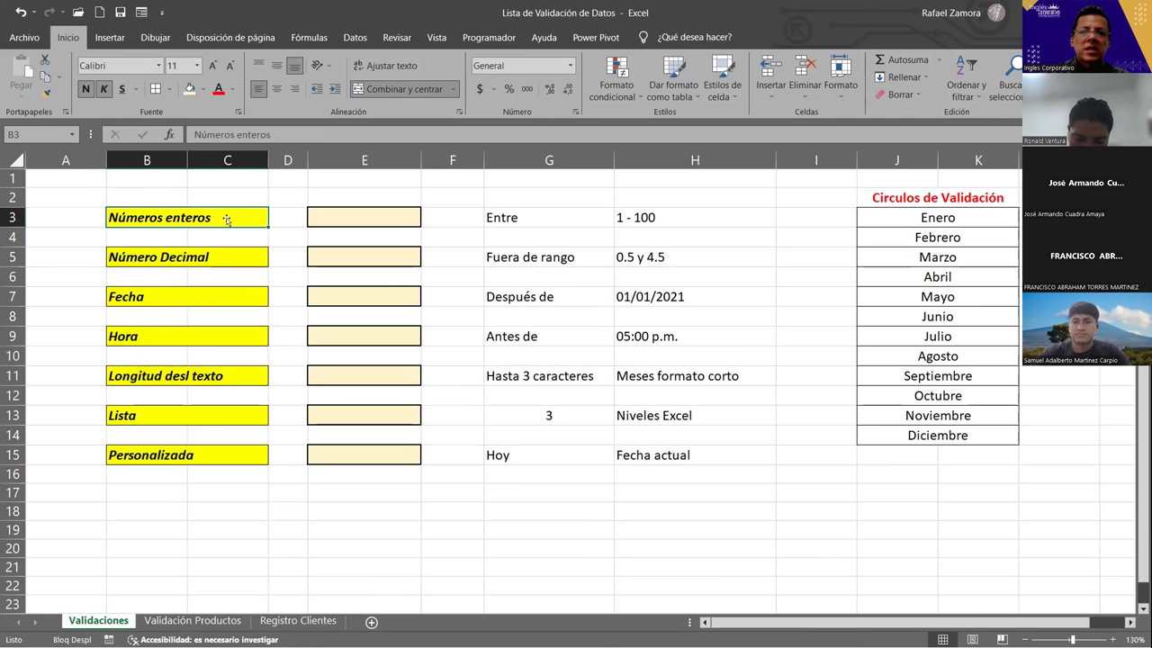
{"action": "left_click", "coordinate": [341, 215]}
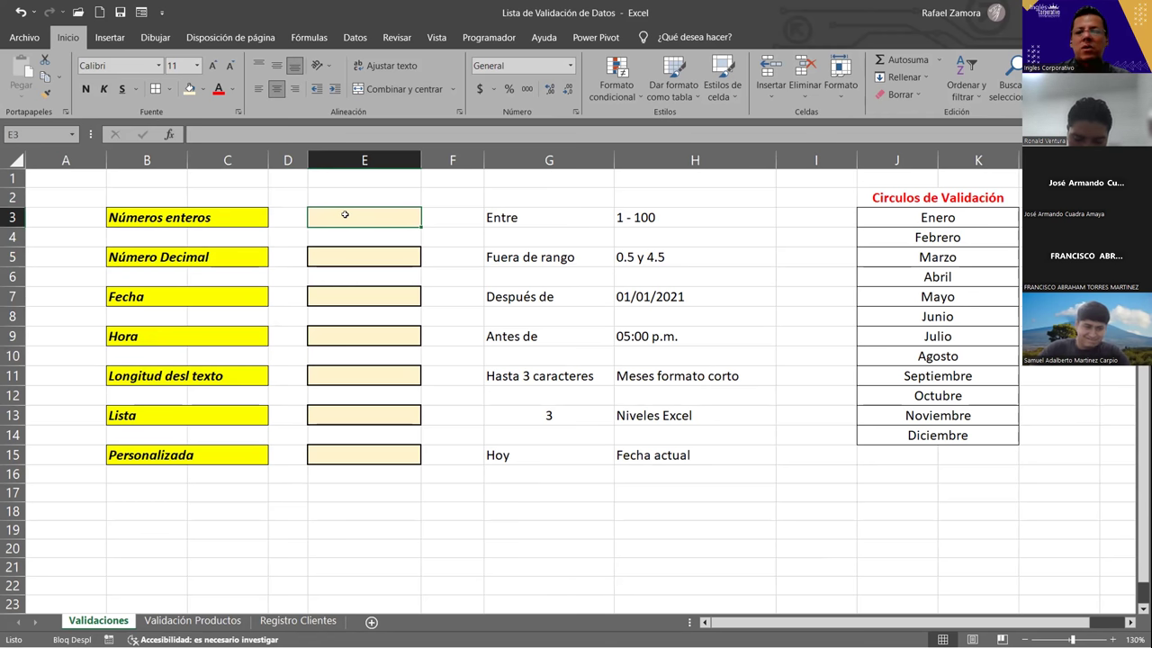
{"action": "left_click", "coordinate": [355, 37]}
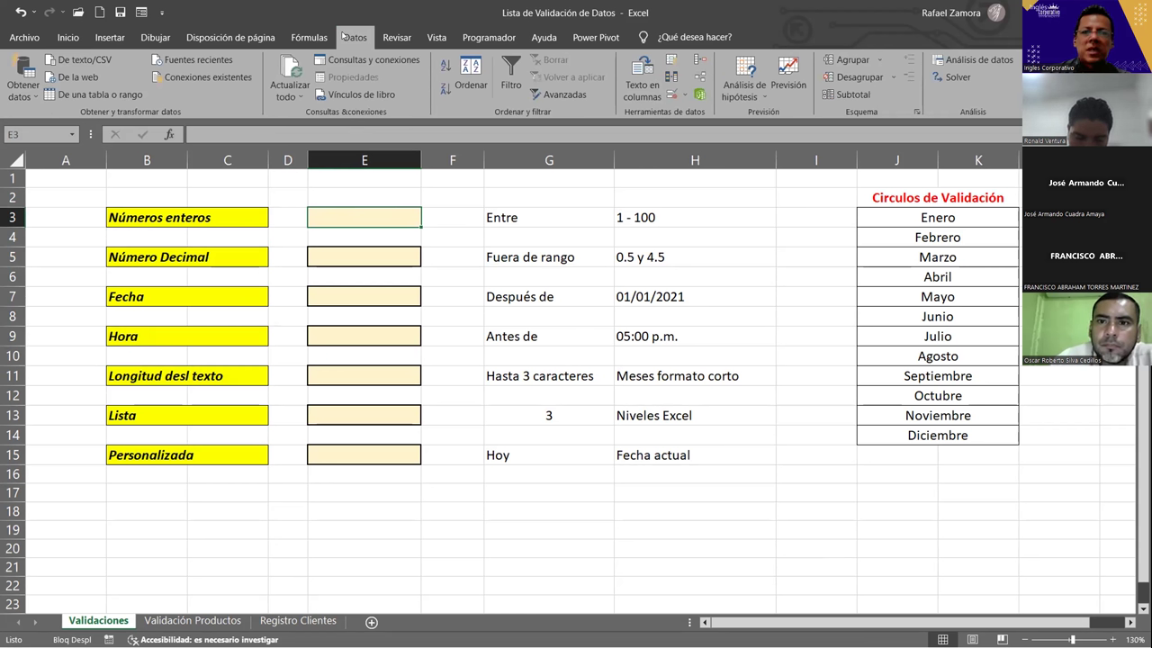
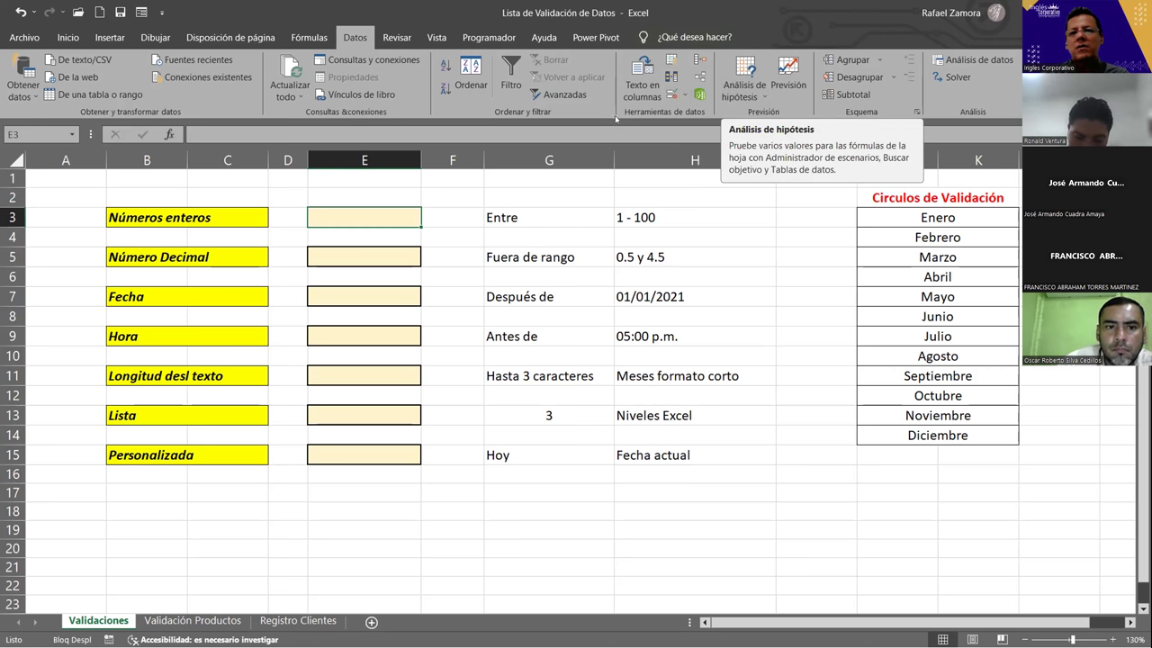
Step: Open Data Validation for E3 and drag the dialog aside to uncover the sheet
{"action": "left_click", "coordinate": [670, 93]}
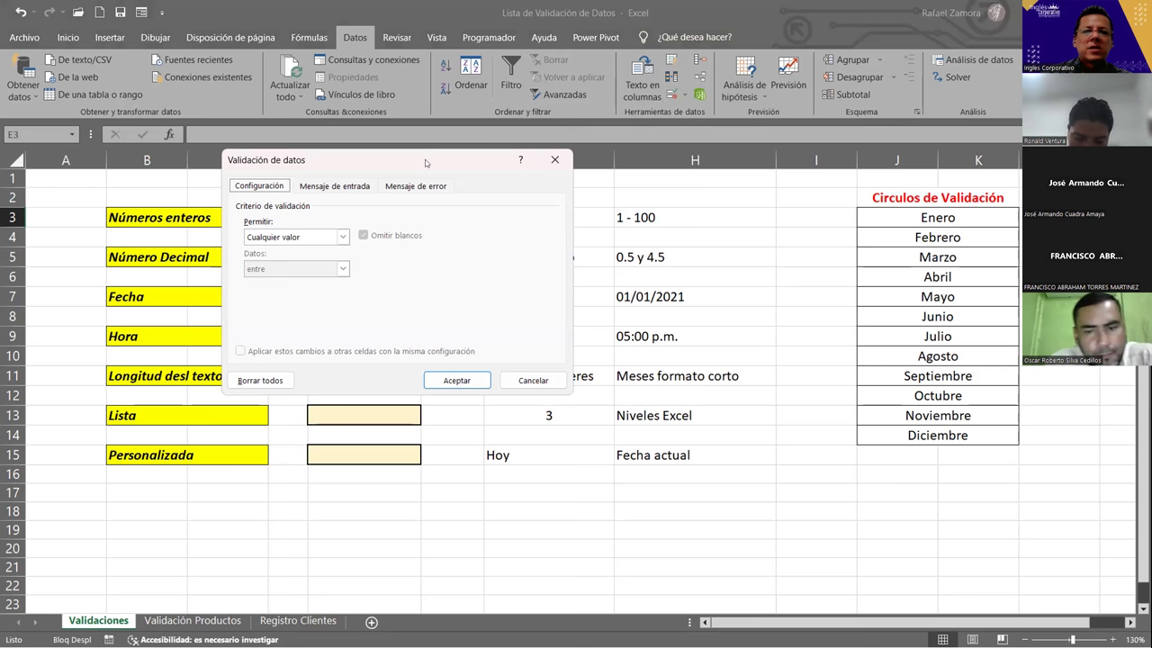
{"action": "left_click_drag", "start_coordinate": [425, 166], "coordinate": [601, 126]}
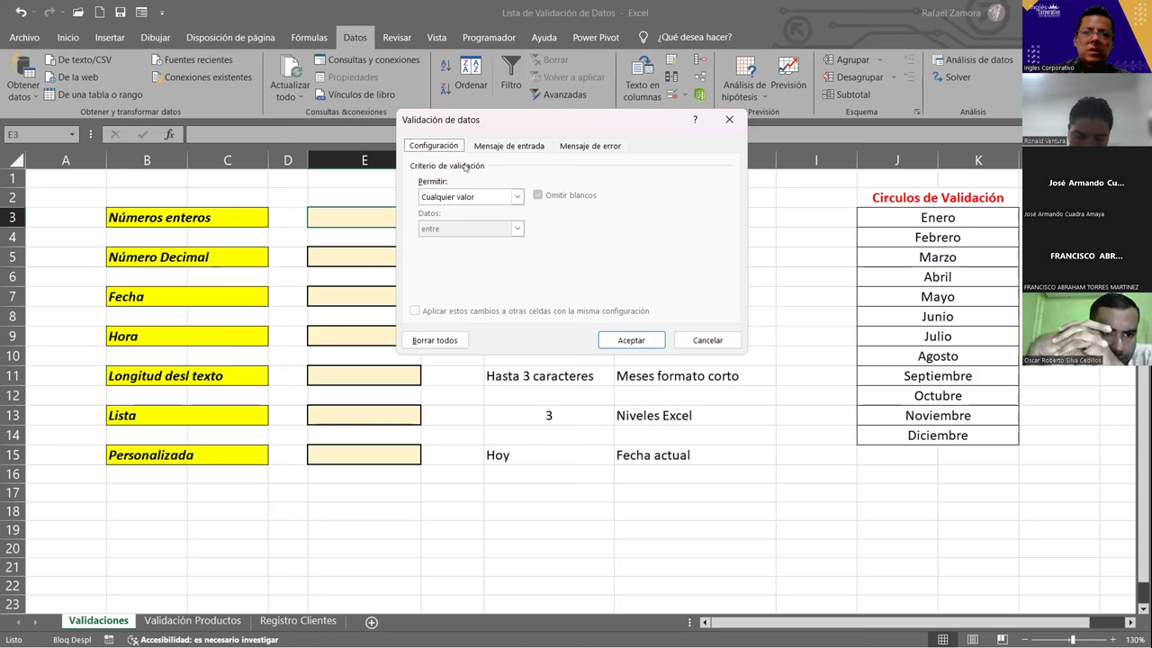
{"action": "left_click", "coordinate": [516, 197]}
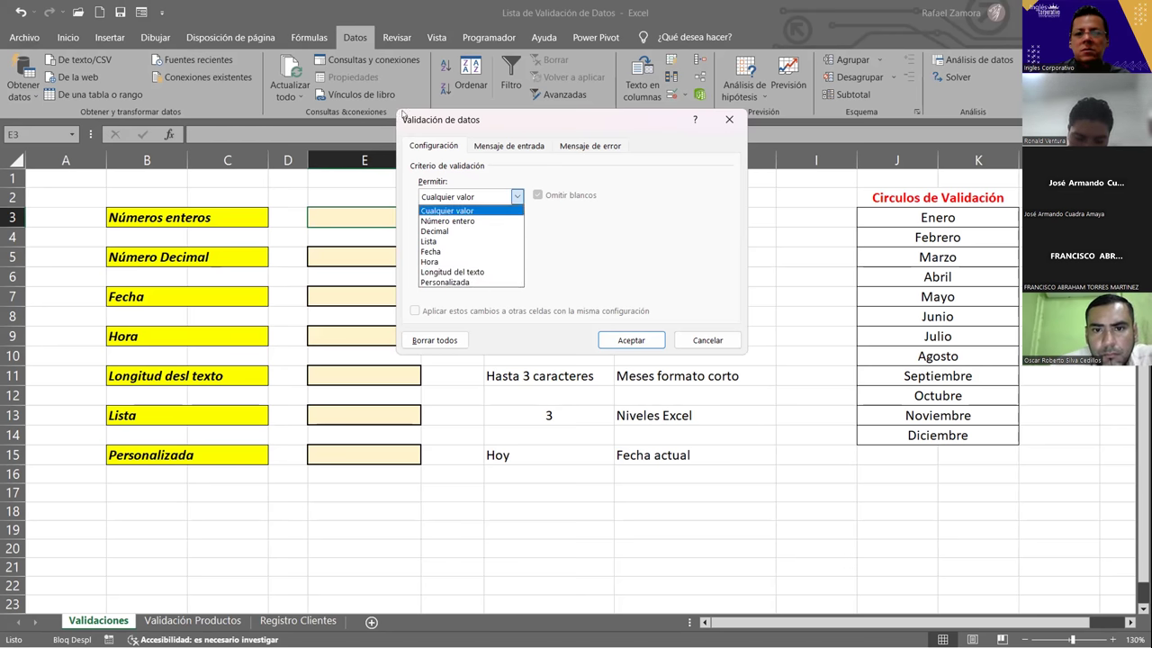
{"action": "left_click", "coordinate": [514, 145]}
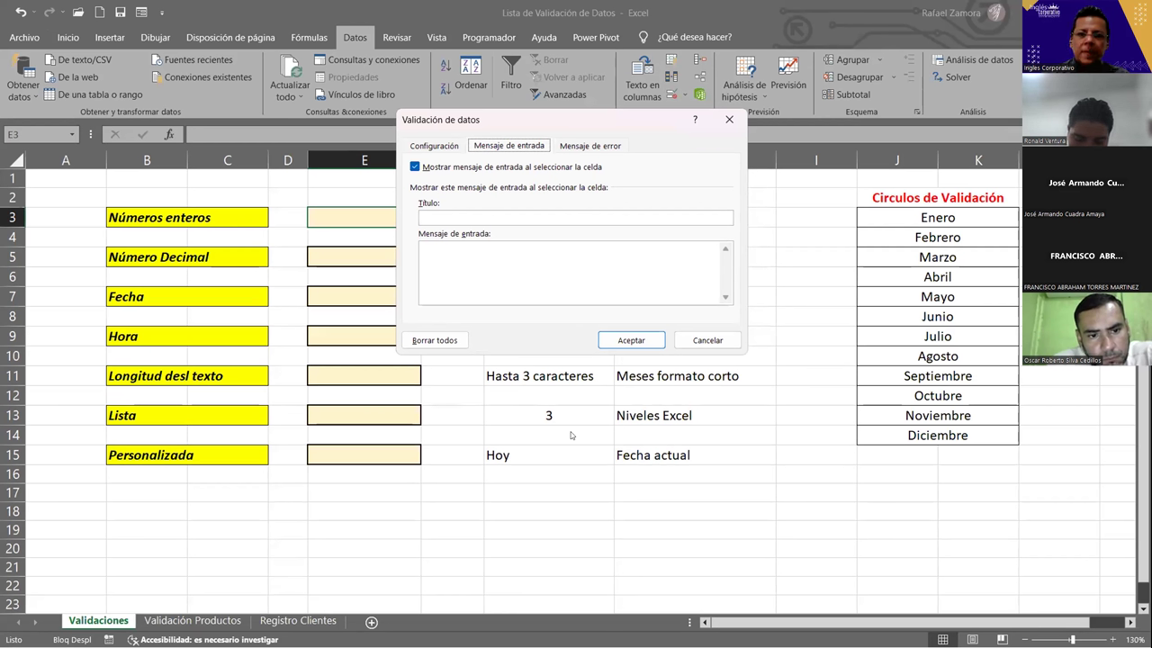
{"action": "left_click", "coordinate": [602, 145]}
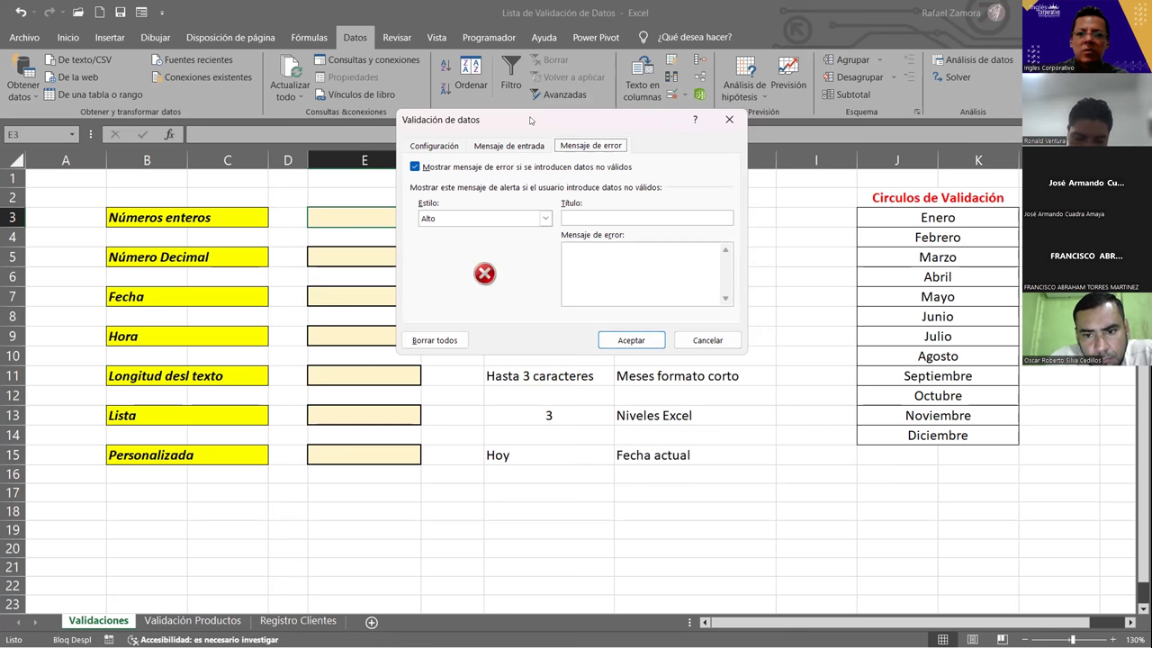
{"action": "left_click_drag", "start_coordinate": [531, 120], "coordinate": [615, 240]}
{"action": "left_click", "coordinate": [529, 265]}
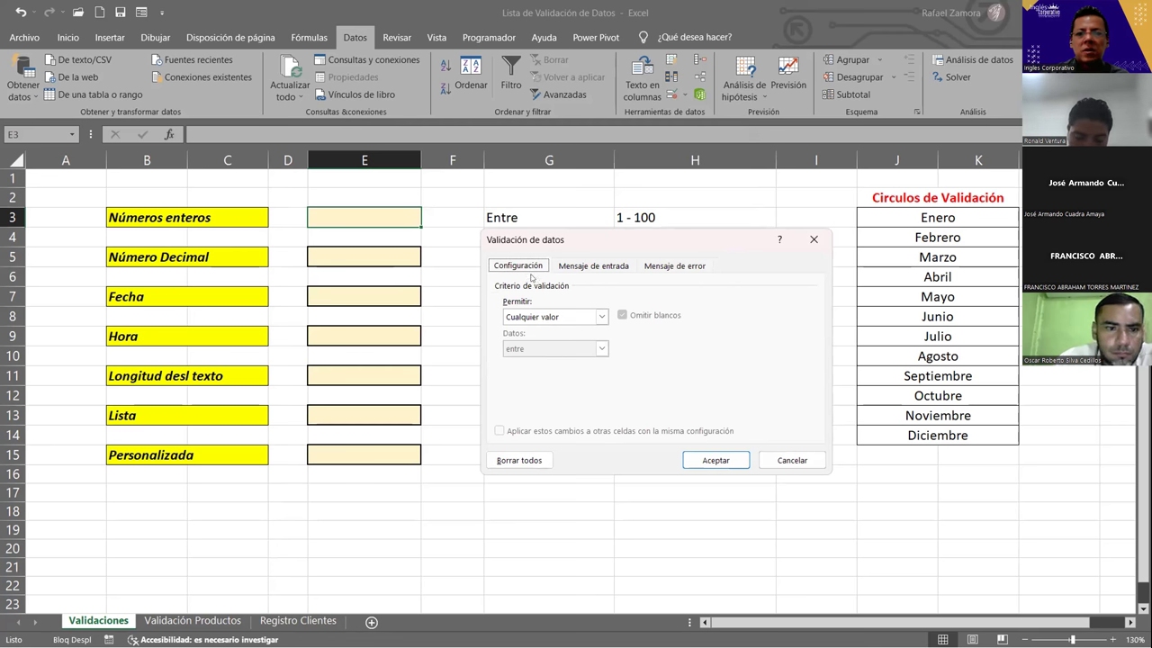
Step: Restrict E3 to Número entero values entre 1 (Mínimo) and 100 (Máximo)
{"action": "left_click", "coordinate": [601, 320]}
{"action": "left_click", "coordinate": [533, 341]}
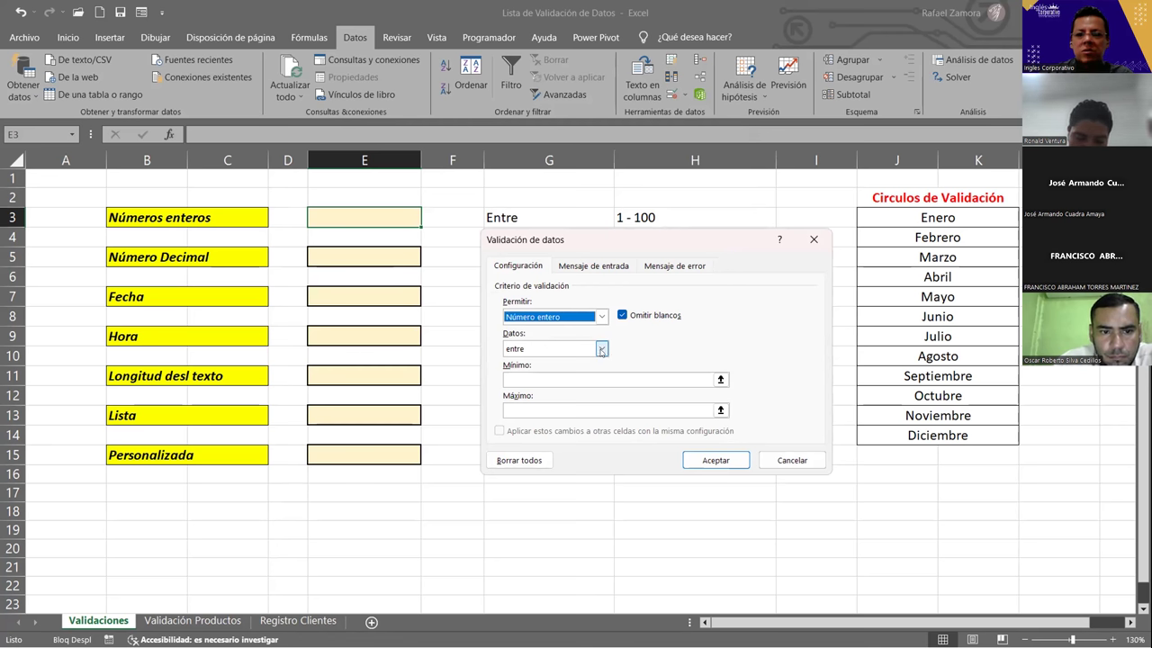
{"action": "left_click", "coordinate": [601, 350]}
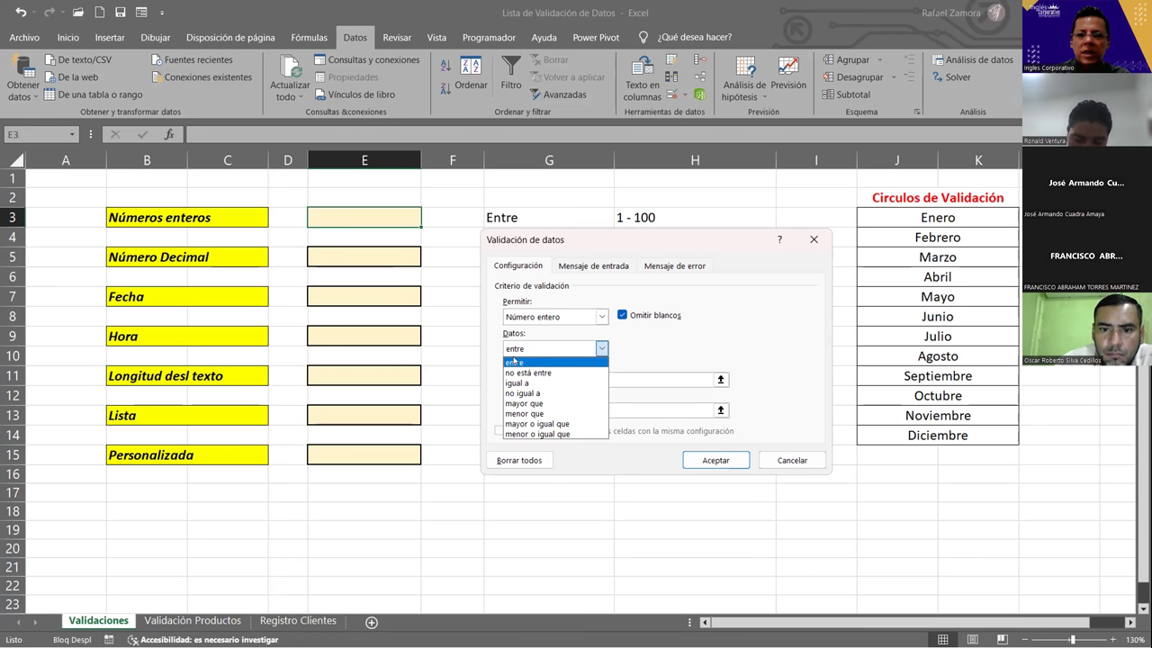
{"action": "left_click", "coordinate": [514, 361]}
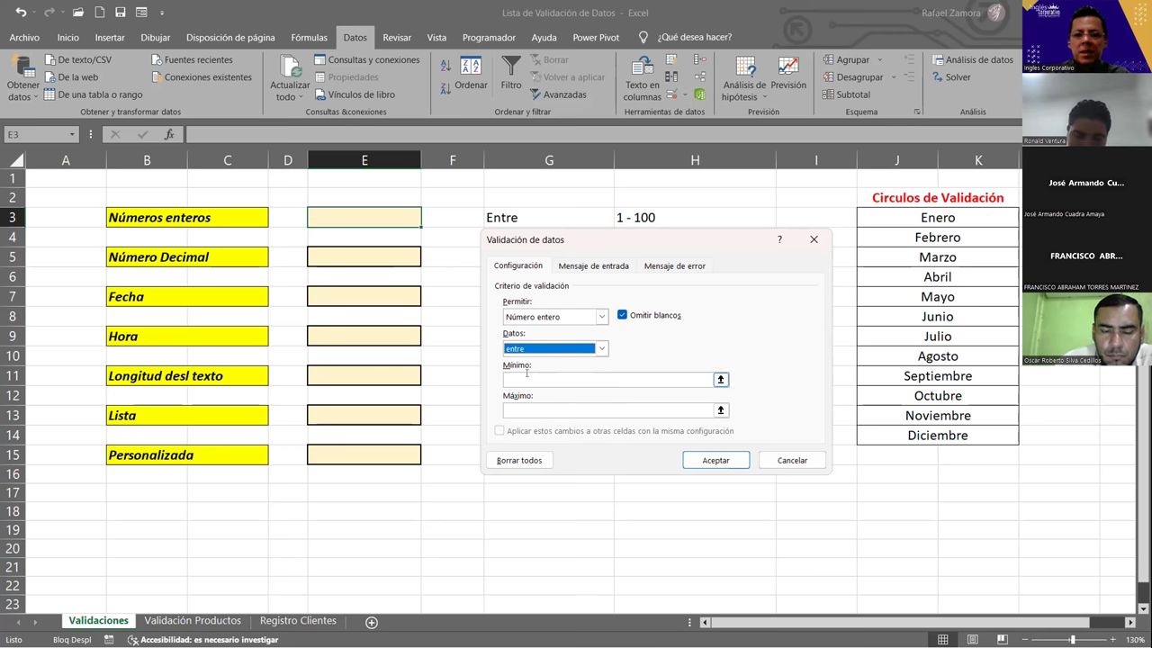
{"action": "left_click", "coordinate": [523, 379]}
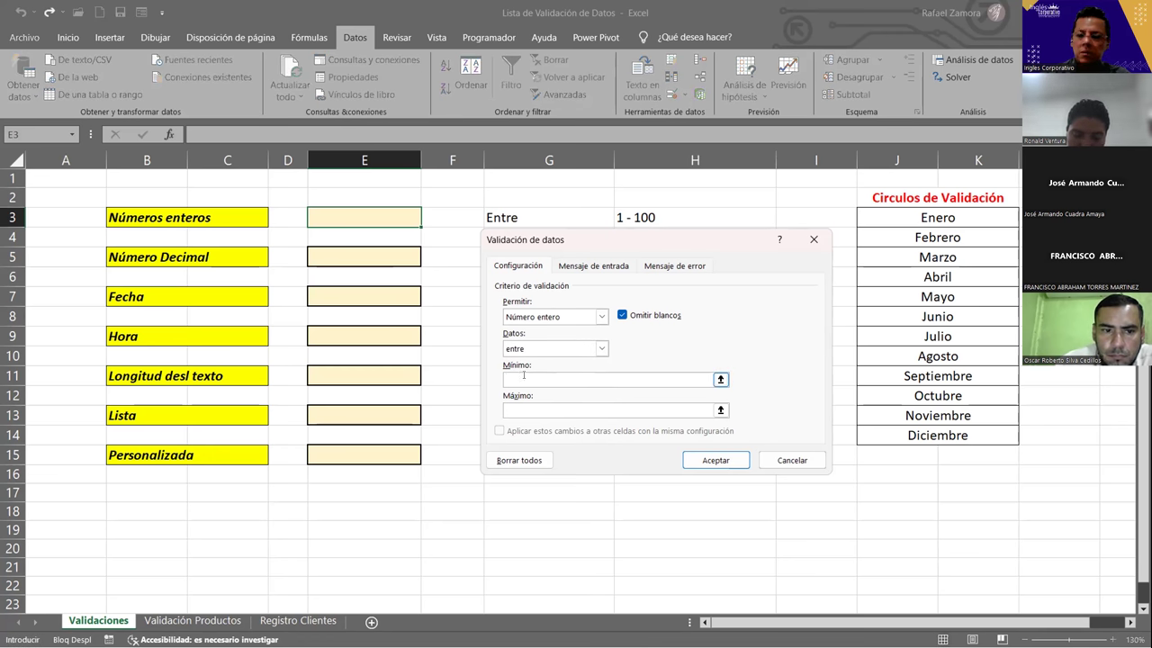
{"action": "type", "text": "1"}
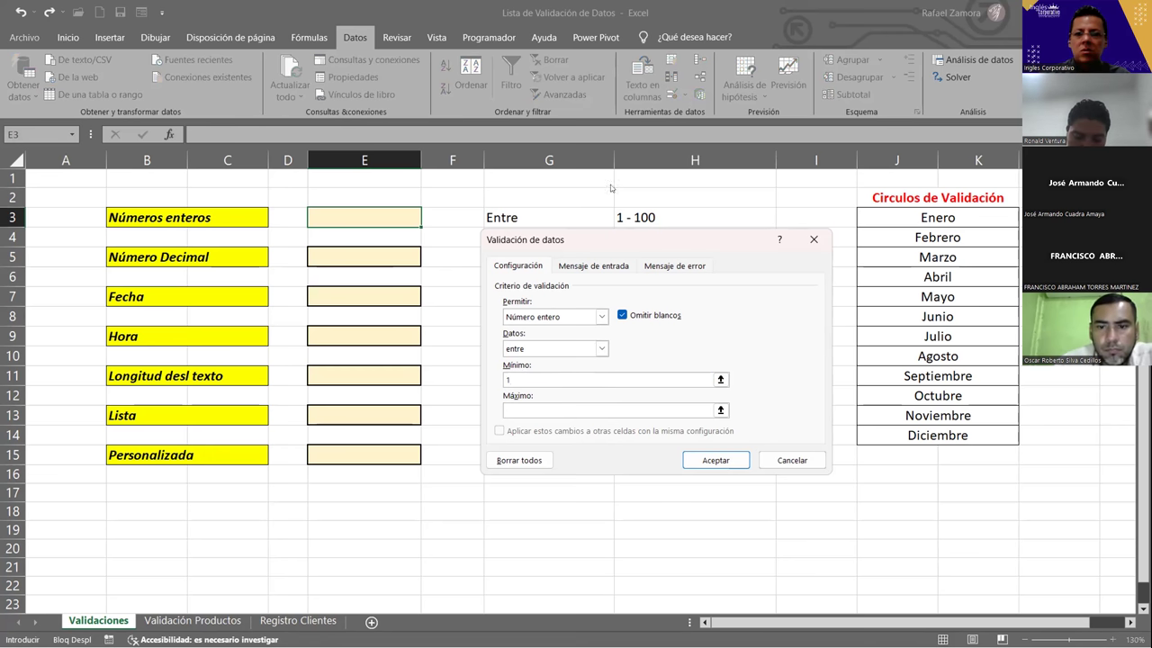
{"action": "left_click", "coordinate": [570, 407]}
{"action": "type", "text": "100"}
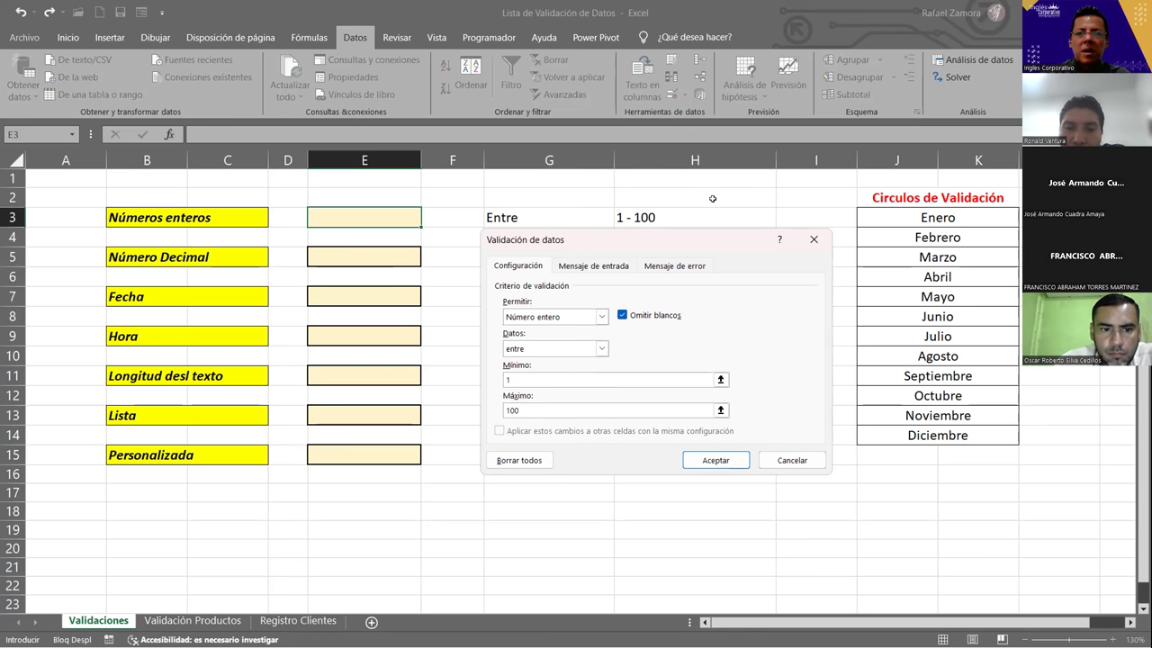
{"action": "left_click", "coordinate": [594, 267]}
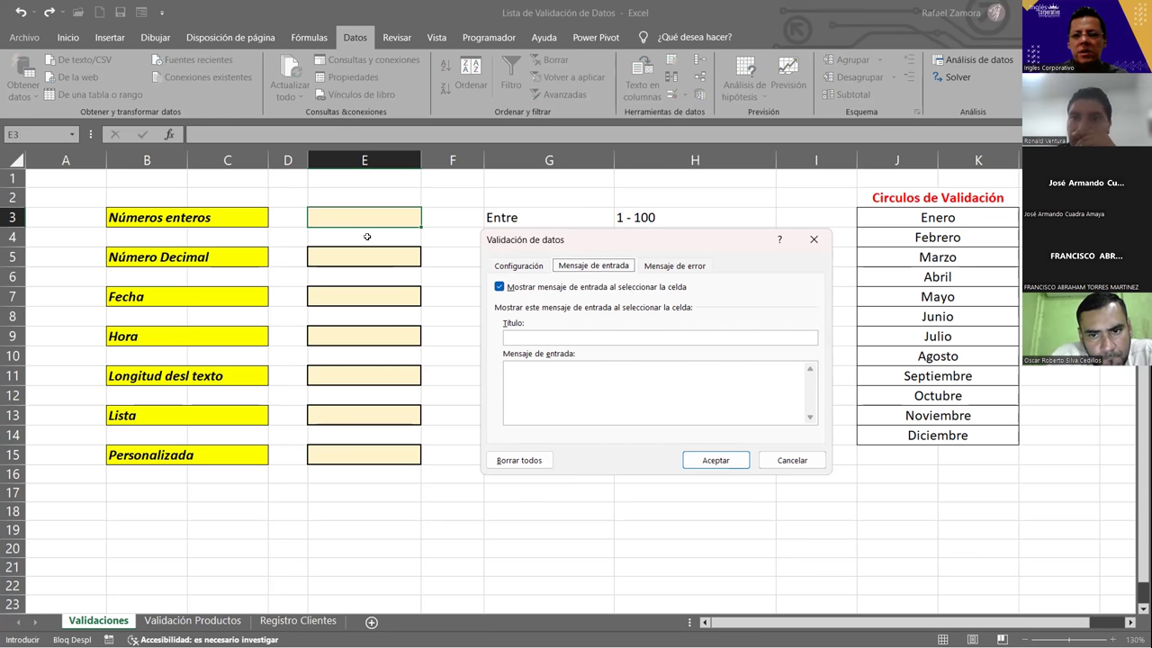
Step: Enter input title 'Número entero' and message 'Ingrese un valor entero entre 1 y 100' for E3
{"action": "left_click", "coordinate": [372, 219]}
{"action": "left_click", "coordinate": [539, 332]}
{"action": "type", "text": "Númer"}
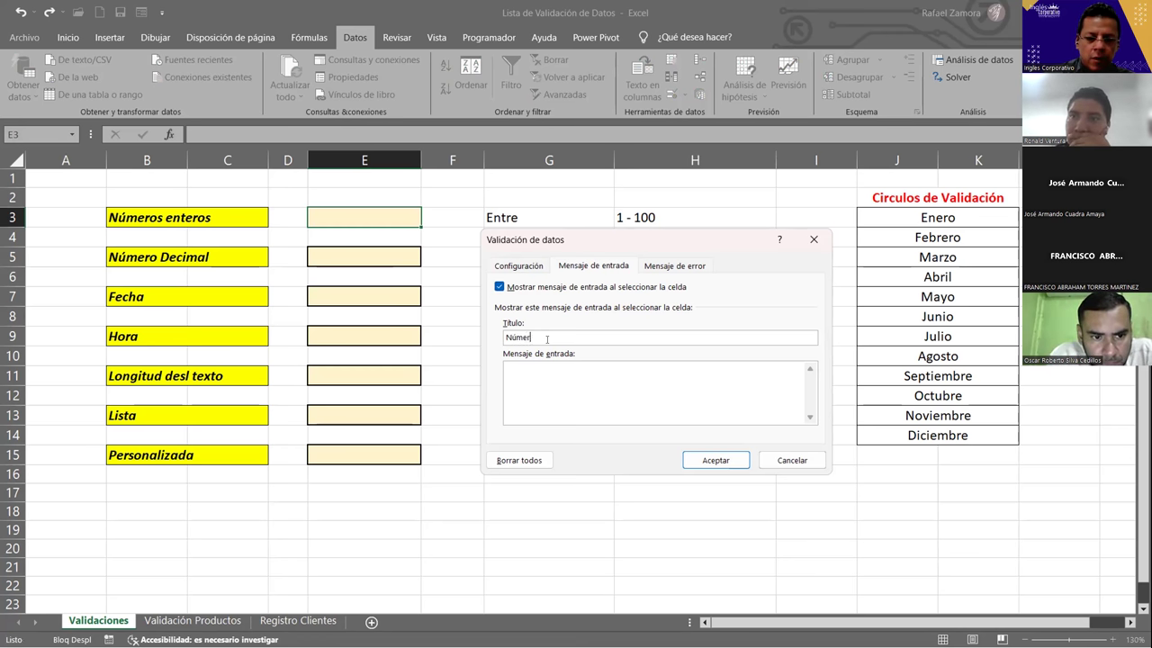
{"action": "type", "text": "o entero"}
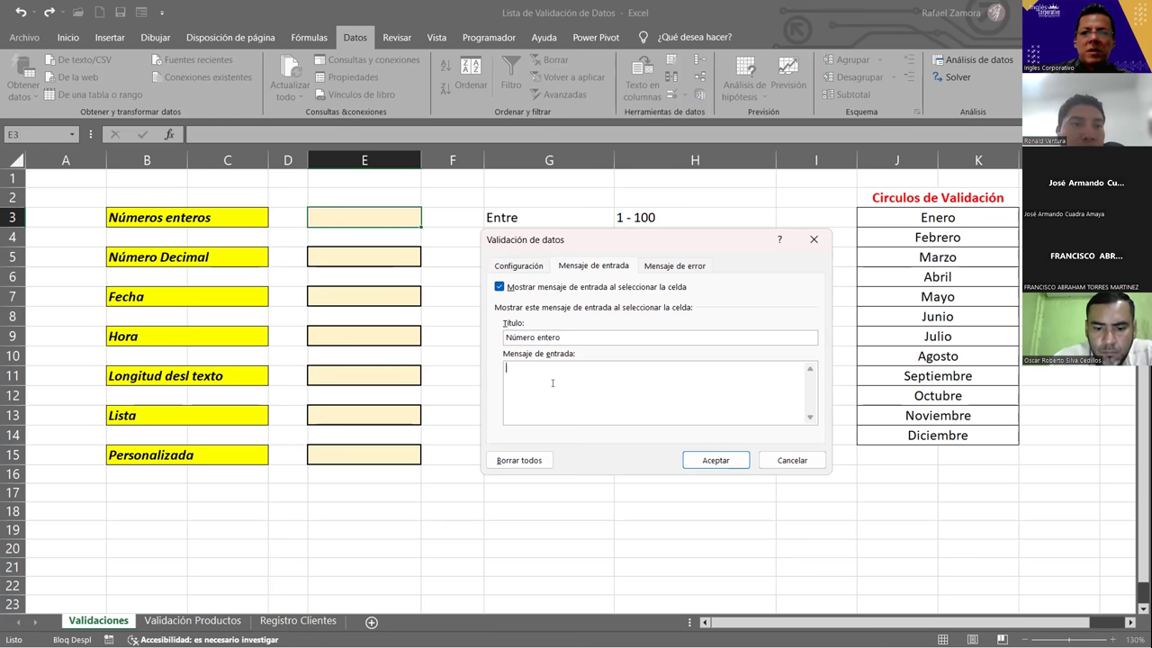
{"action": "type", "text": "ngrese un valor entre 1 y 100"}
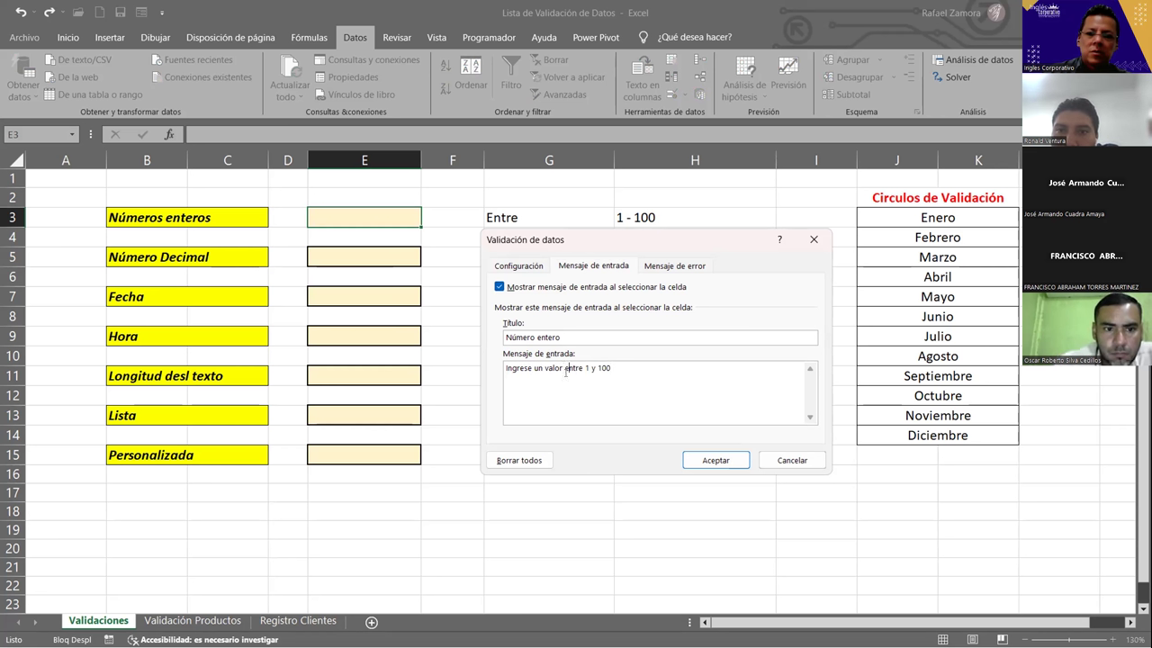
{"action": "type", "text": "entero"}
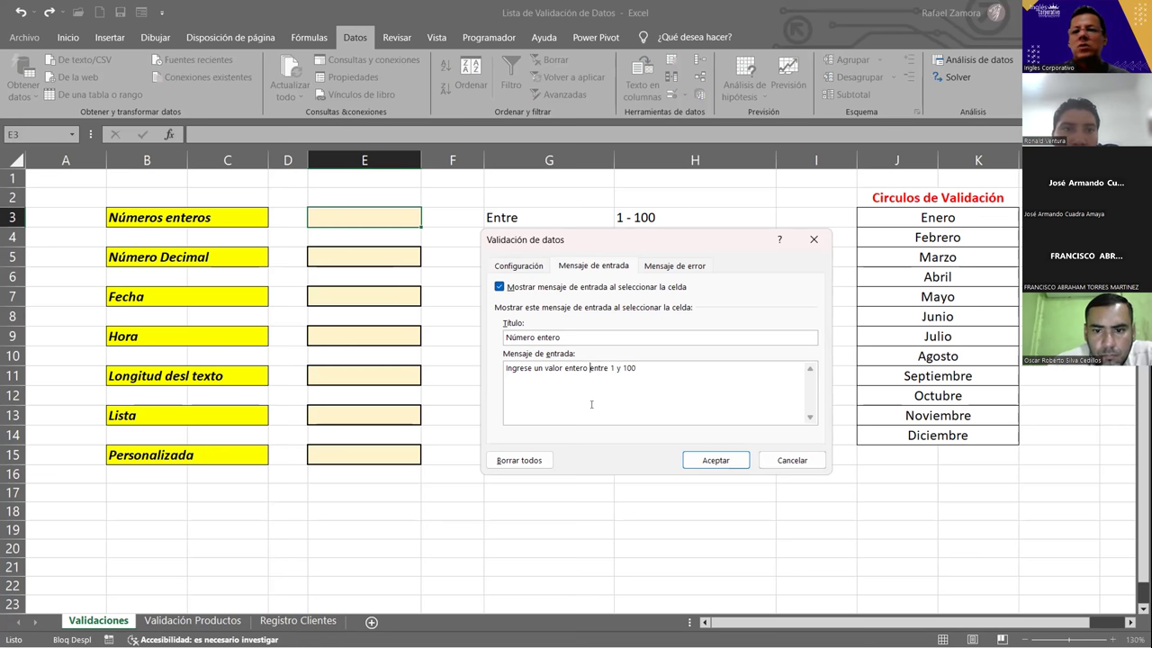
{"action": "left_click_drag", "start_coordinate": [459, 372], "coordinate": [472, 369]}
{"action": "left_click", "coordinate": [687, 384]}
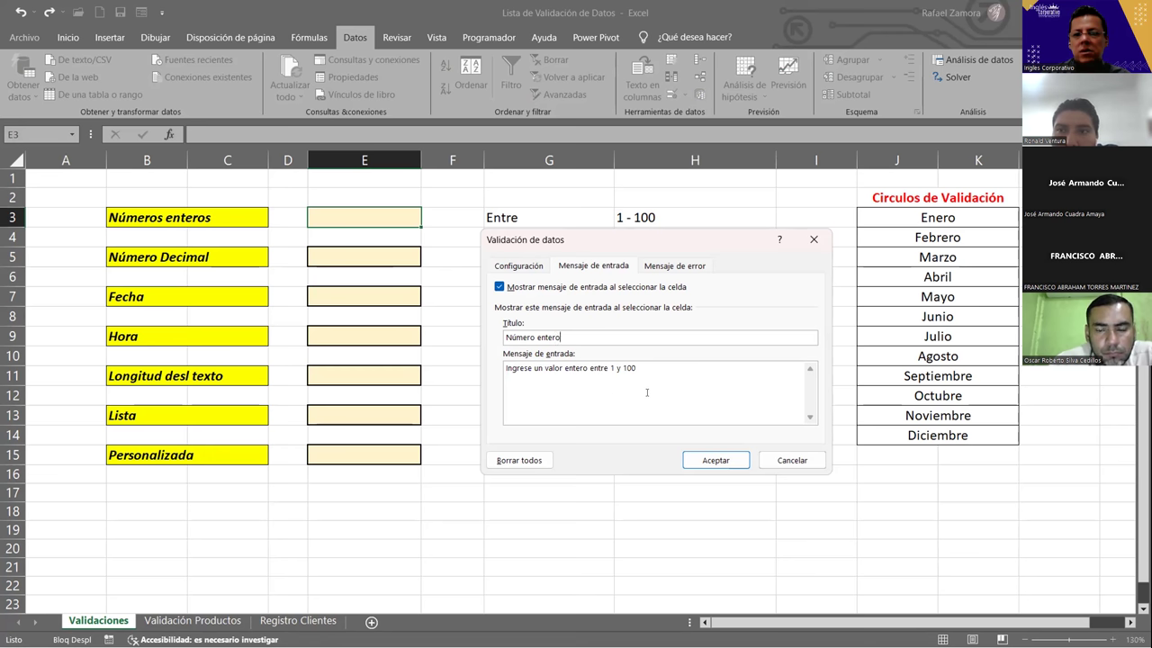
{"action": "left_click", "coordinate": [673, 261]}
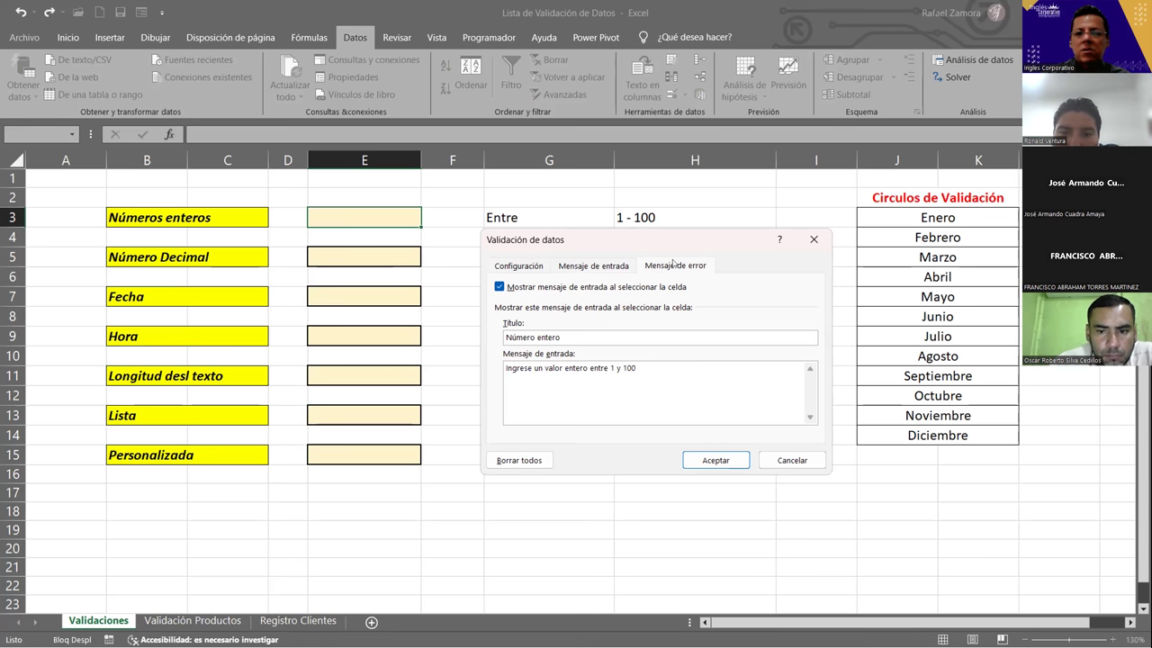
Step: Dismiss the maximum-value warnings and re-enter whole numbers between 1 and 100 for E3
{"action": "left_click", "coordinate": [735, 402]}
{"action": "left_click", "coordinate": [675, 266]}
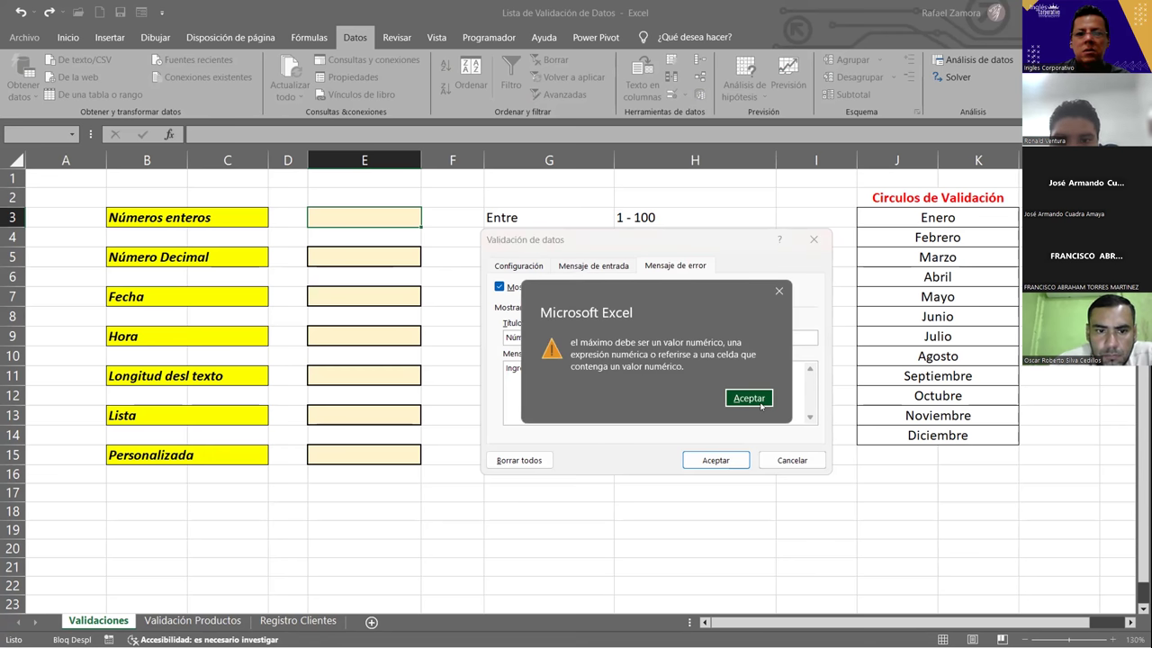
{"action": "left_click", "coordinate": [748, 398]}
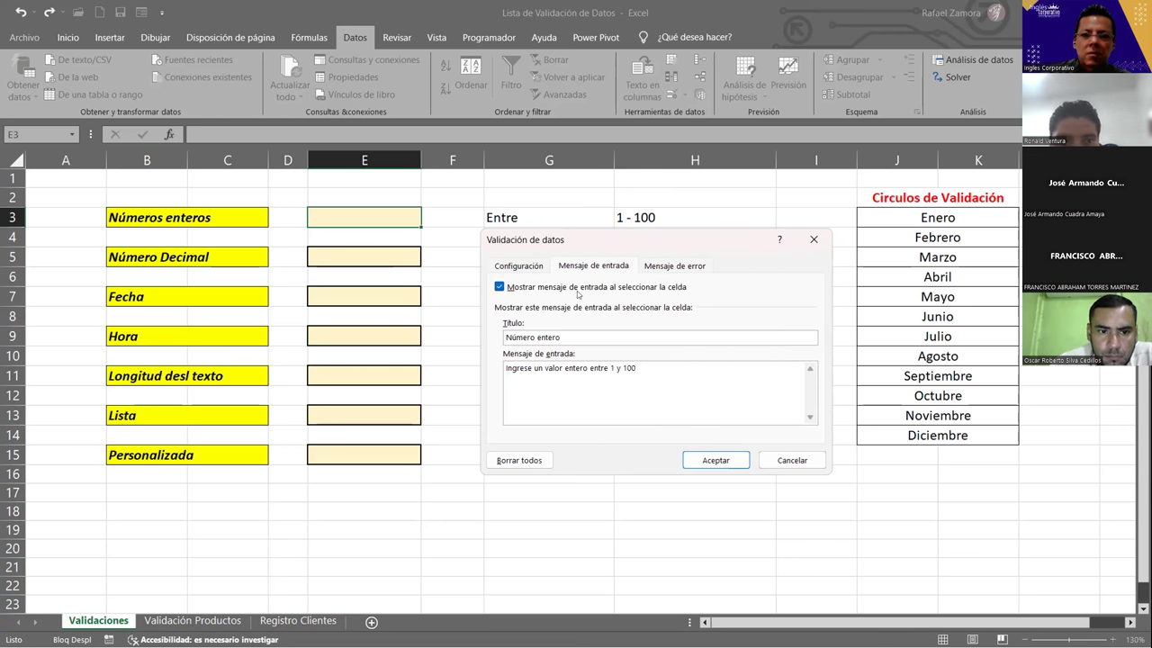
{"action": "left_click", "coordinate": [531, 268]}
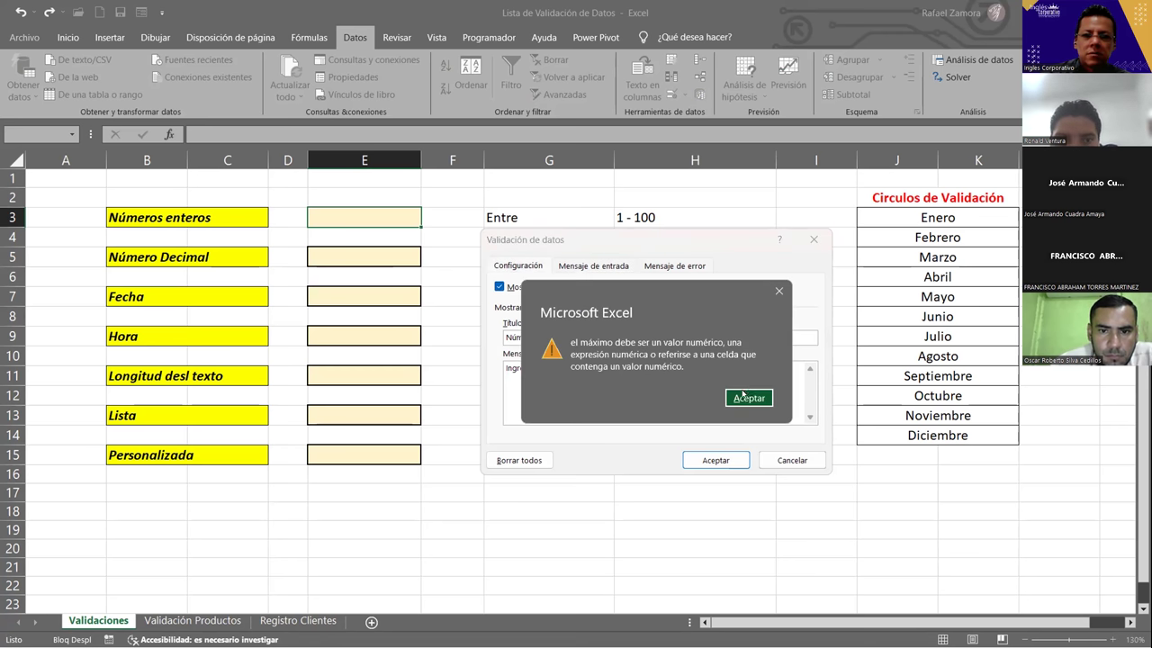
{"action": "left_click", "coordinate": [746, 398]}
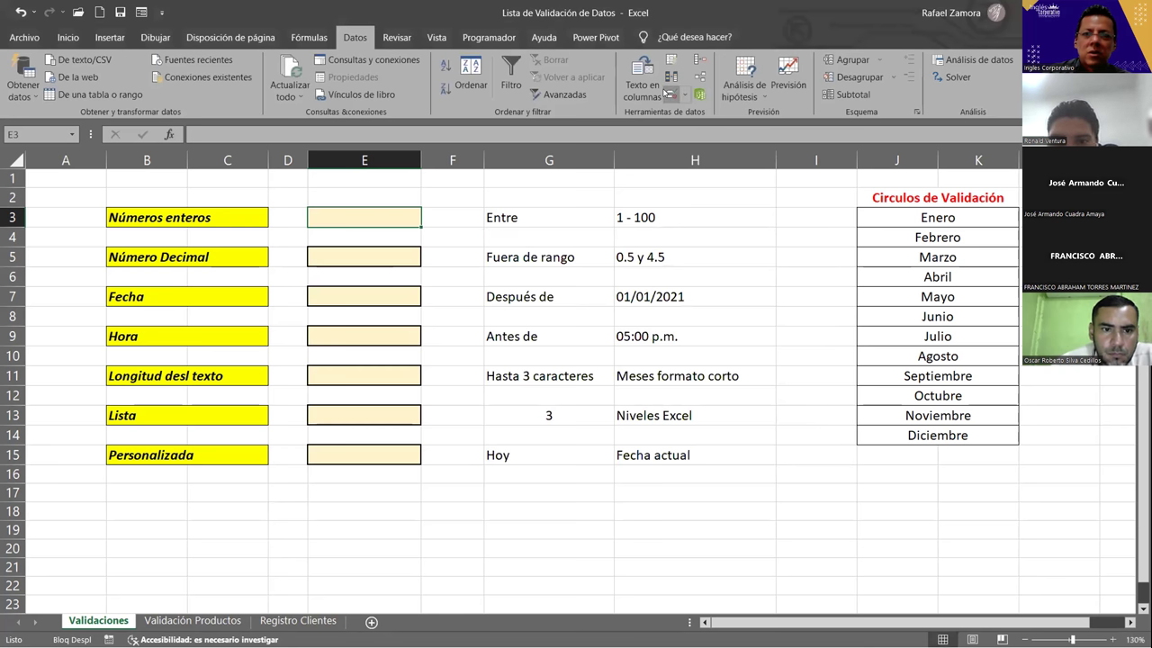
{"action": "left_click", "coordinate": [531, 267]}
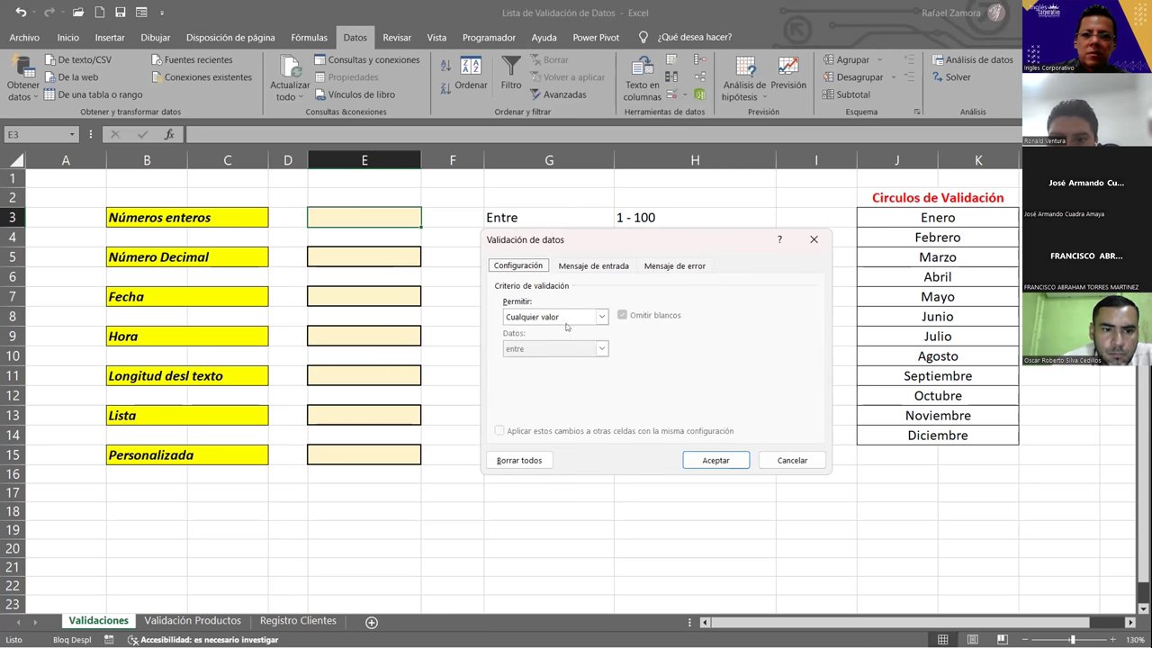
{"action": "left_click", "coordinate": [602, 316]}
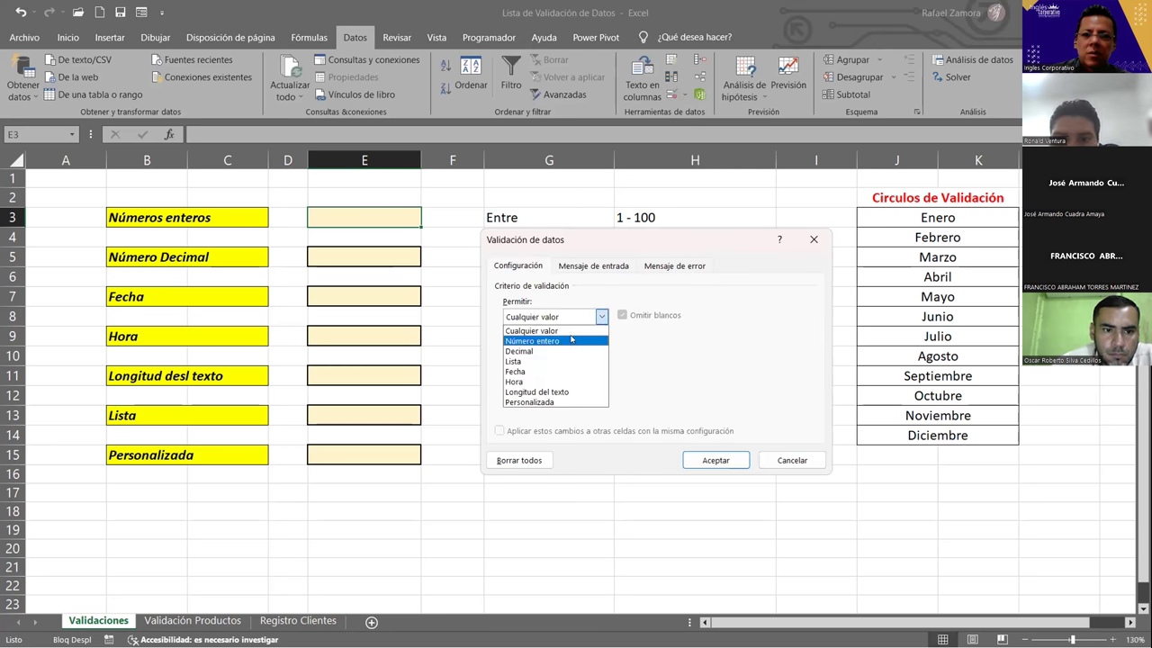
{"action": "left_click", "coordinate": [569, 341]}
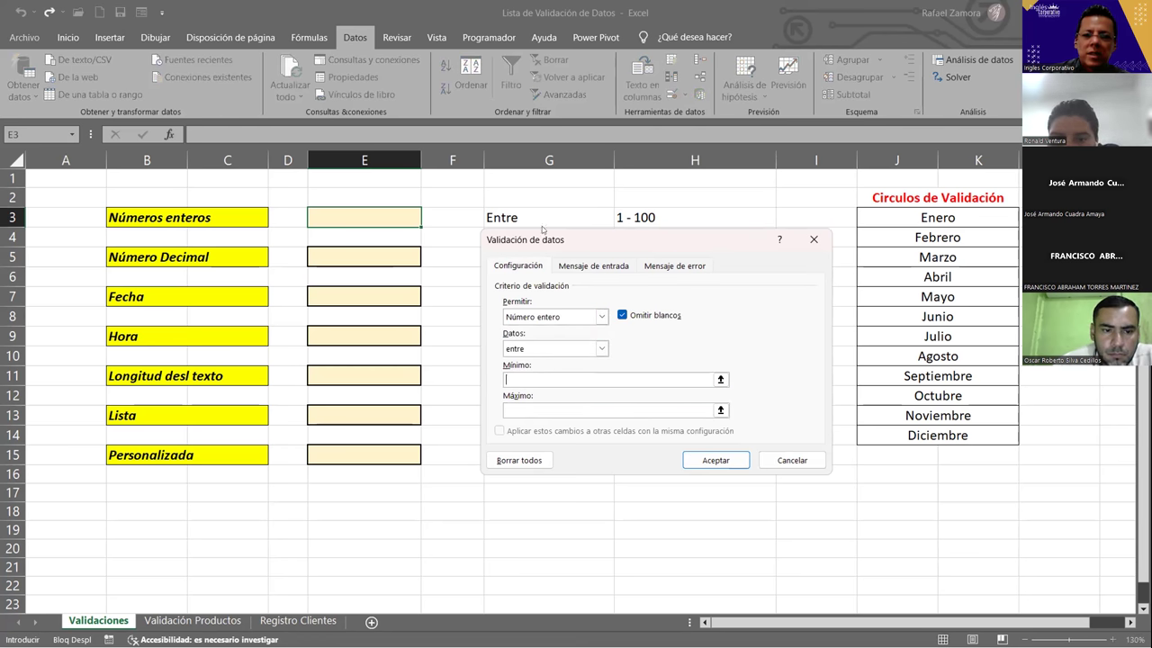
{"action": "type", "text": "1"}
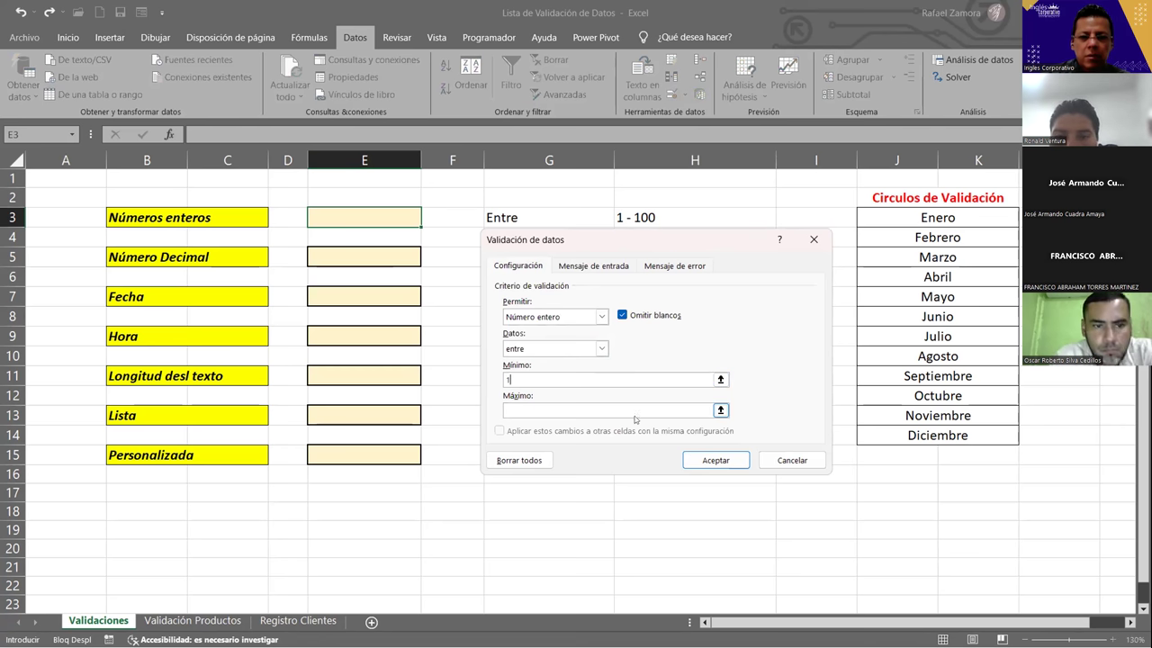
{"action": "type", "text": "100"}
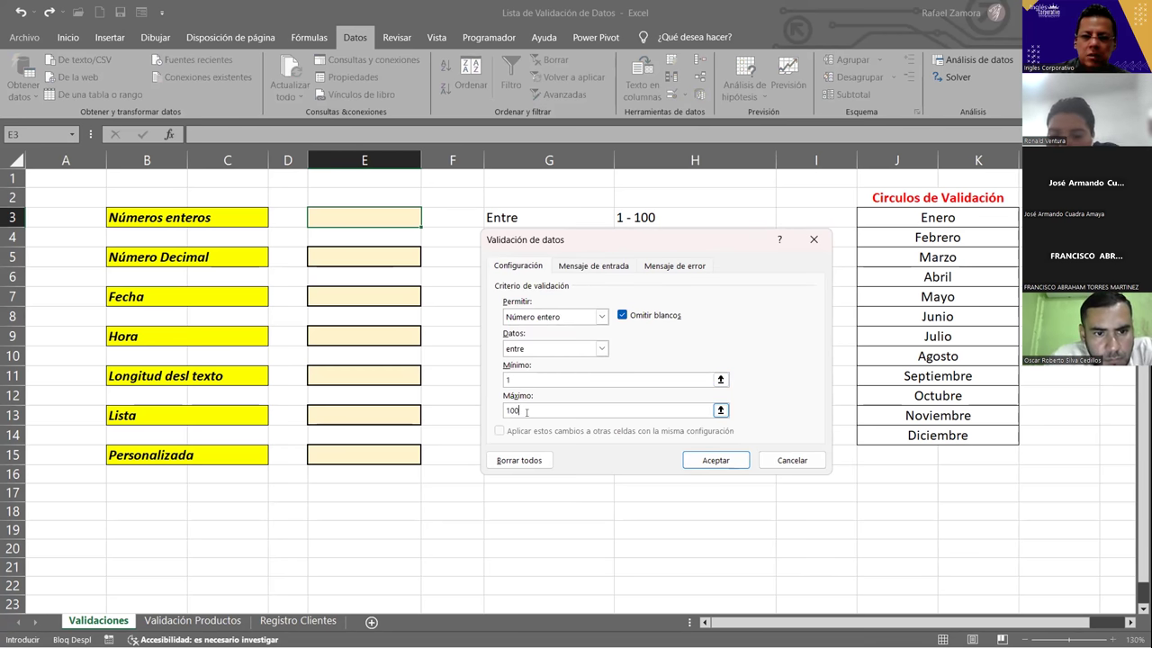
Step: Retype the input message title 'Número entero' and its message for E3
{"action": "left_click", "coordinate": [580, 266]}
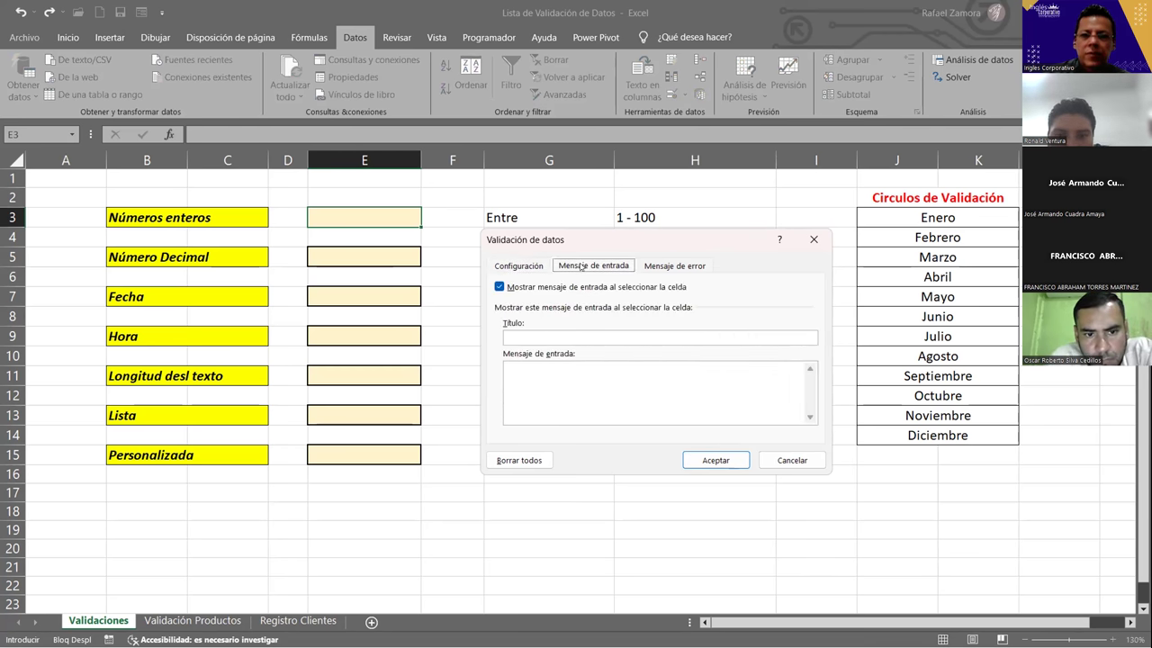
{"action": "left_click", "coordinate": [525, 338]}
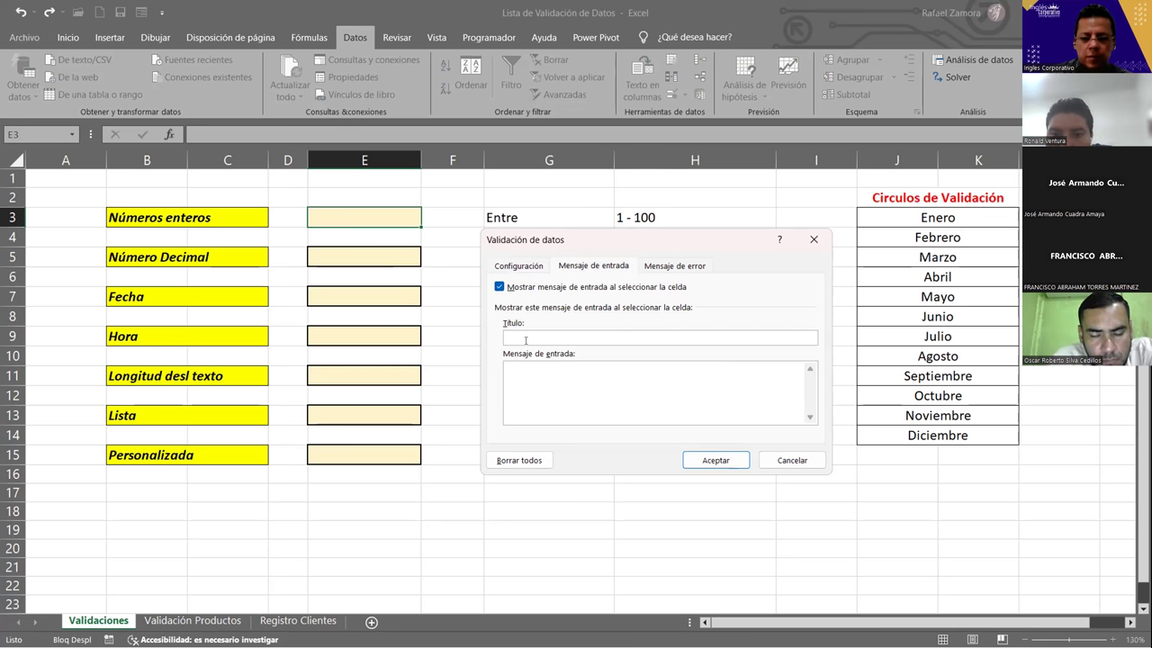
{"action": "type", "text": "Número entero"}
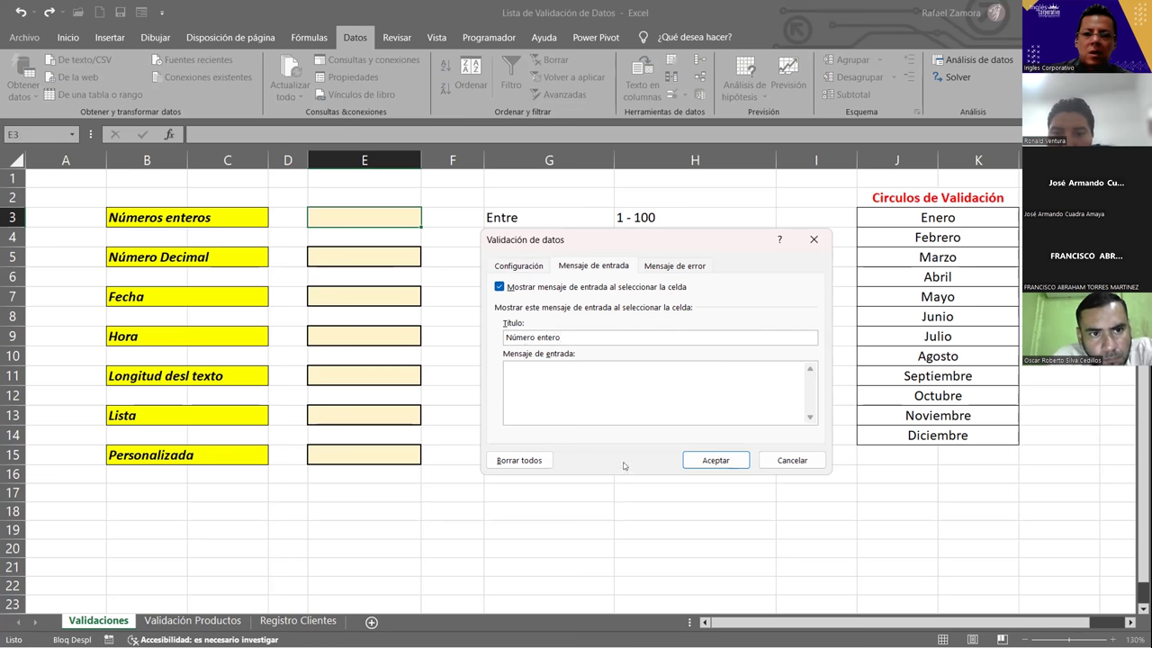
{"action": "type", "text": "ese un valor entero entre 1 y 100"}
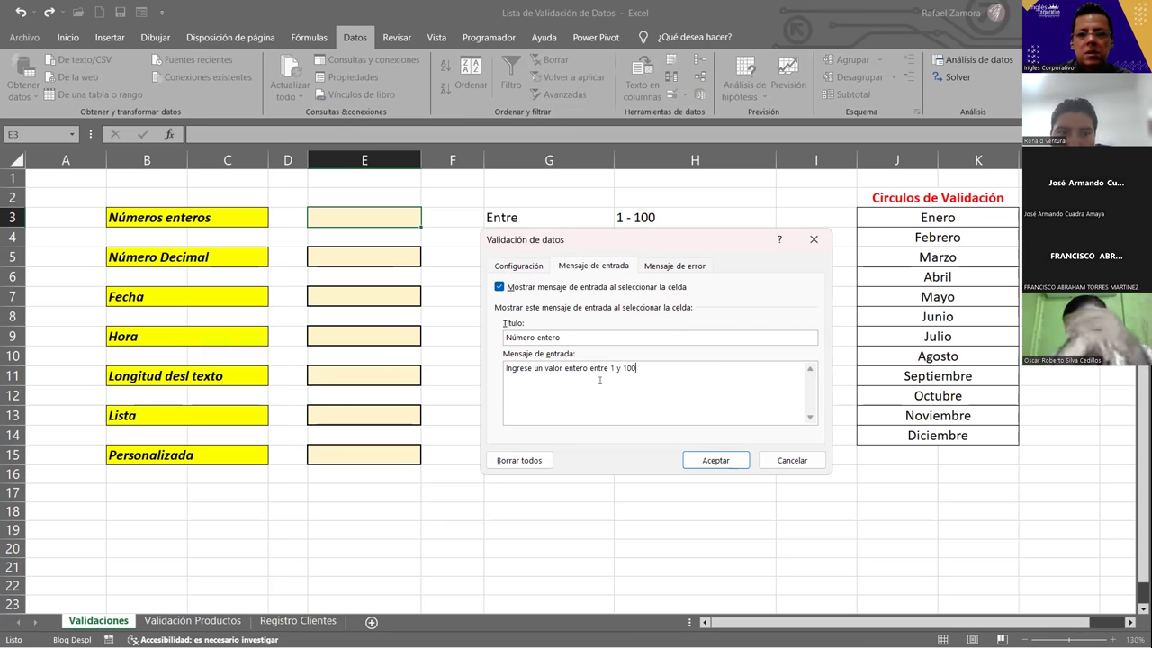
Step: Set E3's error alert style to Advertencia after trying Información and Alto
{"action": "left_click", "coordinate": [698, 267]}
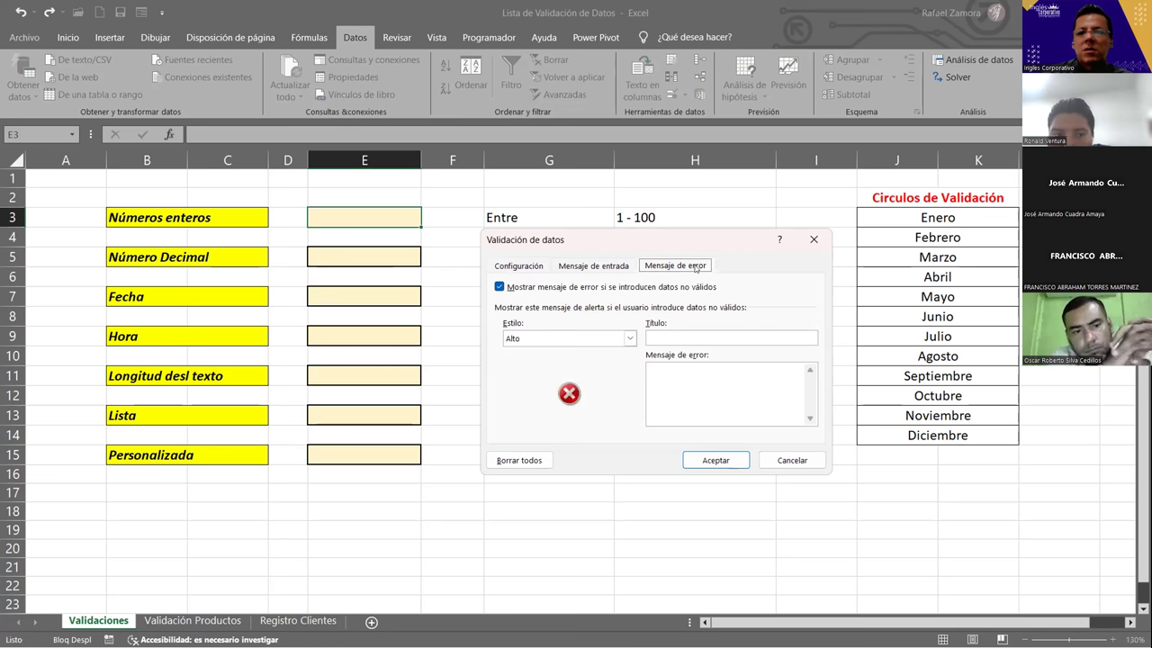
{"action": "left_click", "coordinate": [586, 336]}
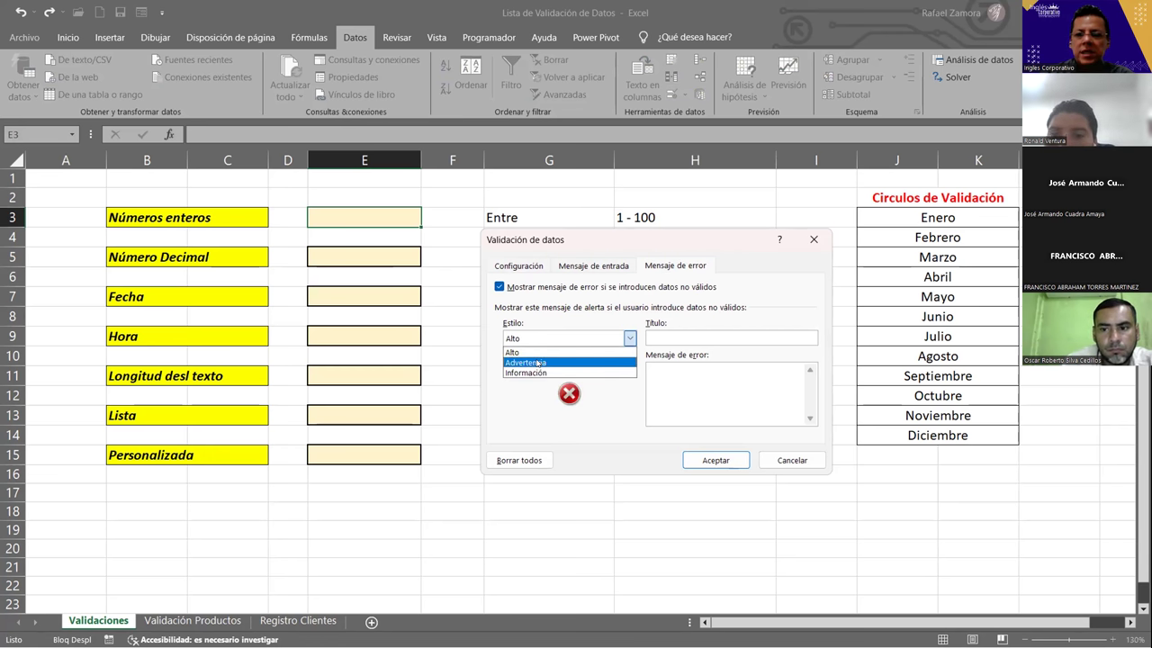
{"action": "left_click", "coordinate": [538, 372]}
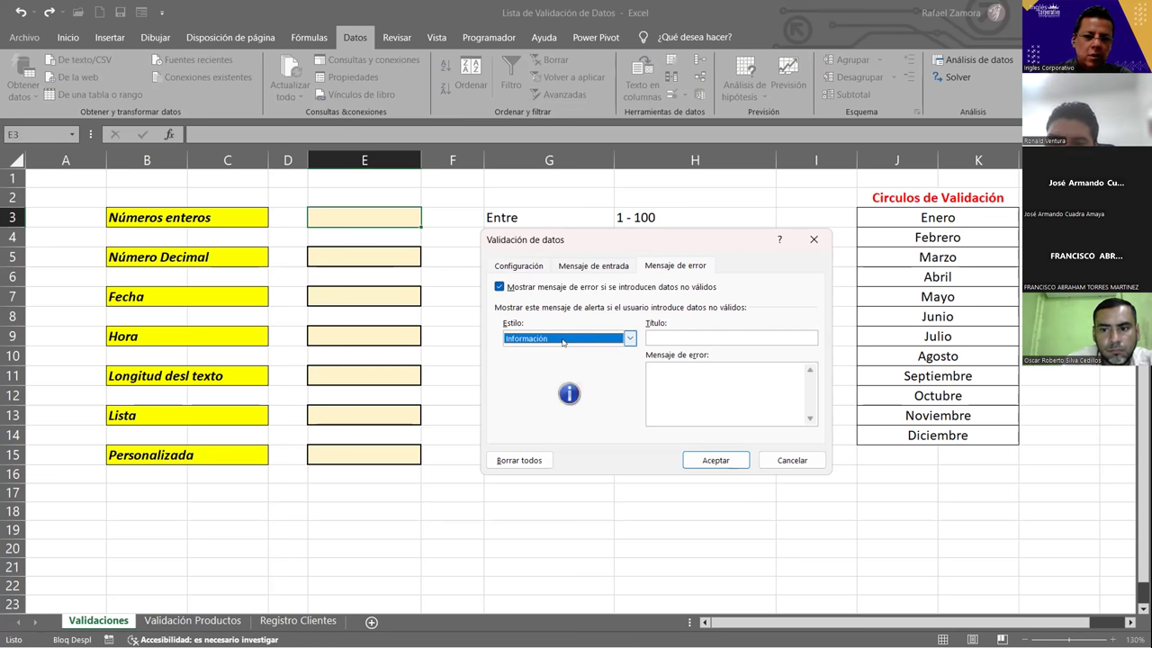
{"action": "left_click", "coordinate": [566, 342]}
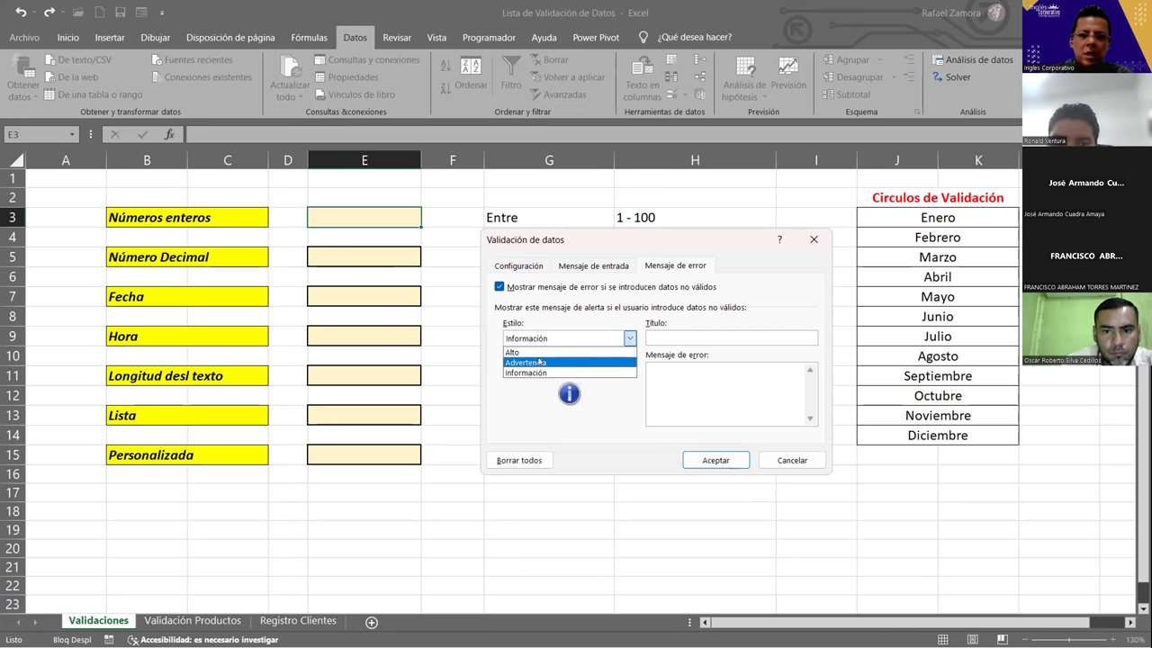
{"action": "left_click", "coordinate": [539, 361]}
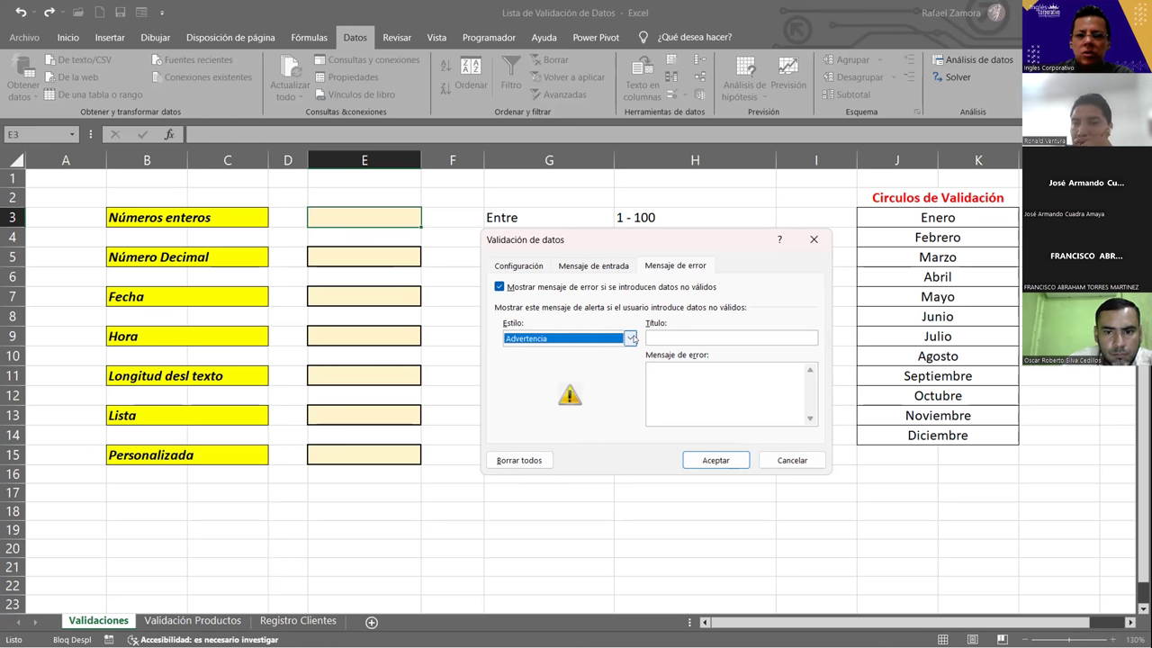
{"action": "left_click", "coordinate": [630, 337]}
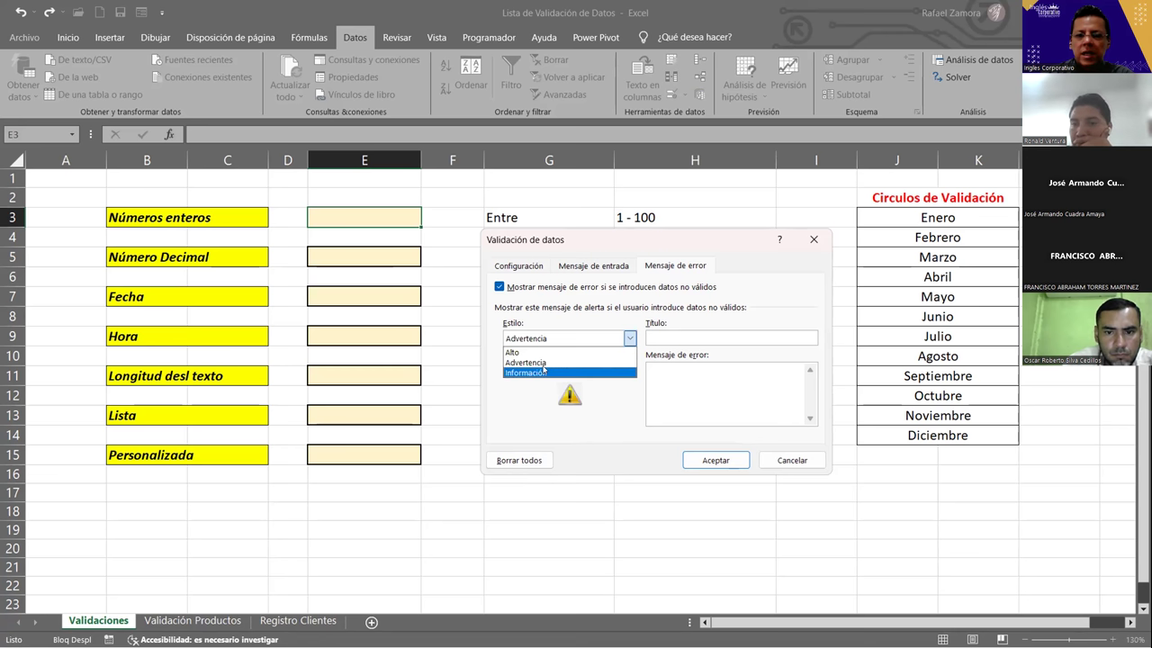
{"action": "left_click", "coordinate": [639, 396]}
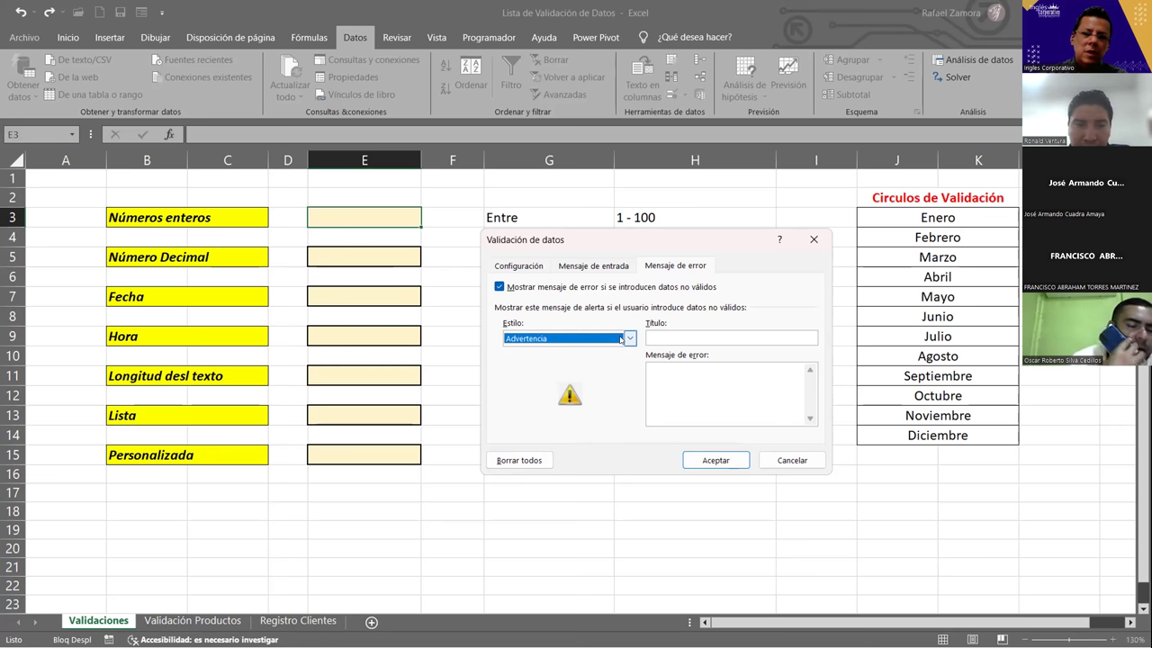
{"action": "left_click", "coordinate": [579, 338]}
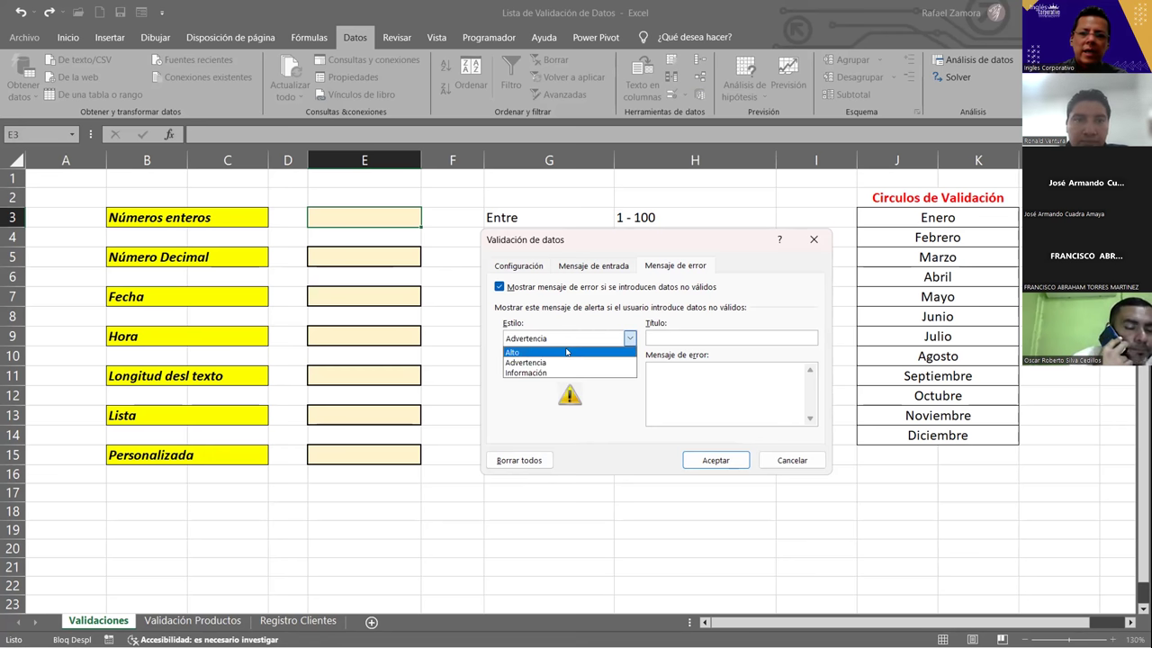
{"action": "left_click", "coordinate": [567, 352]}
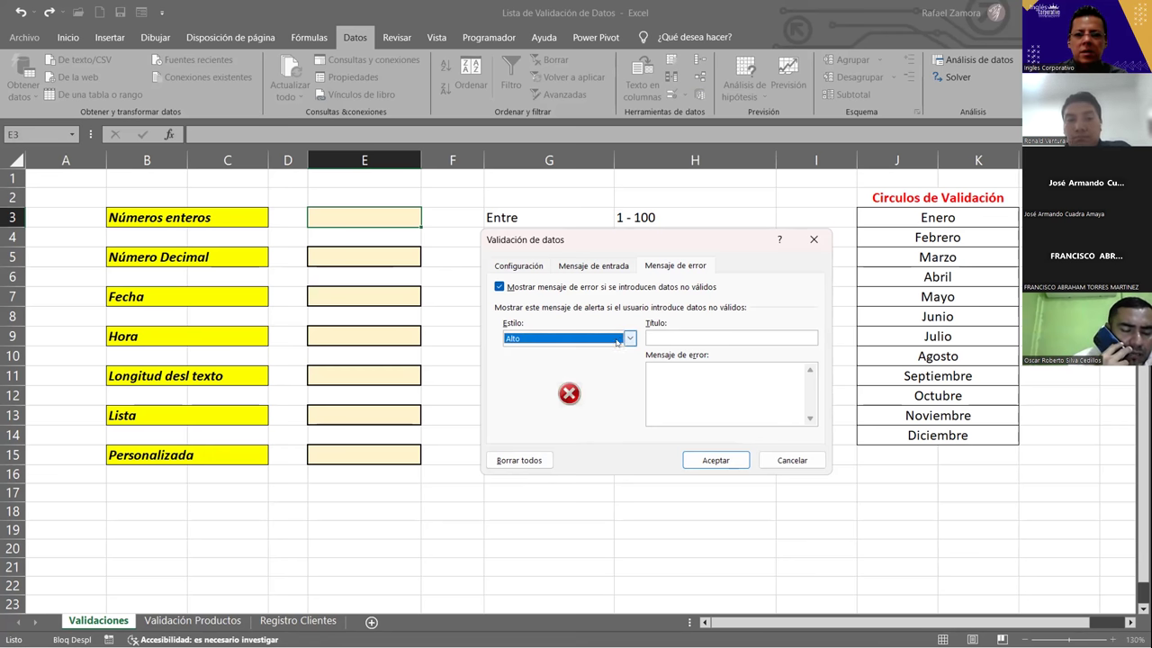
{"action": "left_click", "coordinate": [620, 340]}
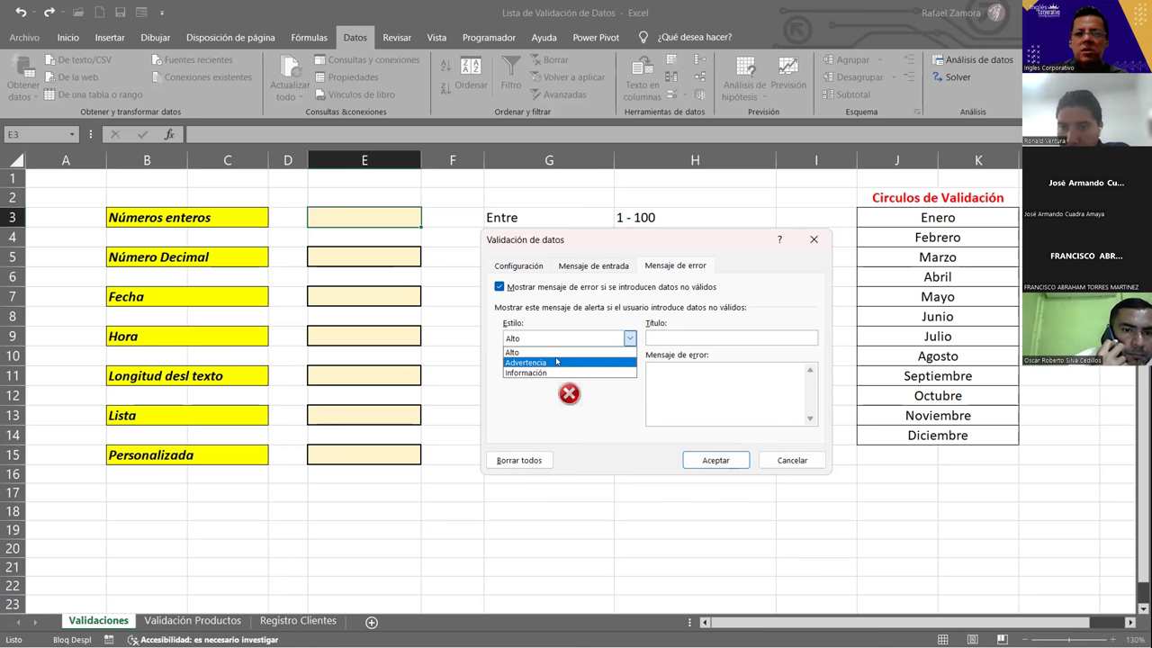
{"action": "left_click", "coordinate": [557, 361]}
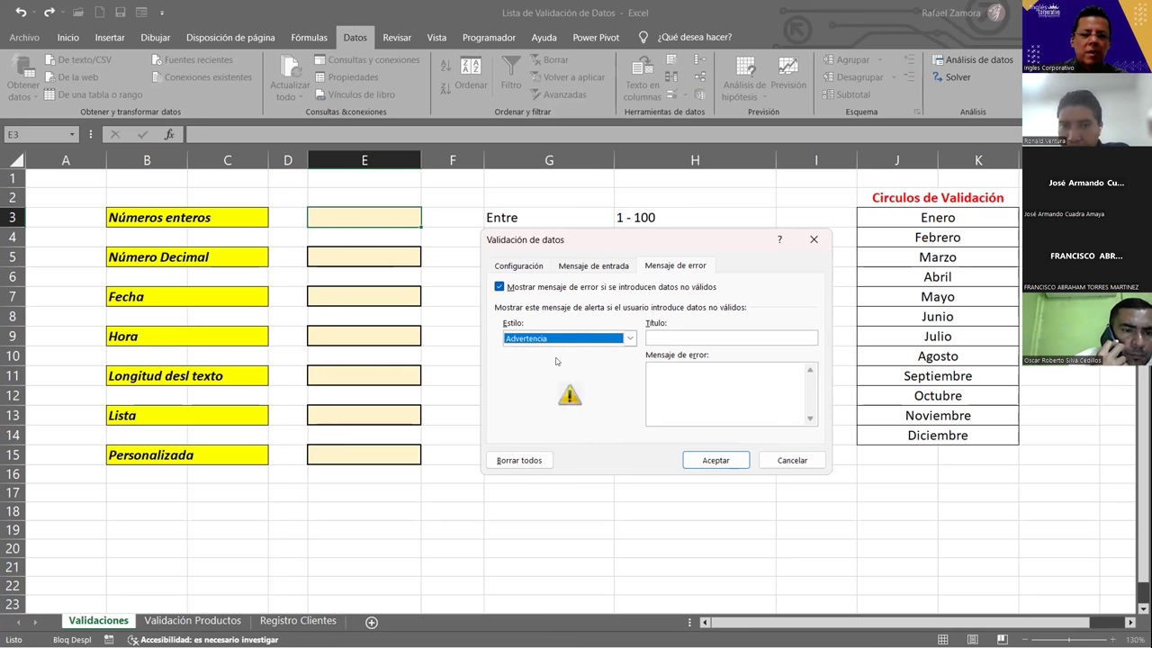
{"action": "left_click", "coordinate": [630, 340]}
{"action": "left_click", "coordinate": [602, 372]}
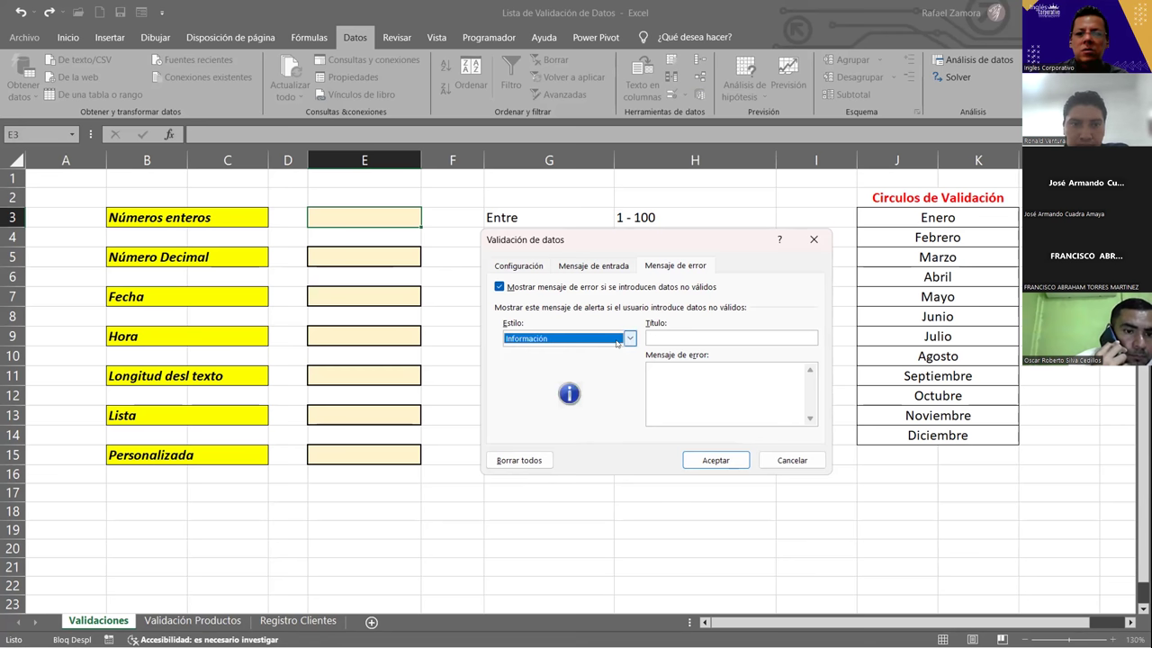
{"action": "left_click", "coordinate": [618, 343]}
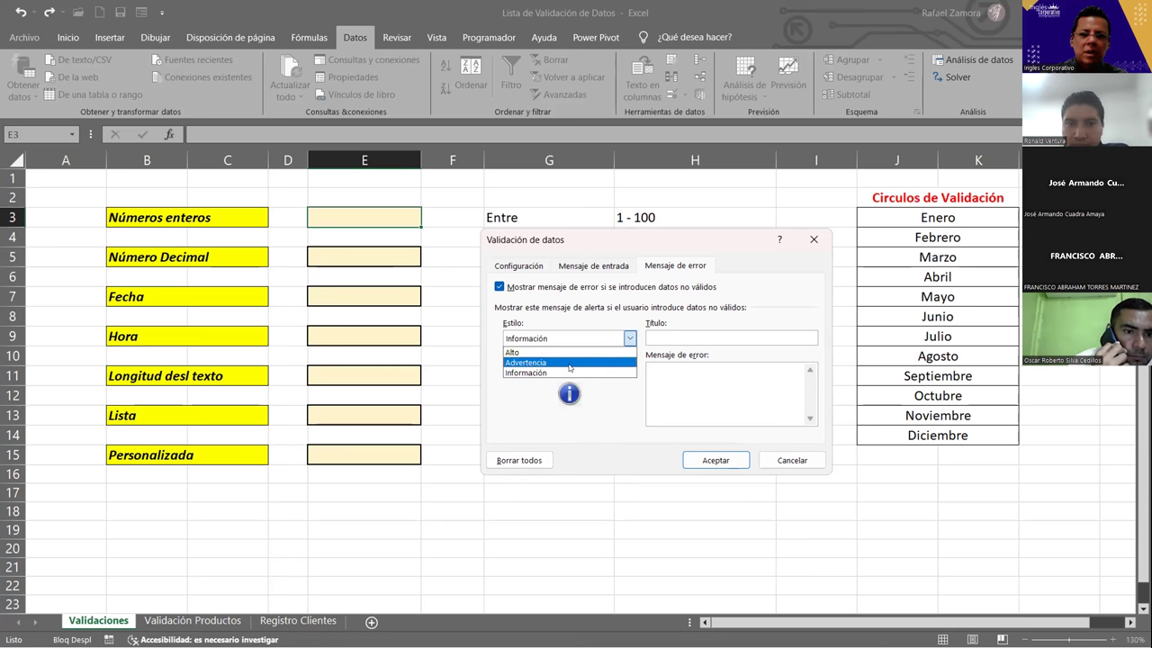
{"action": "left_click", "coordinate": [569, 363]}
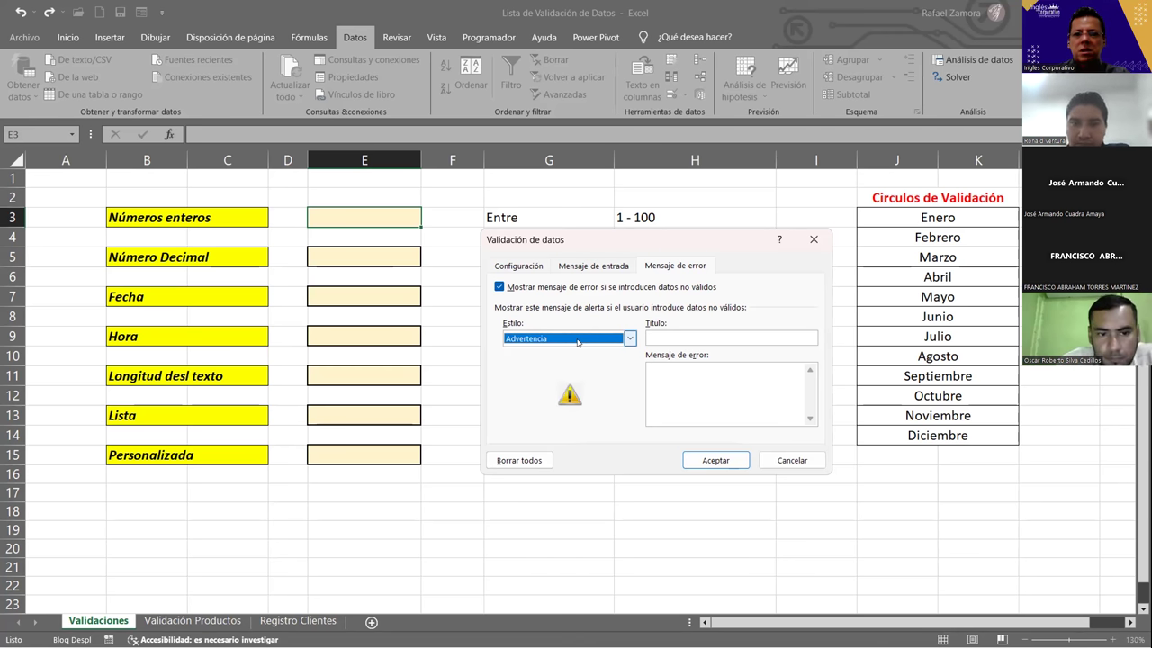
Step: Title the error alert 'ERROR' with message 'Revise dato ingresado' and apply the rule
{"action": "left_click", "coordinate": [674, 336]}
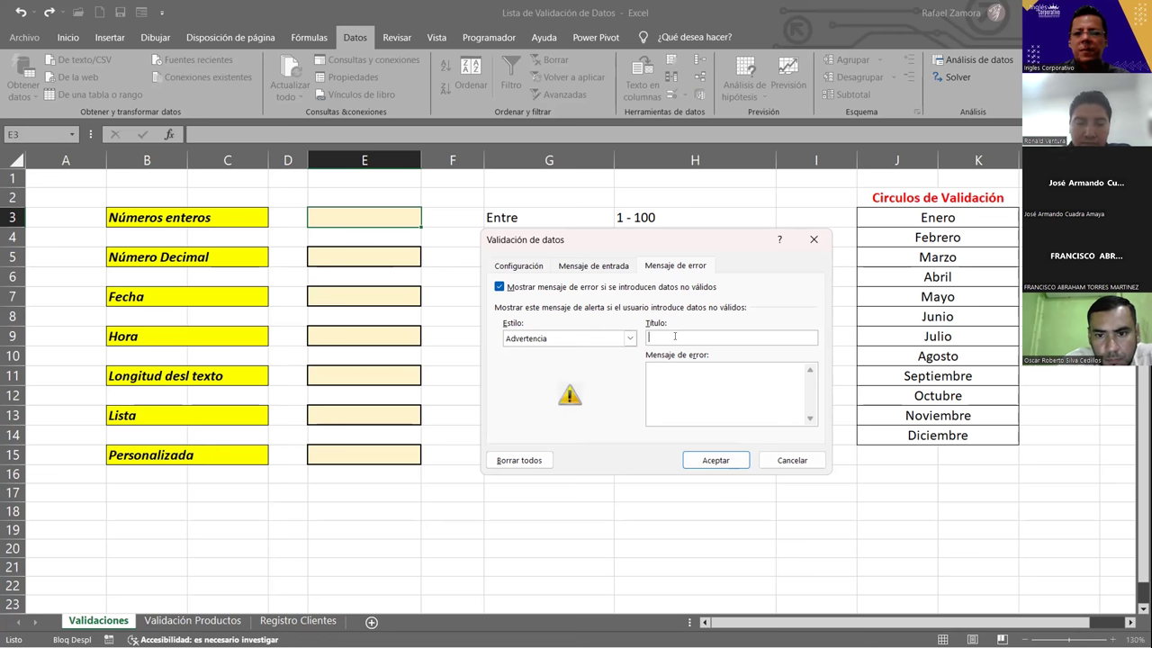
{"action": "type", "text": "ERROR"}
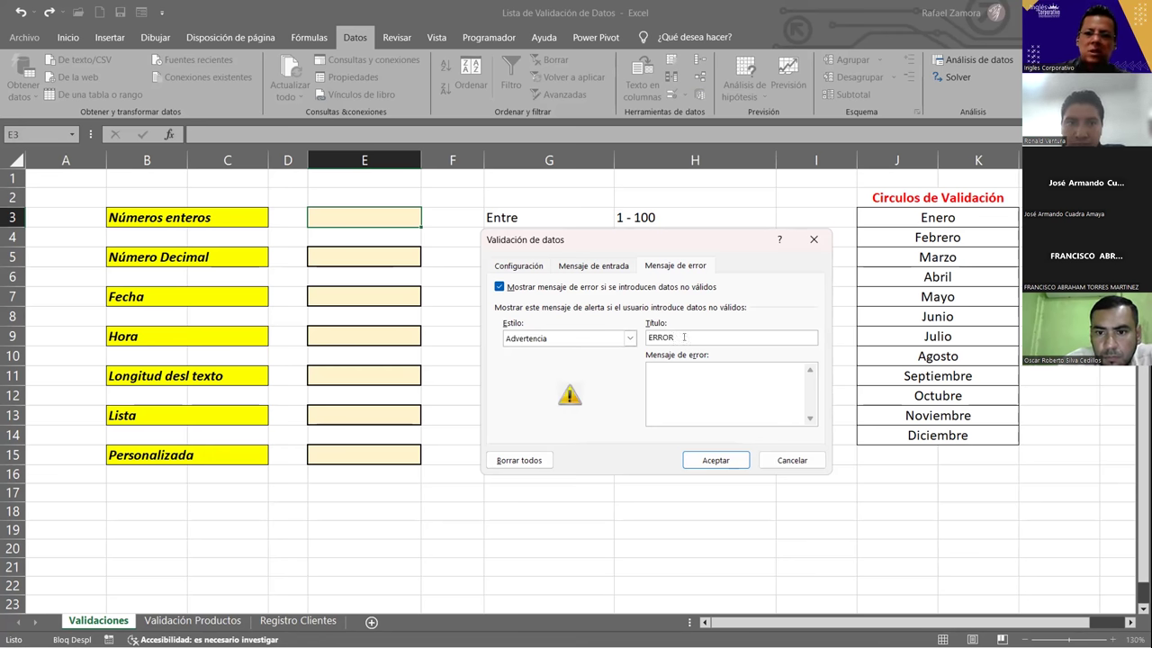
{"action": "left_click", "coordinate": [719, 391]}
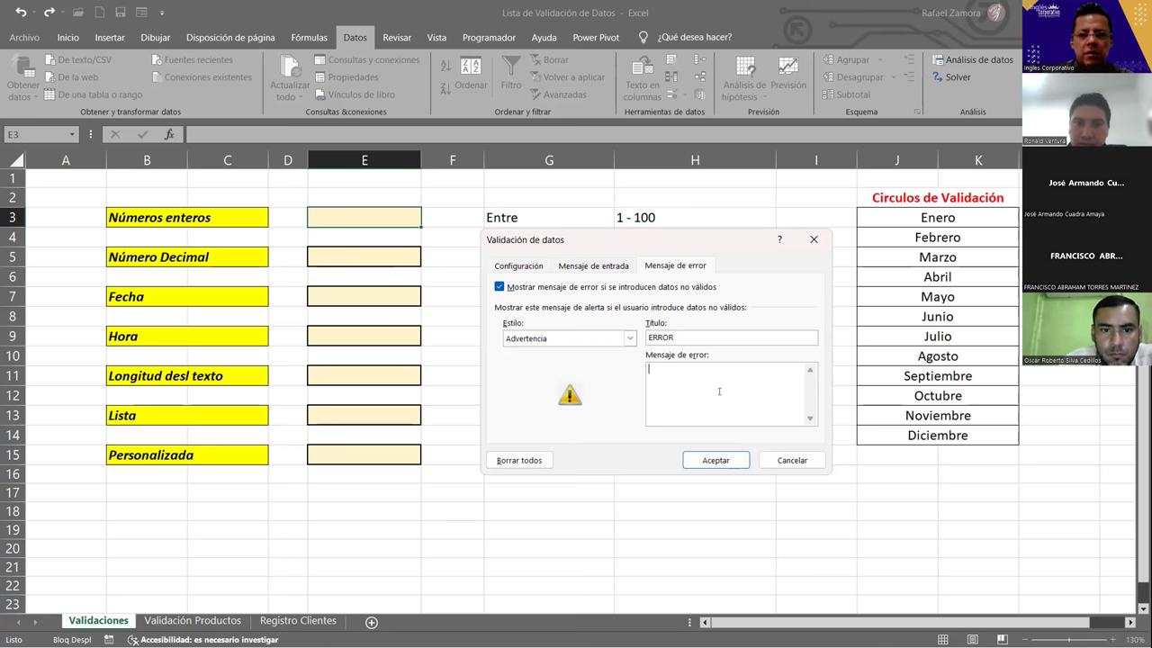
{"action": "type", "text": "Revise da"}
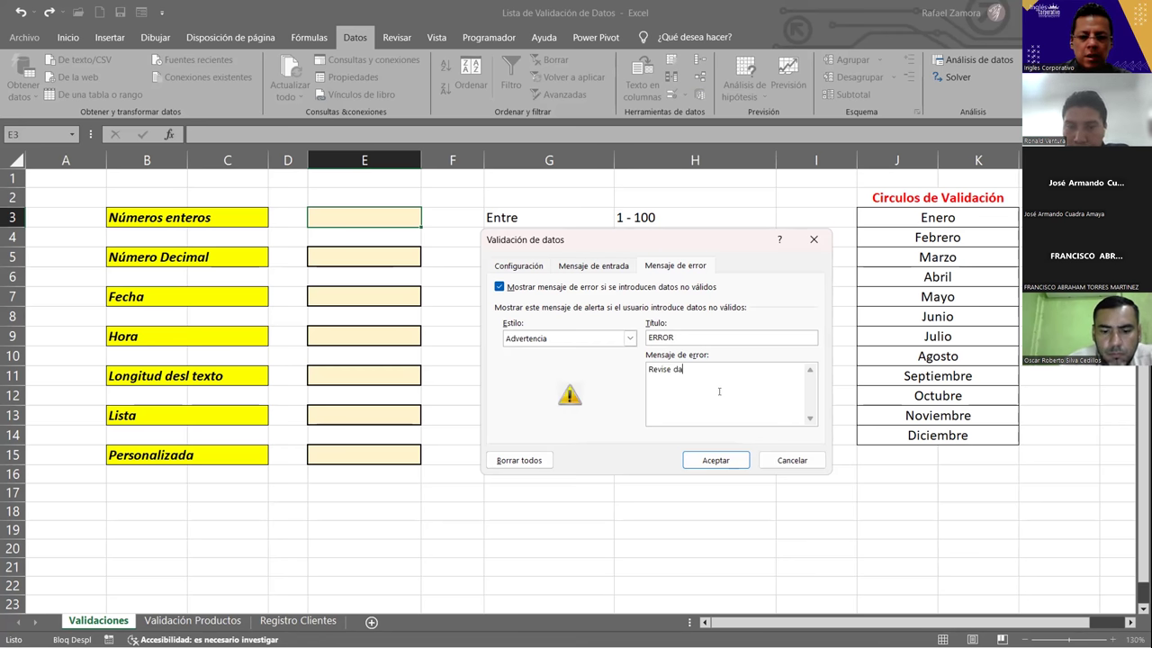
{"action": "type", "text": "to ingresado"}
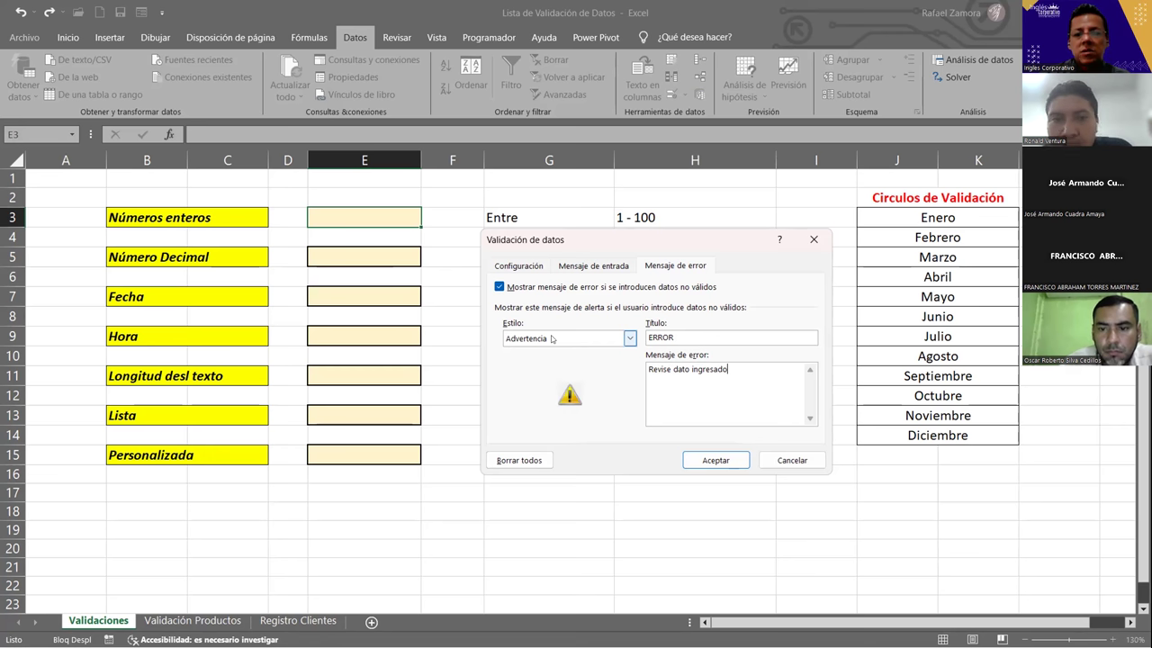
{"action": "left_click", "coordinate": [715, 459]}
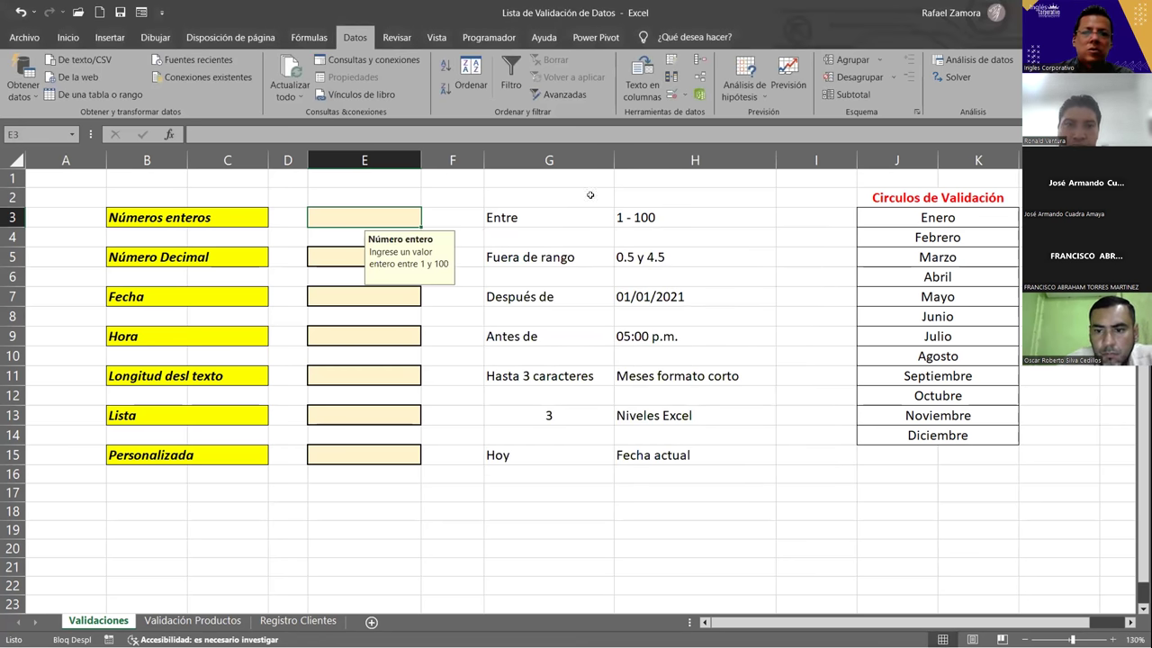
Step: Test E3 with values 50, 75, 80, 100, then 101 to trigger the ERROR warning
{"action": "left_click", "coordinate": [755, 240]}
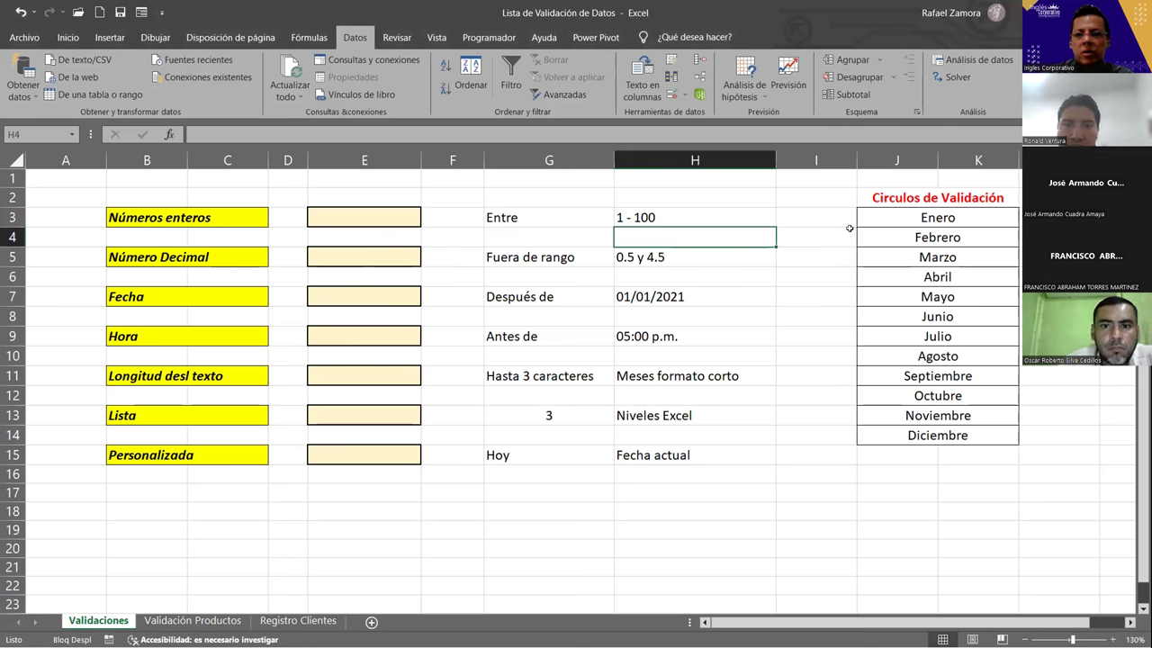
{"action": "left_click", "coordinate": [406, 215]}
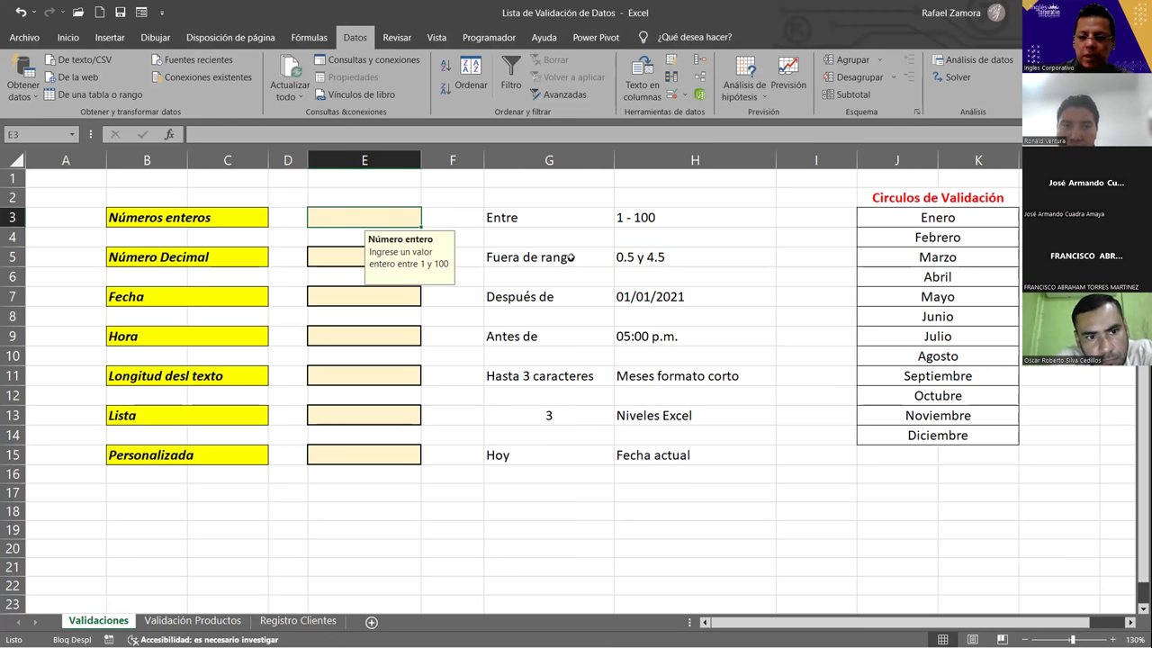
{"action": "type", "text": "50"}
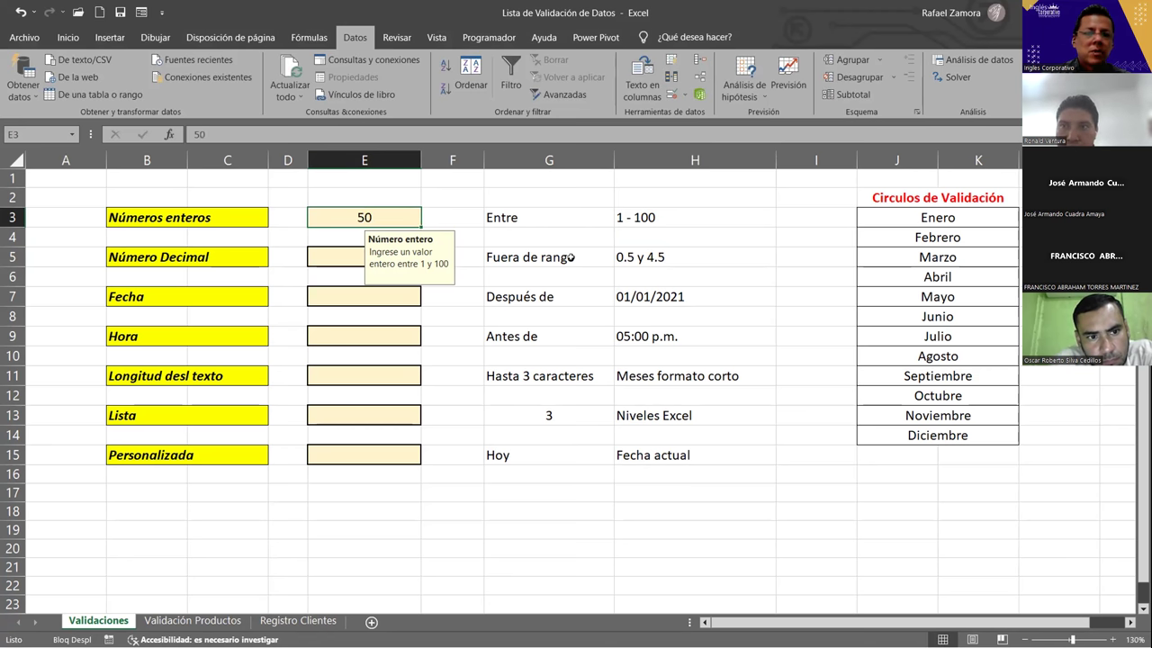
{"action": "type", "text": "75"}
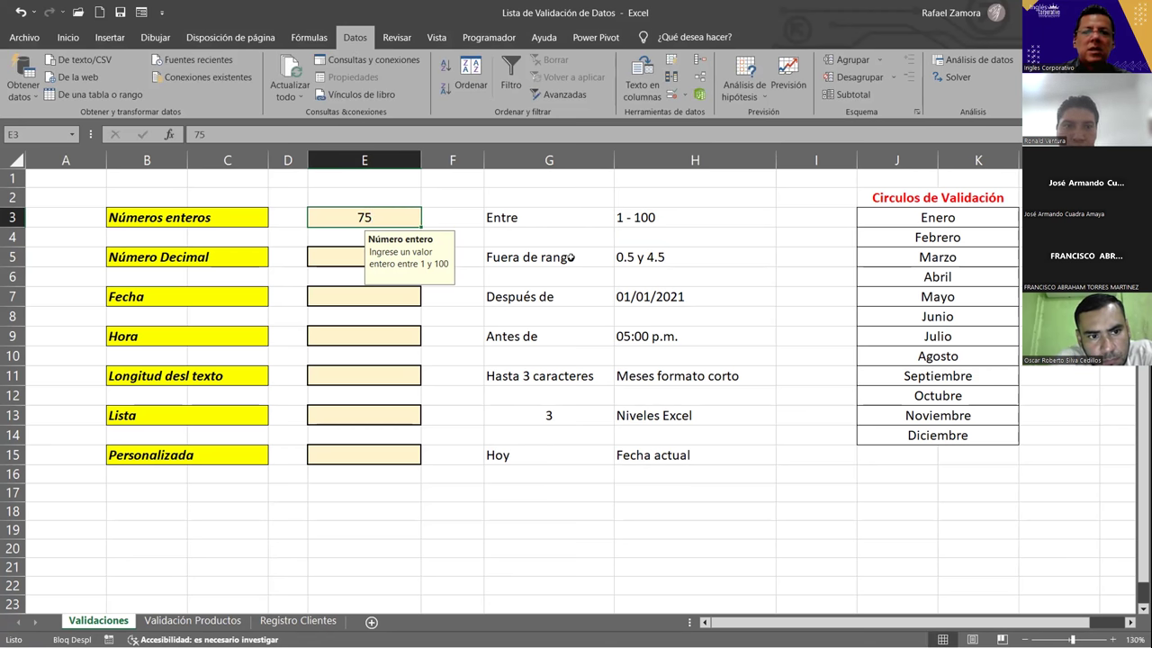
{"action": "type", "text": "80"}
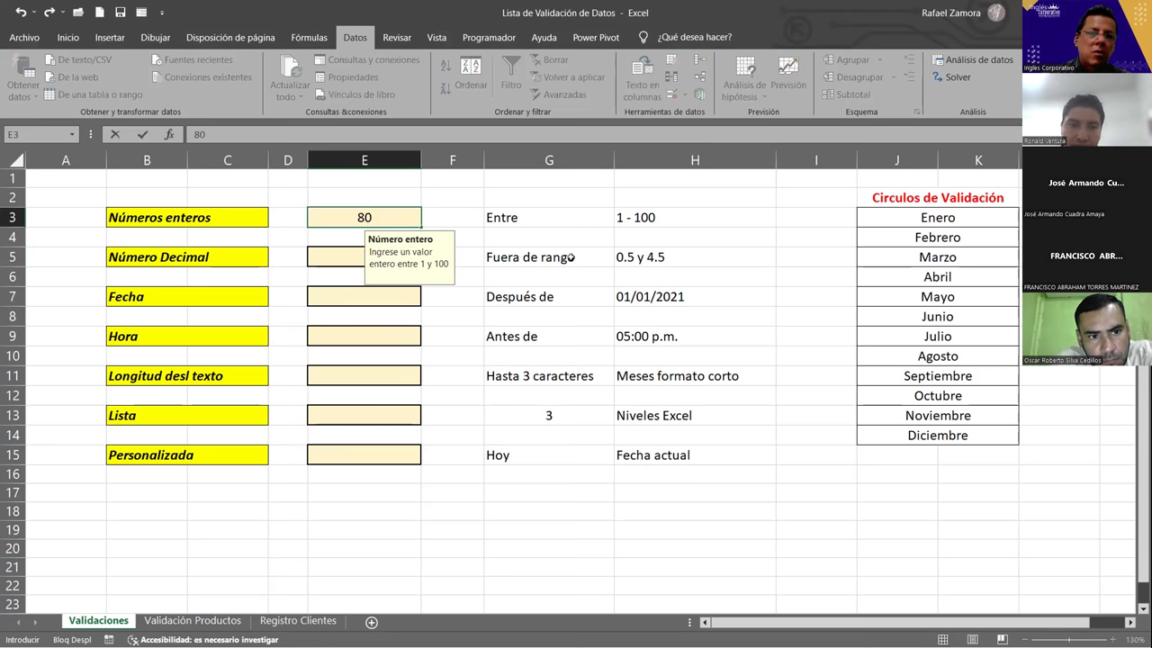
{"action": "key", "text": "BackSpace"}
{"action": "key", "text": "BackSpace"}
{"action": "type", "text": "100"}
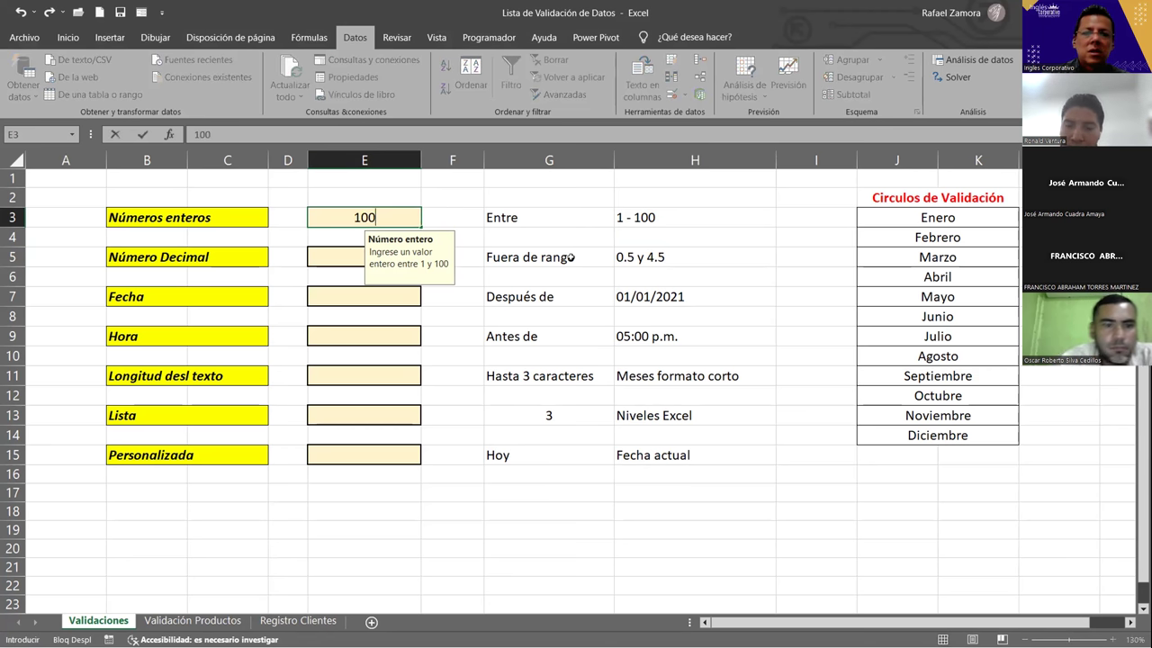
{"action": "key", "text": "BackSpace"}
{"action": "type", "text": "1"}
{"action": "key", "text": "Return"}
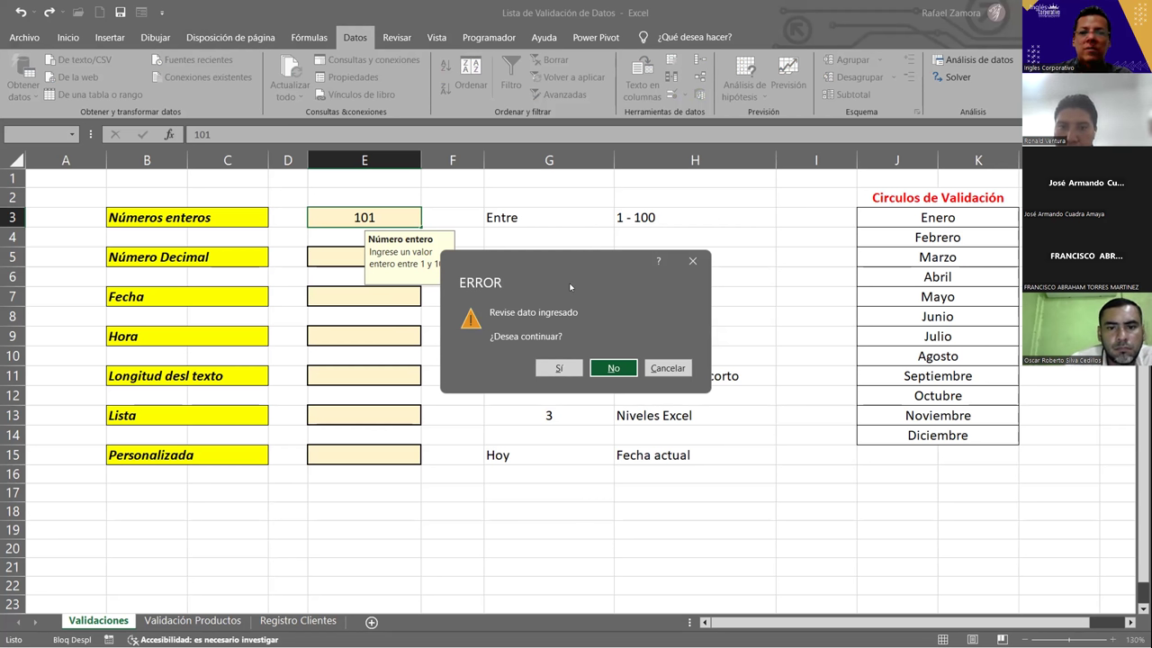
Step: Accept 101 in E3 despite the warning, recheck its input message, then select E5
{"action": "left_click", "coordinate": [542, 365]}
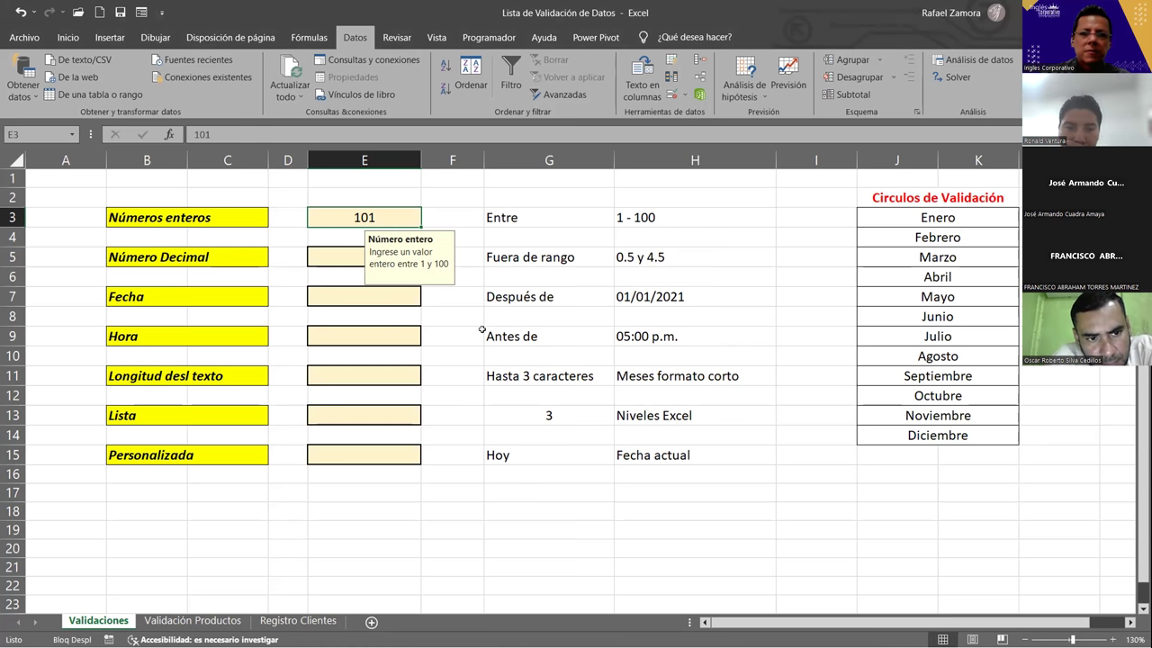
{"action": "left_click", "coordinate": [452, 335]}
{"action": "left_click", "coordinate": [390, 225]}
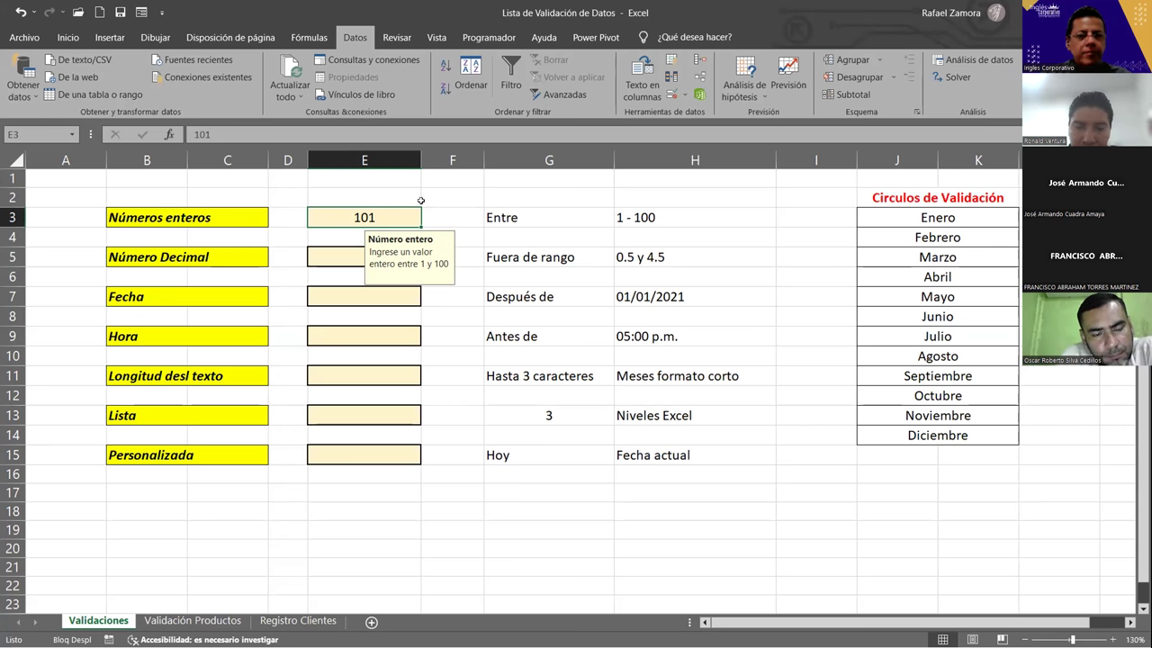
{"action": "left_click", "coordinate": [360, 255]}
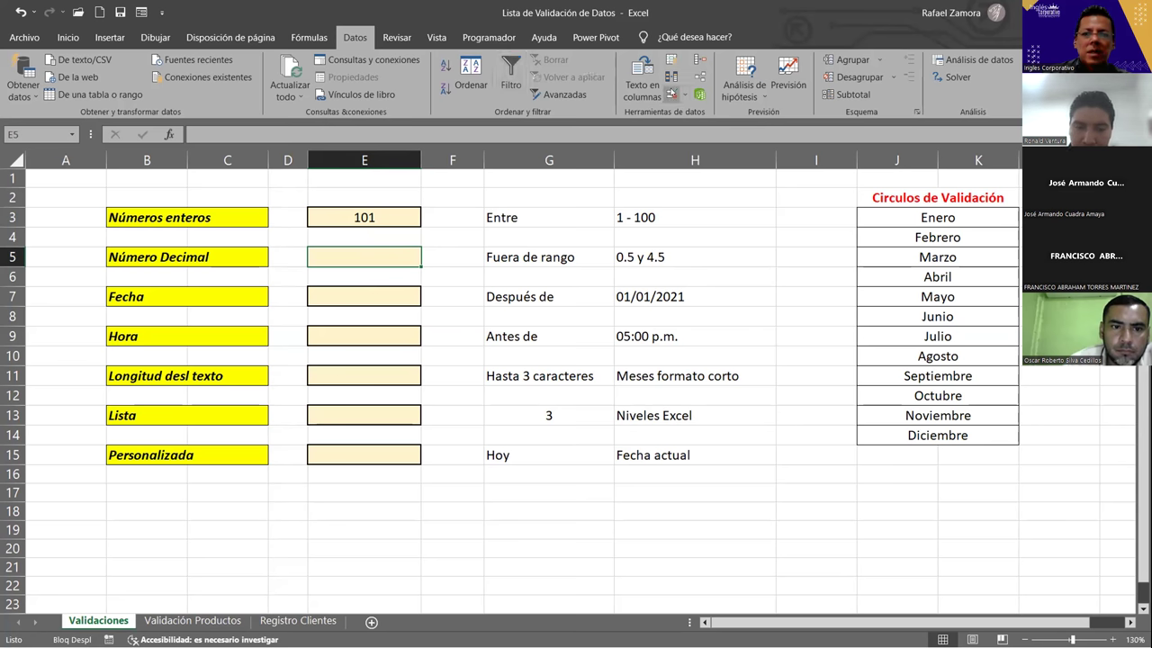
Step: Allow only Decimal values in E5 that are 'no está entre' 0.5 and 4.5
{"action": "left_click", "coordinate": [671, 93]}
{"action": "left_click", "coordinate": [533, 266]}
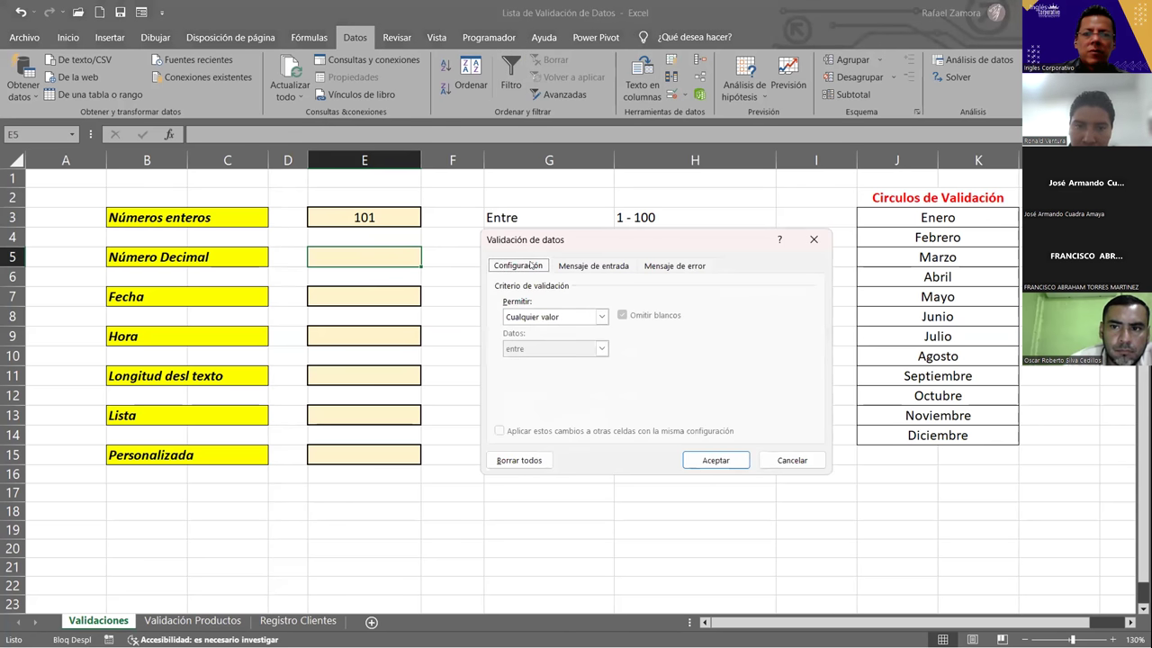
{"action": "left_click", "coordinate": [576, 317]}
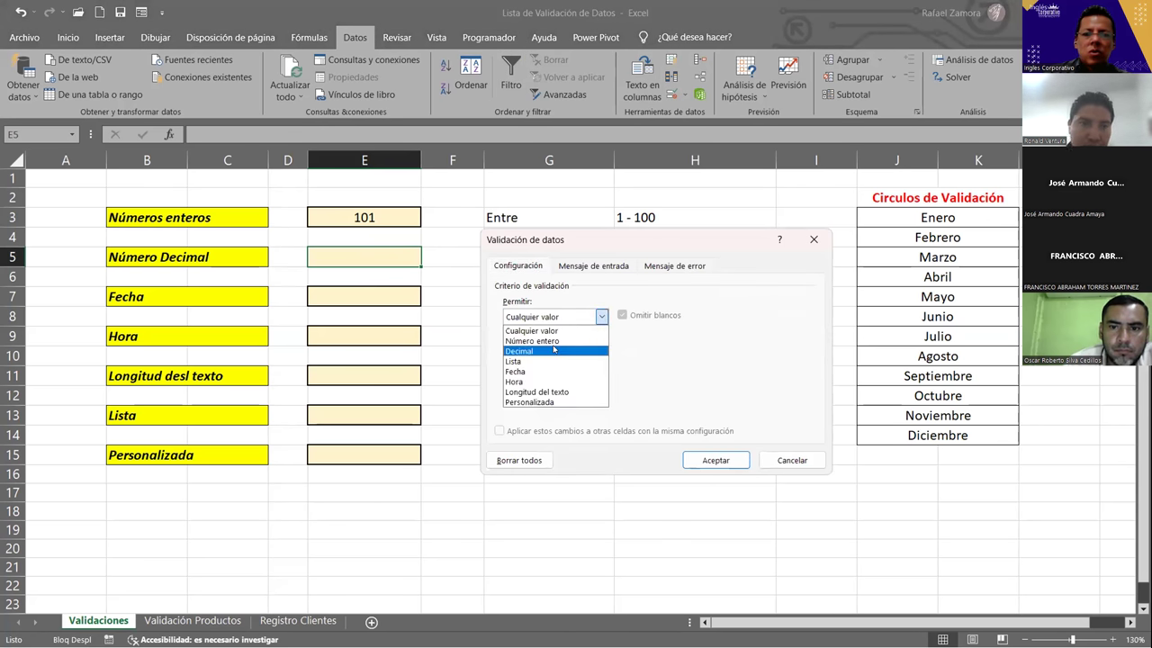
{"action": "left_click", "coordinate": [555, 350]}
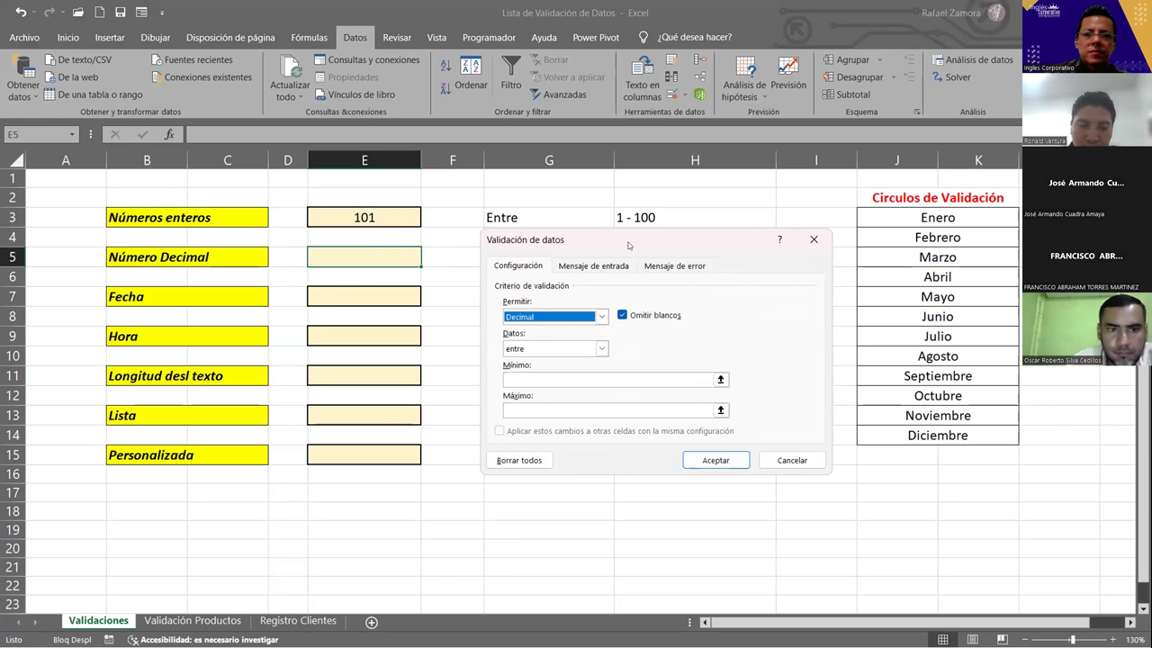
{"action": "left_click_drag", "start_coordinate": [628, 245], "coordinate": [634, 285]}
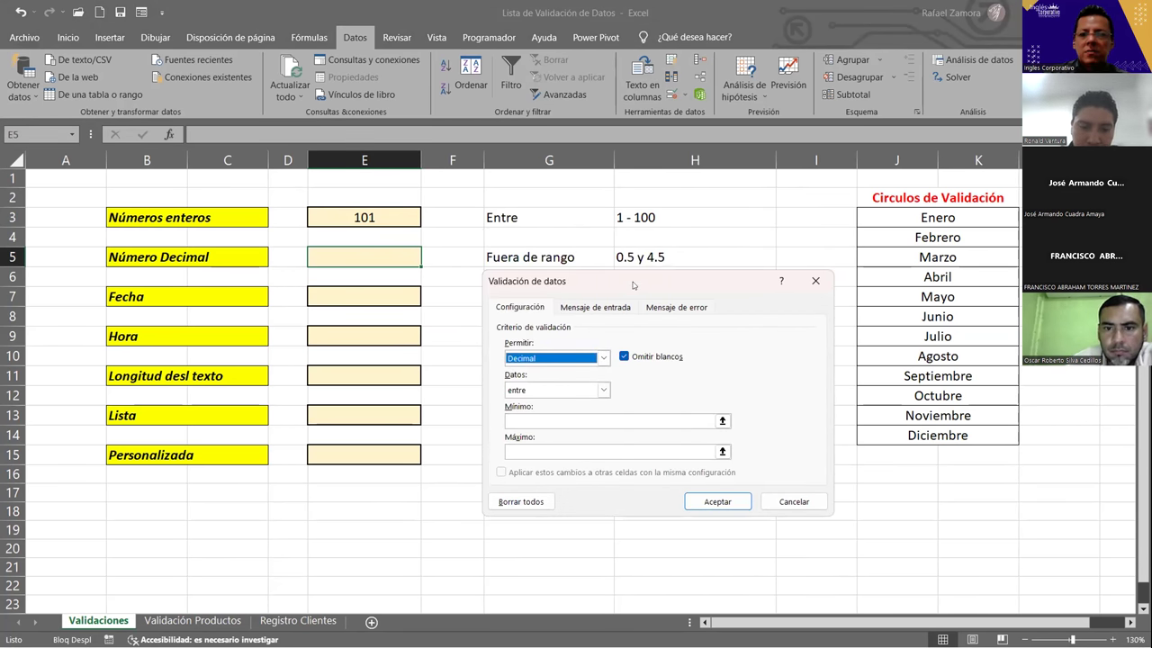
{"action": "left_click", "coordinate": [604, 391]}
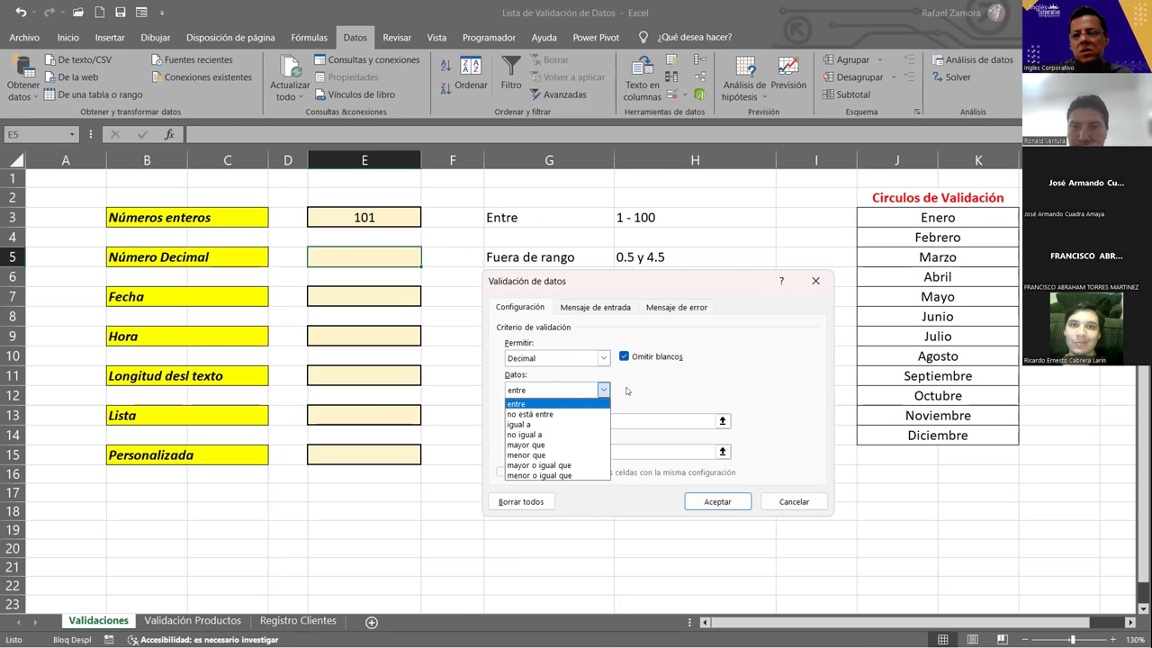
{"action": "left_click", "coordinate": [522, 415]}
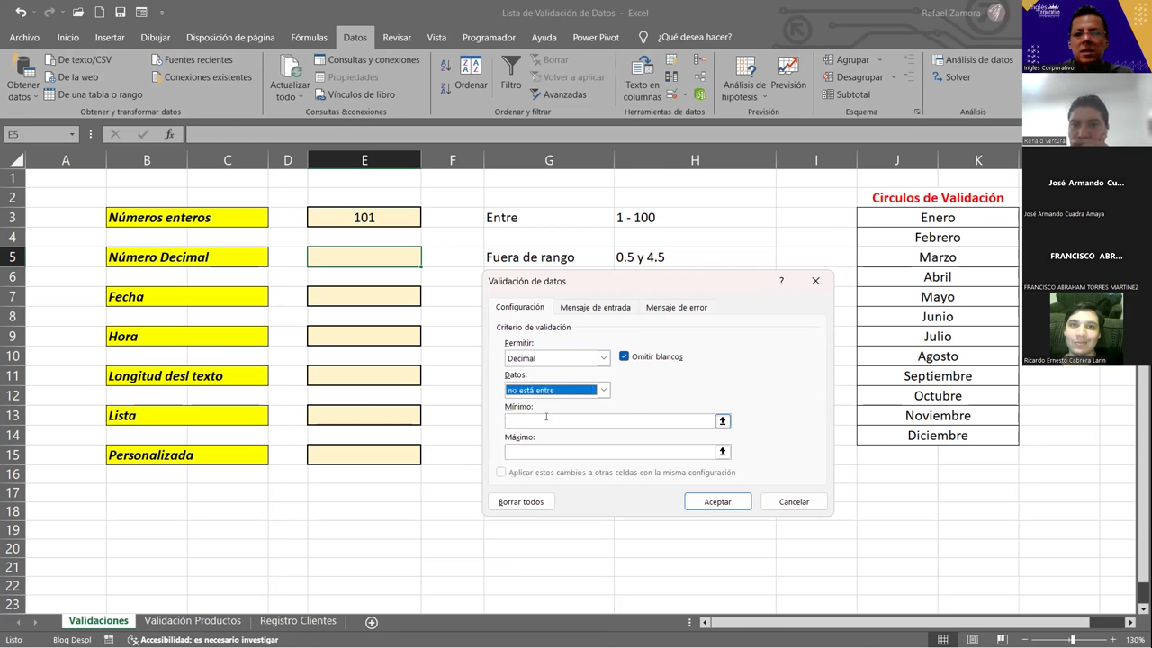
{"action": "type", "text": "0.5"}
{"action": "type", "text": "4.5"}
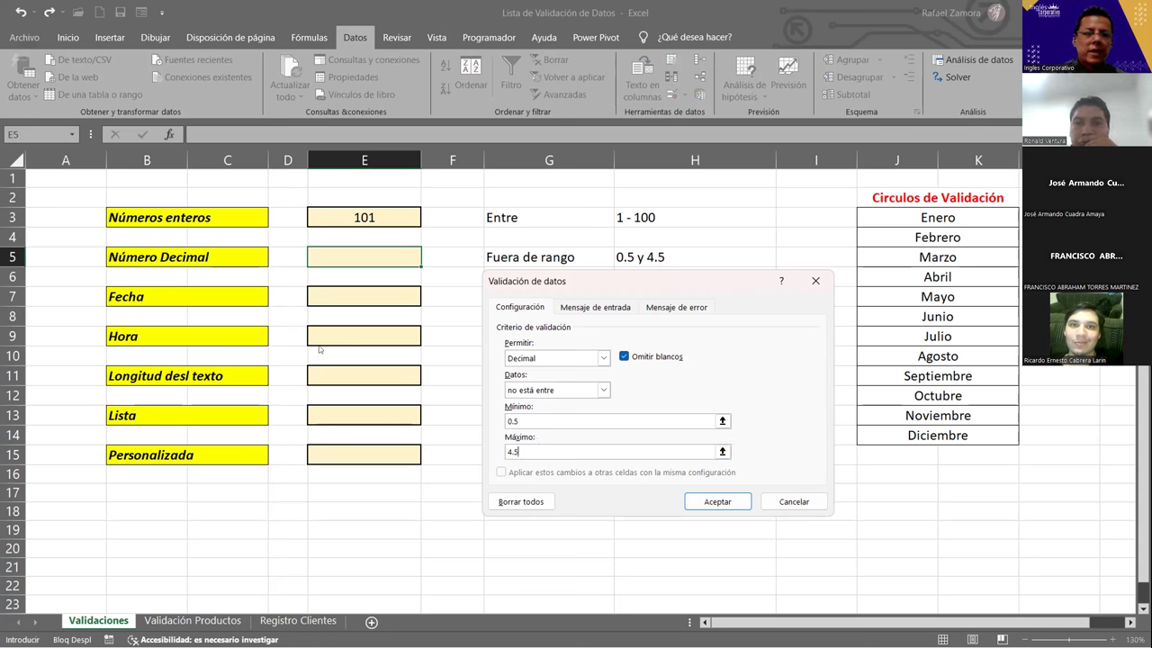
{"action": "key", "text": "Return"}
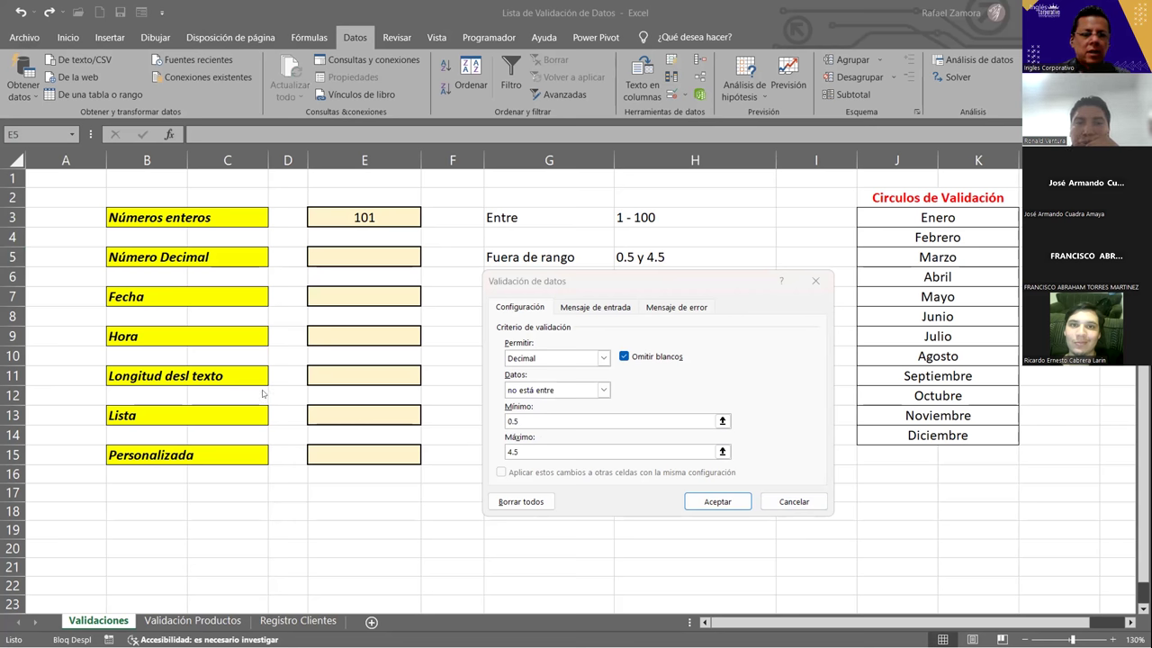
Step: Enter input title 'Decimal' and message 'Ingrese un valor fuera del rango entre 0.5 y 4.5' for E5
{"action": "left_click", "coordinate": [595, 307]}
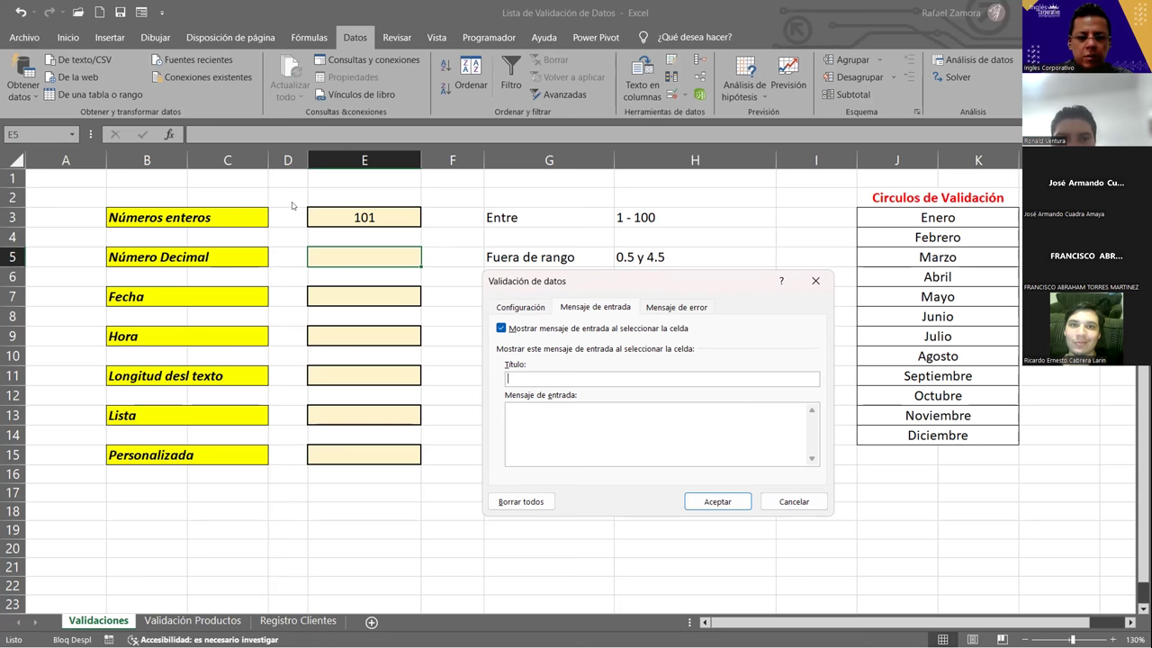
{"action": "type", "text": "Decimal"}
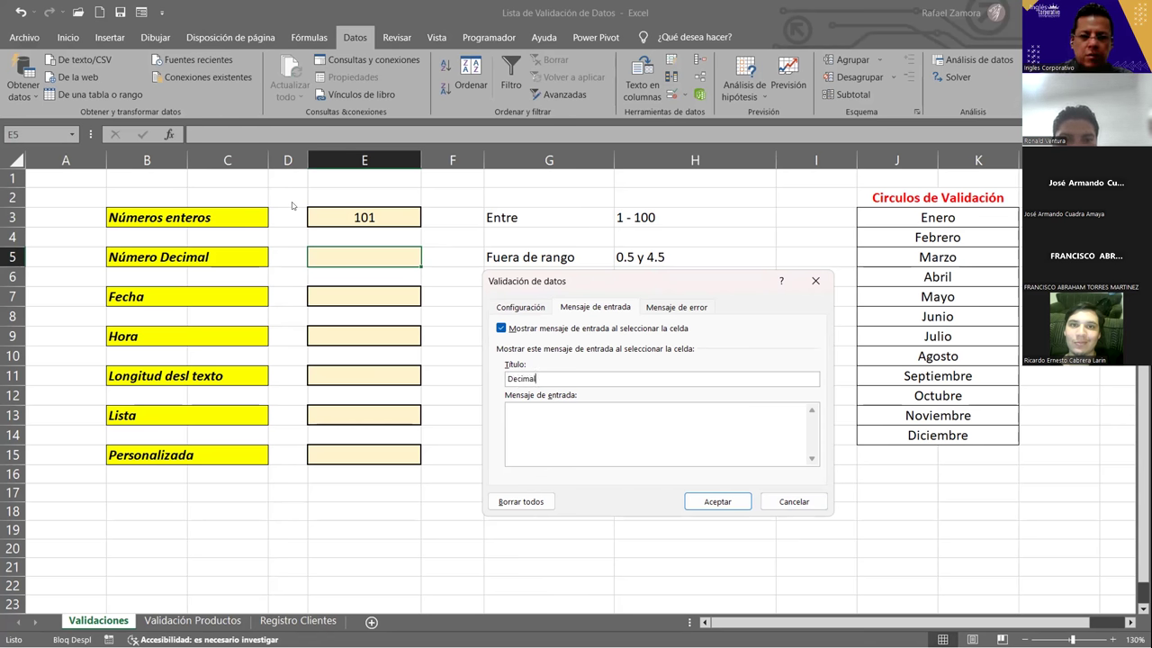
{"action": "left_click", "coordinate": [557, 428]}
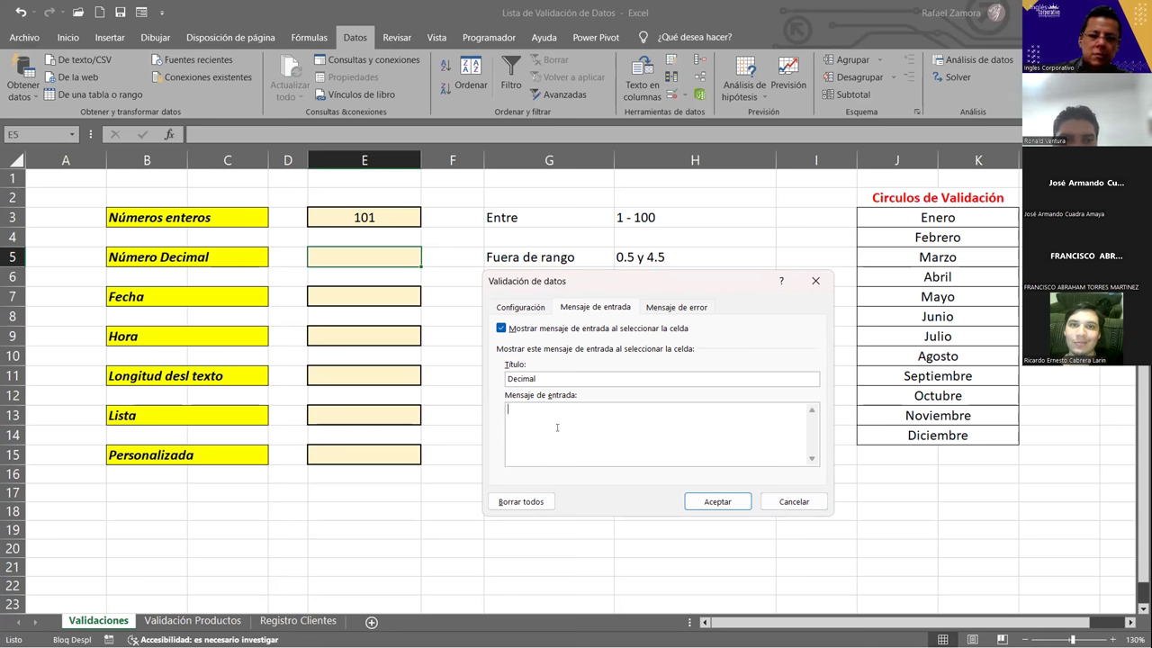
{"action": "type", "text": "Ingrese u"}
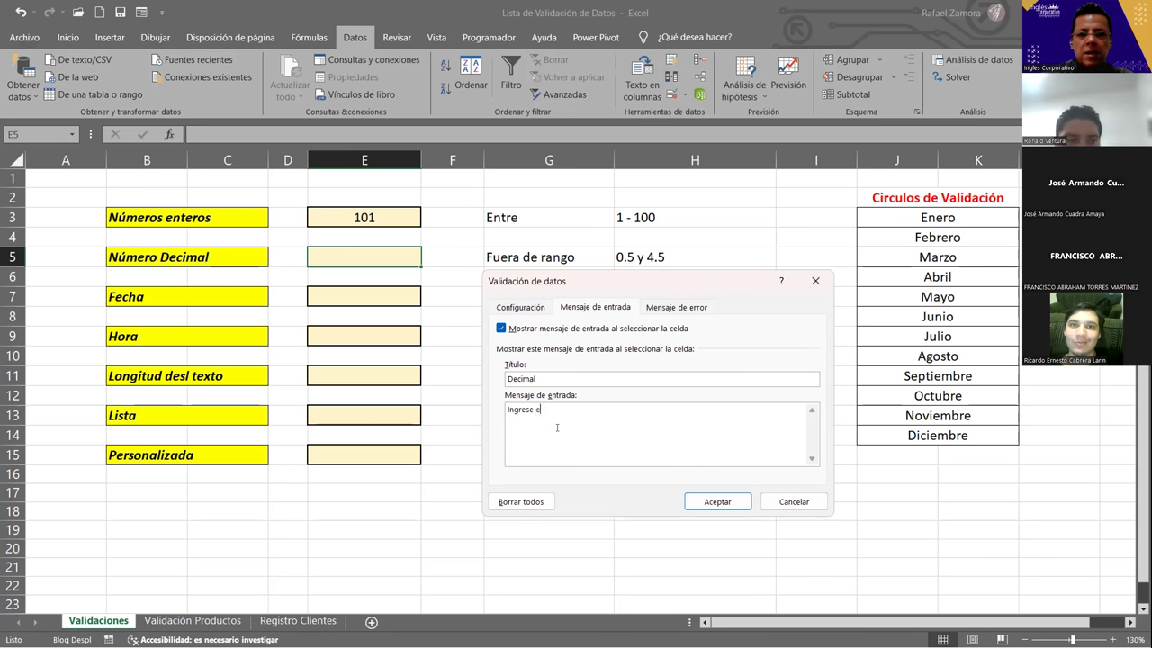
{"action": "type", "text": "n va"}
{"action": "key", "text": "BackSpace"}
{"action": "key", "text": "BackSpace"}
{"action": "type", "text": "valor "}
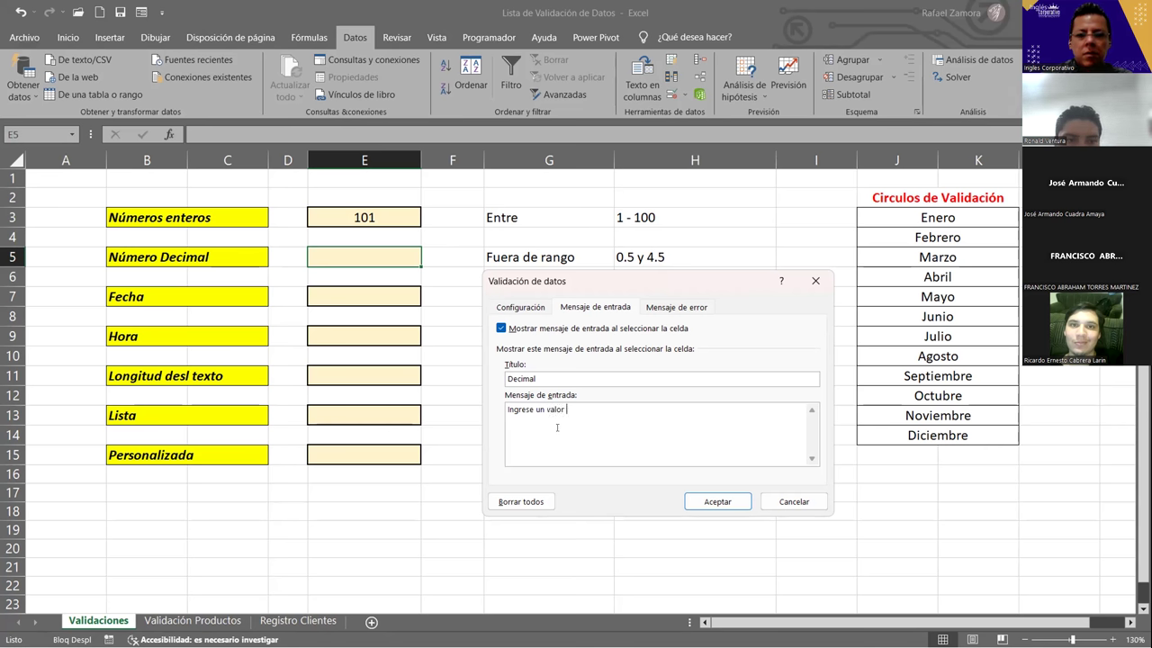
{"action": "type", "text": "fuera del rango entre 0.5 y 4"}
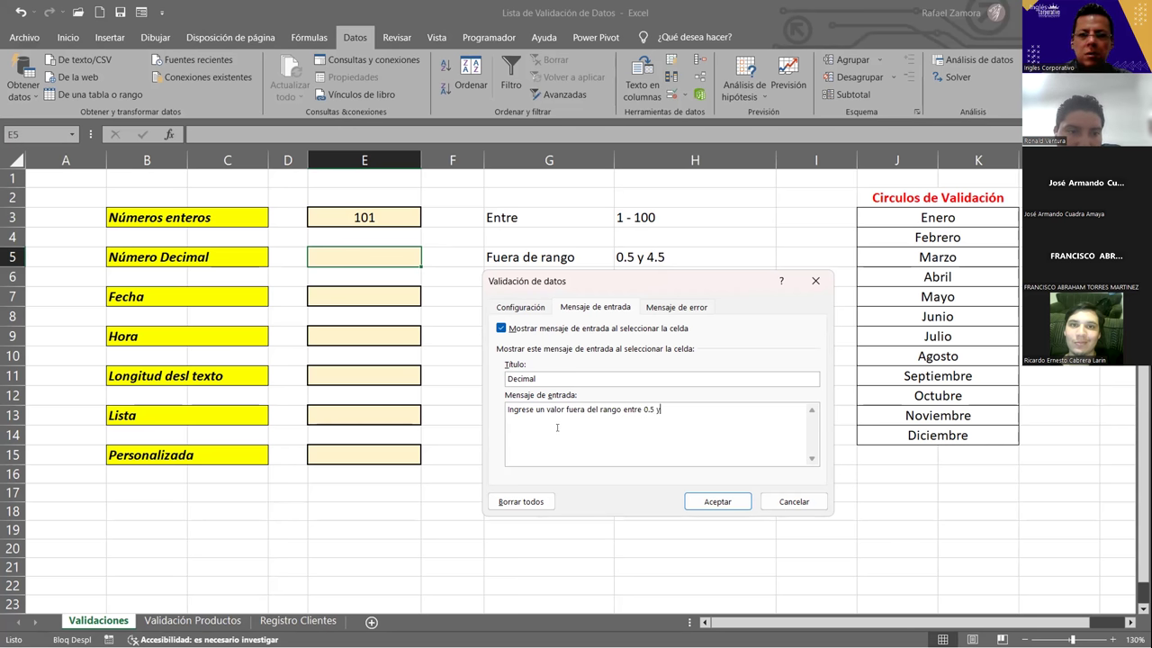
{"action": "type", "text": ".5"}
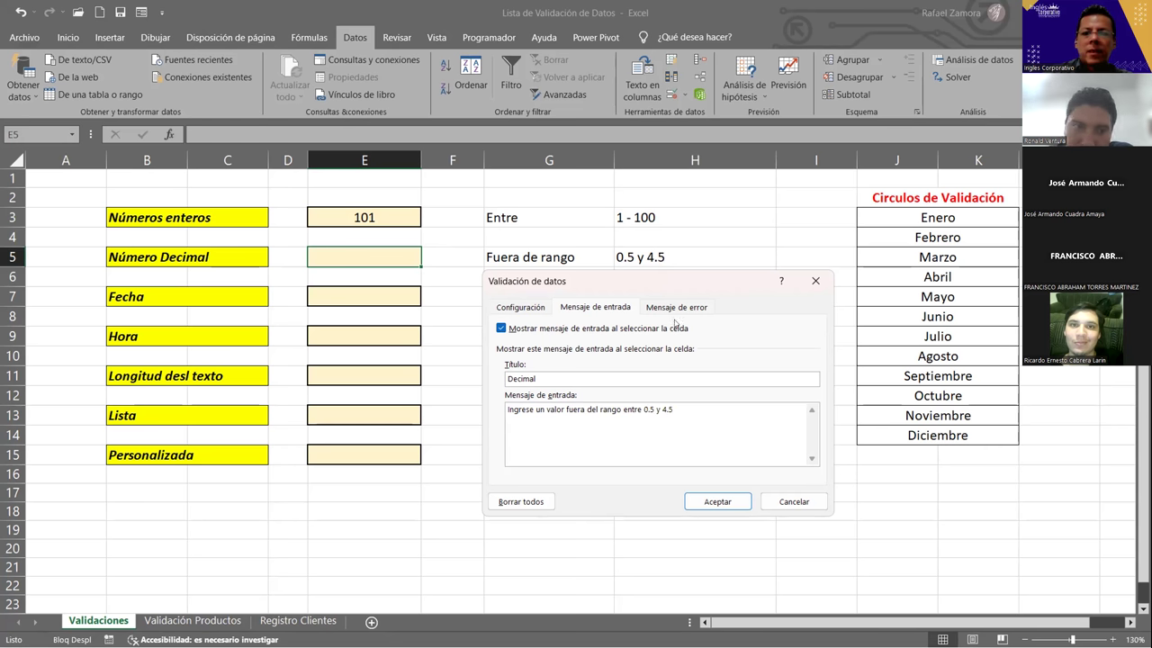
{"action": "left_click", "coordinate": [686, 308]}
Step: Keep E5's error alert style at Alto after briefly trying Información
{"action": "left_click", "coordinate": [545, 382]}
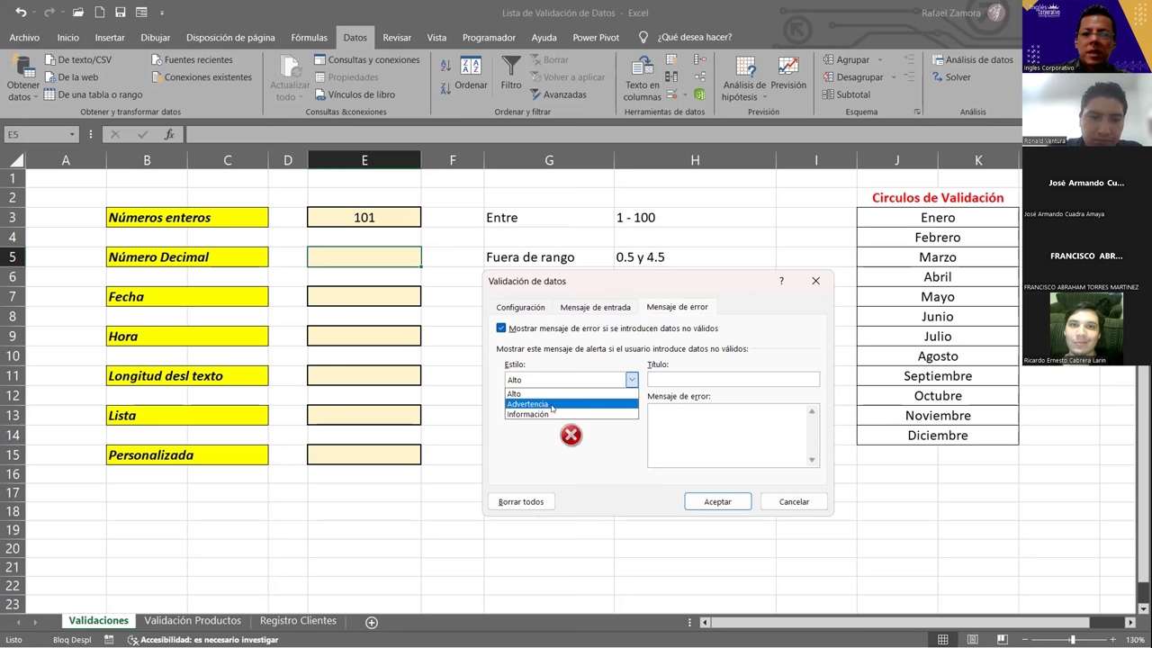
{"action": "left_click_drag", "start_coordinate": [566, 384], "coordinate": [535, 414]}
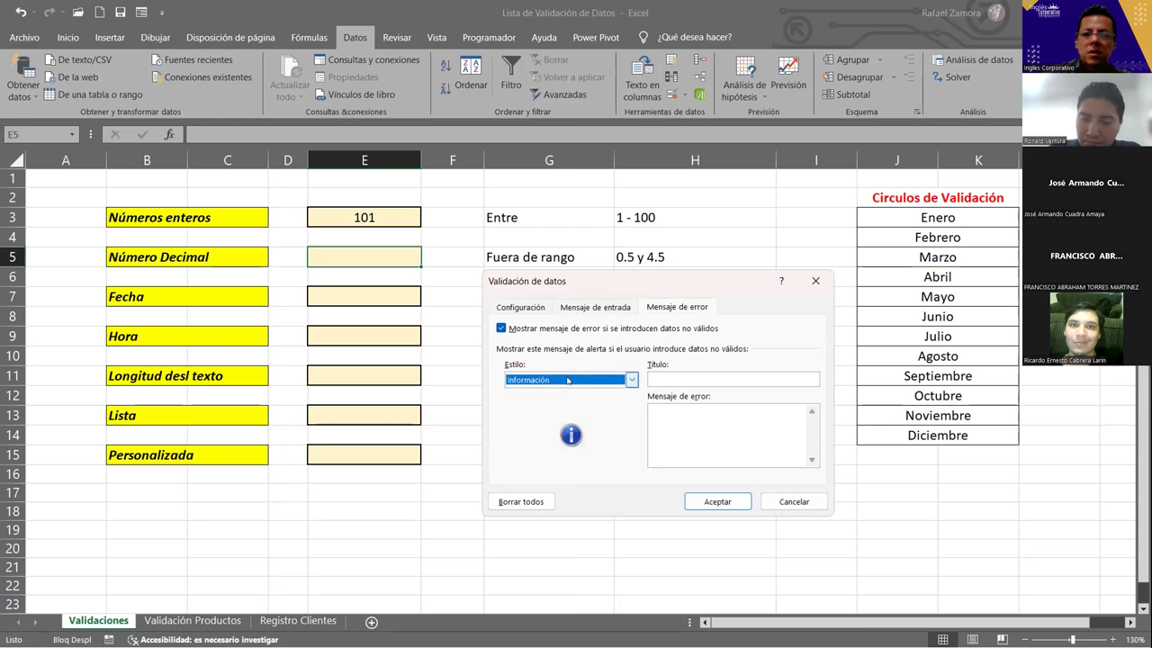
{"action": "left_click", "coordinate": [558, 380]}
{"action": "left_click", "coordinate": [554, 394]}
Step: Enter alert title 'ERROR' and message 'Revise dato ingresado', then apply E5's rule
{"action": "left_click", "coordinate": [690, 379]}
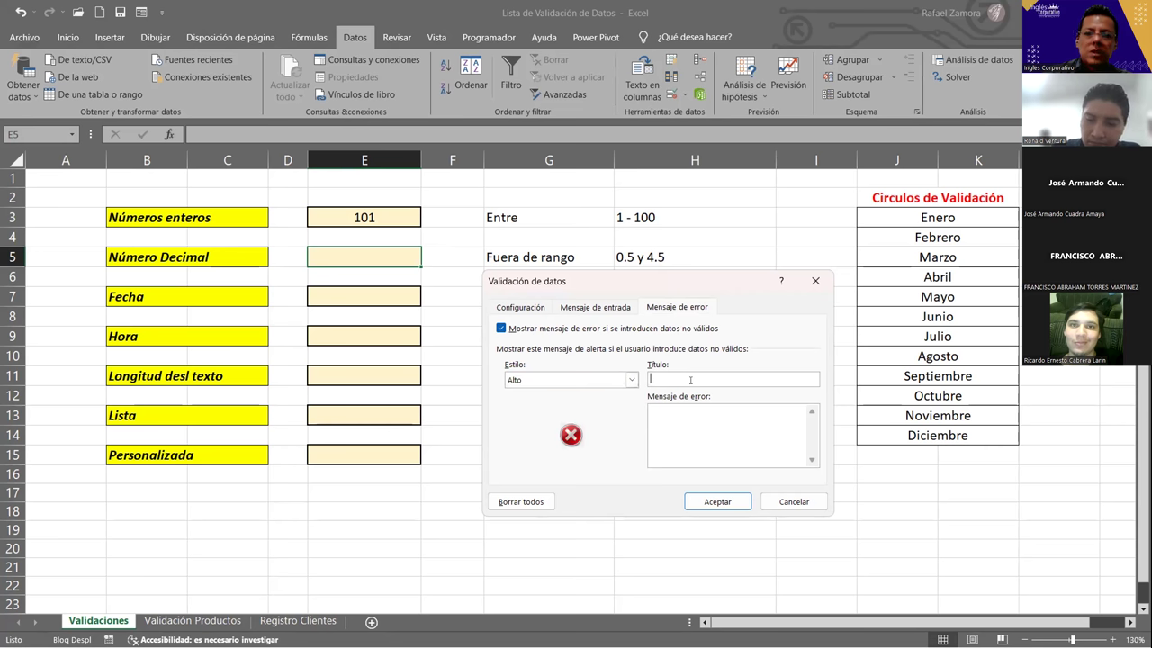
{"action": "type", "text": "ERROR"}
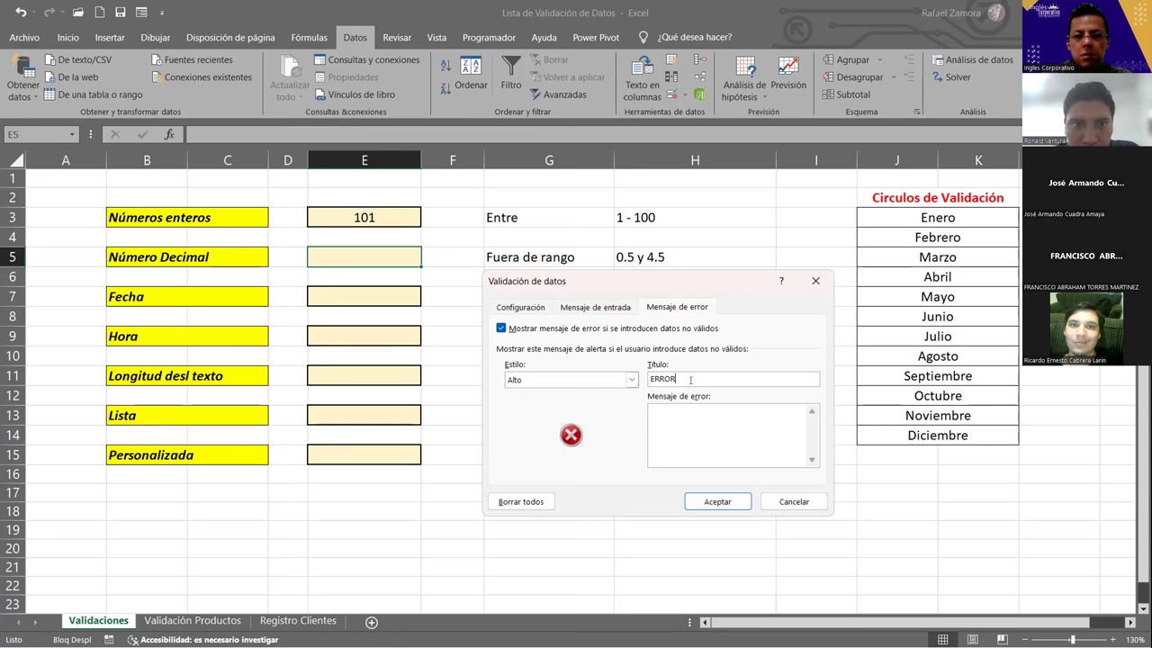
{"action": "key", "text": "Tab"}
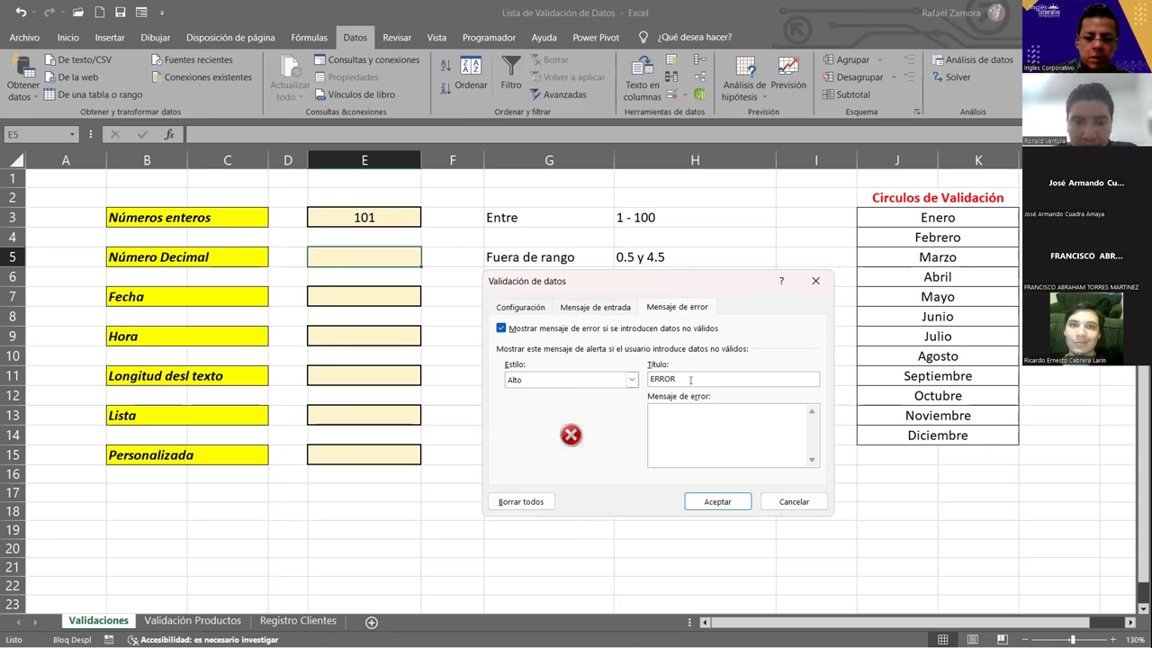
{"action": "type", "text": "Revise dato ingr"}
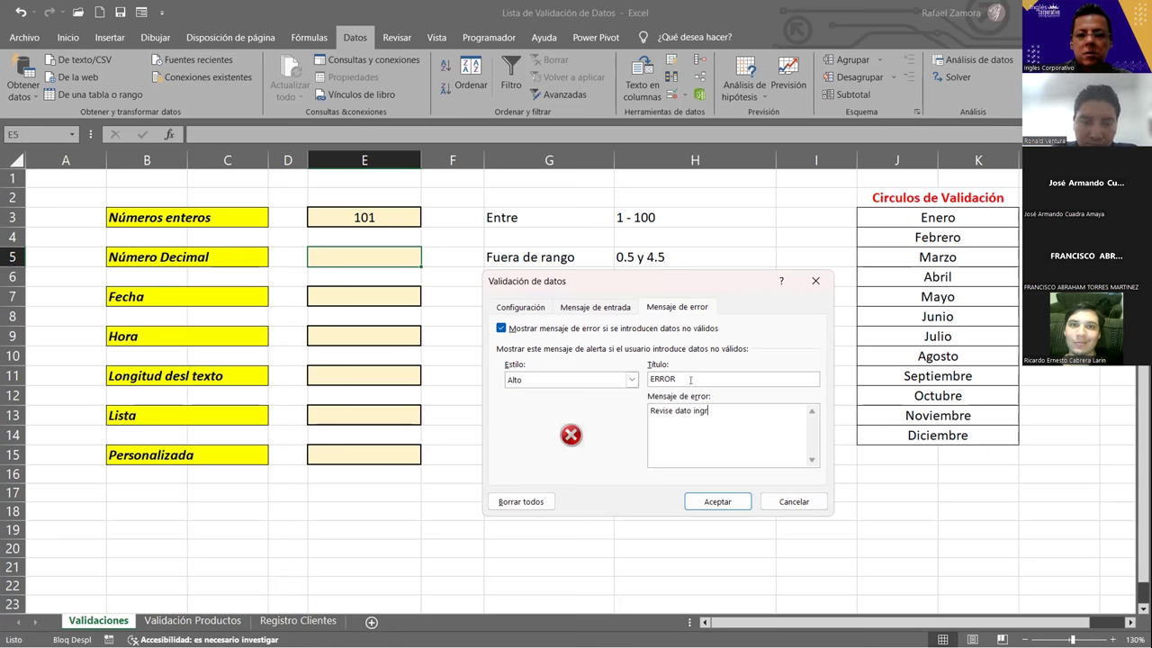
{"action": "type", "text": "esado"}
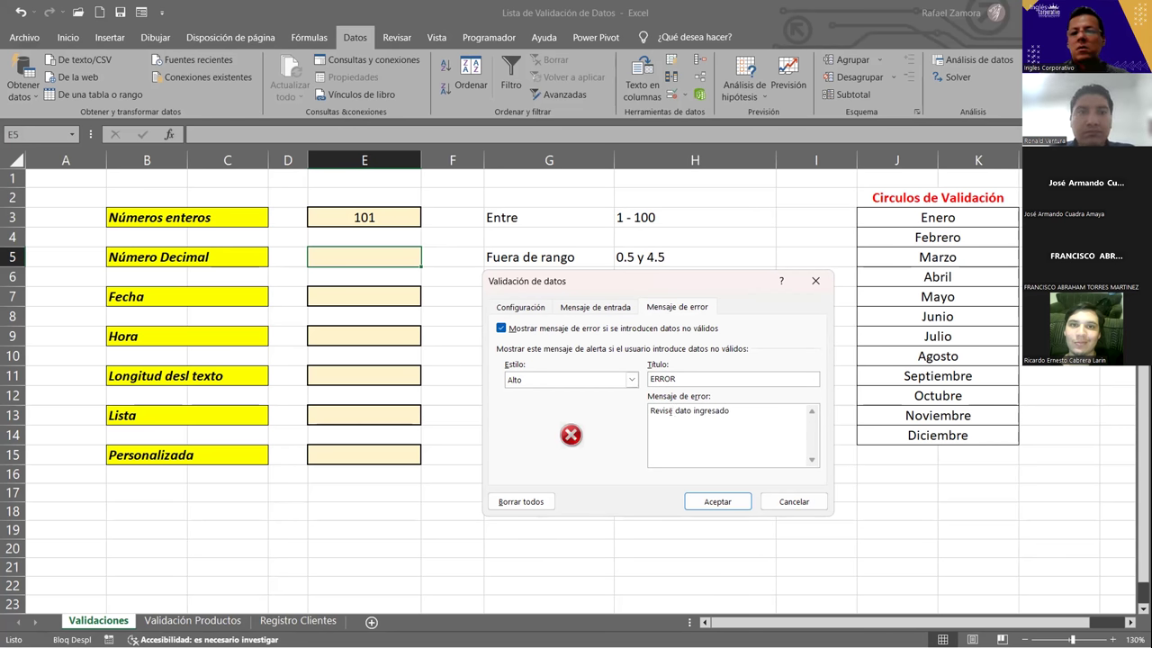
{"action": "left_click", "coordinate": [595, 308]}
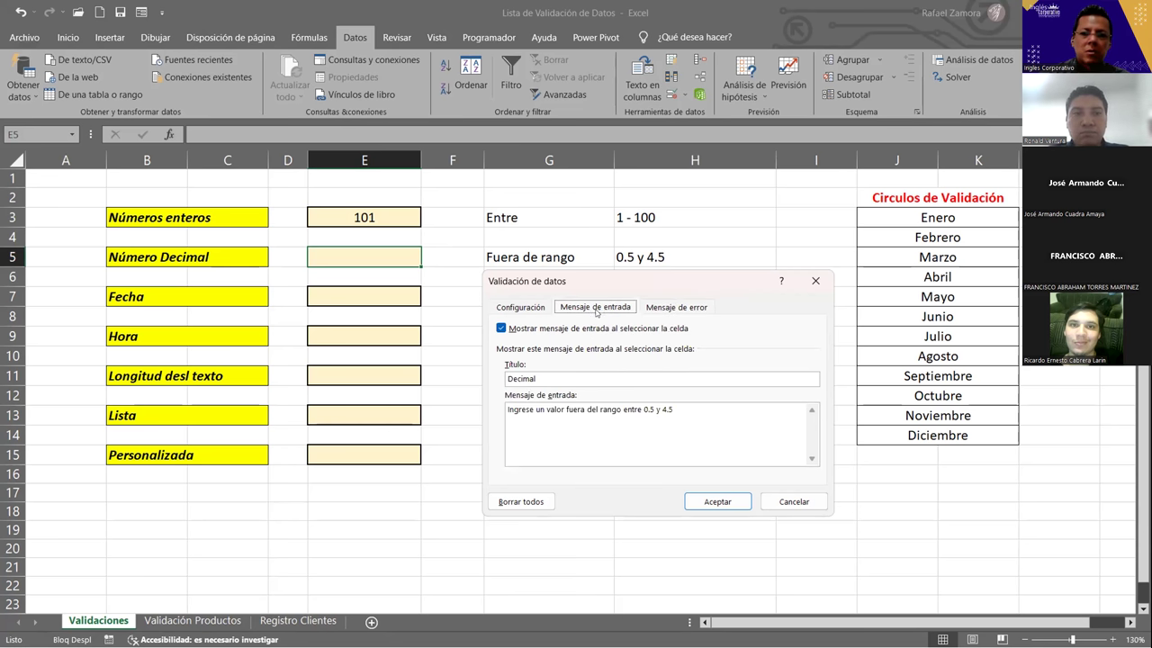
{"action": "left_click", "coordinate": [729, 500]}
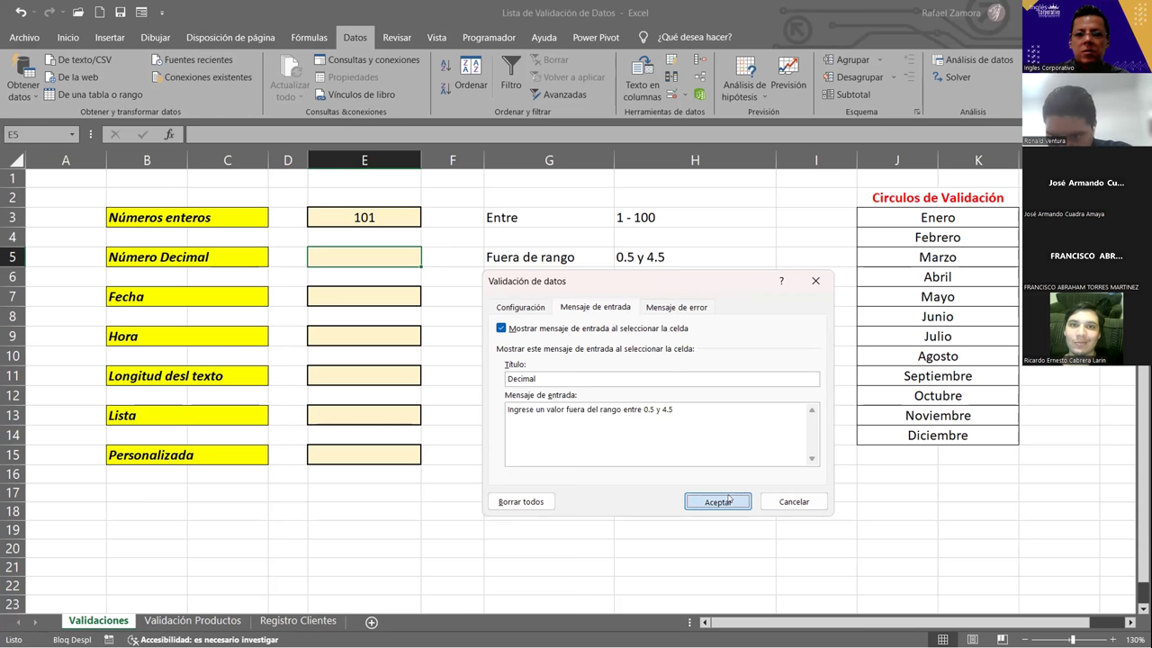
{"action": "left_click", "coordinate": [729, 500]}
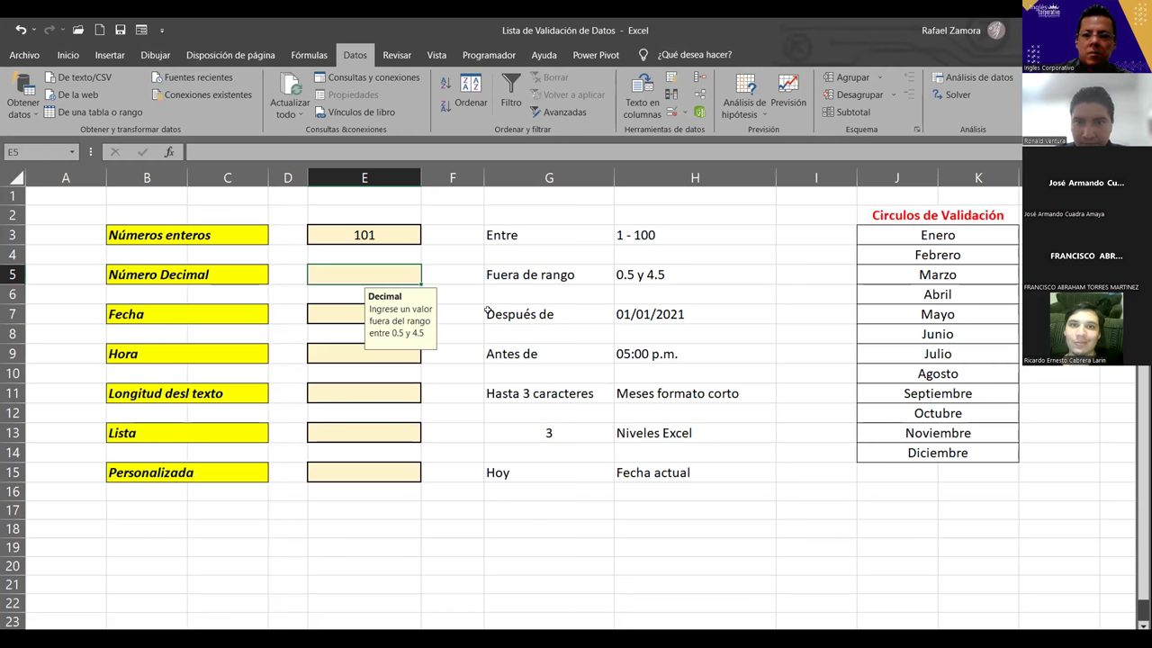
{"action": "type", "text": "0.2"}
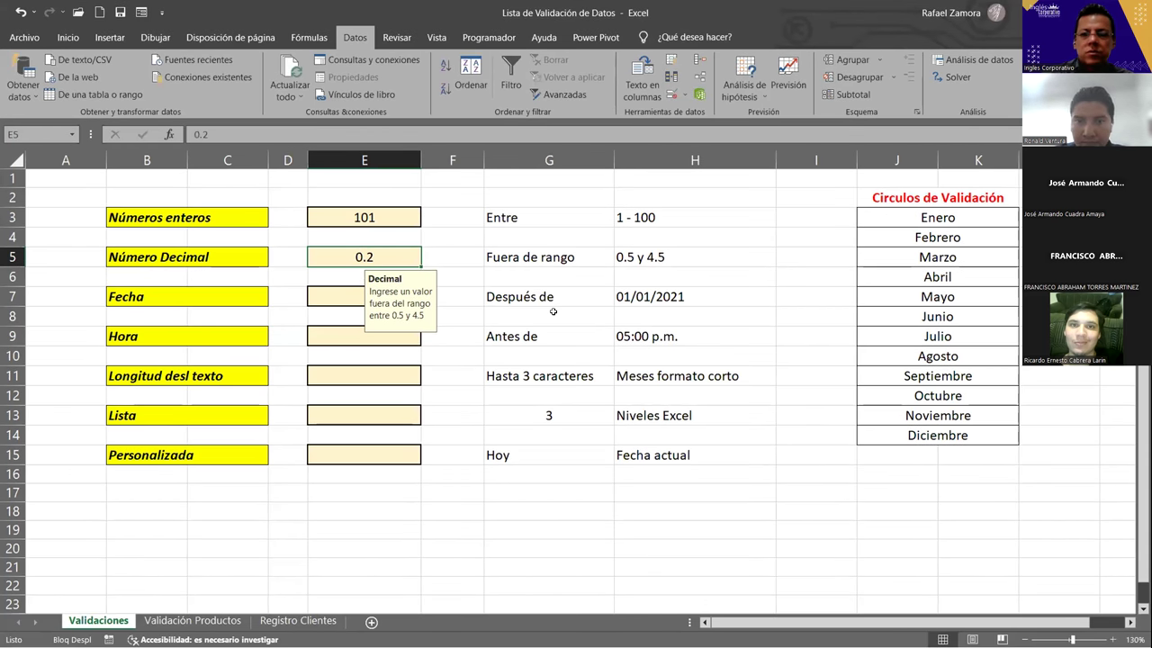
{"action": "type", "text": "0."}
{"action": "key", "text": "Escape"}
{"action": "type", "text": "0.4"}
{"action": "key", "text": "Return"}
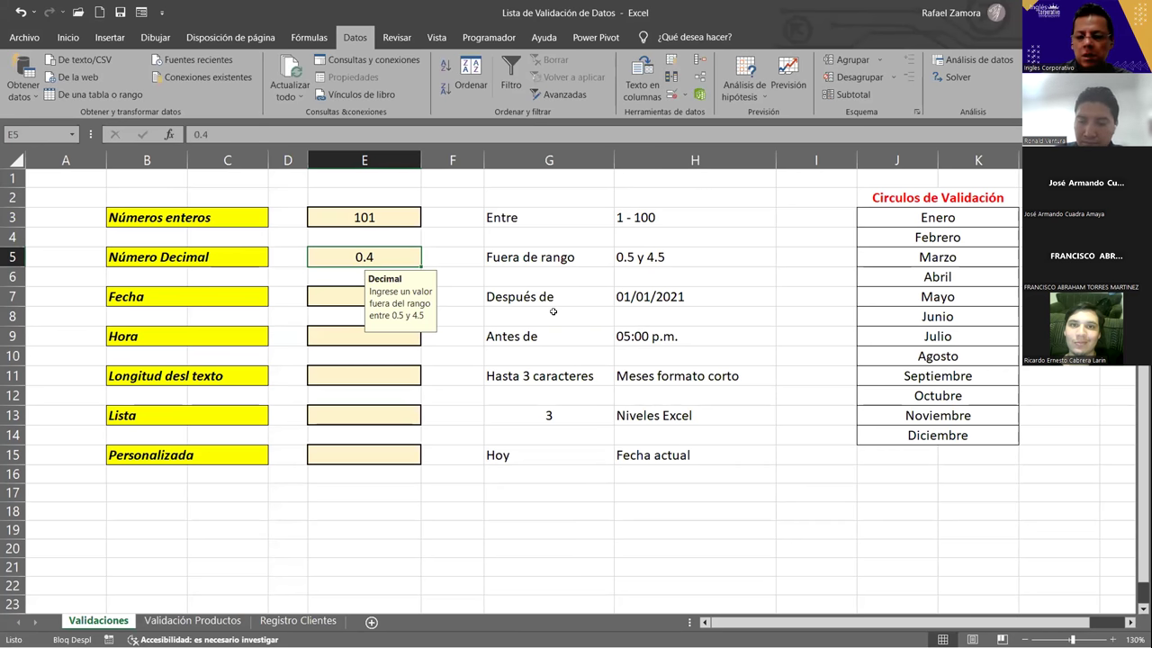
{"action": "type", "text": "0.5"}
{"action": "key", "text": "Return"}
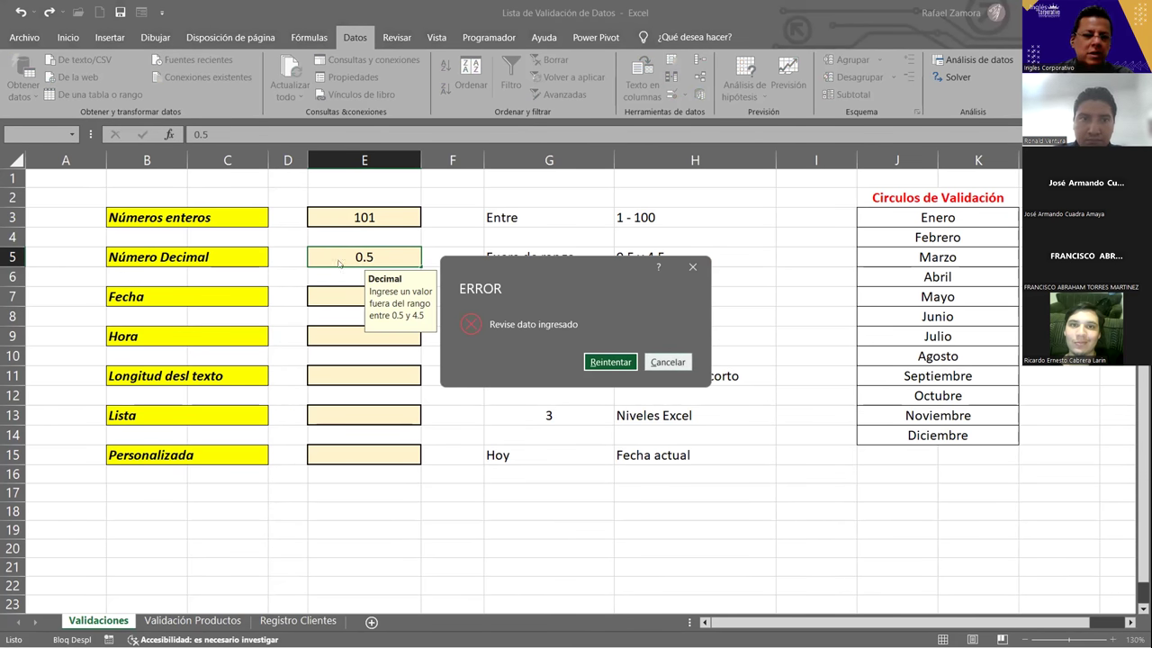
{"action": "left_click", "coordinate": [610, 362]}
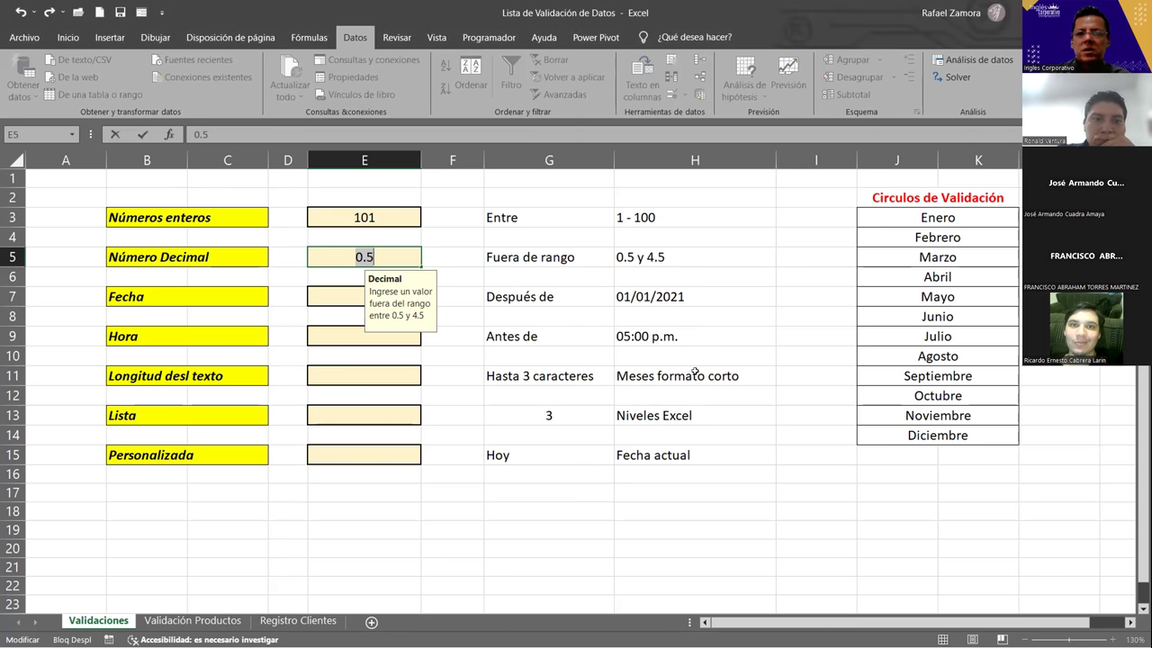
{"action": "type", "text": "4.5"}
{"action": "key", "text": "Return"}
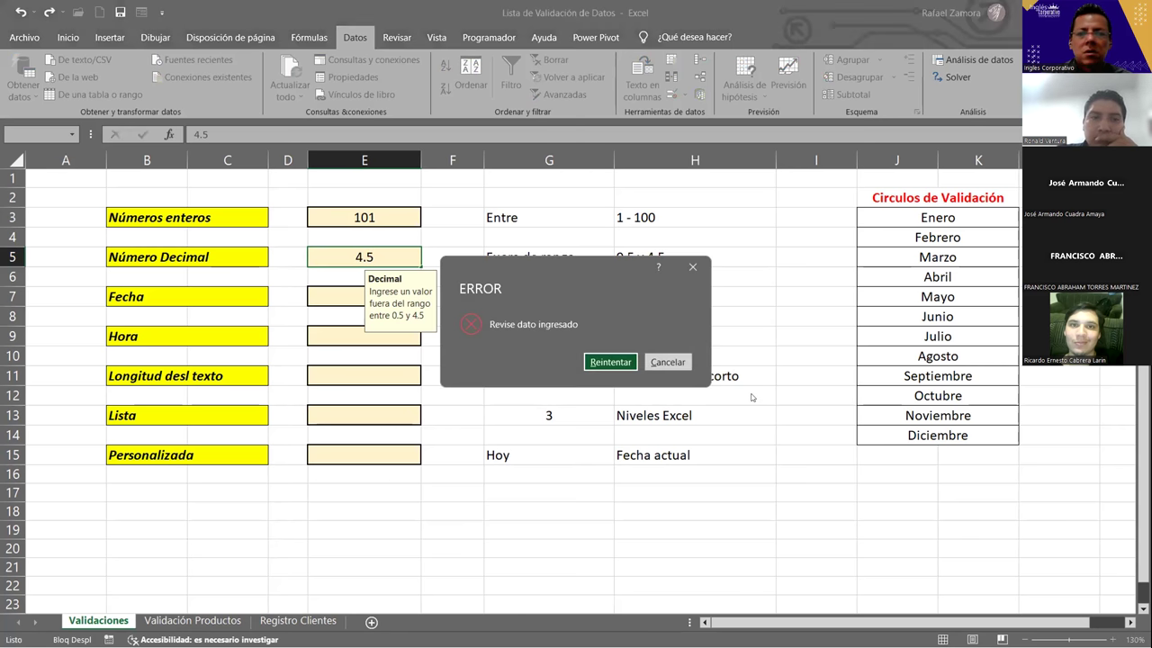
{"action": "key", "text": "Return"}
{"action": "type", "text": "4.6"}
{"action": "key", "text": "Return"}
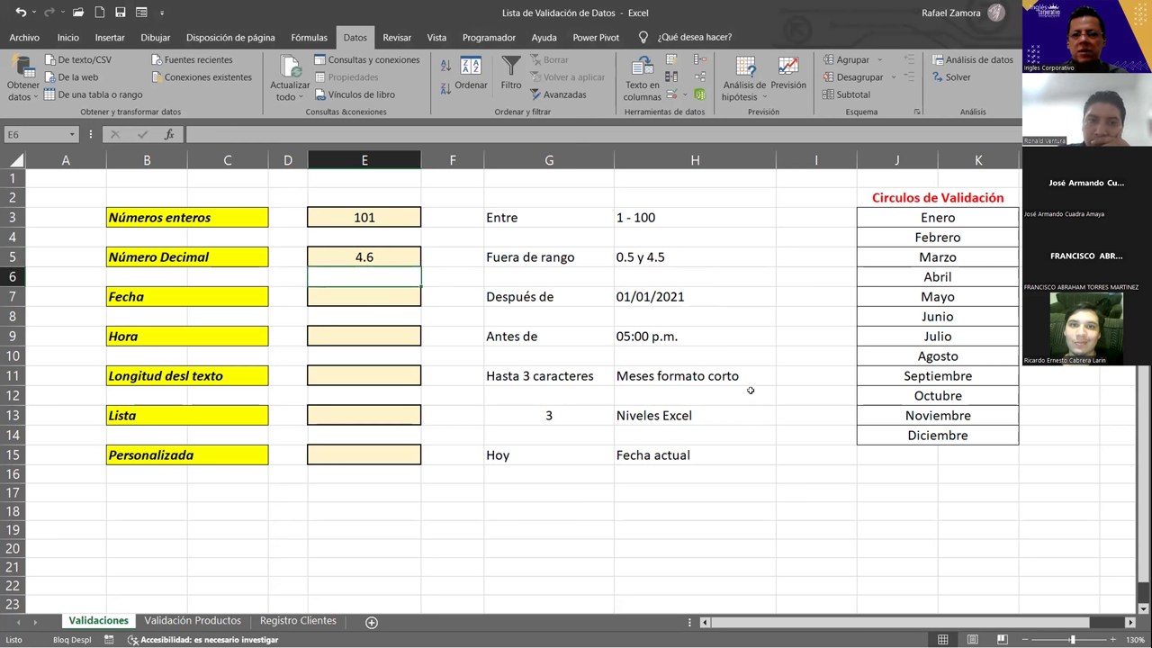
{"action": "left_click", "coordinate": [455, 260]}
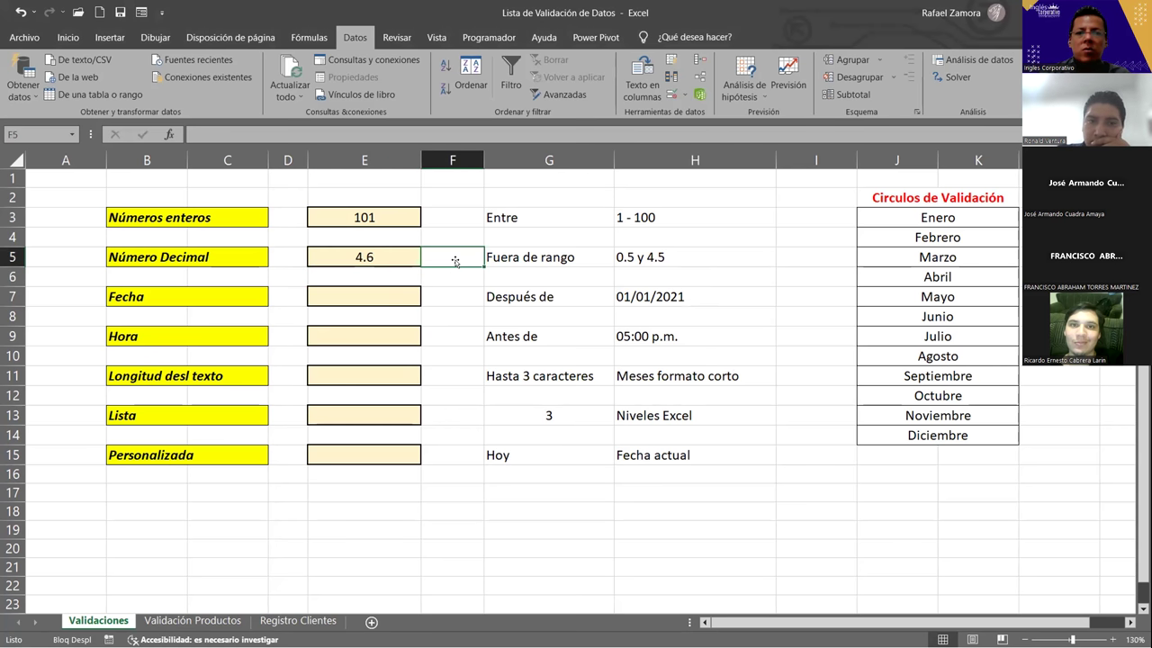
{"action": "left_click", "coordinate": [408, 255]}
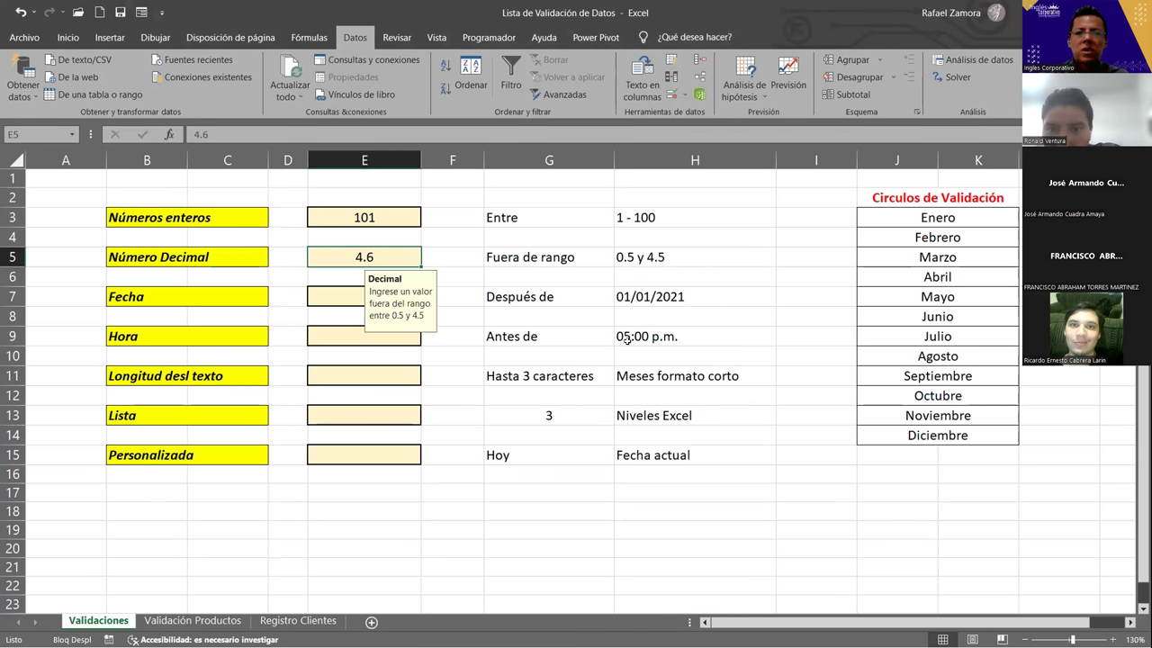
{"action": "left_click", "coordinate": [467, 298]}
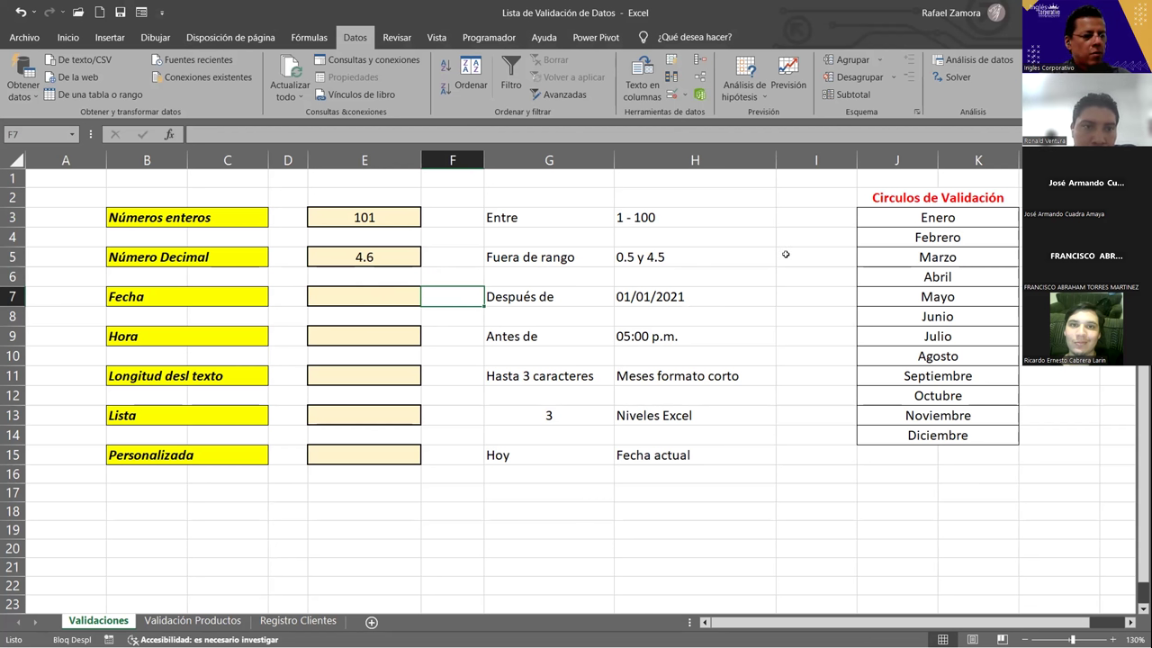
{"action": "left_click", "coordinate": [370, 294]}
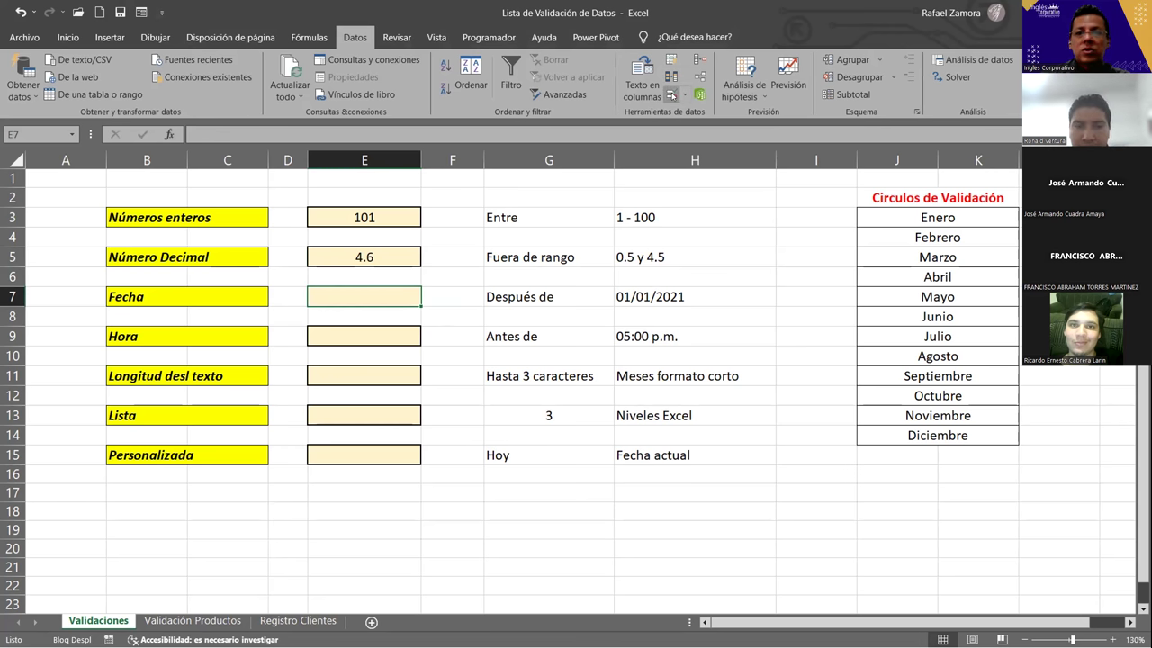
Step: Restrict E7 to dates greater than or equal to the start date 1-1-21
{"action": "left_click", "coordinate": [672, 95]}
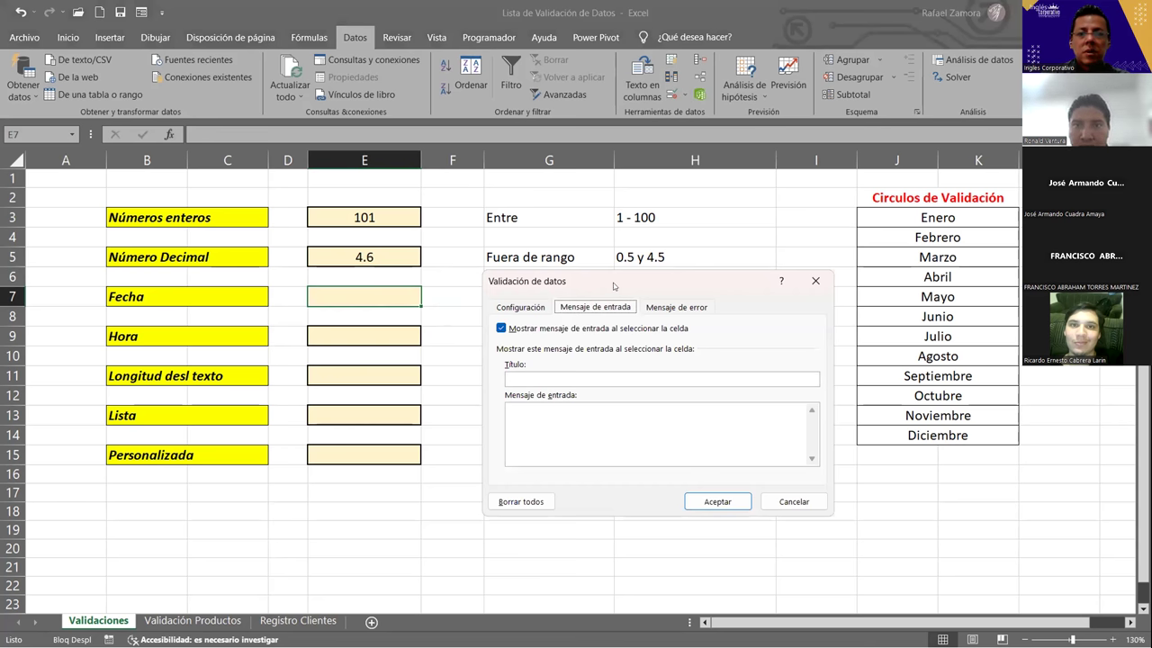
{"action": "left_click_drag", "start_coordinate": [613, 286], "coordinate": [614, 327]}
{"action": "left_click", "coordinate": [520, 347]}
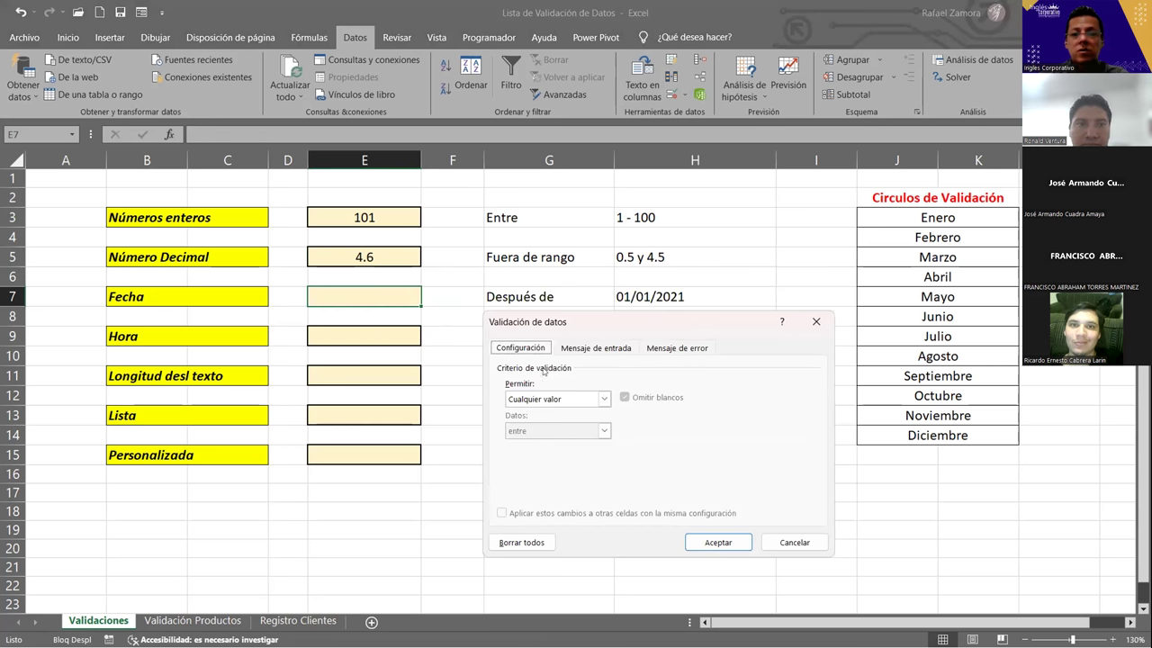
{"action": "left_click", "coordinate": [564, 400]}
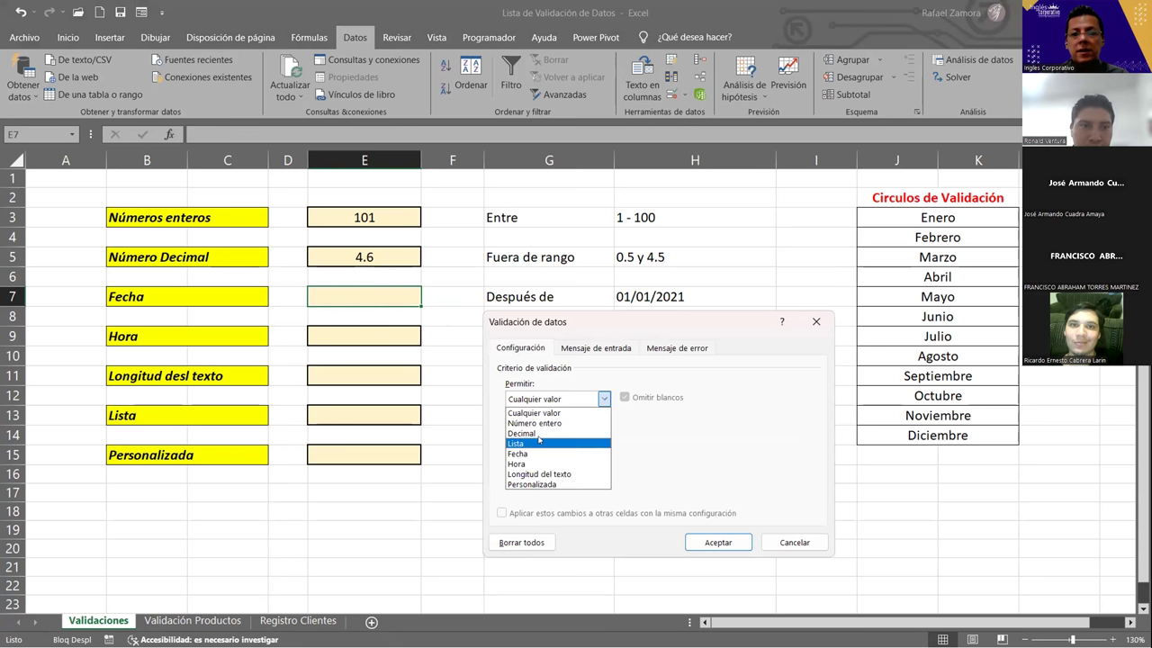
{"action": "left_click", "coordinate": [540, 453]}
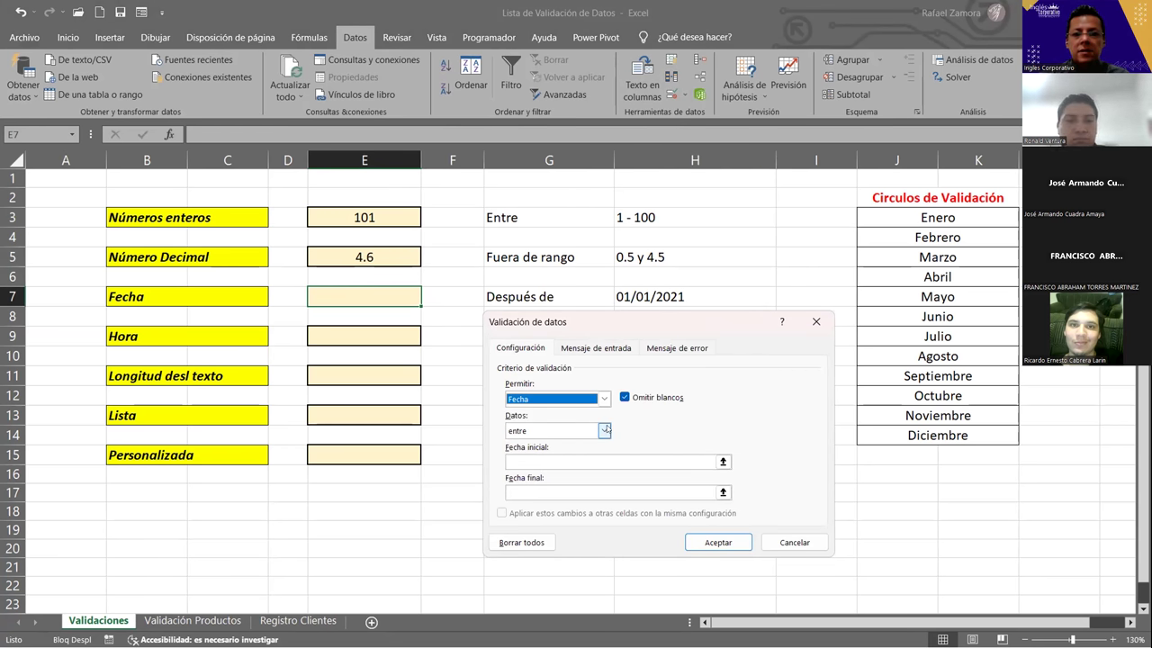
{"action": "left_click", "coordinate": [562, 431]}
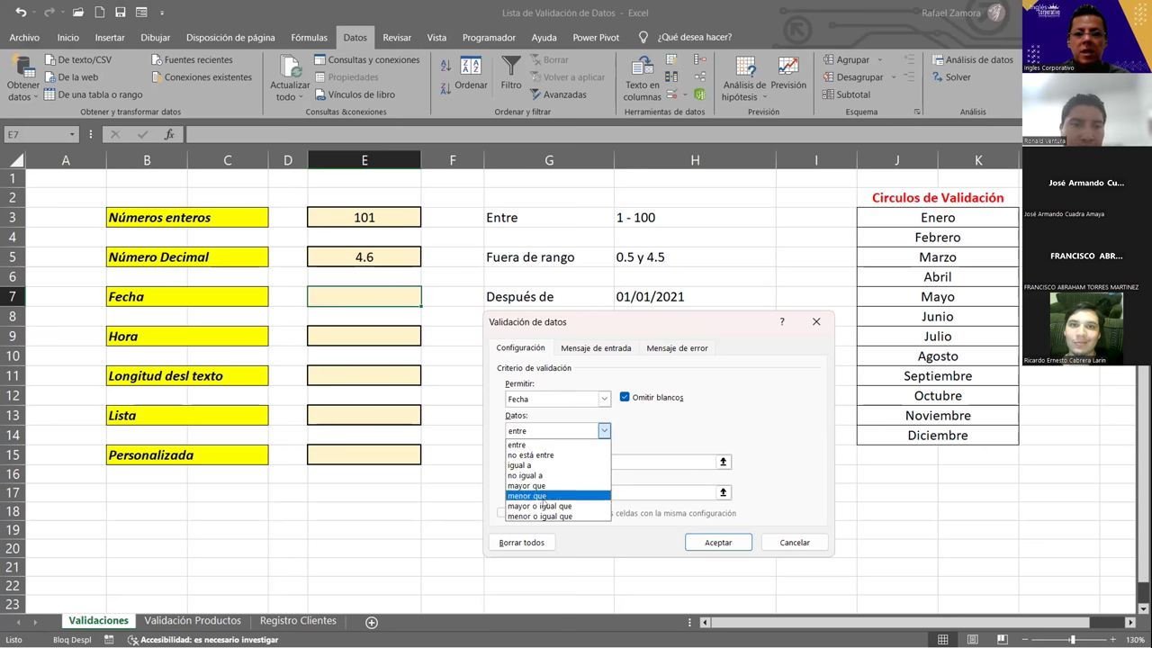
{"action": "left_click", "coordinate": [723, 417]}
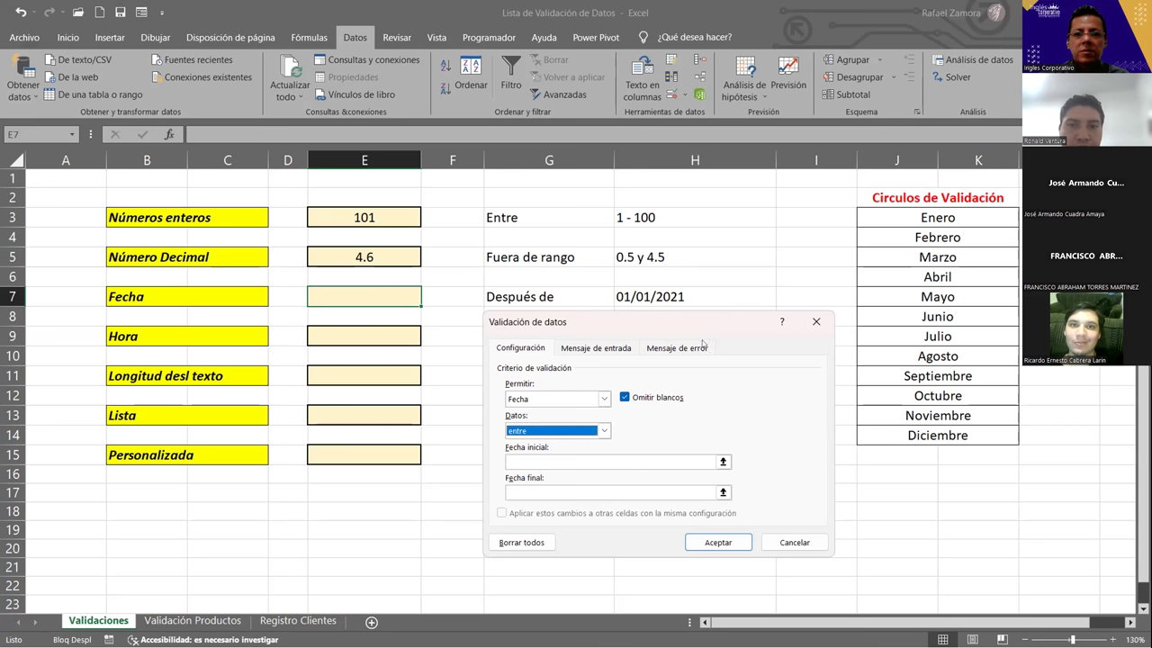
{"action": "left_click", "coordinate": [603, 430]}
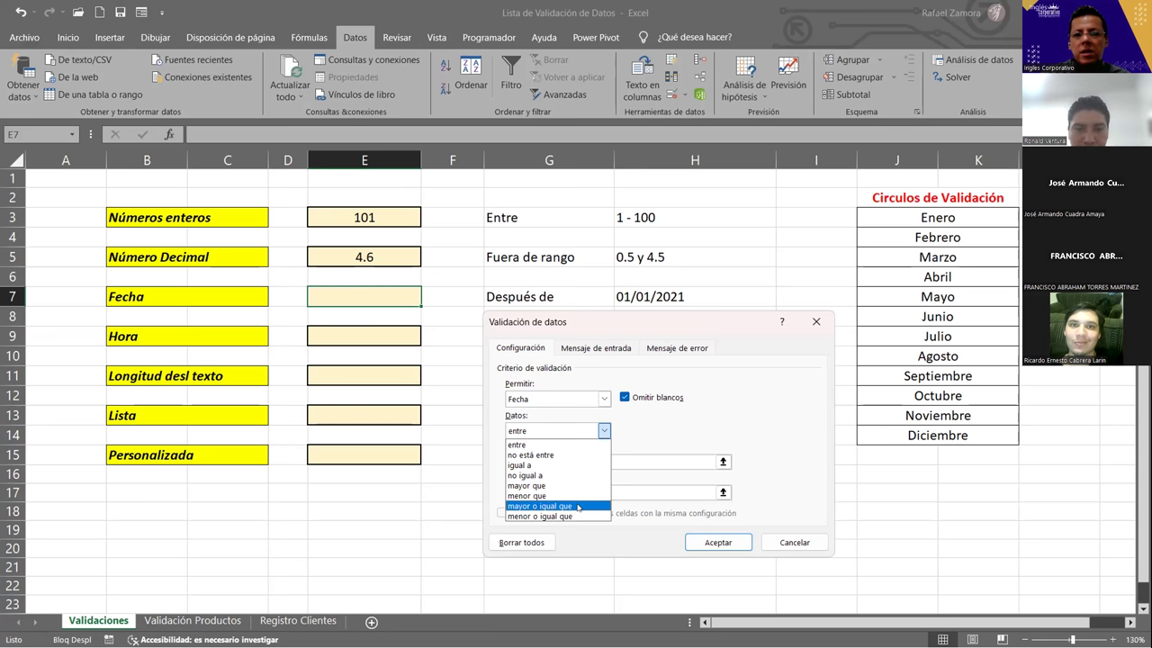
{"action": "left_click", "coordinate": [579, 507]}
{"action": "left_click", "coordinate": [527, 460]}
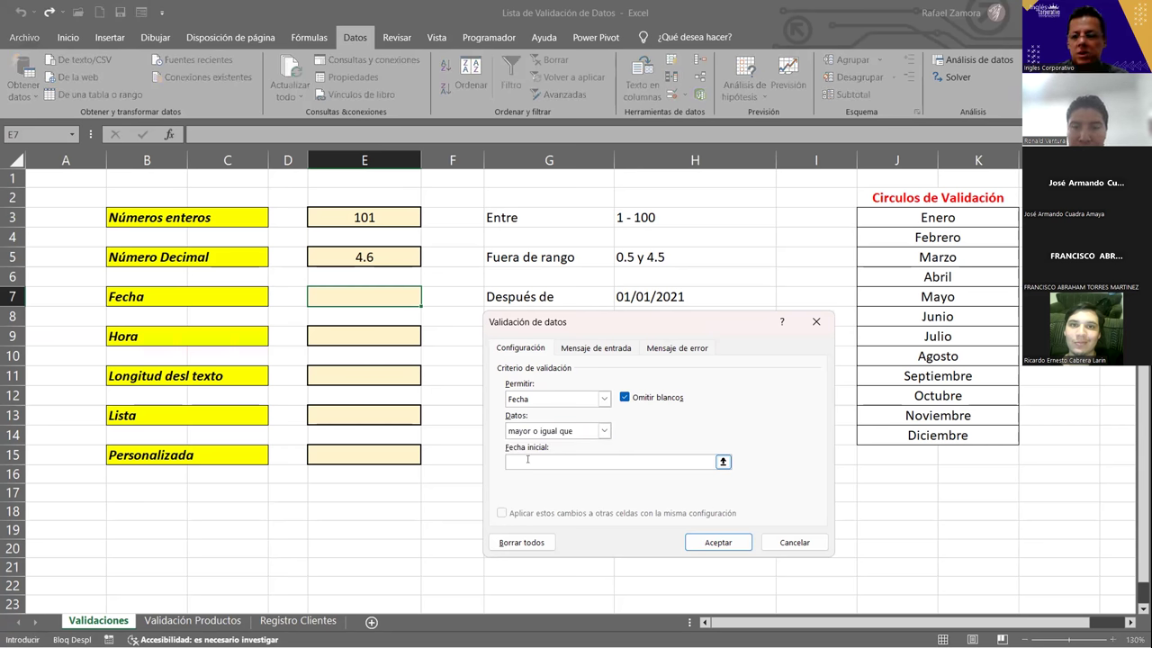
{"action": "type", "text": "1-1-21"}
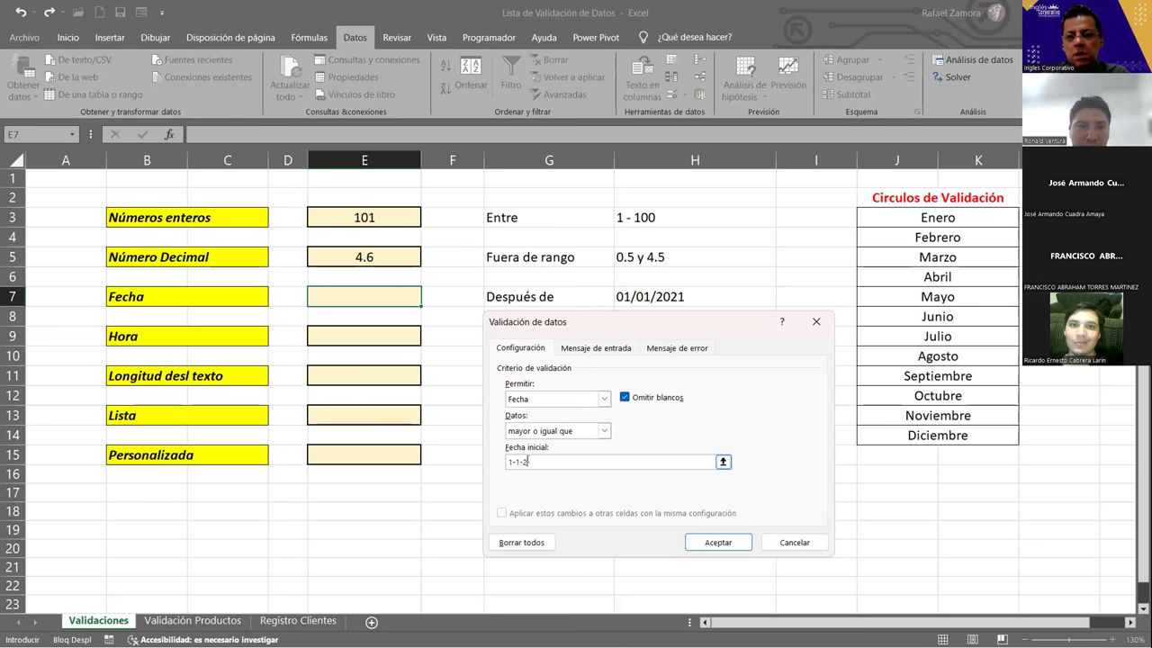
Step: Give E7's input message the title 'Fecha'
{"action": "left_click", "coordinate": [597, 348]}
{"action": "left_click", "coordinate": [554, 417]}
{"action": "type", "text": "Fecha"}
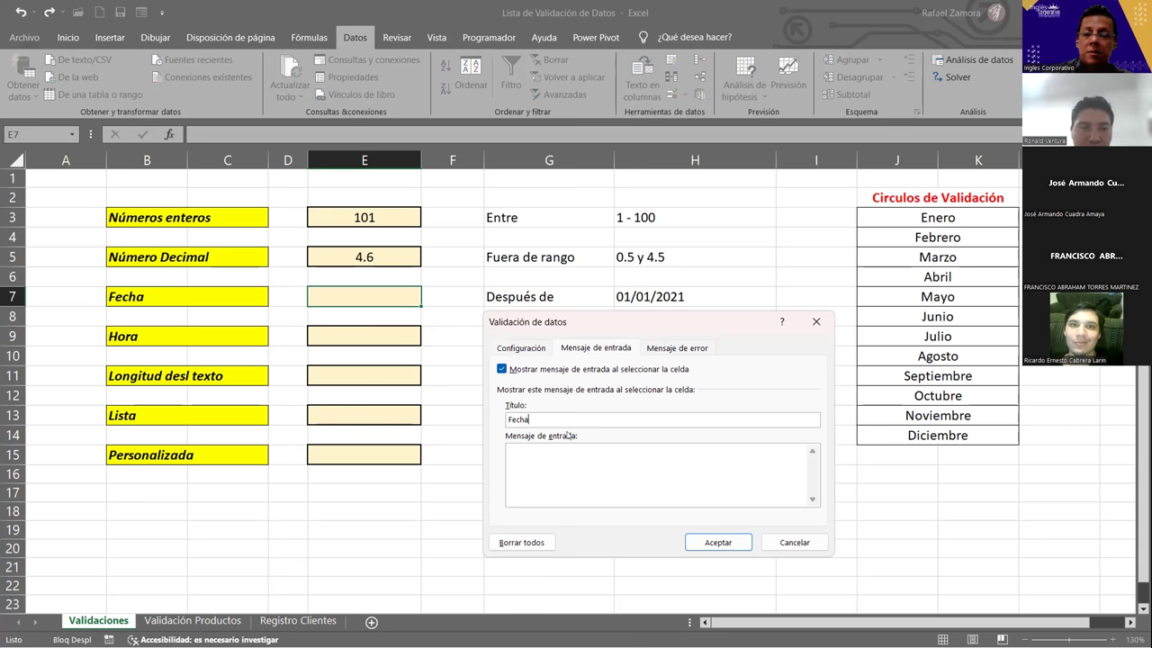
Step: Enter the input message text 'Ingrese fecha a partir del 1/1/2021' for E7
{"action": "left_click", "coordinate": [561, 476]}
{"action": "type", "text": "Ingrese fecha a parte"}
{"action": "key", "text": "BackSpace"}
{"action": "type", "text": "ir del "}
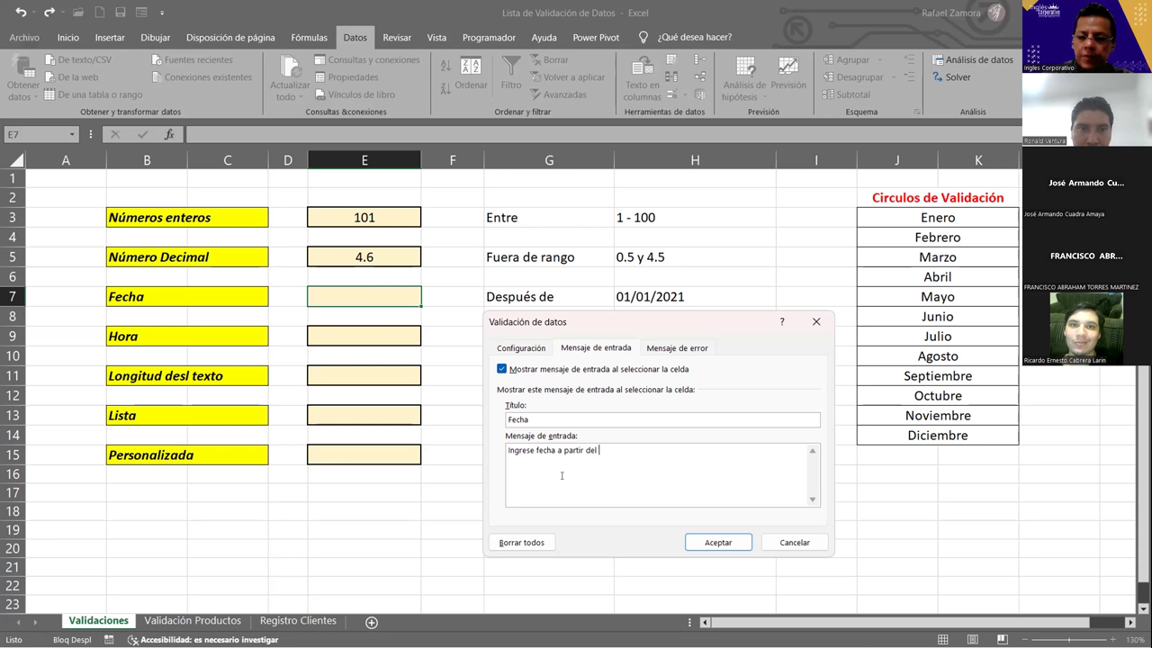
{"action": "type", "text": "1/"}
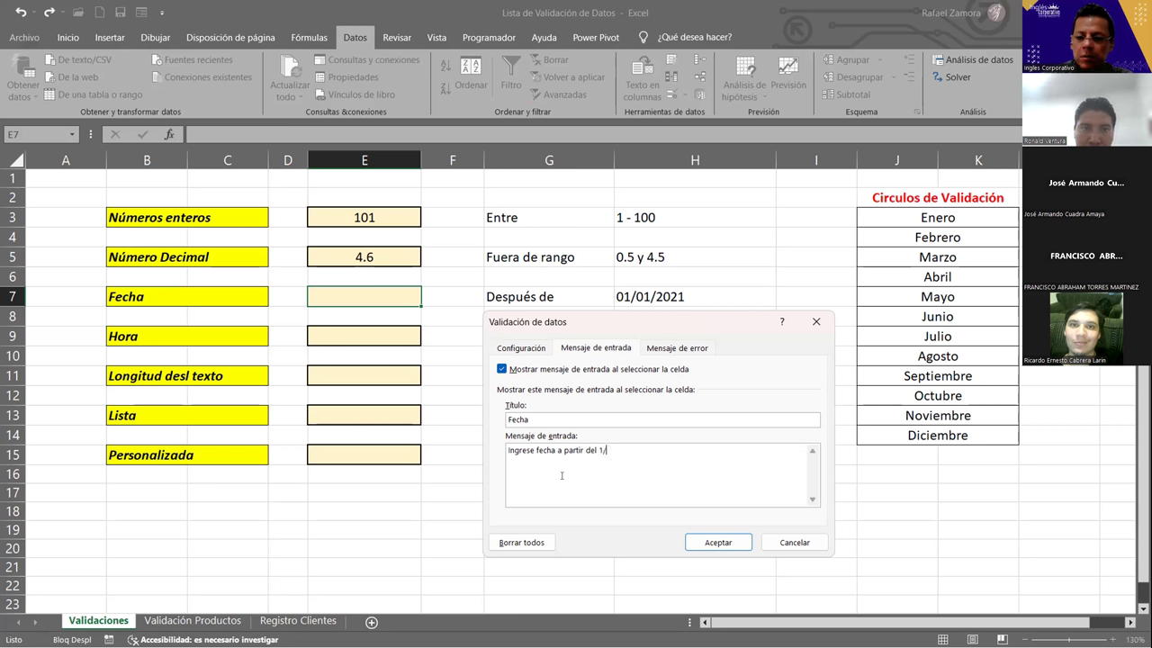
{"action": "type", "text": "1/2021"}
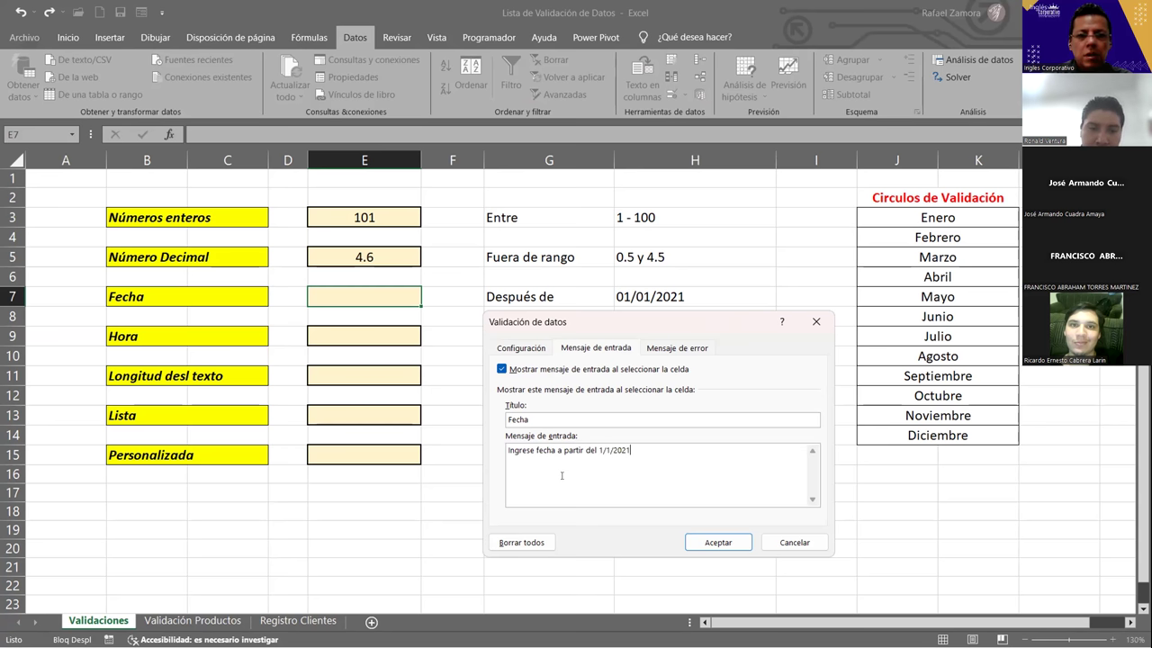
Step: Add an error alert titled 'ERROR' reading 'Revise dato ingresado', then recheck the other settings
{"action": "left_click", "coordinate": [677, 348]}
{"action": "left_click", "coordinate": [690, 419]}
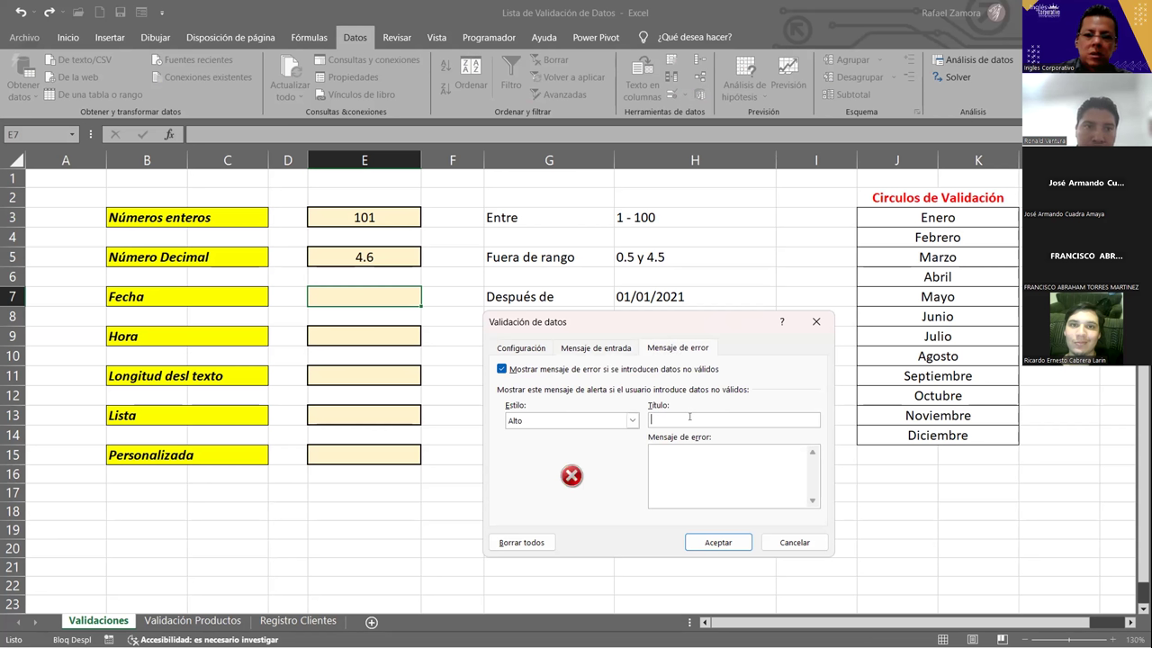
{"action": "type", "text": "ERROR"}
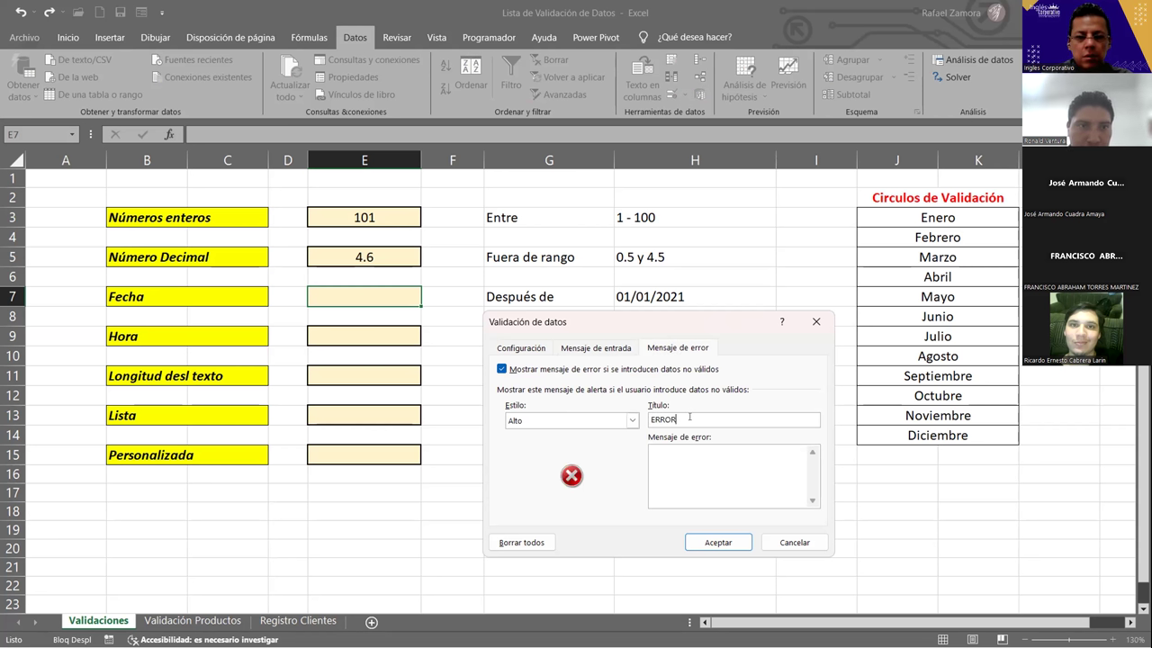
{"action": "left_click", "coordinate": [703, 470]}
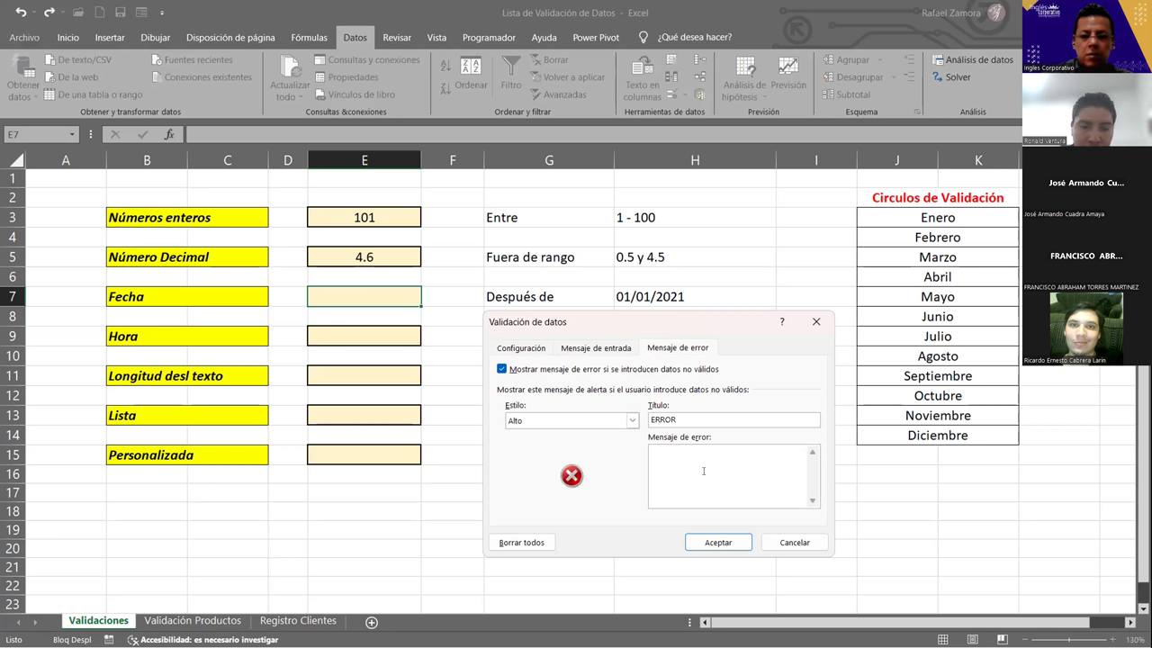
{"action": "type", "text": "Revise dato ingresado"}
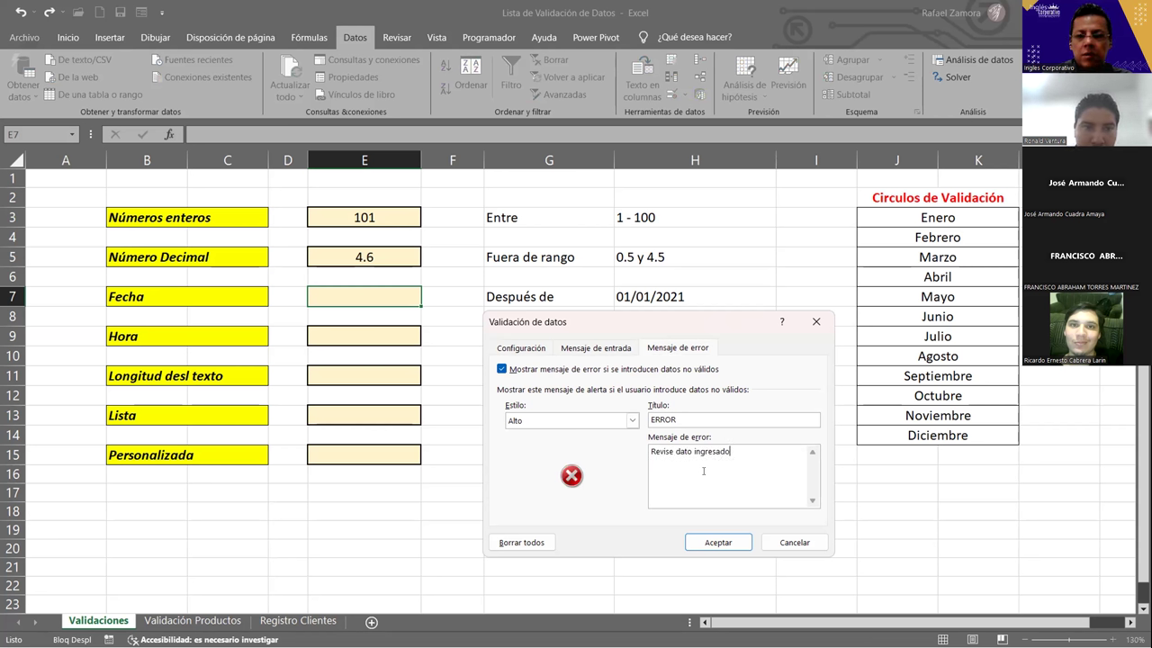
{"action": "left_click", "coordinate": [615, 350]}
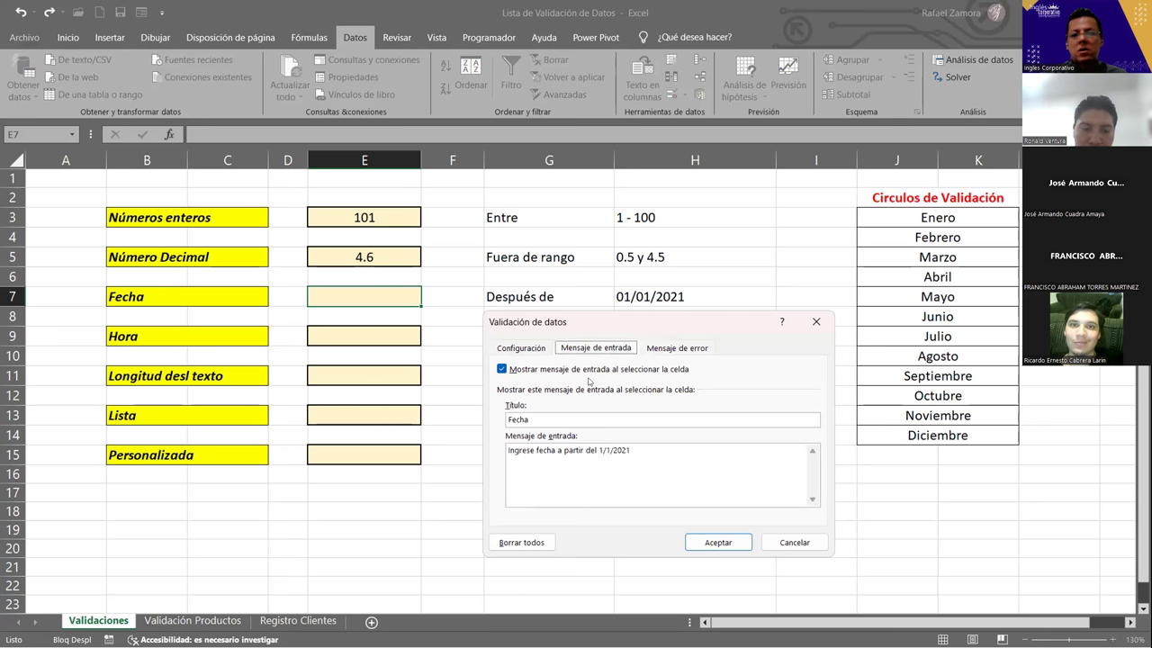
{"action": "left_click", "coordinate": [537, 349]}
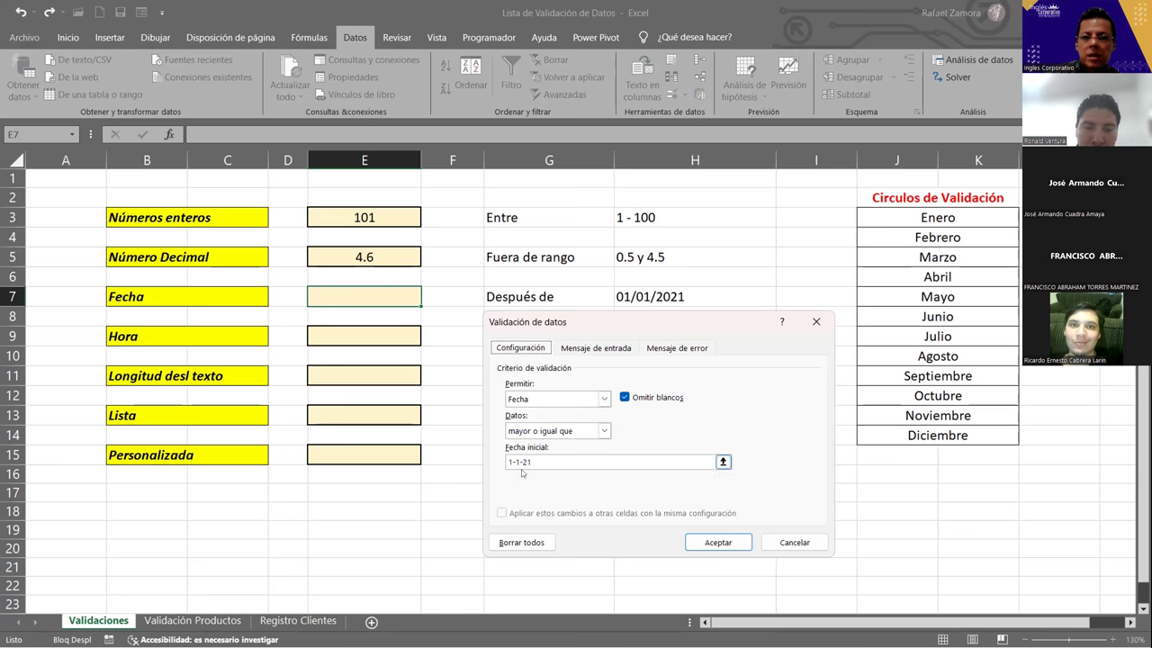
Step: Apply the date rule and test E7 with 1-11-20, which triggers the ERROR alert
{"action": "left_click", "coordinate": [718, 542]}
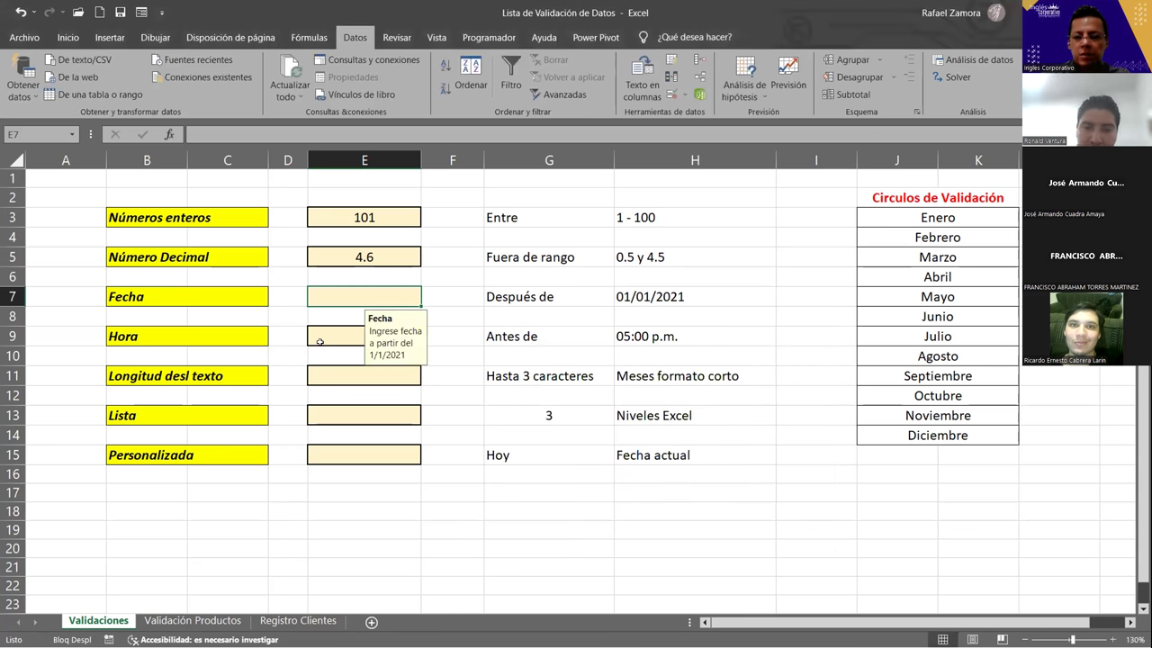
{"action": "type", "text": "1-11-"}
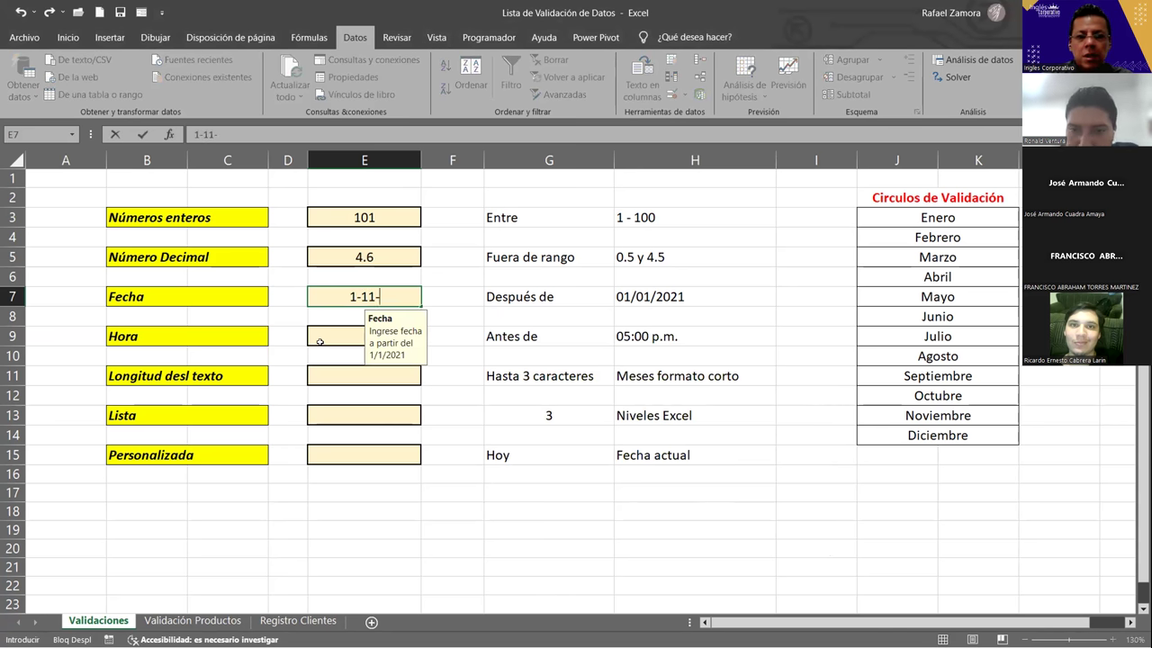
{"action": "type", "text": "20"}
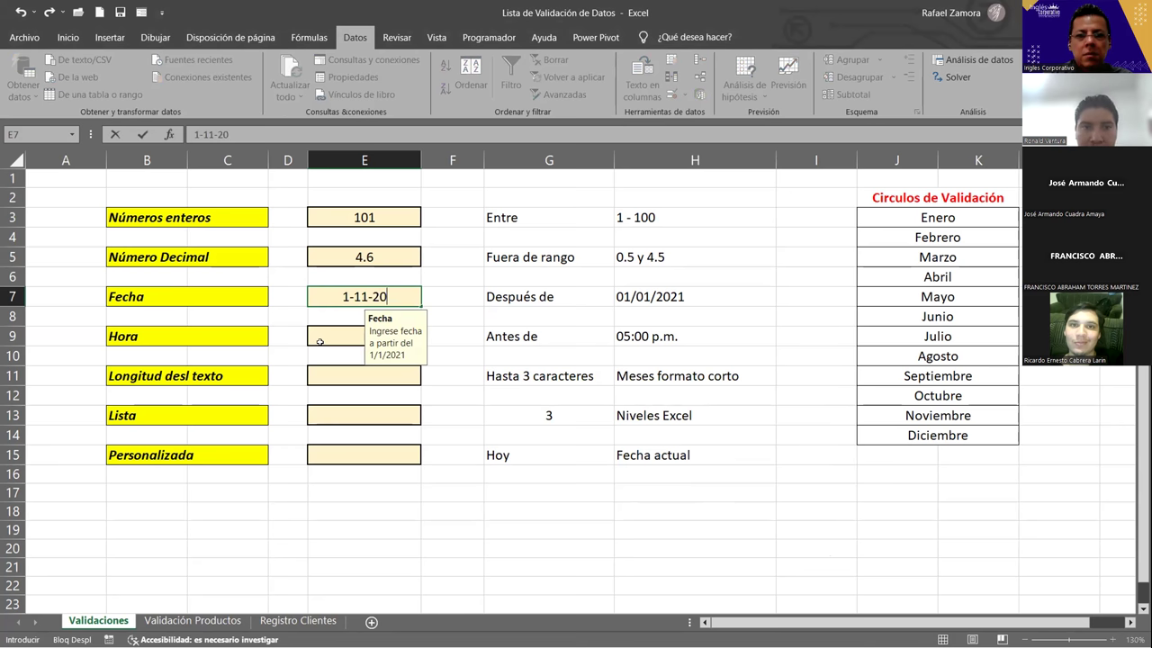
{"action": "key", "text": "Return"}
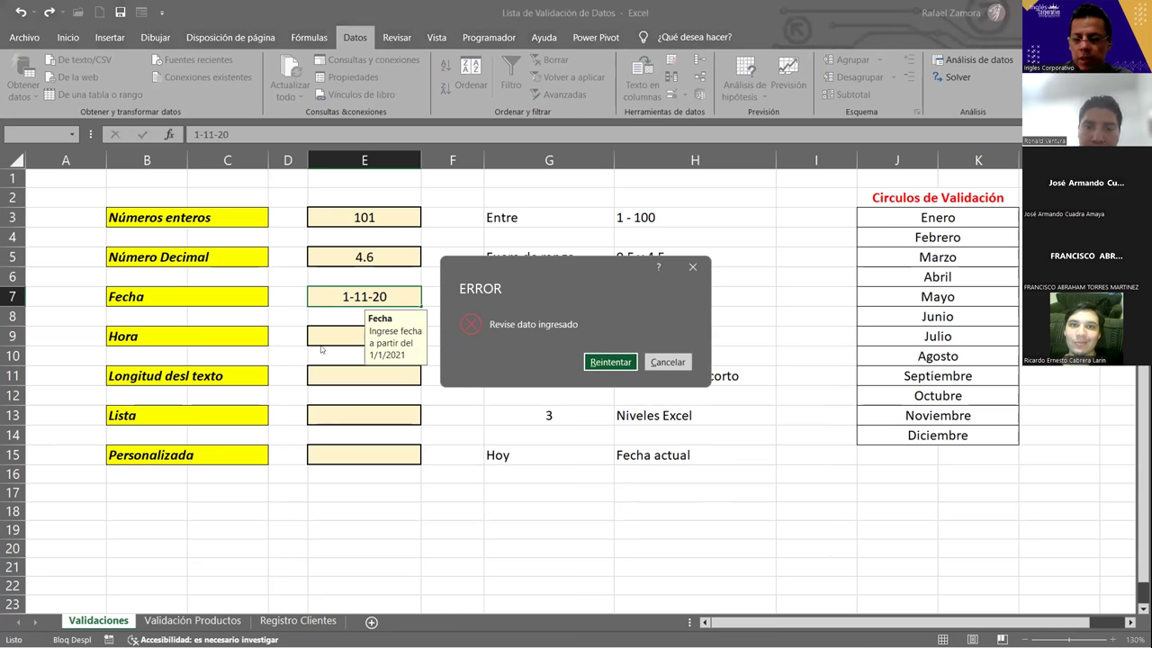
{"action": "key", "text": "Return"}
Step: Retry with 31-12-20, which is rejected, then enter the valid date 1-1-2021
{"action": "type", "text": "32"}
{"action": "key", "text": "BackSpace"}
{"action": "type", "text": "1-"}
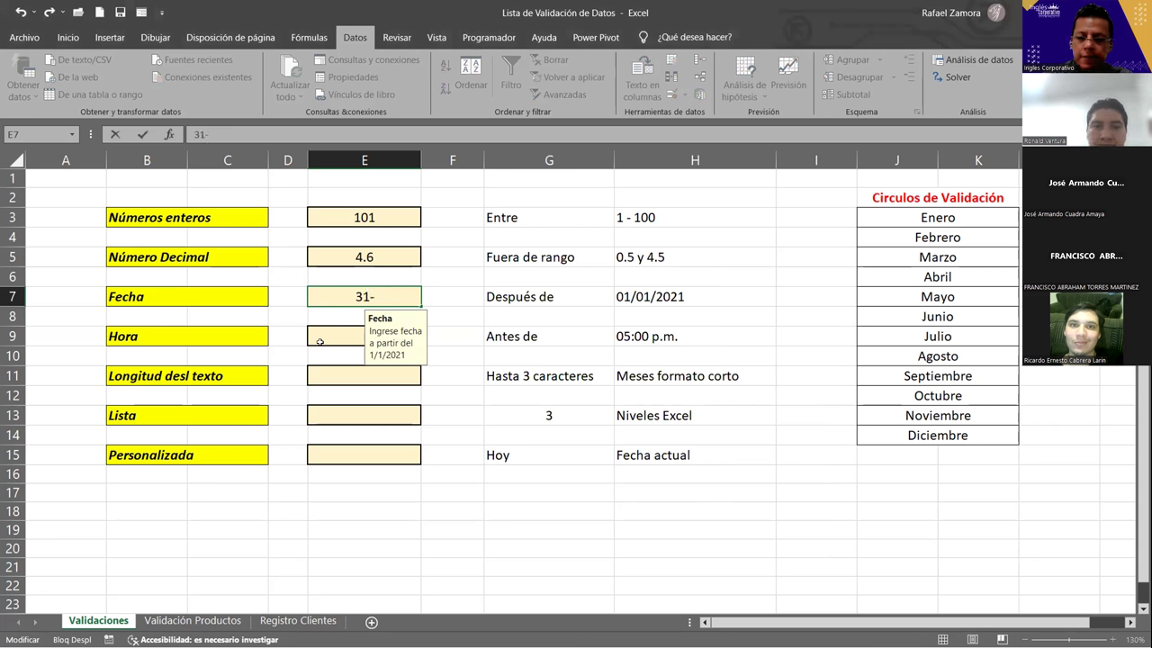
{"action": "type", "text": "12-21"}
{"action": "key", "text": "BackSpace"}
{"action": "type", "text": "0"}
{"action": "key", "text": "Return"}
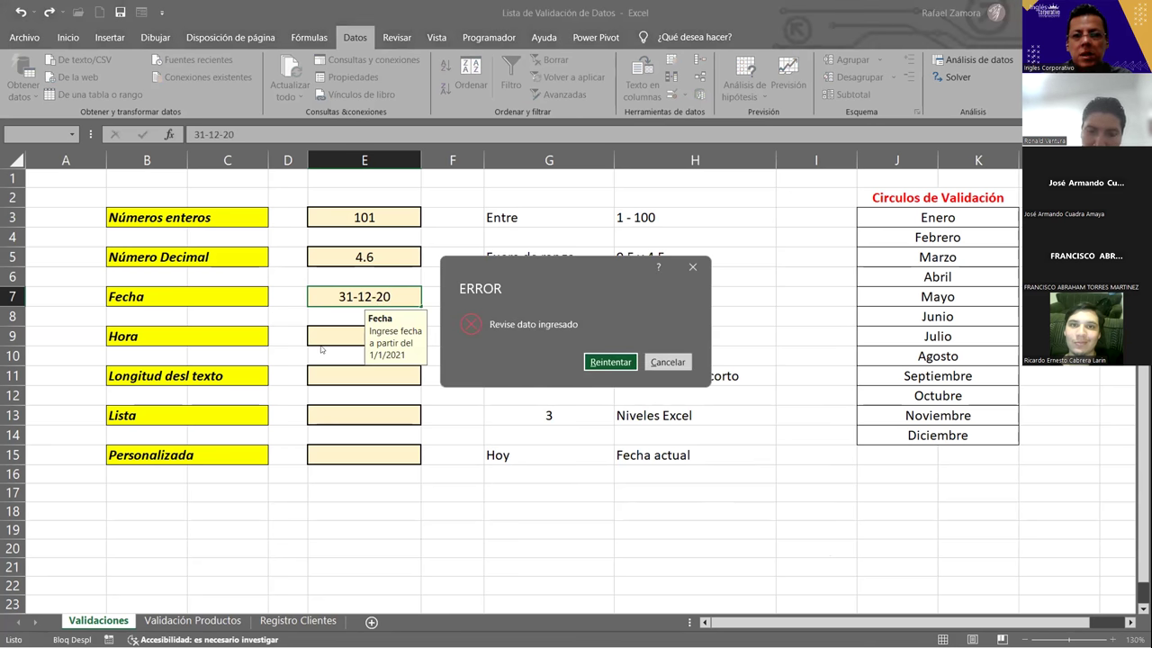
{"action": "key", "text": "Return"}
{"action": "type", "text": "1-1-2021"}
{"action": "key", "text": "Return"}
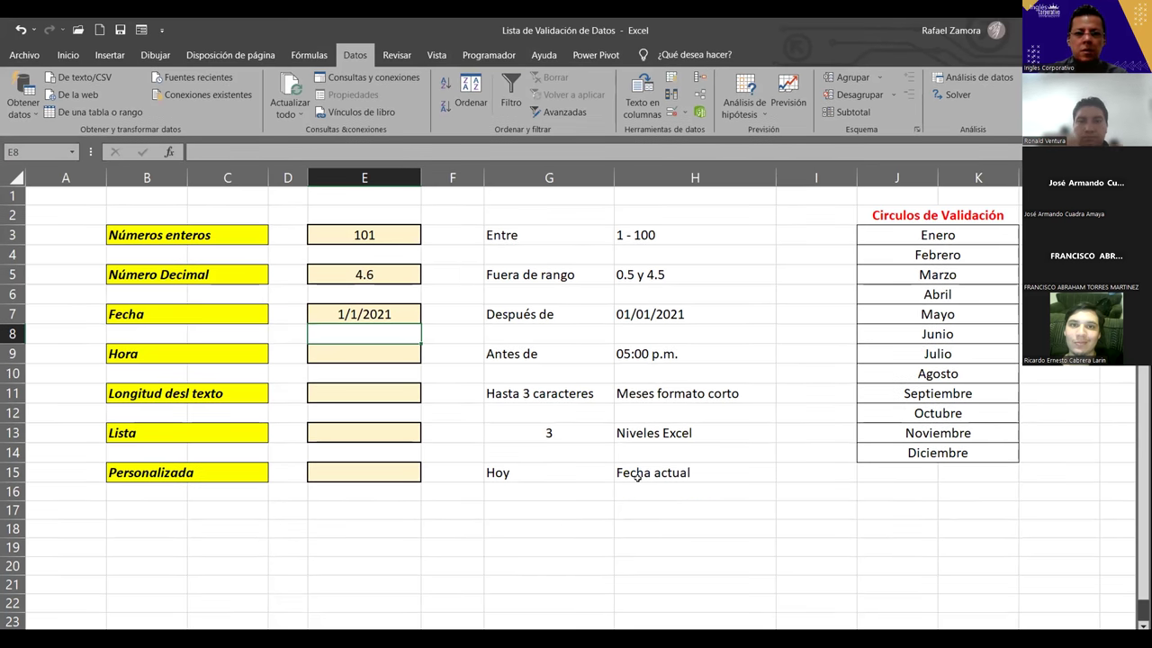
Step: Review E9, E10 and the 05:00 p.m. limit in H9, then switch to the copy showing 04:54 PM in E9
{"action": "left_click", "coordinate": [380, 332]}
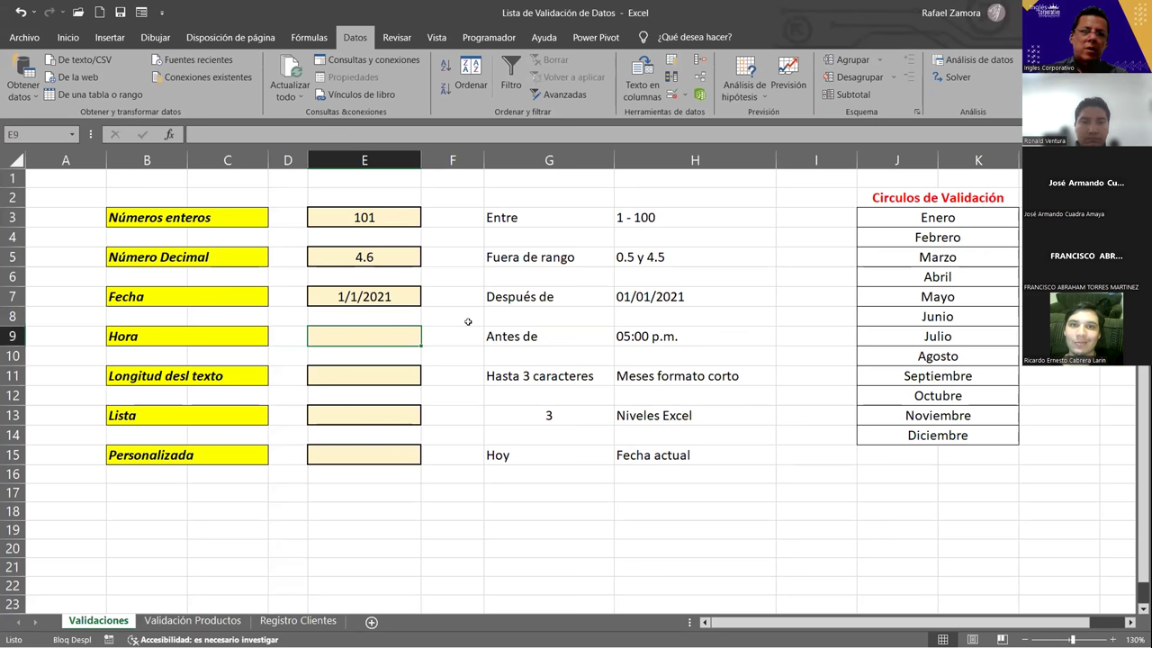
{"action": "left_click", "coordinate": [379, 349]}
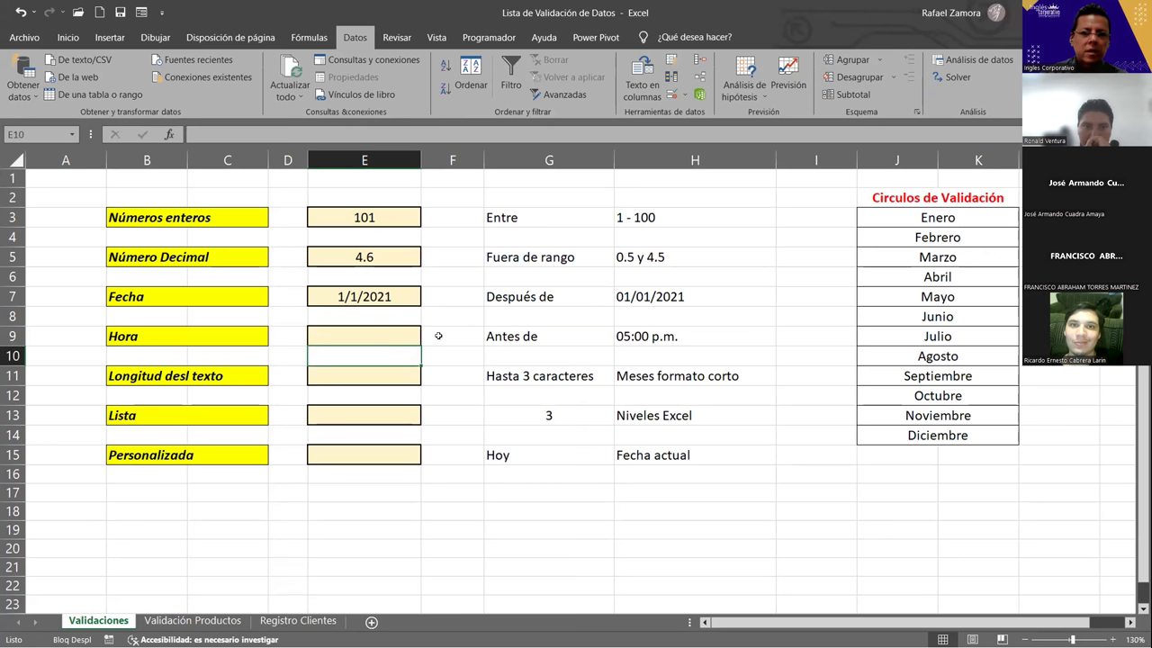
{"action": "left_click_drag", "start_coordinate": [660, 341], "coordinate": [660, 357]}
{"action": "left_click", "coordinate": [661, 340]}
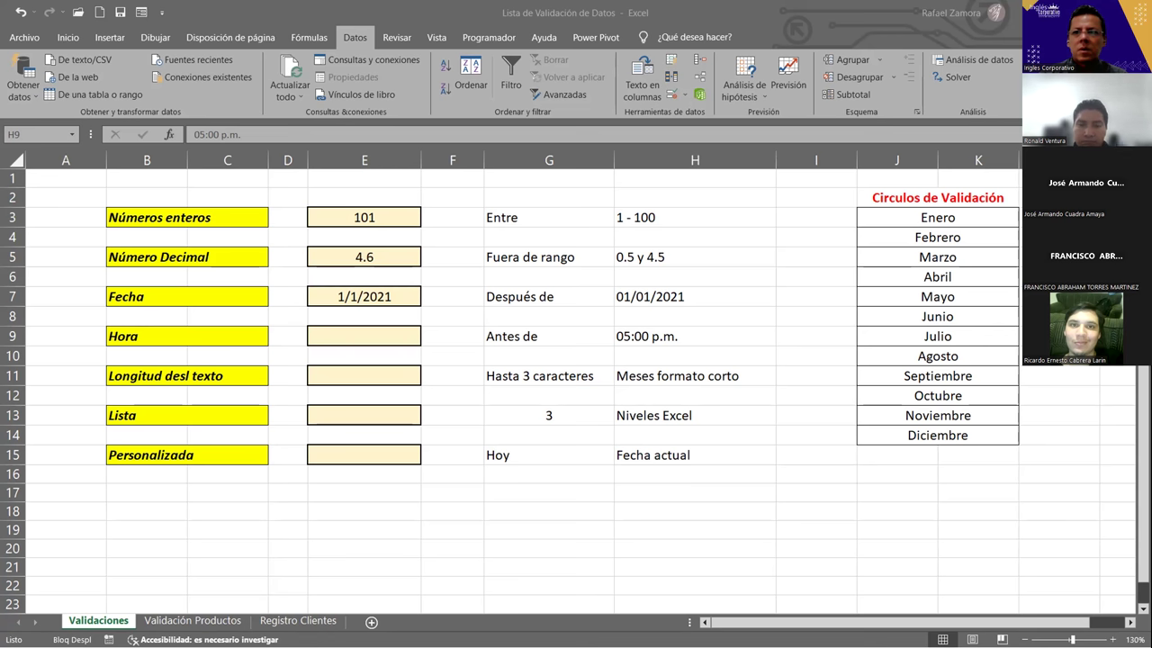
{"action": "key", "text": "alt+Tab"}
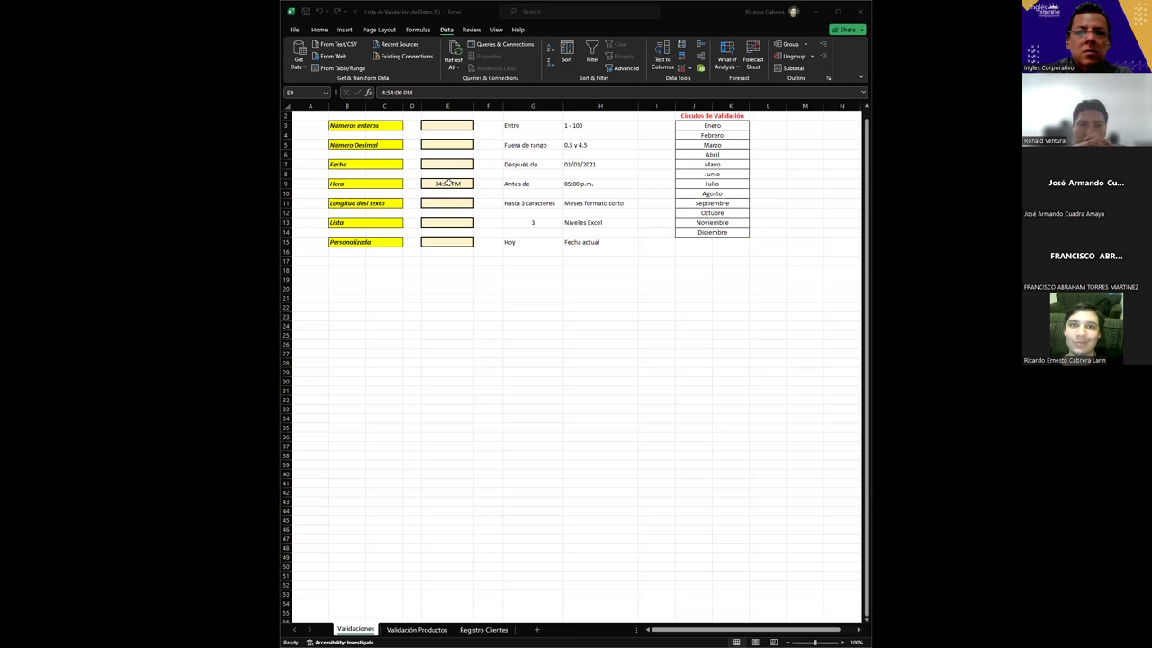
Step: Change E9's time to 4:59 PM, then to 05:00 PM, both accepted
{"action": "left_click", "coordinate": [579, 185]}
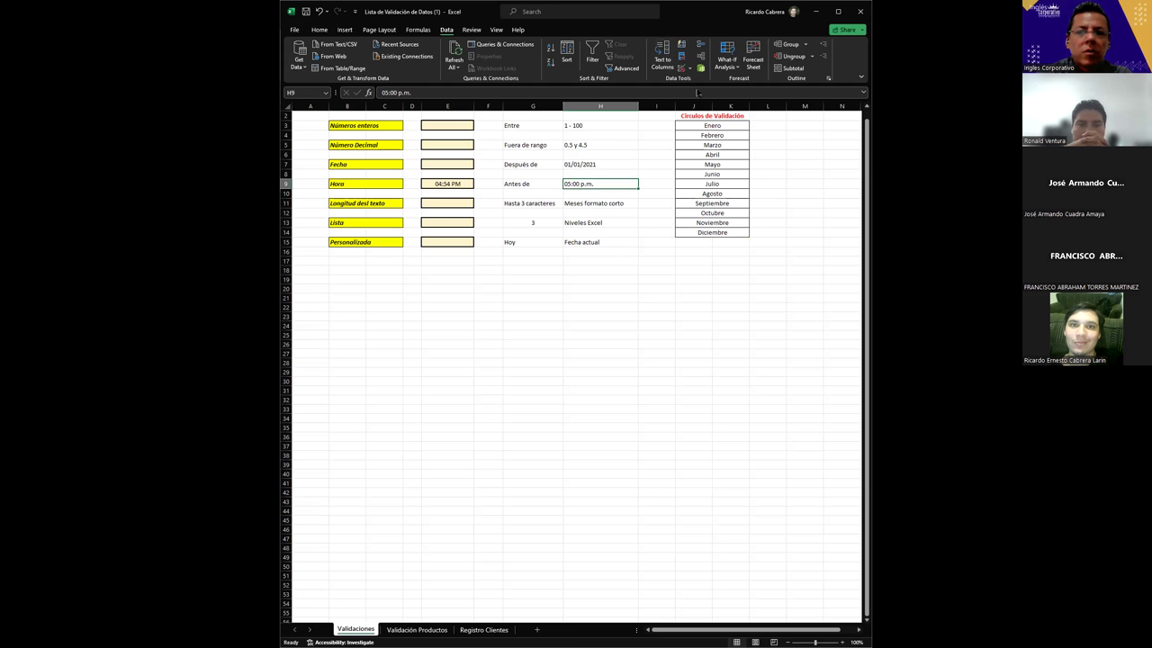
{"action": "left_click", "coordinate": [449, 184]}
{"action": "double_click", "coordinate": [448, 184]}
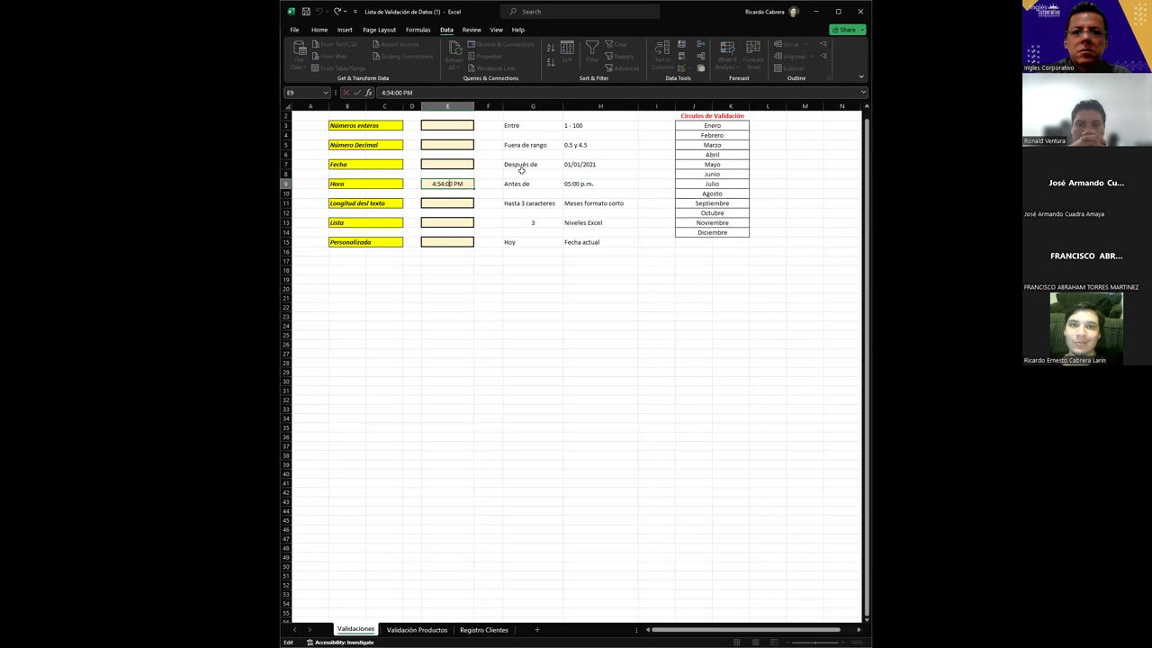
{"action": "key", "text": "BackSpace"}
{"action": "type", "text": "9"}
{"action": "key", "text": "Return"}
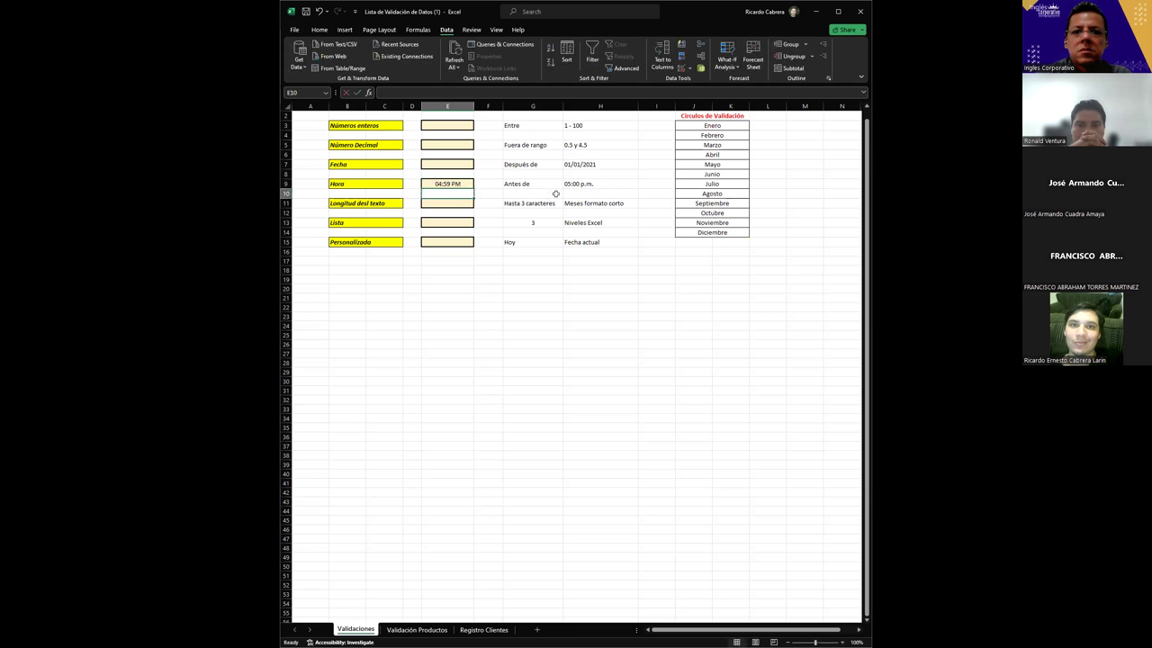
{"action": "left_click", "coordinate": [432, 184]}
{"action": "key", "text": "F2"}
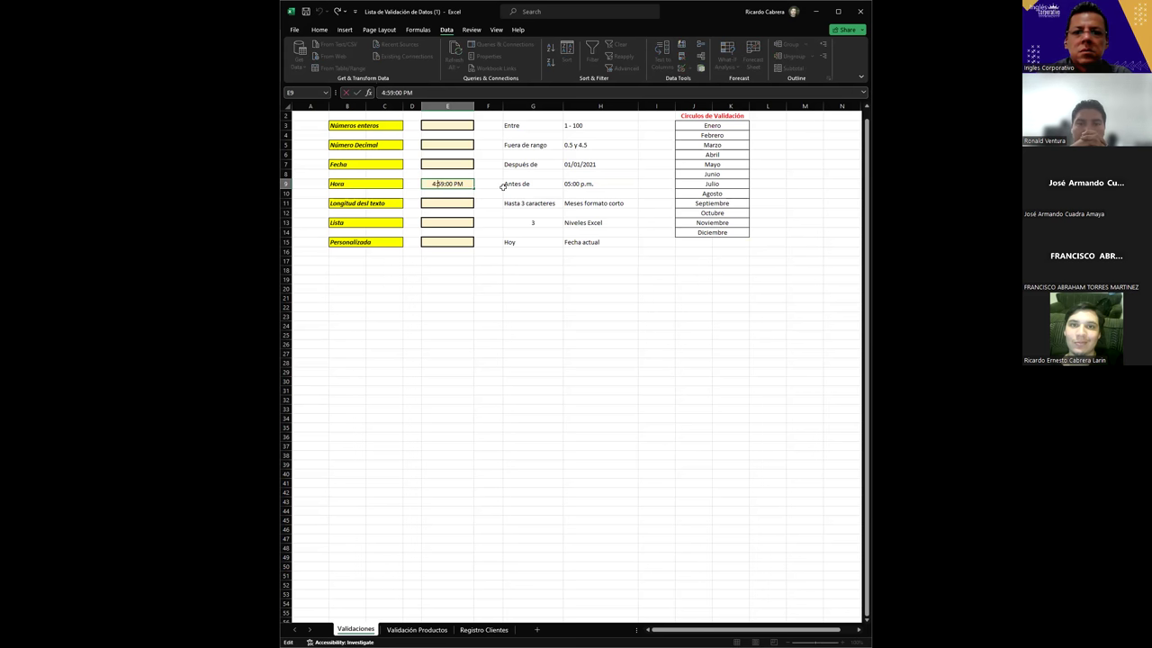
{"action": "type", "text": "5"}
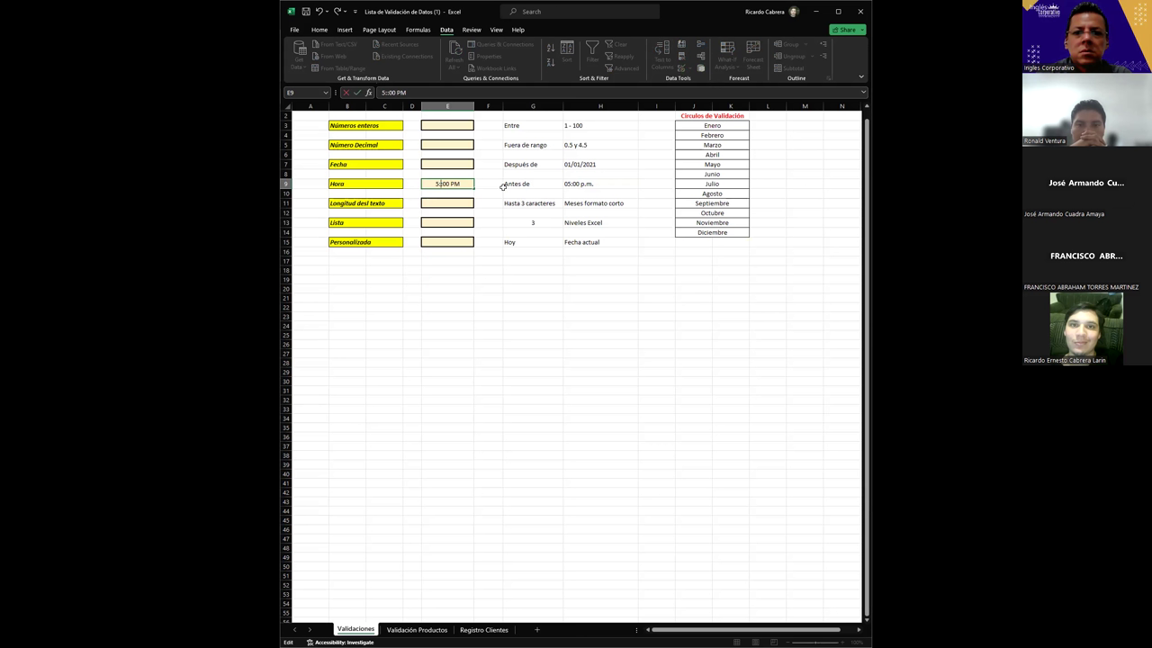
{"action": "key", "text": "Return"}
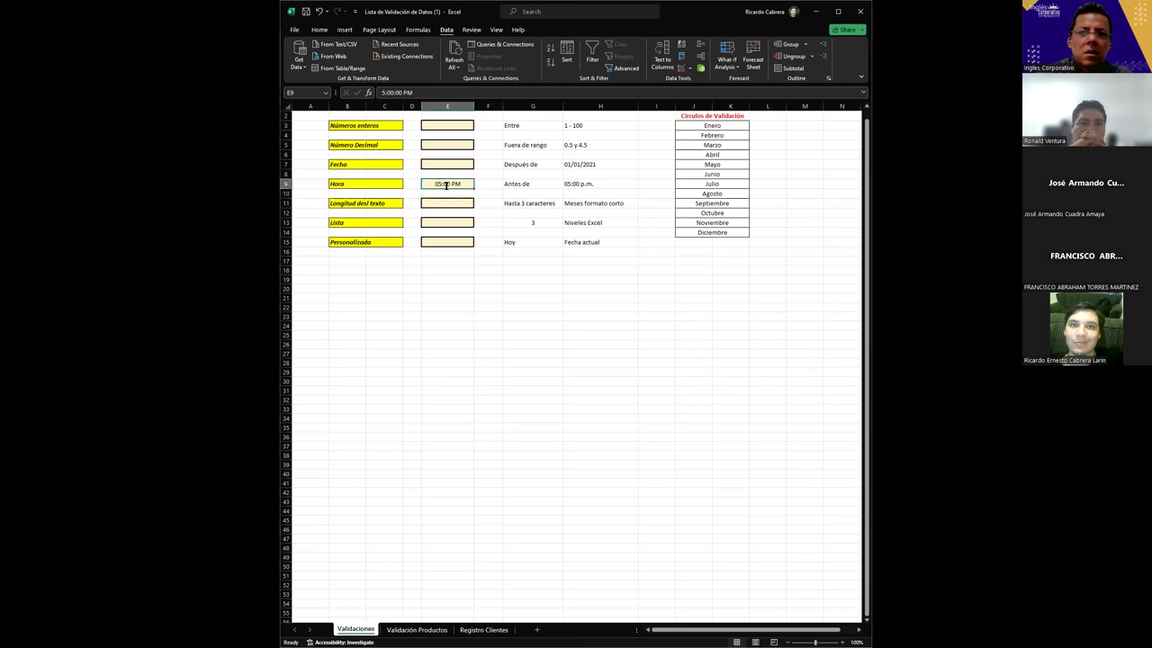
Step: Try 5:10 PM in E9, cancel the rejection, and bring up E9's validation rule
{"action": "double_click", "coordinate": [444, 183]}
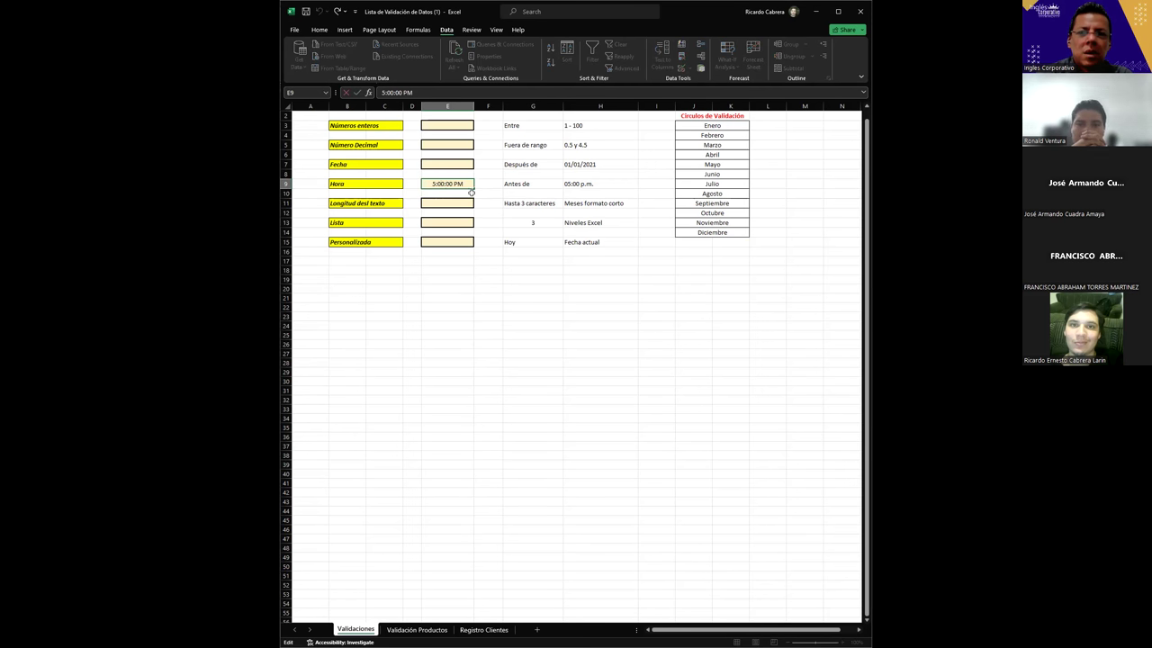
{"action": "type", "text": "1"}
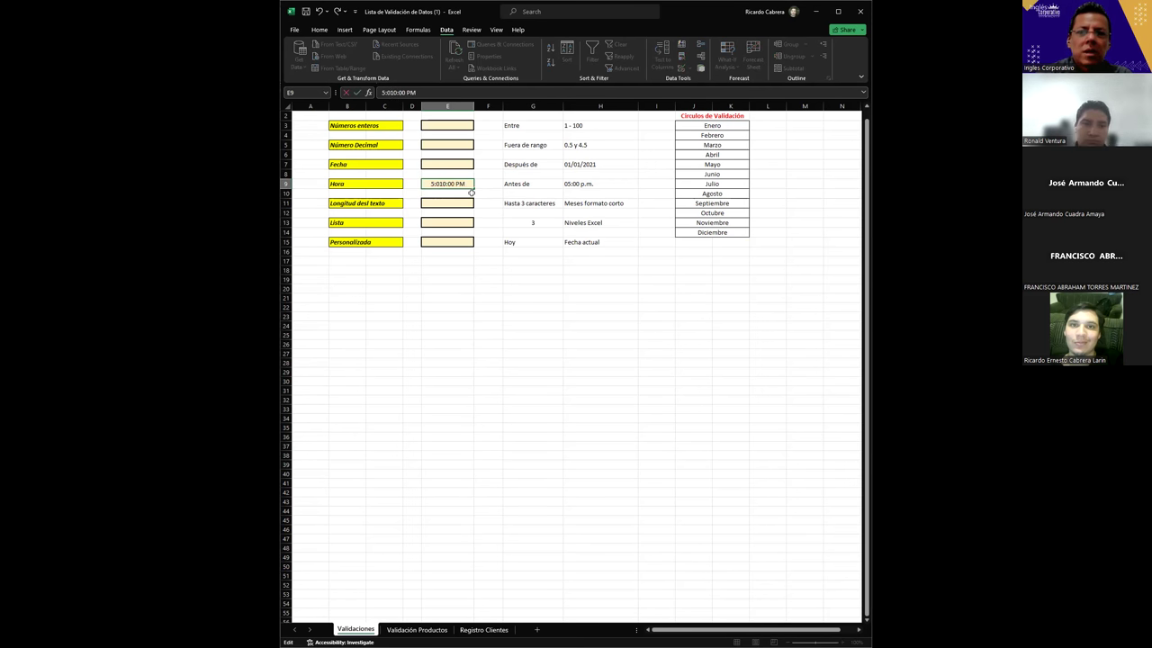
{"action": "key", "text": "BackSpace"}
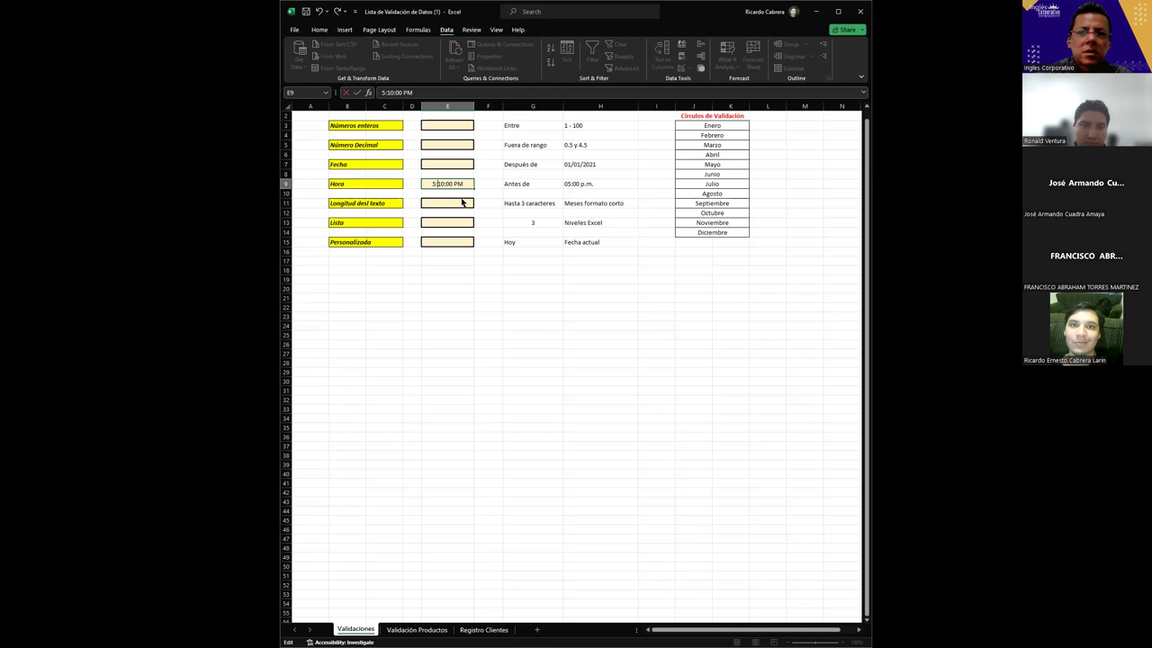
{"action": "left_click", "coordinate": [630, 216]}
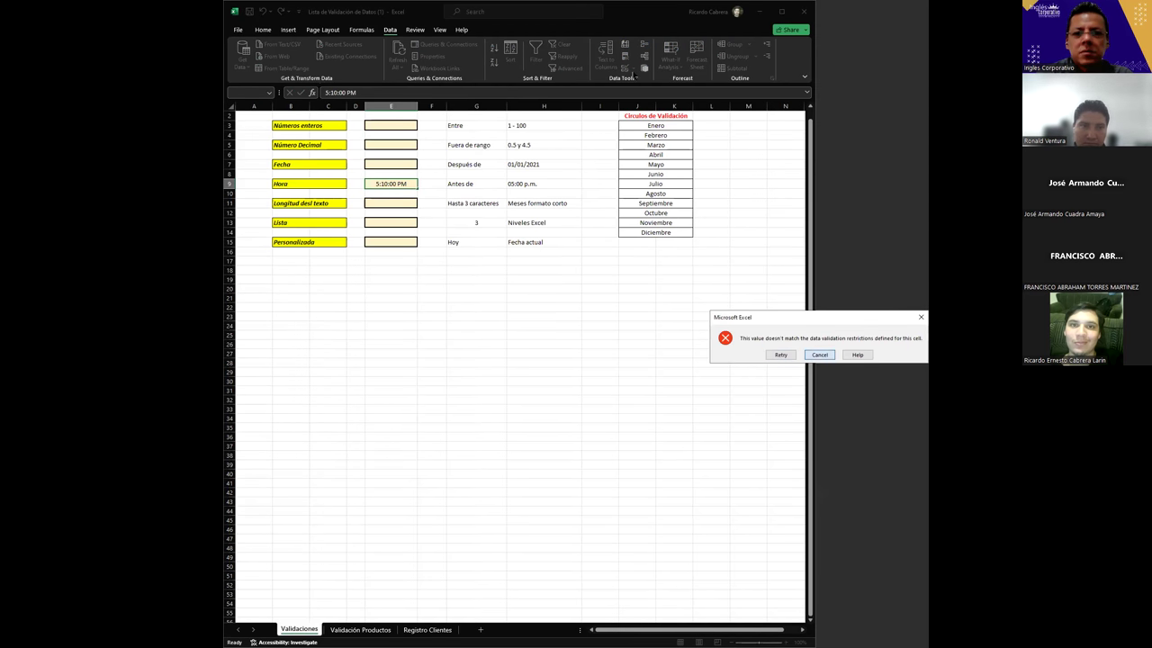
{"action": "left_click", "coordinate": [819, 356]}
{"action": "left_click", "coordinate": [690, 68]}
{"action": "left_click", "coordinate": [721, 86]}
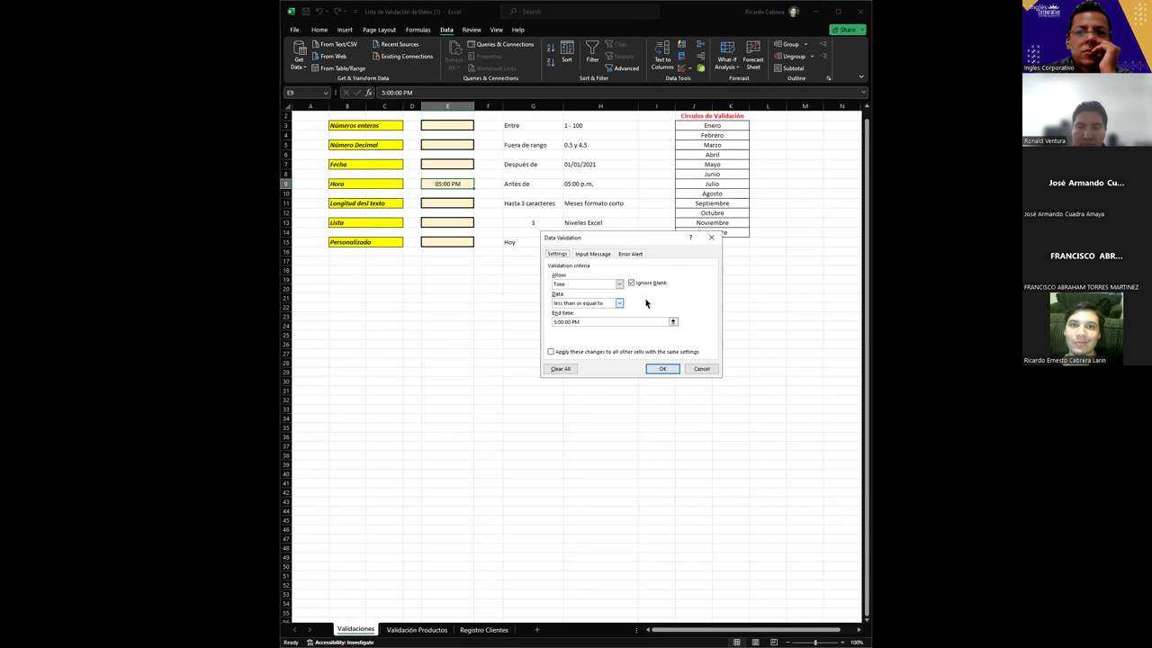
Step: Switch E9's comparison to 'greater than or equal to' 5:00:00 PM and apply it
{"action": "left_click", "coordinate": [620, 303]}
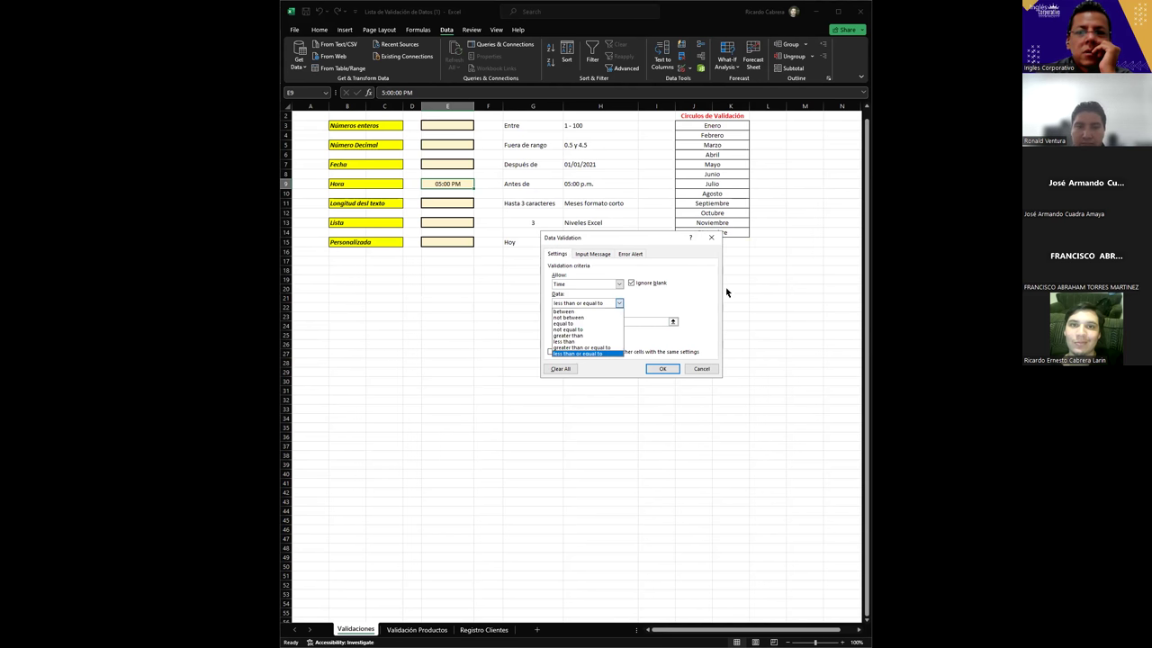
{"action": "left_click", "coordinate": [567, 327]}
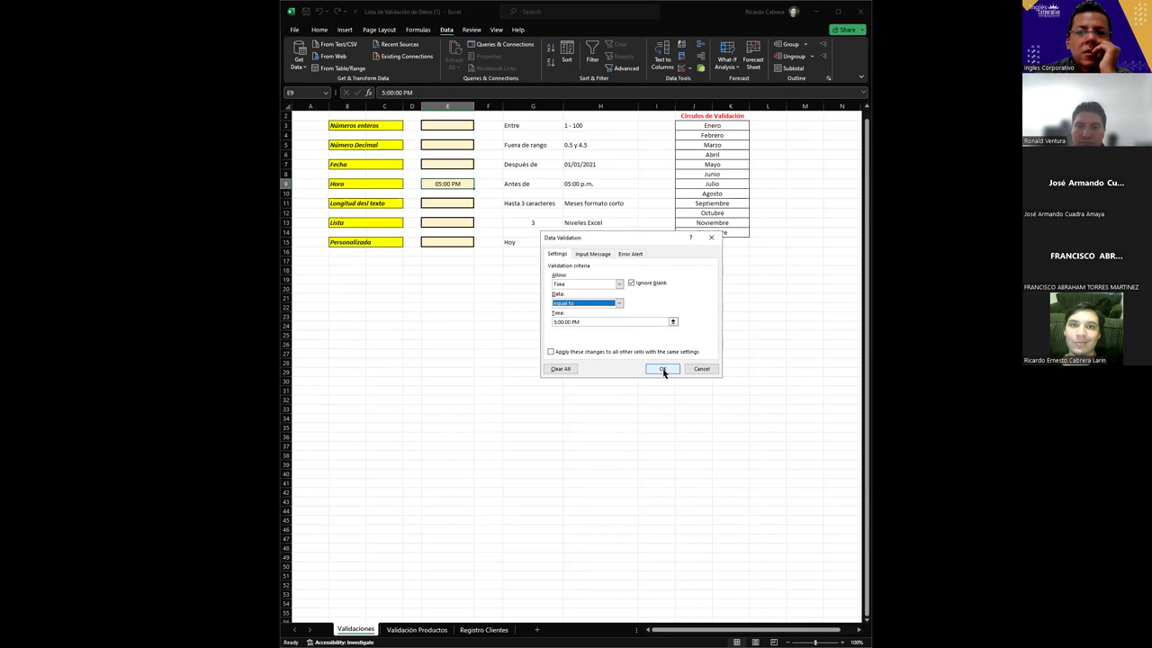
{"action": "left_click", "coordinate": [619, 303]}
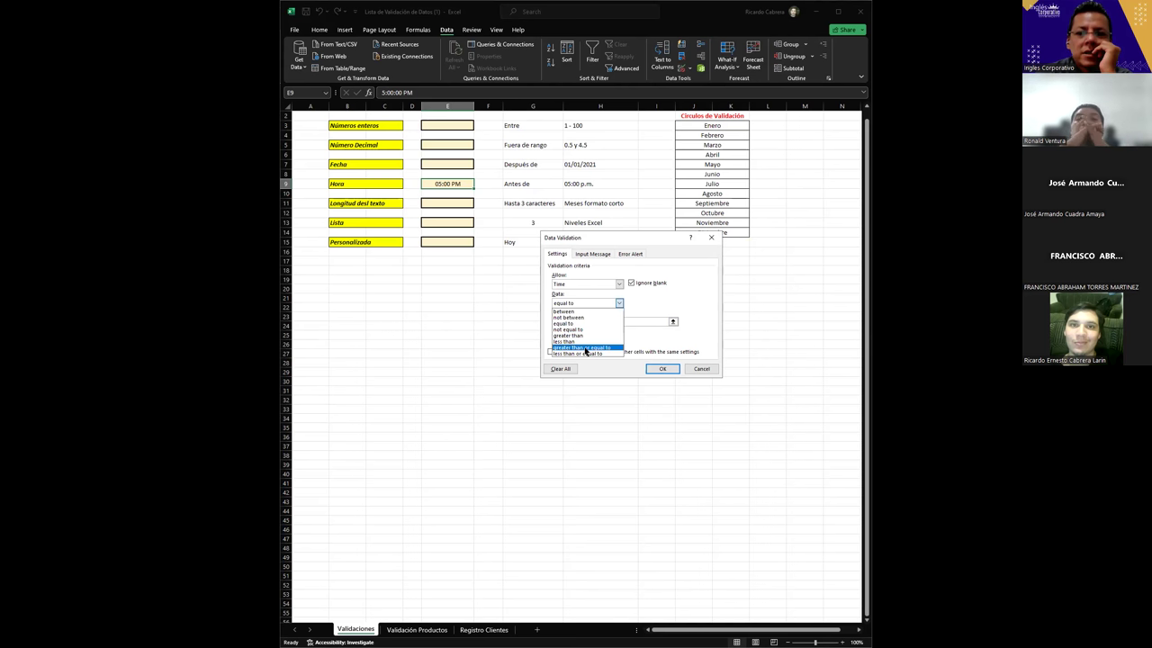
{"action": "left_click", "coordinate": [663, 372]}
{"action": "left_click", "coordinate": [663, 371]}
{"action": "double_click", "coordinate": [444, 183]}
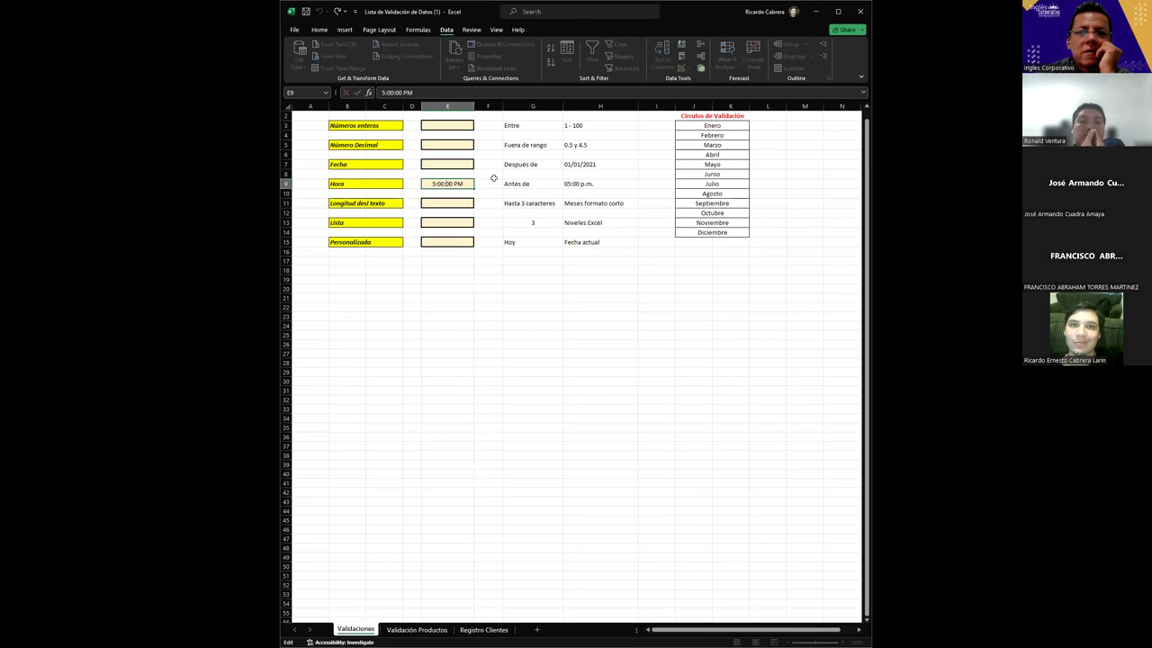
Step: Recommit 05:00 PM, then delete E9's time so the cell is empty
{"action": "key", "text": "Return"}
{"action": "key", "text": "Up"}
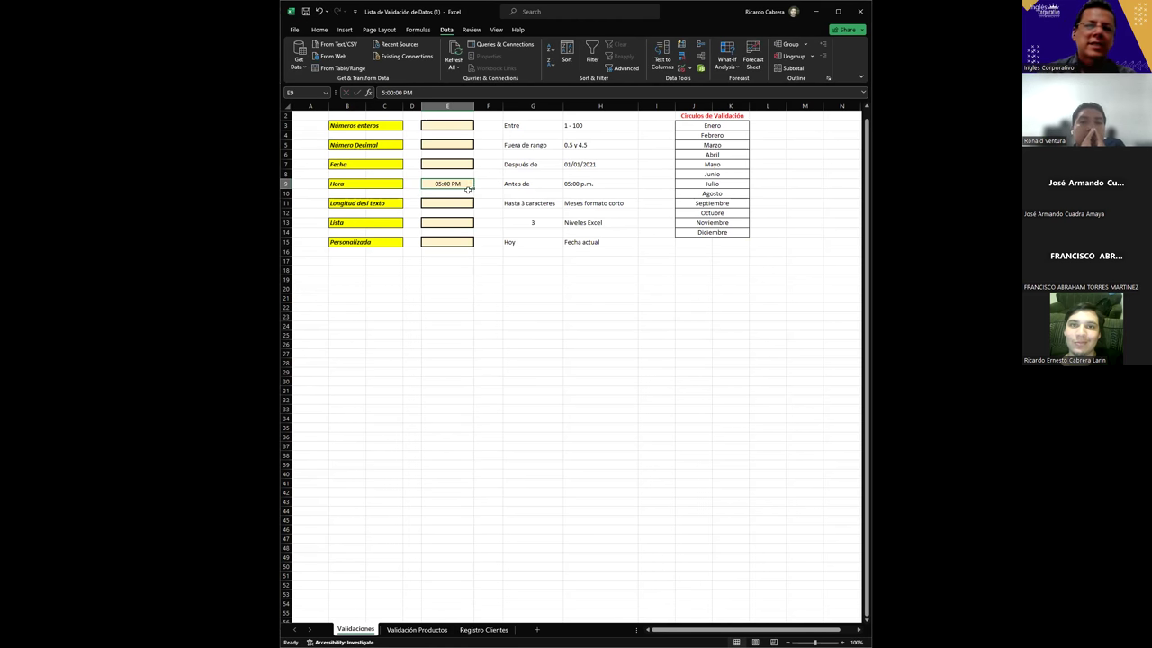
{"action": "double_click", "coordinate": [436, 183]}
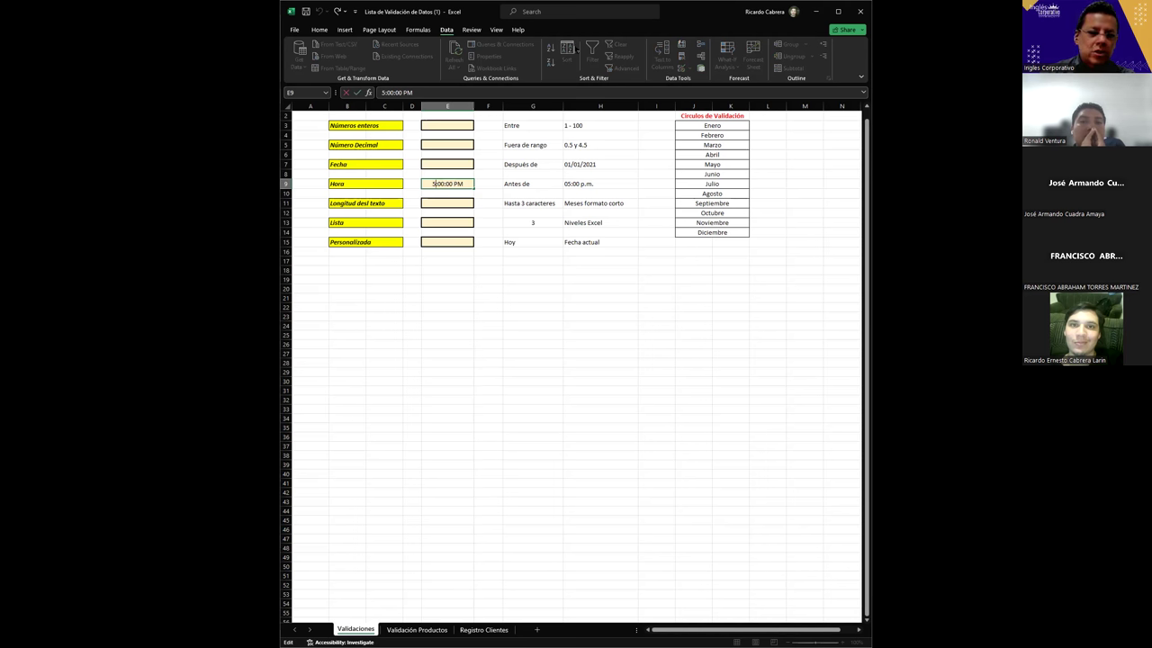
{"action": "key", "text": "Escape"}
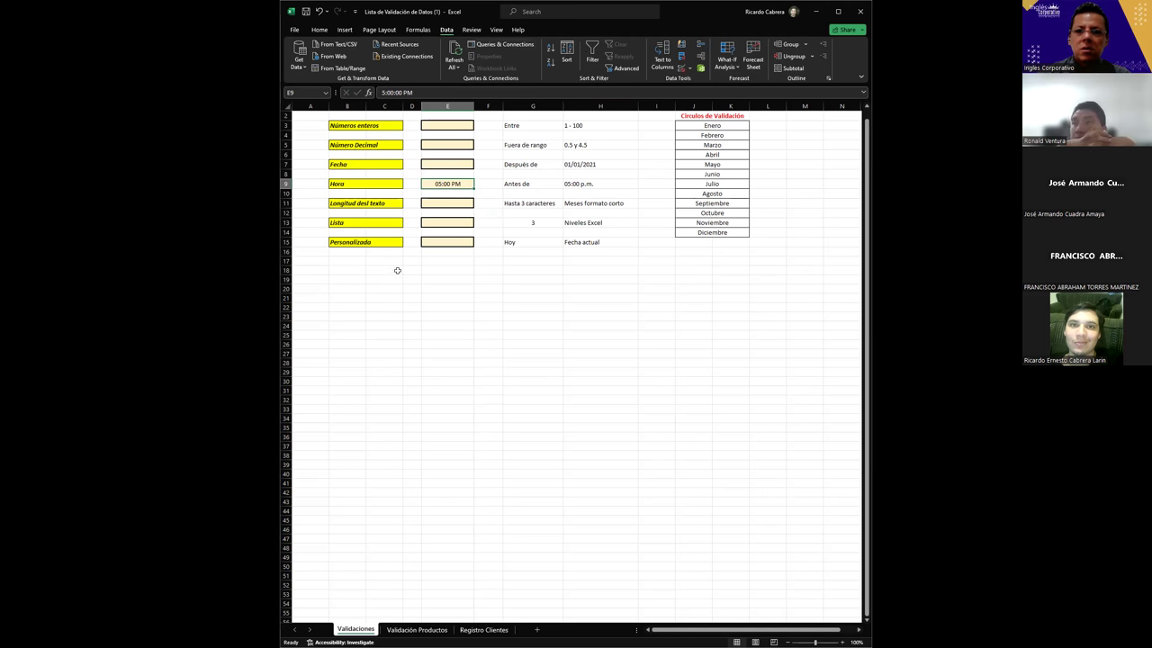
{"action": "double_click", "coordinate": [457, 183]}
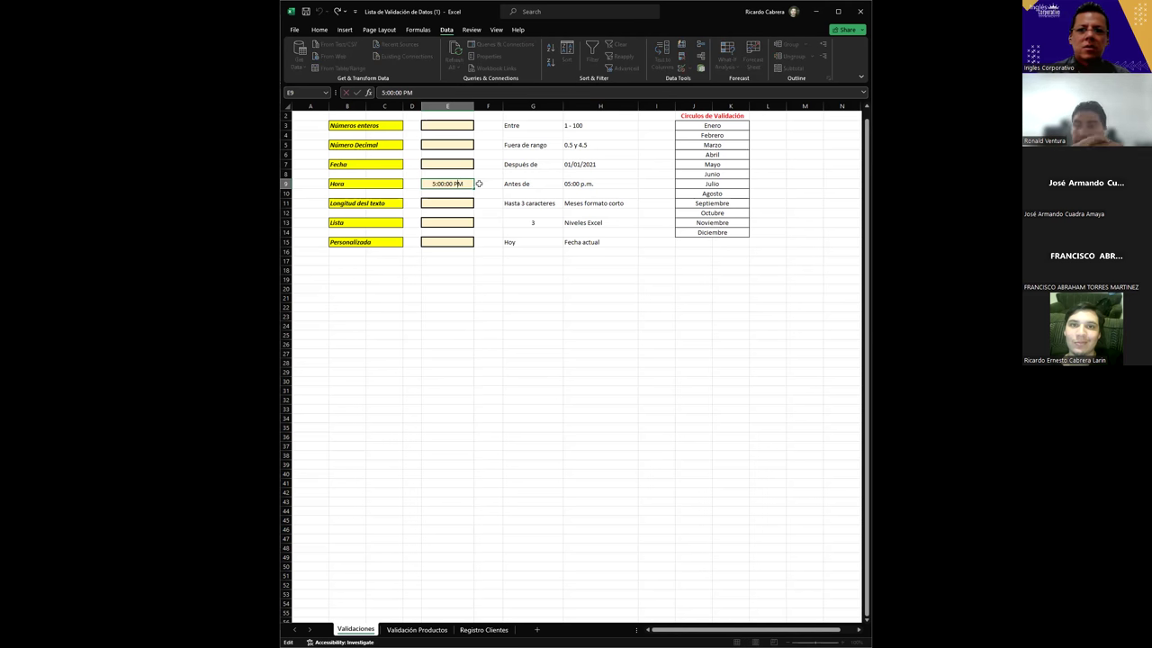
{"action": "key", "text": "BackSpace"}
{"action": "key", "text": "BackSpace"}
{"action": "key", "text": "BackSpace"}
{"action": "key", "text": "BackSpace"}
{"action": "key", "text": "BackSpace"}
{"action": "key", "text": "BackSpace"}
{"action": "key", "text": "BackSpace"}
{"action": "key", "text": "BackSpace"}
{"action": "key", "text": "BackSpace"}
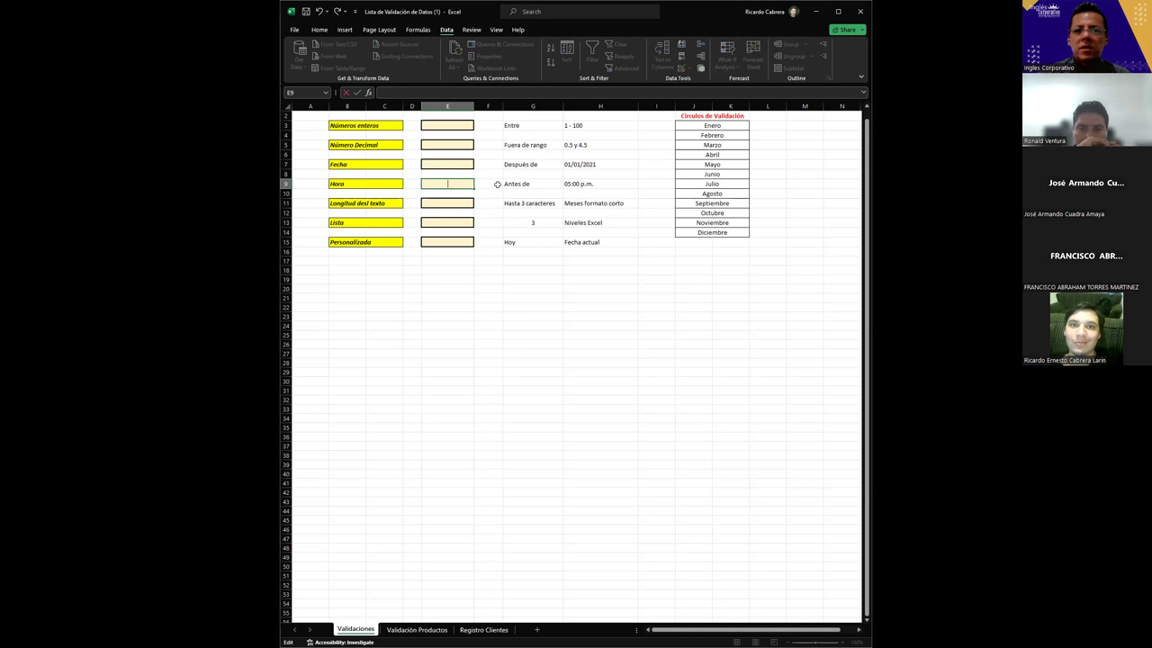
{"action": "key", "text": "Escape"}
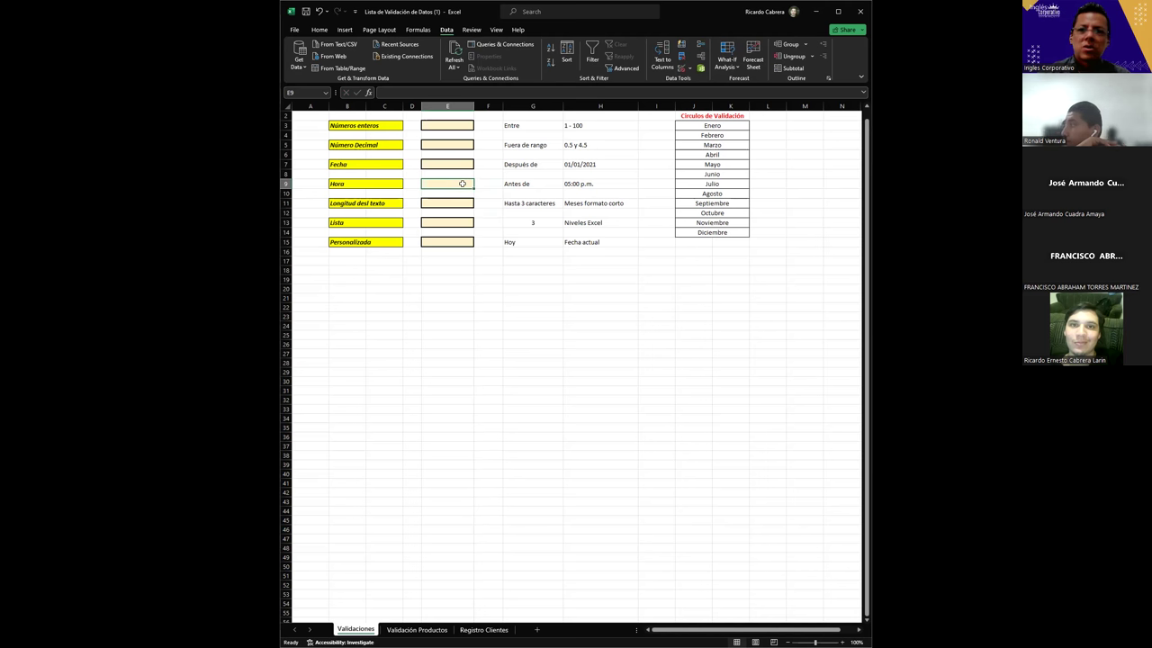
Step: Enter 10: in E9, retry after the rejection, then cancel, leaving E9 empty
{"action": "double_click", "coordinate": [462, 183]}
{"action": "type", "text": "10:"}
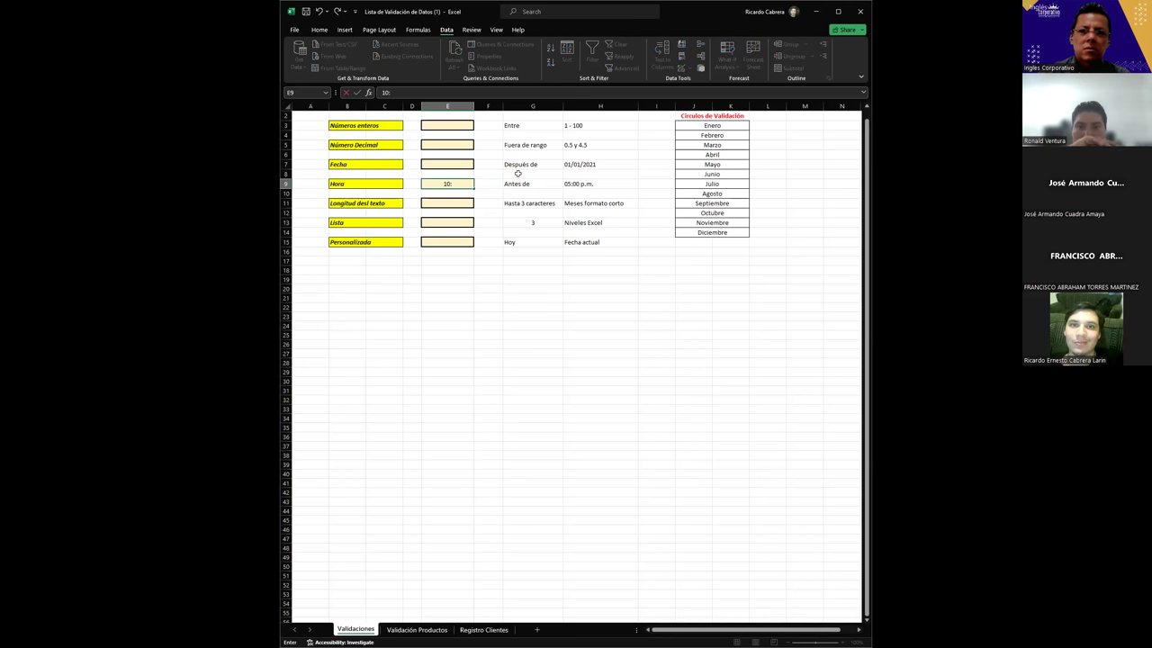
{"action": "key", "text": "Return"}
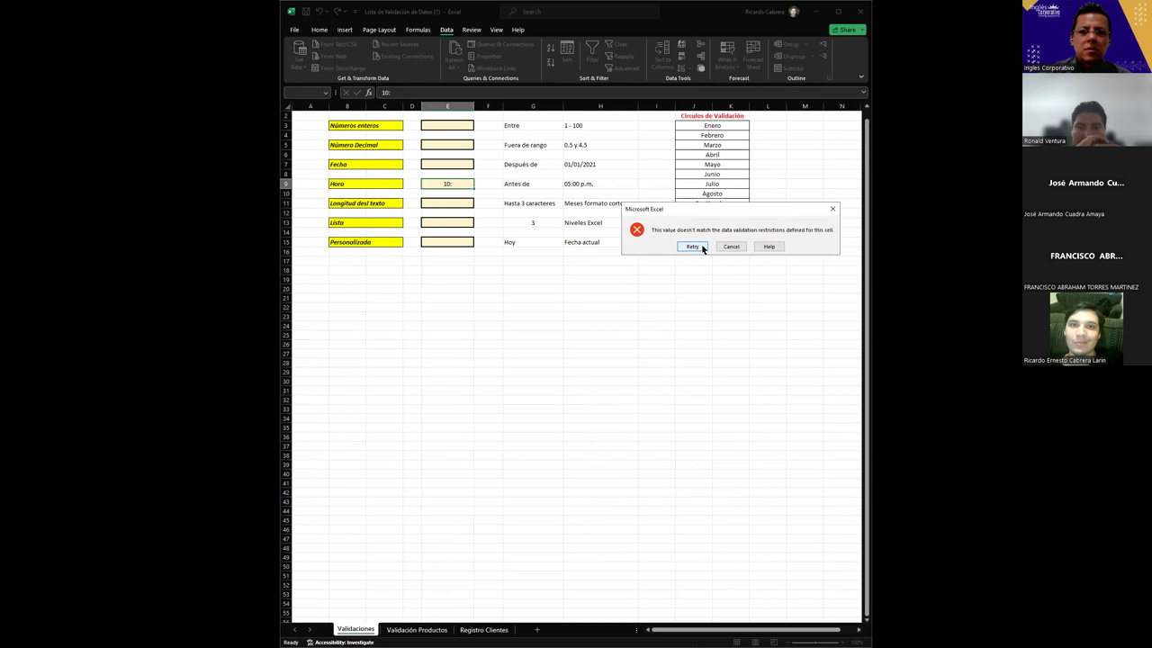
{"action": "left_click", "coordinate": [702, 247]}
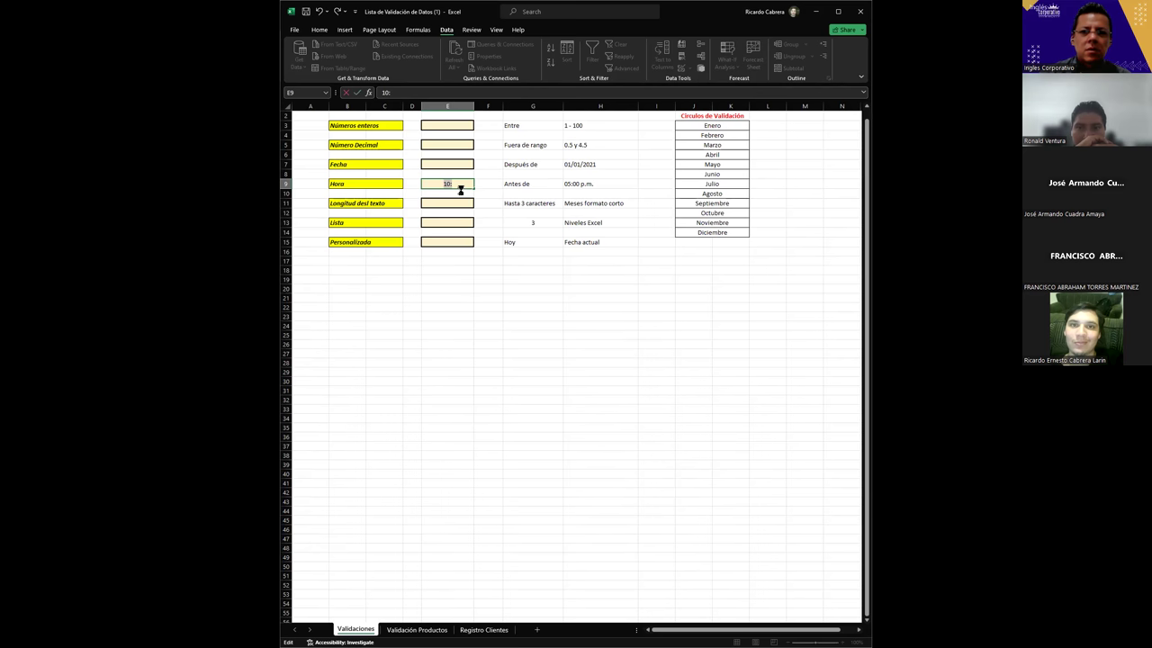
{"action": "key", "text": "Return"}
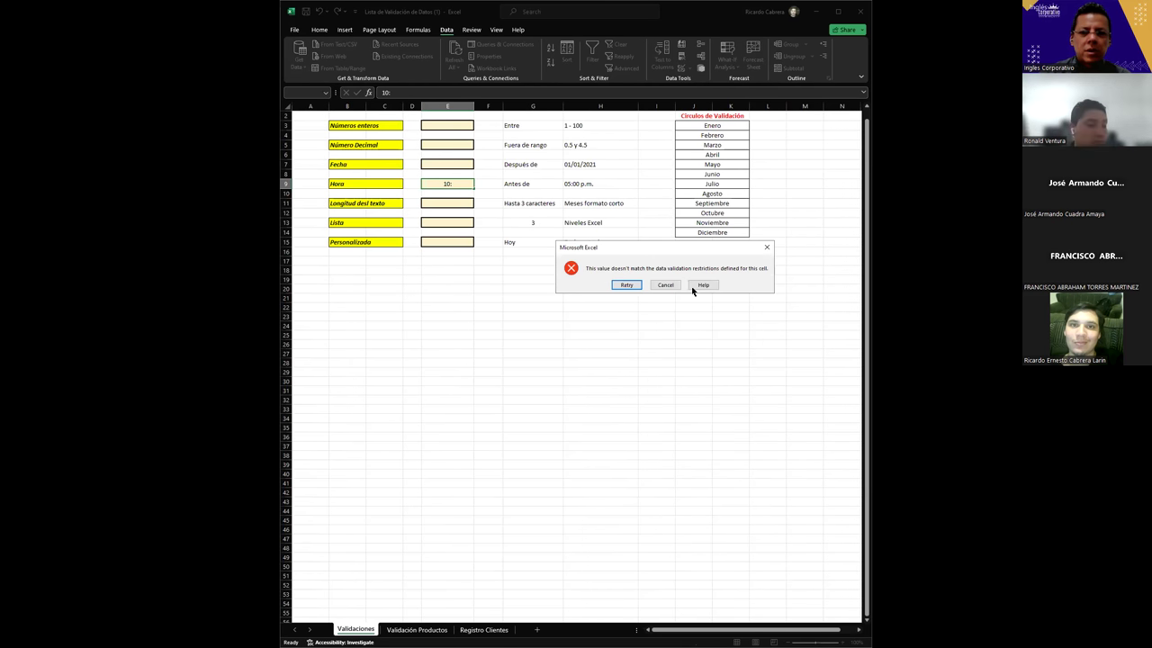
{"action": "left_click", "coordinate": [665, 285]}
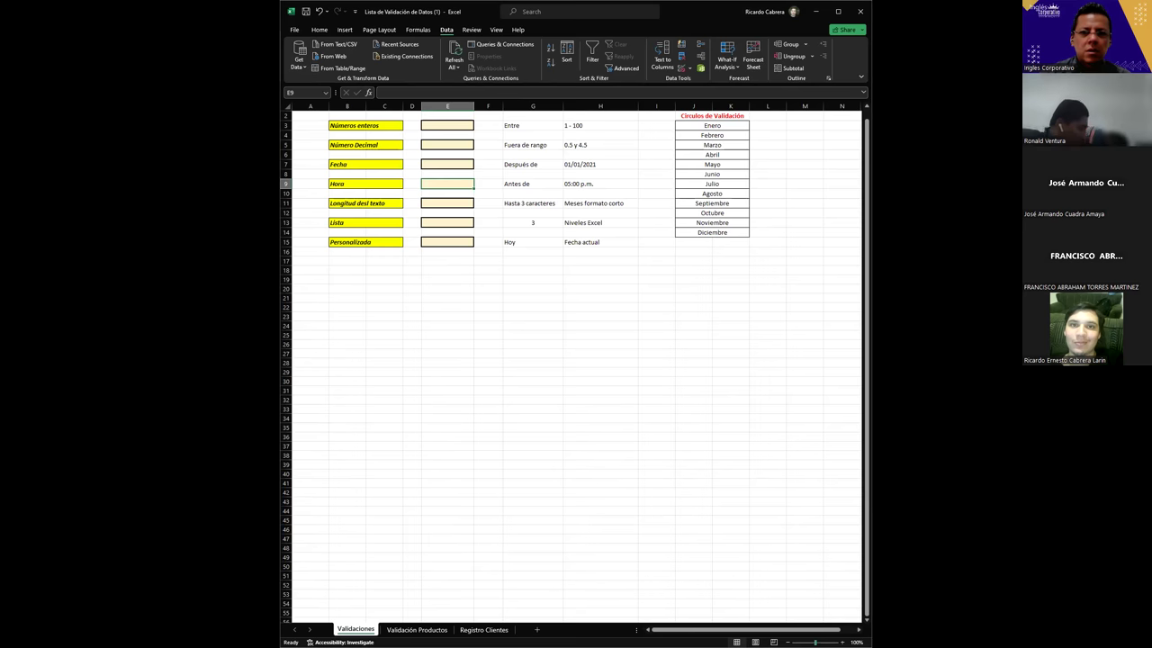
{"action": "scroll", "coordinate": [470, 286], "scroll_direction": "up", "scroll_amount": 5}
{"action": "scroll", "coordinate": [470, 286], "scroll_direction": "up", "scroll_amount": 1}
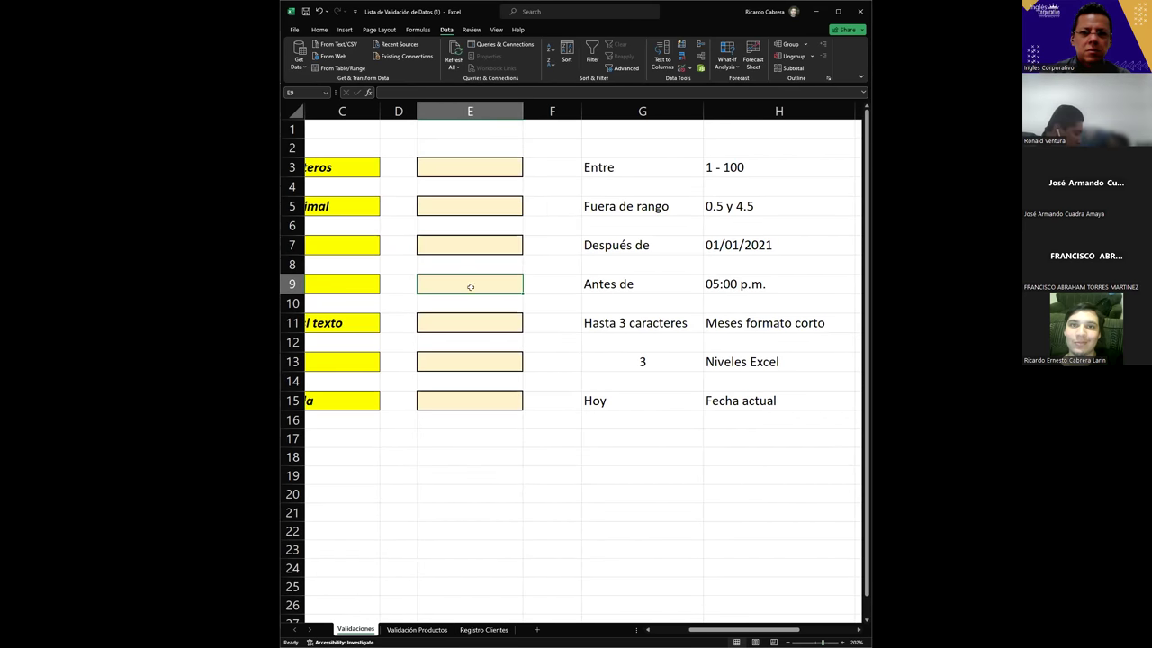
{"action": "type", "text": "12"}
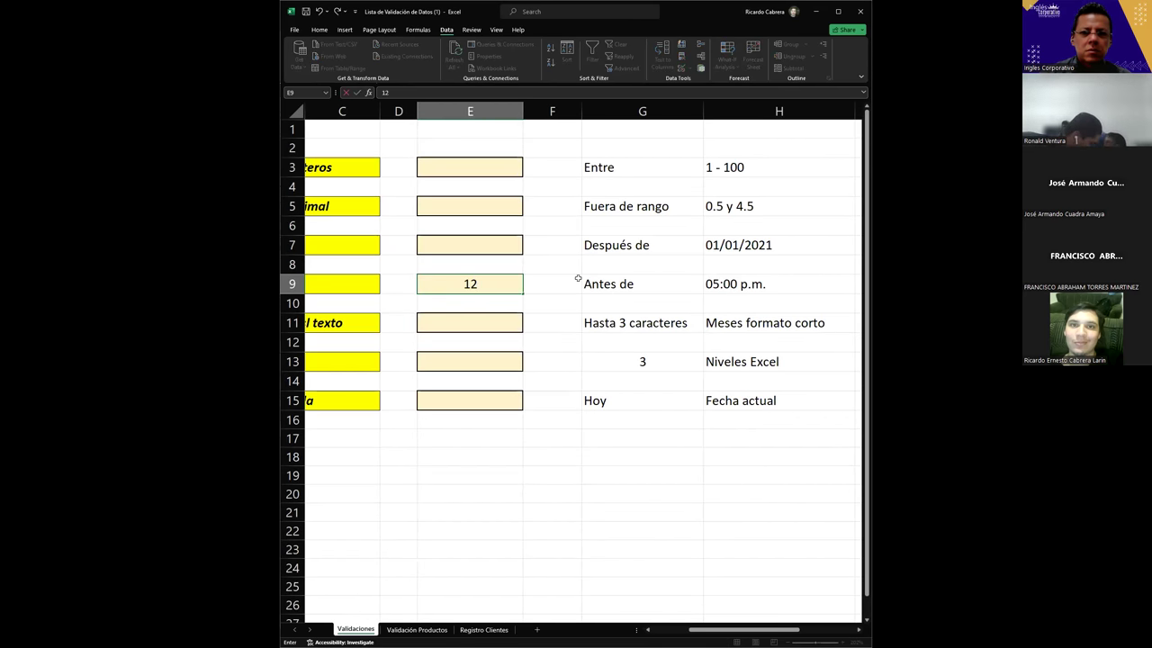
{"action": "type", "text": ":"}
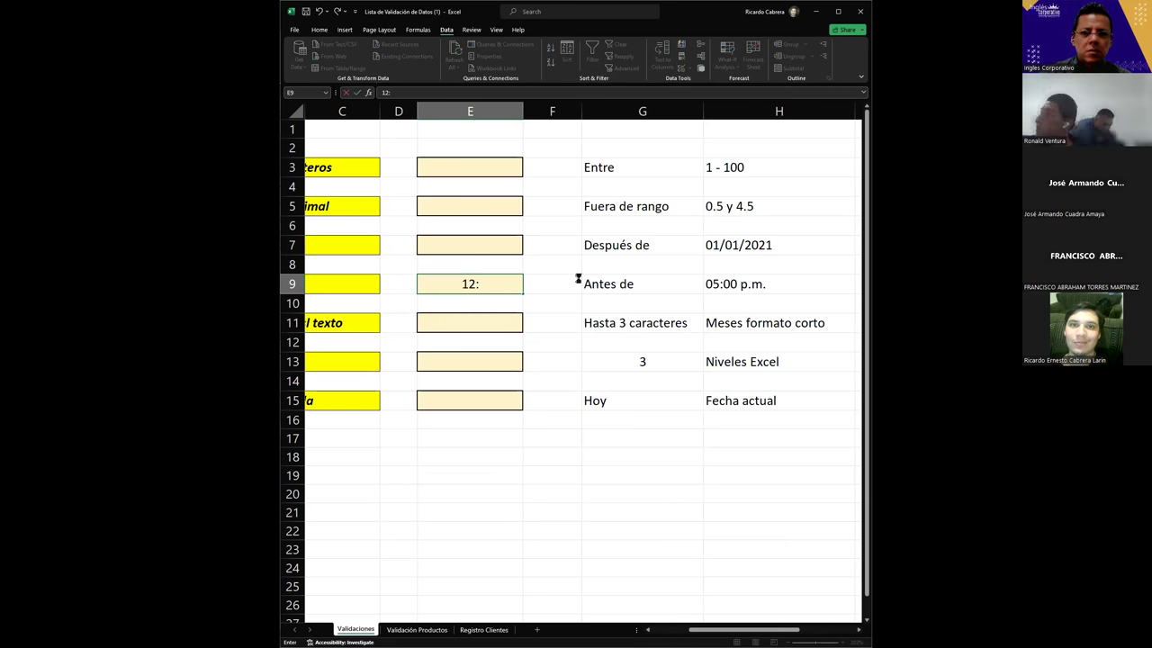
{"action": "key", "text": "Return"}
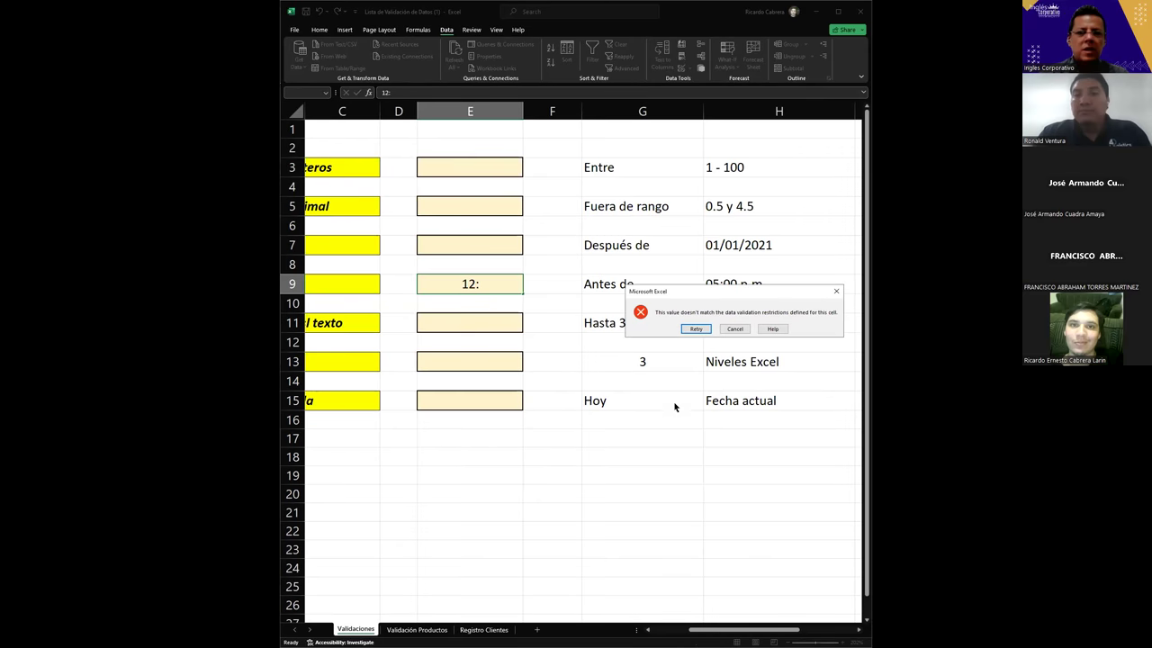
{"action": "left_click", "coordinate": [735, 329]}
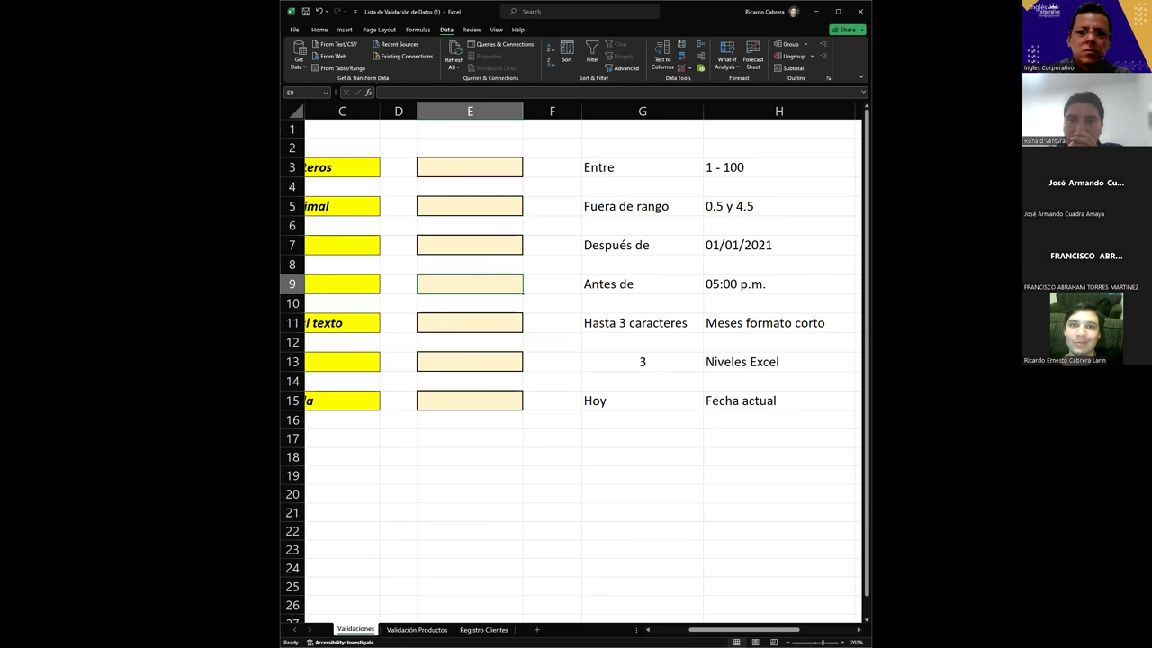
{"action": "scroll", "coordinate": [572, 360], "scroll_direction": "down", "scroll_amount": 4, "text": "ctrl"}
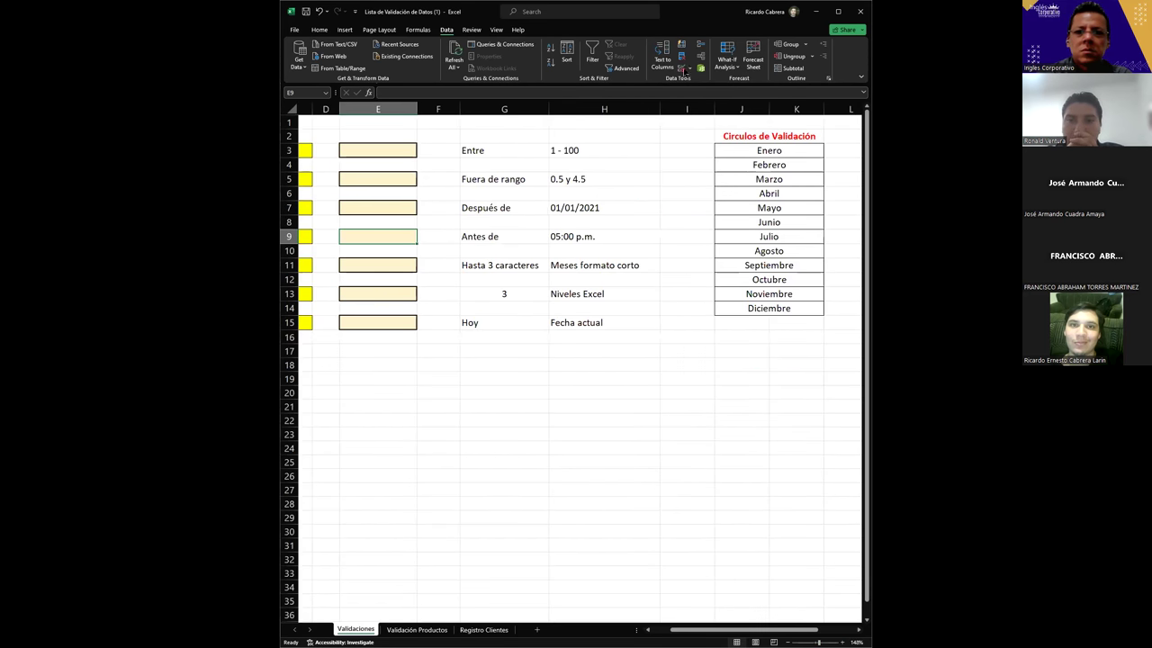
{"action": "left_click", "coordinate": [689, 69]}
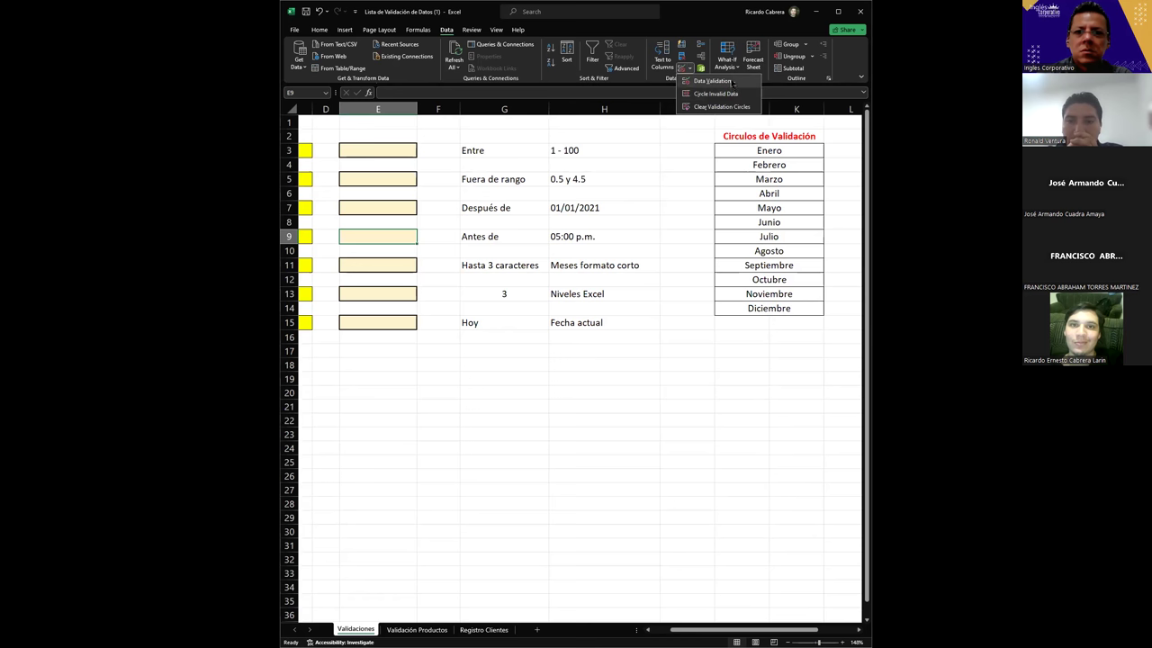
{"action": "left_click", "coordinate": [733, 83]}
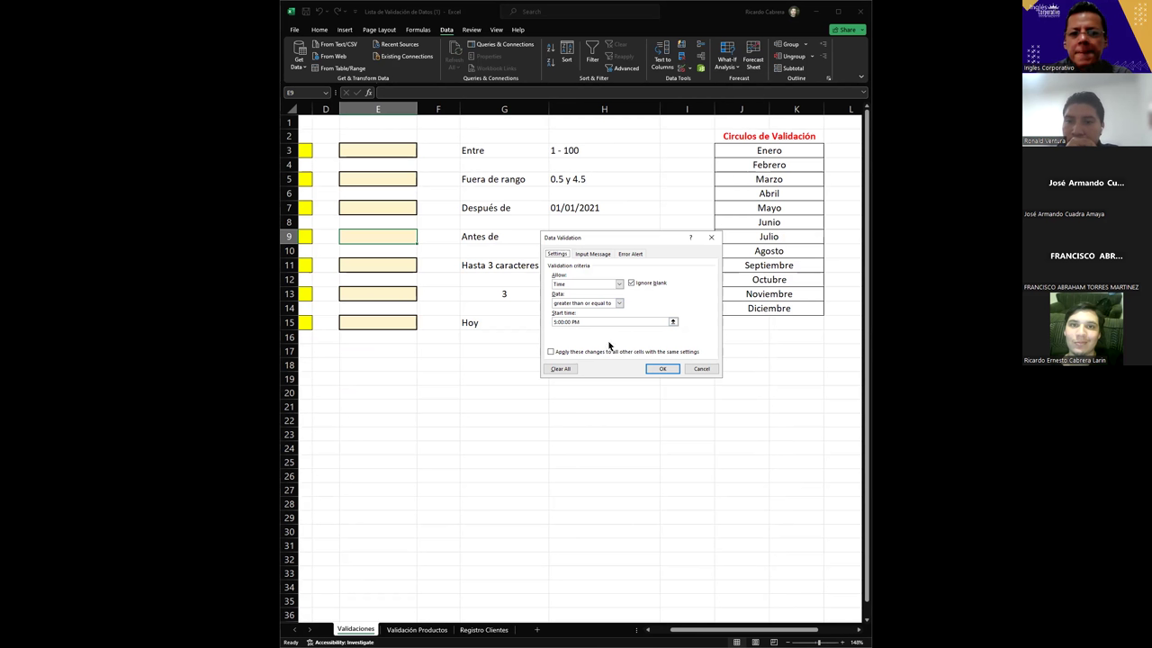
{"action": "left_click", "coordinate": [702, 369]}
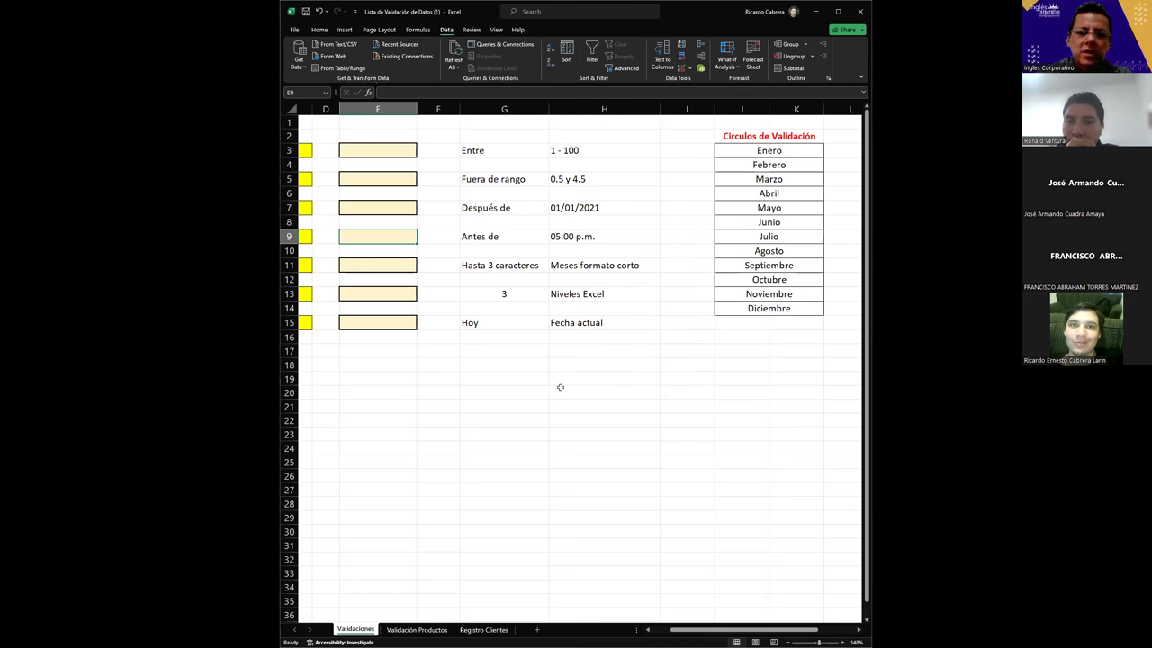
Step: Type the sample times 10:00, 12:00 and 1:00 into C18, C19 and C20
{"action": "left_click", "coordinate": [396, 374]}
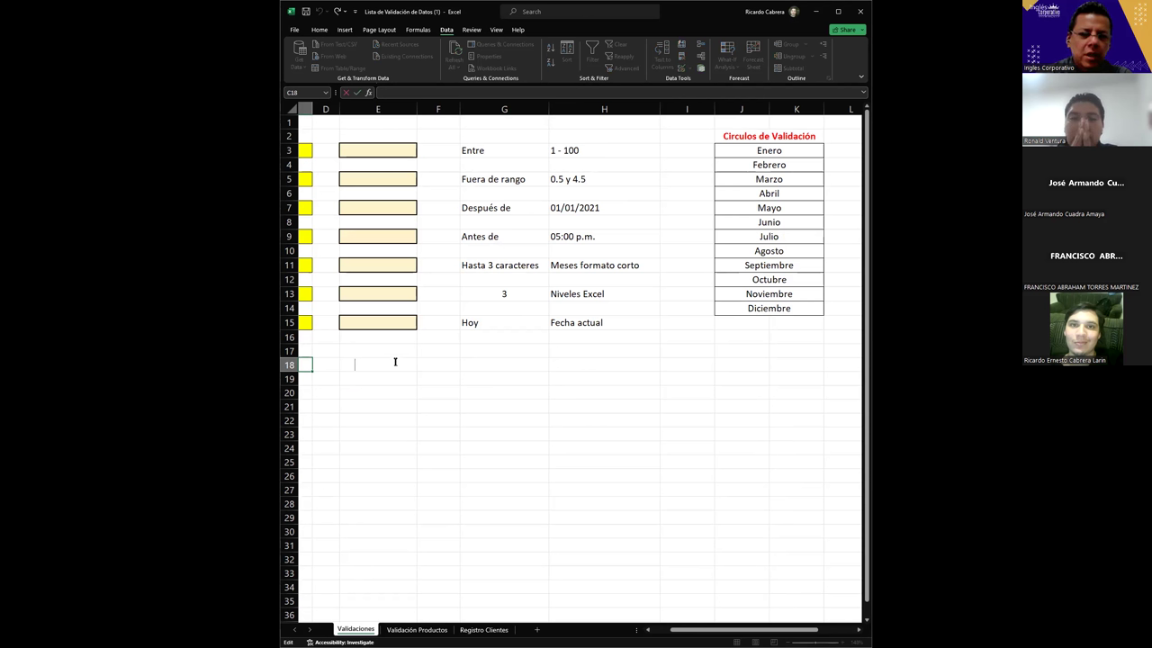
{"action": "type", "text": "10"}
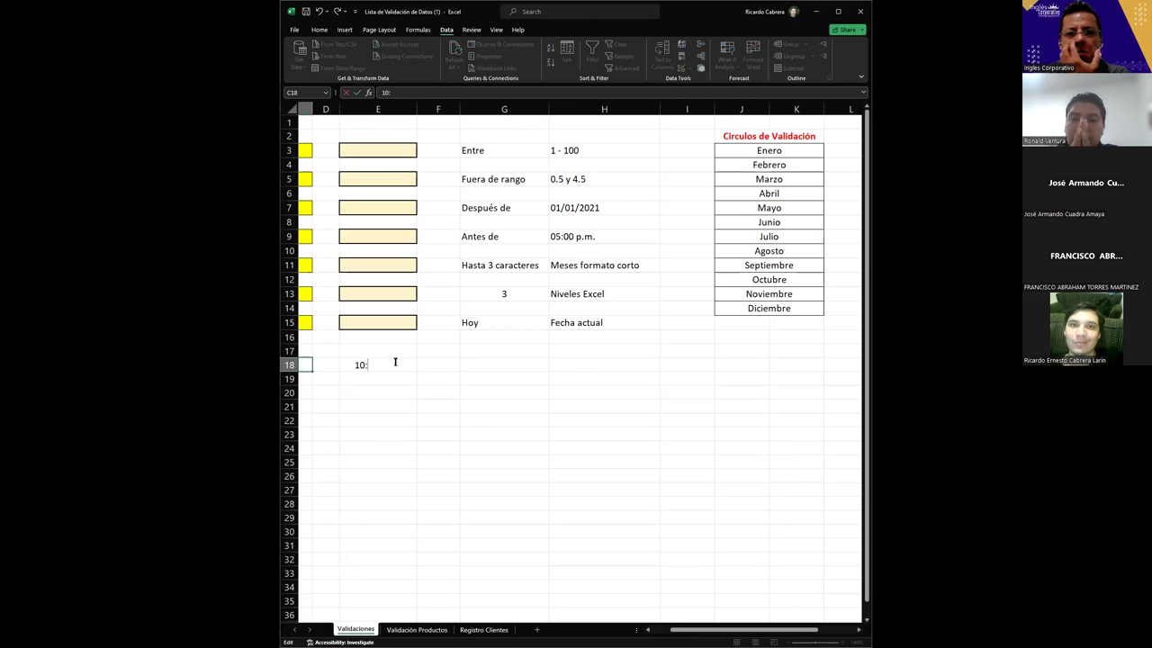
{"action": "type", "text": ":00"}
{"action": "key", "text": "Return"}
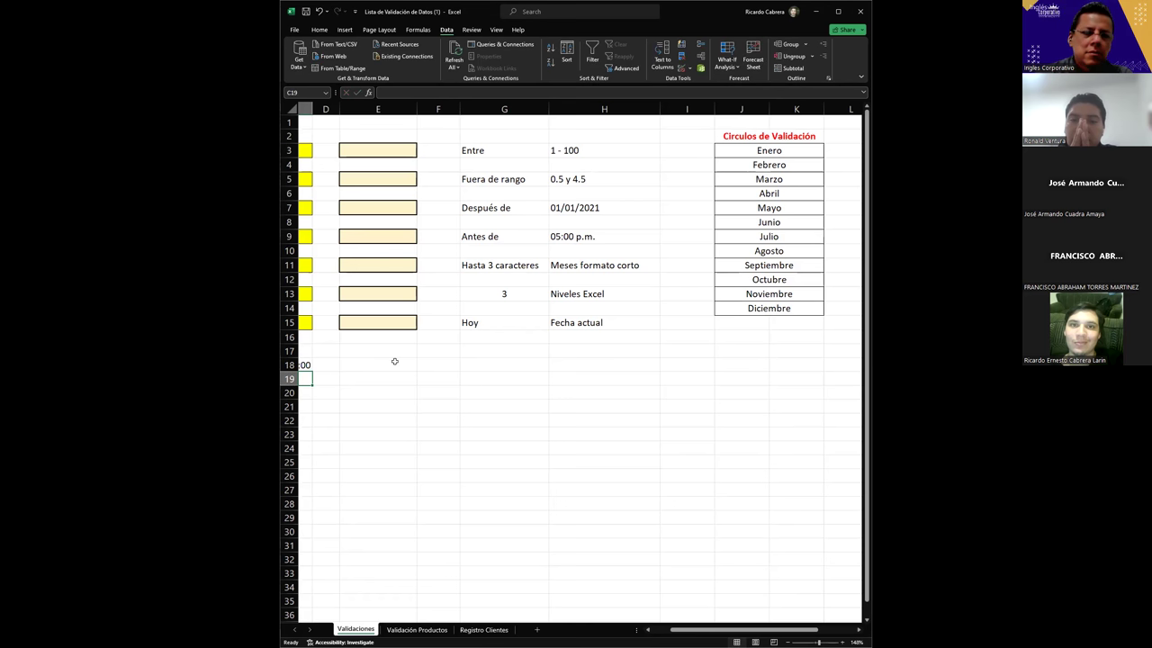
{"action": "scroll", "coordinate": [447, 364], "scroll_direction": "left", "scroll_amount": 3}
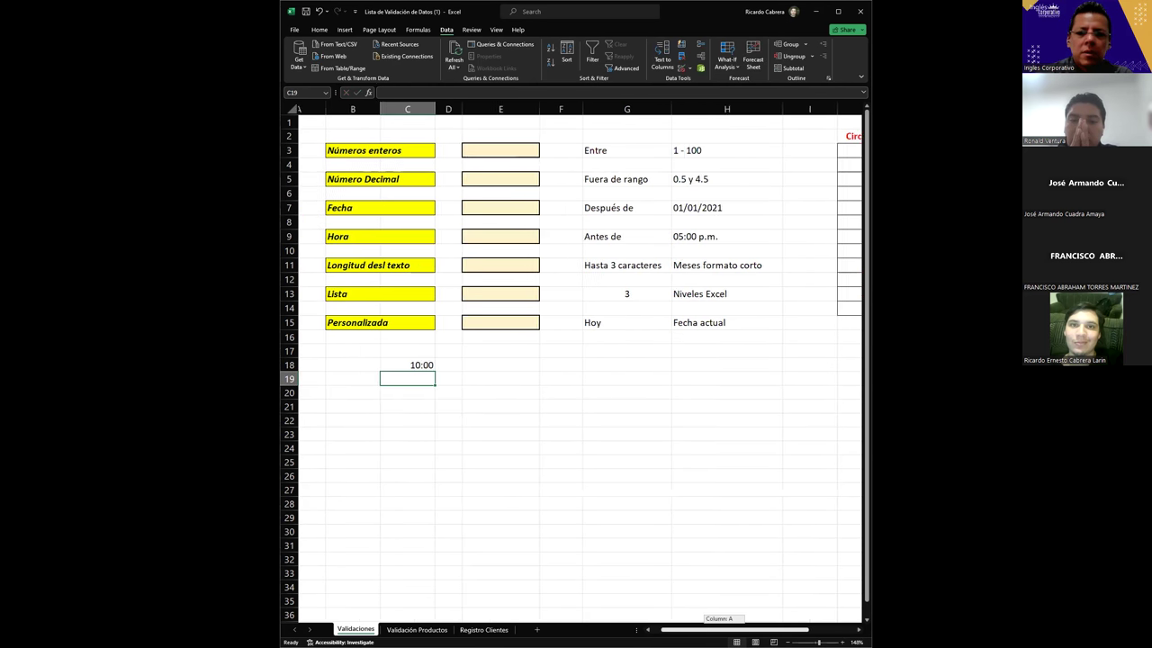
{"action": "left_click", "coordinate": [447, 364]}
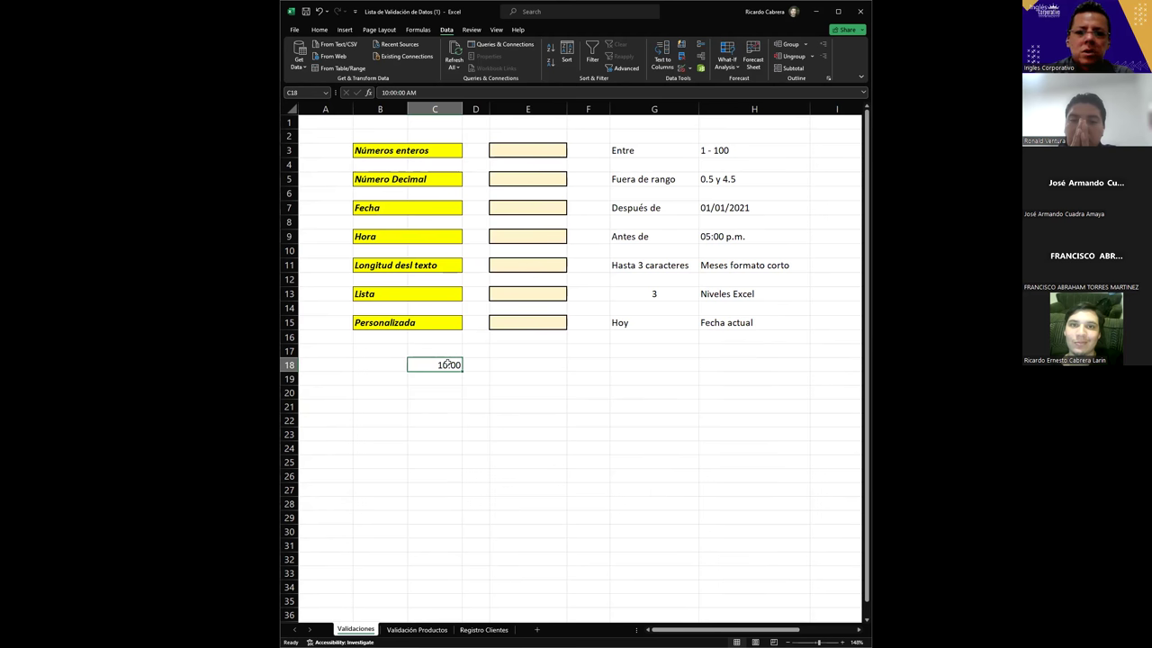
{"action": "left_click", "coordinate": [444, 378]}
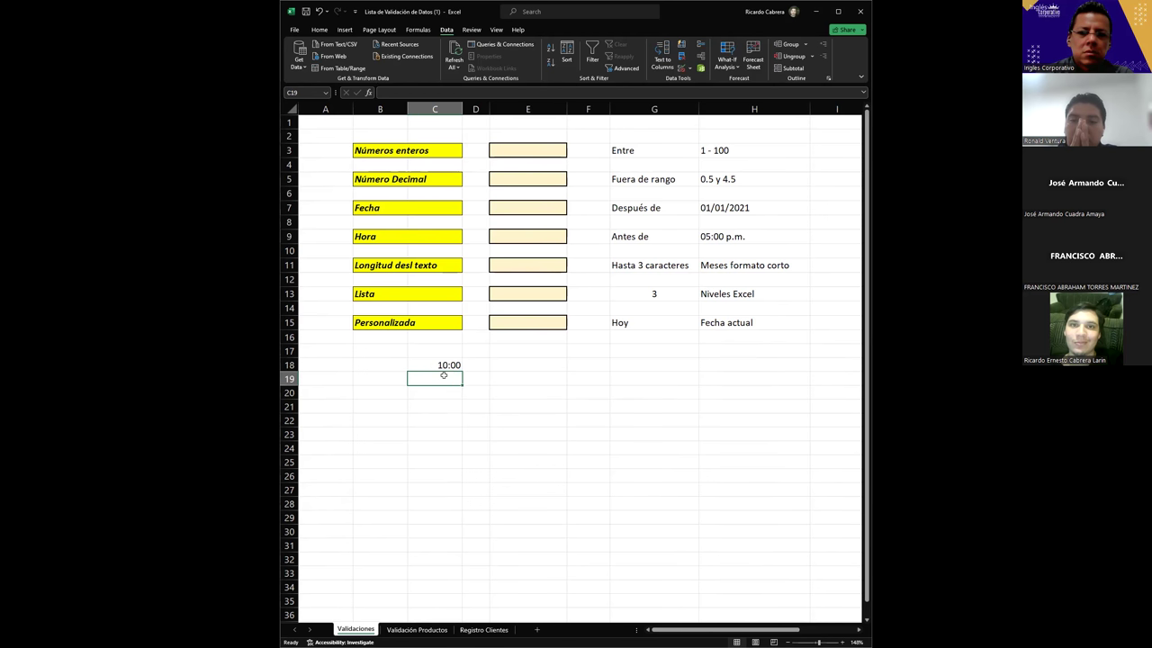
{"action": "type", "text": "12:"}
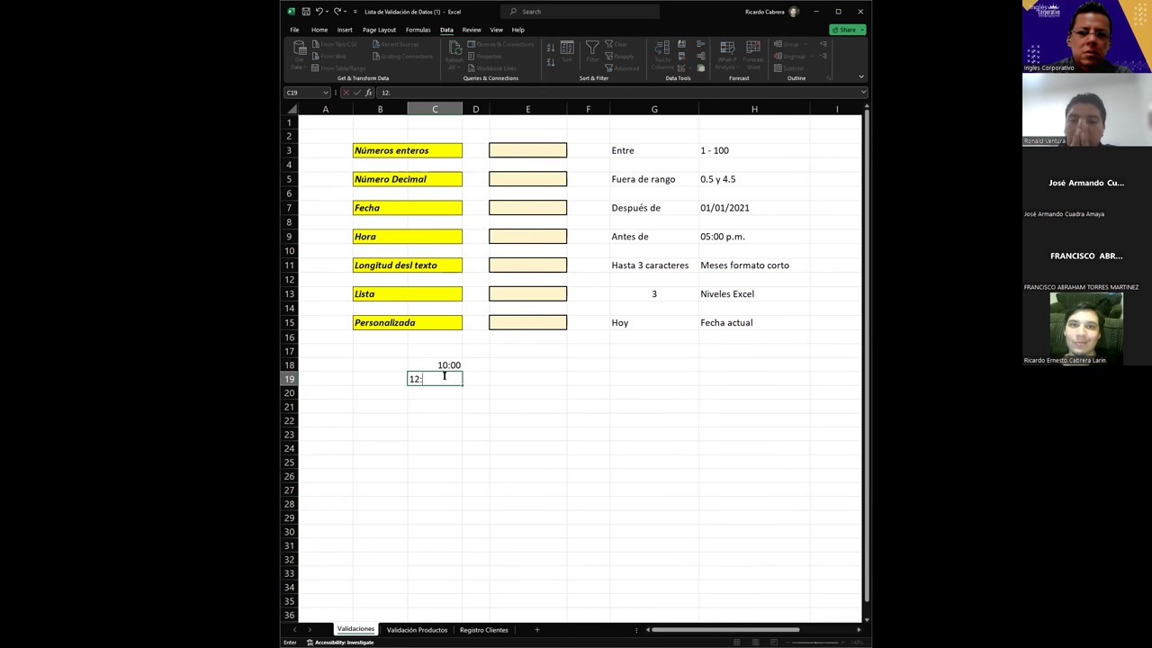
{"action": "type", "text": "00"}
{"action": "key", "text": "Return"}
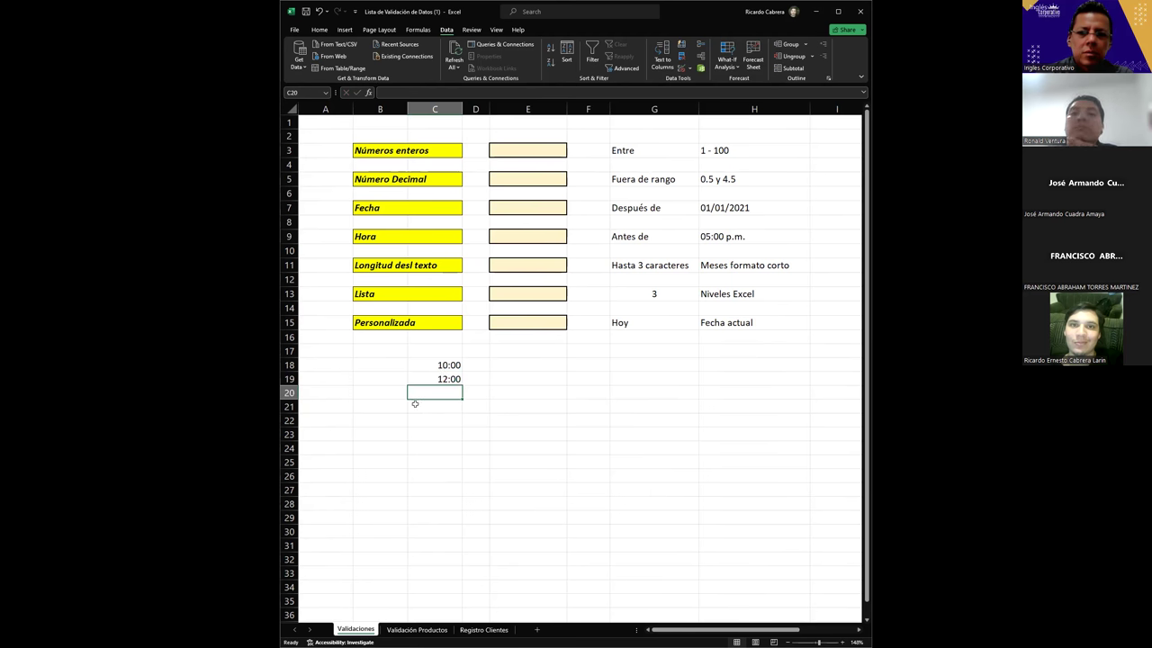
{"action": "double_click", "coordinate": [446, 391]}
{"action": "type", "text": "1:"}
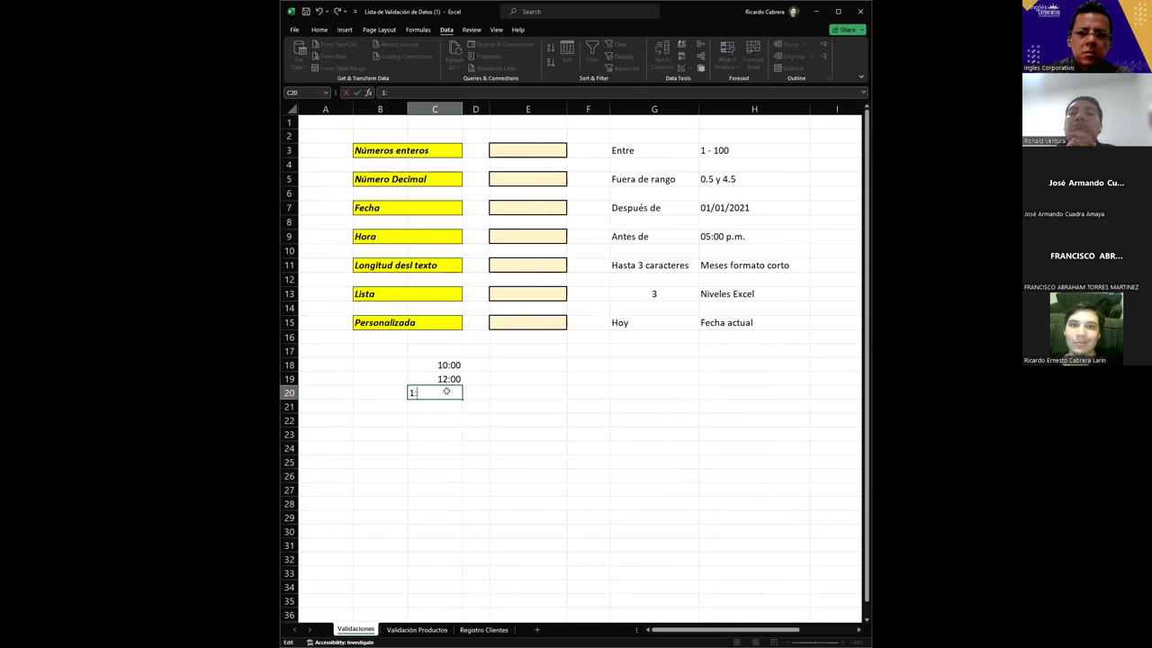
{"action": "key", "text": "Return"}
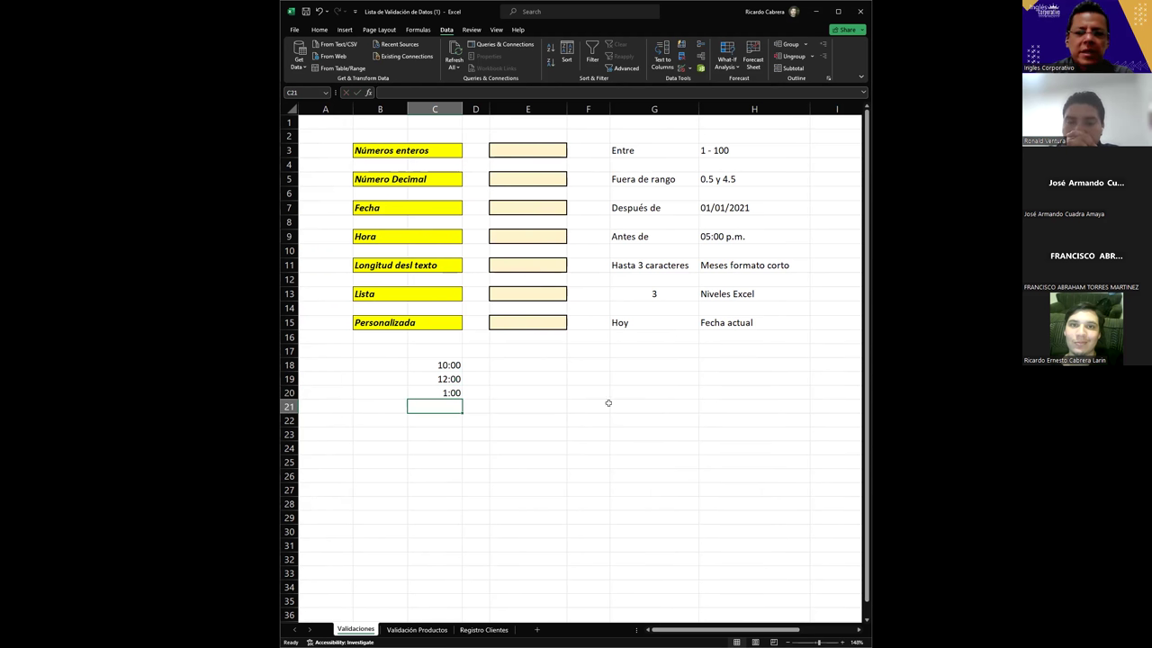
{"action": "left_click", "coordinate": [454, 394]}
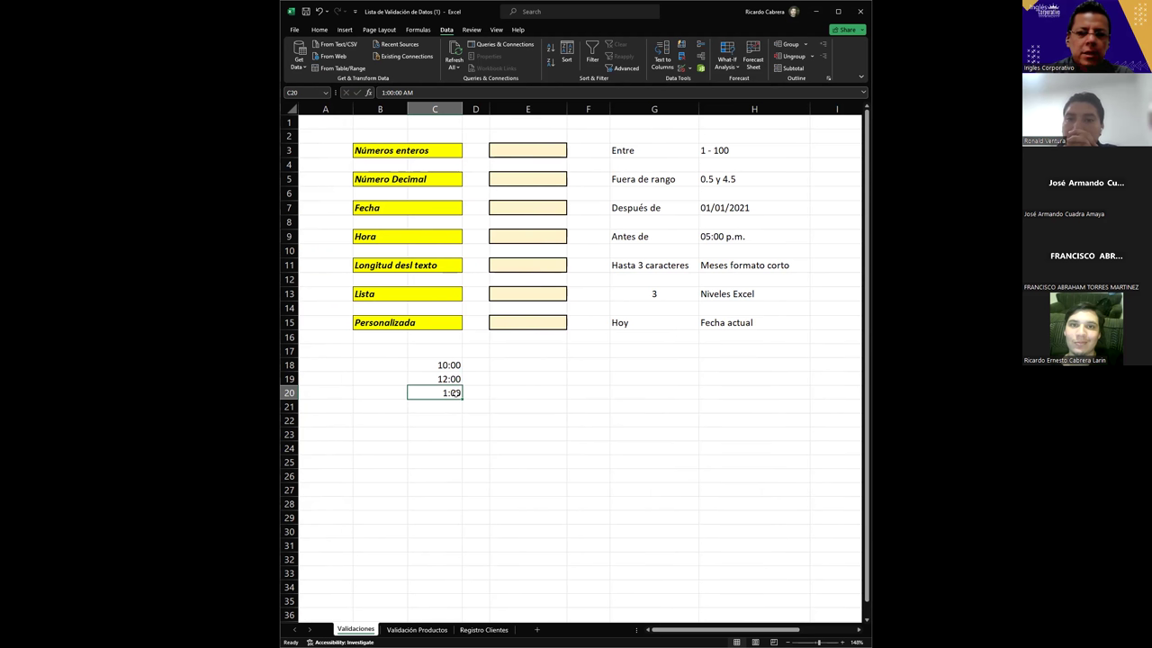
{"action": "left_click", "coordinate": [540, 236]}
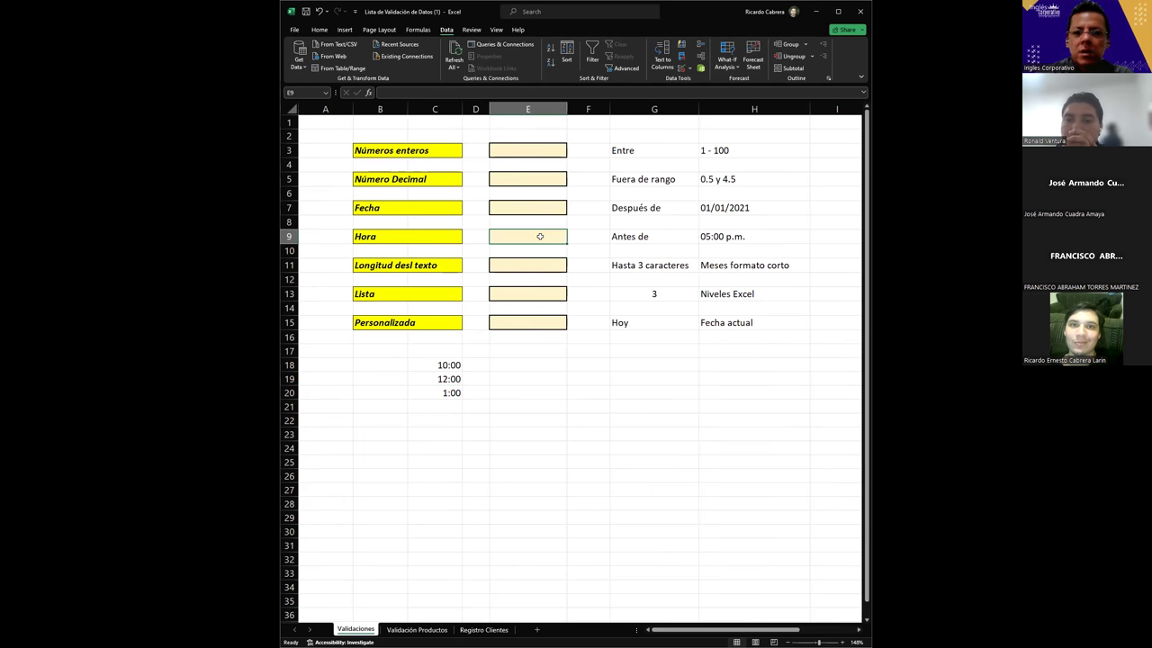
{"action": "double_click", "coordinate": [540, 236]}
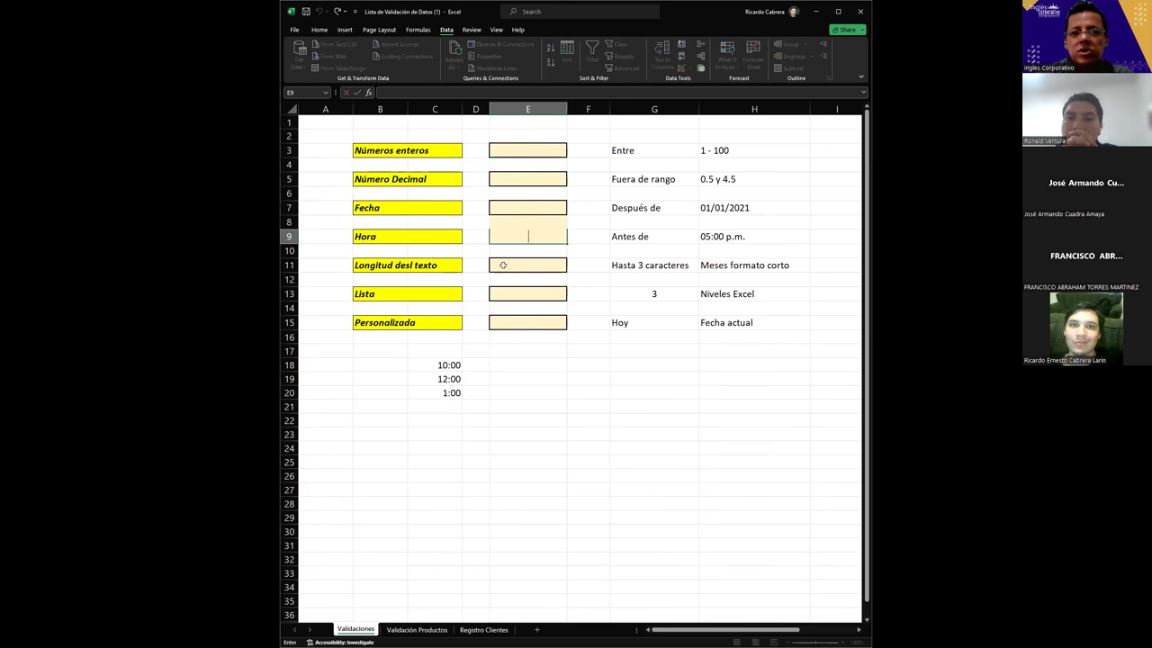
Step: Change E9's start time from 5:00:00 PM to 16:00 (4:00 PM) and confirm the rule
{"action": "left_click", "coordinate": [630, 254]}
{"action": "left_click", "coordinate": [540, 236]}
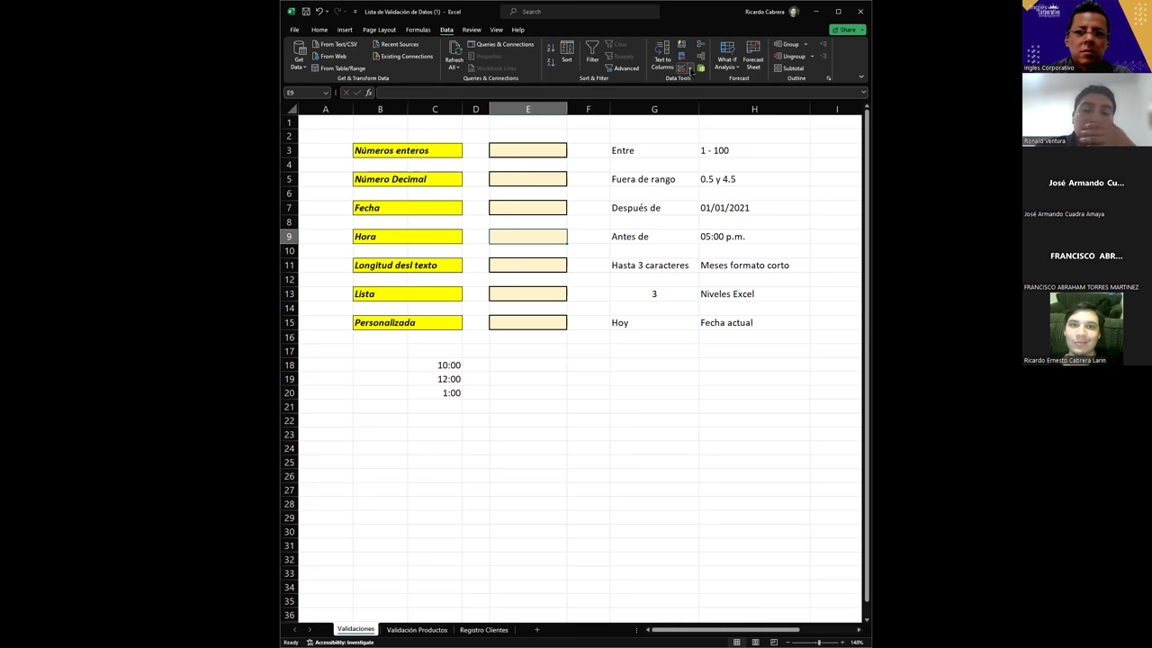
{"action": "left_click", "coordinate": [689, 69]}
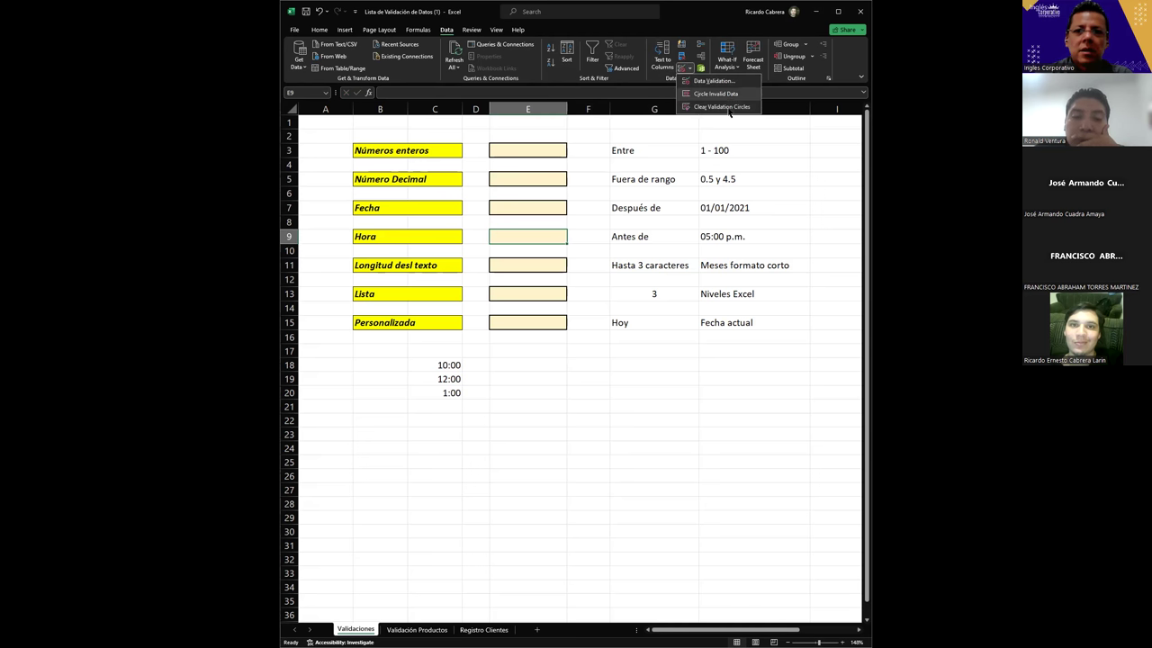
{"action": "left_click", "coordinate": [714, 80]}
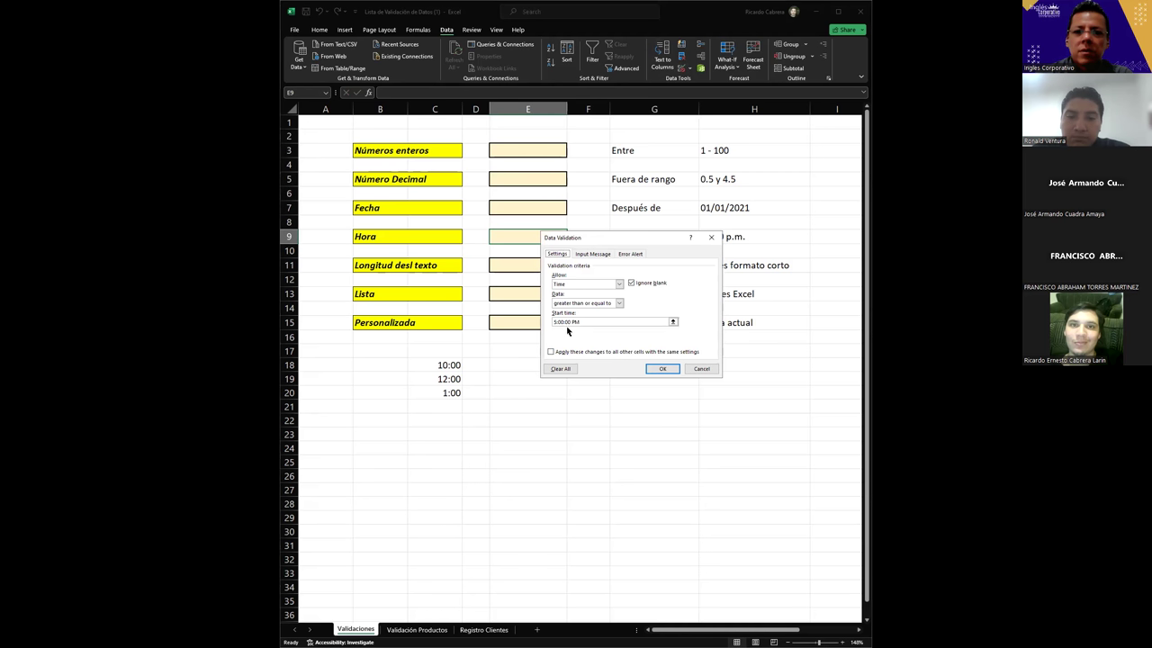
{"action": "left_click", "coordinate": [597, 321]}
{"action": "key", "text": "BackSpace"}
{"action": "type", "text": "16:"}
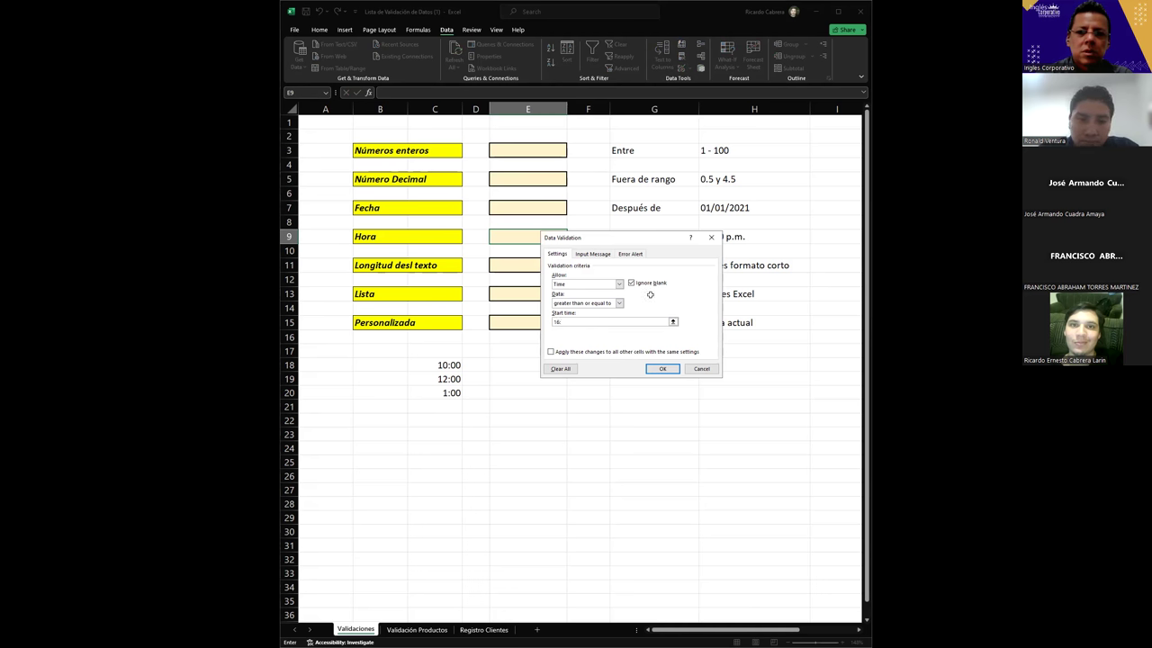
{"action": "key", "text": "Escape"}
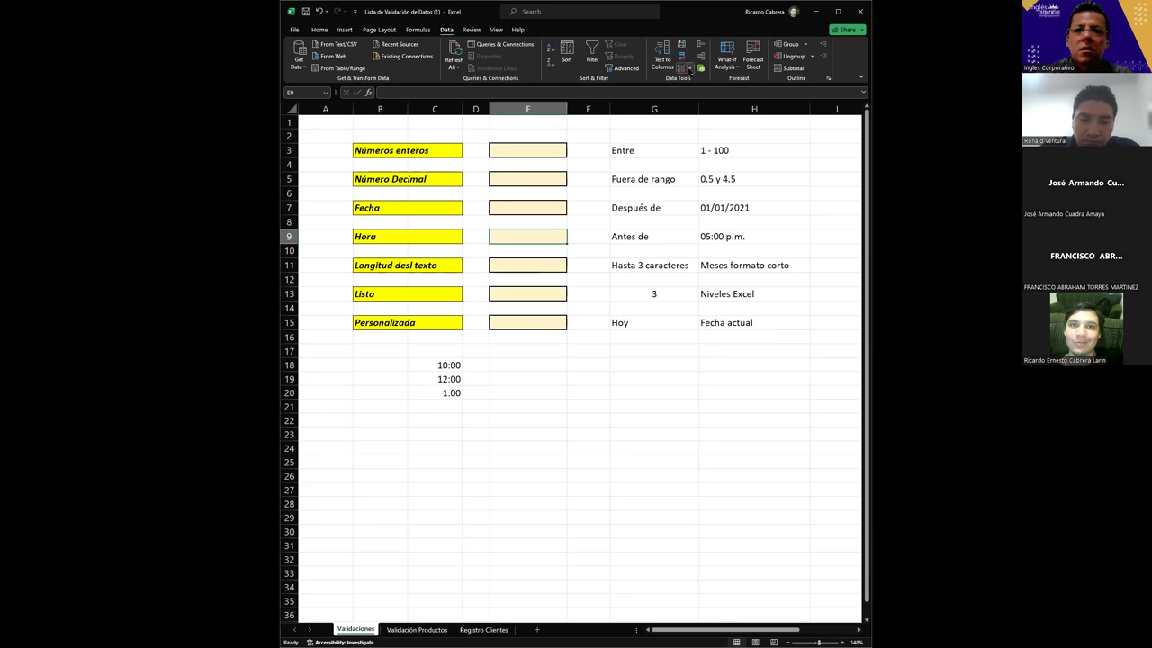
{"action": "left_click", "coordinate": [688, 68]}
{"action": "left_click", "coordinate": [713, 81]}
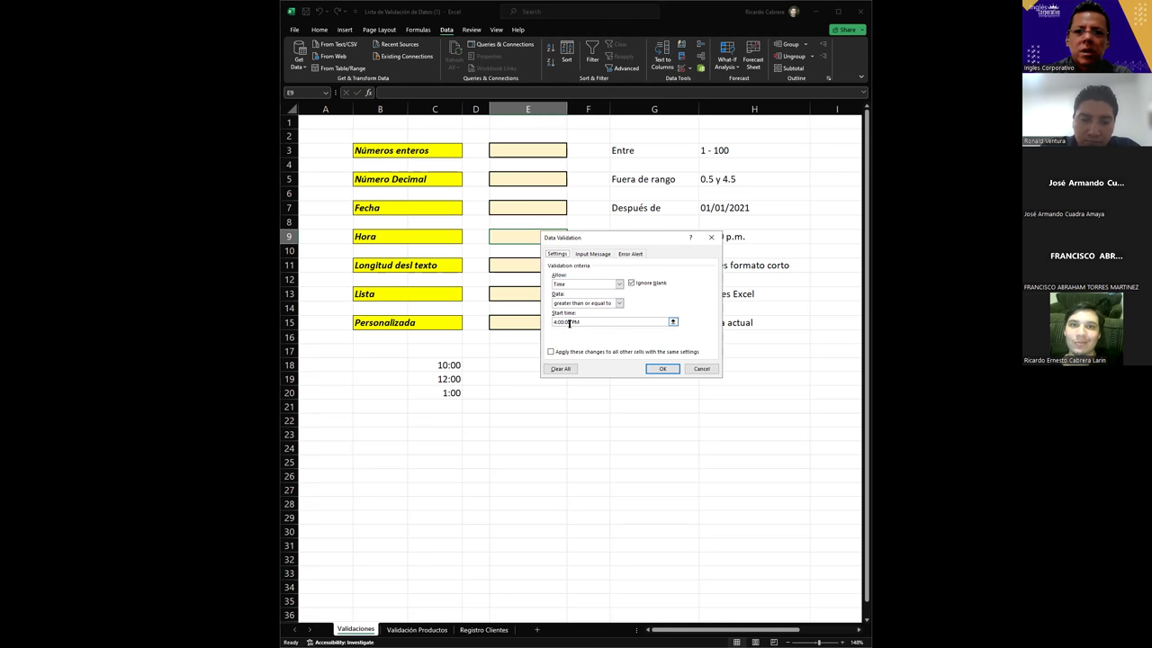
{"action": "left_click", "coordinate": [660, 369]}
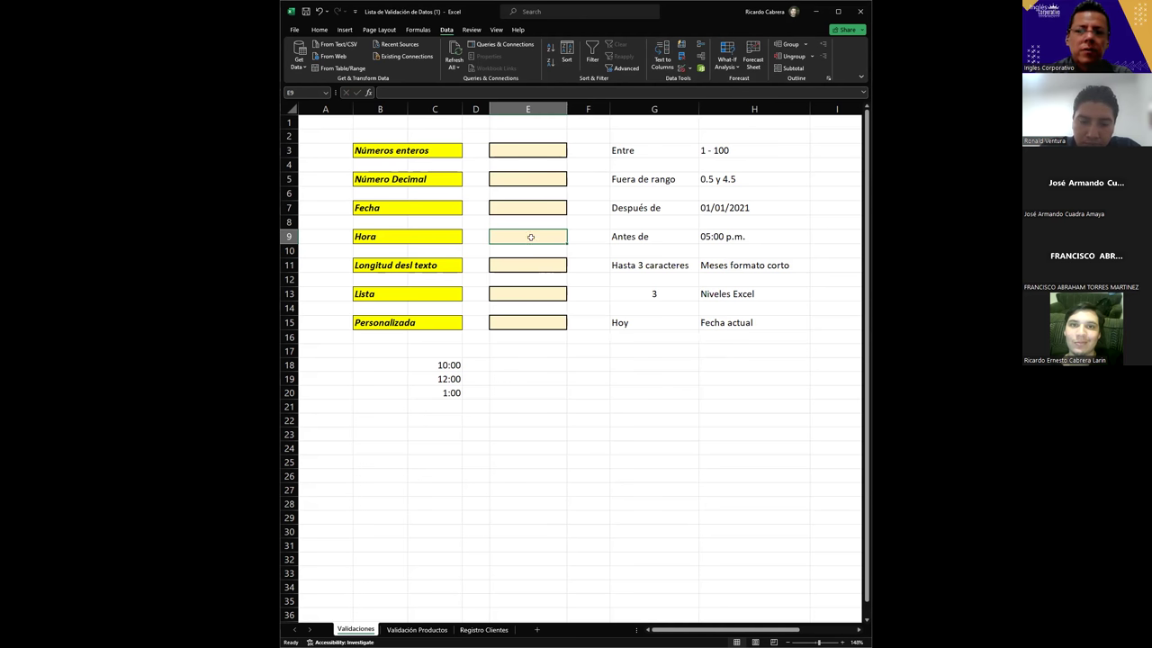
Step: View E9's custom hh:mm AM/PM number format in Format Cells, then close it
{"action": "right_click", "coordinate": [531, 237]}
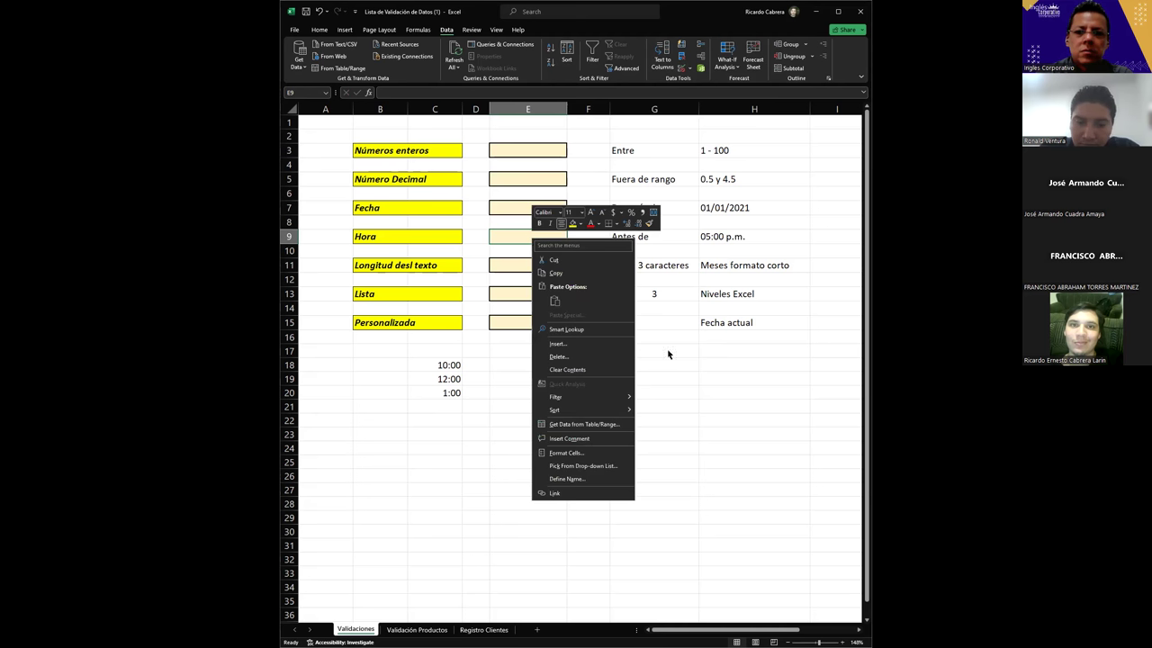
{"action": "left_click", "coordinate": [567, 453]}
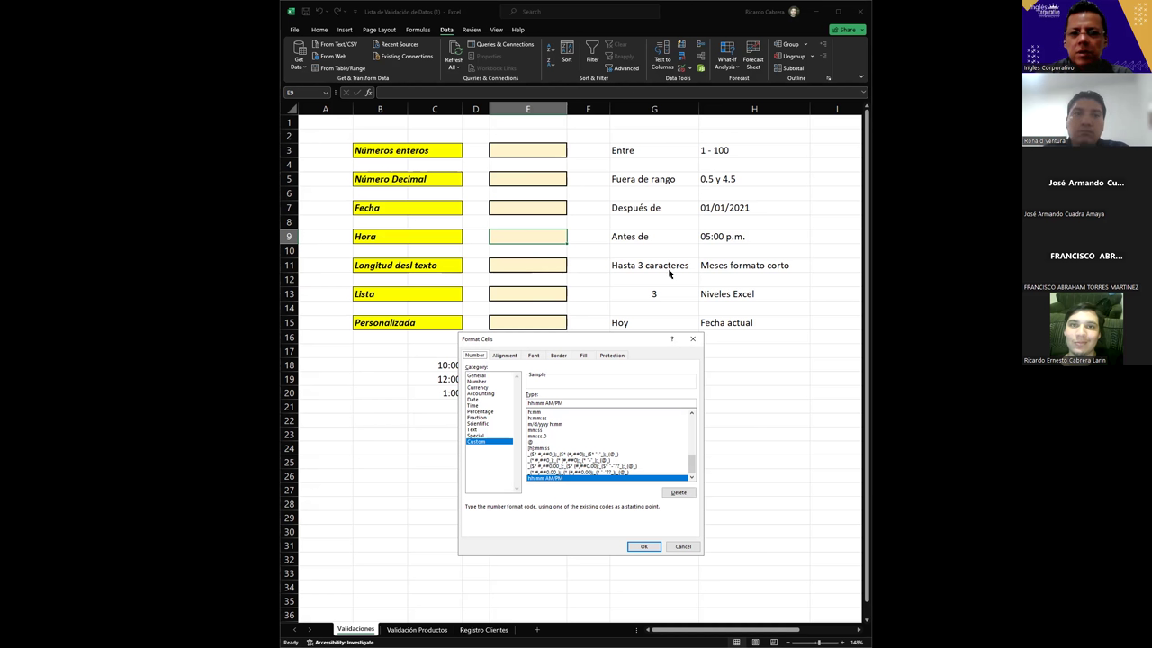
{"action": "left_click", "coordinate": [701, 337]}
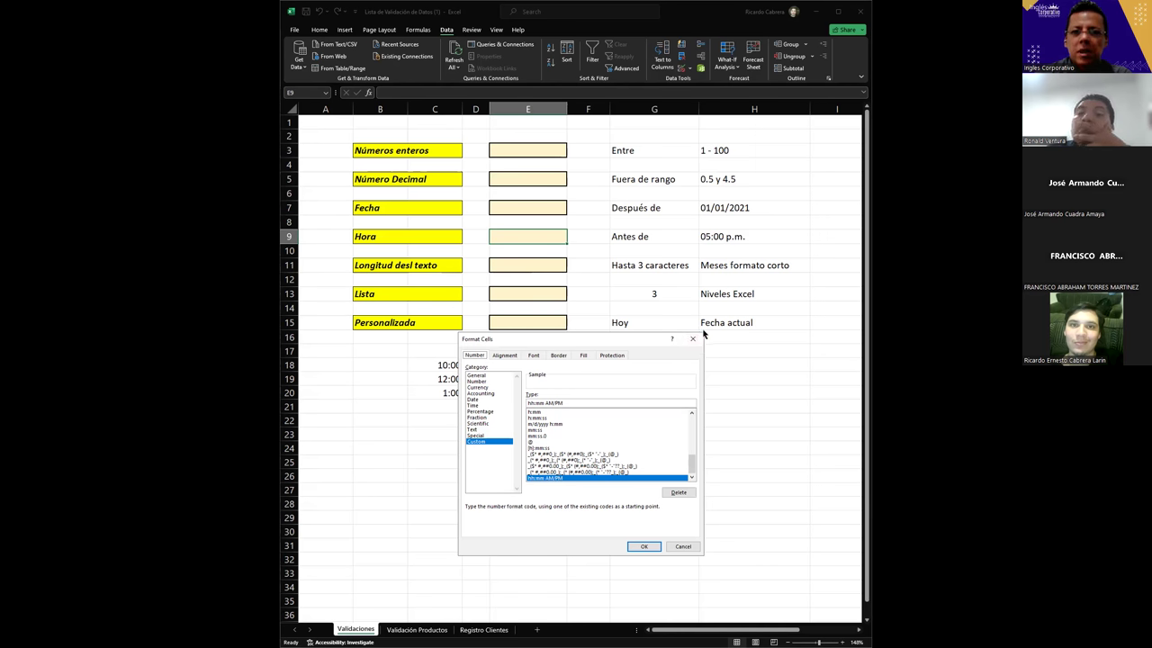
Step: Close Format Cells, then confirm E9 rejects the entry 10: and discard it
{"action": "left_click", "coordinate": [692, 338]}
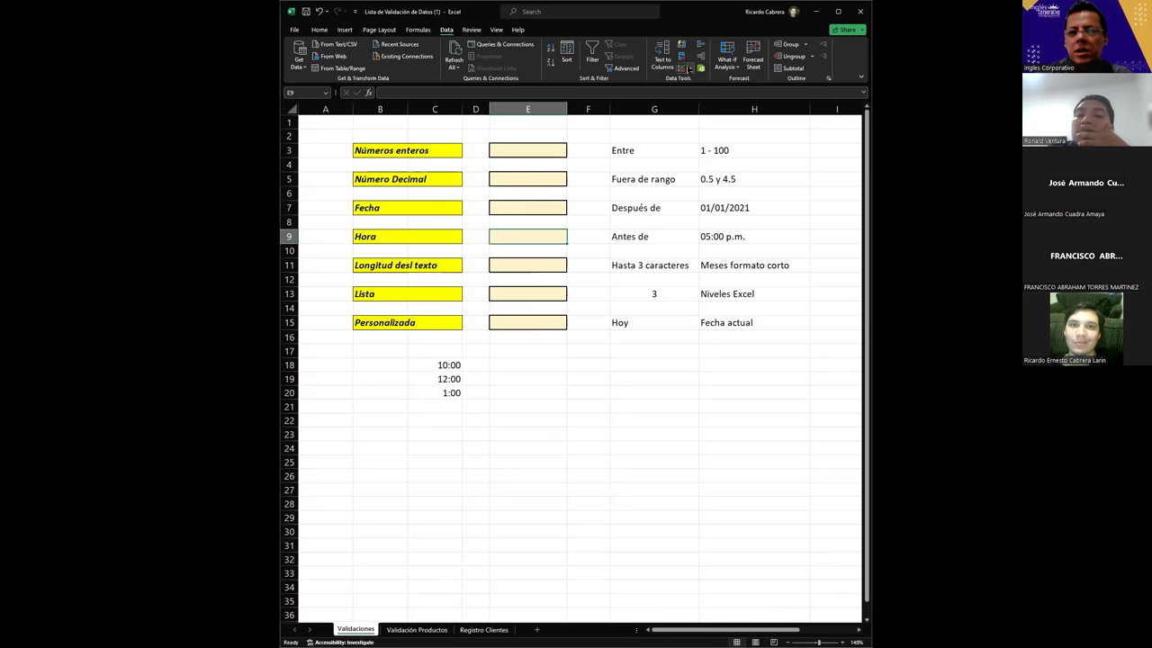
{"action": "left_click", "coordinate": [689, 68]}
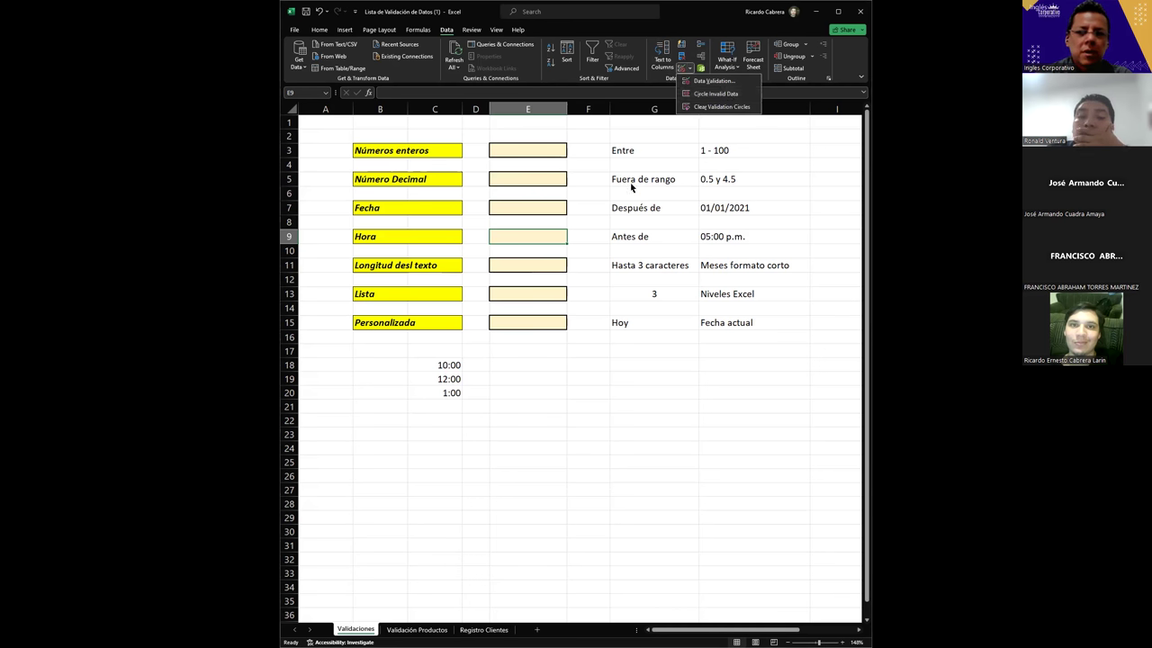
{"action": "left_click", "coordinate": [530, 231]}
{"action": "type", "text": "10:"}
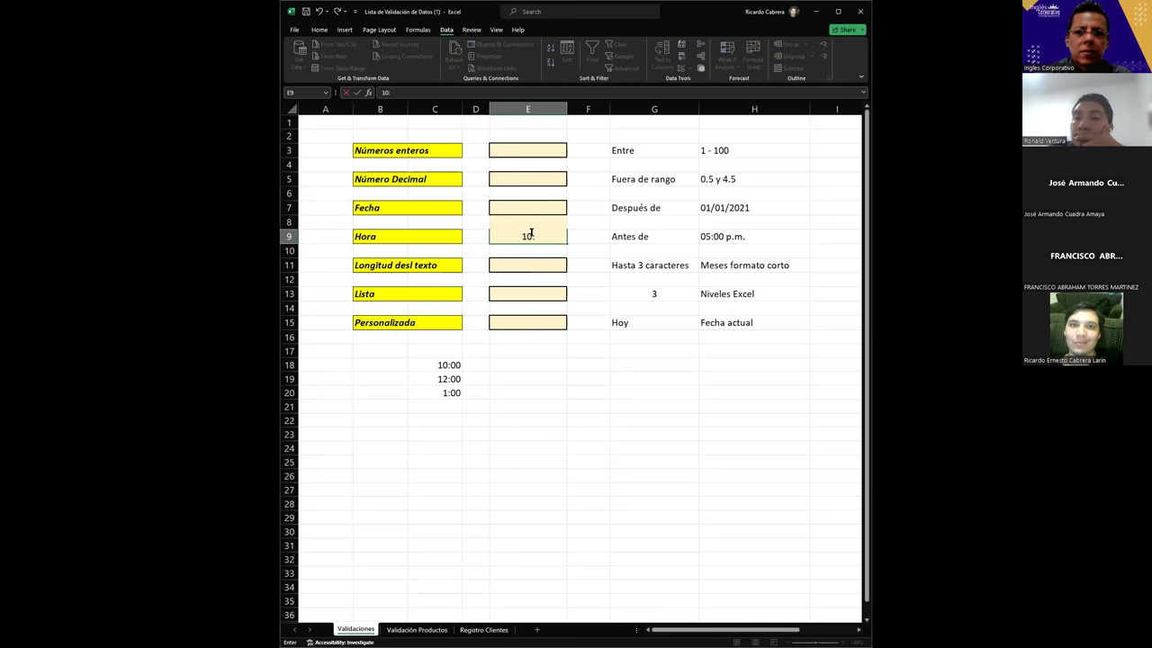
{"action": "key", "text": "Return"}
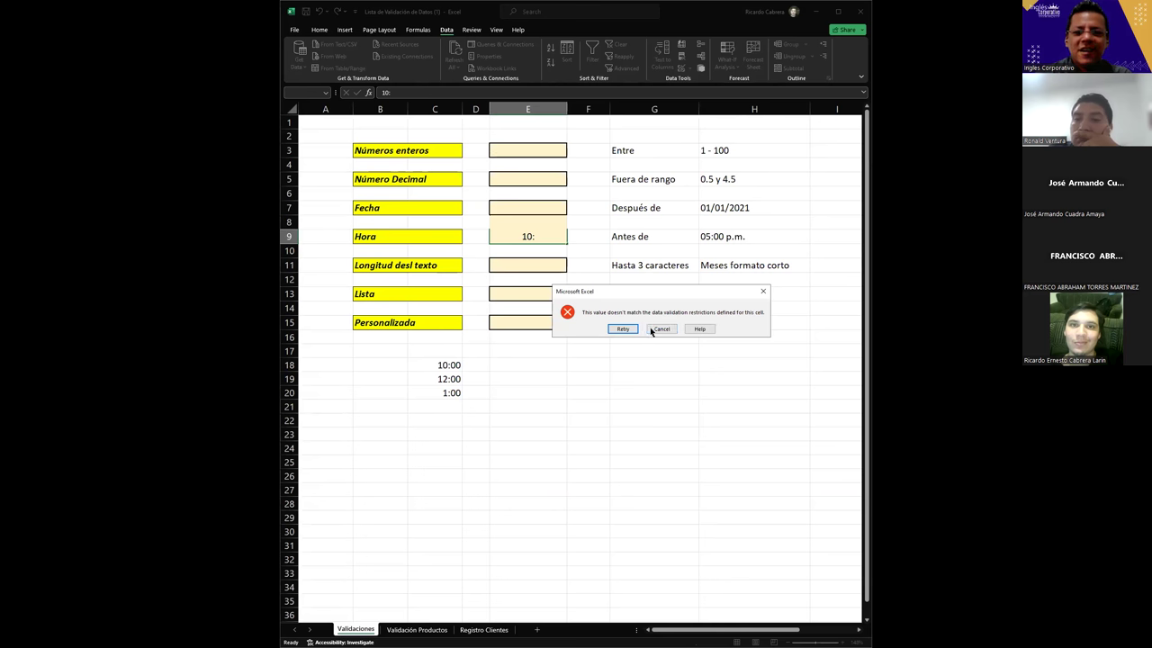
{"action": "left_click", "coordinate": [654, 328]}
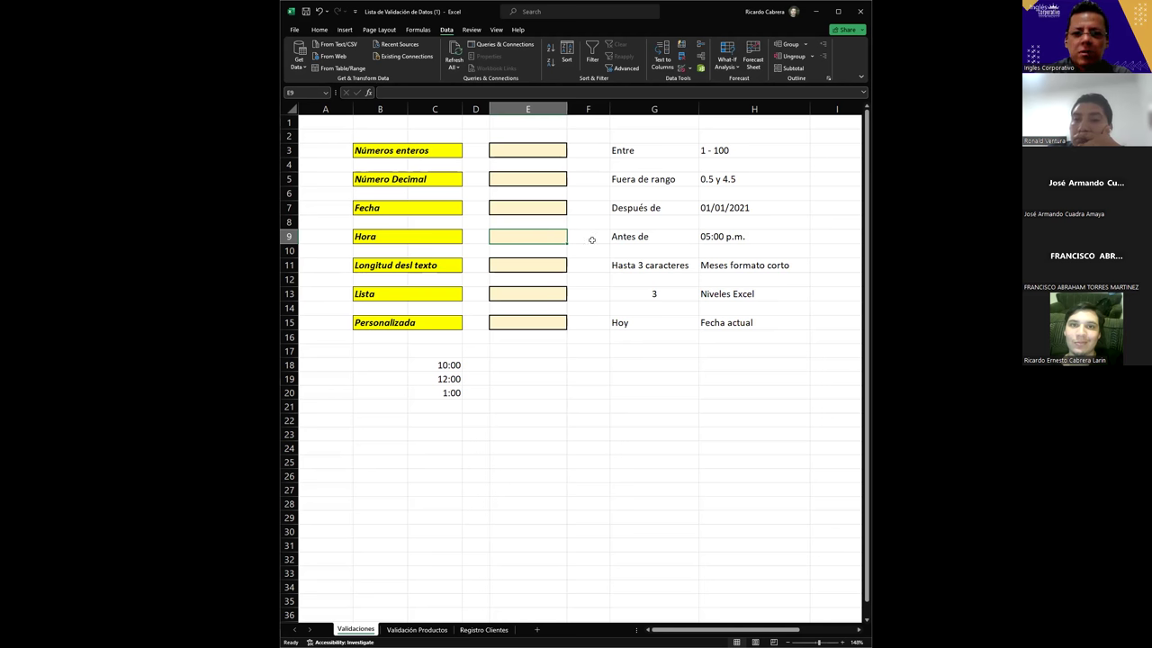
Step: Confirm E9 rejects 10:00, cancel the error, and leave the Hora cell empty
{"action": "double_click", "coordinate": [532, 238]}
{"action": "key", "text": "Return"}
{"action": "left_click", "coordinate": [531, 239]}
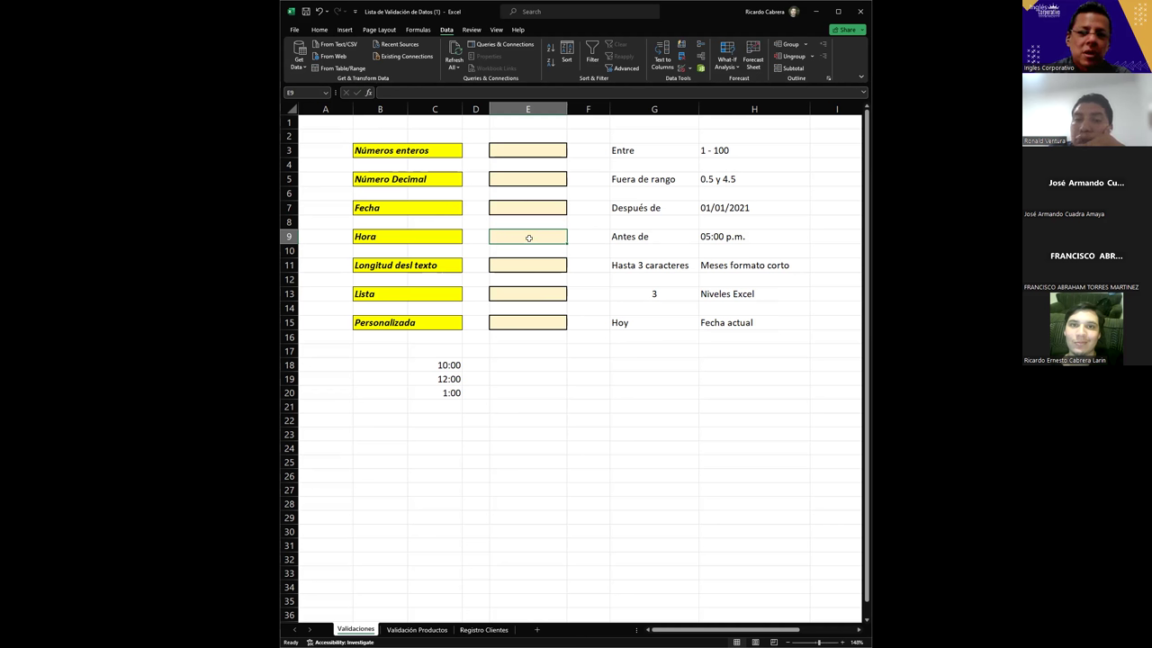
{"action": "type", "text": "10:00"}
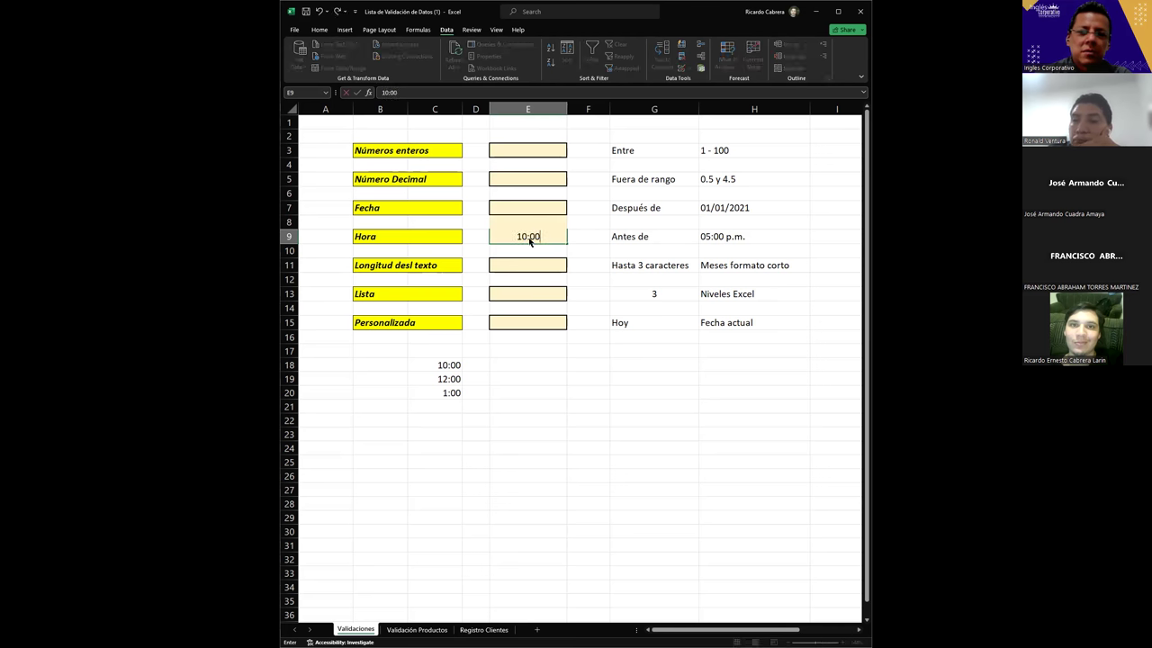
{"action": "key", "text": "Return"}
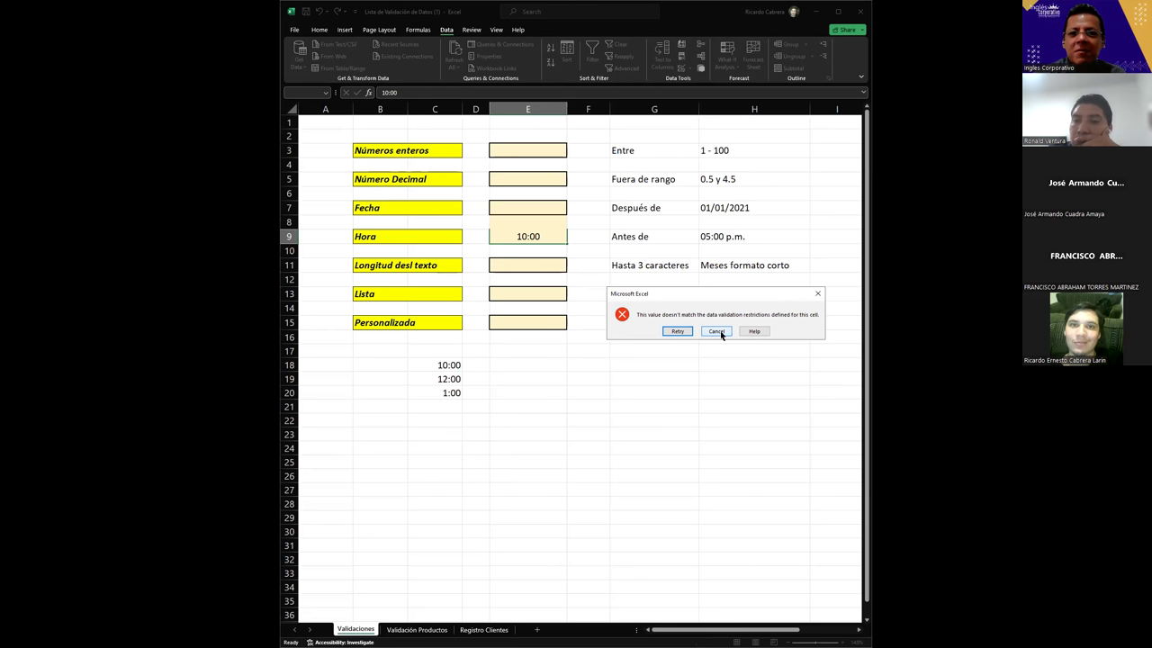
{"action": "left_click", "coordinate": [718, 331]}
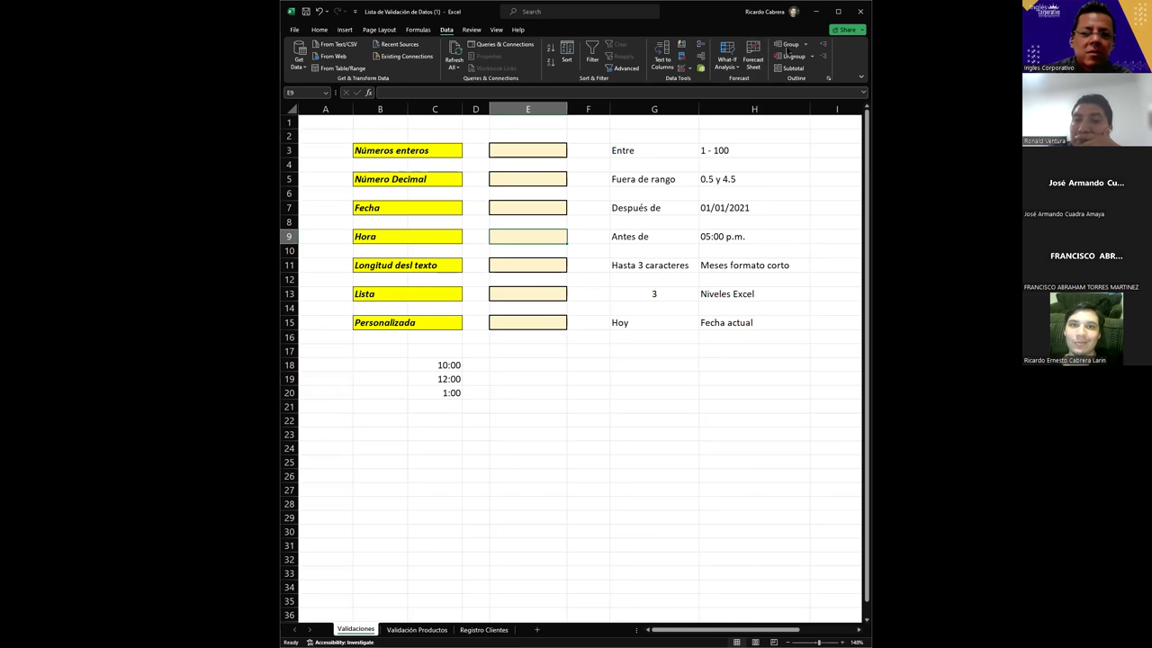
{"action": "double_click", "coordinate": [526, 238]}
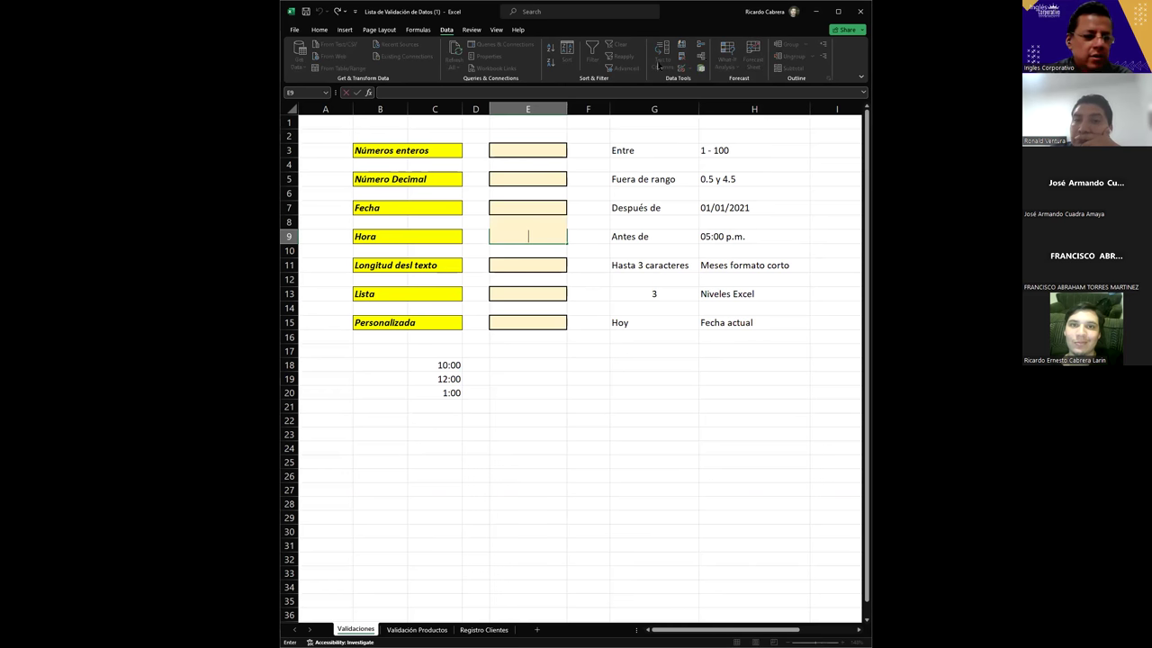
{"action": "key", "text": "Escape"}
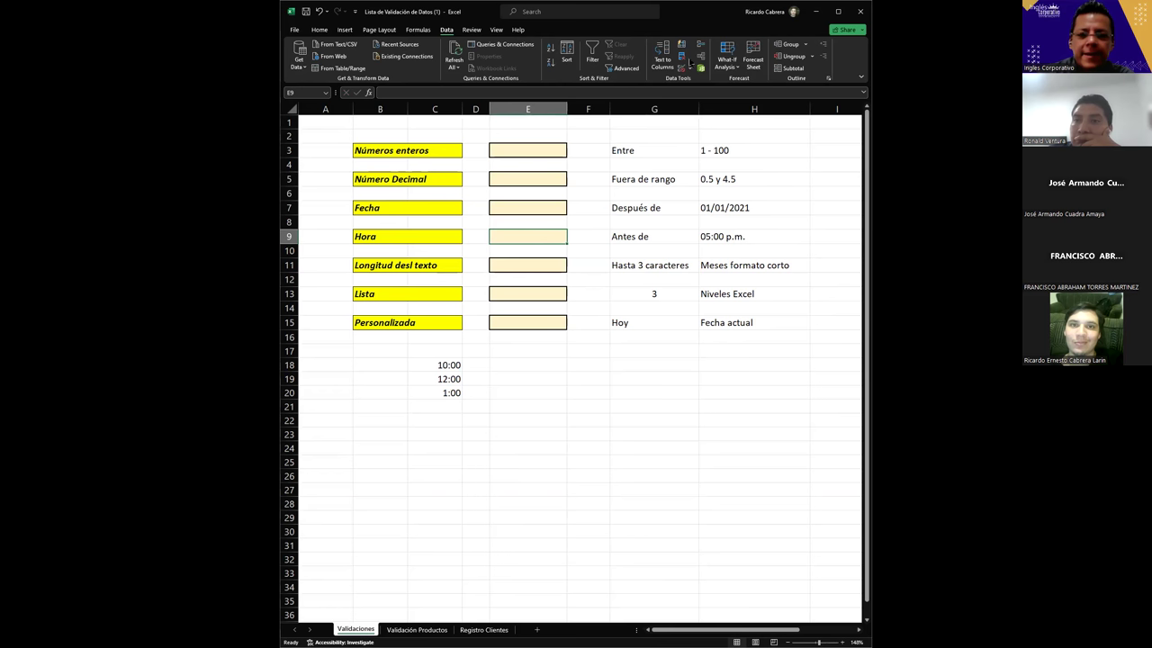
Step: Open E9's data validation dialog and return to its Settings criteria
{"action": "left_click", "coordinate": [690, 70]}
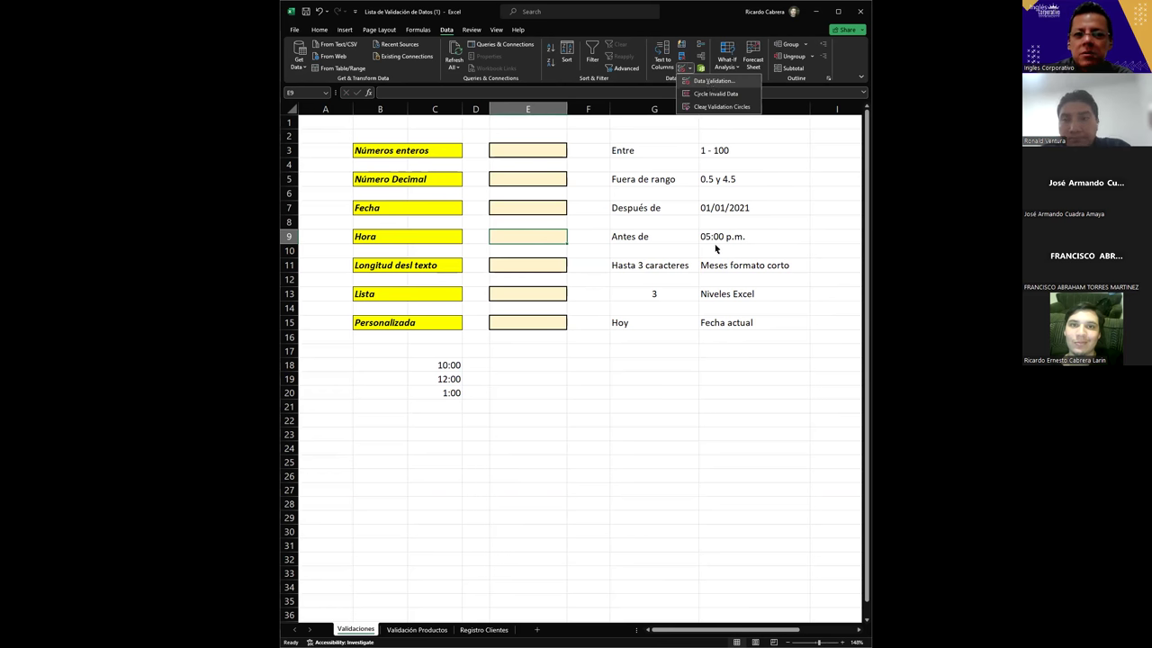
{"action": "left_click", "coordinate": [711, 78]}
{"action": "left_click", "coordinate": [596, 256]}
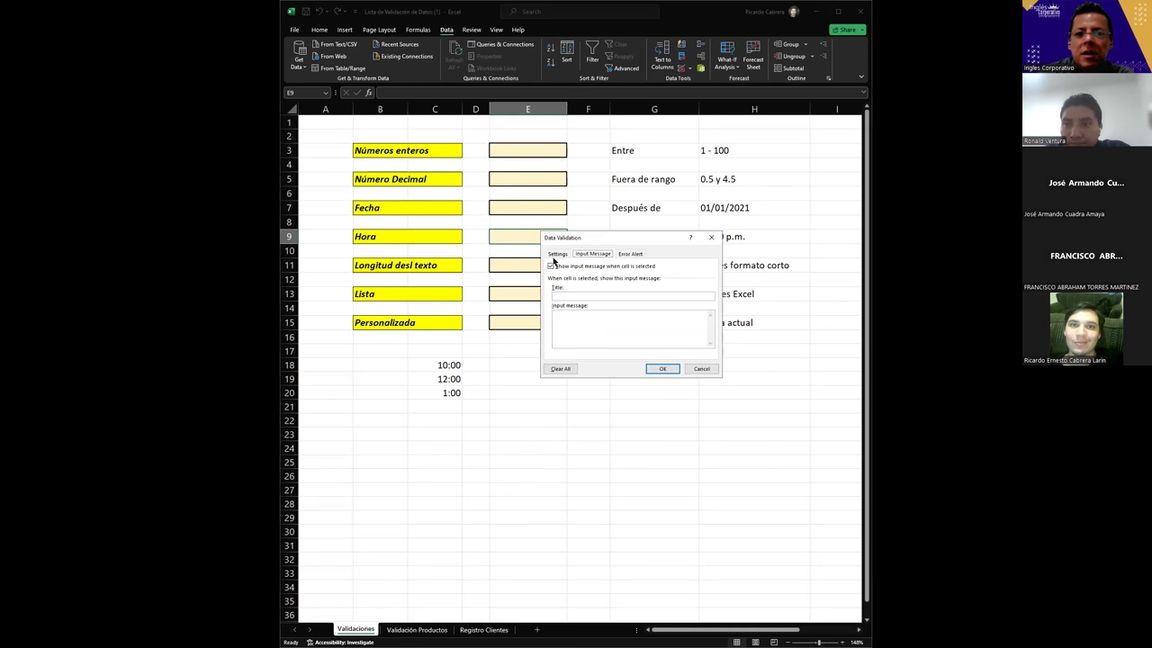
{"action": "left_click", "coordinate": [555, 255]}
{"action": "left_click", "coordinate": [603, 256]}
{"action": "left_click", "coordinate": [556, 256]}
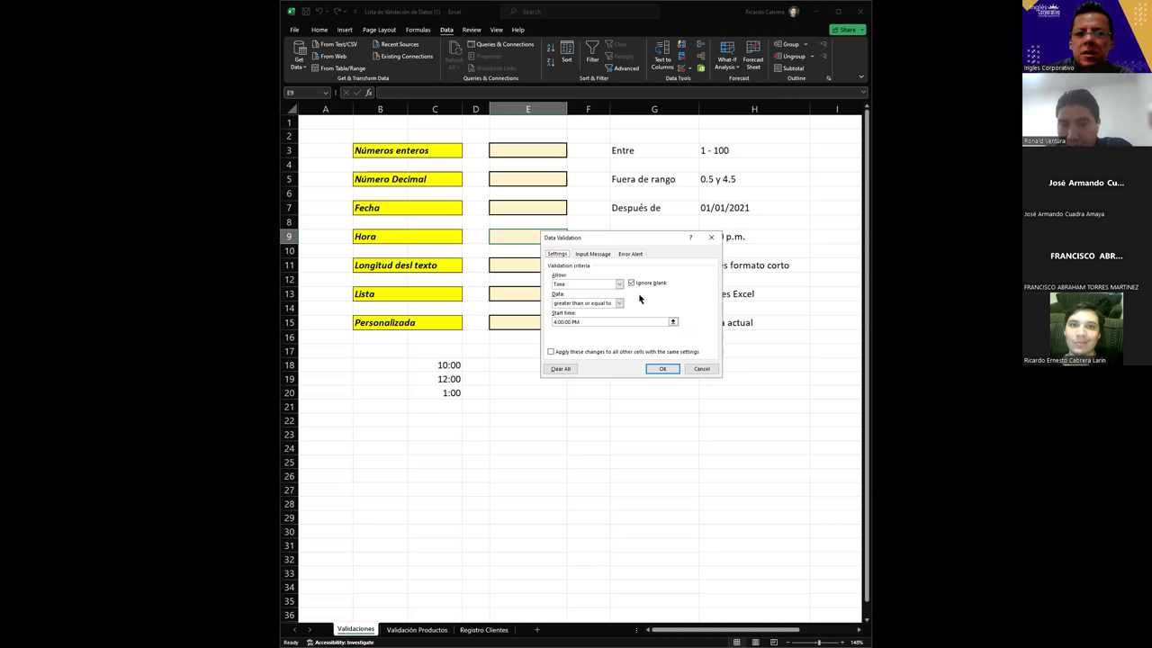
Step: Change the rule's start time to 16:00 and confirm
{"action": "left_click", "coordinate": [556, 322]}
{"action": "type", "text": "="}
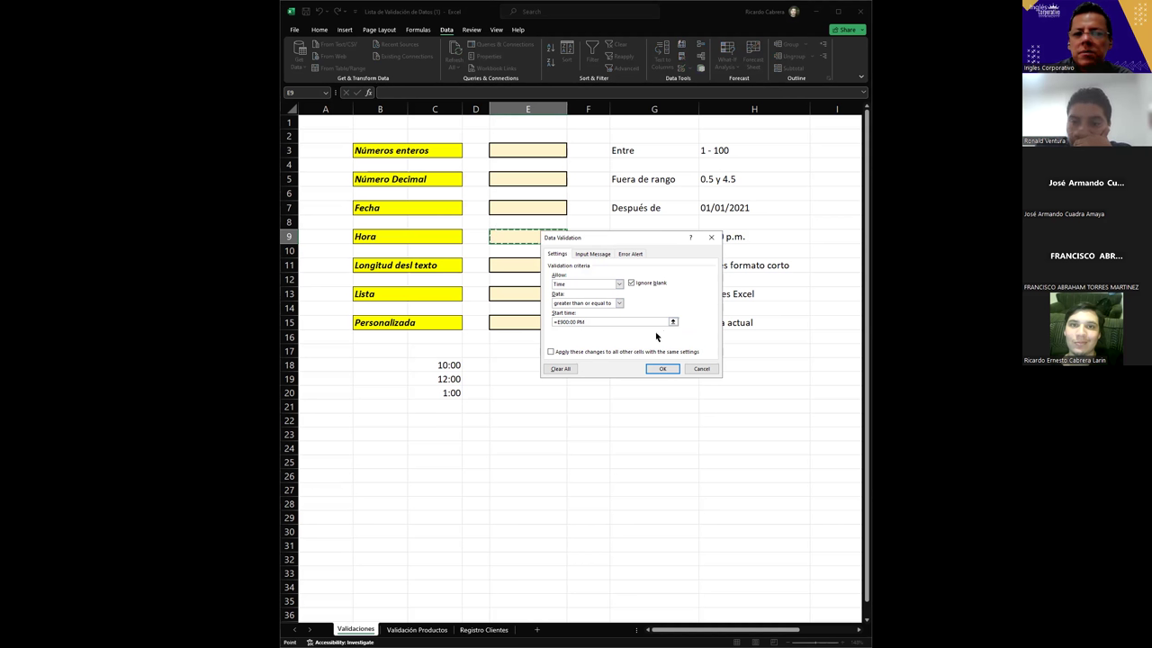
{"action": "left_click", "coordinate": [627, 322]}
{"action": "key", "text": "BackSpace"}
{"action": "key", "text": "BackSpace"}
{"action": "key", "text": "BackSpace"}
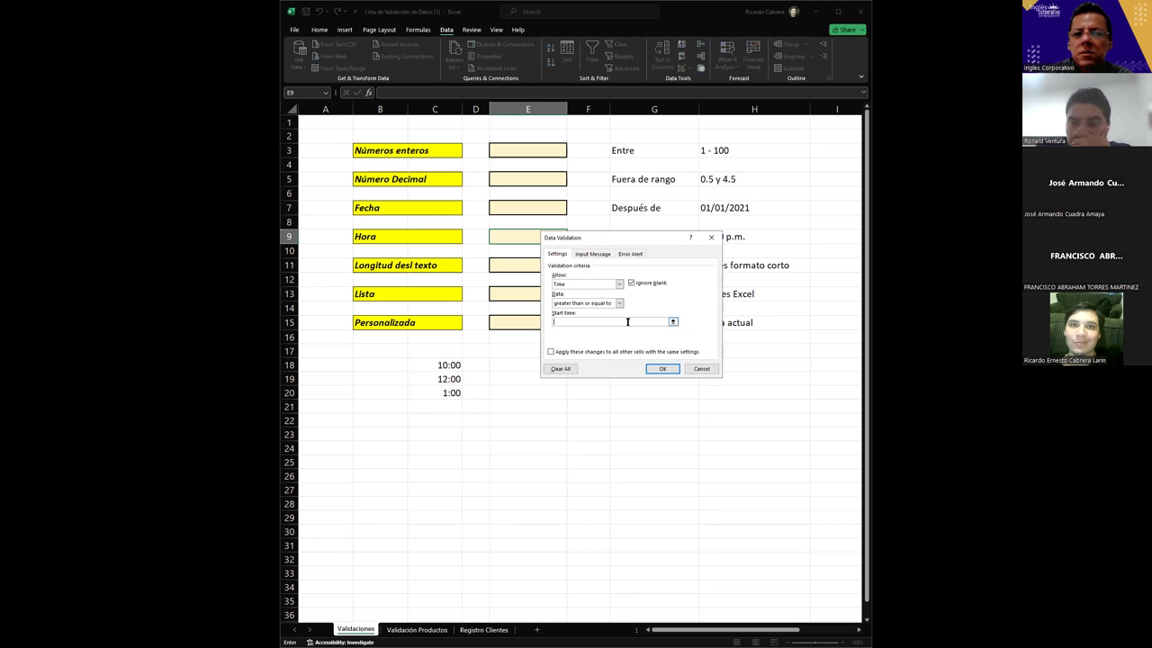
{"action": "type", "text": "12"}
{"action": "key", "text": "BackSpace"}
{"action": "type", "text": "6:00"}
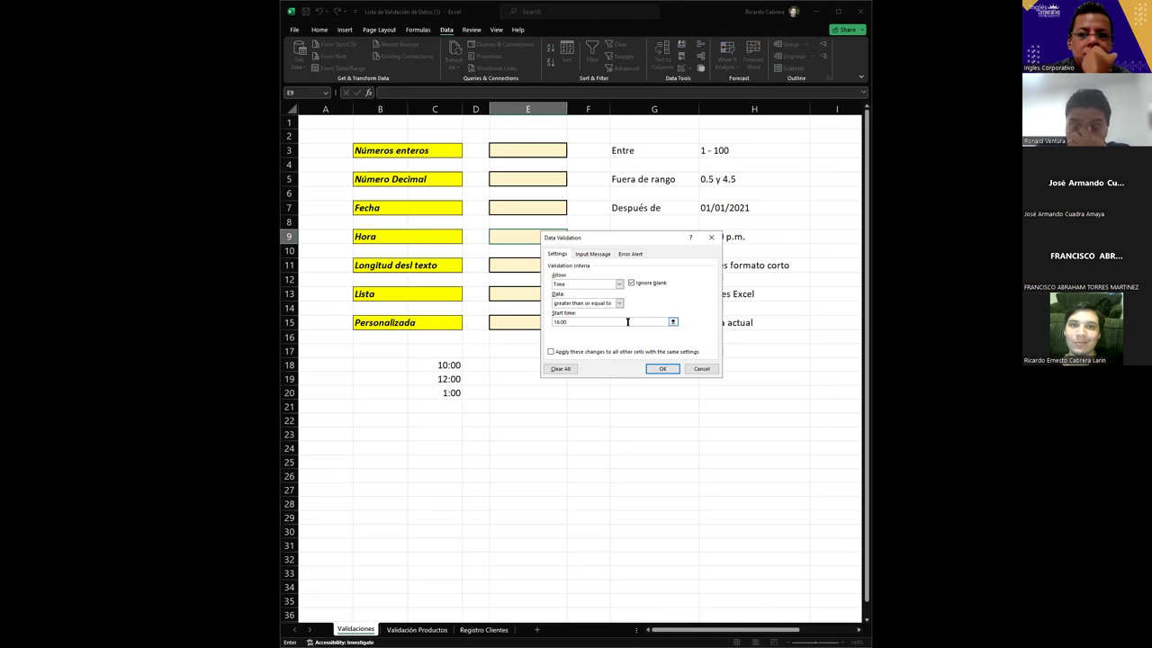
{"action": "key", "text": "Return"}
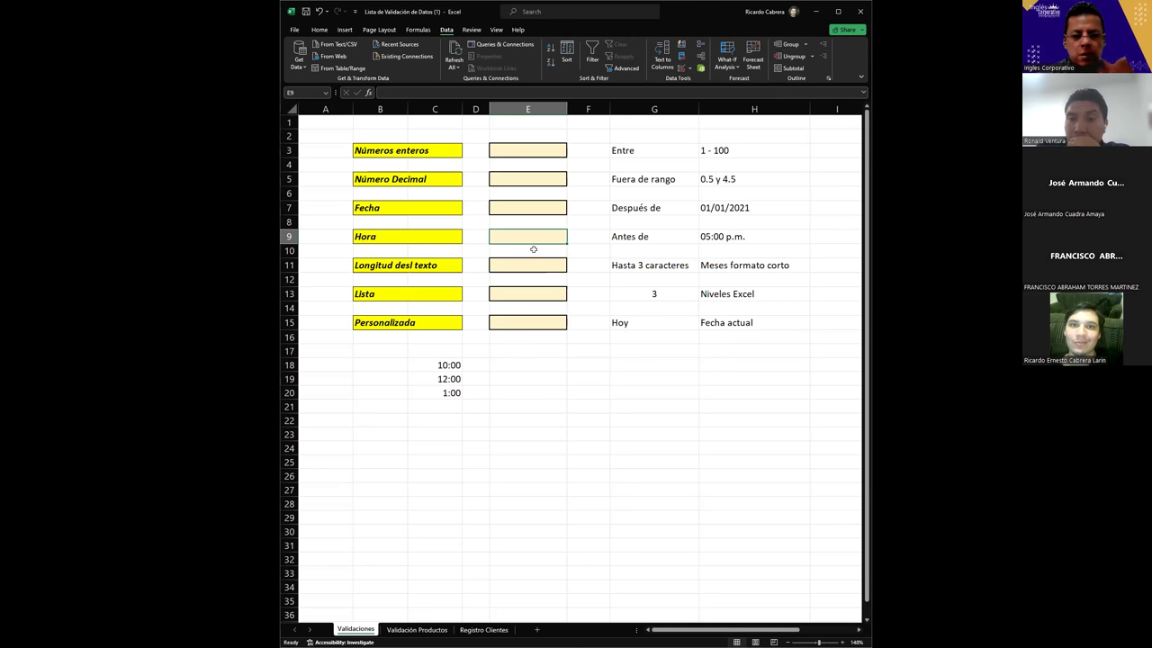
{"action": "double_click", "coordinate": [539, 236]}
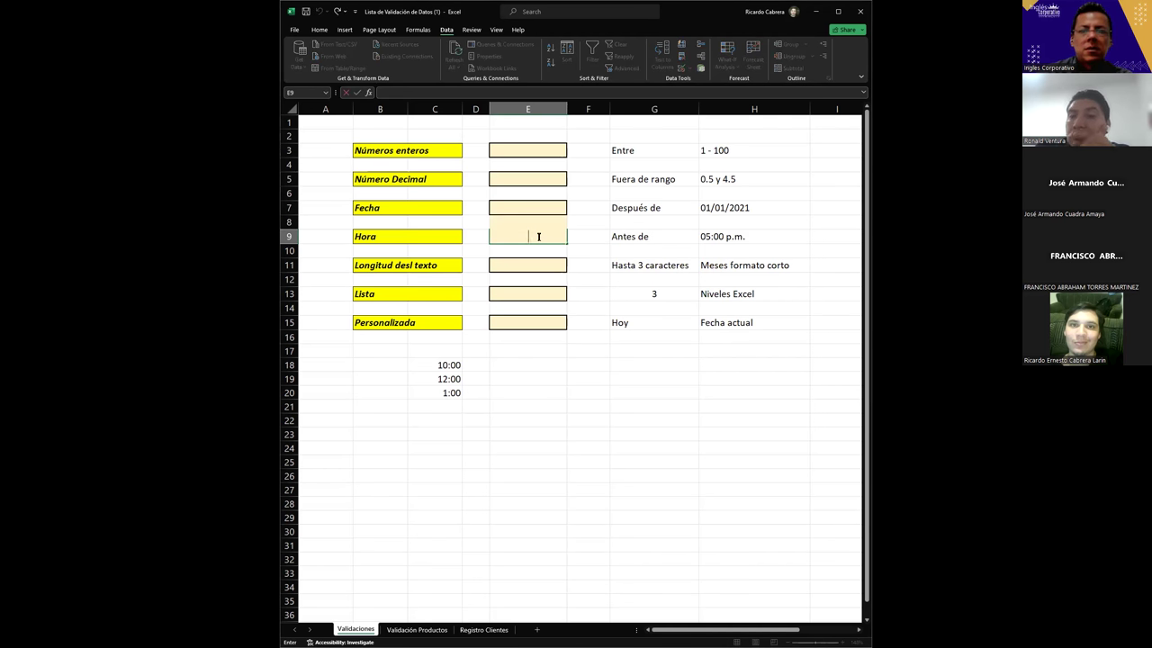
{"action": "type", "text": "1"}
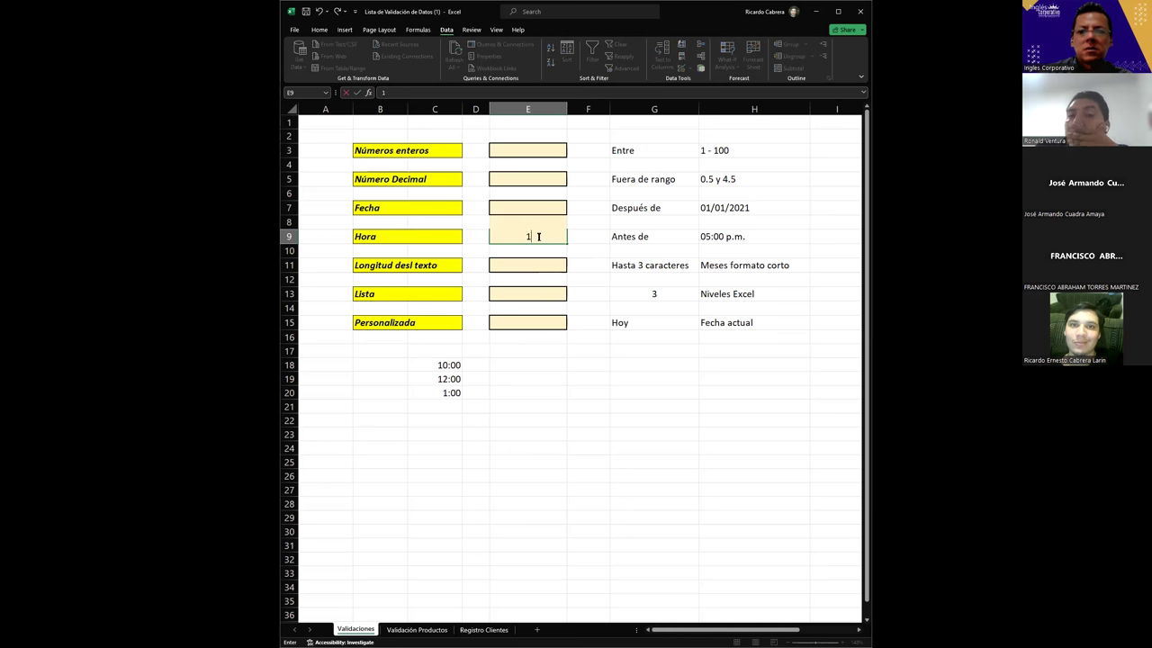
{"action": "type", "text": "3:"}
{"action": "key", "text": "Return"}
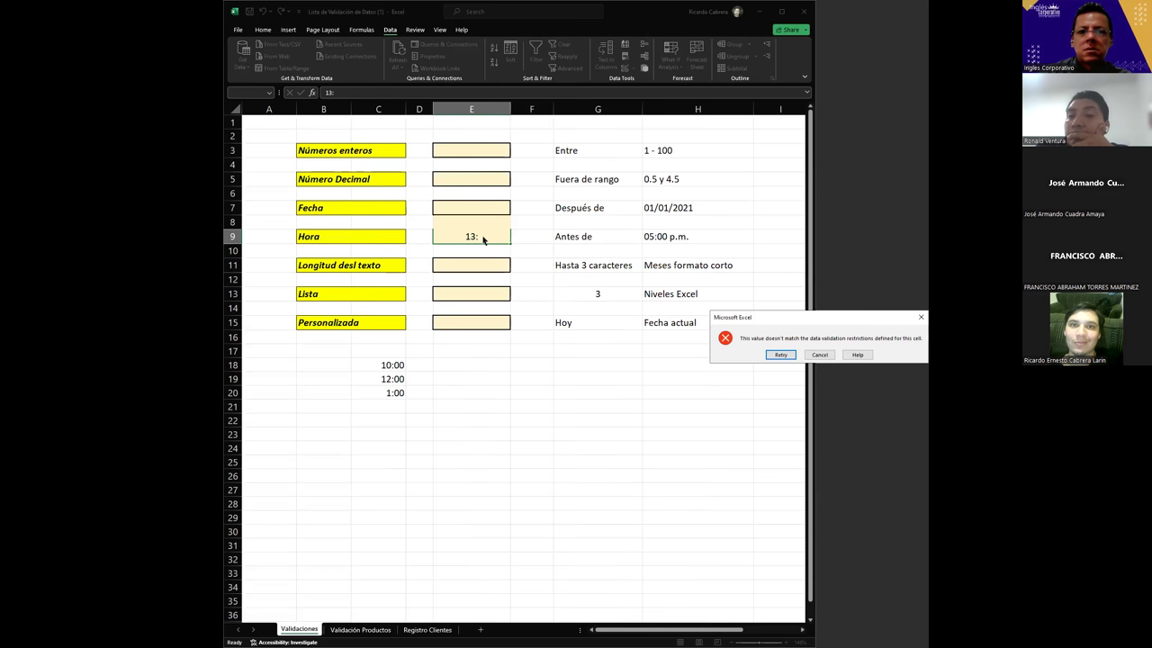
{"action": "key", "text": "Return"}
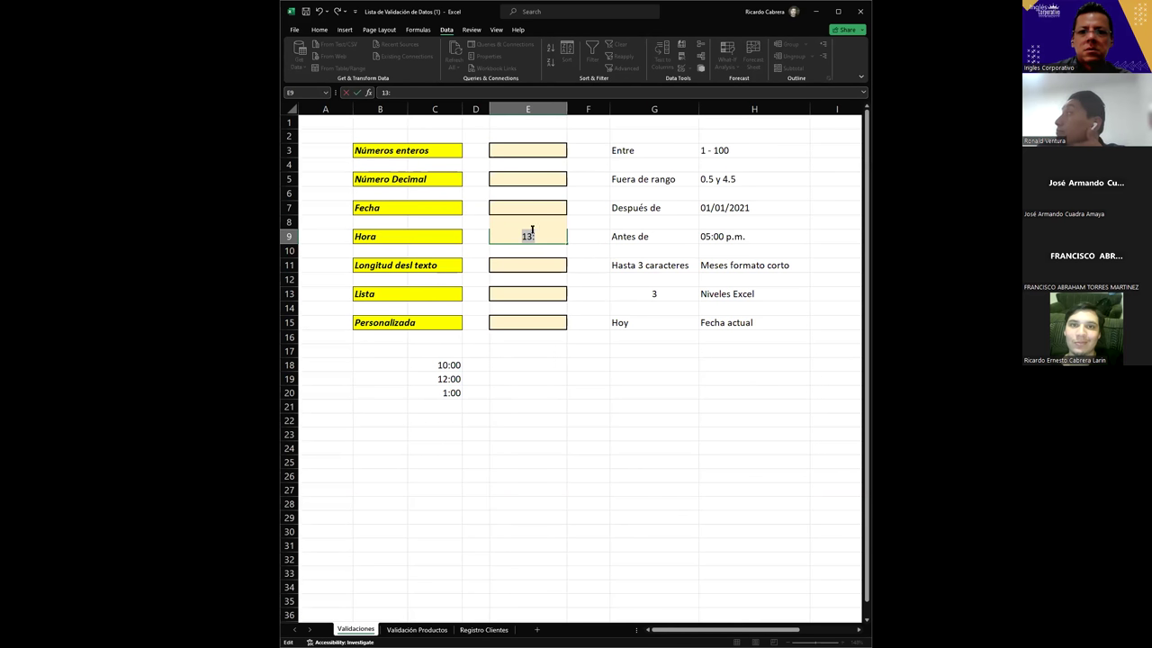
{"action": "type", "text": "00"}
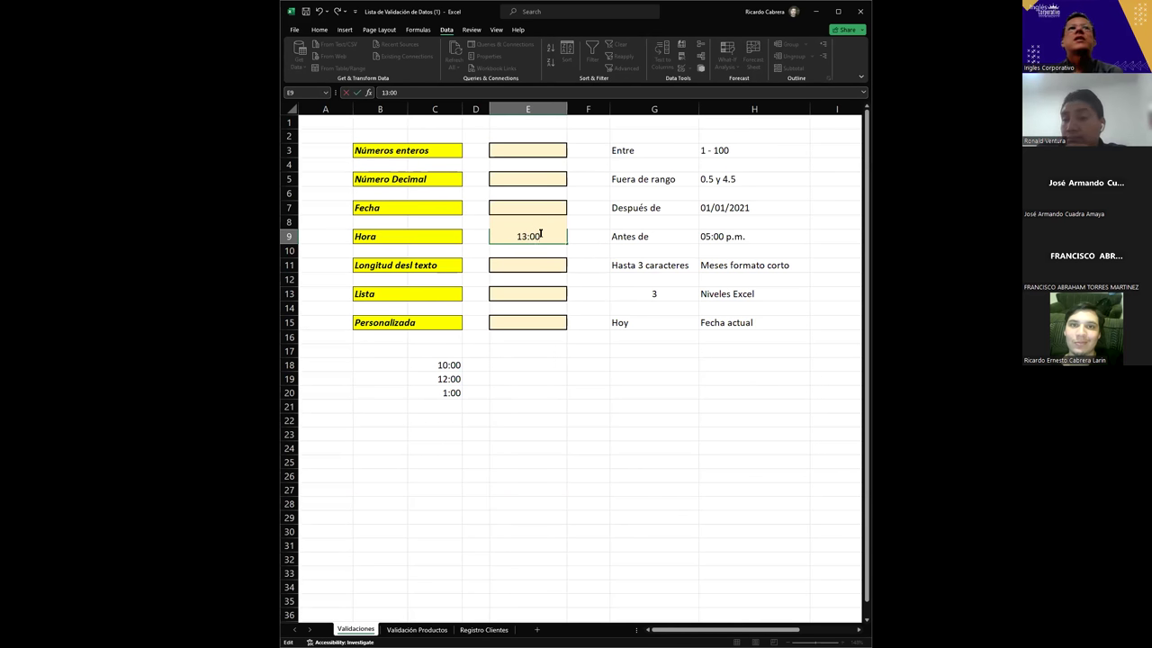
{"action": "key", "text": "Return"}
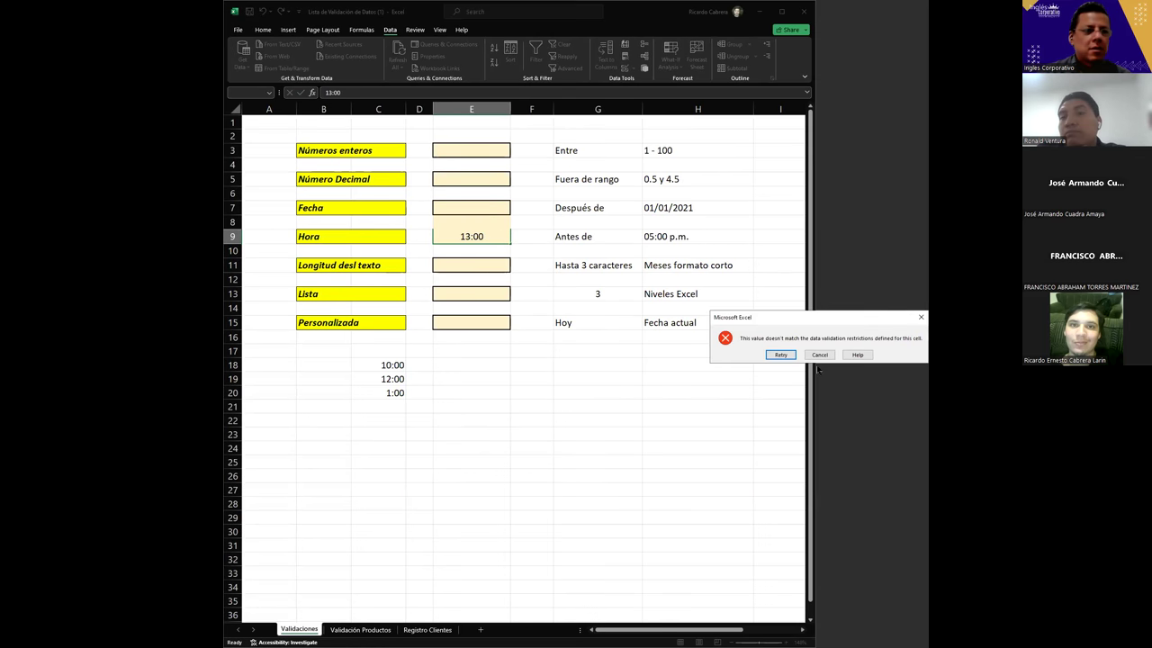
{"action": "key", "text": "Escape"}
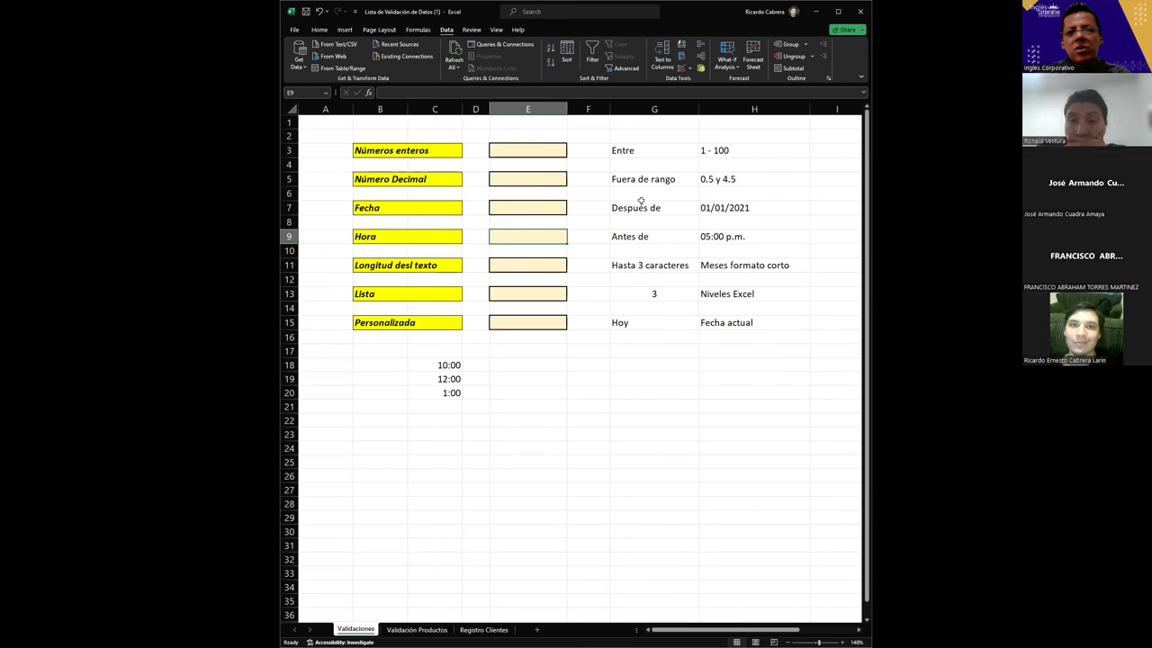
Step: Switch E9's time comparison to less than or equal to 4:00 PM and reopen E9 for editing
{"action": "left_click", "coordinate": [690, 69]}
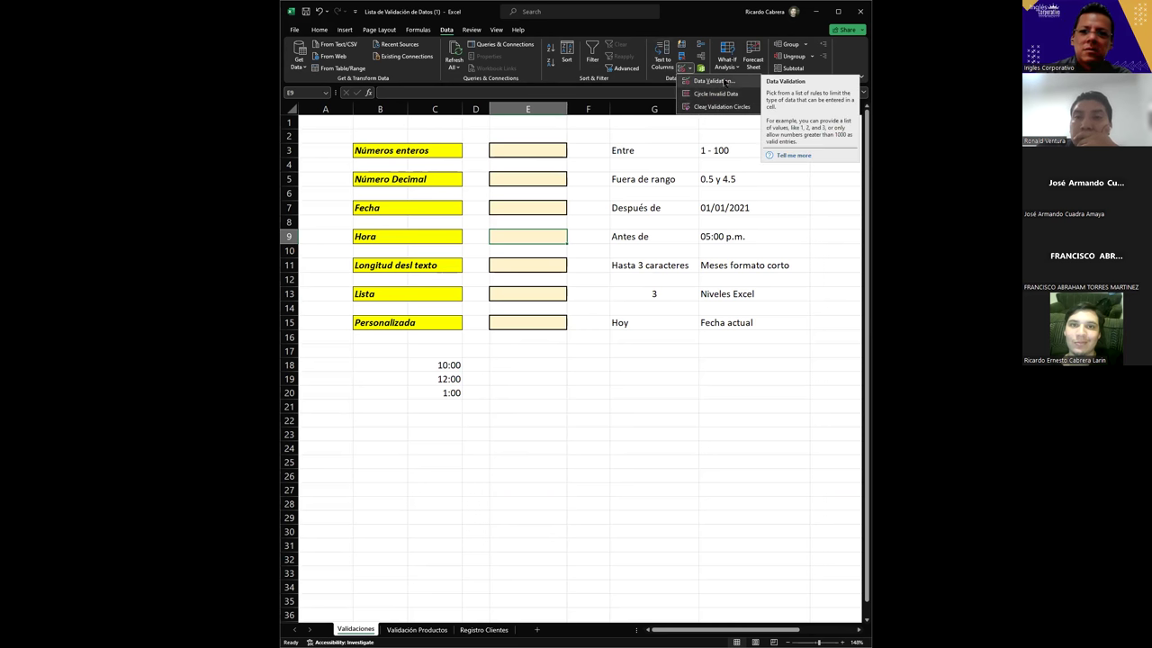
{"action": "key", "text": "Return"}
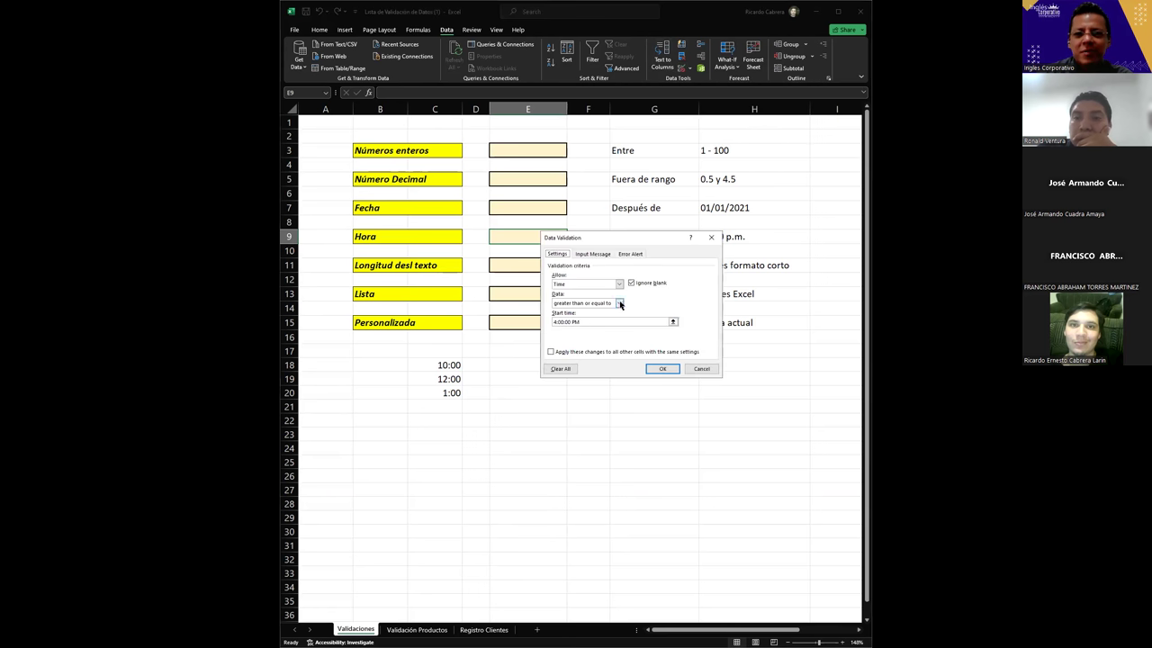
{"action": "left_click", "coordinate": [619, 303]}
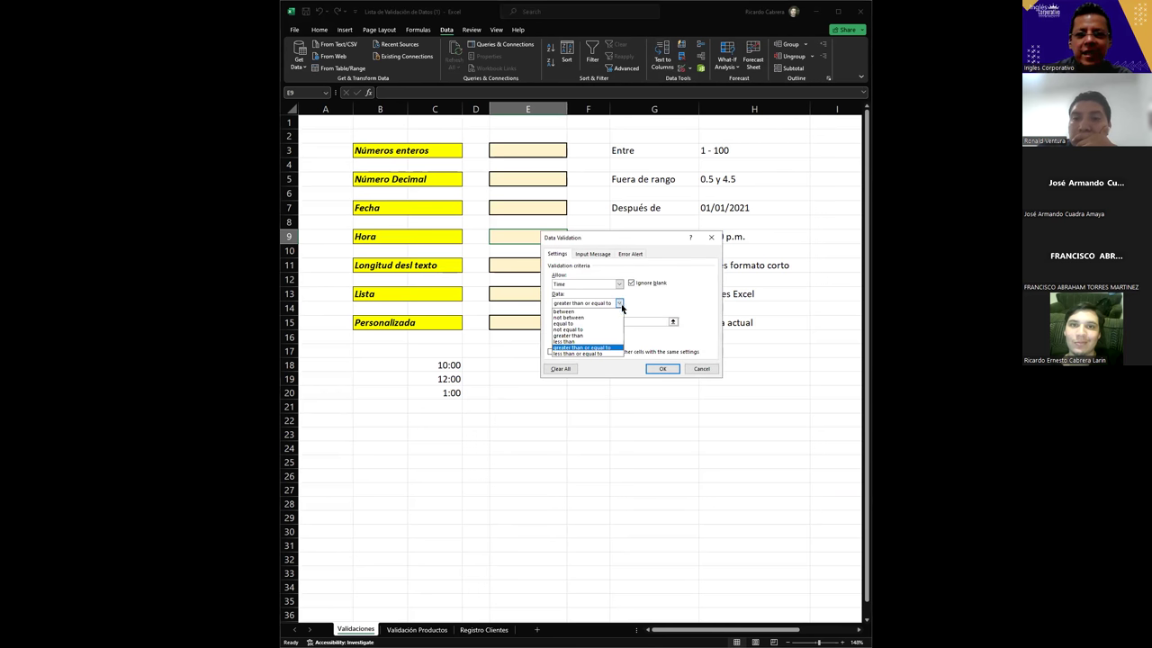
{"action": "left_click", "coordinate": [586, 353]}
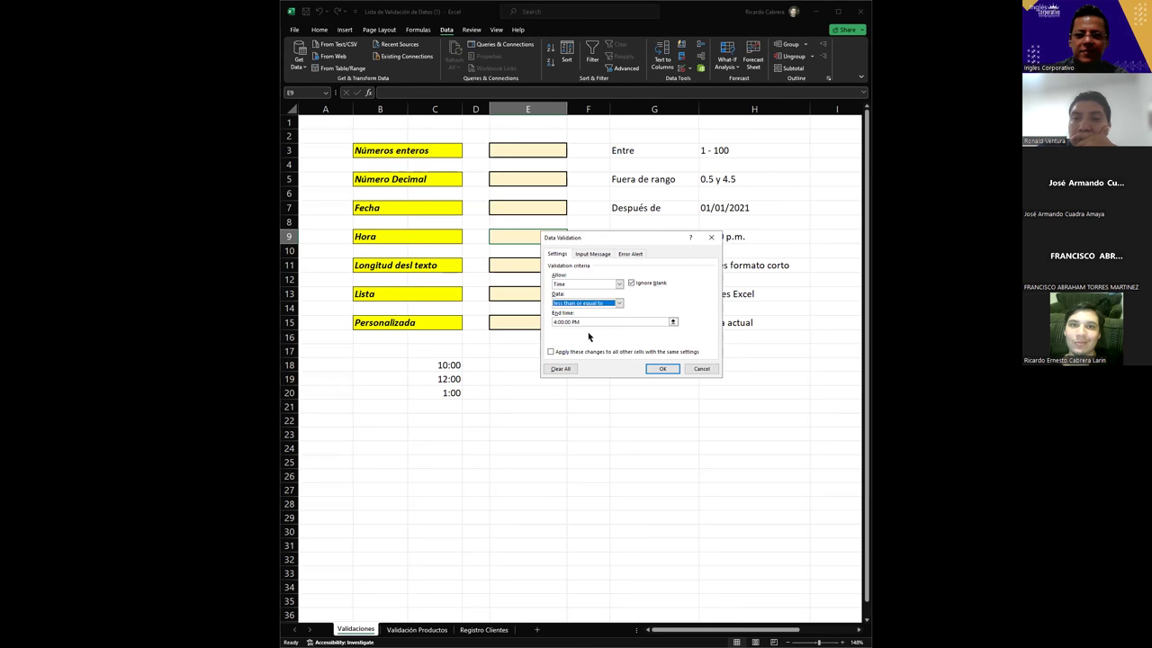
{"action": "left_click", "coordinate": [661, 369]}
{"action": "double_click", "coordinate": [531, 242]}
Step: Enter 15:23 in E9, which is accepted as 03:23 PM
{"action": "type", "text": "15"}
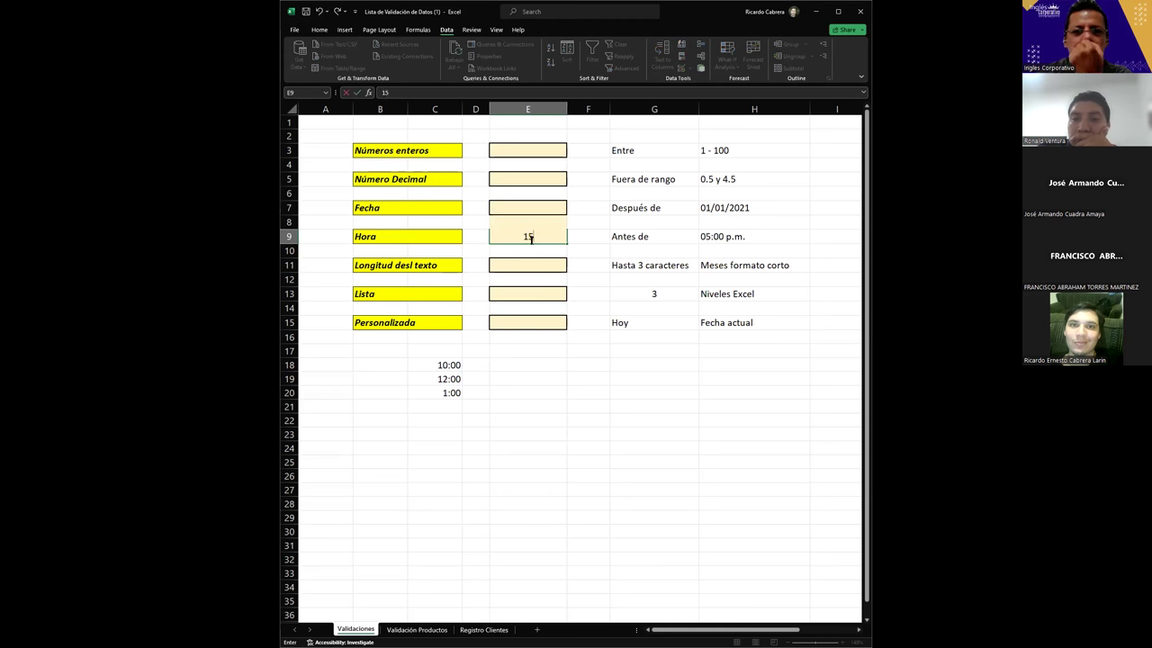
{"action": "type", "text": ":23"}
{"action": "key", "text": "Return"}
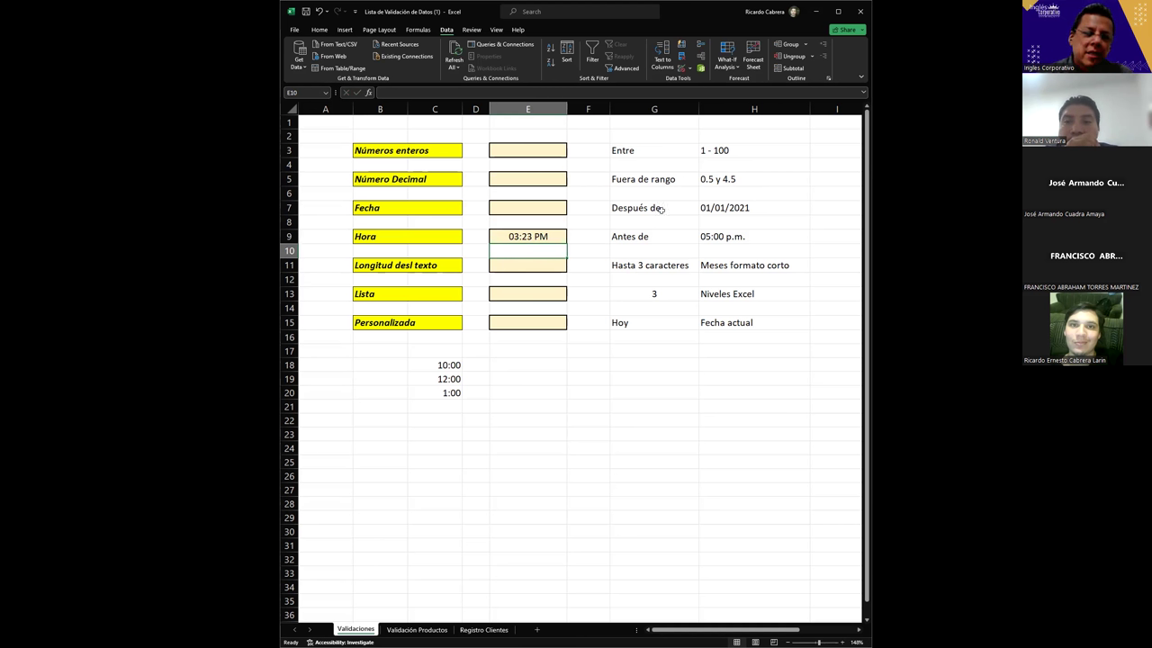
{"action": "left_click", "coordinate": [531, 236]}
{"action": "double_click", "coordinate": [526, 236]}
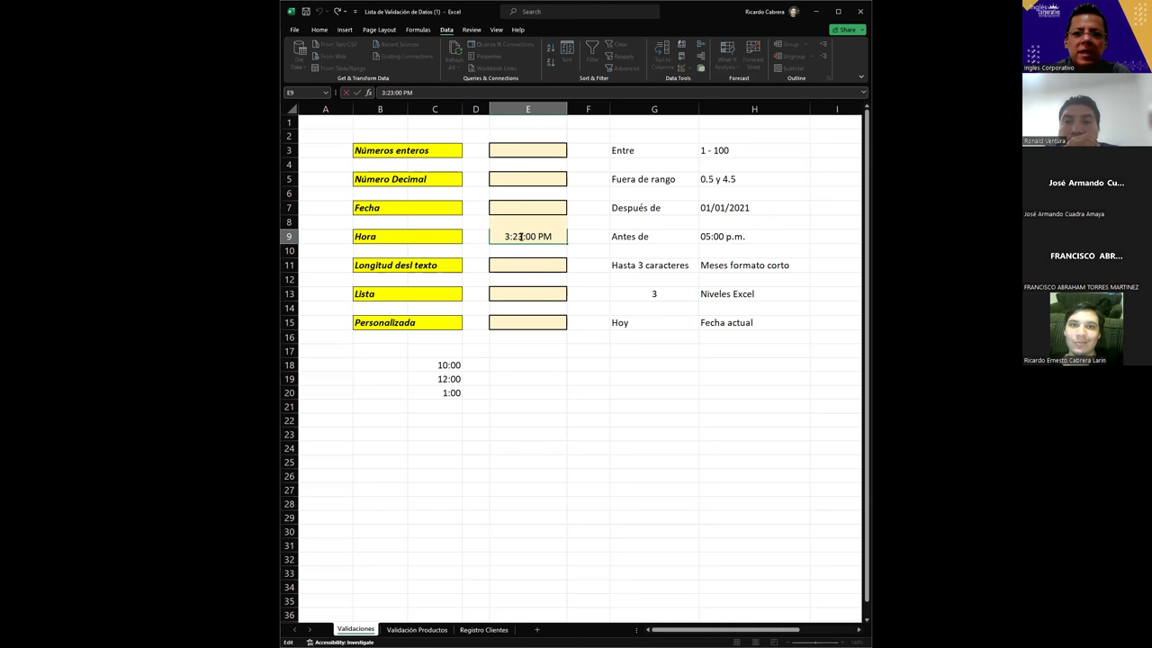
{"action": "double_click", "coordinate": [520, 235]}
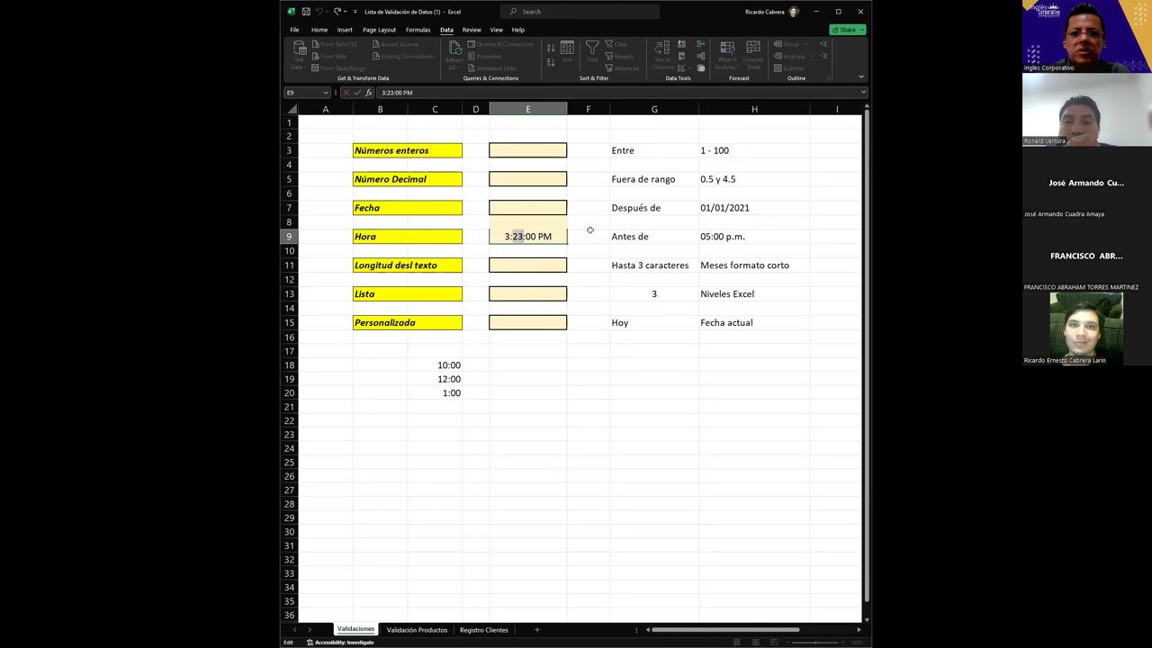
{"action": "key", "text": "Escape"}
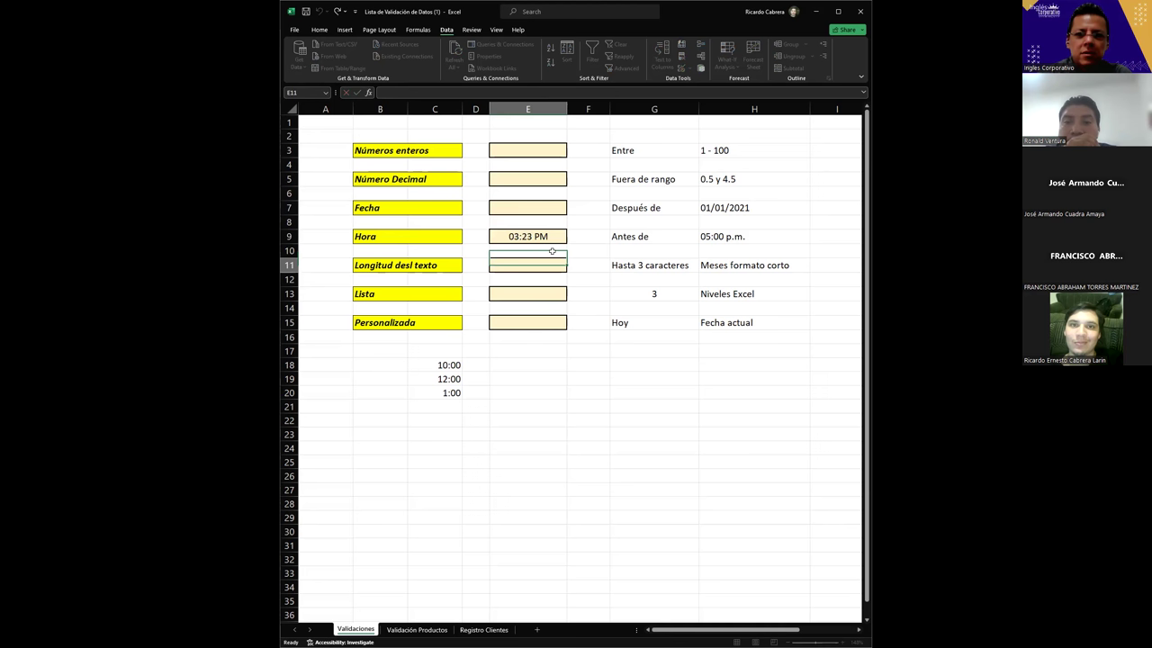
Step: Try 16:59 in E9 and dismiss the rejection, keeping 03:23 PM
{"action": "type", "text": "16:59"}
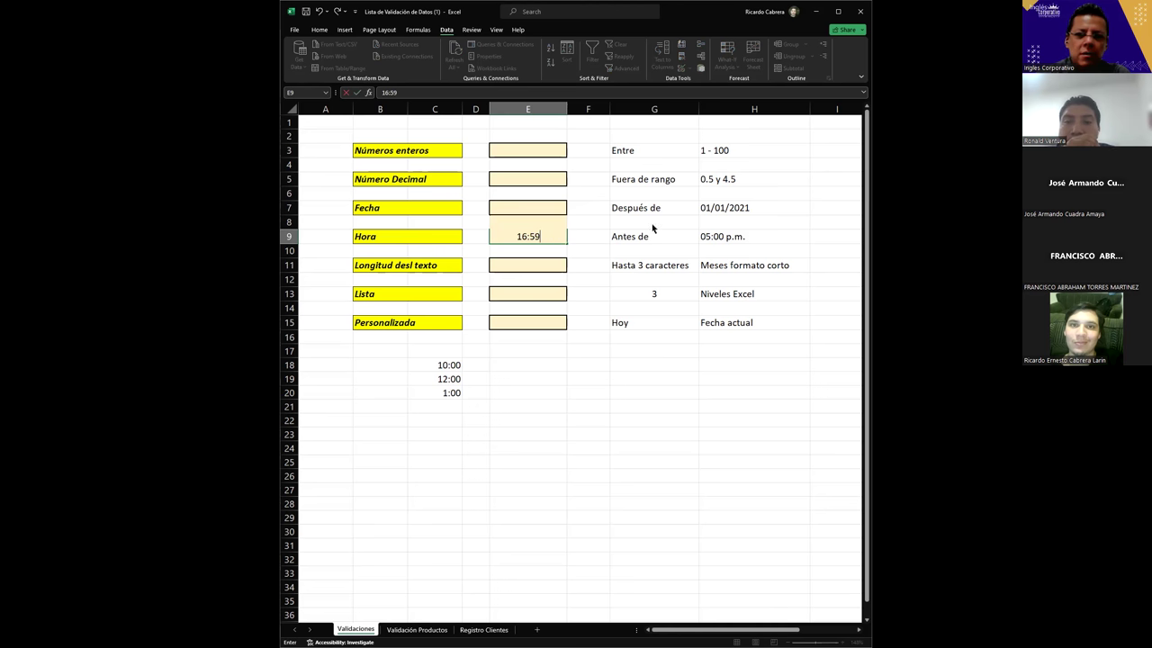
{"action": "key", "text": "Return"}
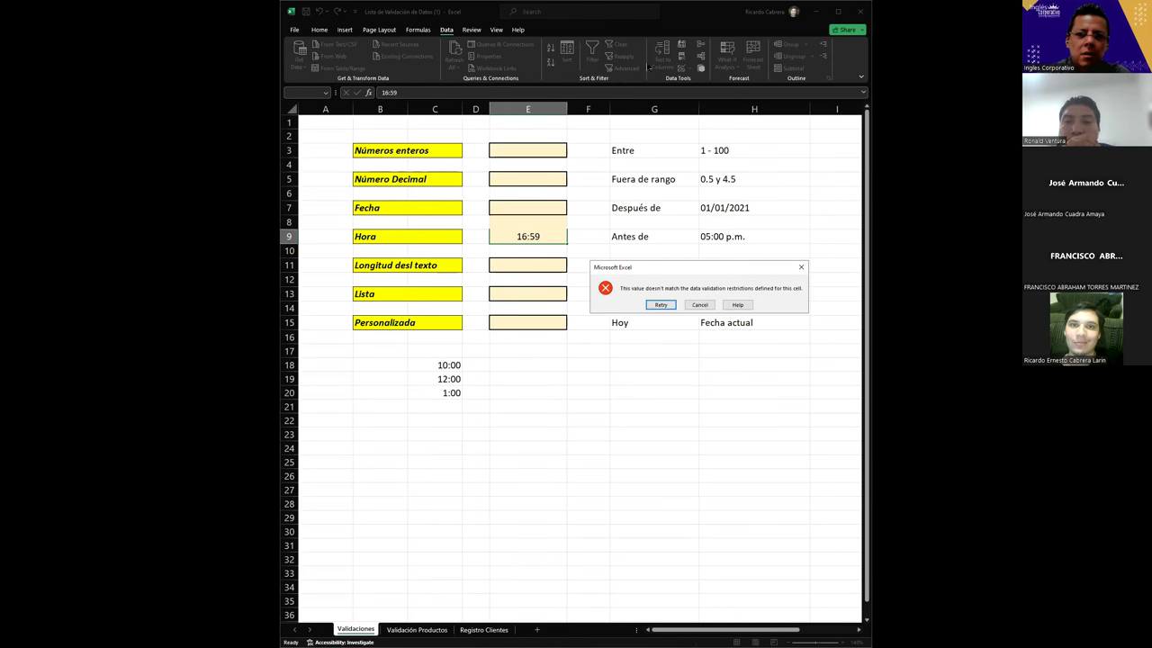
{"action": "key", "text": "Escape"}
Step: Change E9's validation end time from 4:00:00 PM to 17
{"action": "left_click", "coordinate": [689, 68]}
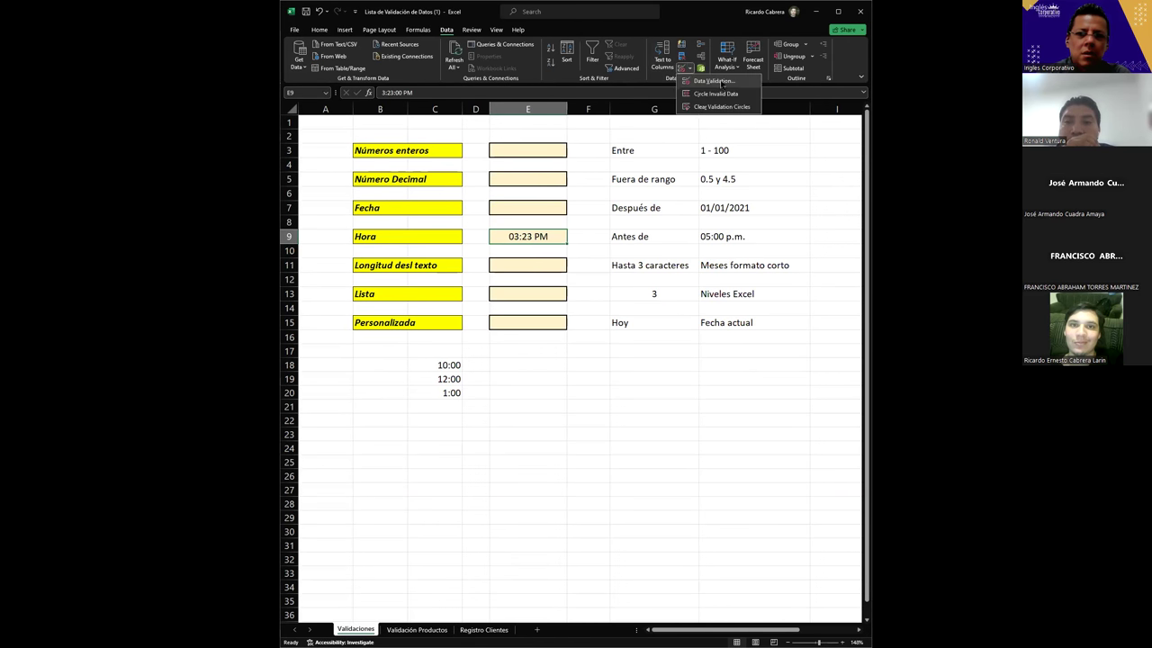
{"action": "key", "text": "Return"}
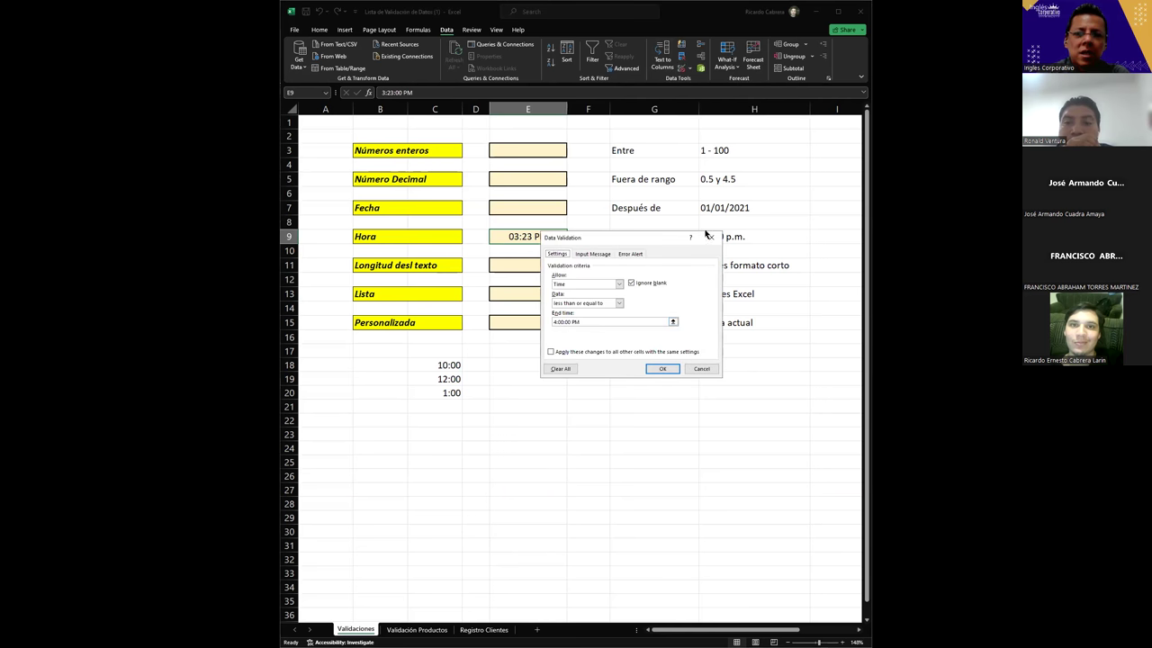
{"action": "left_click_drag", "start_coordinate": [707, 234], "coordinate": [794, 220]}
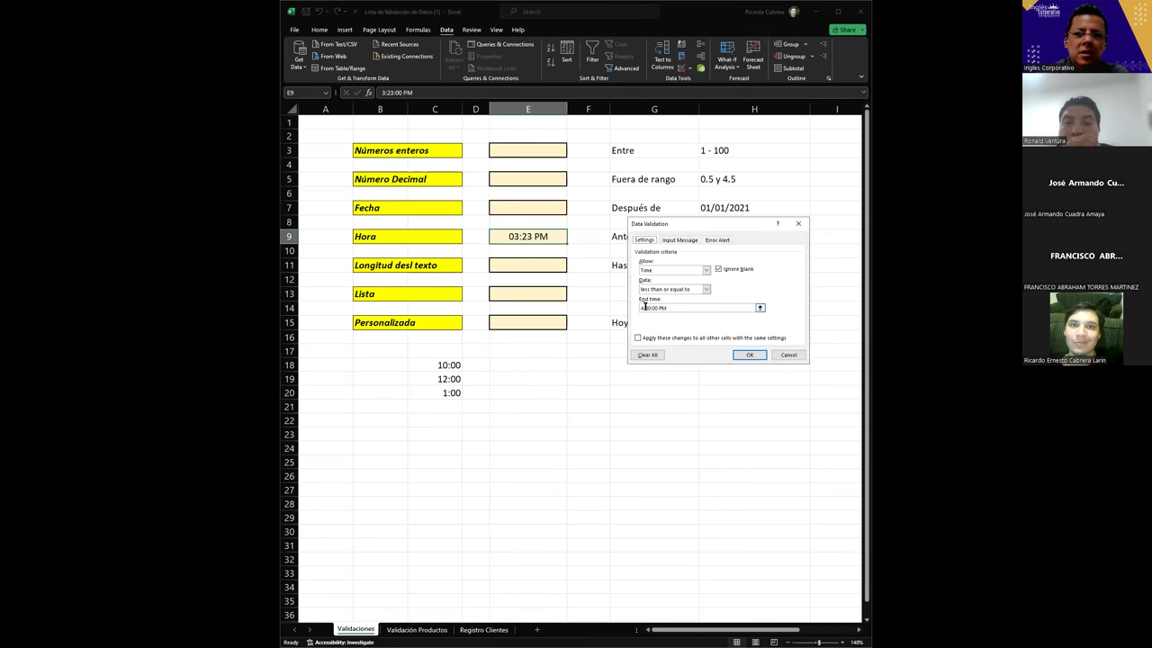
{"action": "left_click", "coordinate": [647, 308]}
{"action": "key", "text": "Delete"}
{"action": "key", "text": "Delete"}
{"action": "key", "text": "Delete"}
{"action": "key", "text": "Delete"}
{"action": "key", "text": "Delete"}
{"action": "key", "text": "Delete"}
{"action": "type", "text": "7:"}
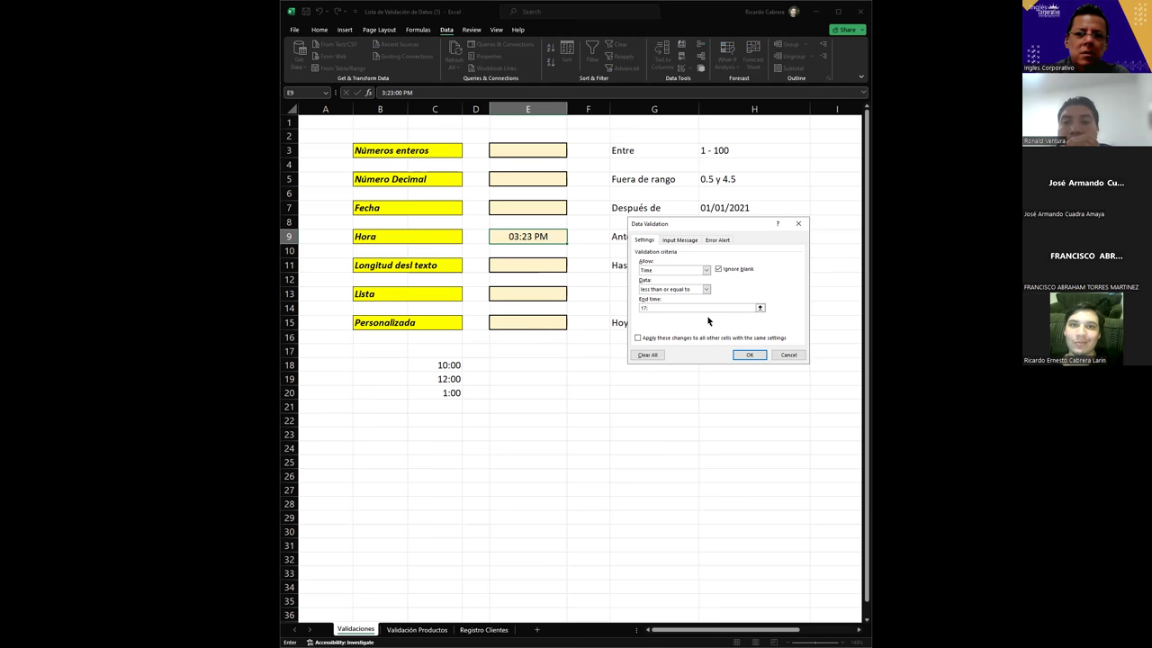
{"action": "key", "text": "Return"}
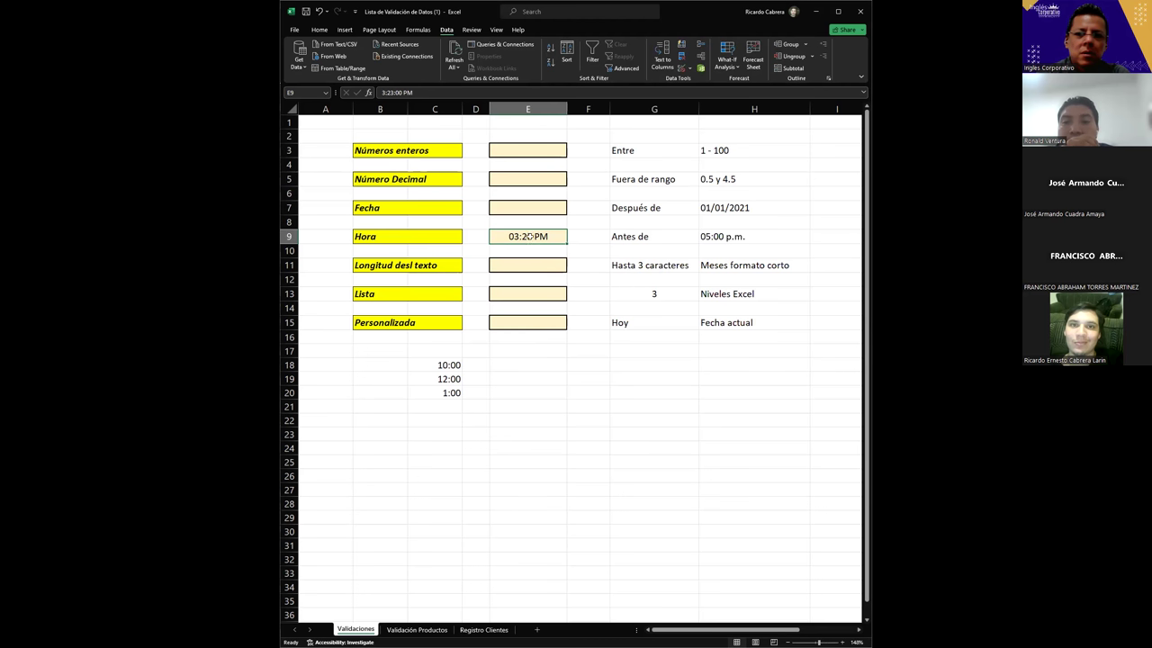
Step: Enter 16:59 in E9, now accepted and shown as 04:59 PM
{"action": "double_click", "coordinate": [531, 235]}
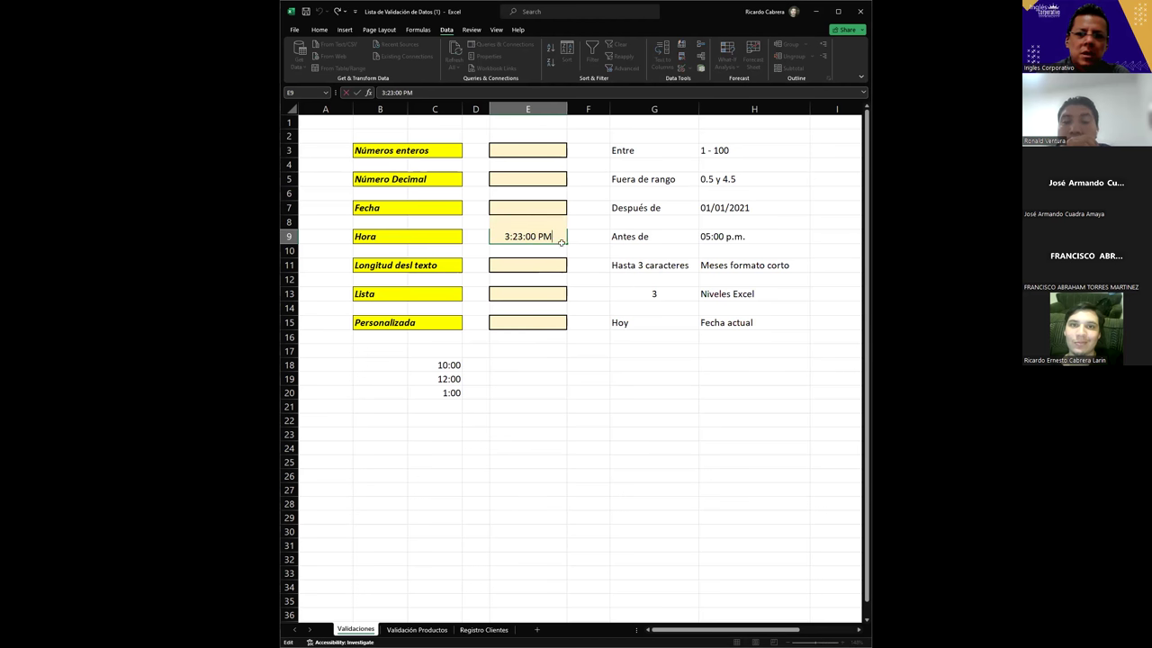
{"action": "key", "text": "Escape"}
{"action": "type", "text": "16"}
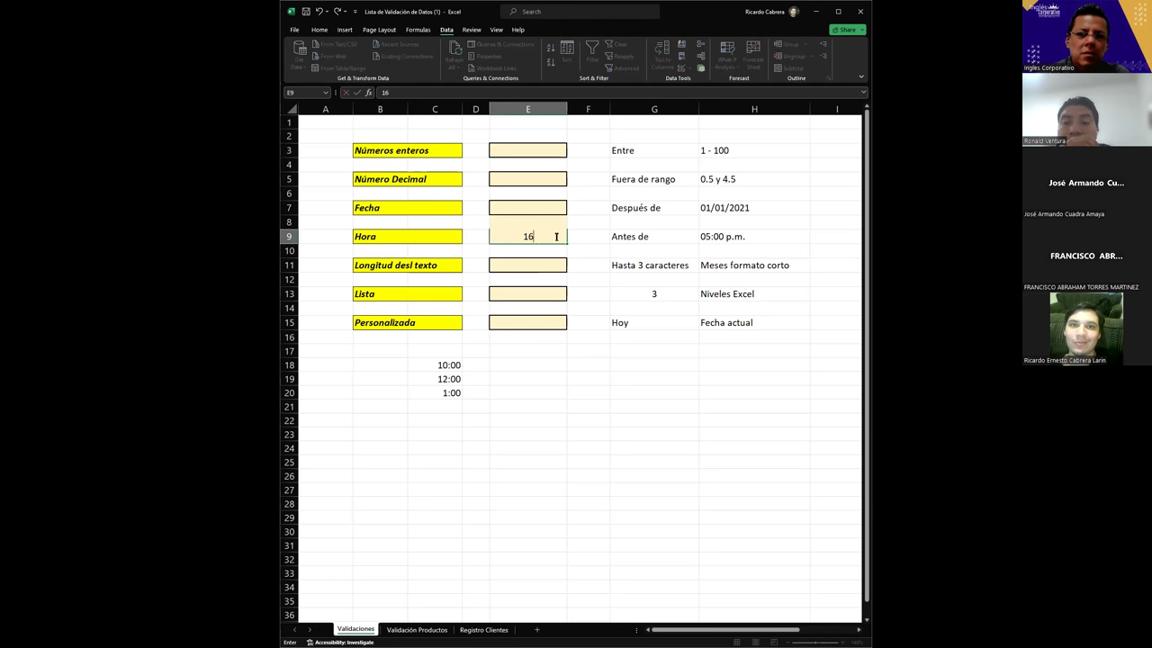
{"action": "type", "text": ":59"}
{"action": "key", "text": "Return"}
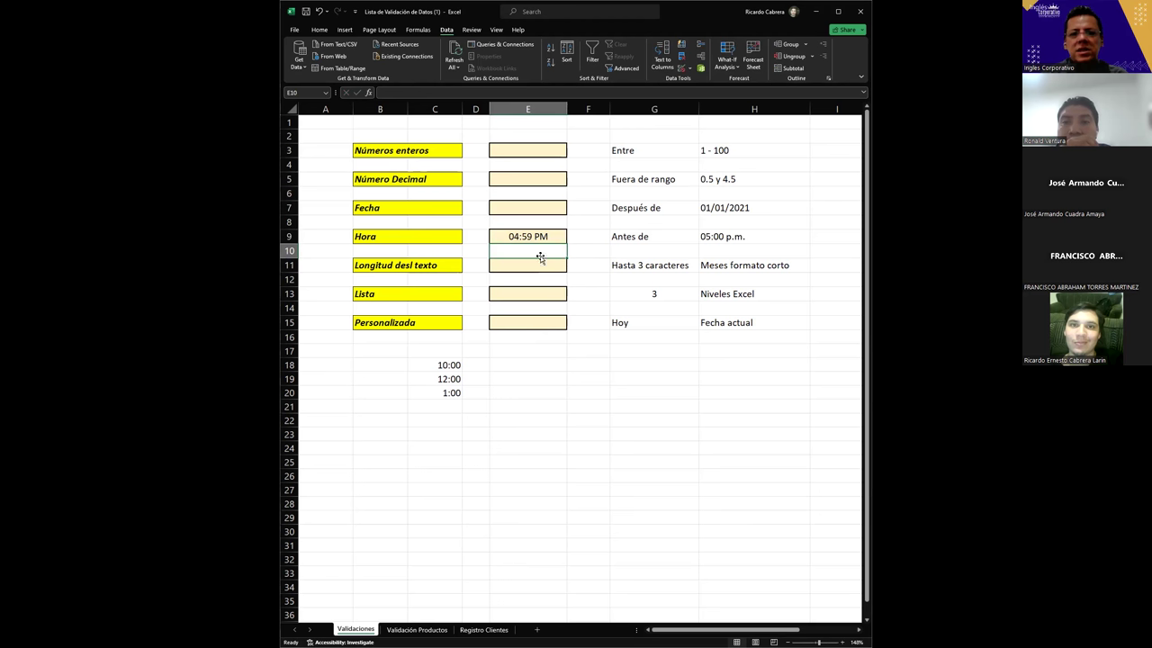
{"action": "left_click", "coordinate": [546, 238]}
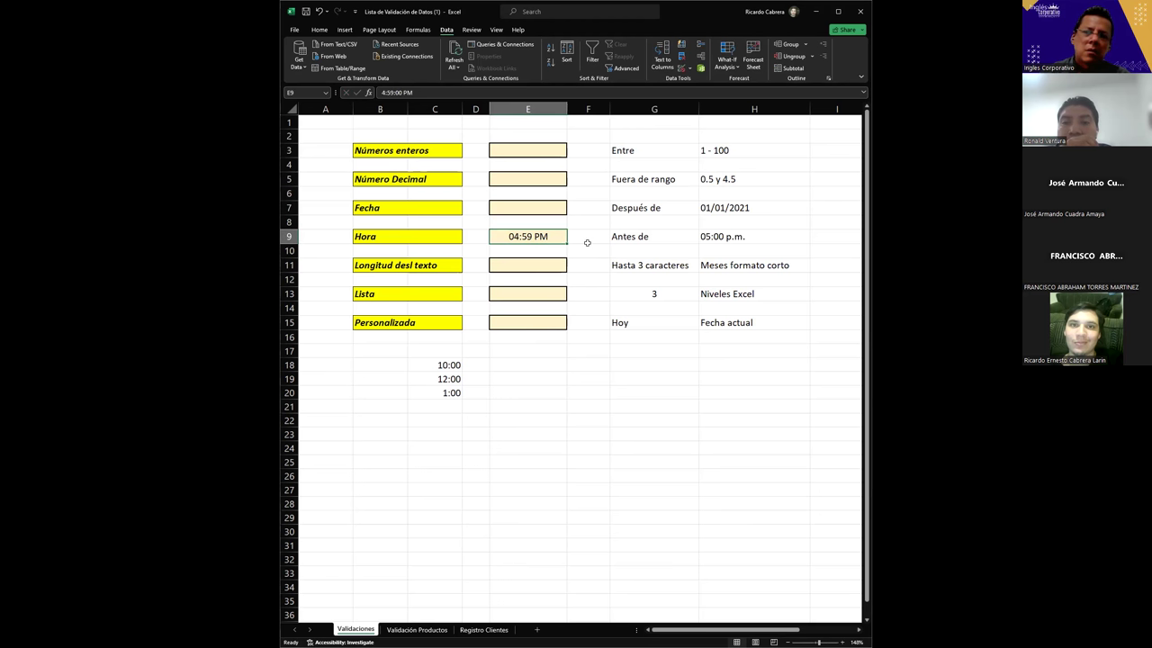
Step: Enter 17:00 in E9, which is accepted as 05:00 PM
{"action": "key", "text": "BackSpace"}
{"action": "type", "text": "17"}
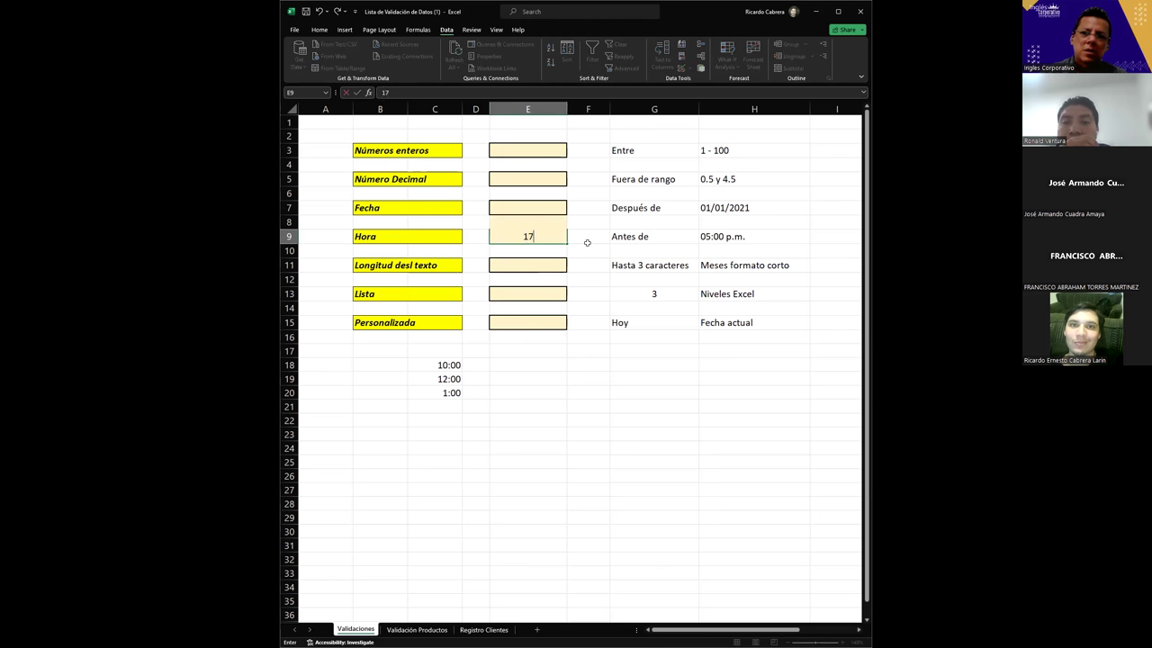
{"action": "type", "text": ":00"}
{"action": "key", "text": "Return"}
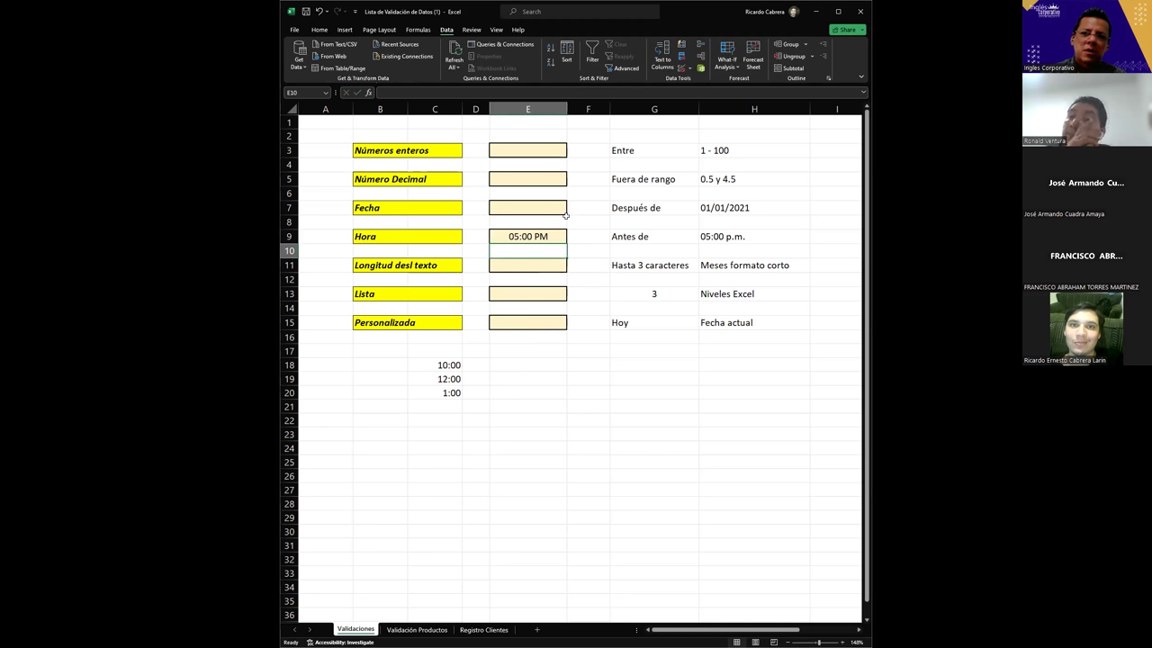
{"action": "left_click", "coordinate": [546, 234]}
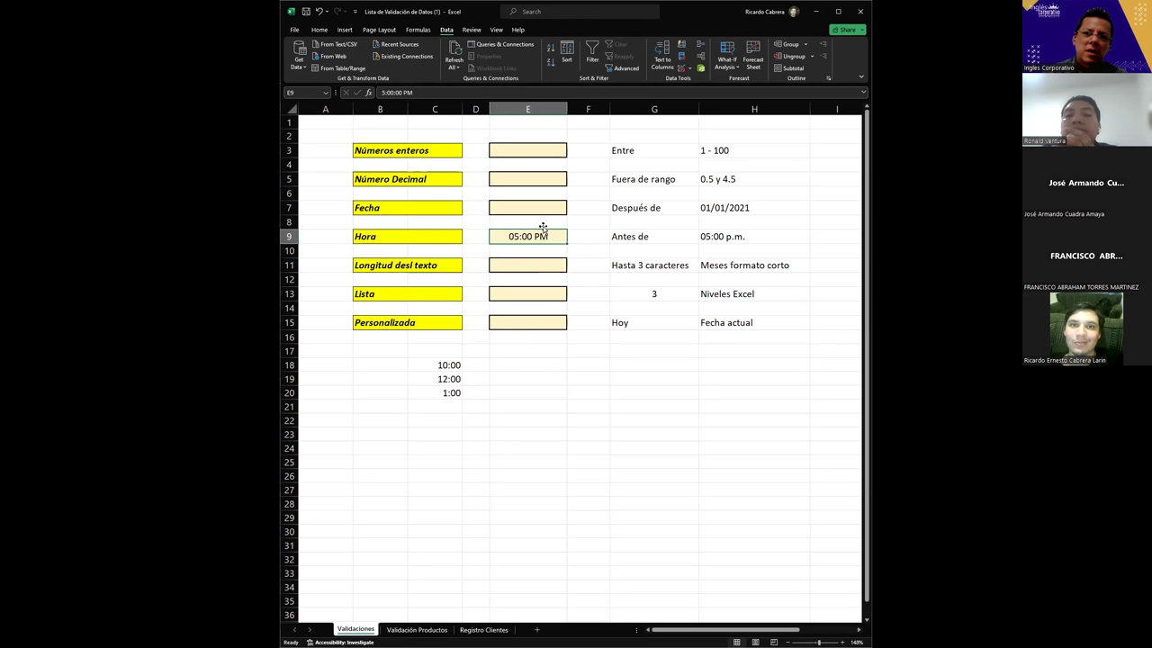
Step: Try 17:01 in E9 and cancel the rejection, keeping 05:00 PM
{"action": "type", "text": "17:01"}
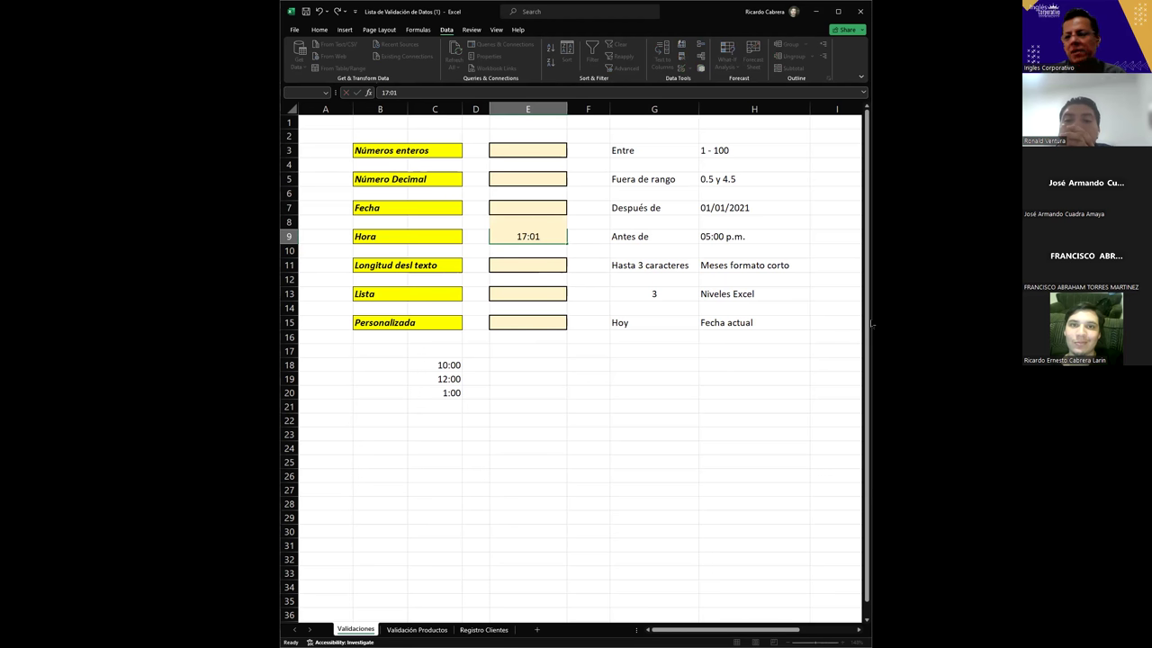
{"action": "key", "text": "Return"}
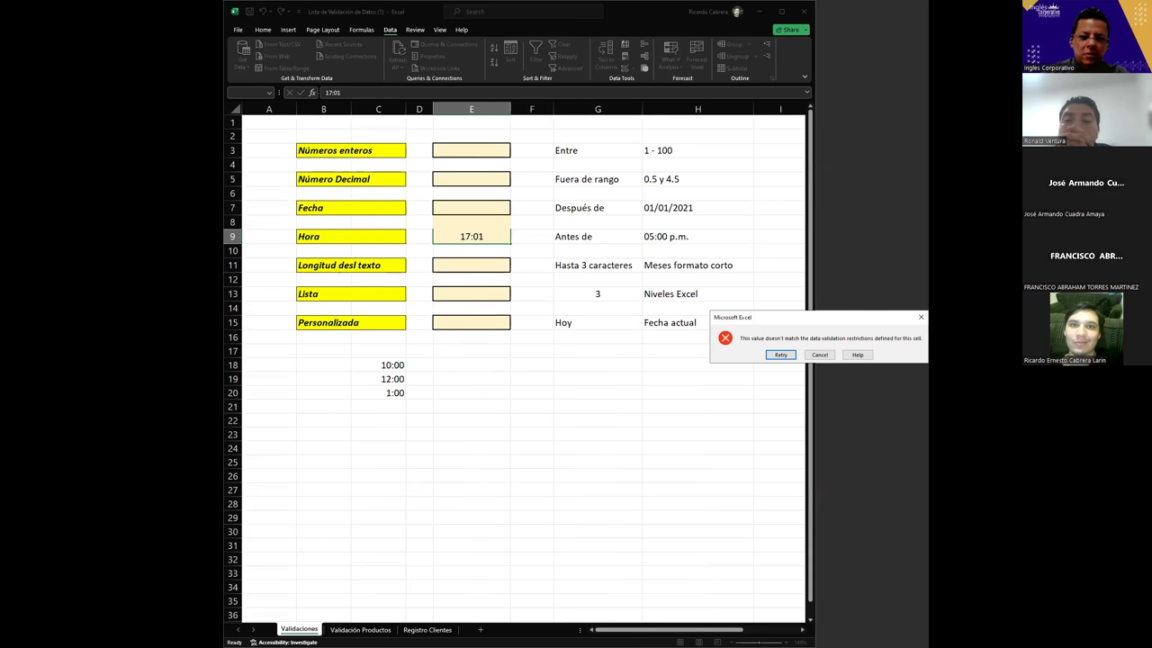
{"action": "left_click_drag", "start_coordinate": [765, 317], "coordinate": [665, 278]}
{"action": "key", "text": "Escape"}
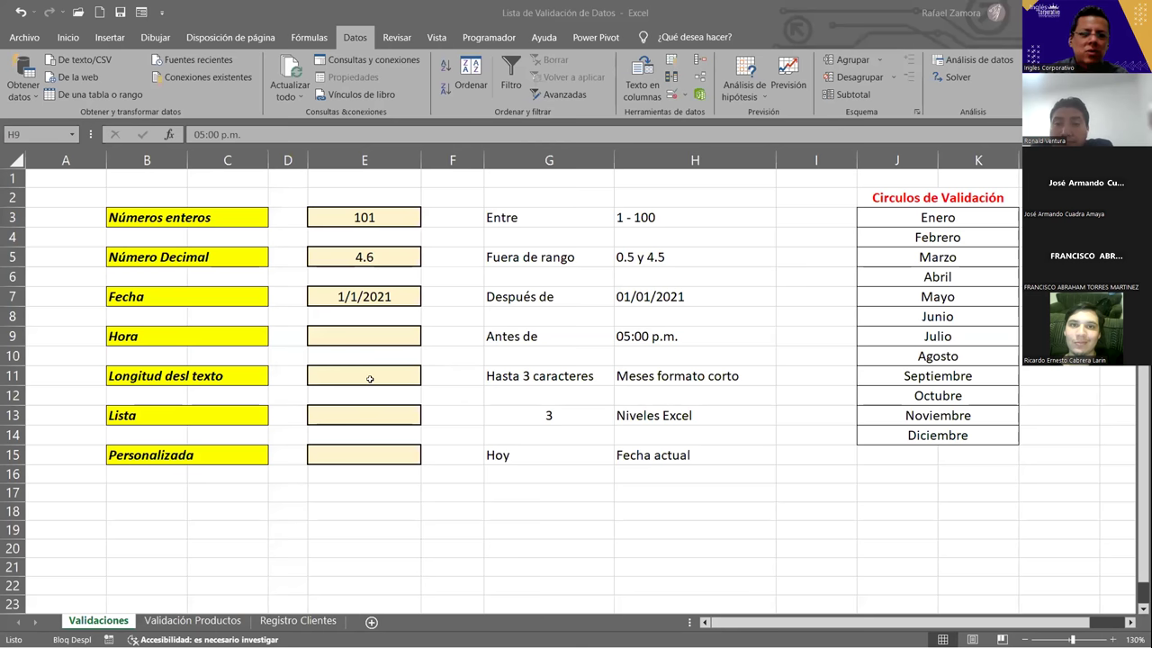
Step: Correct the B11 label to 'Longitud del texto' and select E11
{"action": "double_click", "coordinate": [166, 376]}
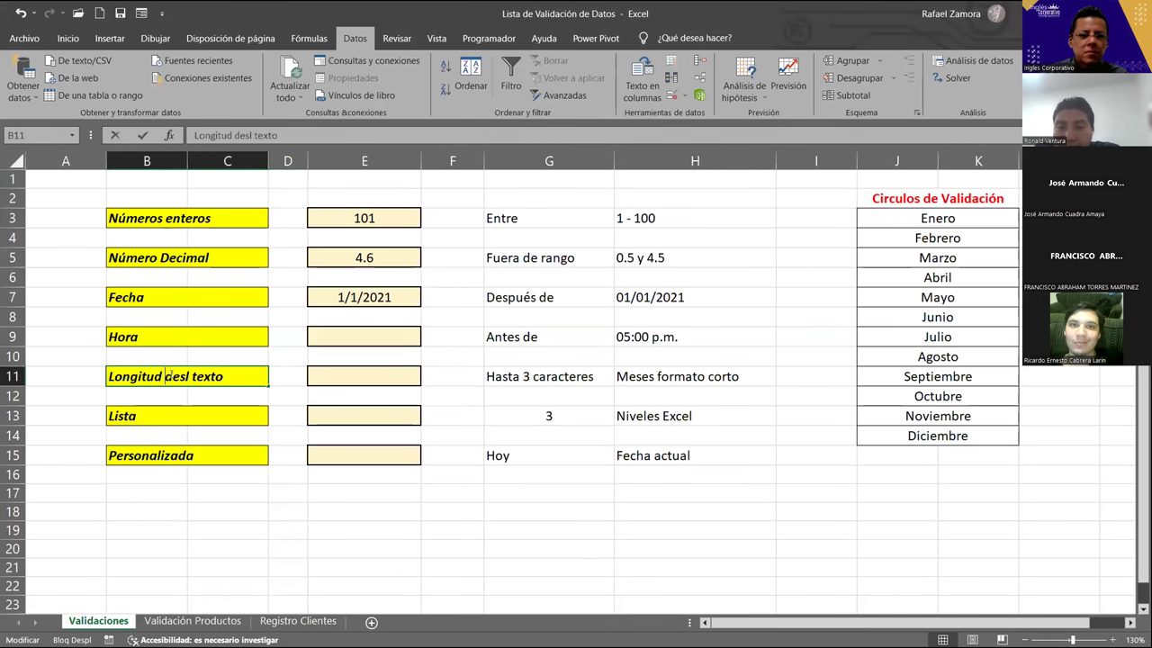
{"action": "key", "text": "BackSpace"}
{"action": "left_click", "coordinate": [351, 371]}
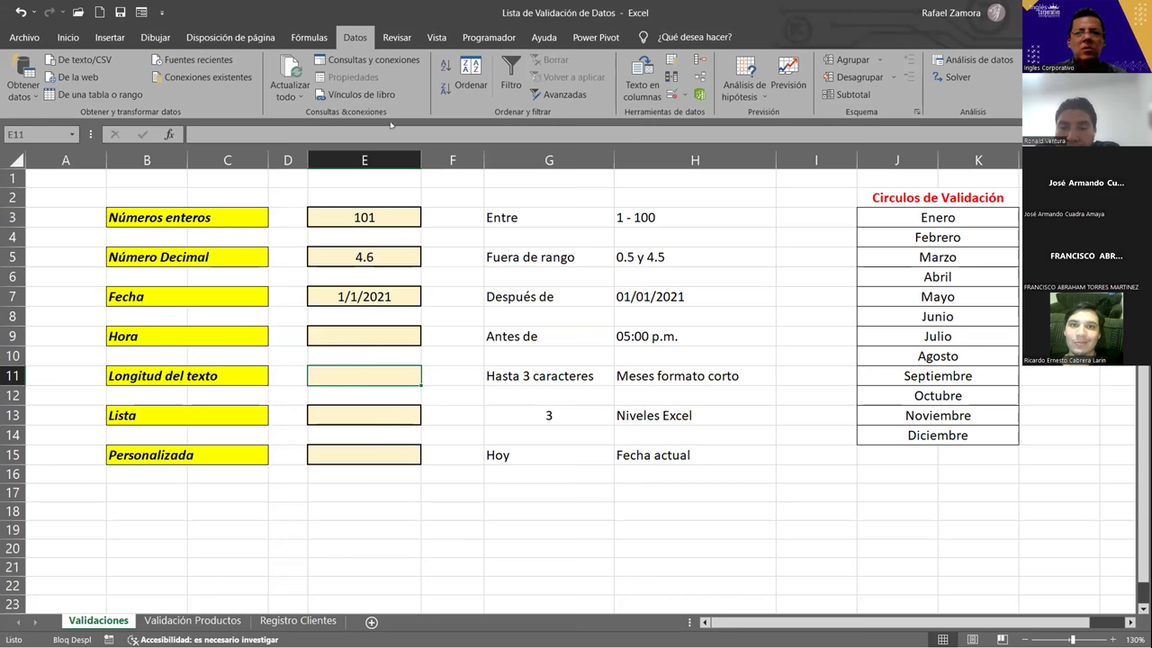
Step: Restrict E11 to Longitud del texto igual a 3 characters
{"action": "left_click", "coordinate": [670, 96]}
{"action": "left_click", "coordinate": [550, 398]}
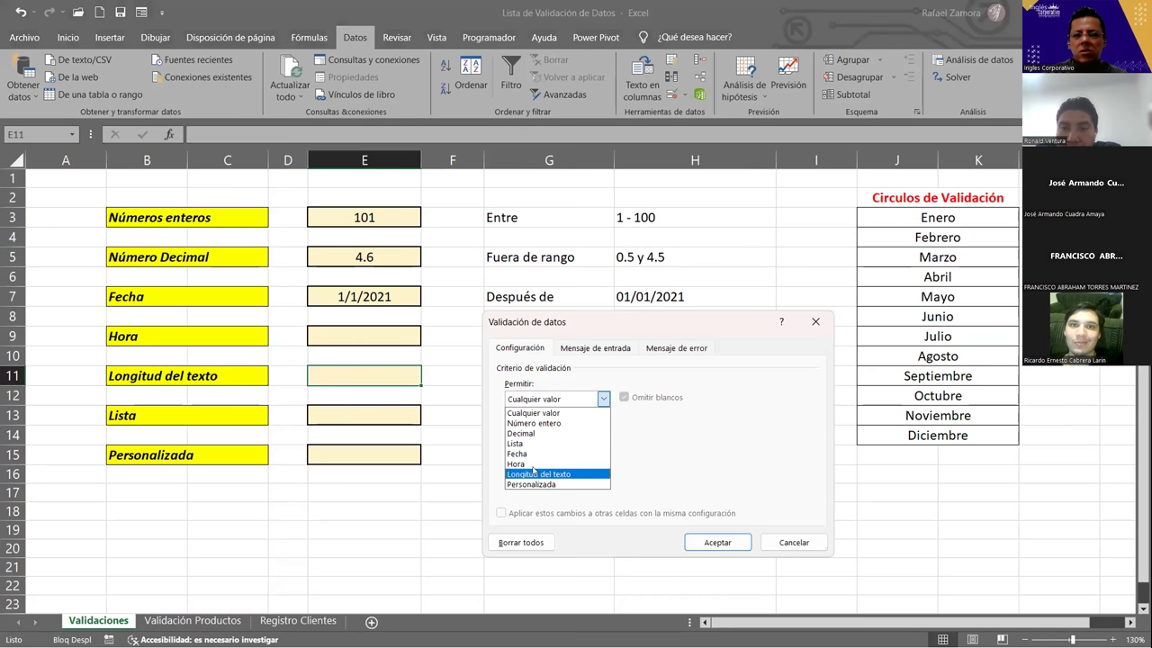
{"action": "left_click", "coordinate": [534, 468]}
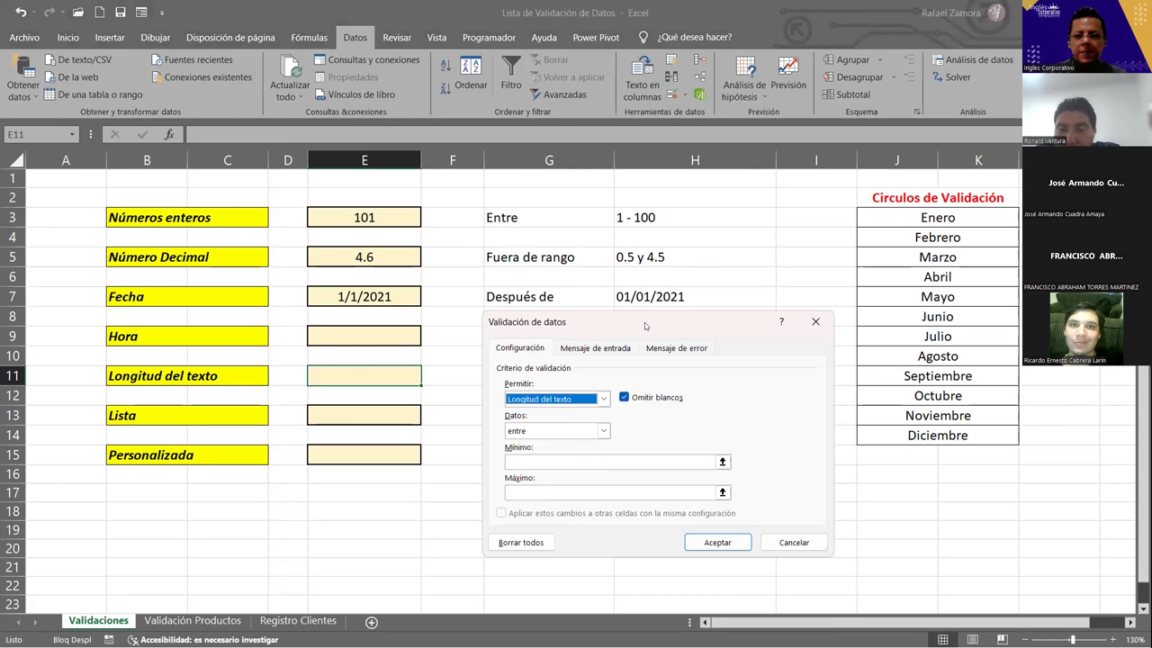
{"action": "left_click_drag", "start_coordinate": [644, 322], "coordinate": [670, 396]}
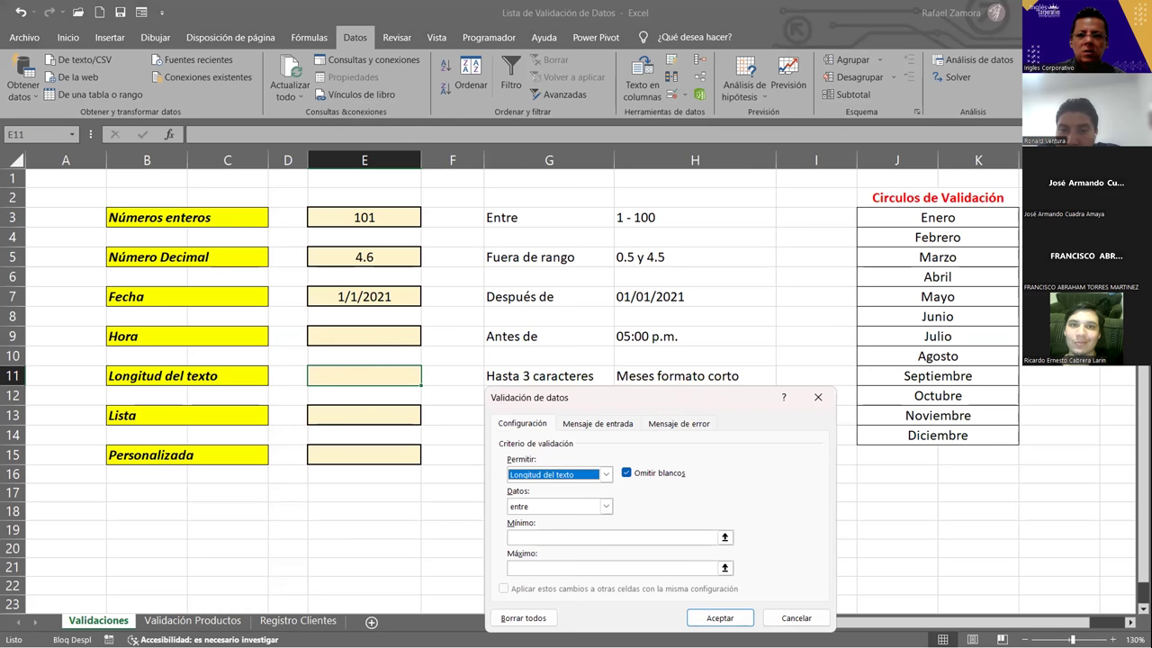
{"action": "left_click", "coordinate": [606, 227]}
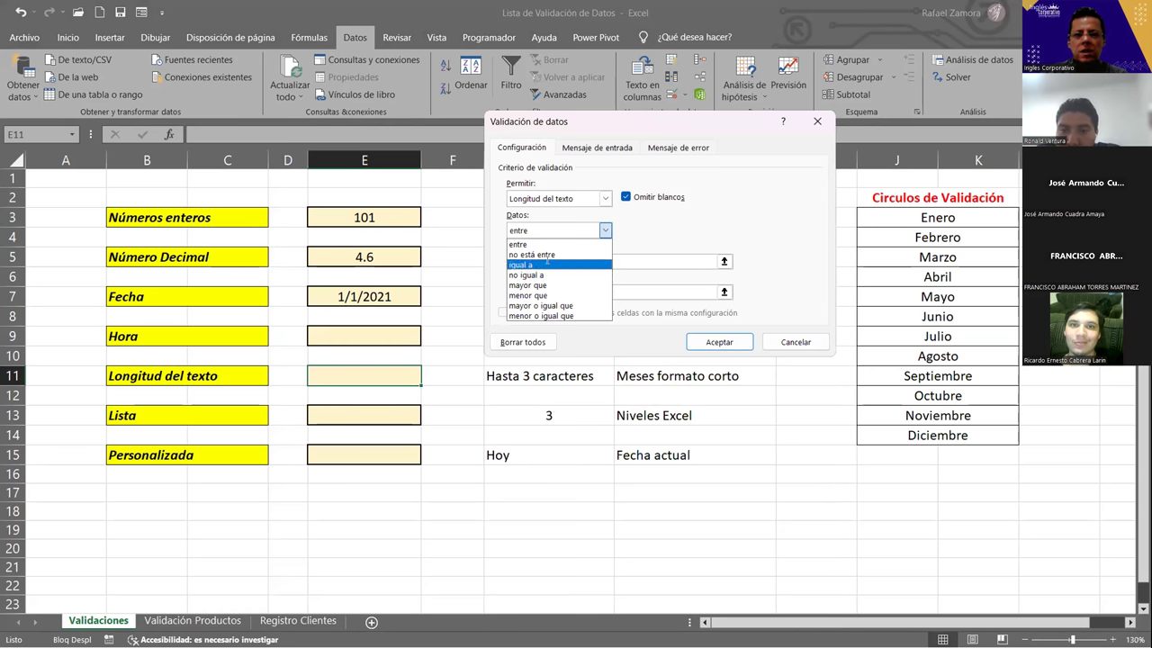
{"action": "left_click", "coordinate": [546, 265]}
{"action": "type", "text": "3"}
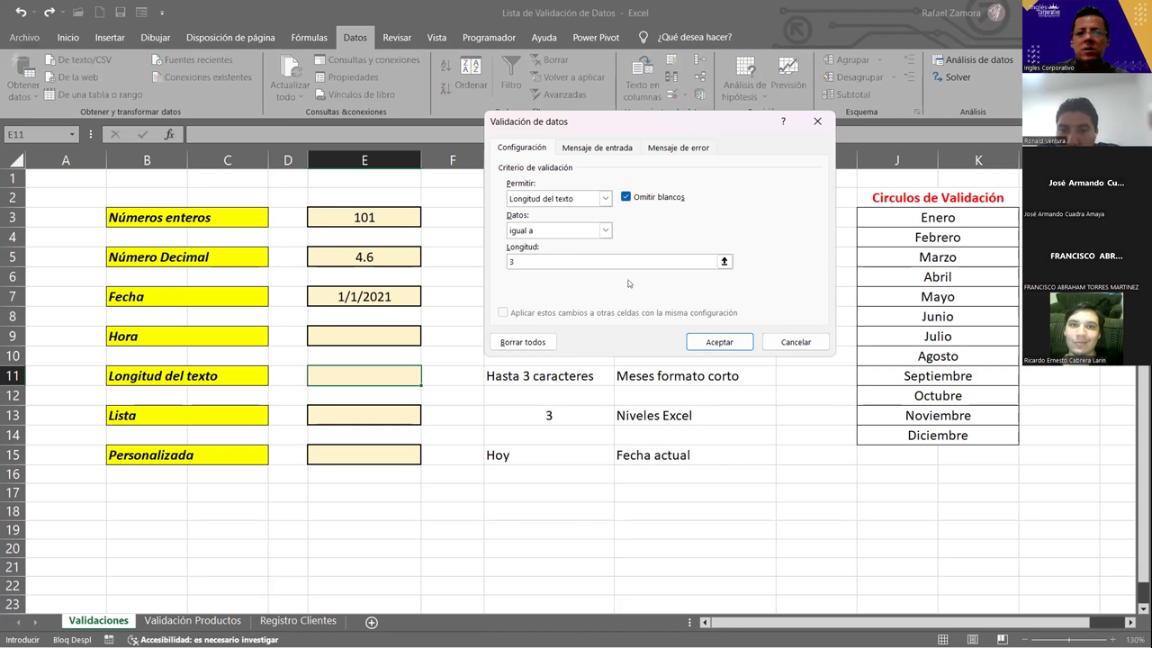
{"action": "left_click", "coordinate": [731, 344]}
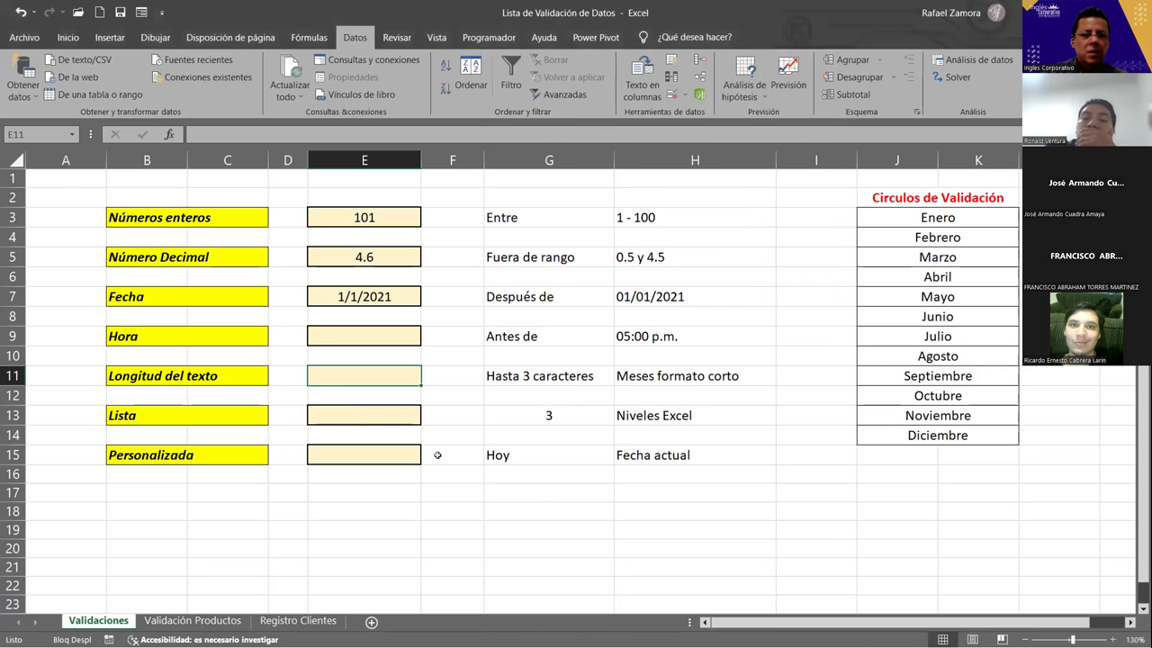
Step: Test E11 with the three-letter entries ene, ENE, Fen and Feb
{"action": "type", "text": "ene"}
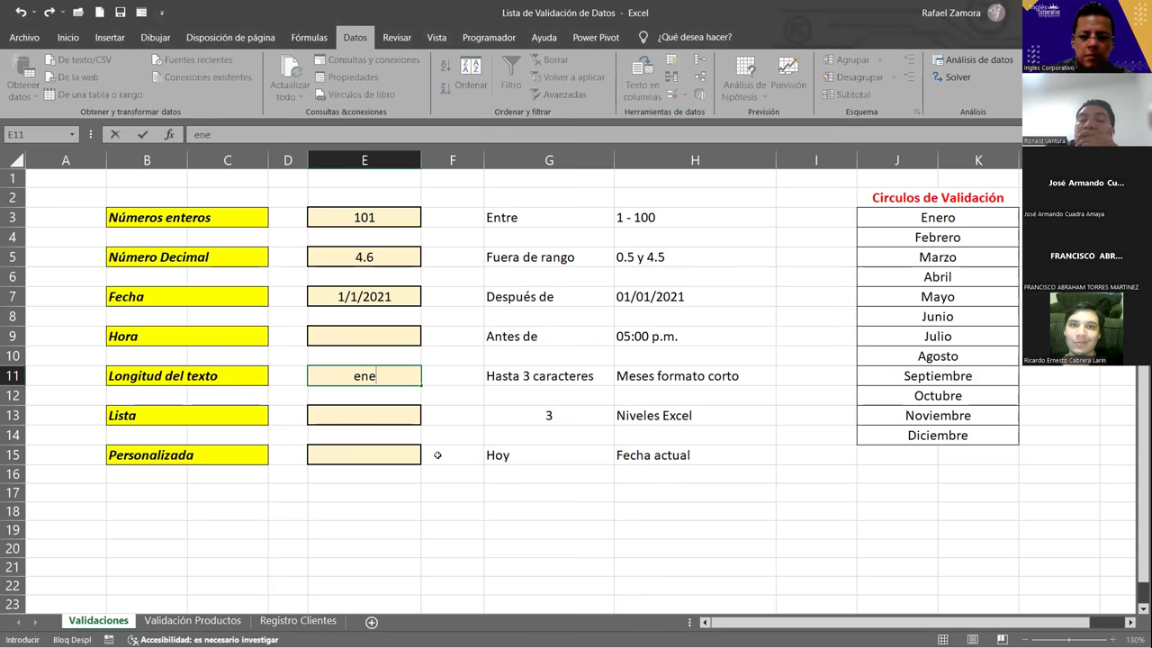
{"action": "key", "text": "ctrl+Return"}
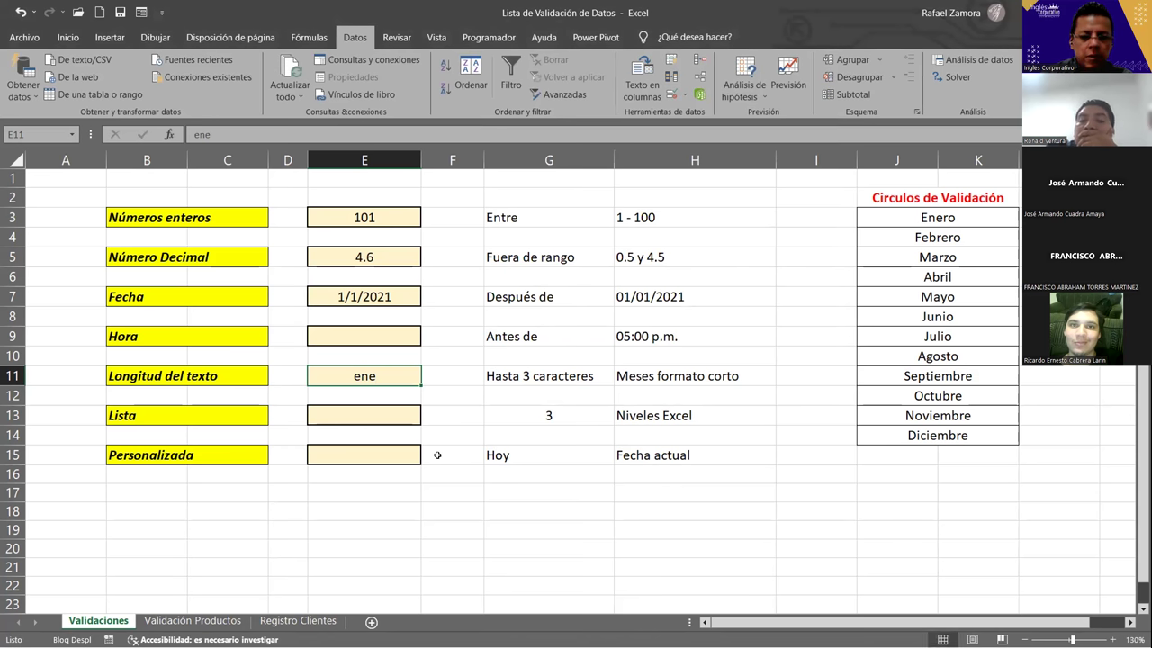
{"action": "type", "text": "ENE"}
{"action": "key", "text": "ctrl+Return"}
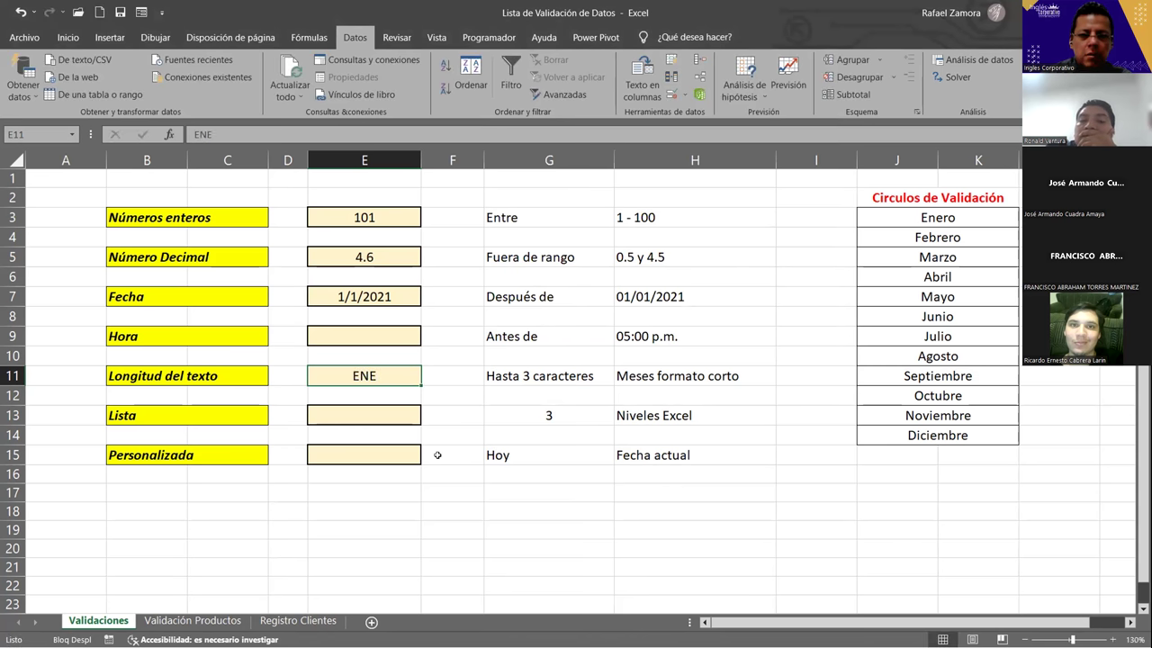
{"action": "type", "text": "Fen"}
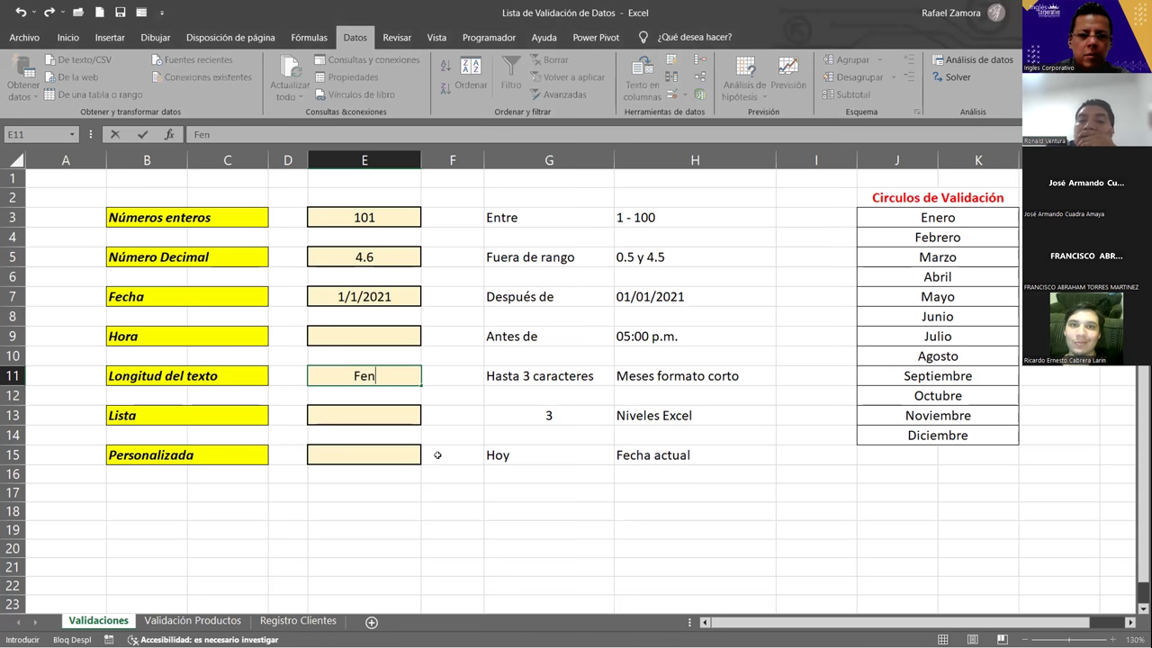
{"action": "key", "text": "ctrl+Return"}
{"action": "type", "text": "Feb"}
{"action": "key", "text": "ctrl+Return"}
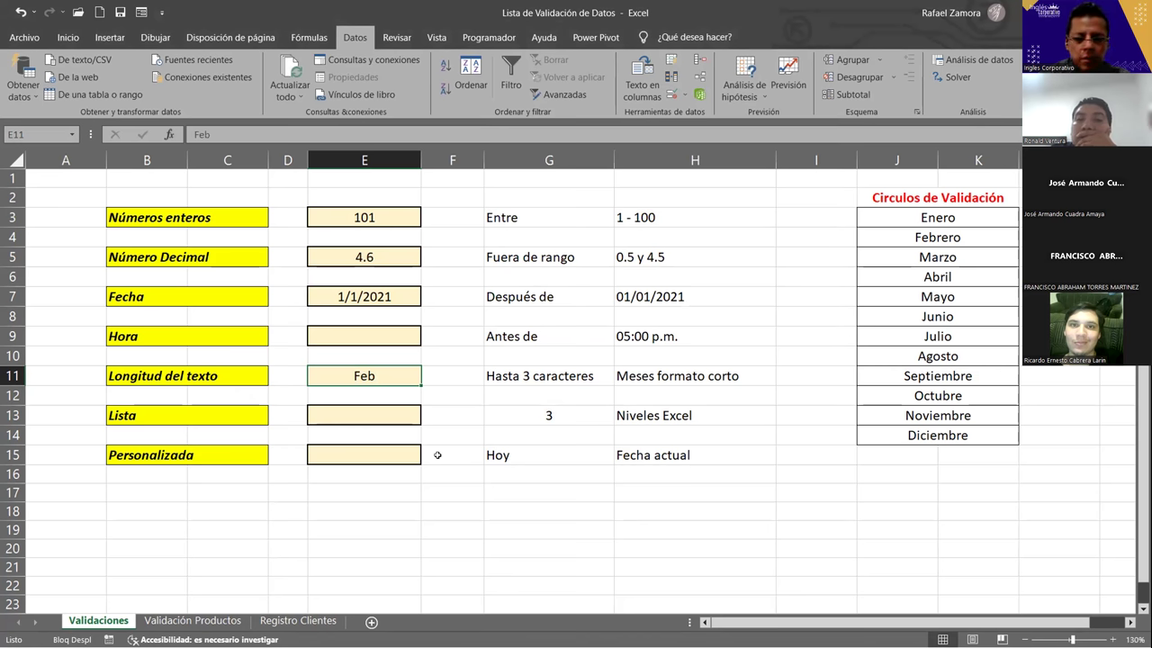
Step: Try Marz in E11, cancel to keep Feb, and view the Mensaje de error settings
{"action": "type", "text": "Mar"}
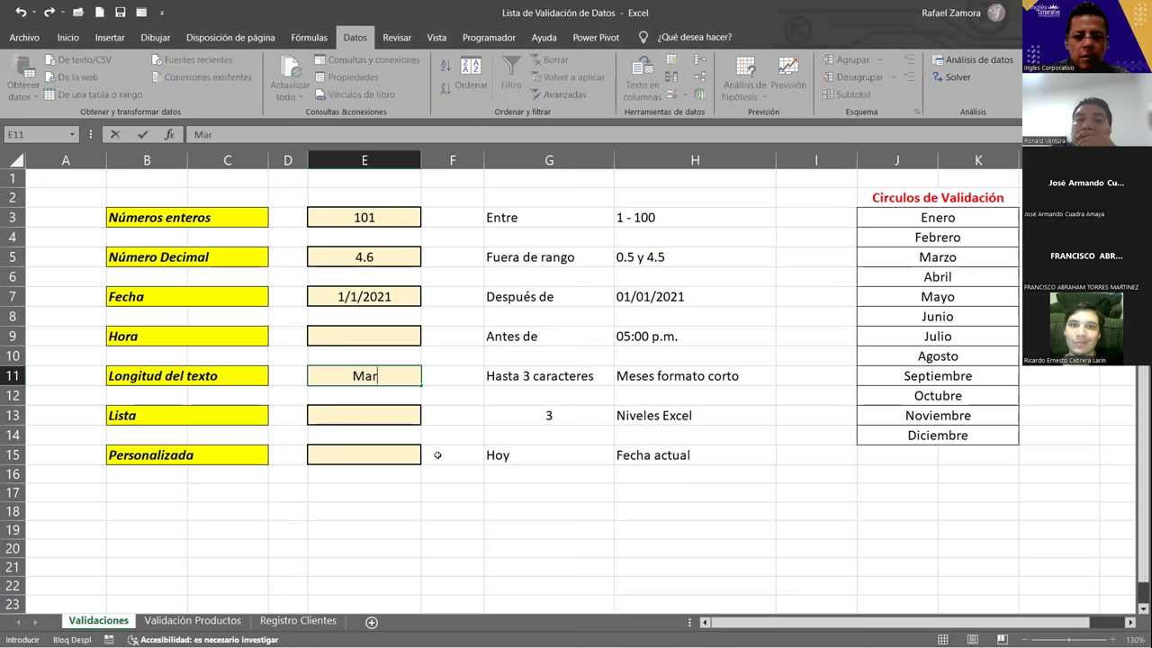
{"action": "type", "text": "z"}
{"action": "key", "text": "ctrl+Return"}
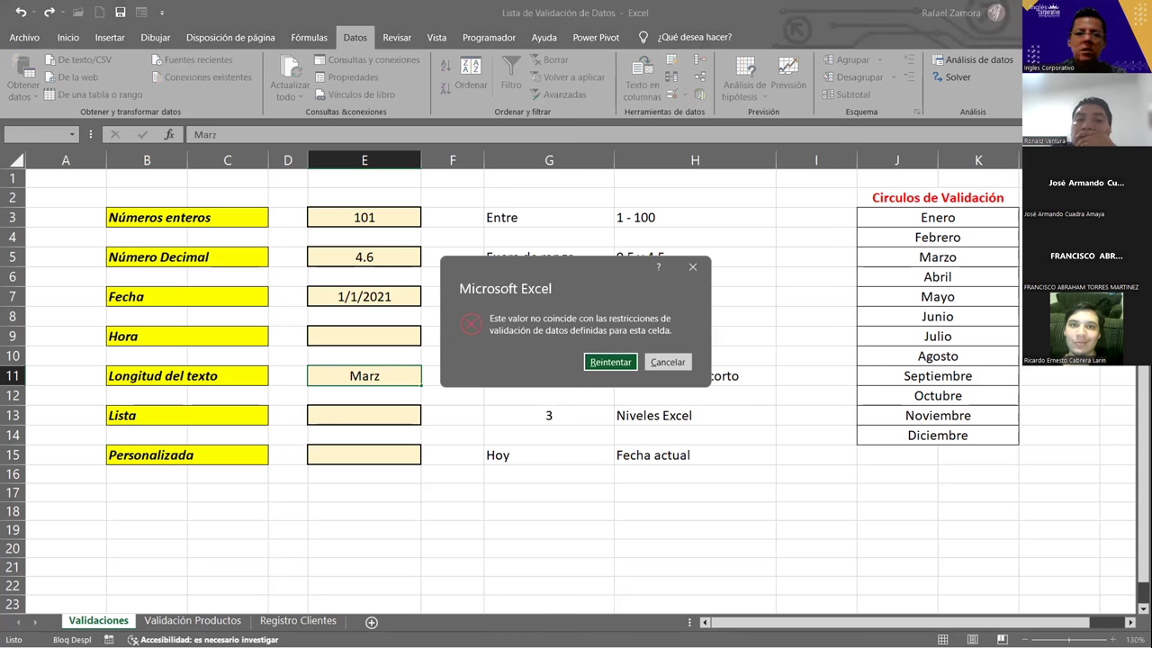
{"action": "left_click", "coordinate": [668, 363]}
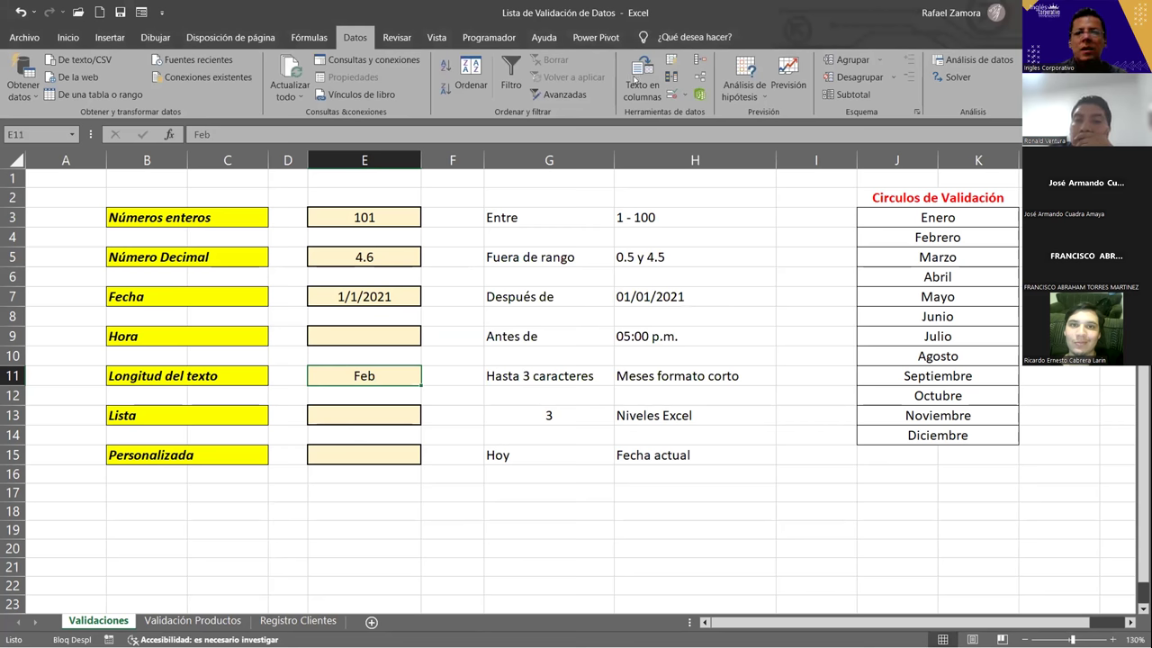
{"action": "left_click", "coordinate": [670, 95]}
{"action": "left_click", "coordinate": [665, 146]}
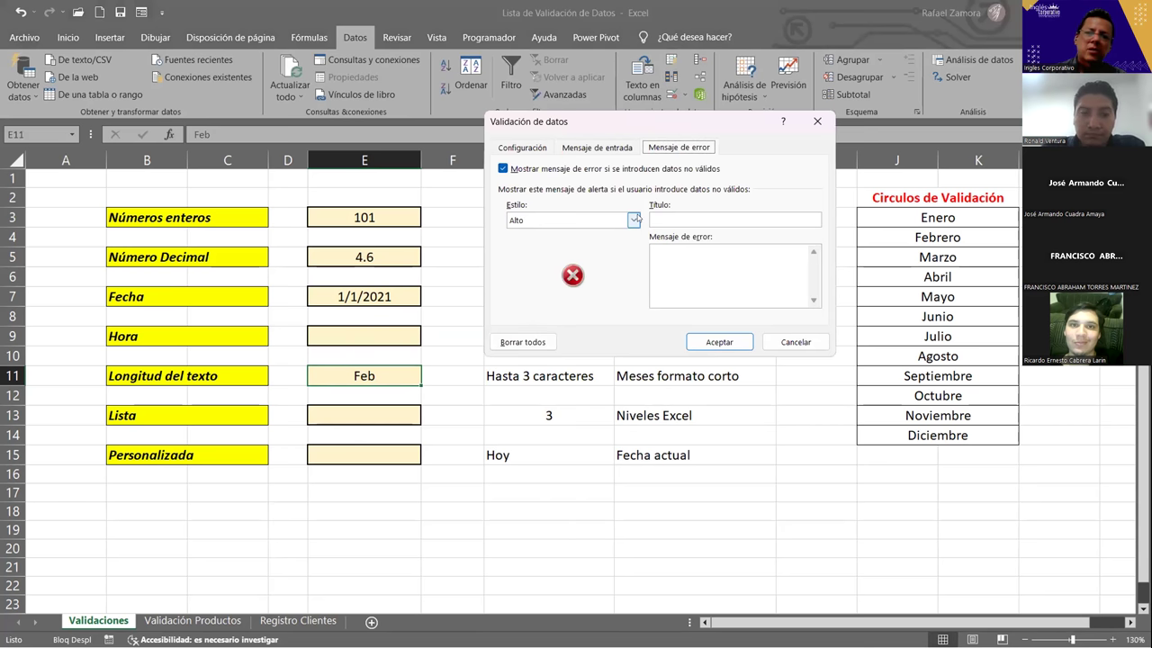
Step: Cancel the validation dialog unchanged and confirm E11 rejects 'ener'
{"action": "left_click", "coordinate": [796, 342]}
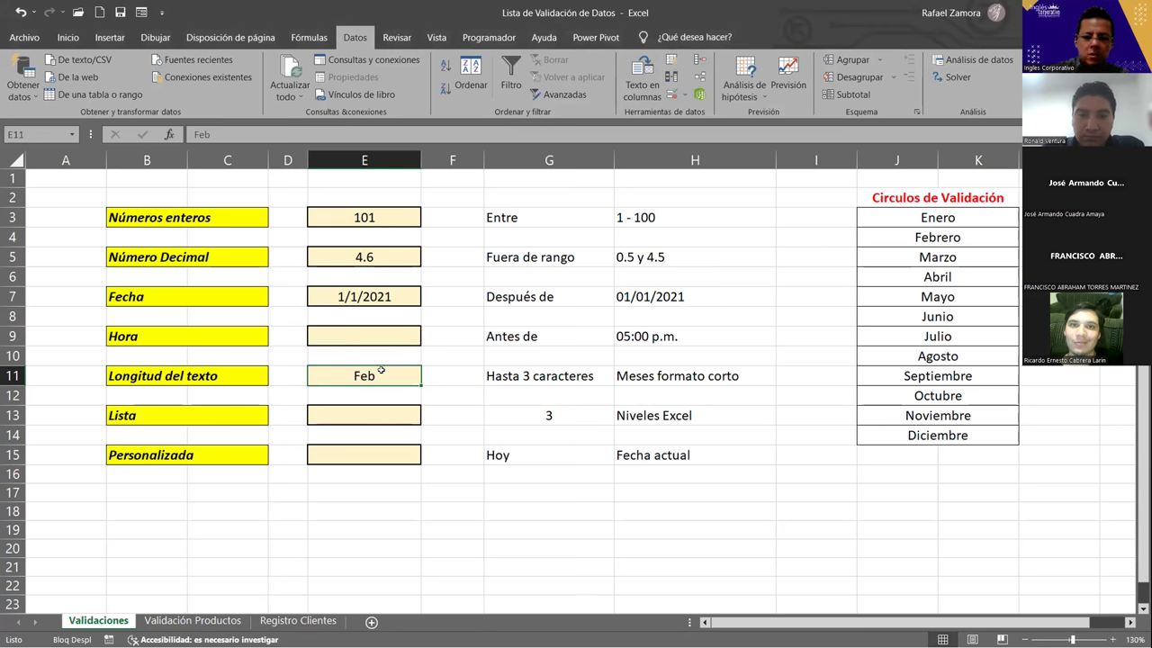
{"action": "type", "text": "ener"}
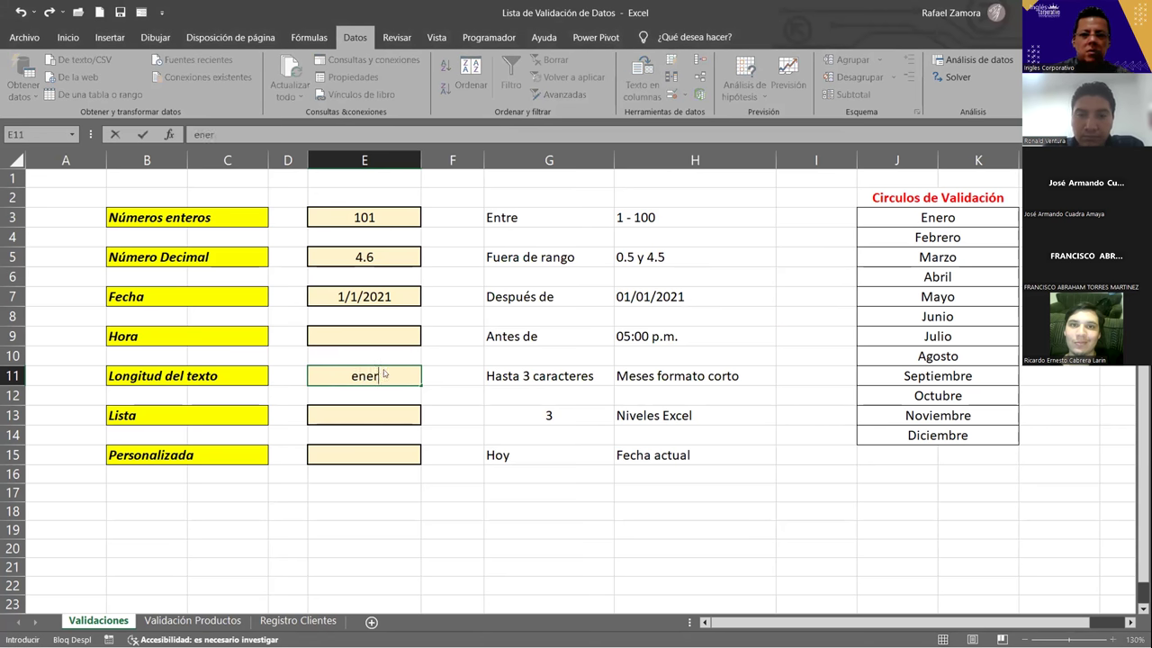
{"action": "key", "text": "Return"}
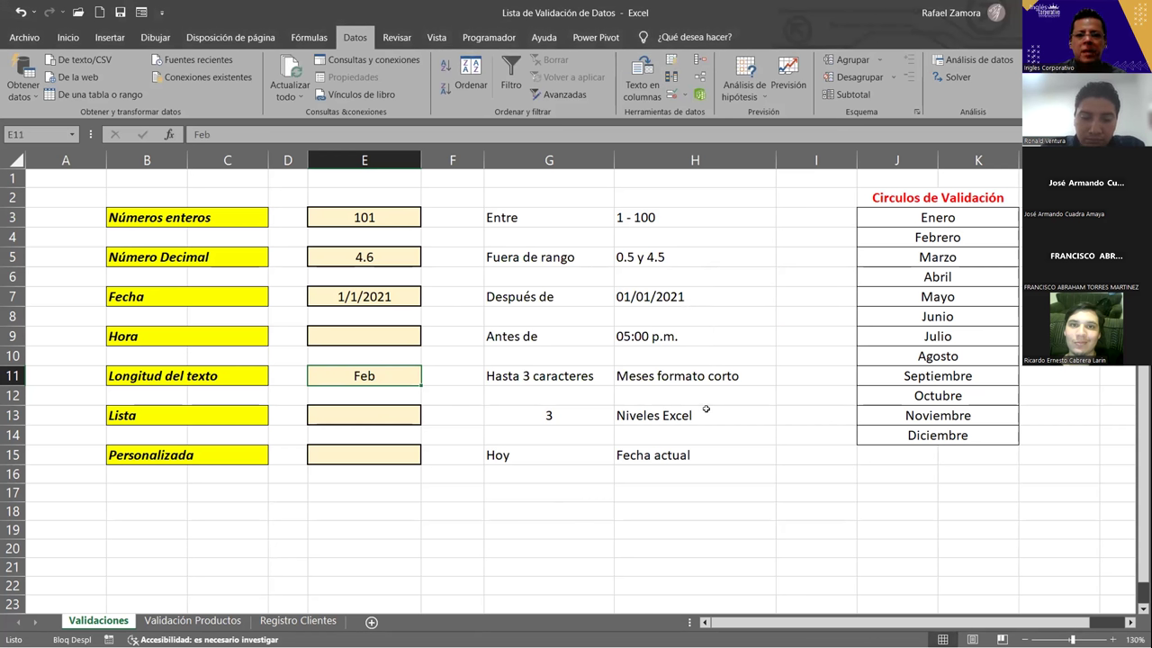
Step: Select the Lista entry cell E13
{"action": "left_click", "coordinate": [372, 419]}
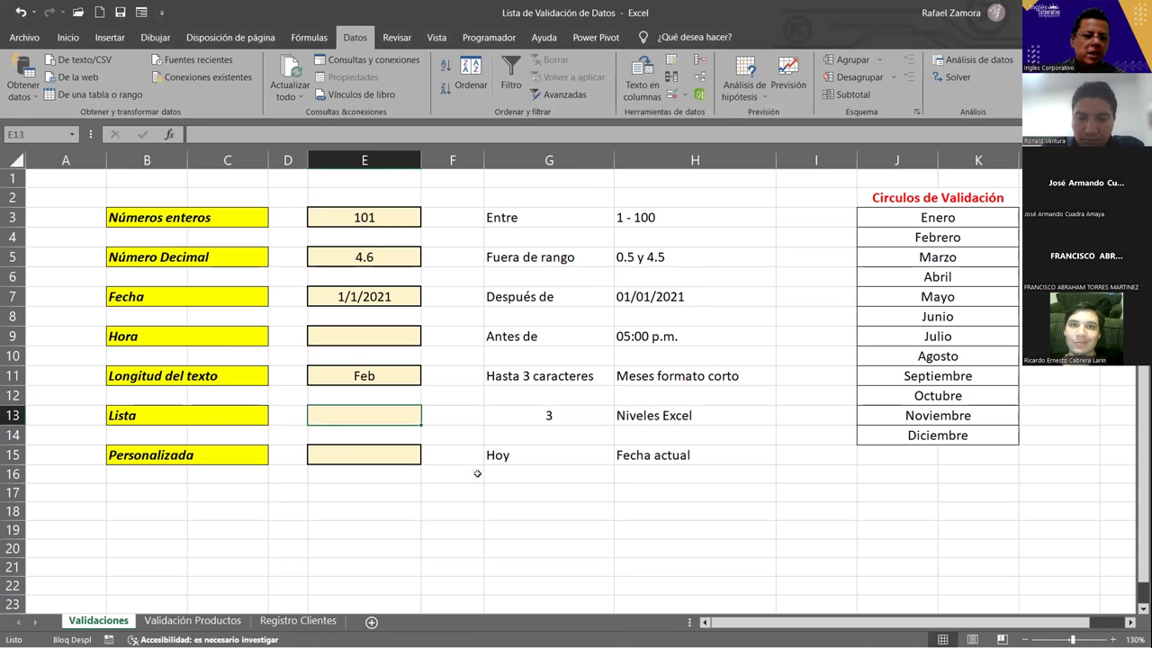
{"action": "left_click", "coordinate": [370, 456]}
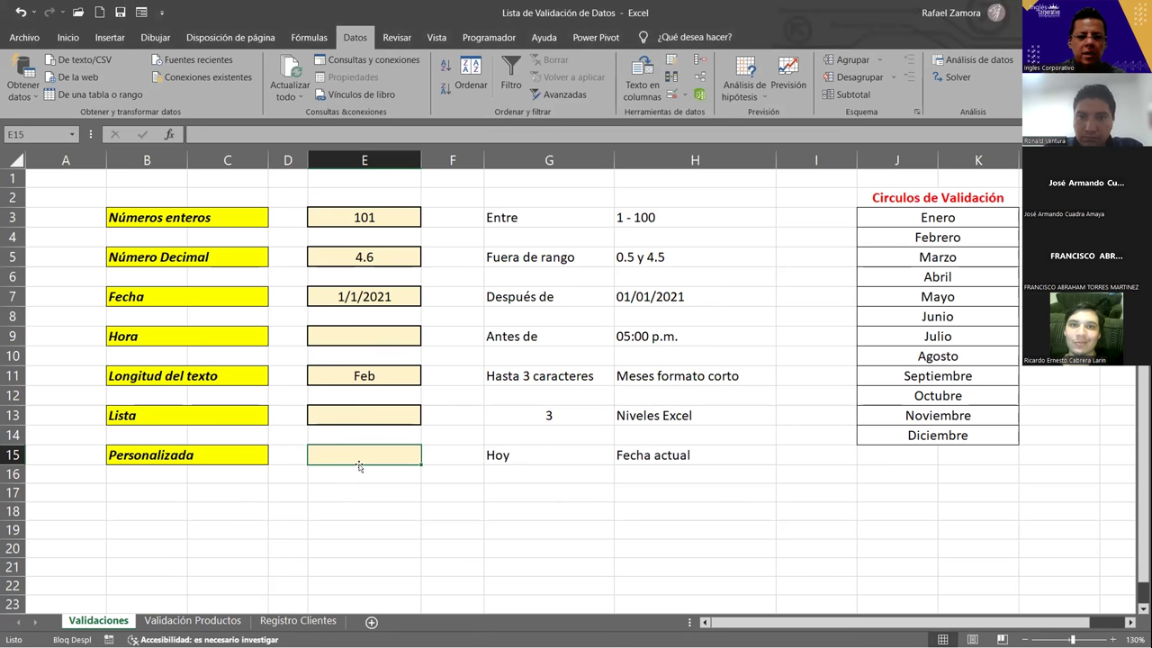
{"action": "left_click", "coordinate": [406, 418]}
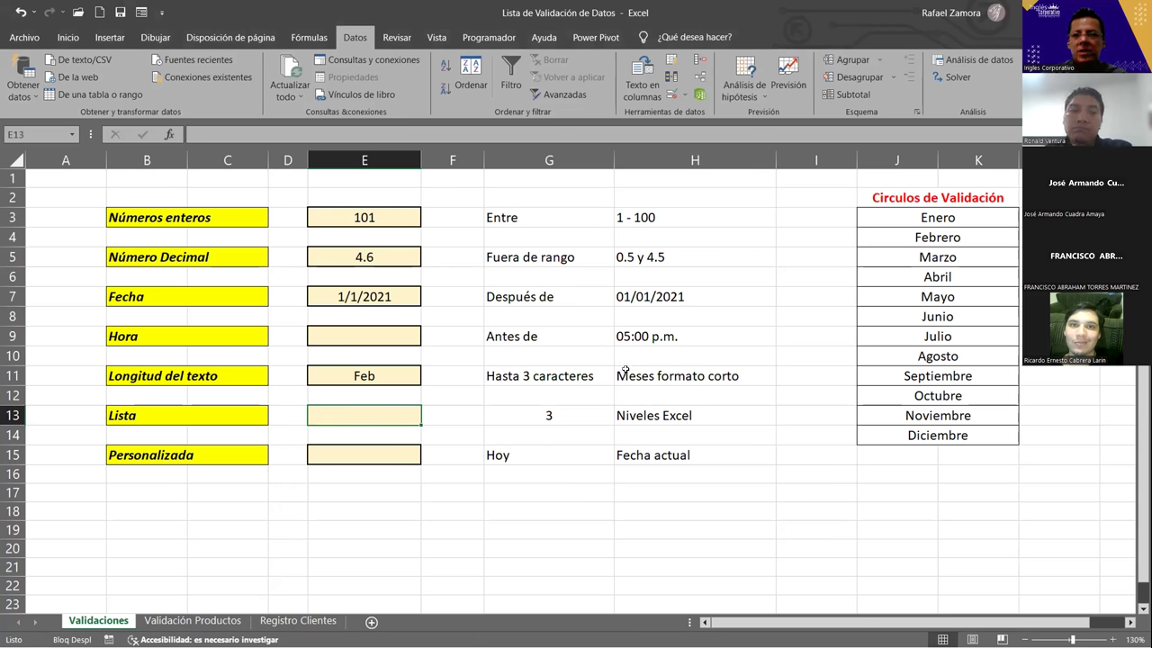
{"action": "scroll", "coordinate": [900, 531], "scroll_direction": "down", "scroll_amount": 1}
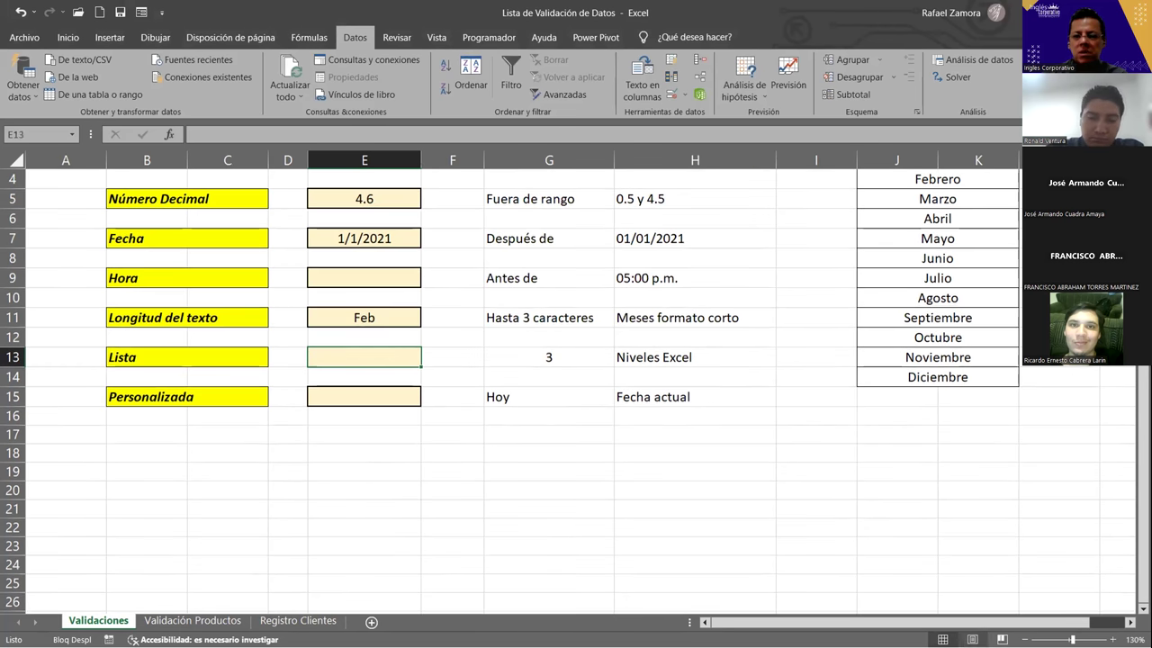
{"action": "scroll", "coordinate": [888, 503], "scroll_direction": "up", "scroll_amount": 1}
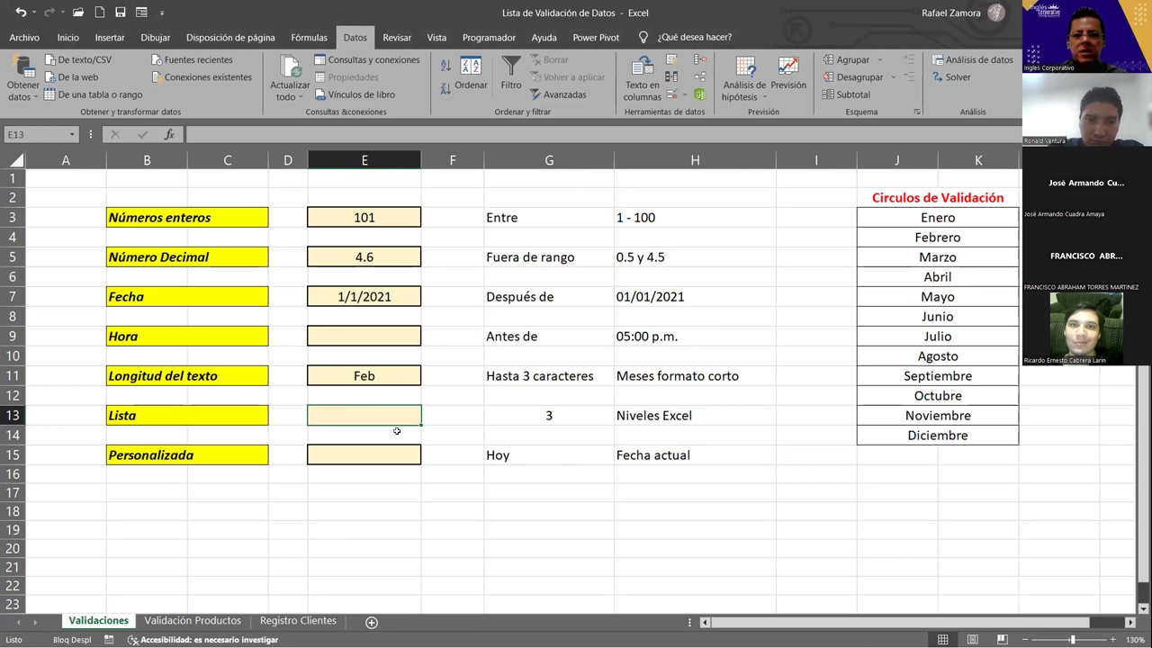
Step: Set E13's validation Permitir option to Lista
{"action": "left_click", "coordinate": [675, 97]}
{"action": "left_click", "coordinate": [543, 147]}
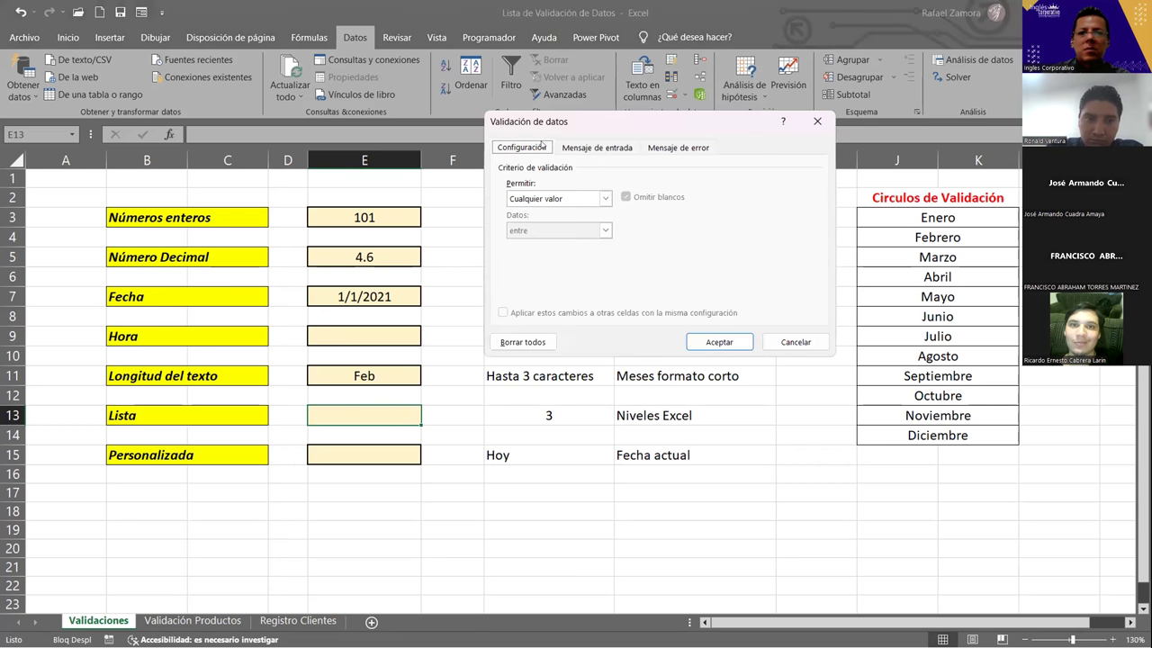
{"action": "left_click", "coordinate": [604, 198]}
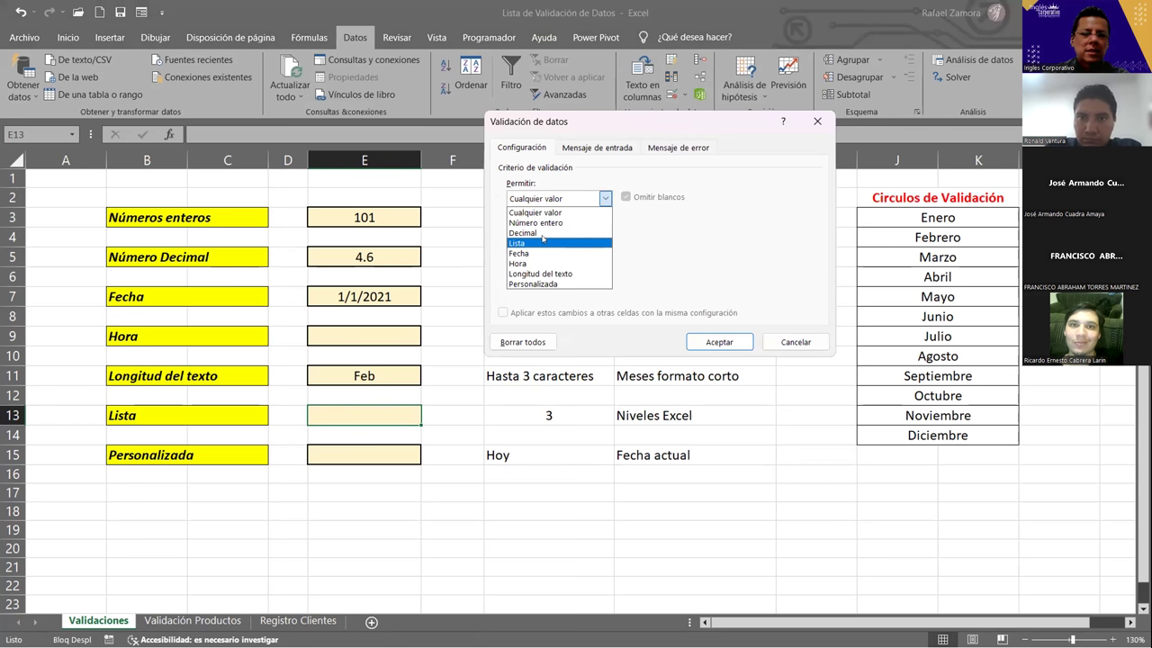
{"action": "left_click", "coordinate": [543, 243]}
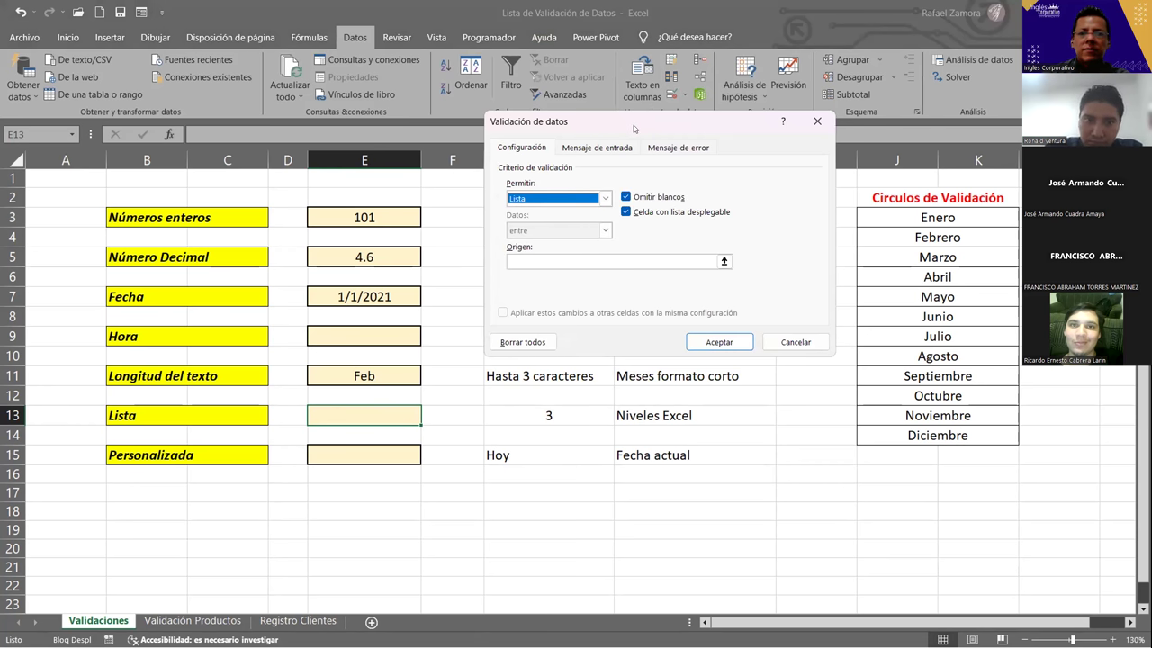
{"action": "left_click_drag", "start_coordinate": [633, 125], "coordinate": [636, 166]}
Step: Enter Origen 'Excel Básico, Excel Intermedio, Excel Avanzado' and apply the list
{"action": "left_click", "coordinate": [584, 302]}
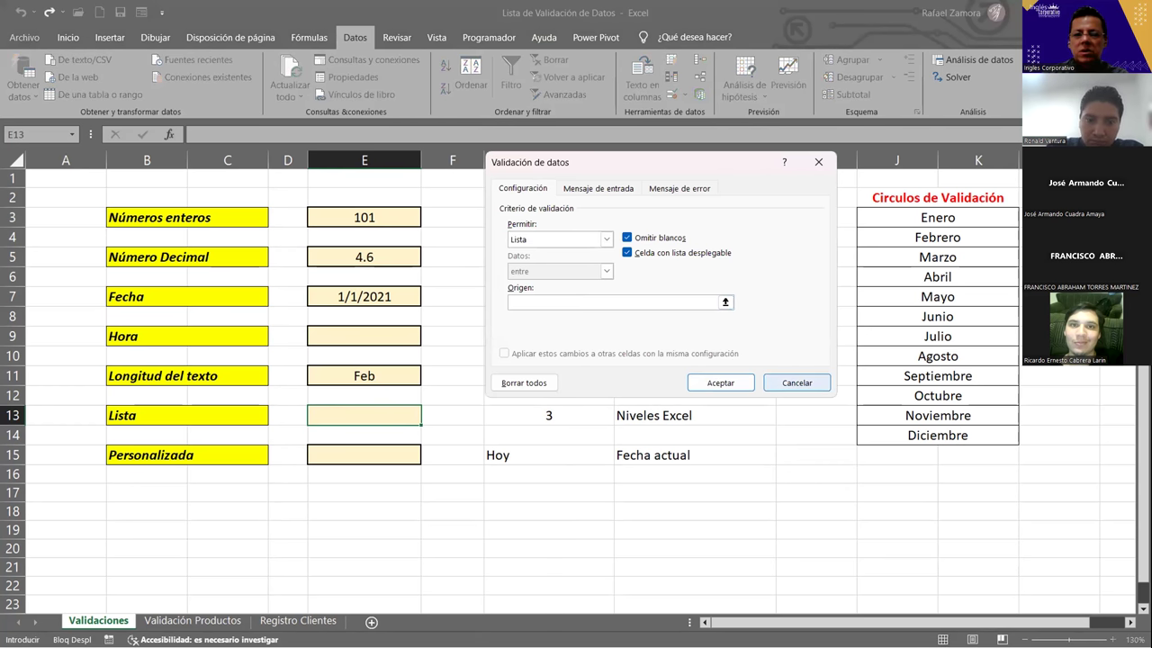
{"action": "type", "text": "Excel Bási"}
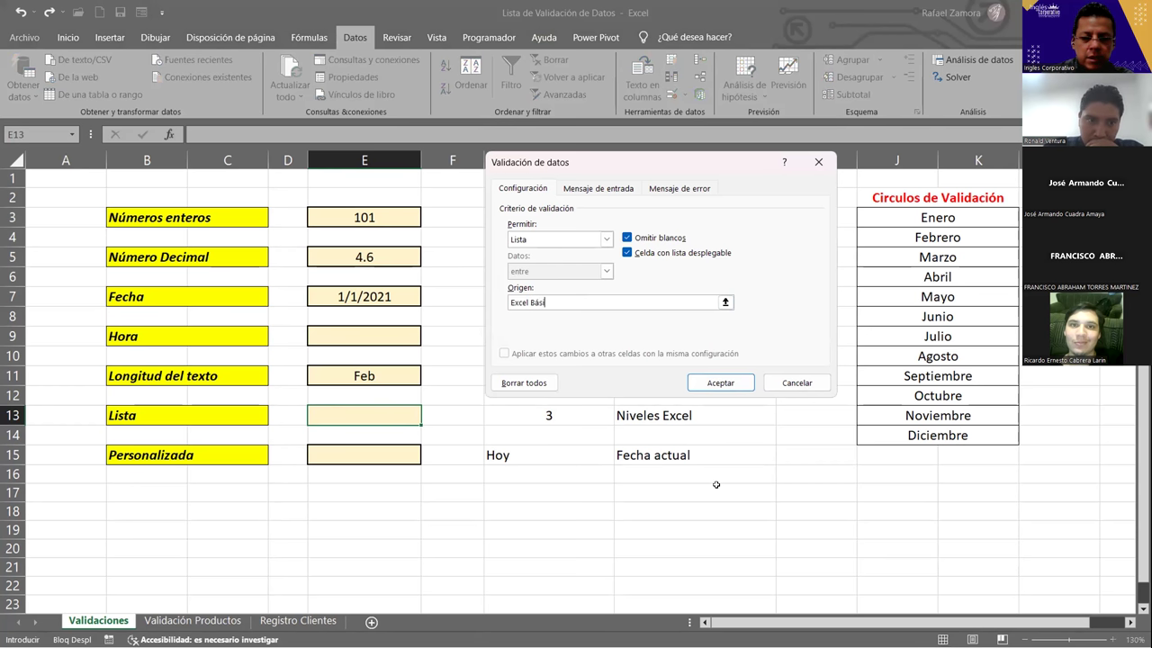
{"action": "type", "text": "co,Excel Intermedio"}
{"action": "type", "text": "Excel"}
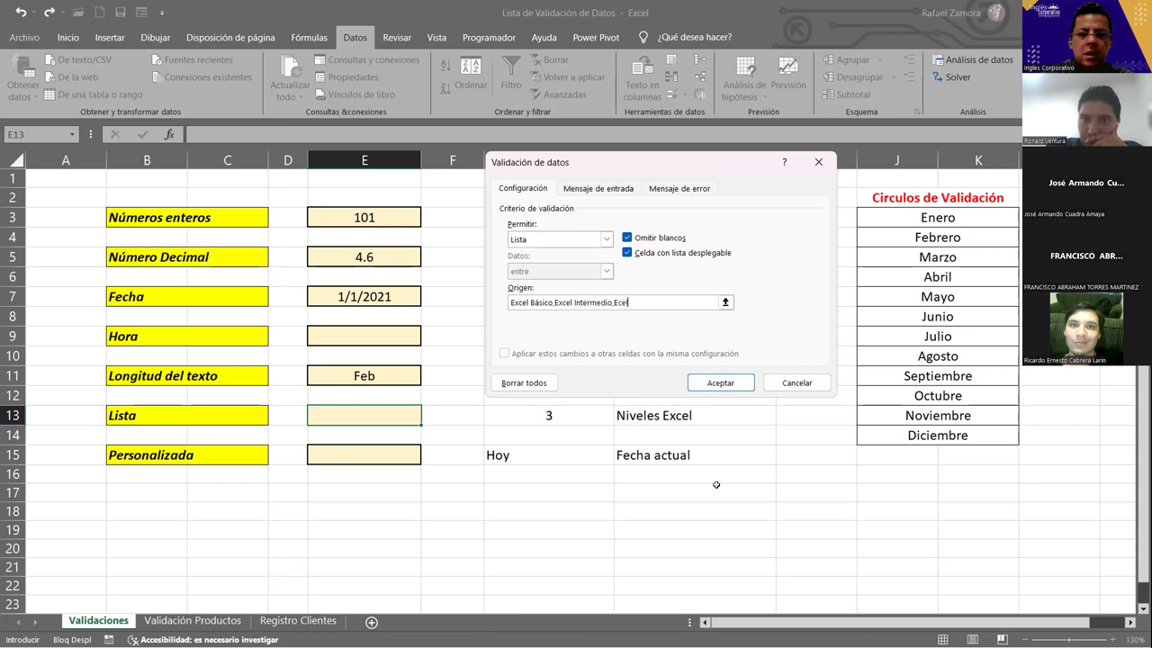
{"action": "type", "text": "l "}
{"action": "type", "text": "va"}
{"action": "key", "text": "BackSpace"}
{"action": "key", "text": "BackSpace"}
{"action": "type", "text": "Avanzadoo"}
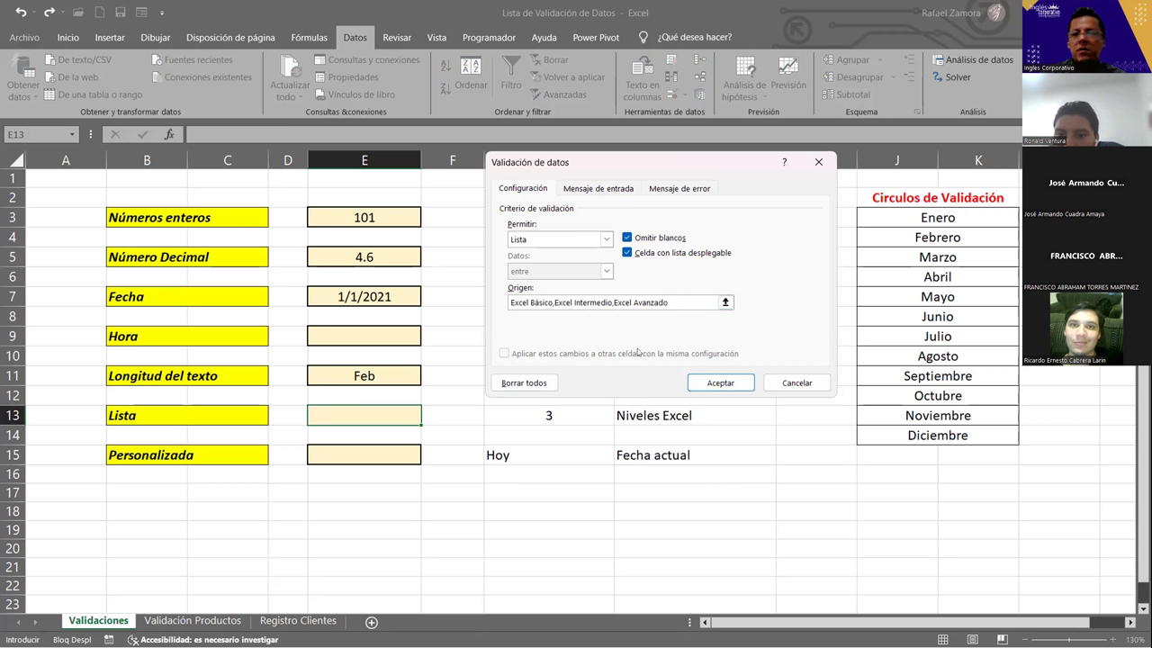
{"action": "left_click", "coordinate": [729, 381]}
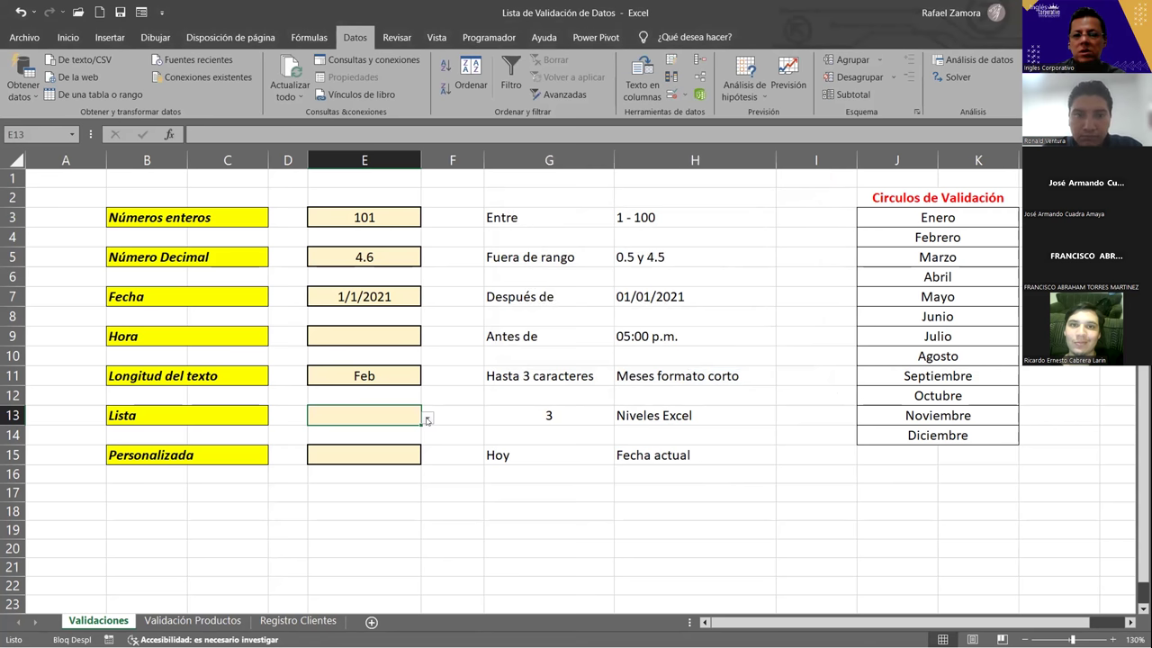
Step: Cycle E13's course-level dropdown through Excel Intermedio, Excel Básico, Excel Intermedio, then Excel Avanzado
{"action": "left_click", "coordinate": [428, 419]}
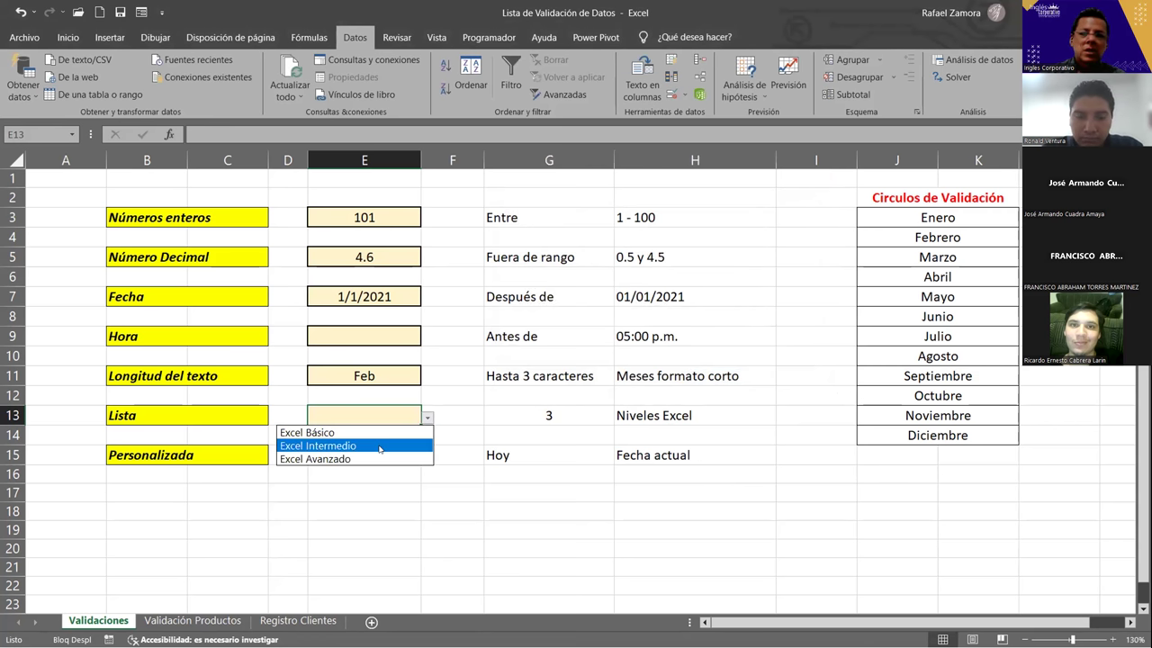
{"action": "left_click", "coordinate": [379, 447]}
{"action": "left_click", "coordinate": [428, 418]}
{"action": "left_click", "coordinate": [427, 419]}
{"action": "left_click", "coordinate": [427, 419]}
{"action": "left_click", "coordinate": [374, 433]}
{"action": "left_click", "coordinate": [428, 418]}
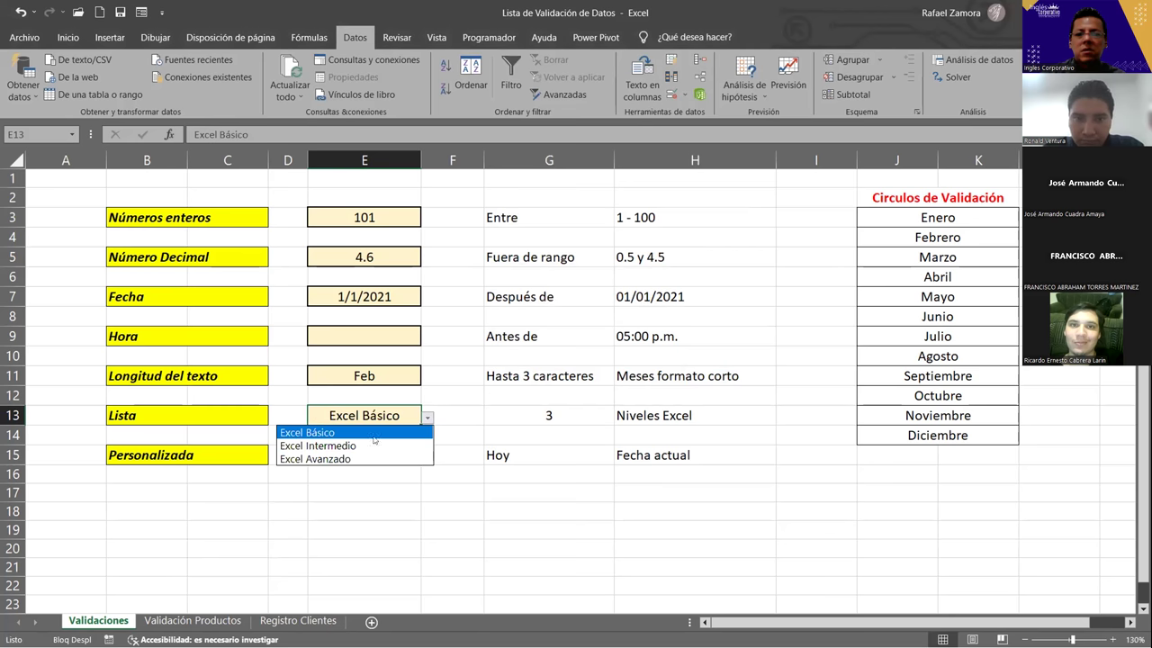
{"action": "left_click", "coordinate": [373, 446]}
{"action": "left_click", "coordinate": [427, 419]}
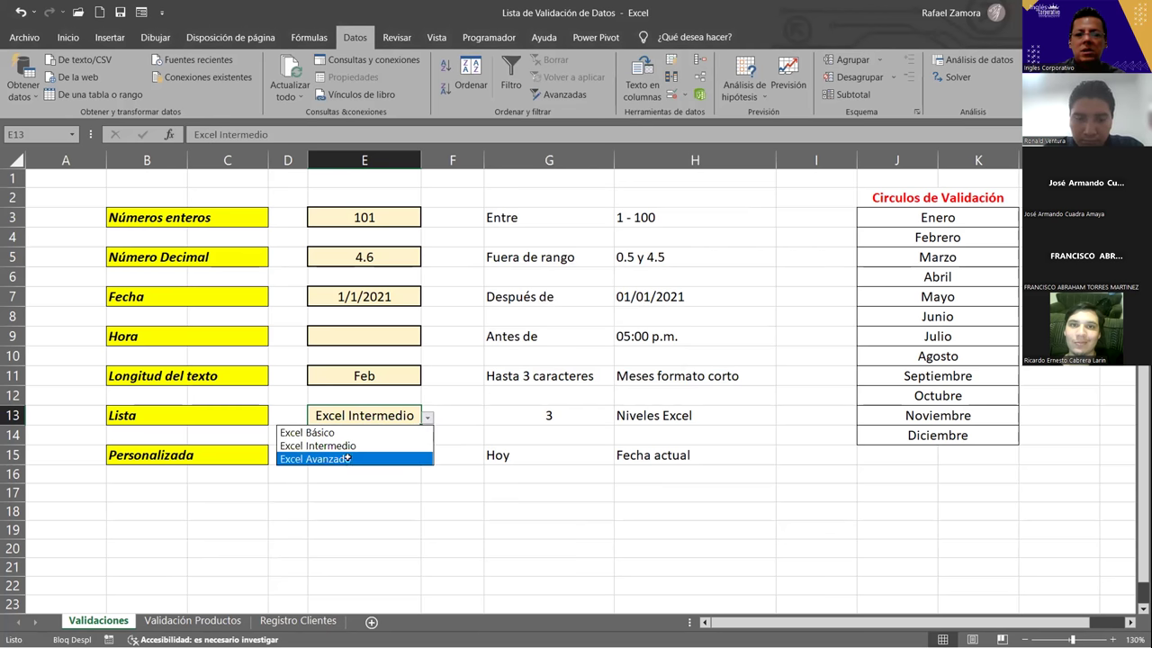
{"action": "left_click", "coordinate": [346, 458]}
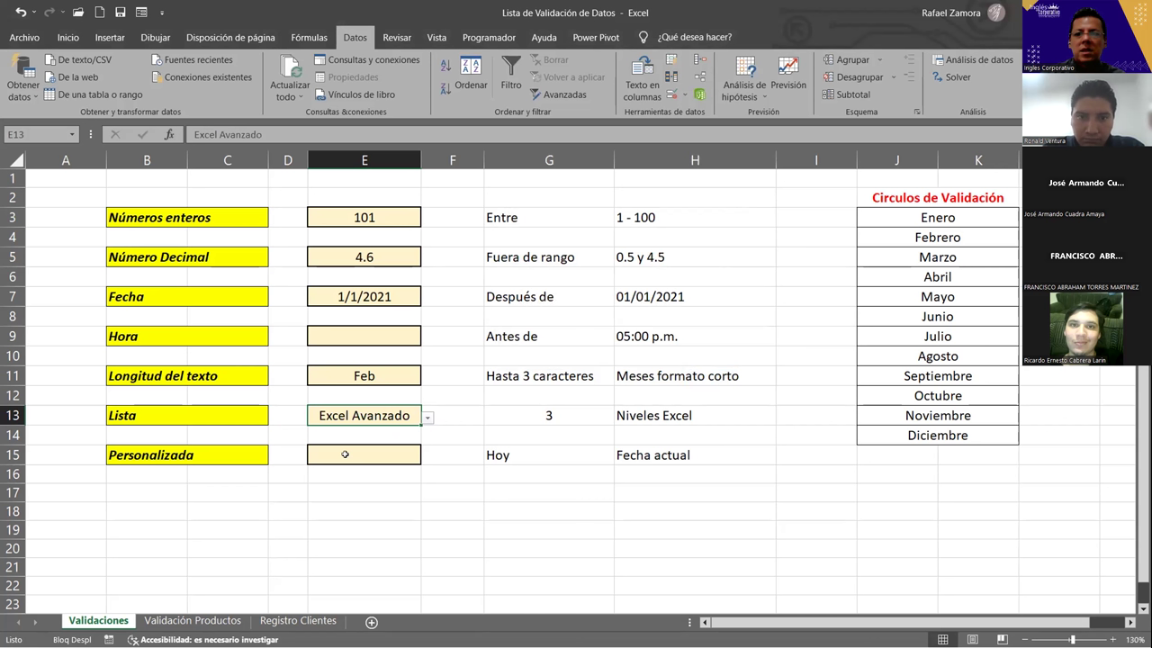
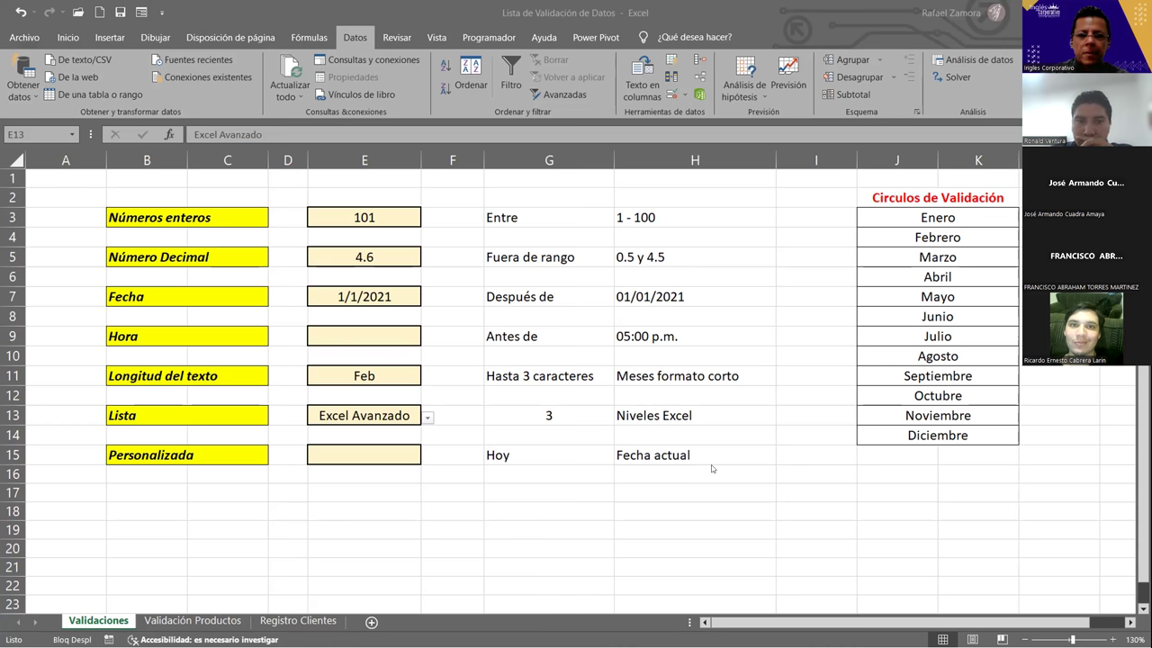
Step: Return to the Excel workbook and open the Validación Productos sheet
{"action": "key", "text": "alt+Tab"}
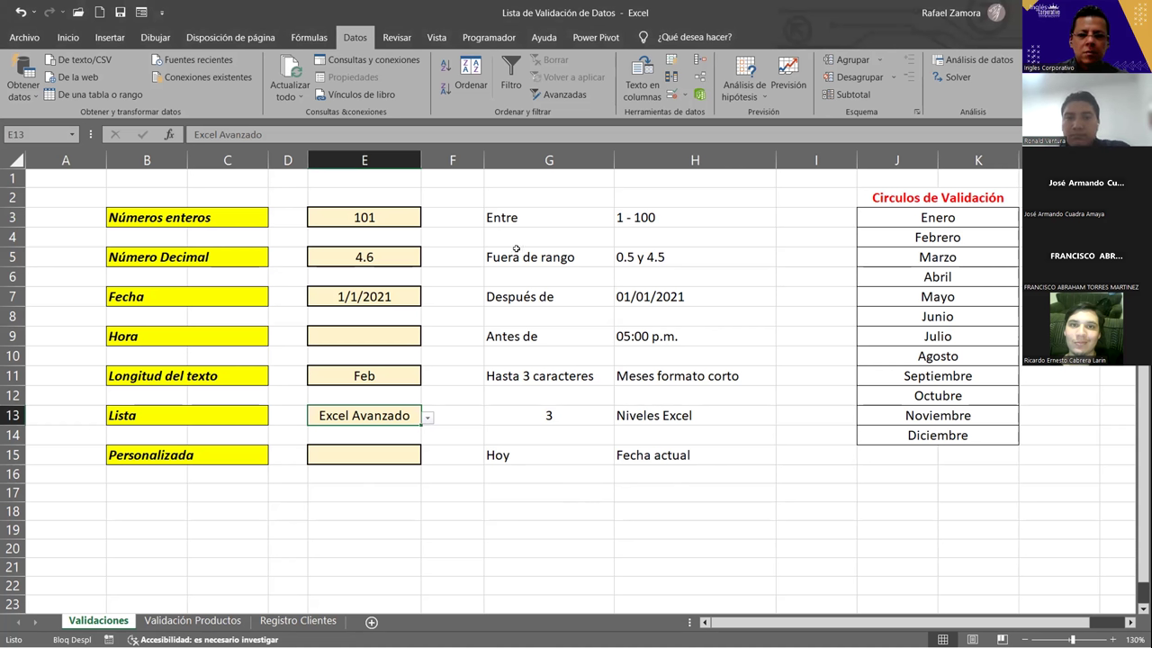
{"action": "left_click", "coordinate": [400, 486]}
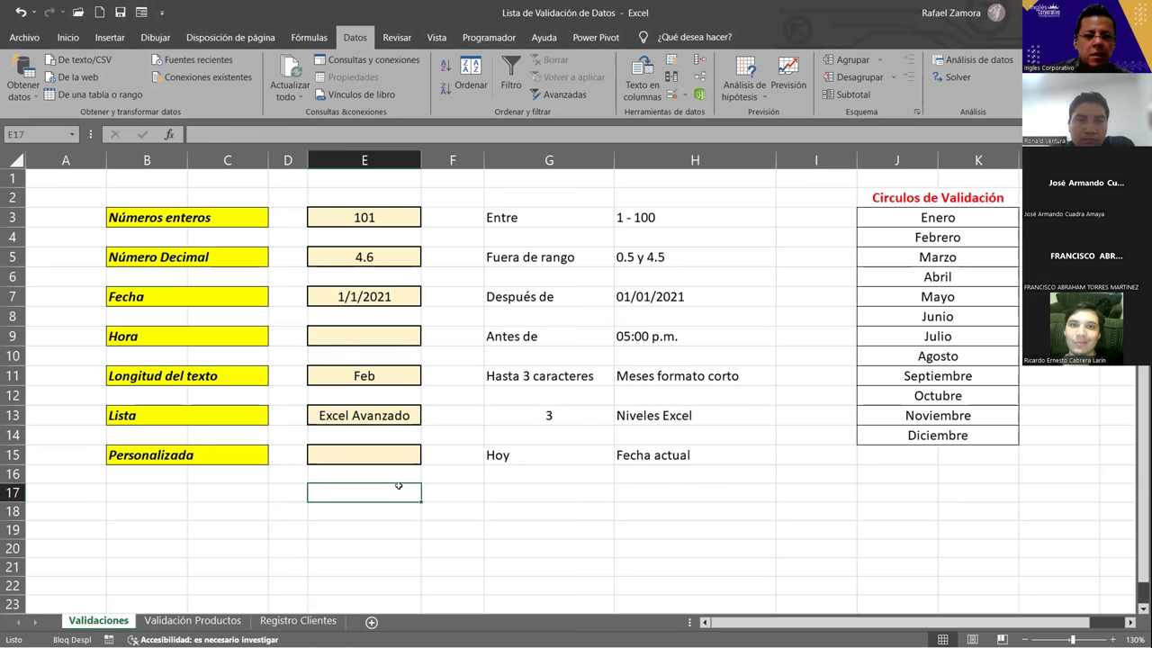
{"action": "left_click", "coordinate": [176, 623]}
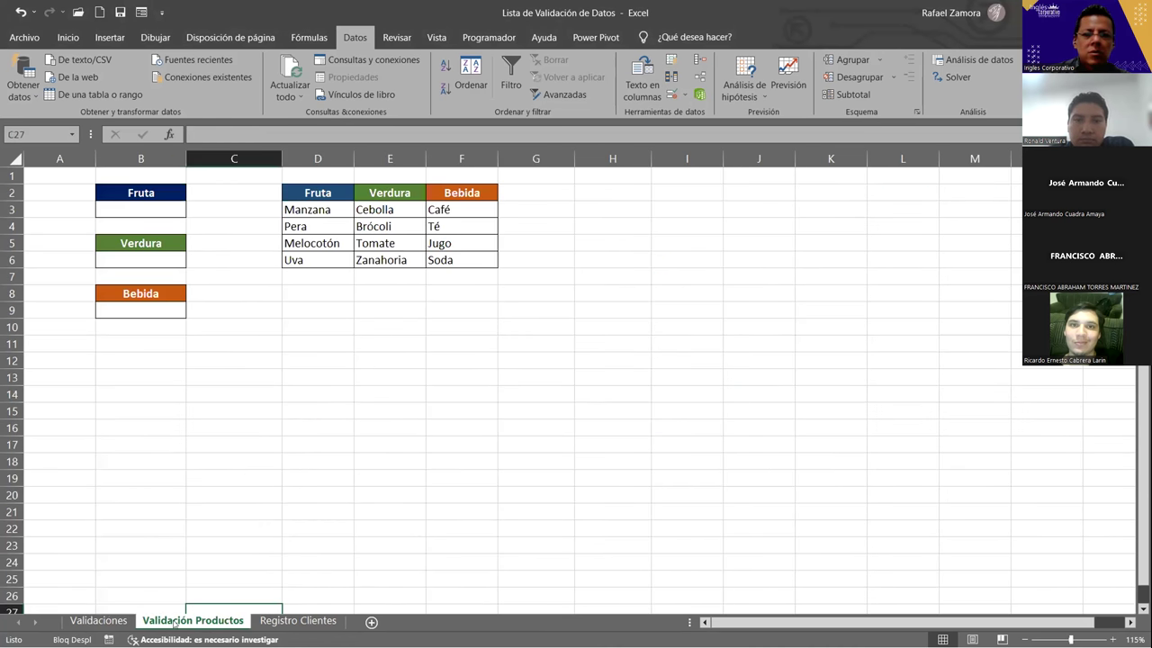
Step: Select the Fruta cell B3 and open its Validación de datos dialog
{"action": "scroll", "coordinate": [534, 431], "scroll_direction": "up", "scroll_amount": 1, "text": "ctrl"}
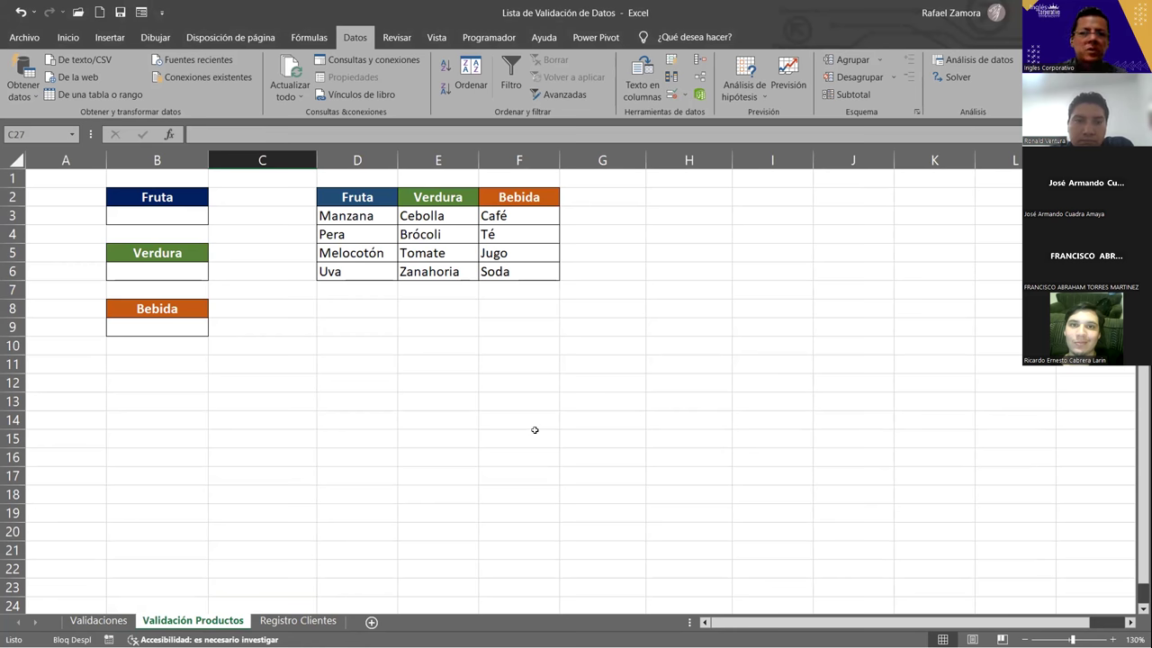
{"action": "scroll", "coordinate": [476, 373], "scroll_direction": "up", "scroll_amount": 1, "text": "ctrl"}
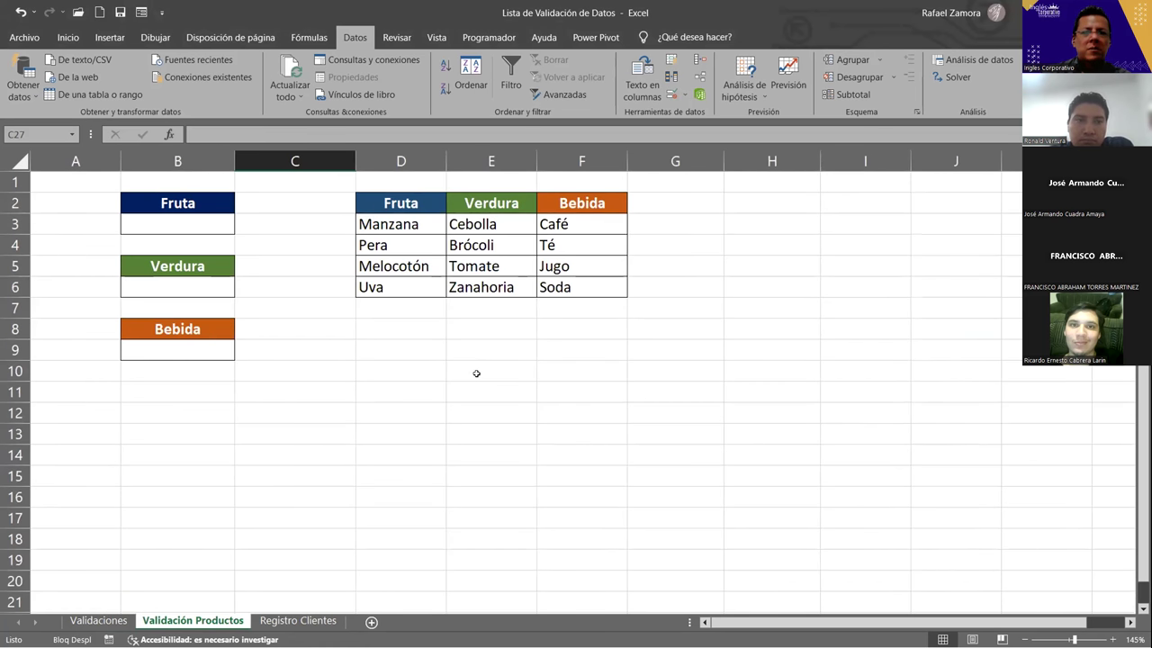
{"action": "scroll", "coordinate": [478, 378], "scroll_direction": "up", "scroll_amount": 1, "text": "ctrl"}
{"action": "scroll", "coordinate": [494, 303], "scroll_direction": "up", "scroll_amount": 1}
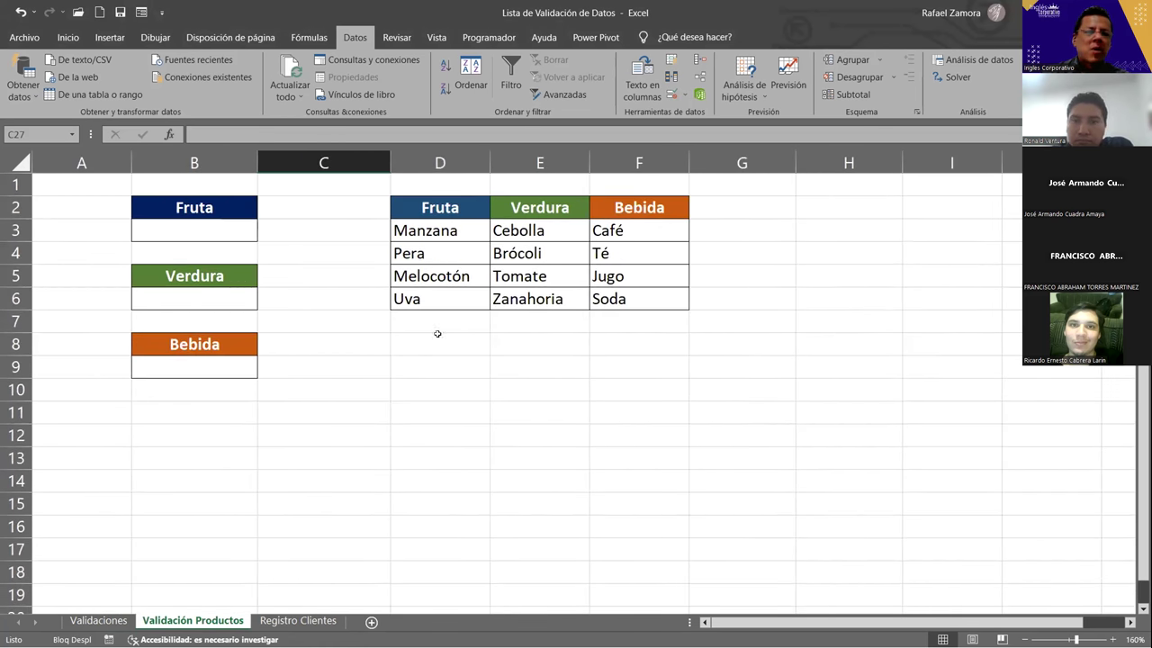
{"action": "left_click", "coordinate": [234, 226]}
{"action": "left_click", "coordinate": [219, 304]}
{"action": "left_click", "coordinate": [224, 246]}
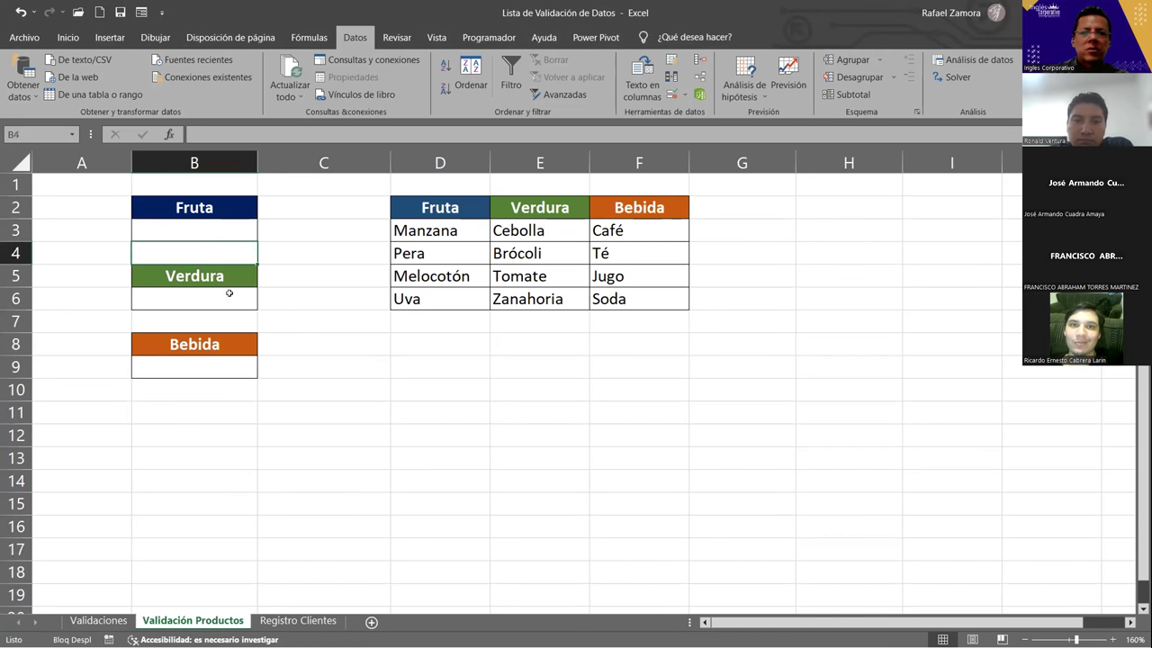
{"action": "left_click_drag", "start_coordinate": [426, 226], "coordinate": [414, 302]}
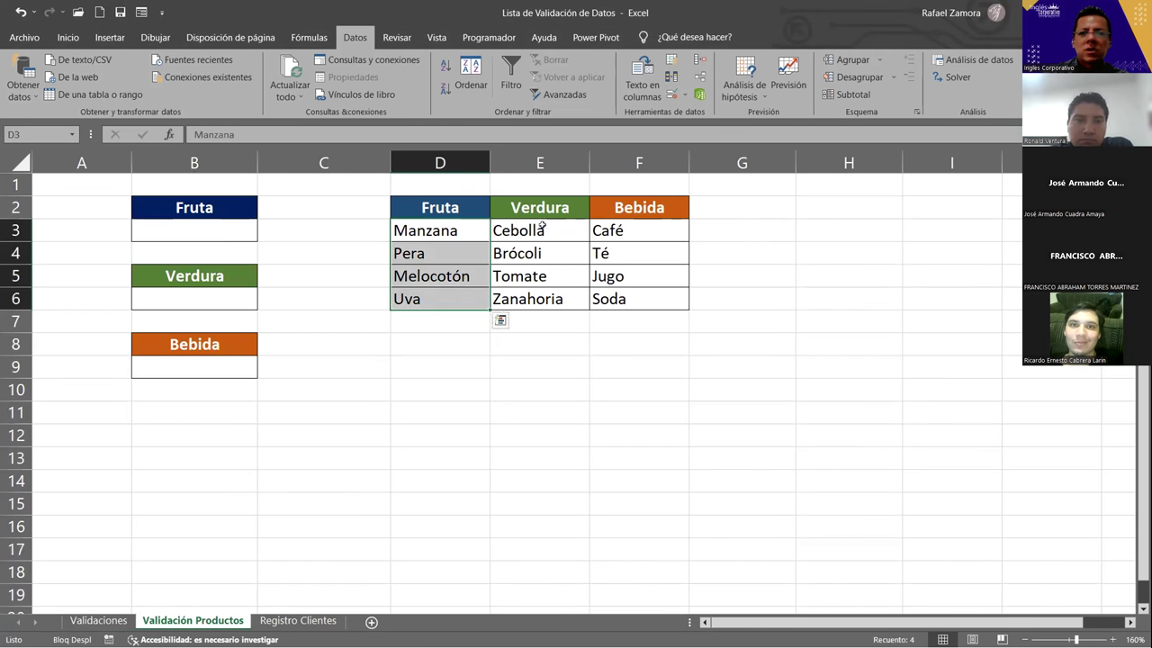
{"action": "left_click", "coordinate": [245, 225]}
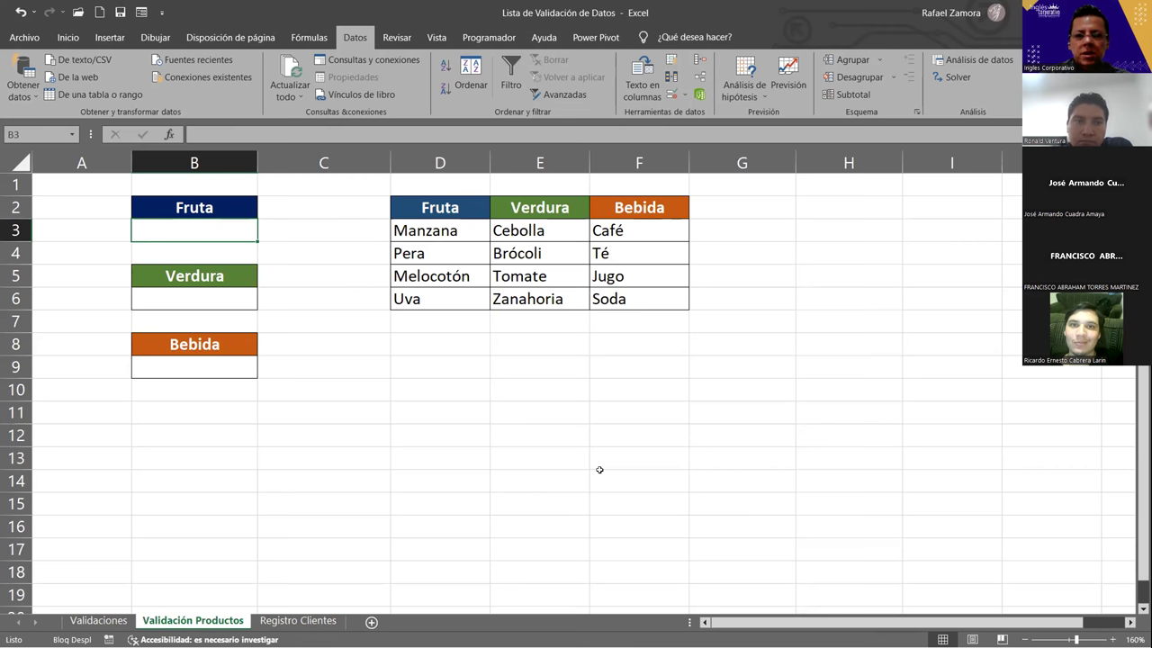
{"action": "left_click", "coordinate": [671, 93]}
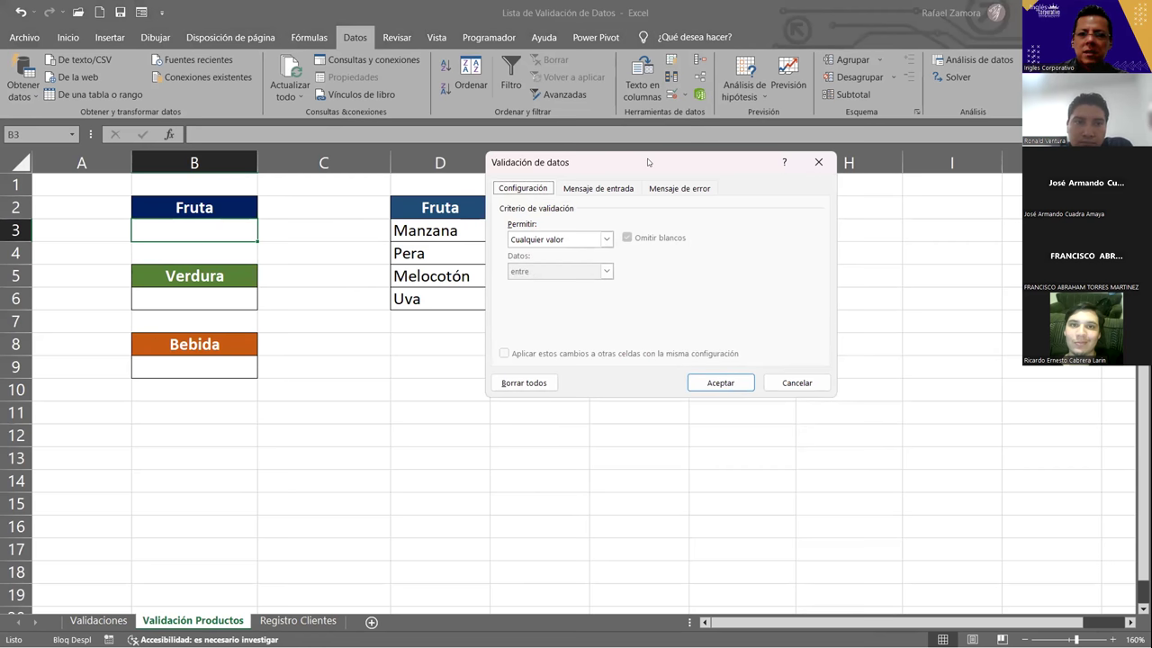
Step: Give B3 Lista validation with source Manzana,Pera,Melocotón,Uva
{"action": "left_click", "coordinate": [612, 289]}
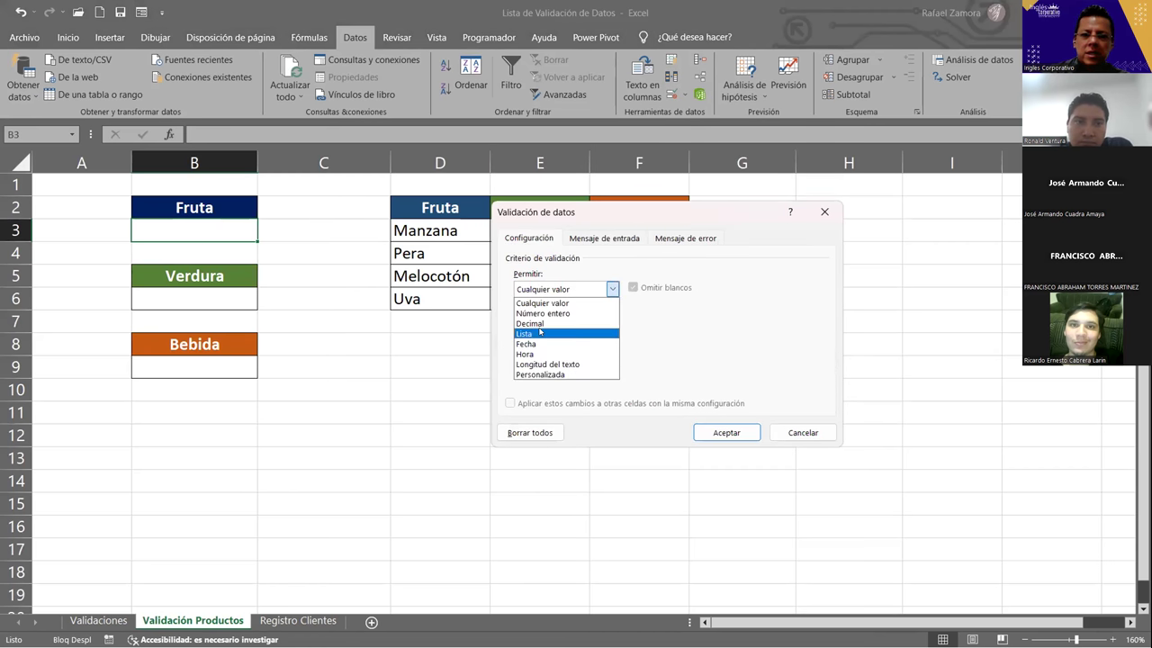
{"action": "left_click", "coordinate": [531, 333]}
{"action": "type", "text": "M"}
{"action": "type", "text": "nzann"}
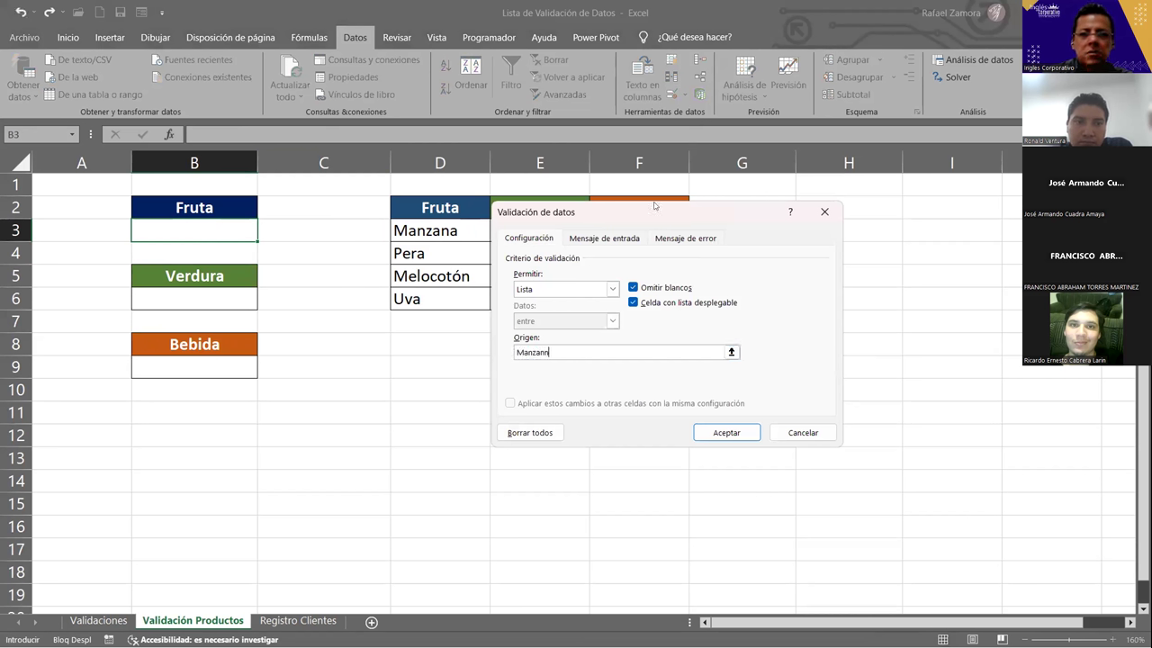
{"action": "type", "text": ",Pera,"}
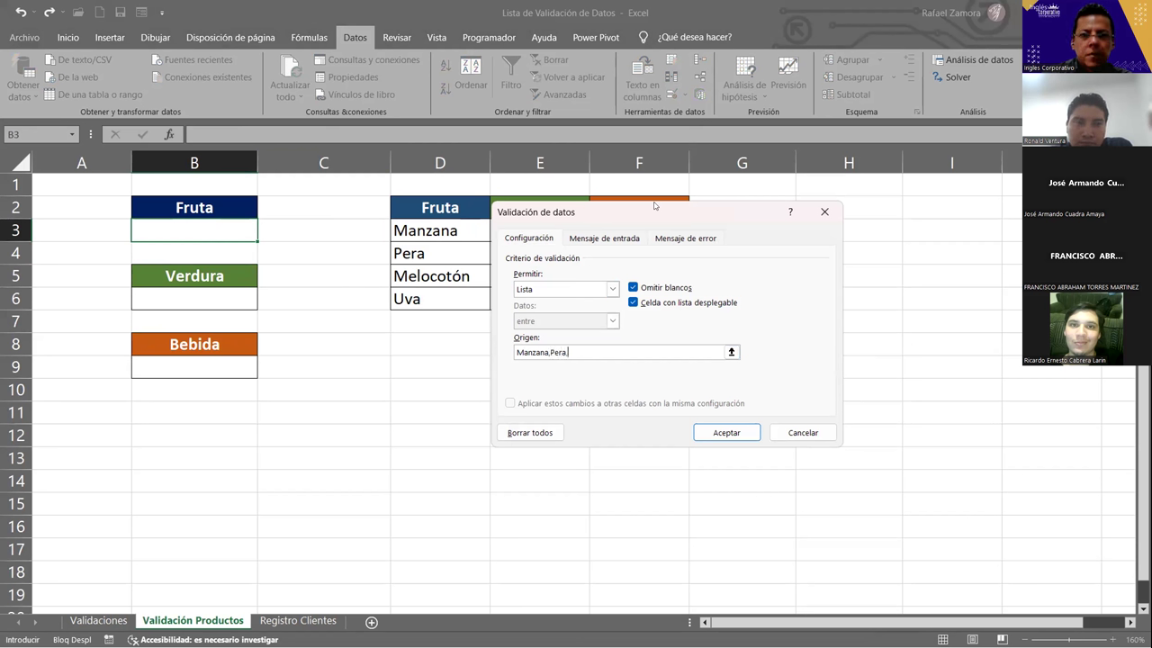
{"action": "type", "text": "Melocot"}
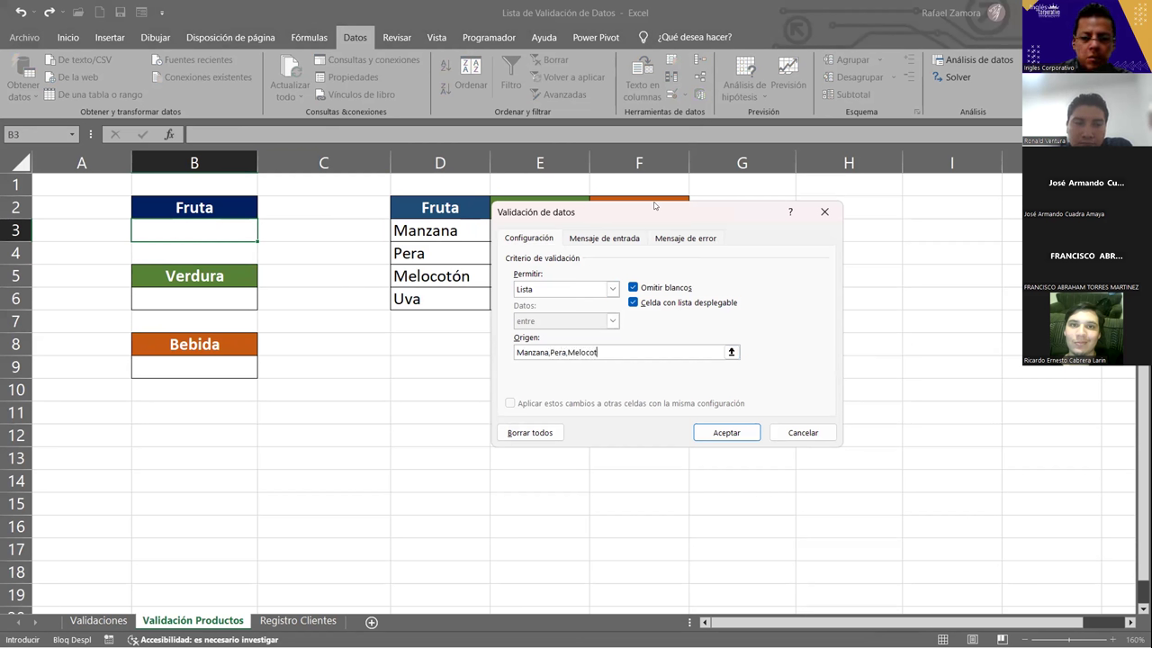
{"action": "type", "text": "ón,Uva"}
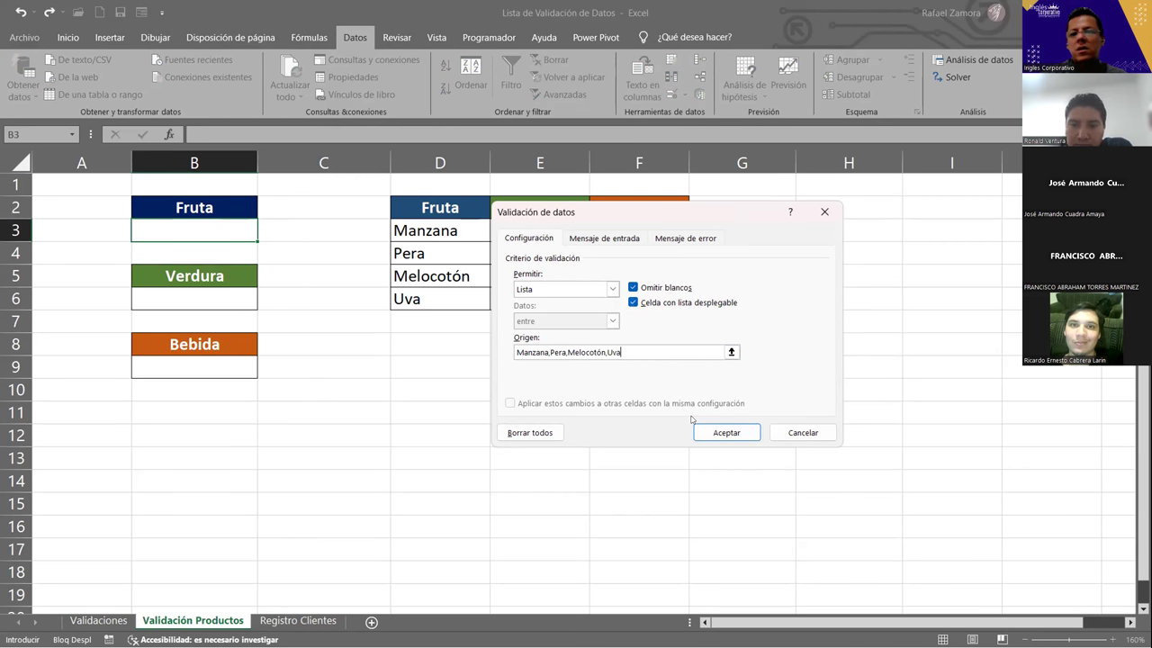
{"action": "left_click", "coordinate": [703, 428]}
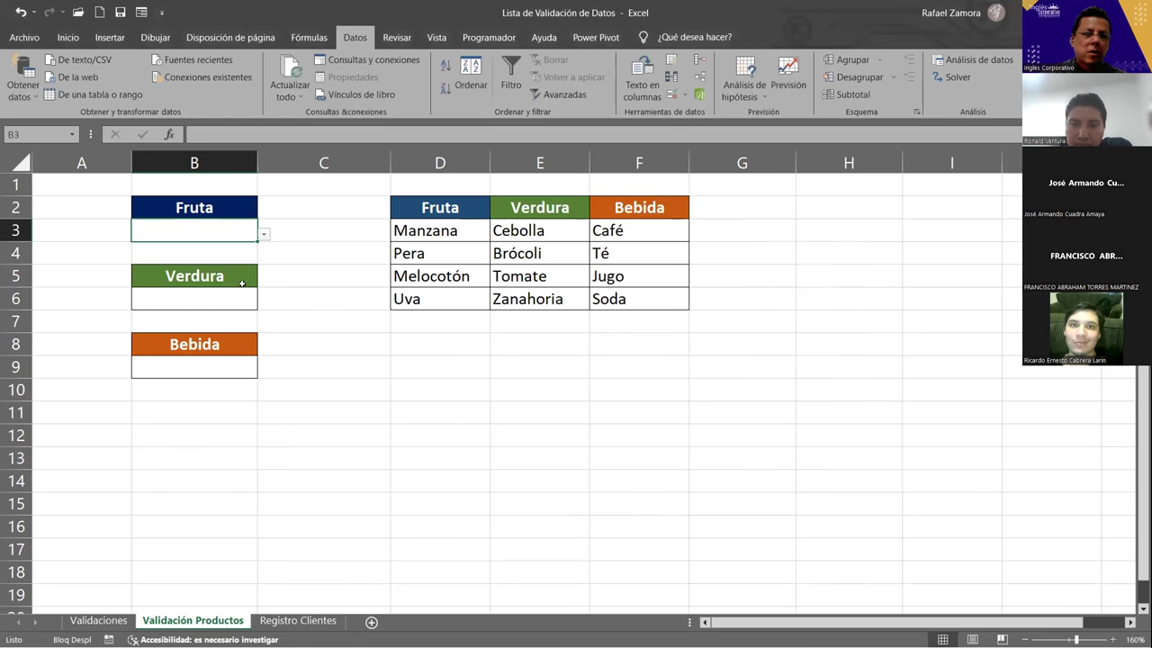
Step: Try B3's fruit dropdown, picking Uva and then settling on Manzana
{"action": "left_click", "coordinate": [264, 234]}
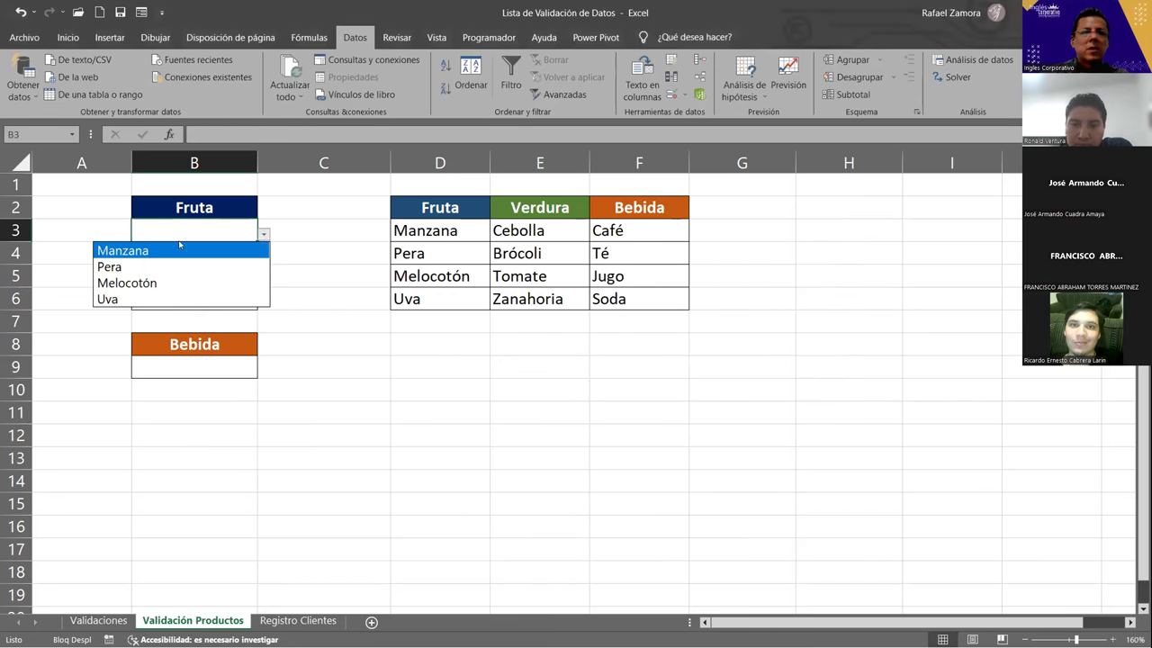
{"action": "left_click", "coordinate": [139, 301]}
{"action": "left_click_drag", "start_coordinate": [472, 225], "coordinate": [474, 315]}
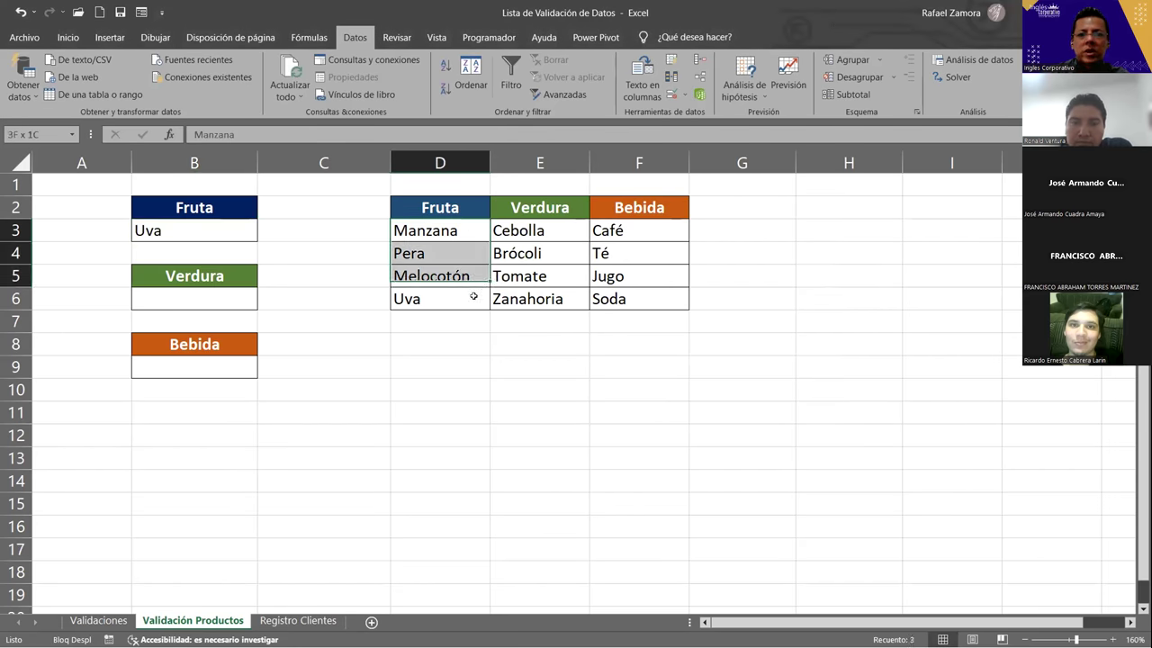
{"action": "left_click", "coordinate": [235, 227]}
{"action": "left_click", "coordinate": [263, 234]}
{"action": "left_click", "coordinate": [203, 252]}
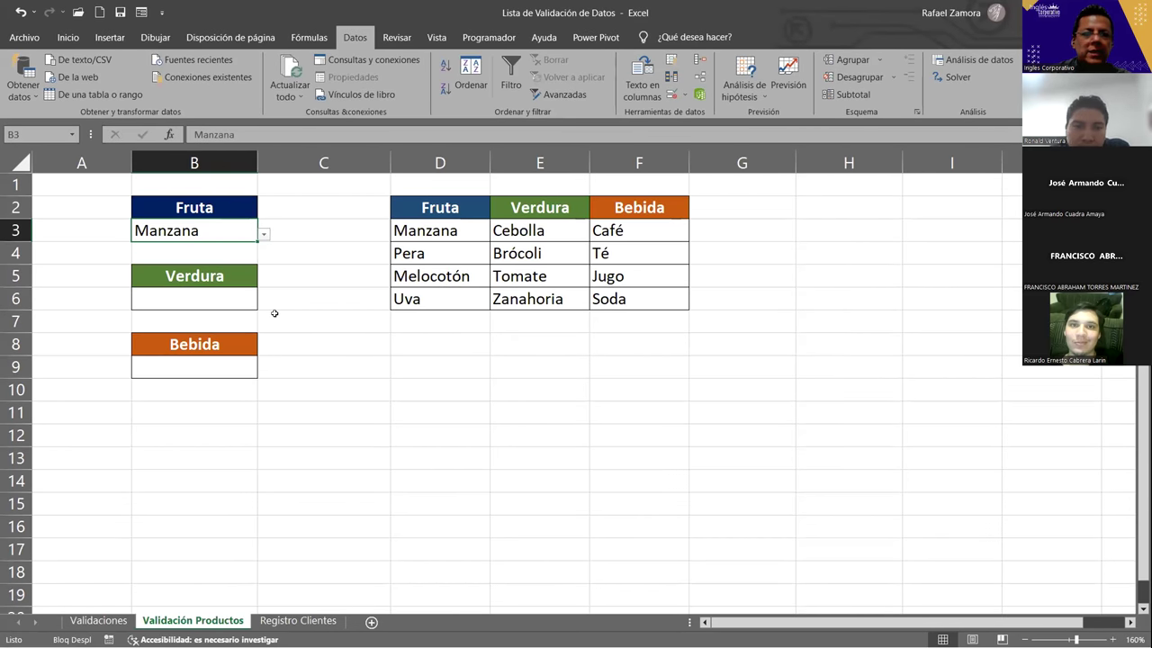
{"action": "left_click", "coordinate": [221, 300]}
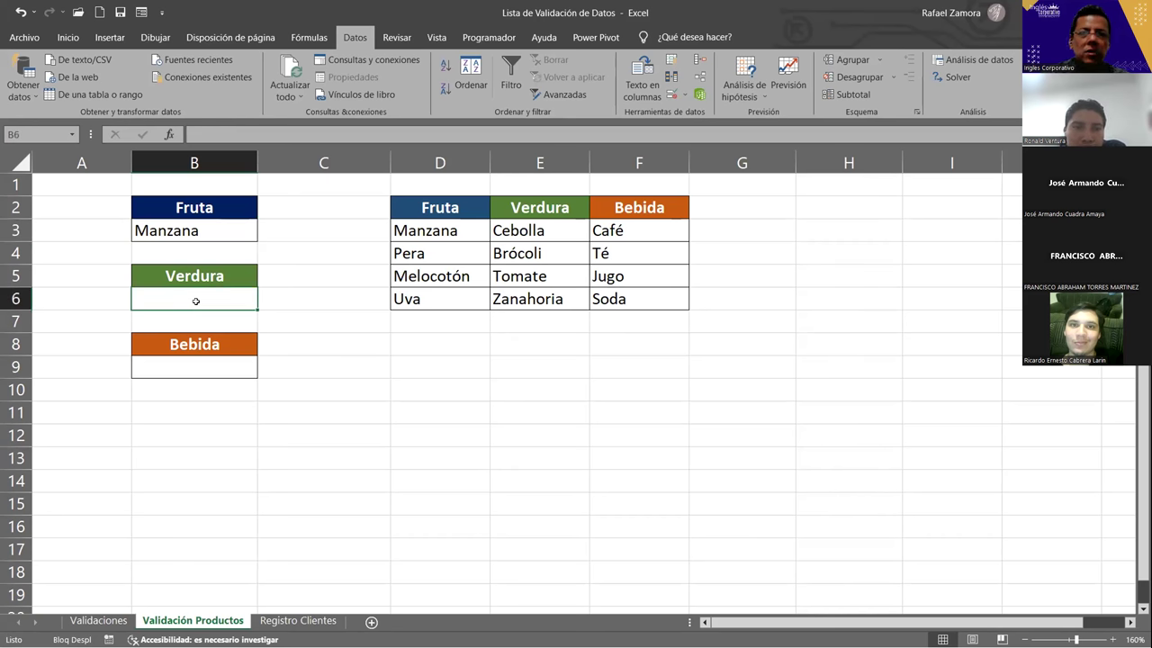
Step: Give Verdura cell B6 Lista validation sourced from the vegetables in E3:E6
{"action": "left_click", "coordinate": [671, 97]}
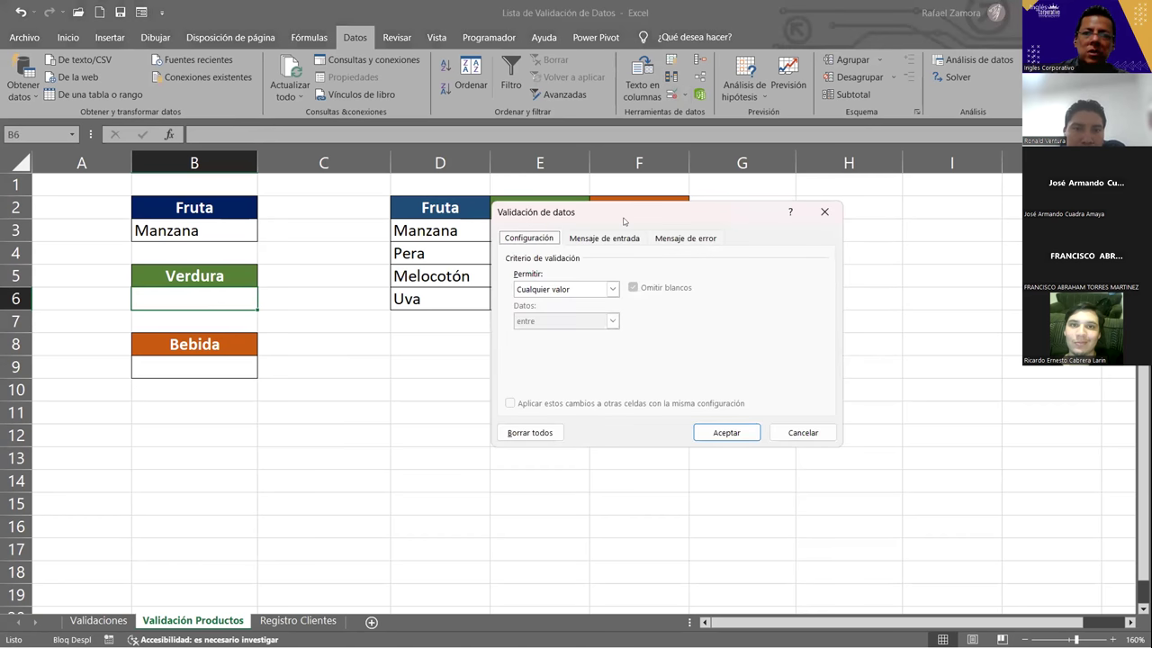
{"action": "left_click_drag", "start_coordinate": [623, 221], "coordinate": [721, 216]}
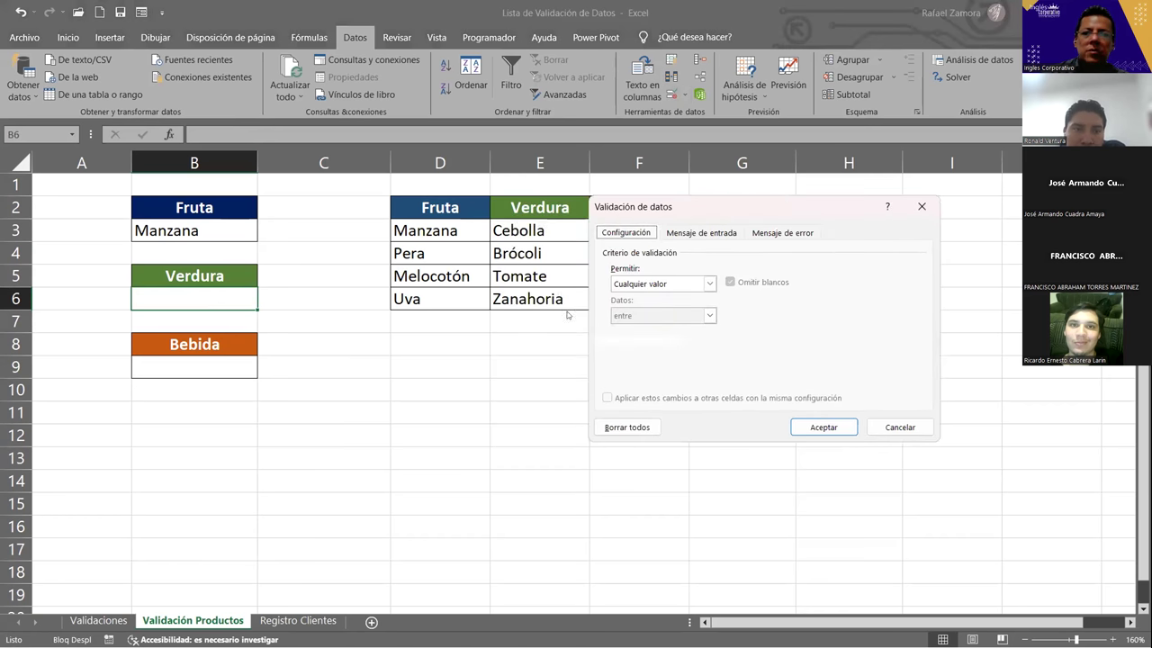
{"action": "left_click", "coordinate": [666, 284]}
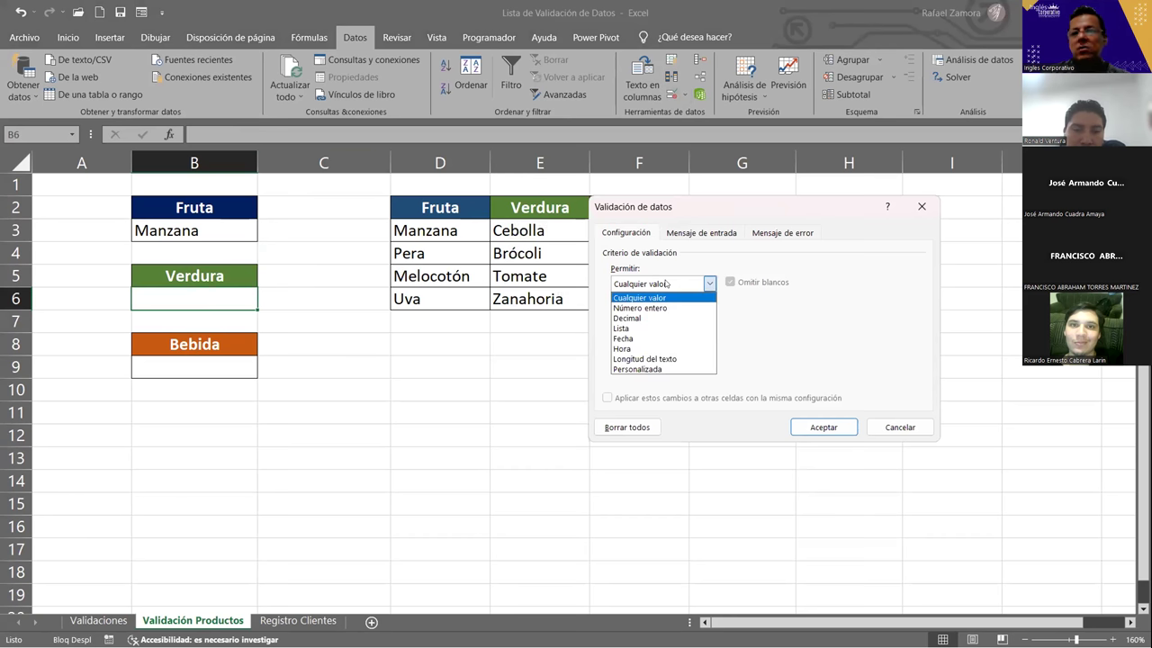
{"action": "left_click", "coordinate": [635, 331]}
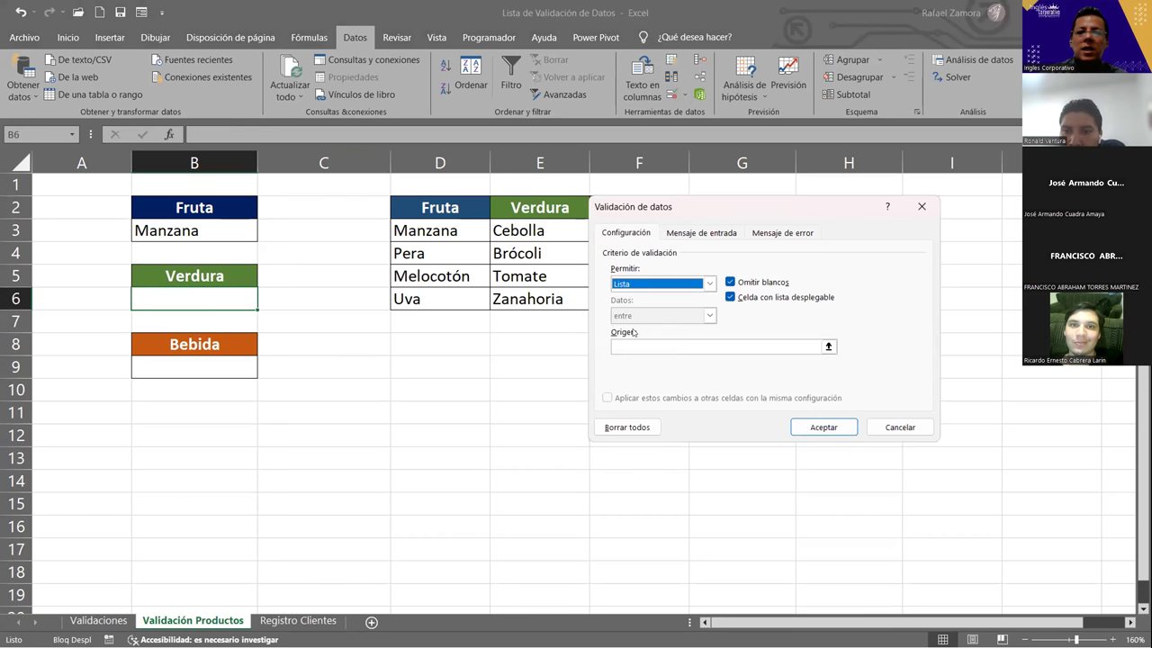
{"action": "left_click", "coordinate": [630, 346]}
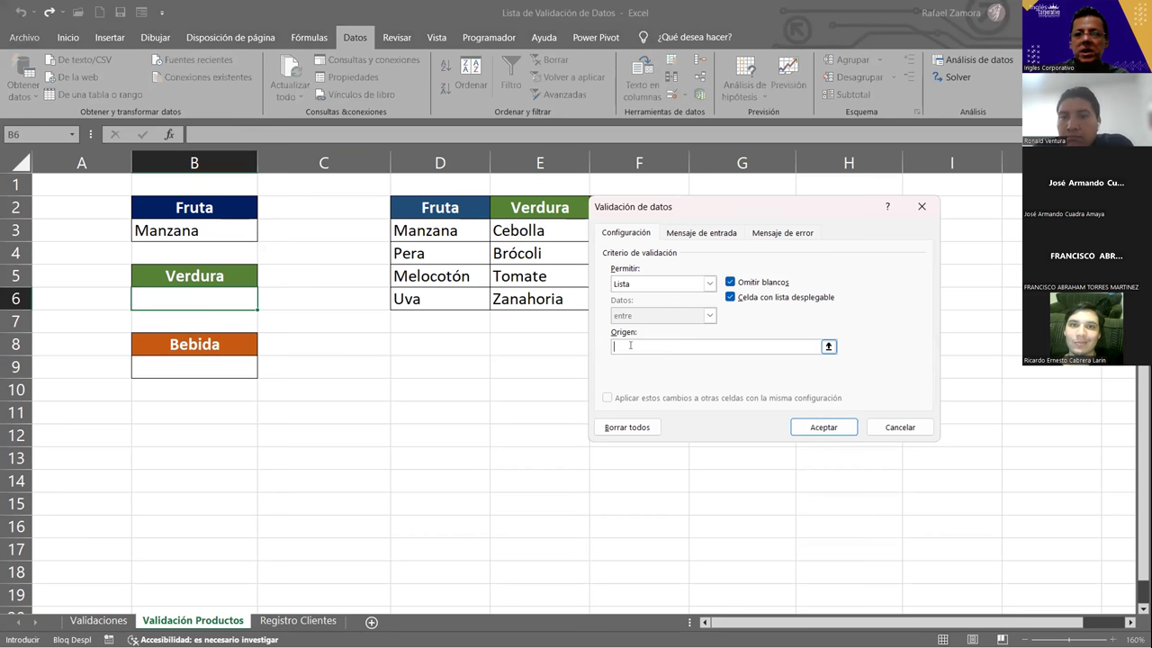
{"action": "left_click", "coordinate": [533, 229]}
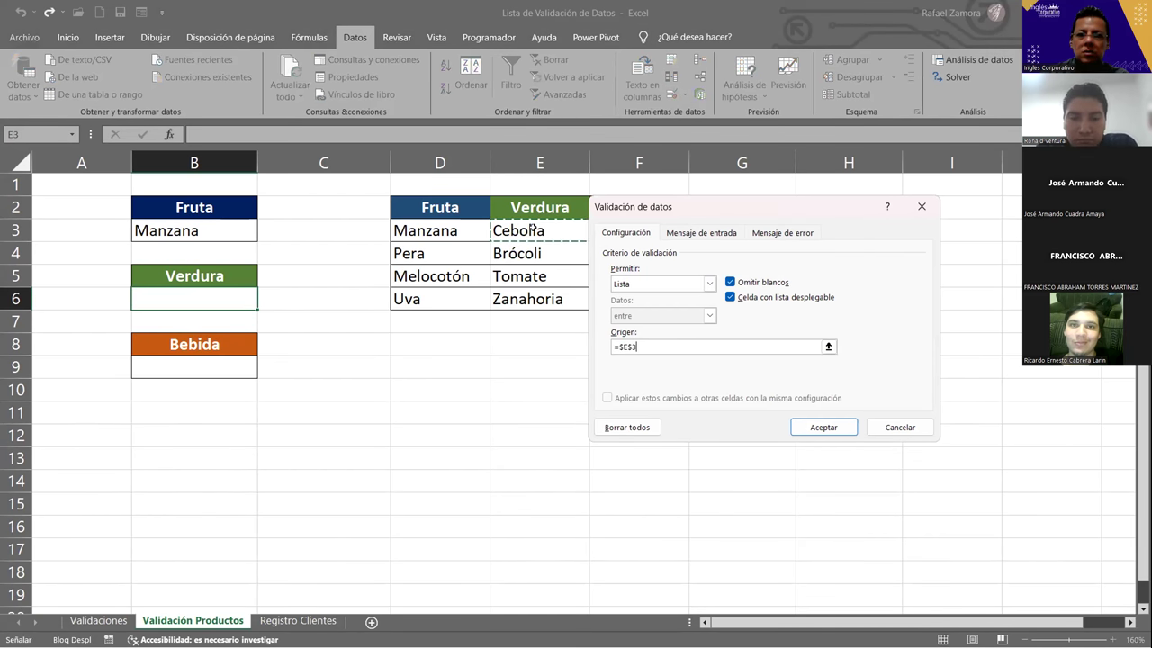
{"action": "left_click", "coordinate": [531, 298], "text": "shift"}
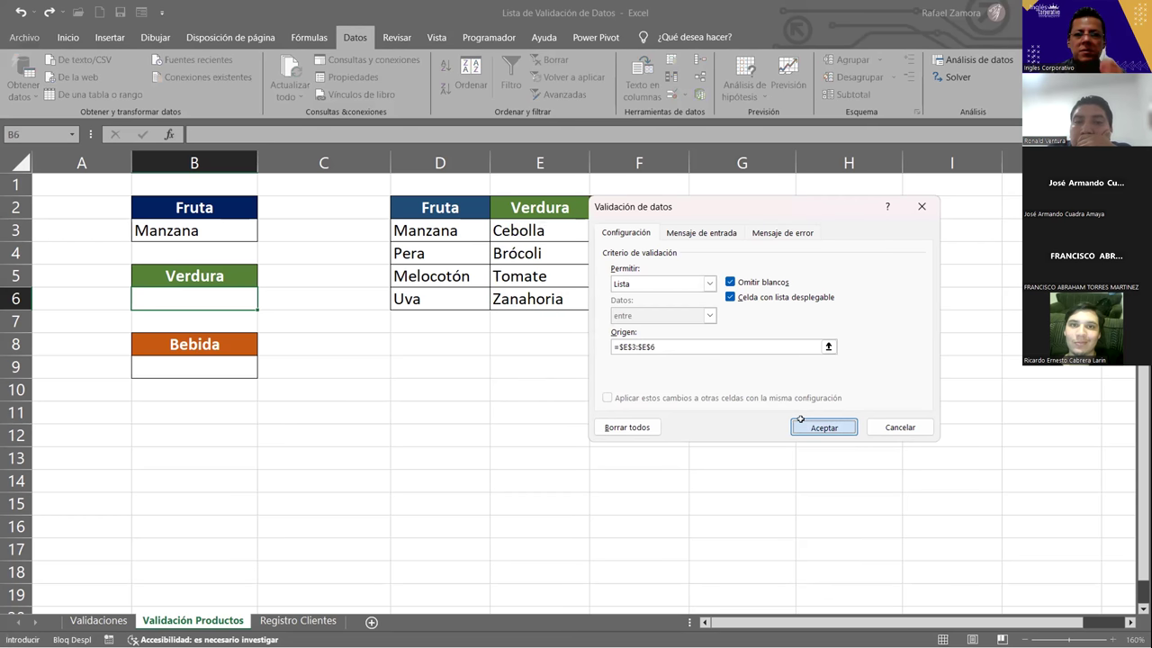
{"action": "left_click", "coordinate": [799, 421]}
Step: Choose Tomate and then Cebolla from B6's vegetable dropdown
{"action": "left_click", "coordinate": [264, 302]}
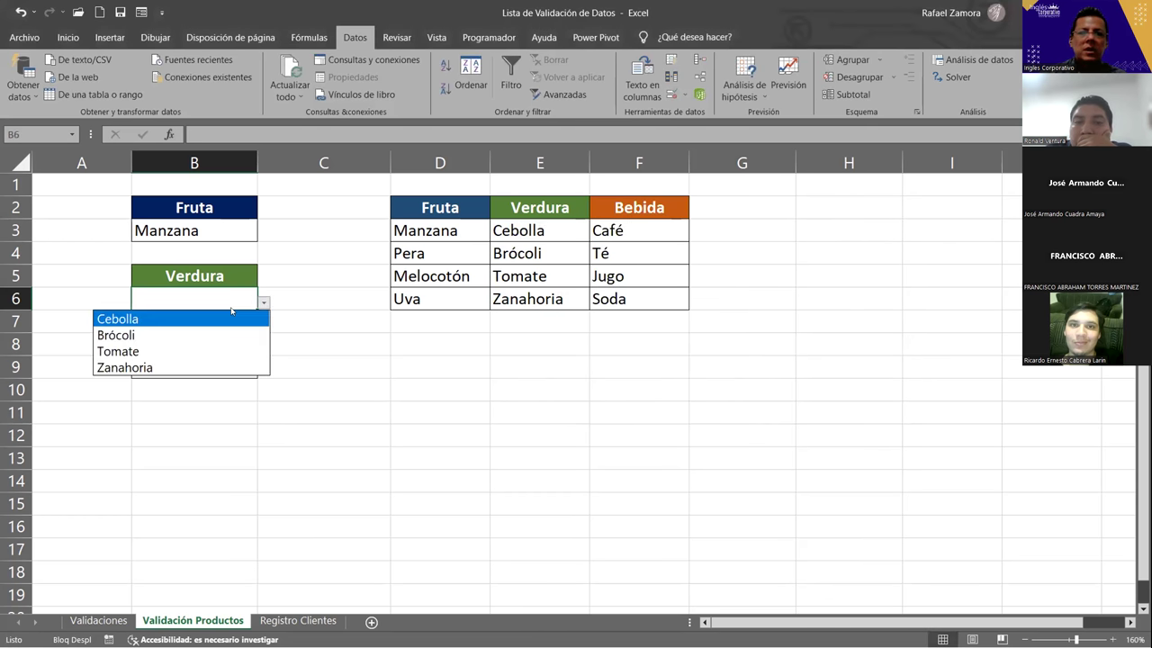
{"action": "left_click", "coordinate": [195, 351]}
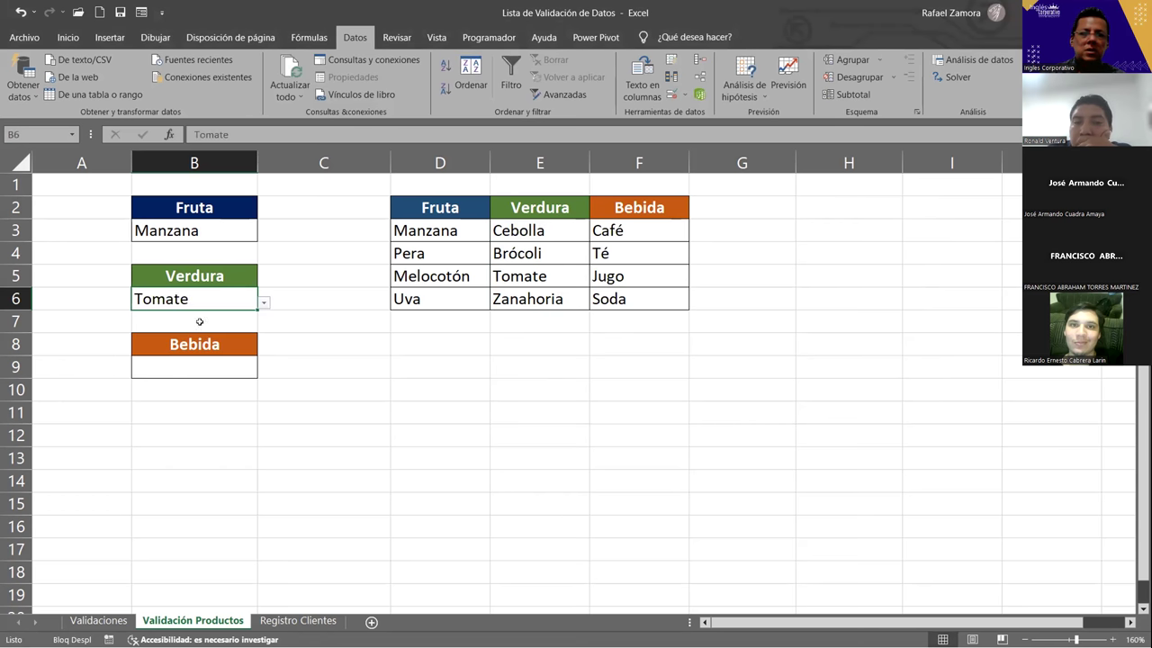
{"action": "left_click", "coordinate": [264, 302]}
{"action": "key", "text": "Up"}
{"action": "key", "text": "Up"}
{"action": "key", "text": "Return"}
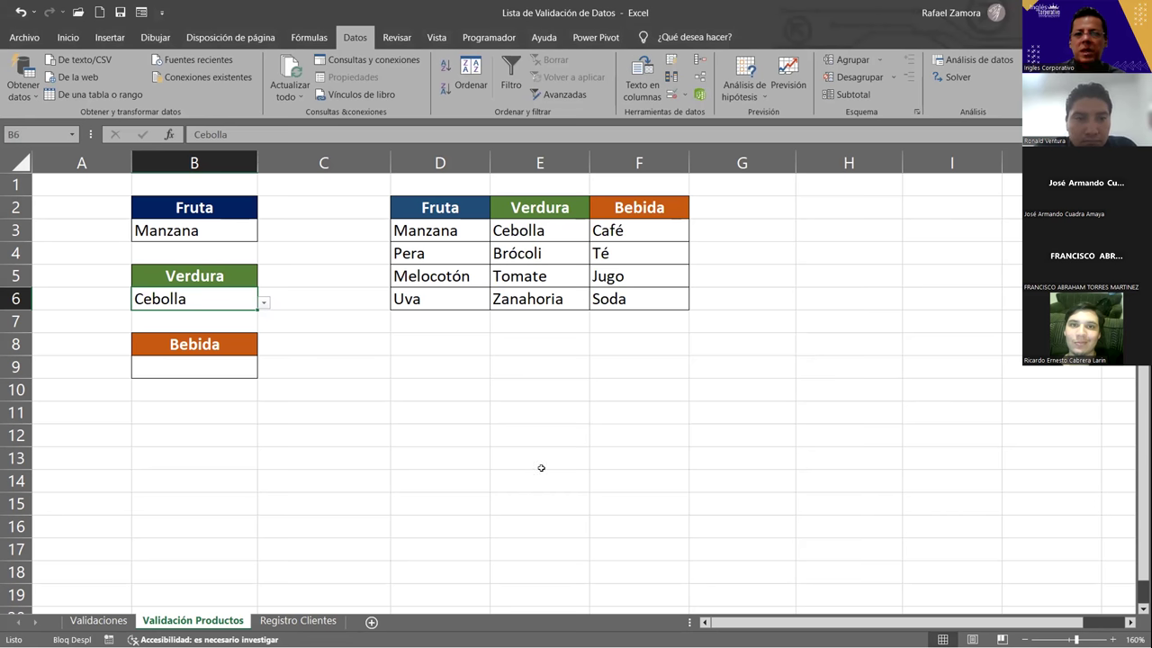
{"action": "left_click", "coordinate": [644, 230]}
{"action": "left_click_drag", "start_coordinate": [644, 231], "coordinate": [644, 244]}
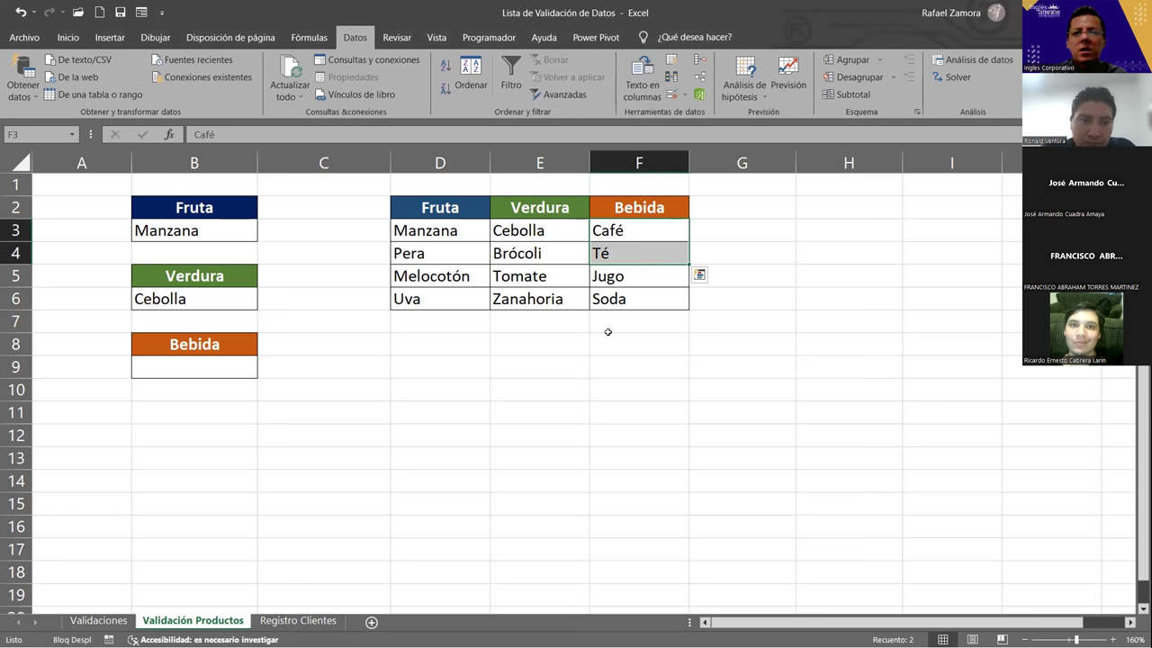
Step: Select the drinks F3:F6 and name the range bebida in the Name Box
{"action": "left_click", "coordinate": [665, 350]}
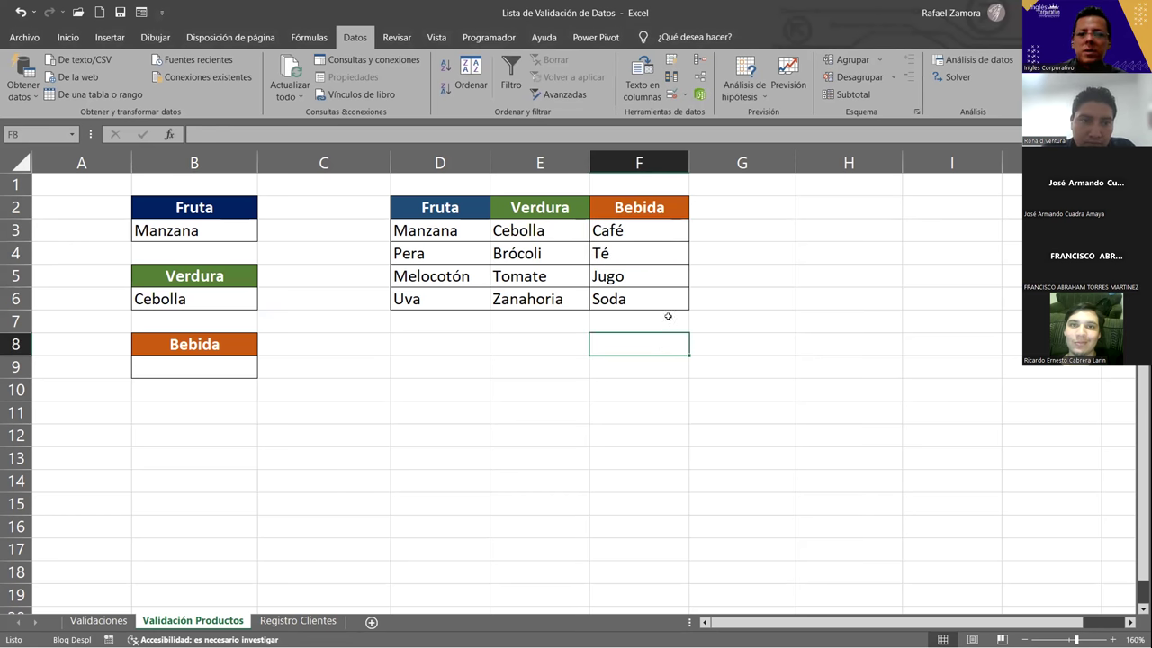
{"action": "key", "text": "Up"}
{"action": "left_click_drag", "start_coordinate": [668, 228], "coordinate": [658, 297]}
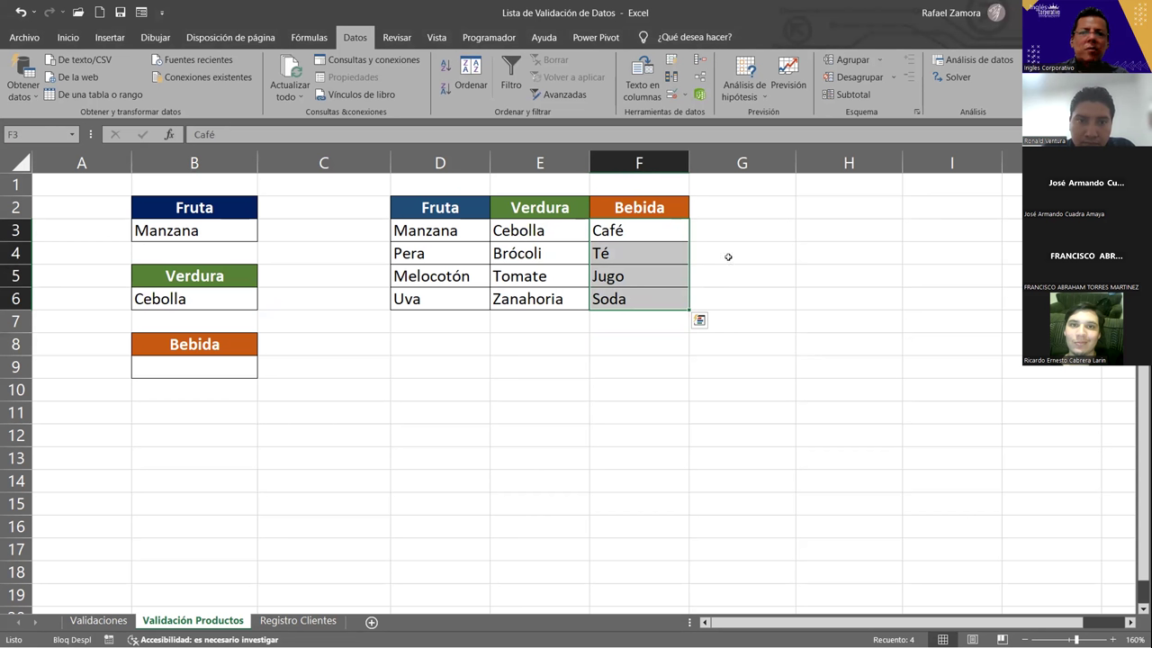
{"action": "left_click", "coordinate": [32, 133]}
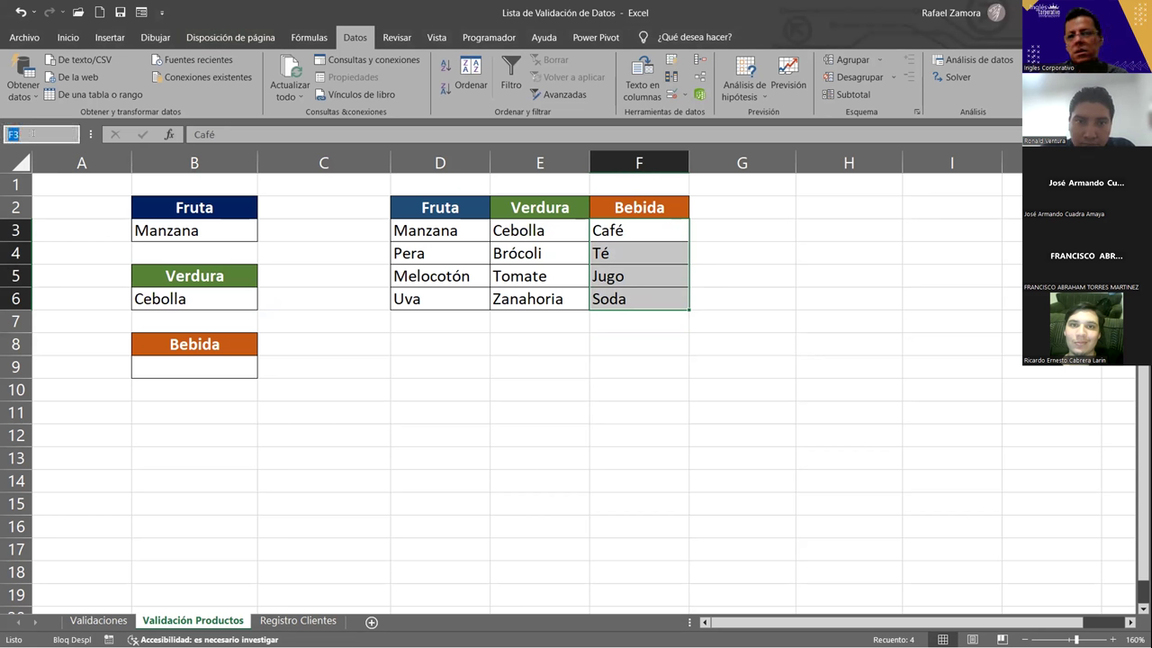
{"action": "type", "text": "bebid"}
{"action": "key", "text": "Return"}
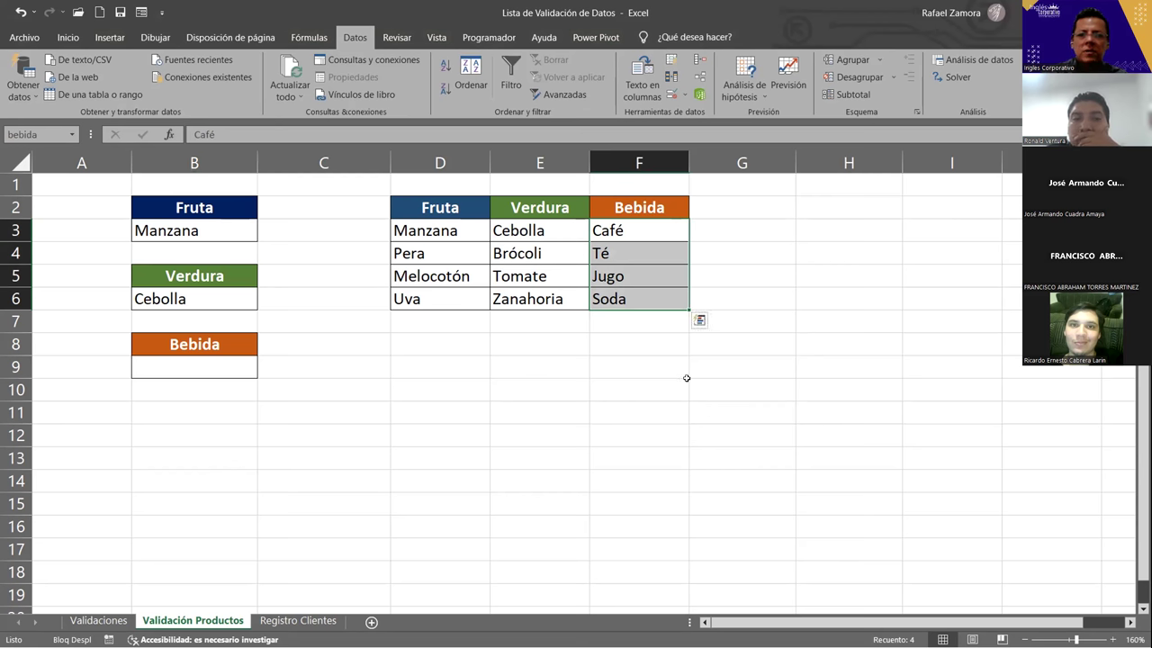
{"action": "left_click", "coordinate": [210, 368]}
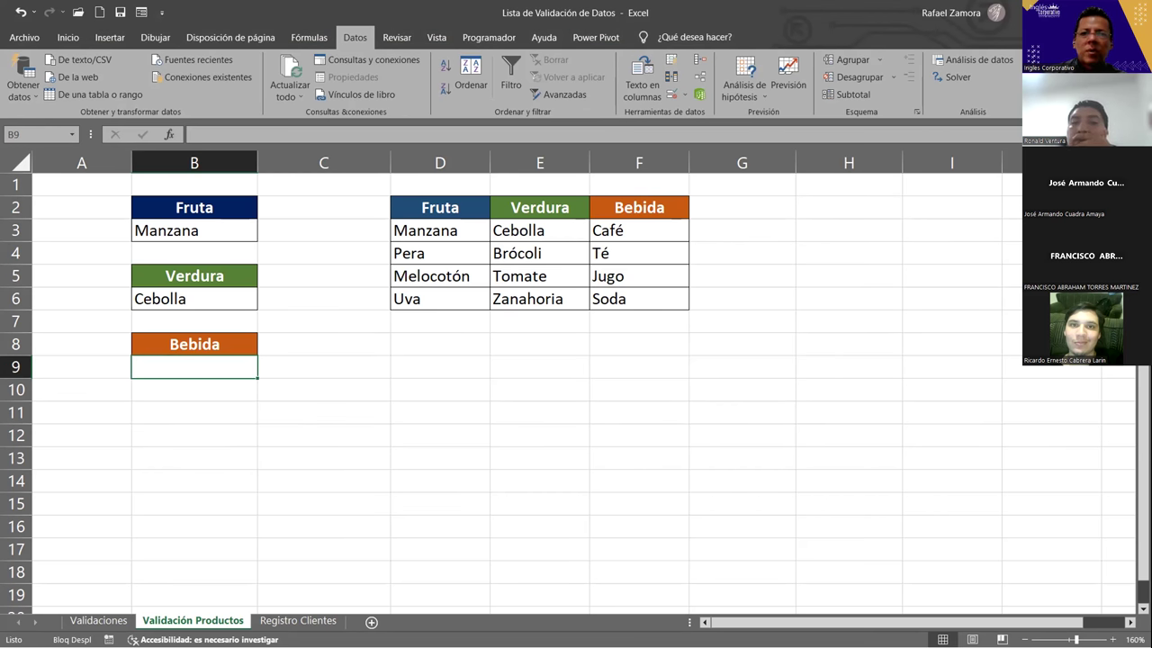
Step: Give Bebida cell B9 Lista validation with source =bebida and open its dropdown
{"action": "left_click", "coordinate": [670, 94]}
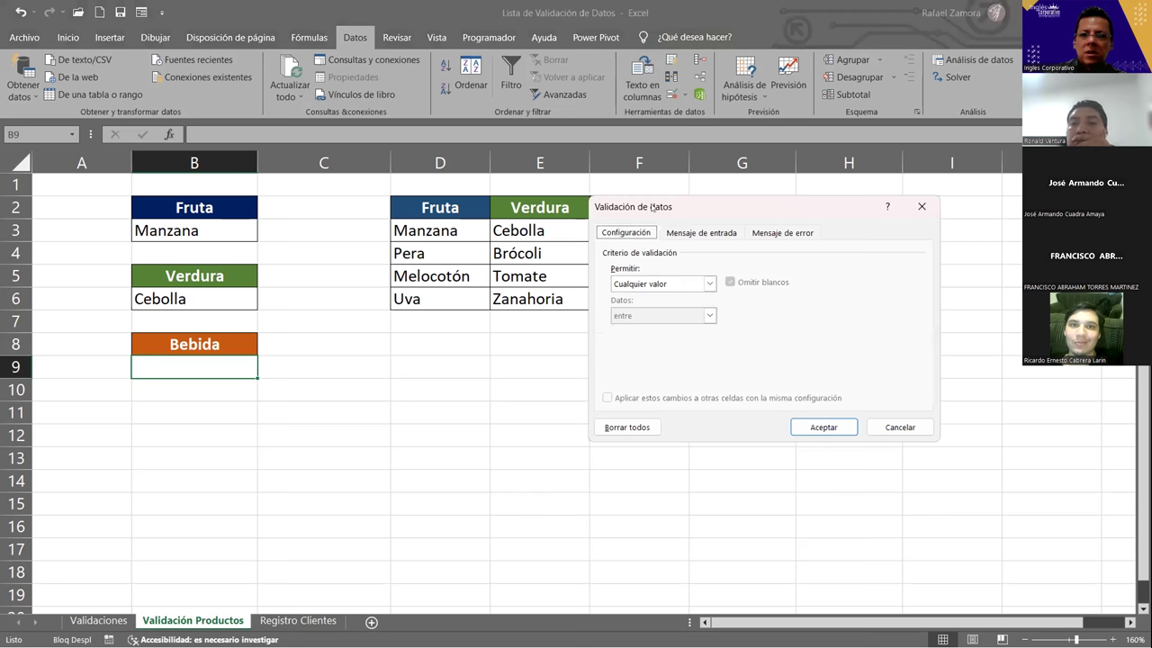
{"action": "left_click_drag", "start_coordinate": [653, 207], "coordinate": [753, 203]}
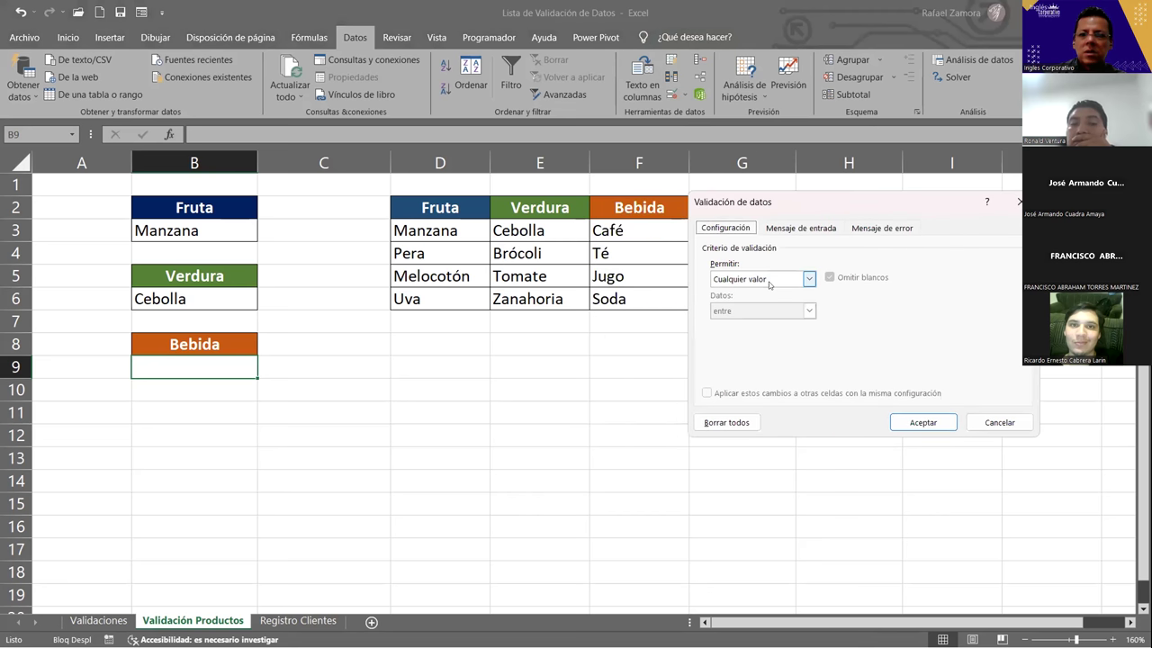
{"action": "left_click", "coordinate": [770, 283]}
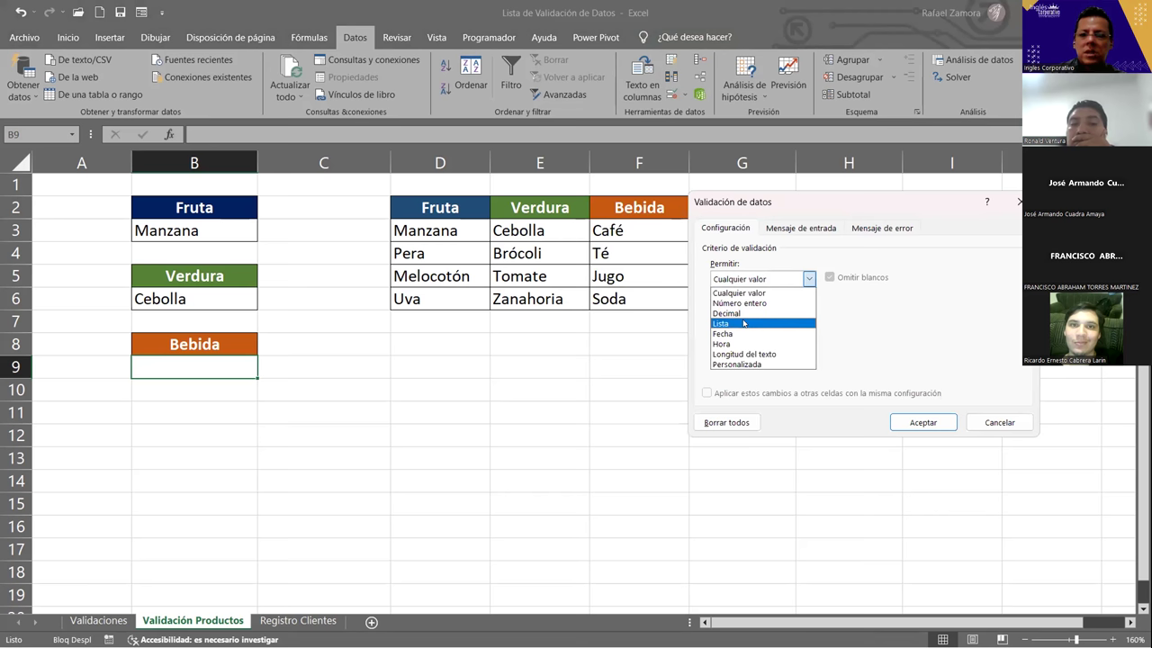
{"action": "left_click", "coordinate": [744, 323]}
{"action": "left_click", "coordinate": [781, 342]}
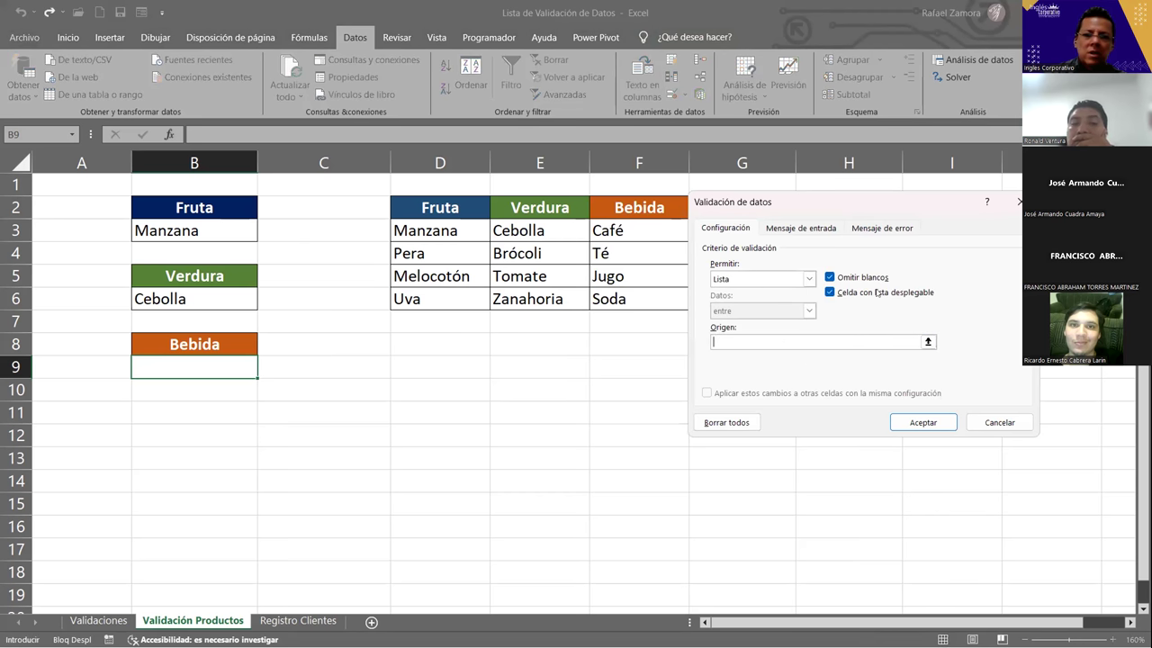
{"action": "type", "text": "="}
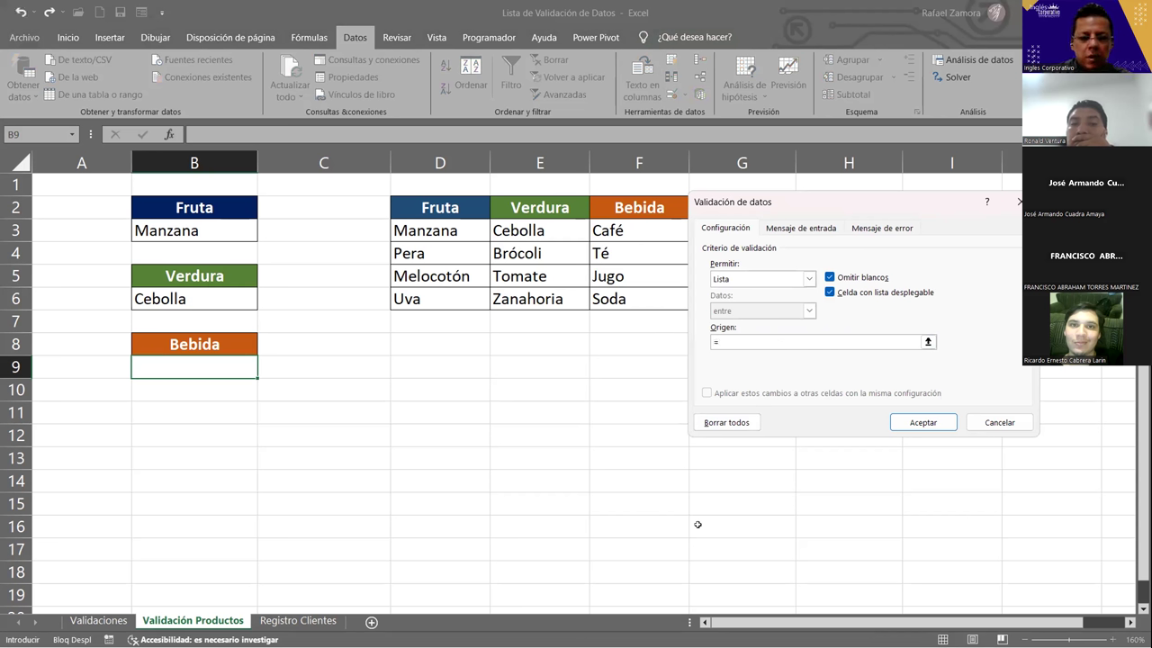
{"action": "type", "text": "bebida"}
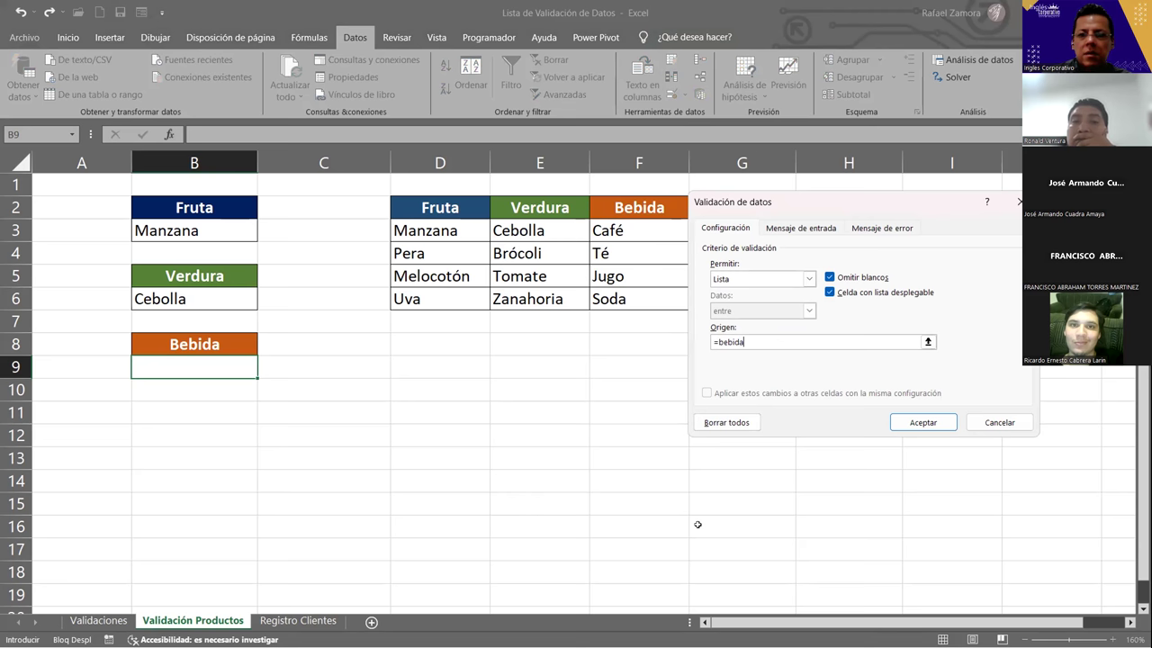
{"action": "left_click", "coordinate": [924, 422]}
{"action": "left_click", "coordinate": [263, 371]}
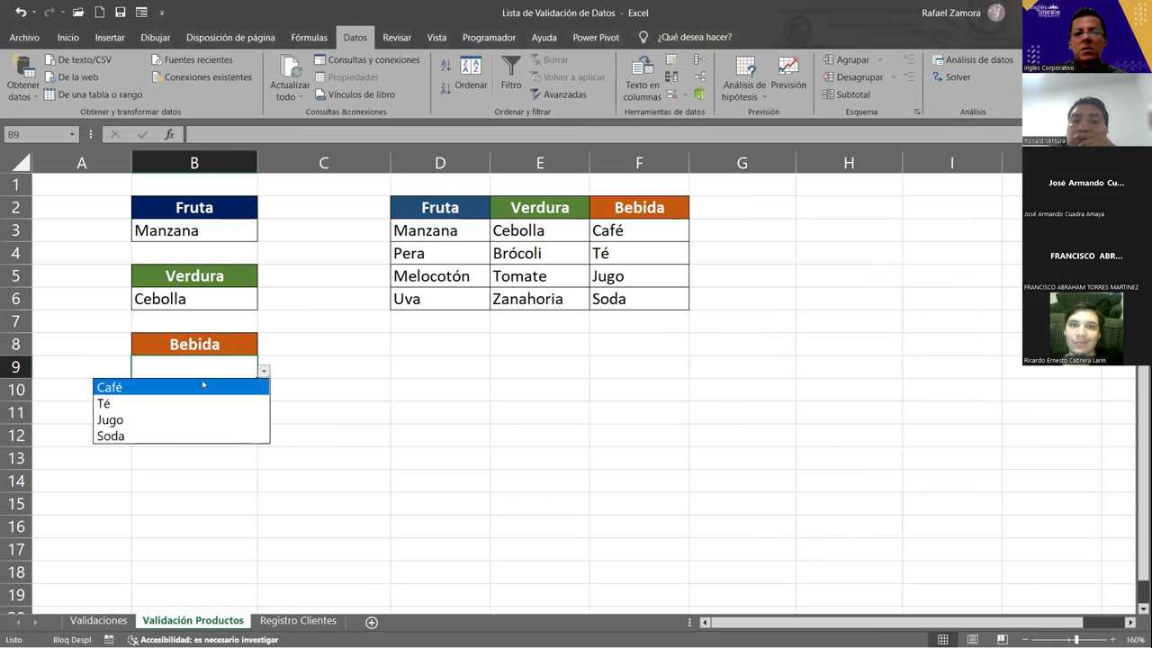
Step: Pick Jugo in B9, replace Brócoli with Chile verde in E4, and set B6 to Tomate
{"action": "left_click", "coordinate": [189, 421]}
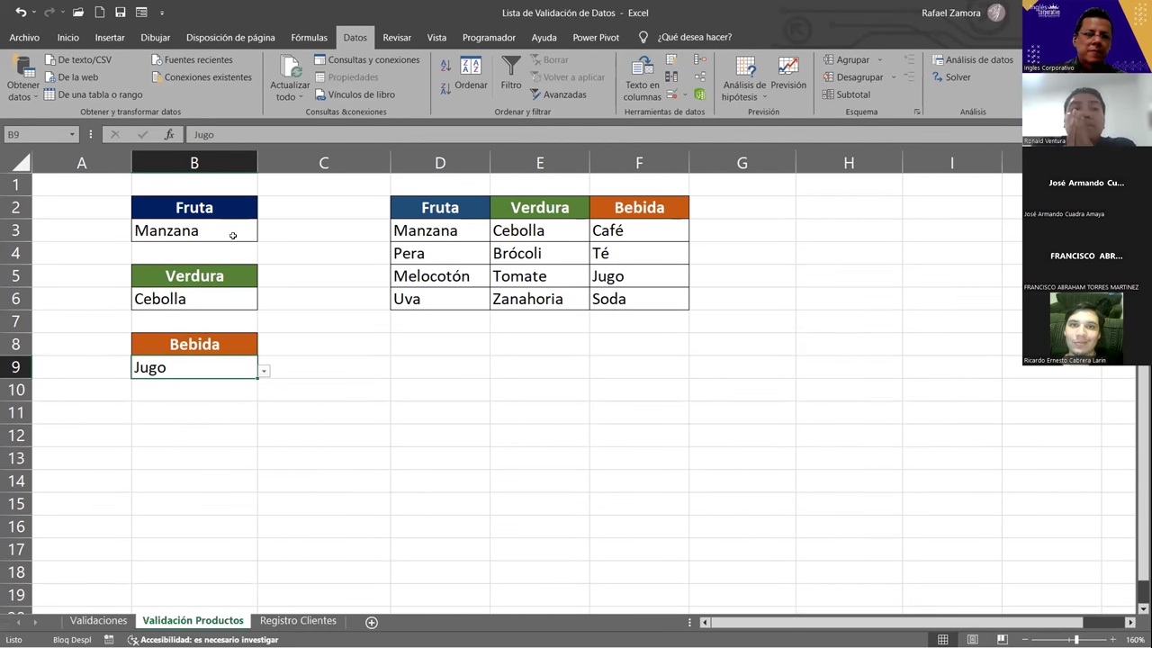
{"action": "left_click", "coordinate": [199, 296]}
{"action": "left_click", "coordinate": [264, 303]}
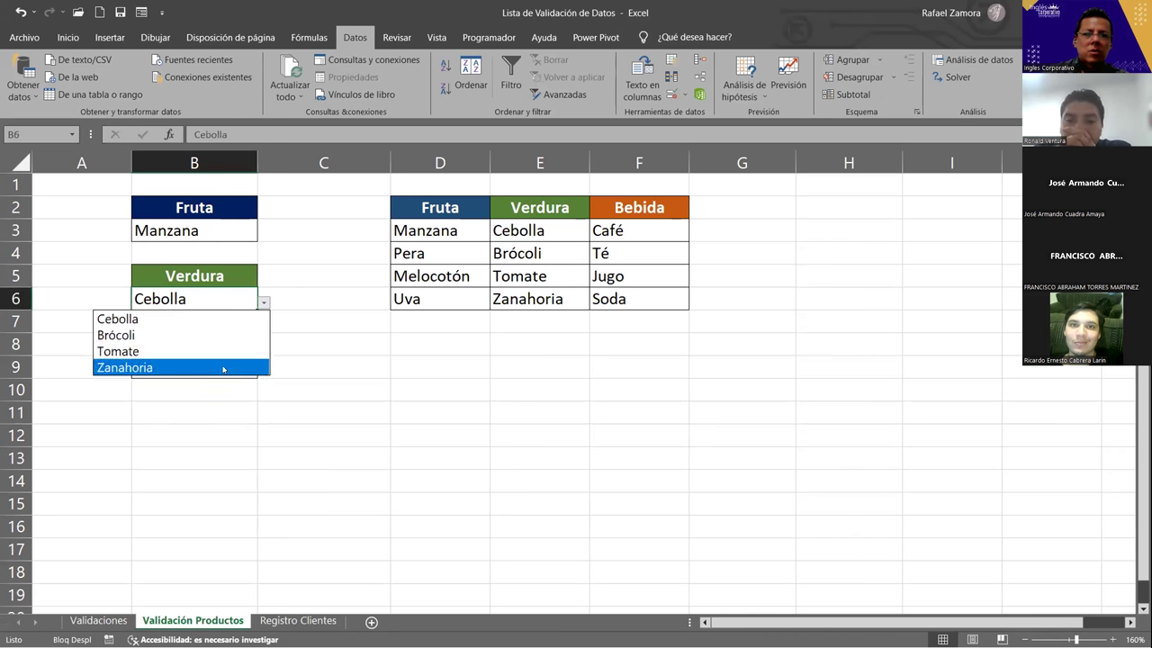
{"action": "key", "text": "Escape"}
{"action": "left_click", "coordinate": [549, 254]}
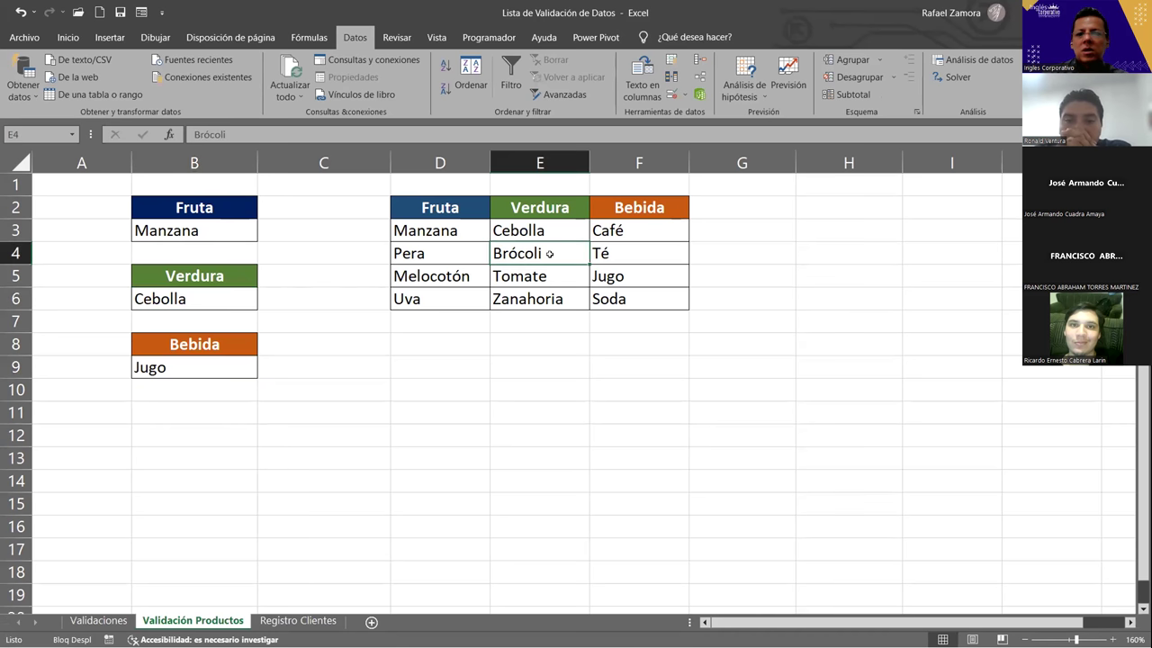
{"action": "type", "text": "Chile verde"}
{"action": "key", "text": "Return"}
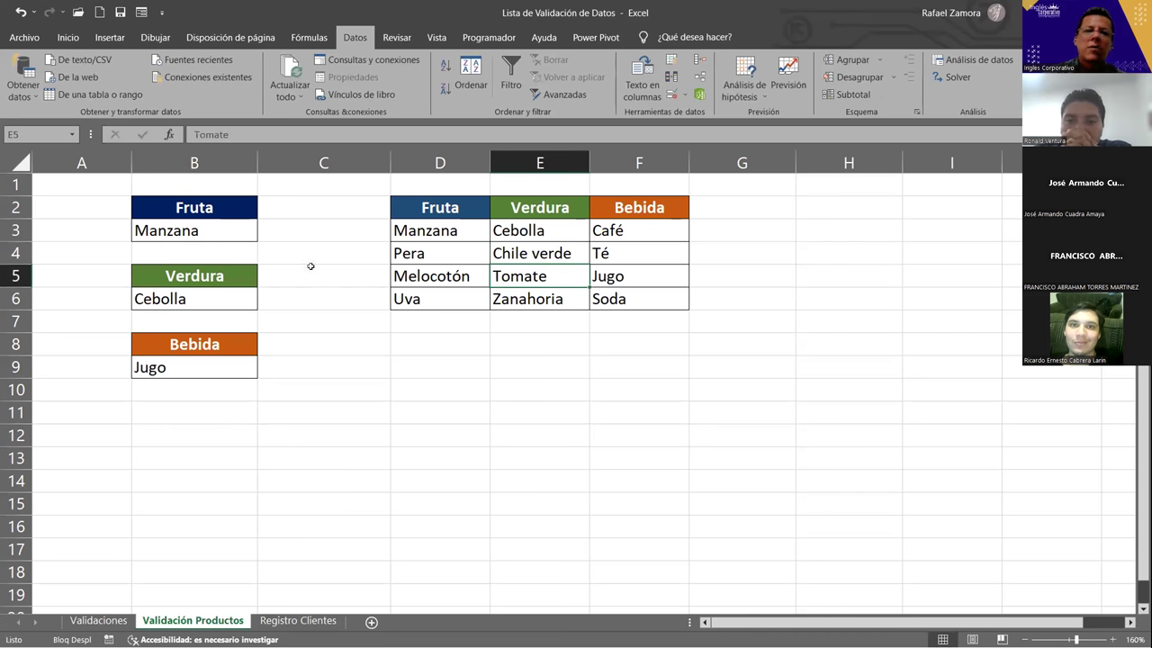
{"action": "left_click", "coordinate": [187, 297]}
{"action": "left_click", "coordinate": [263, 303]}
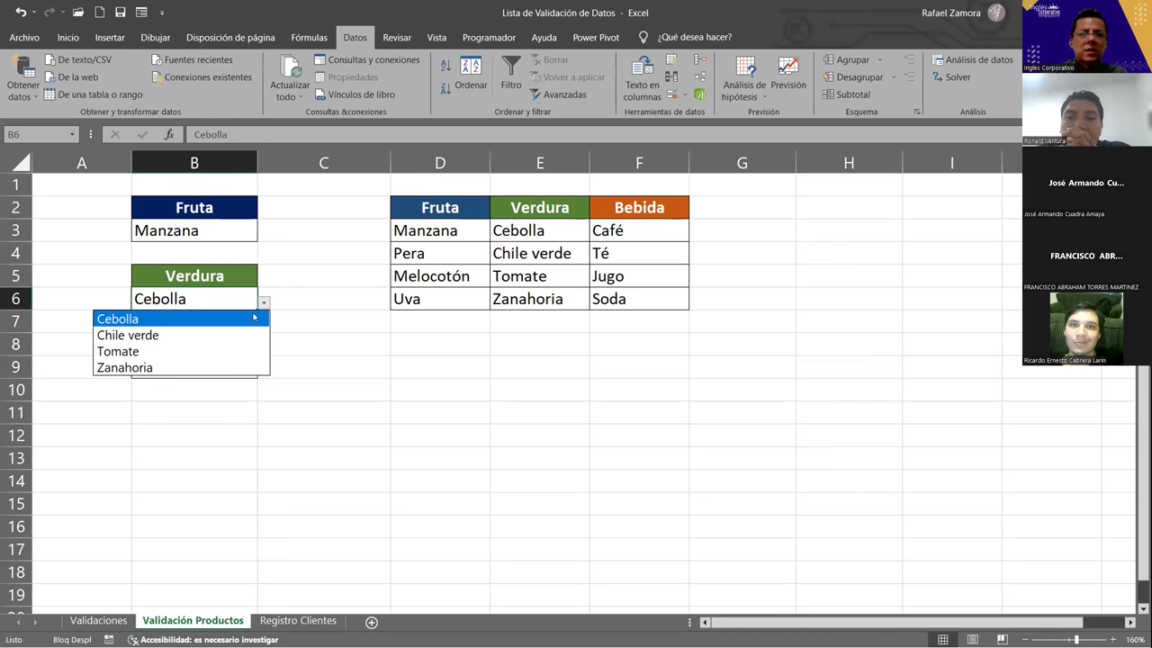
{"action": "left_click", "coordinate": [186, 335]}
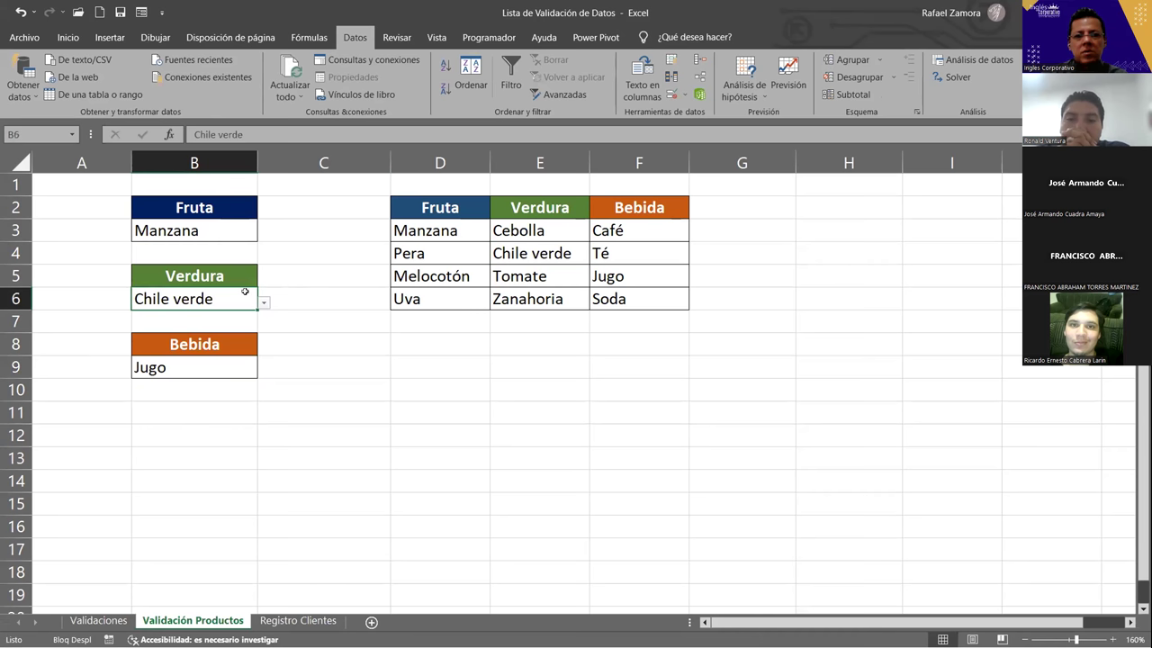
{"action": "left_click", "coordinate": [261, 303]}
{"action": "left_click", "coordinate": [194, 349]}
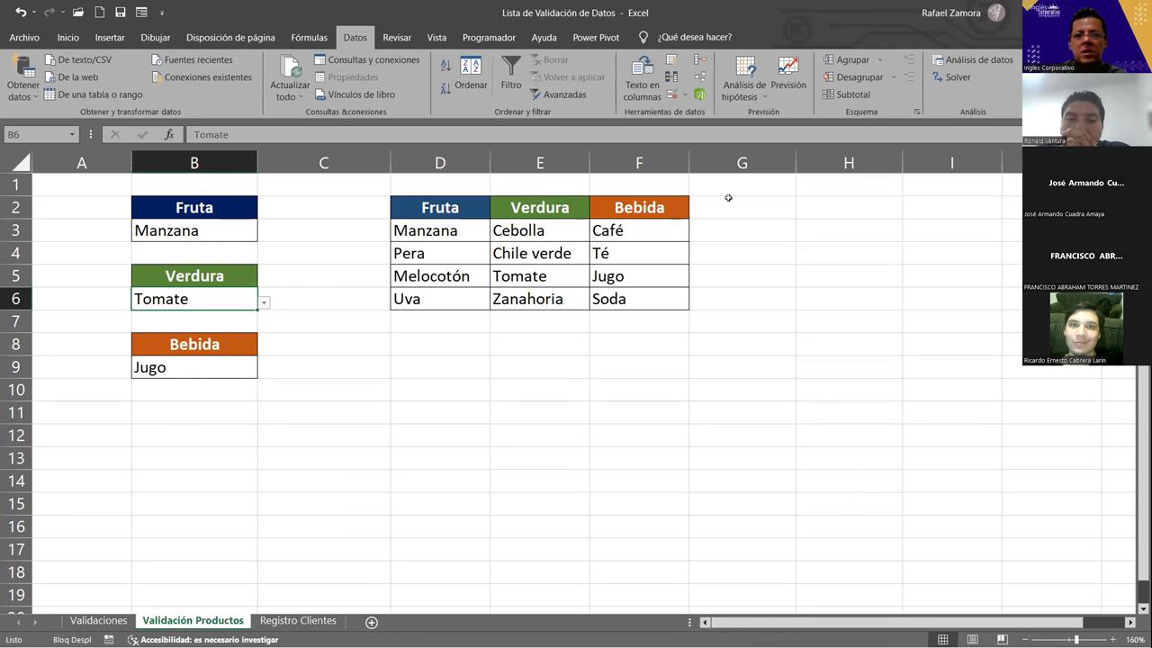
Step: Replace Té with Chocolate in F4 and choose Chocolate in B9
{"action": "left_click", "coordinate": [644, 234]}
{"action": "left_click", "coordinate": [638, 251]}
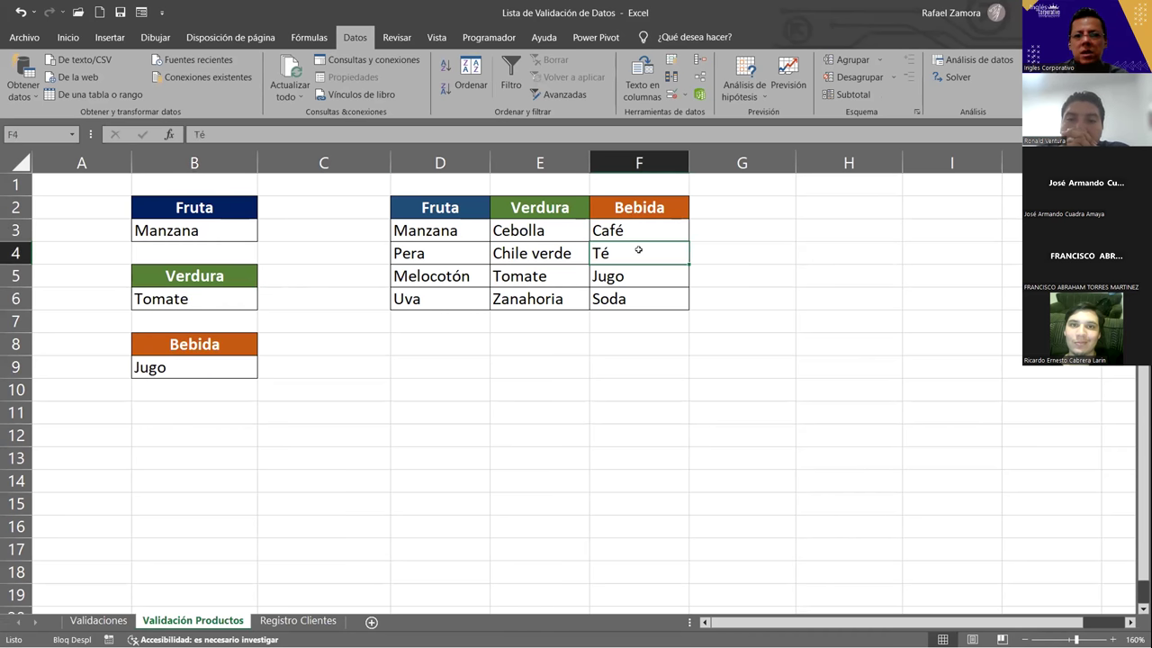
{"action": "type", "text": "Chocolate"}
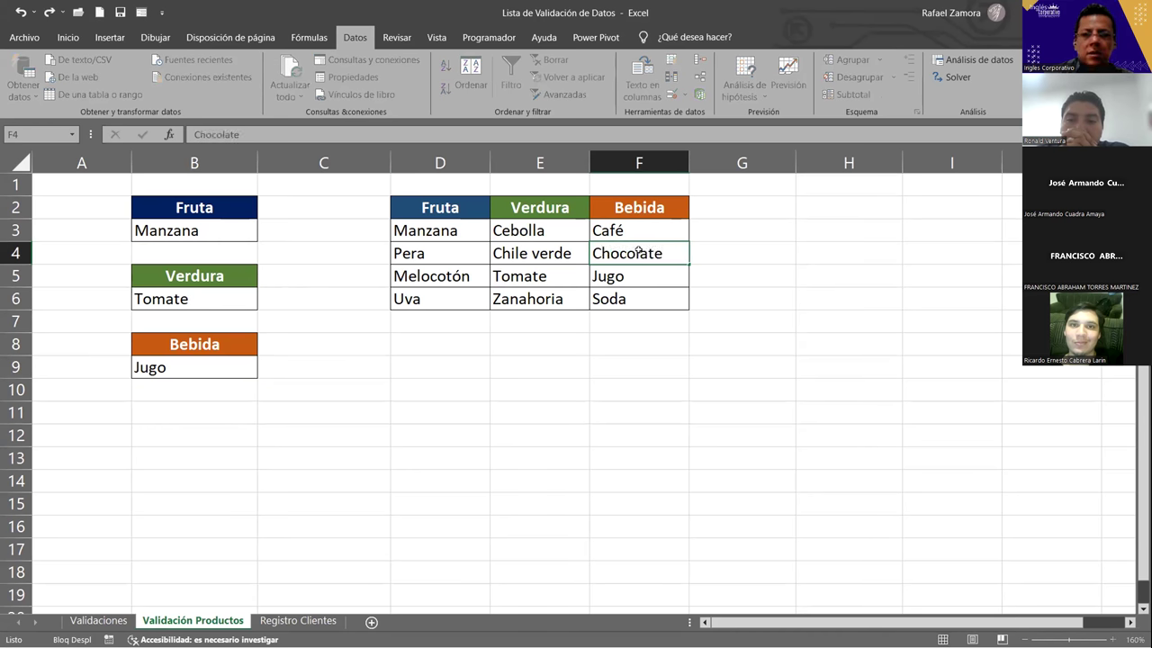
{"action": "key", "text": "Return"}
{"action": "left_click", "coordinate": [181, 364]}
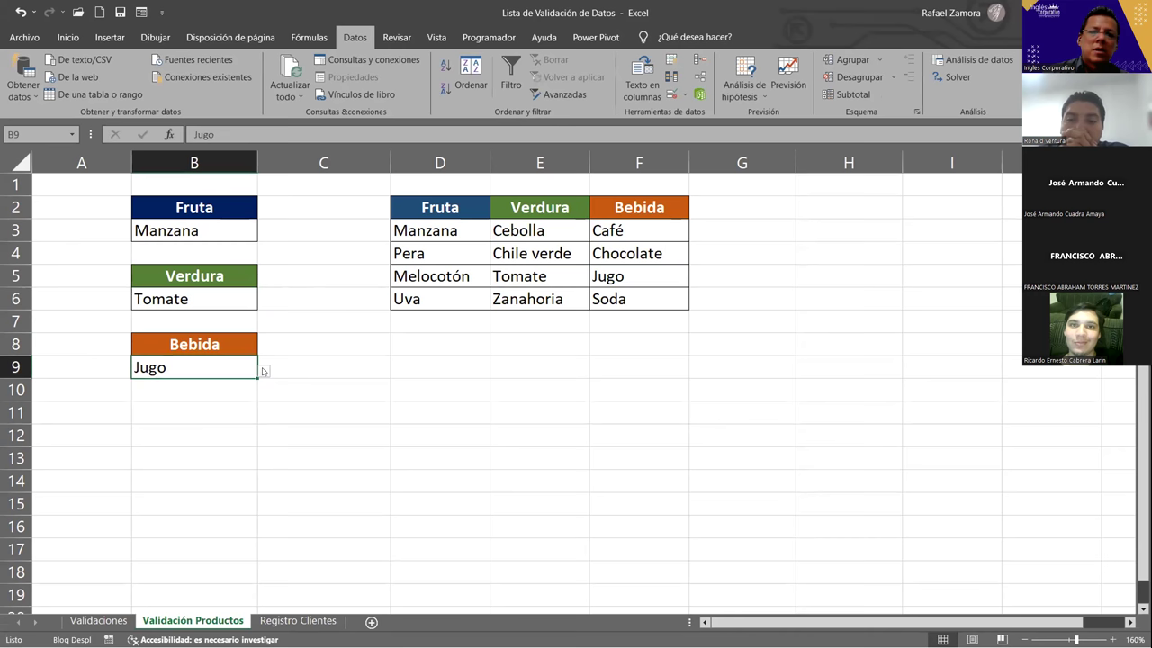
{"action": "left_click", "coordinate": [265, 371]}
{"action": "left_click", "coordinate": [148, 407]}
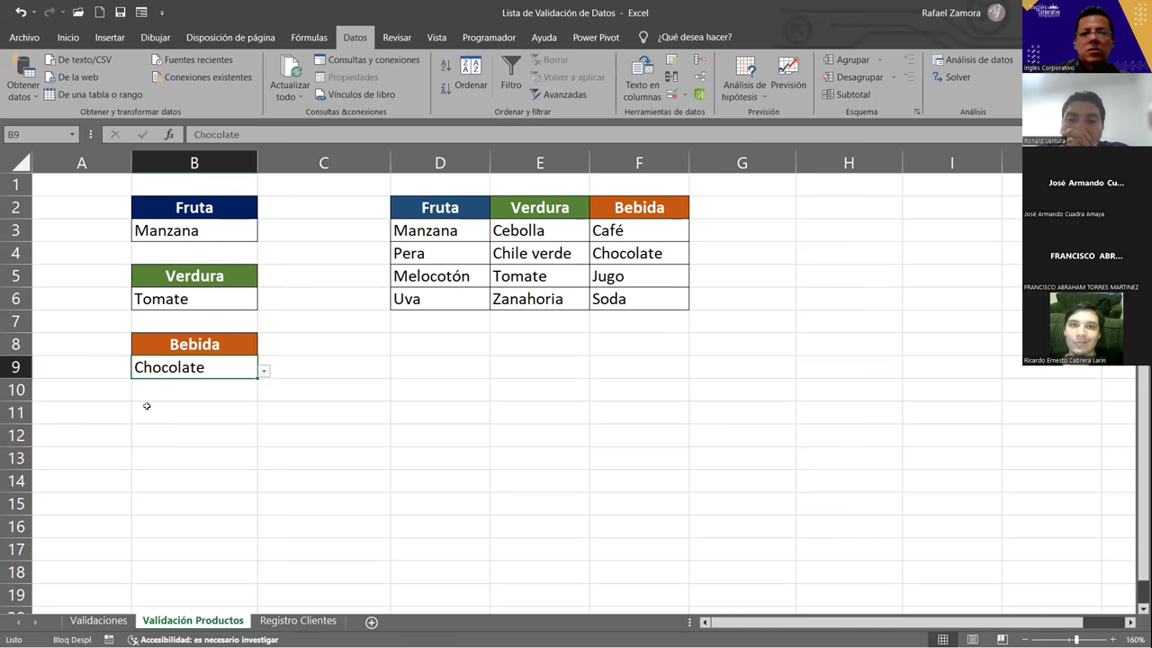
Step: Replace Melocotón with Fresa in D5 and check B3's fruit dropdown
{"action": "left_click", "coordinate": [440, 274]}
{"action": "type", "text": "Fre"}
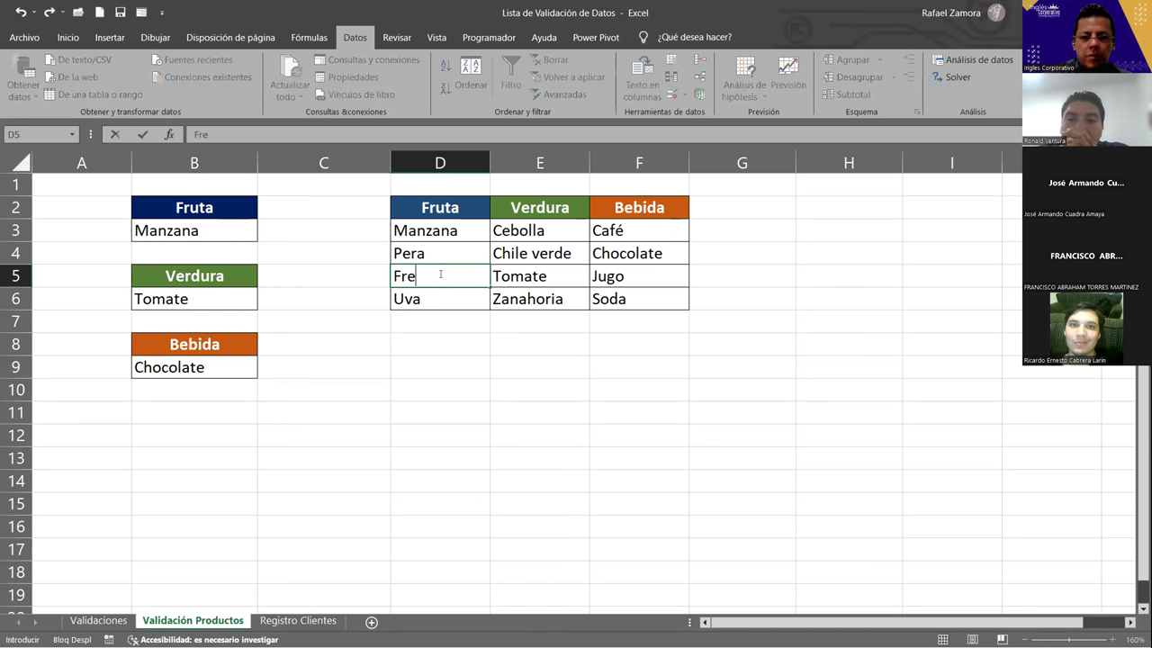
{"action": "type", "text": "sa"}
{"action": "key", "text": "Return"}
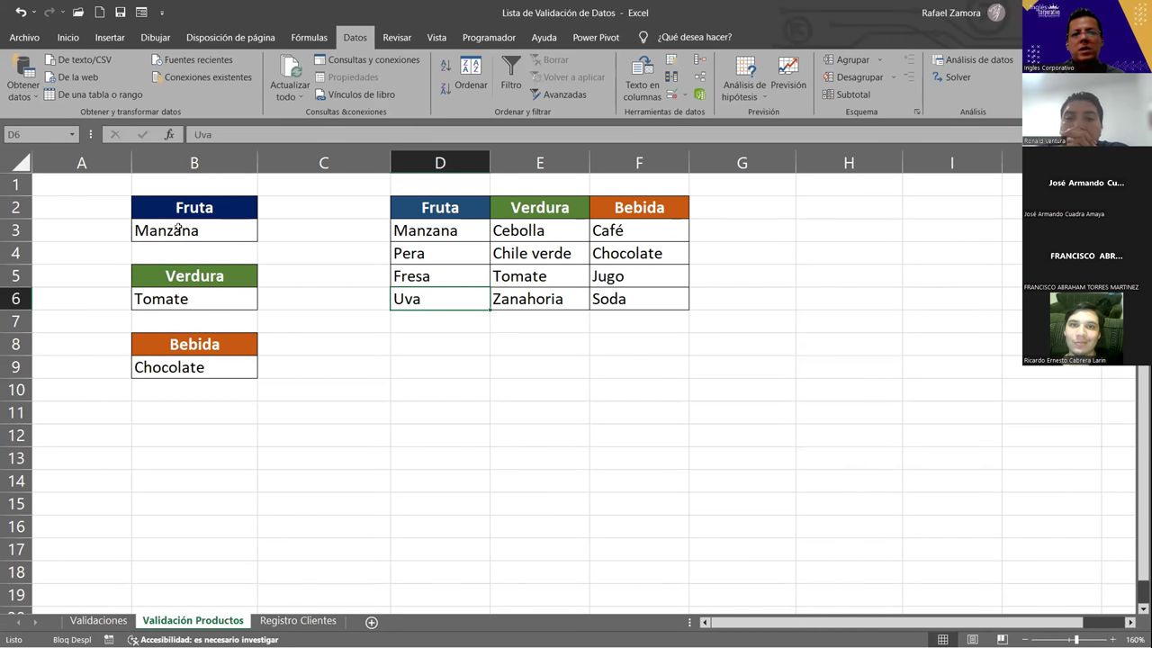
{"action": "left_click", "coordinate": [187, 225]}
{"action": "left_click", "coordinate": [264, 234]}
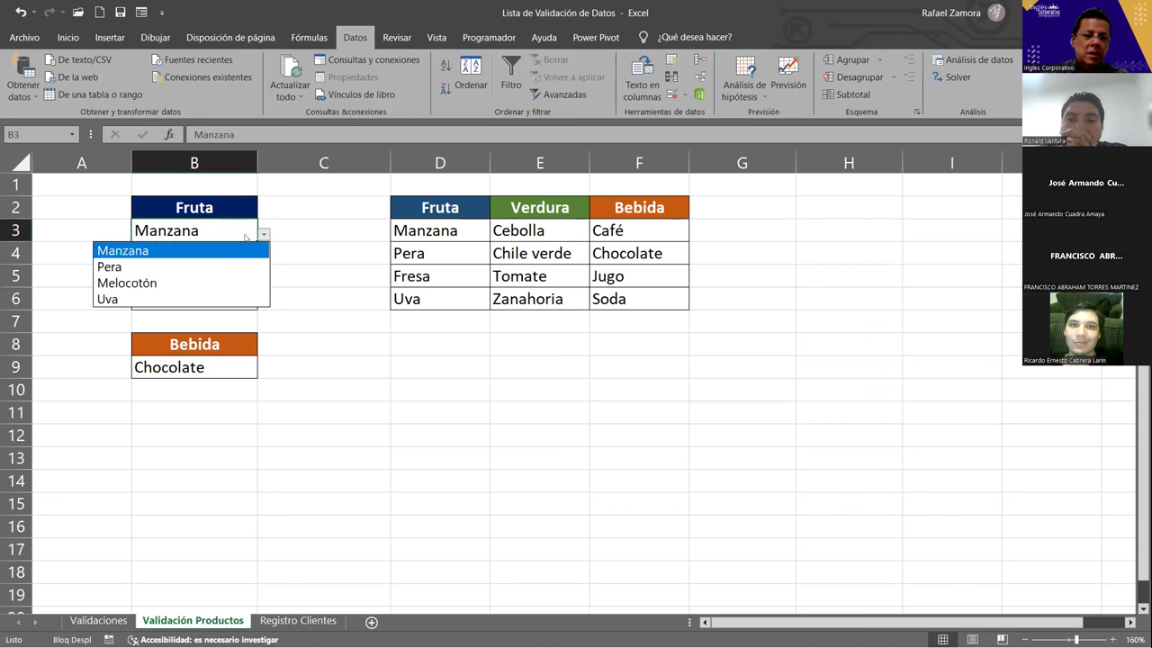
{"action": "left_click", "coordinate": [329, 245]}
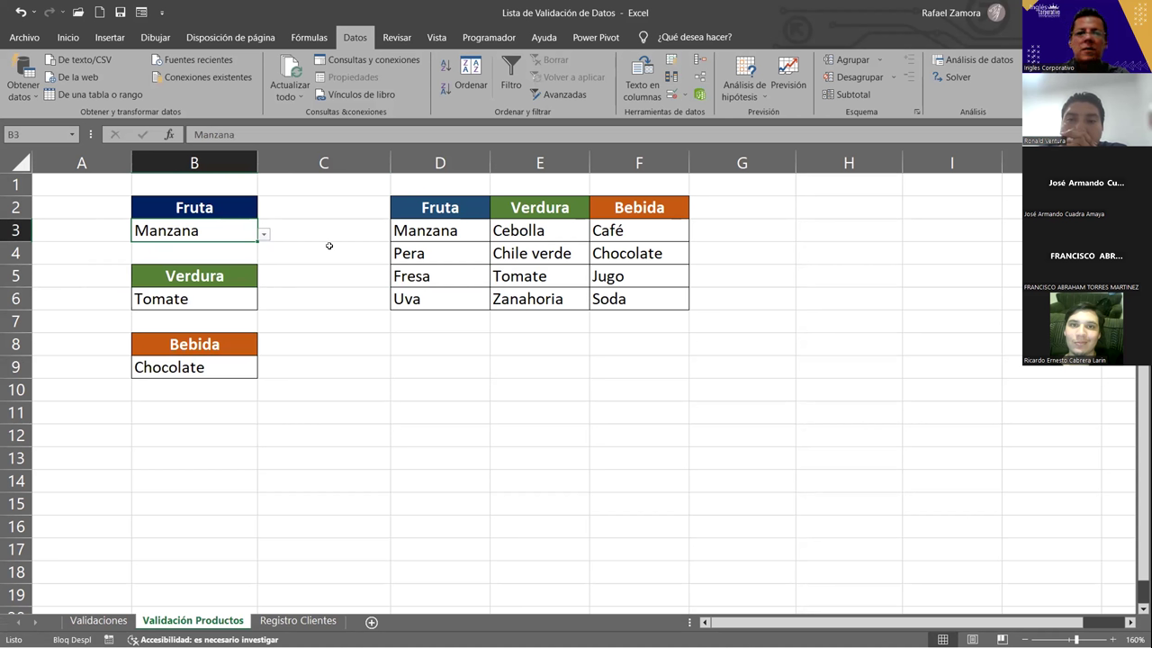
{"action": "left_click", "coordinate": [671, 95]}
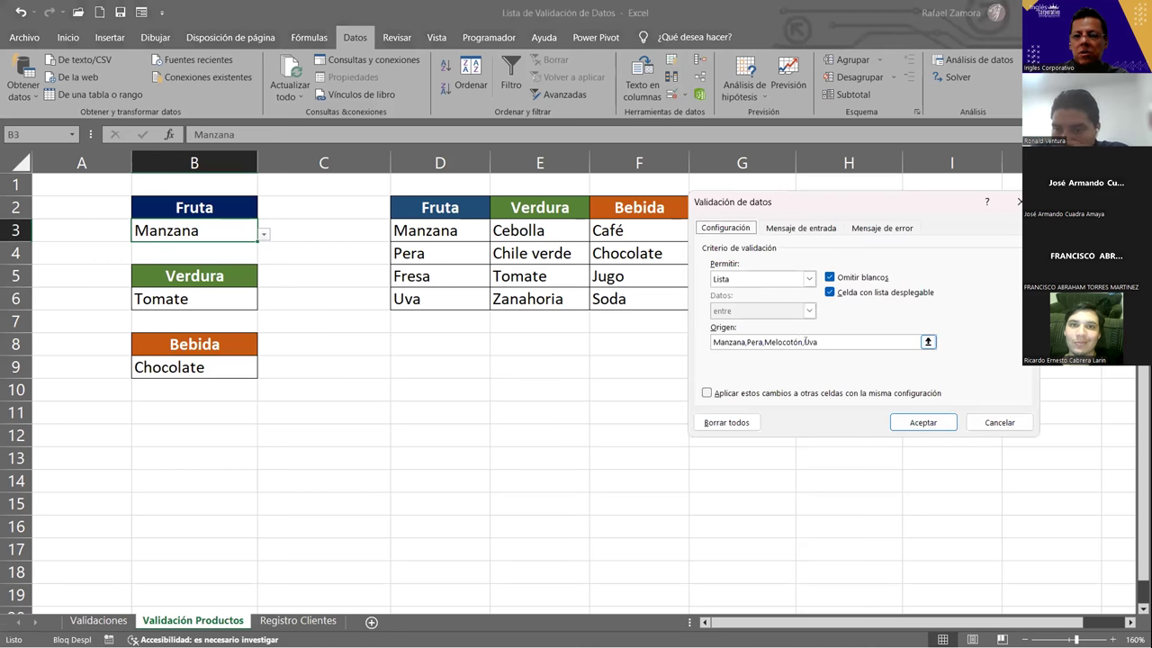
{"action": "left_click", "coordinate": [936, 424]}
{"action": "left_click", "coordinate": [491, 387]}
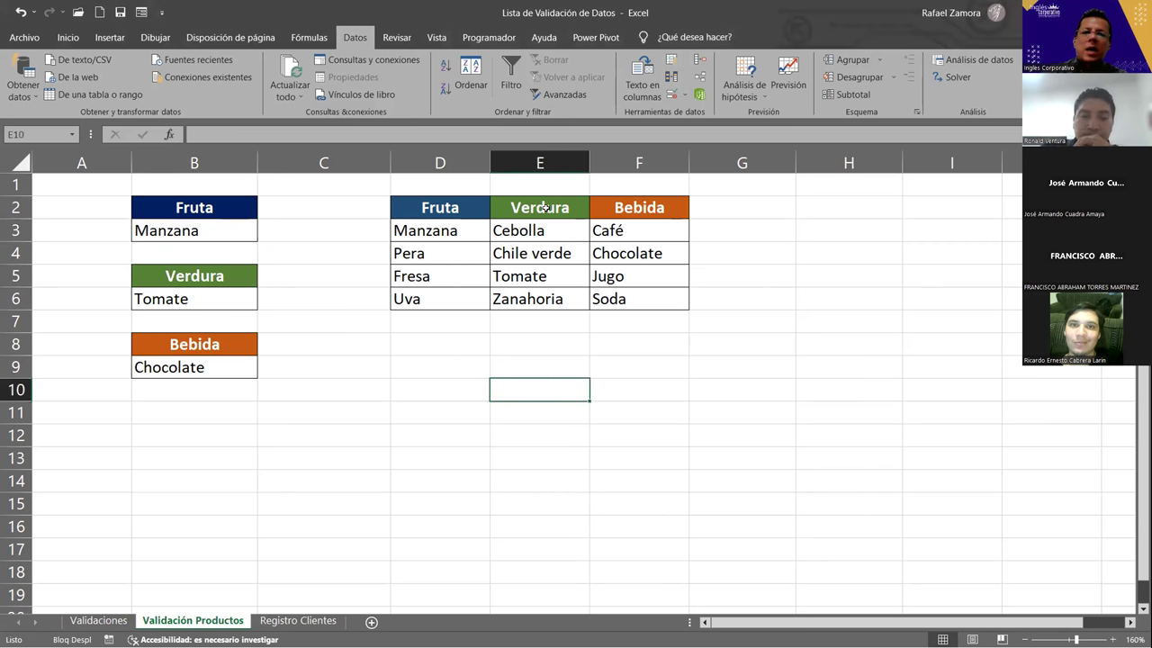
Step: Enter Brócoli in E7 and check that B6's dropdown doesn't list it yet
{"action": "left_click", "coordinate": [557, 316]}
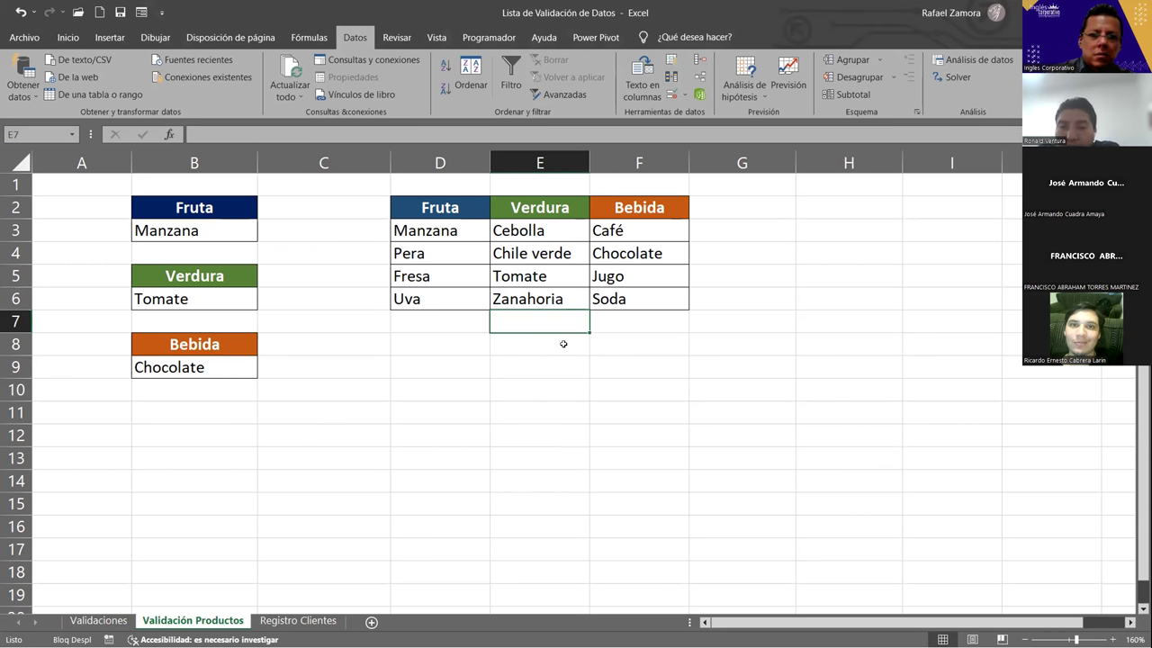
{"action": "type", "text": "B"}
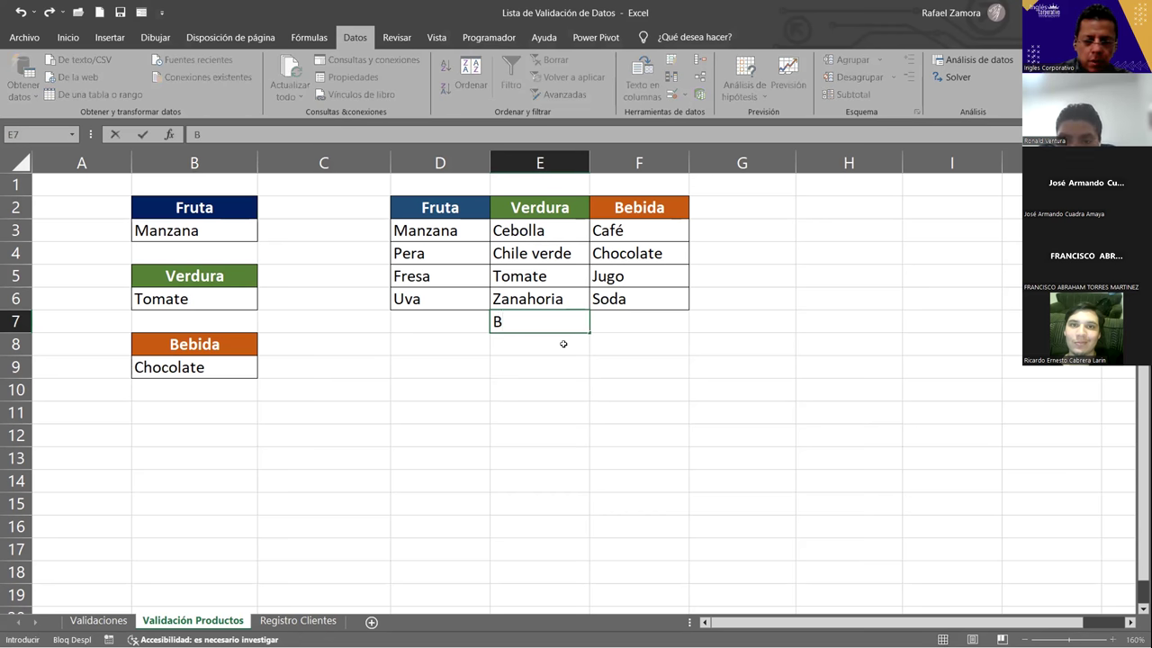
{"action": "type", "text": "róco"}
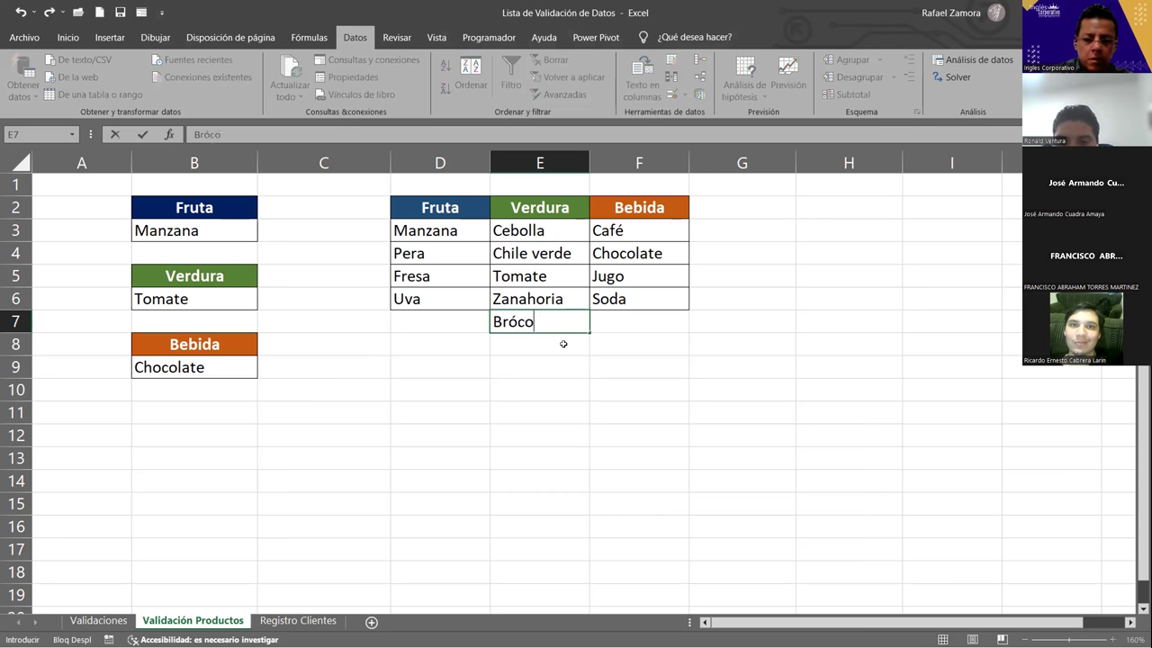
{"action": "type", "text": "li"}
{"action": "key", "text": "Return"}
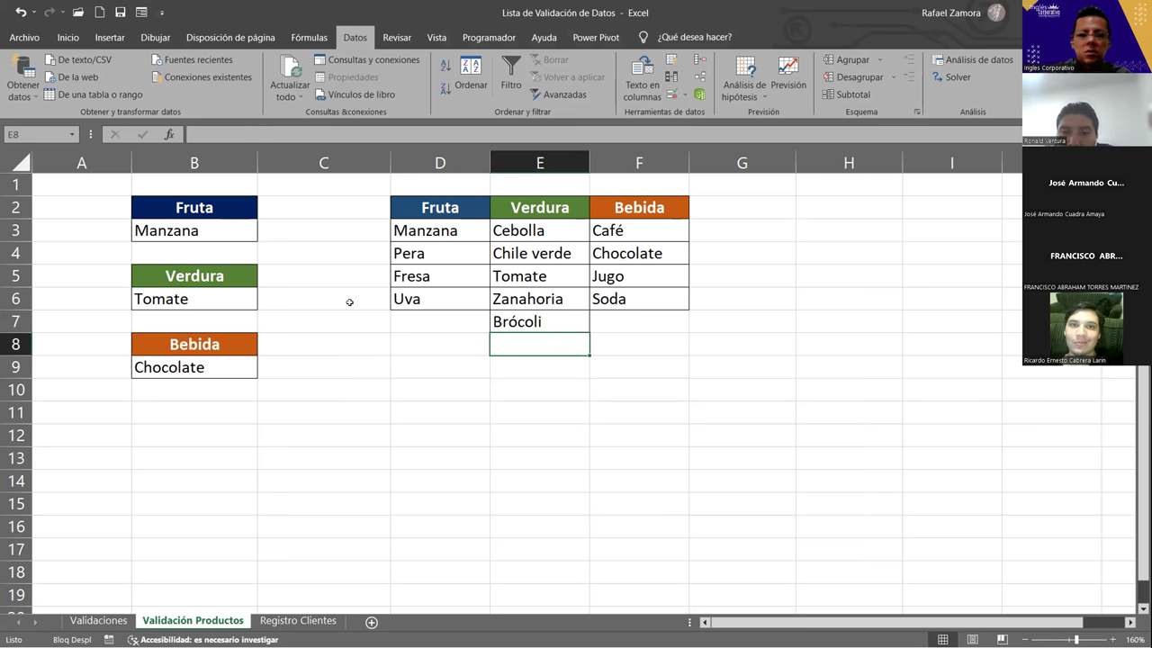
{"action": "left_click", "coordinate": [228, 304]}
{"action": "left_click", "coordinate": [263, 305]}
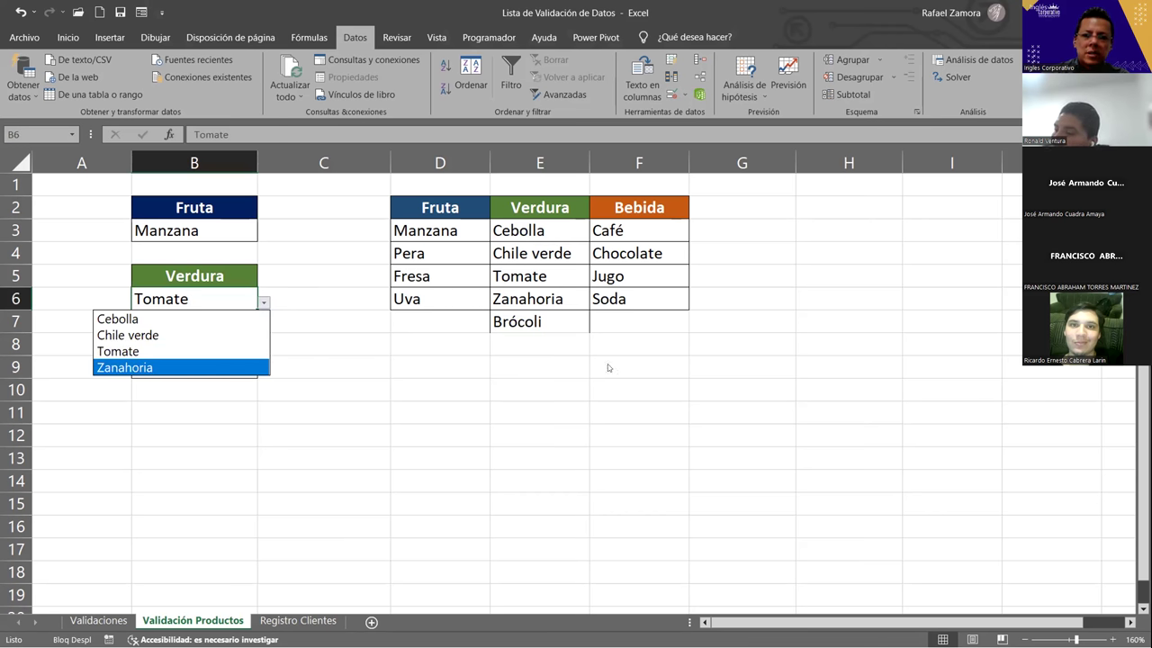
{"action": "key", "text": "Escape"}
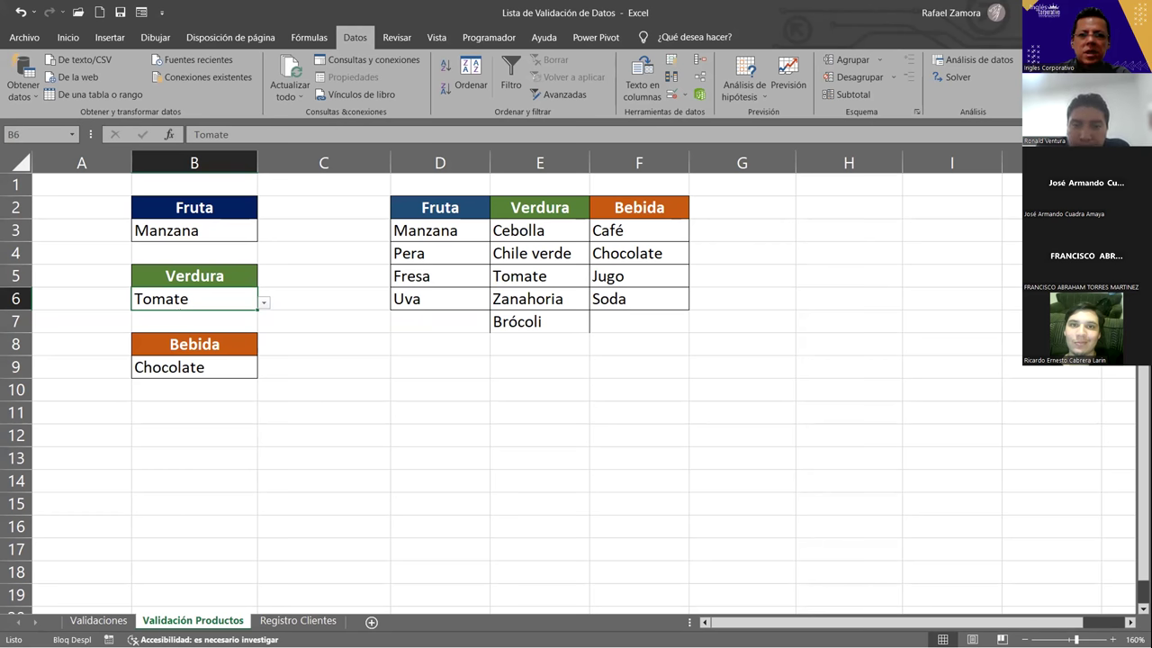
Step: Change B6's validation source from =$E$3:$E$6 to =$E$3:$E$7
{"action": "left_click", "coordinate": [672, 95]}
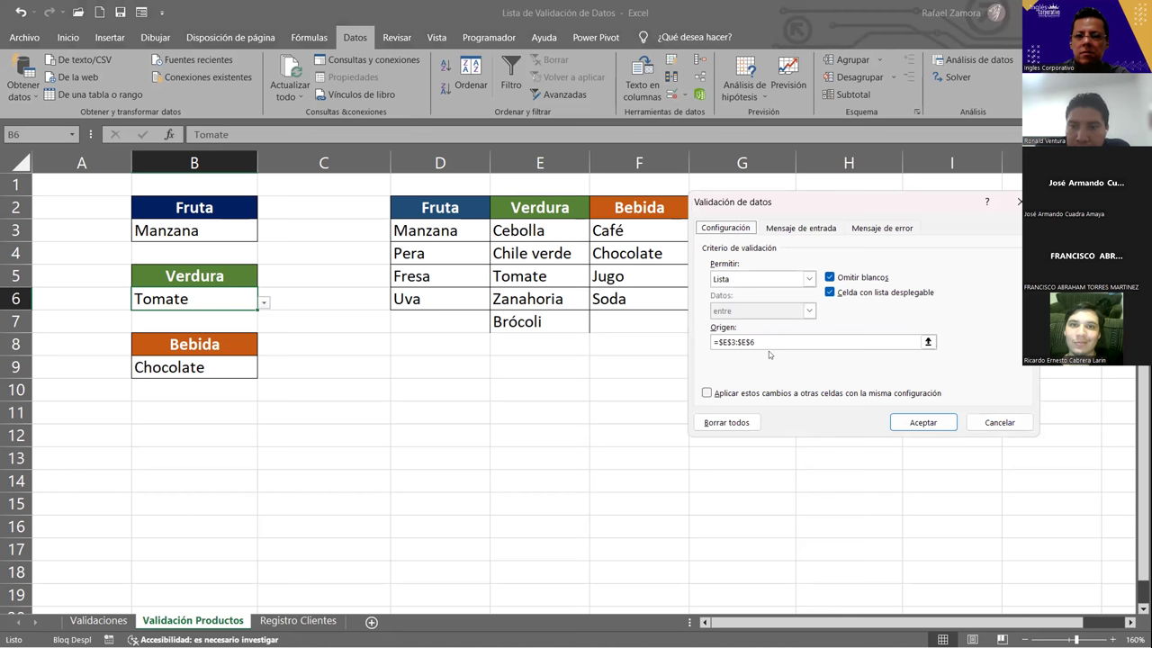
{"action": "left_click", "coordinate": [754, 342]}
{"action": "key", "text": "BackSpace"}
{"action": "type", "text": "7"}
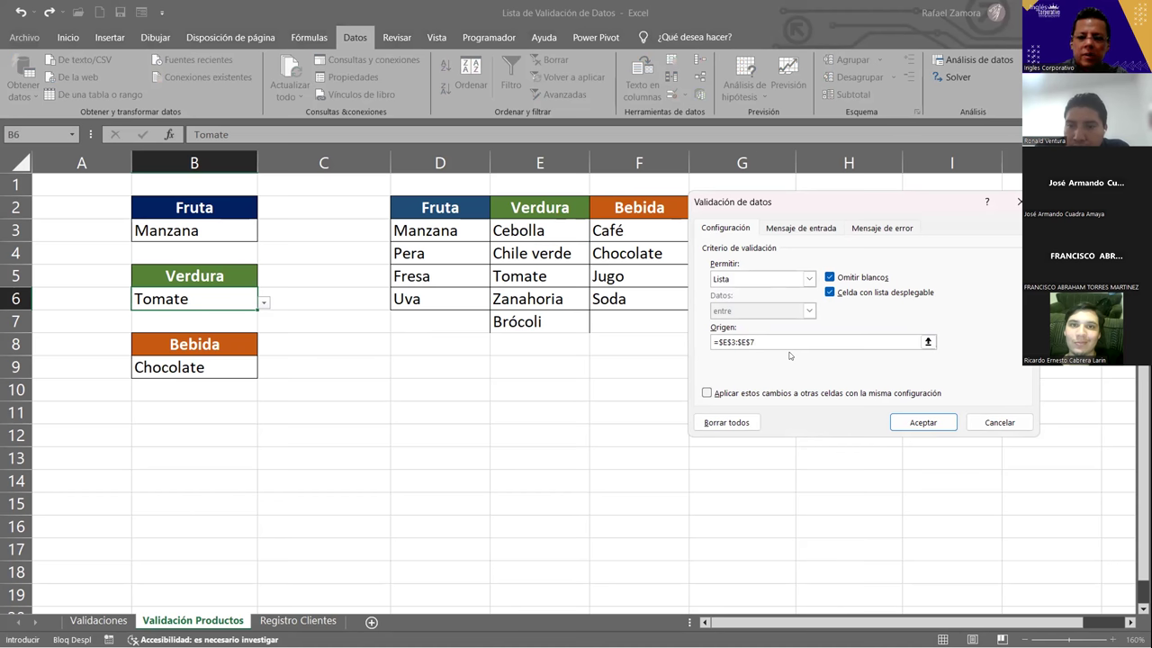
{"action": "scroll", "coordinate": [789, 356], "scroll_direction": "right", "scroll_amount": 3}
{"action": "scroll", "coordinate": [790, 355], "scroll_direction": "left", "scroll_amount": 2}
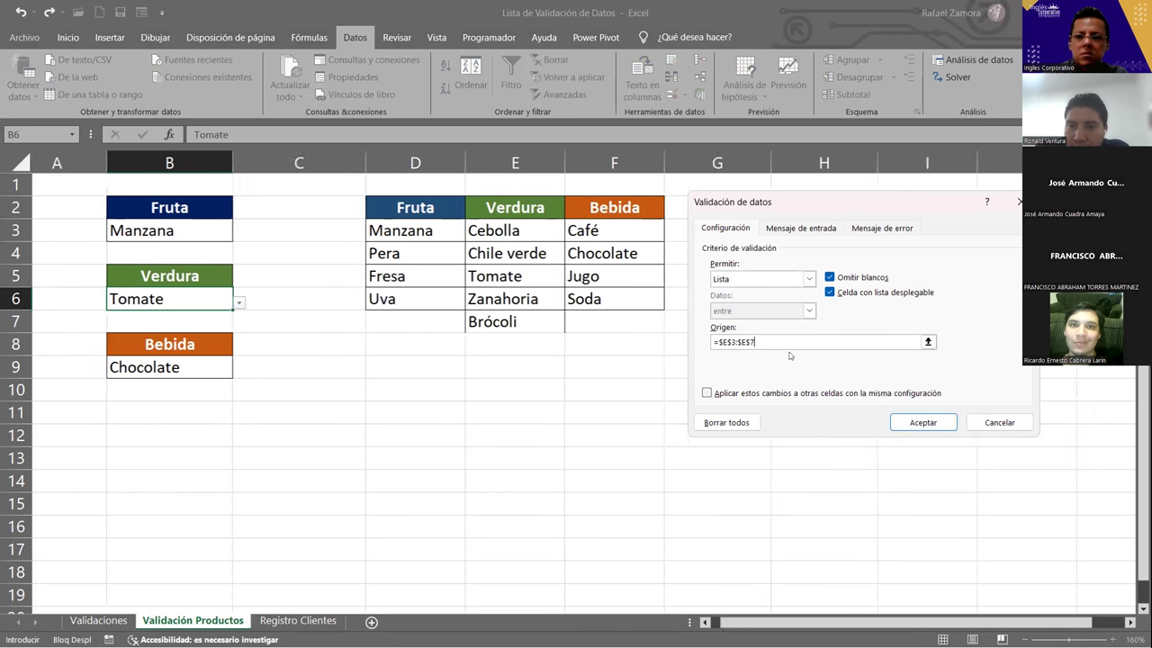
{"action": "scroll", "coordinate": [789, 355], "scroll_direction": "left", "scroll_amount": 1}
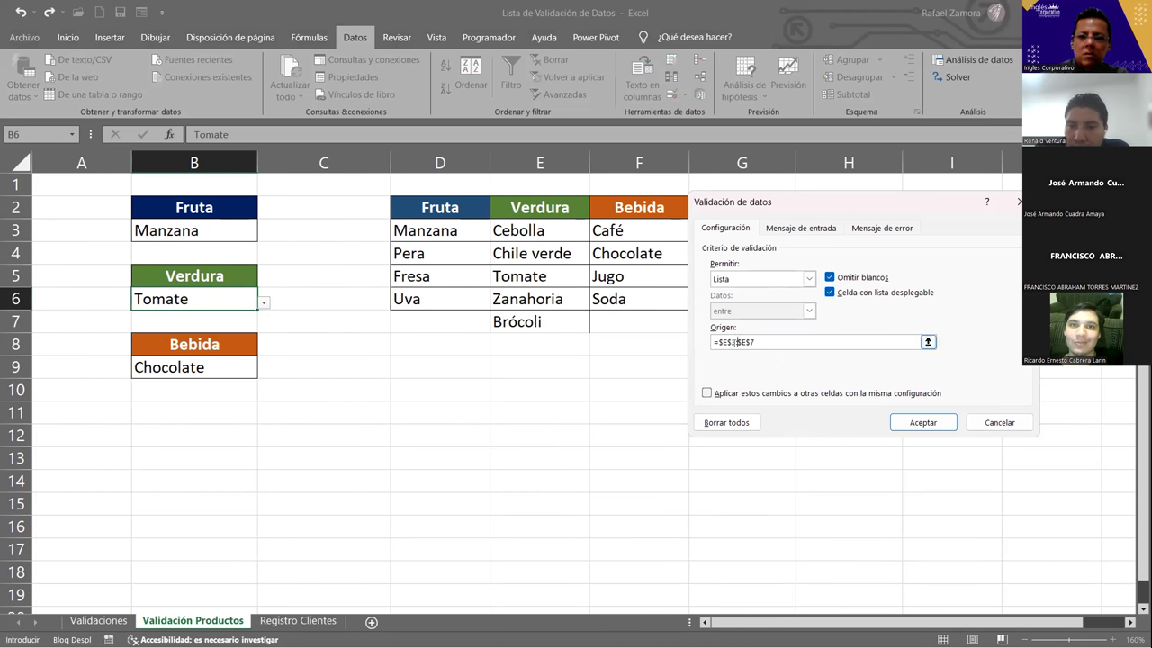
{"action": "scroll", "coordinate": [735, 342], "scroll_direction": "right", "scroll_amount": 3}
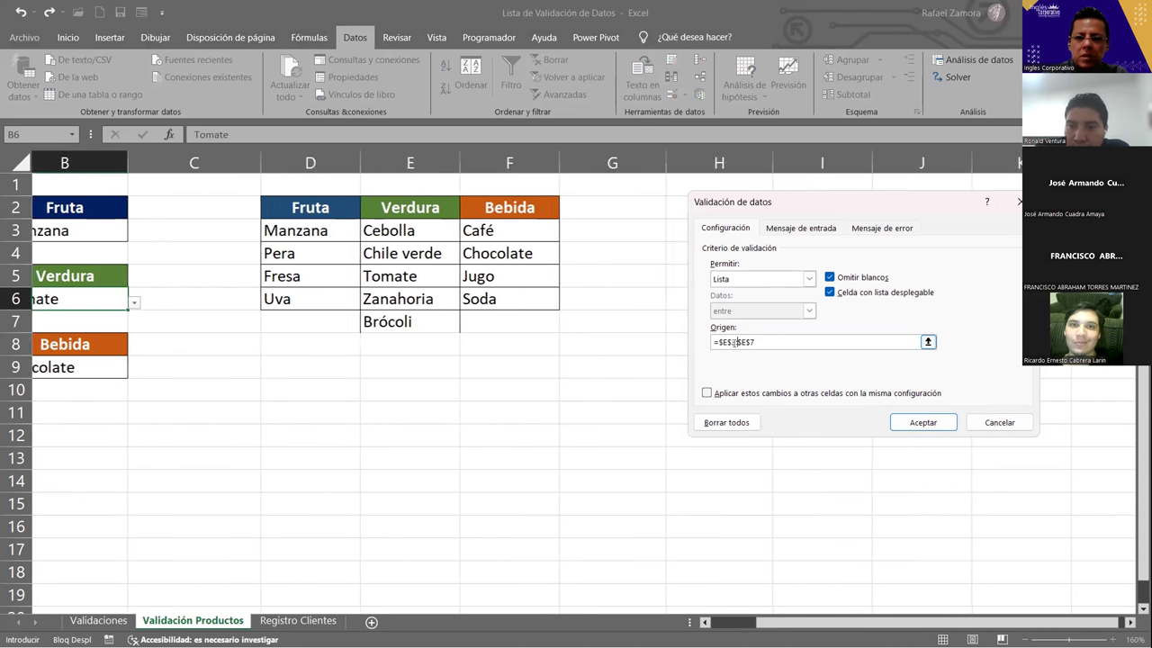
{"action": "scroll", "coordinate": [734, 342], "scroll_direction": "left", "scroll_amount": 3}
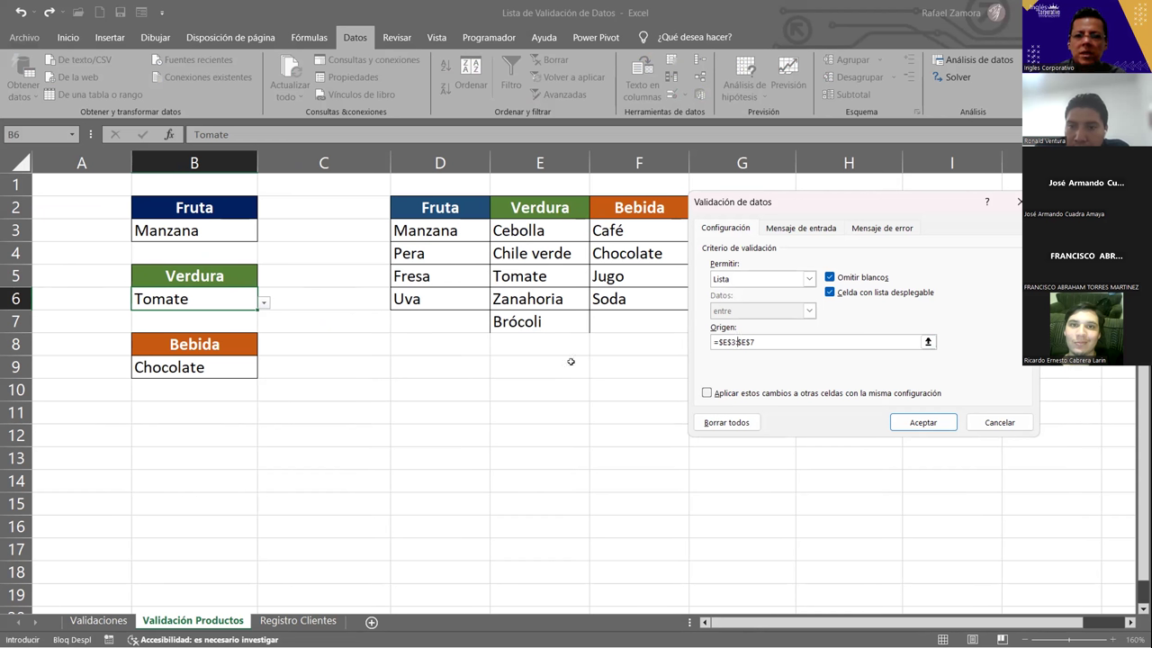
{"action": "left_click", "coordinate": [718, 341]}
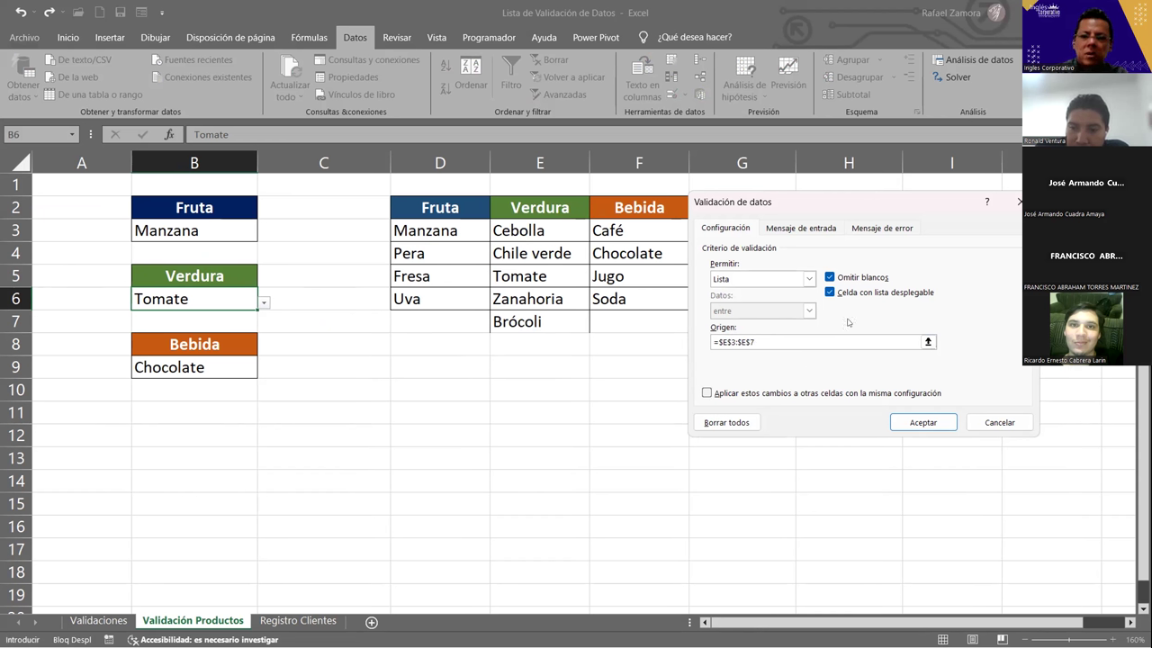
{"action": "left_click", "coordinate": [922, 420]}
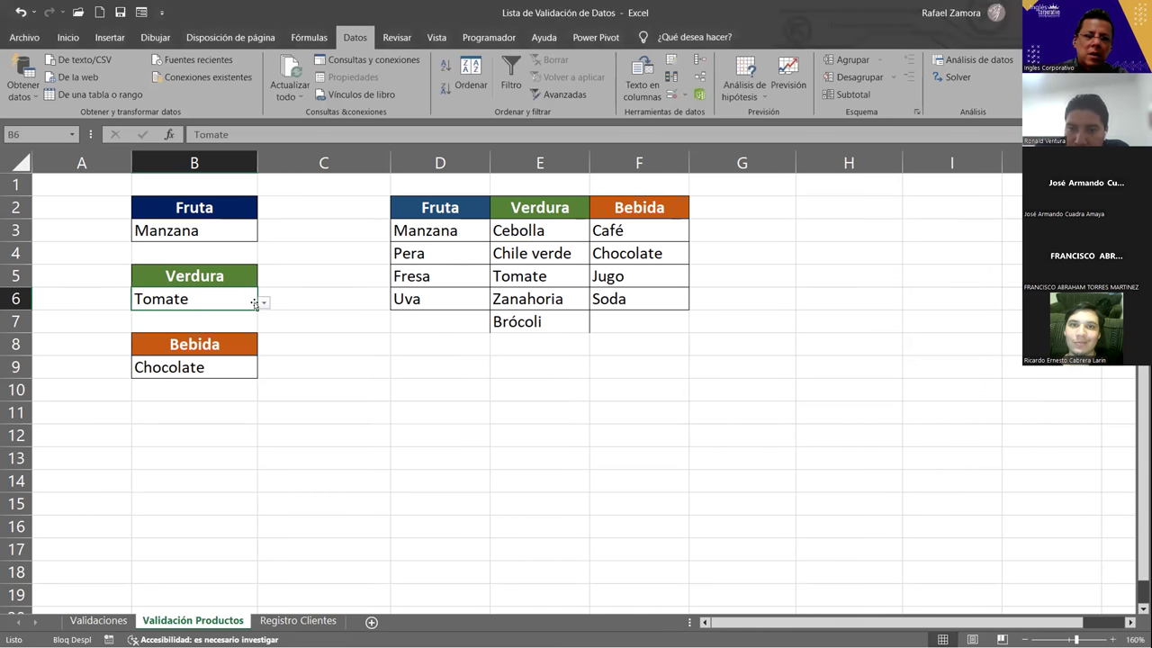
Step: Confirm B6's dropdown now lists Brócoli, then select cells E2, F7 and F11
{"action": "left_click", "coordinate": [262, 304]}
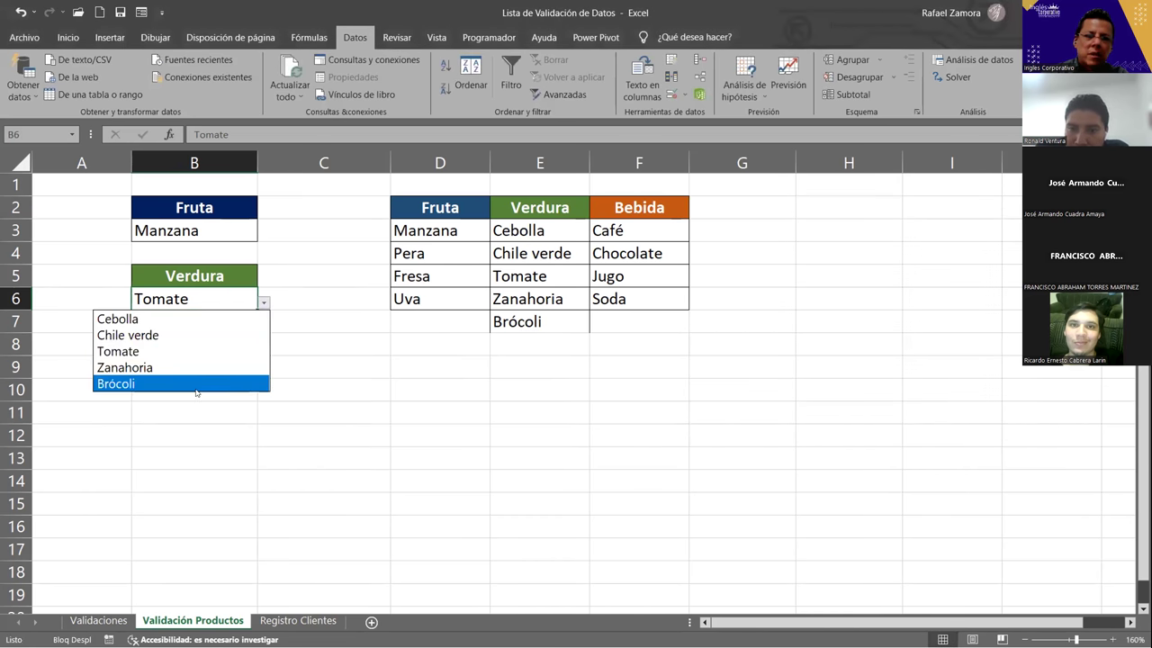
{"action": "key", "text": "Escape"}
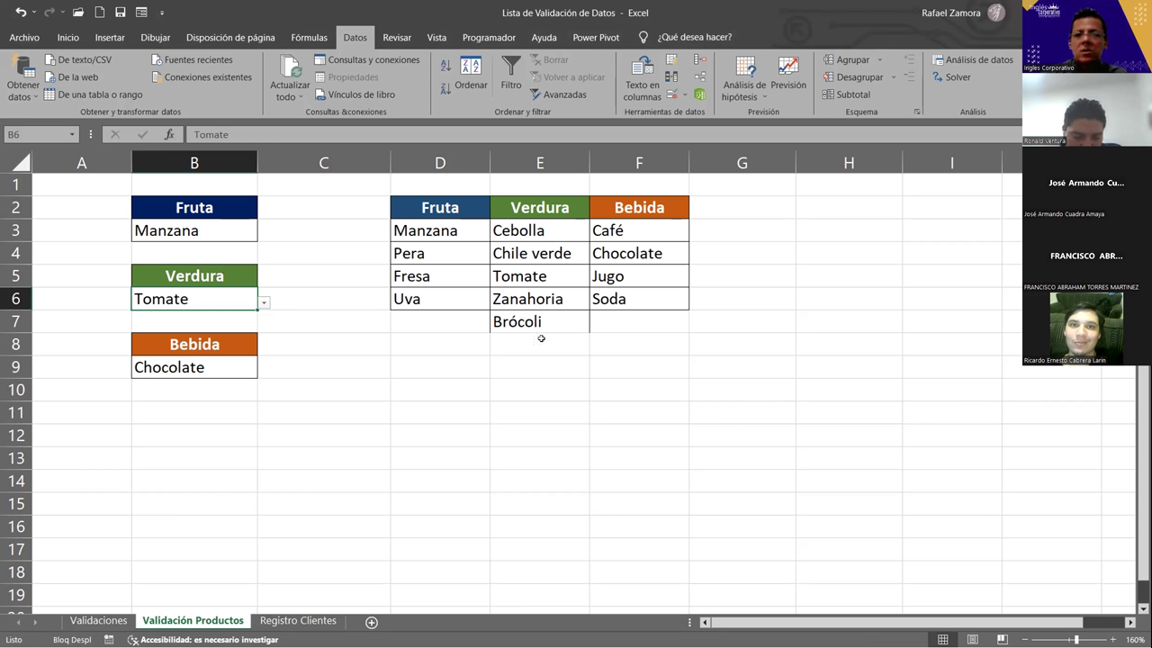
{"action": "left_click", "coordinate": [493, 198]}
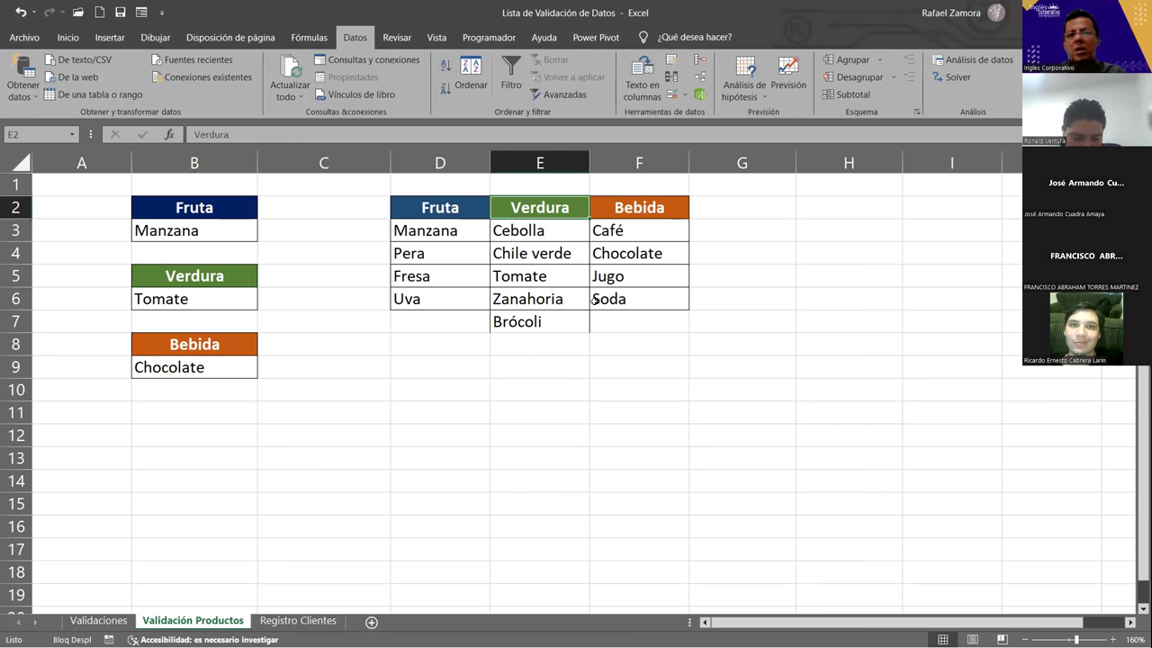
{"action": "left_click", "coordinate": [629, 315]}
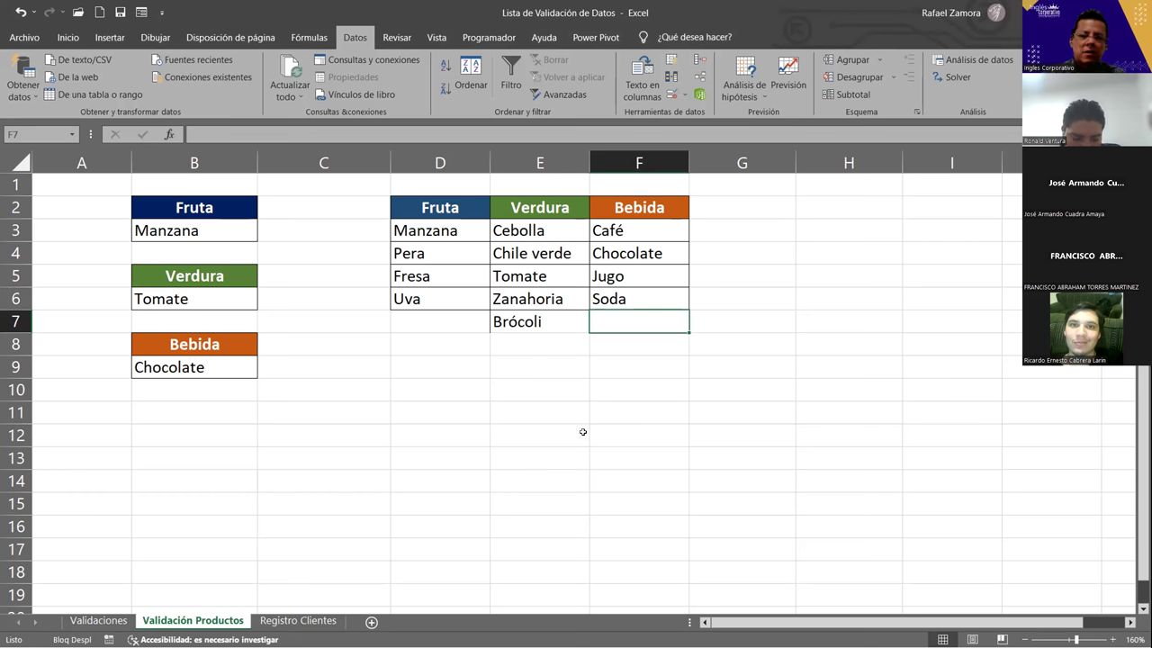
{"action": "left_click", "coordinate": [638, 408]}
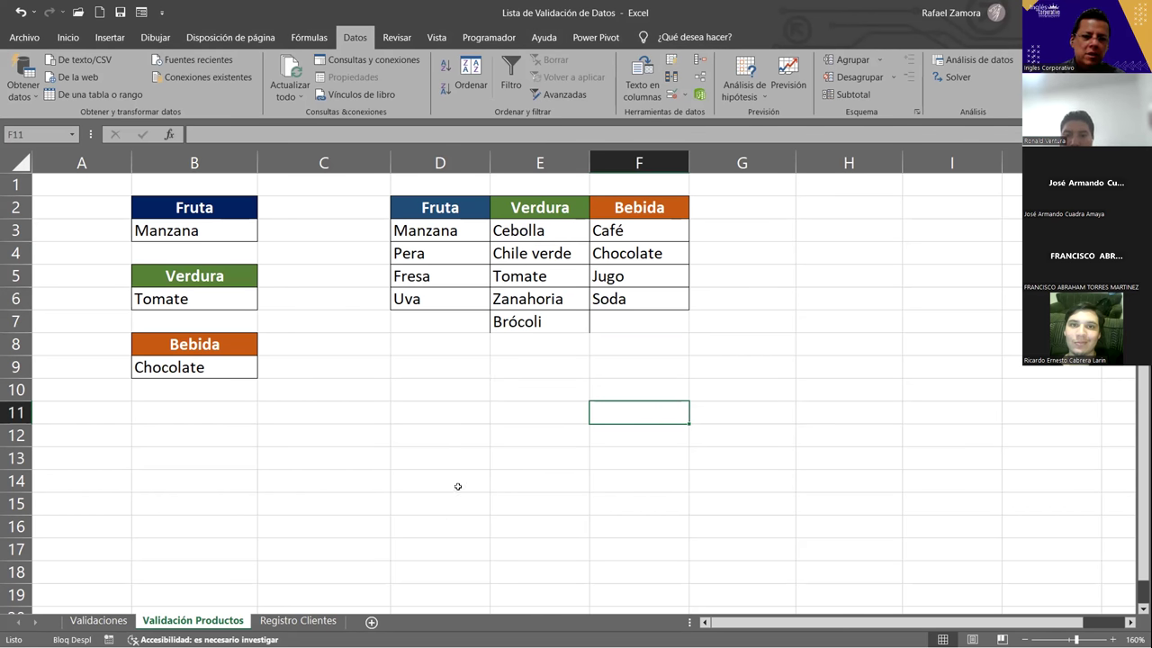
Step: On the Validaciones sheet, scroll right and select the Enero-to-Diciembre month cells J3:K14
{"action": "left_click", "coordinate": [90, 621]}
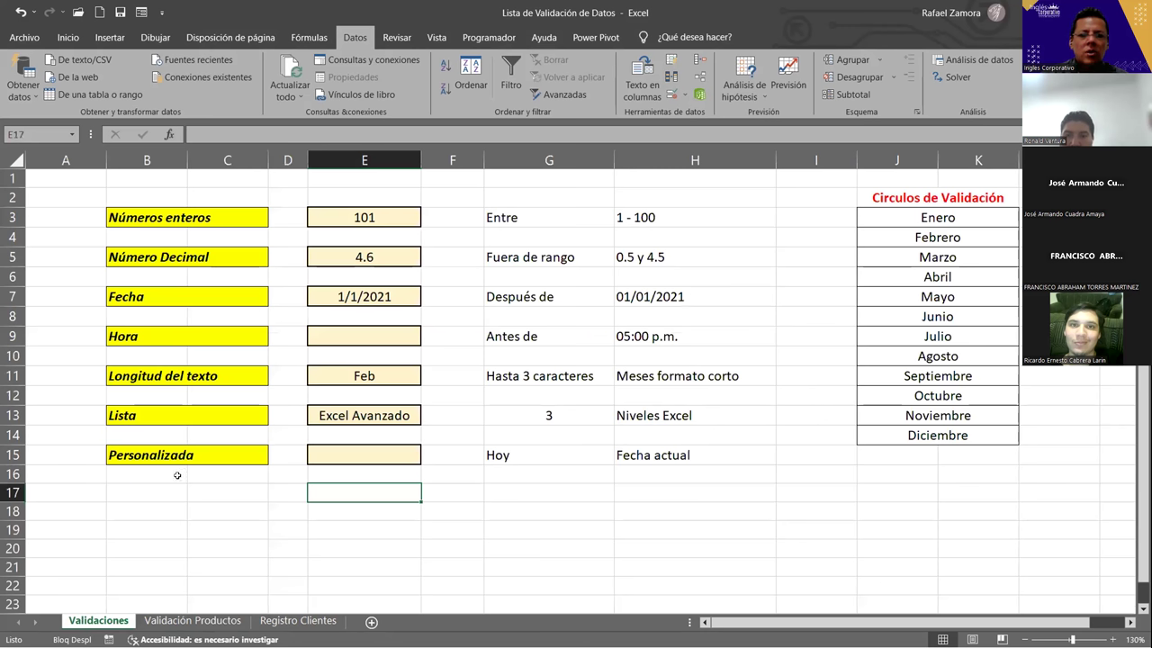
{"action": "left_click", "coordinate": [218, 455]}
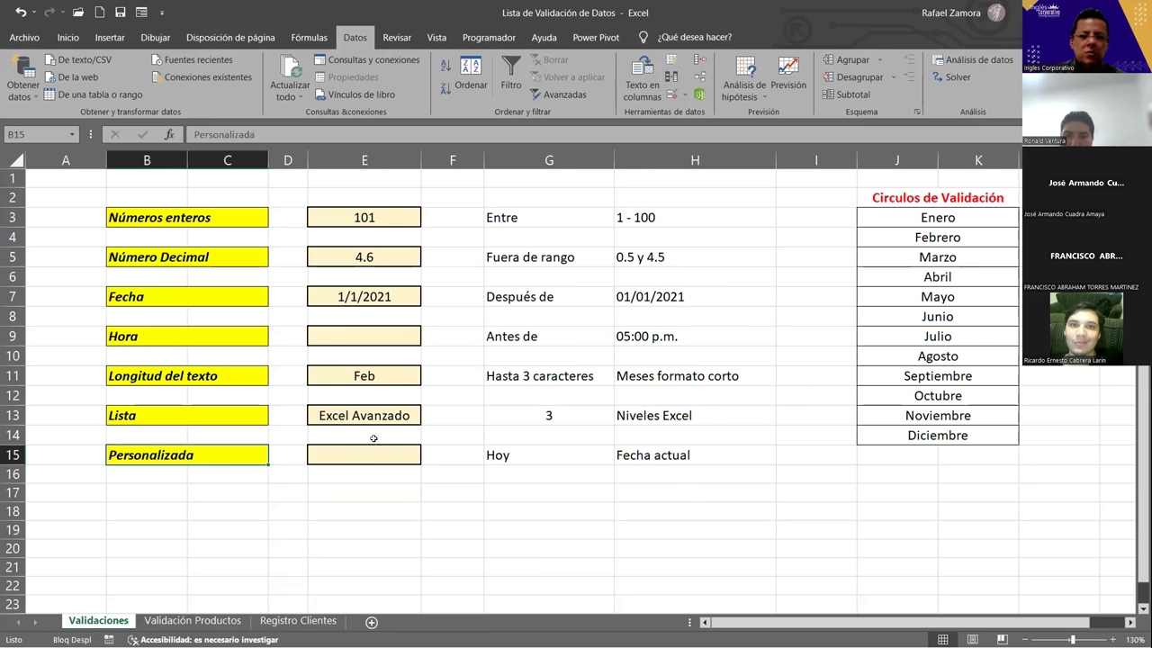
{"action": "left_click", "coordinate": [1130, 621]}
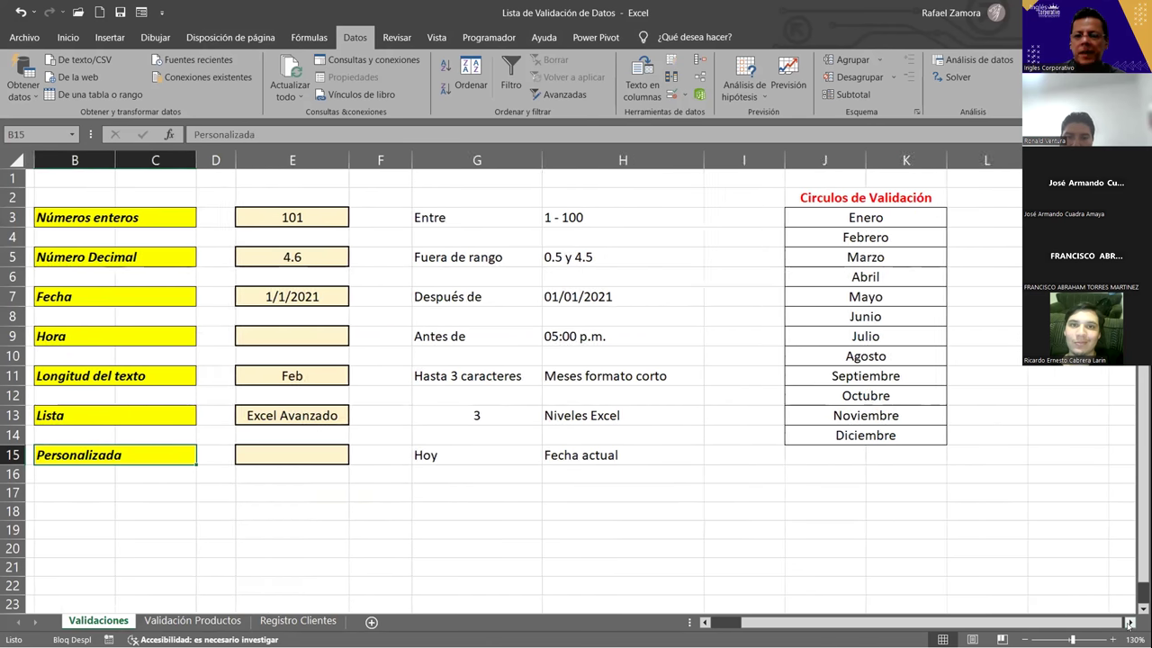
{"action": "left_click", "coordinate": [1129, 622]}
{"action": "left_click", "coordinate": [1130, 622]}
{"action": "left_click", "coordinate": [1129, 622]}
{"action": "left_click_drag", "start_coordinate": [655, 216], "coordinate": [693, 434]}
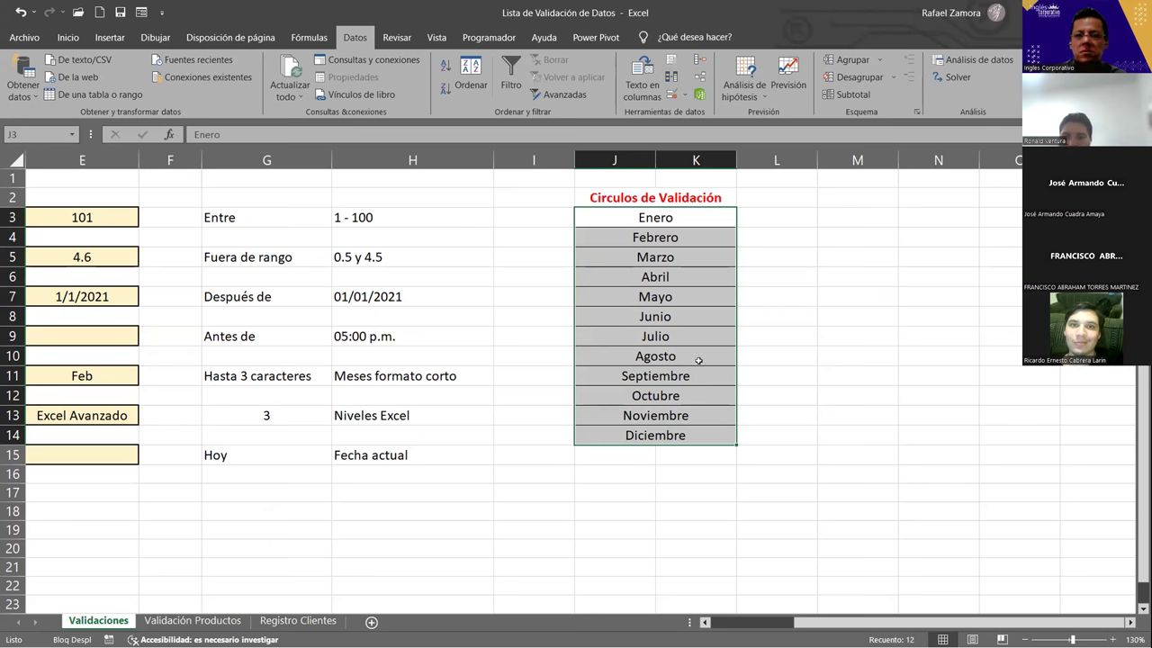
Step: Give J3:K14 list validation with the source Enero,Abril,Agosto,Diciembre
{"action": "left_click", "coordinate": [699, 294]}
{"action": "left_click_drag", "start_coordinate": [677, 214], "coordinate": [675, 430]}
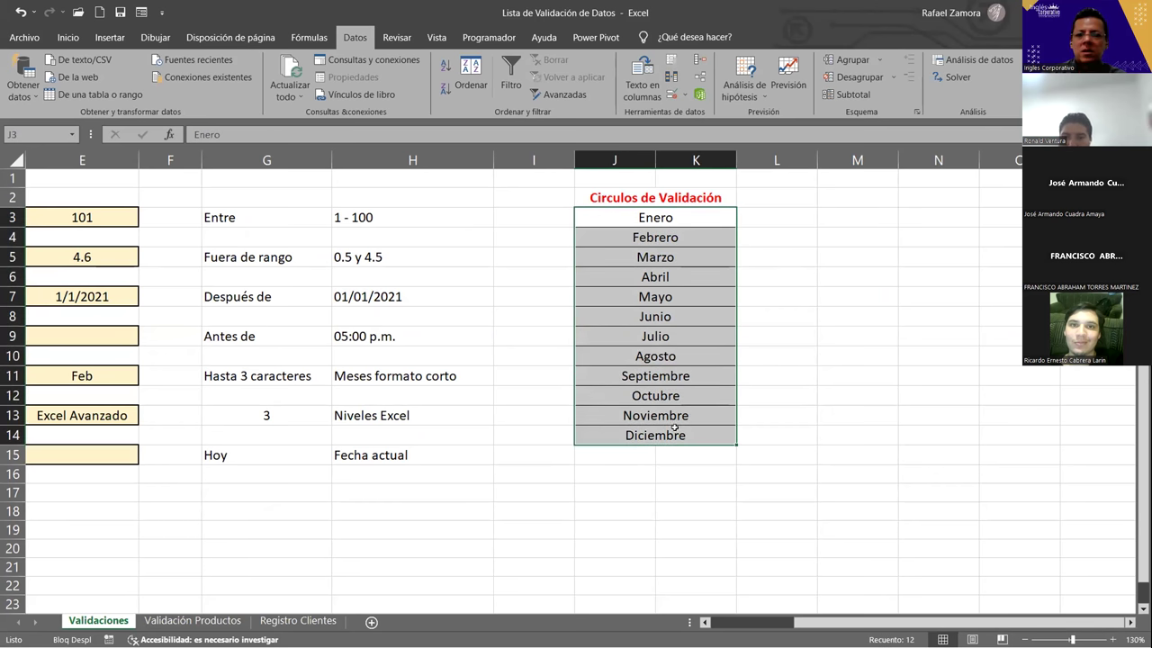
{"action": "left_click", "coordinate": [671, 95]}
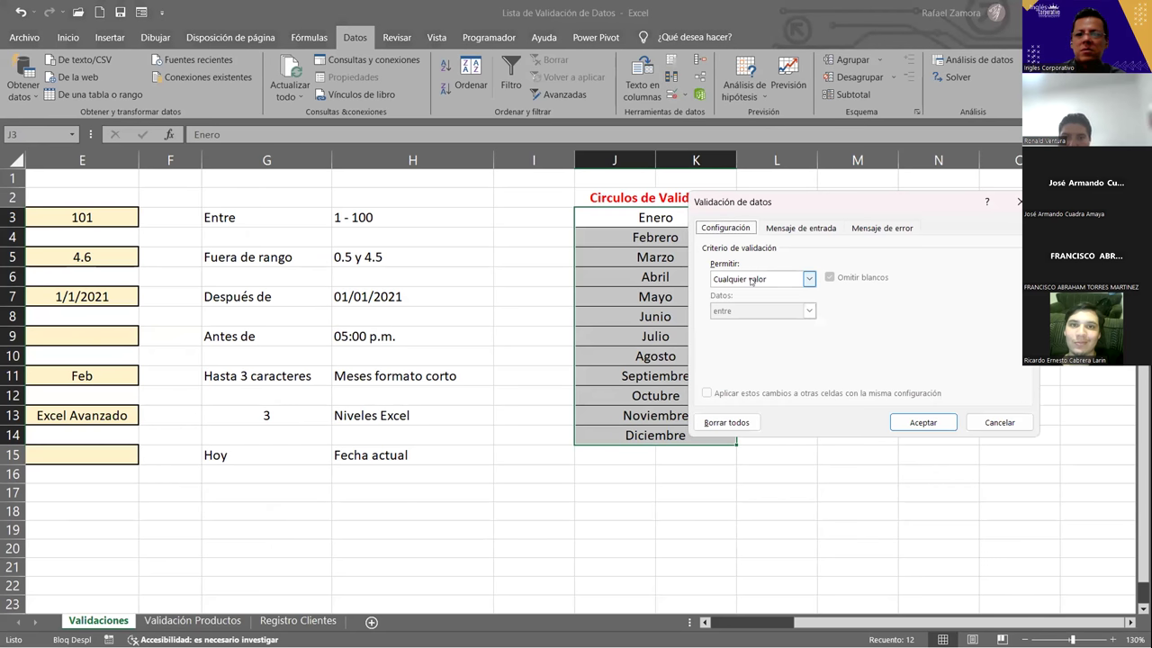
{"action": "left_click", "coordinate": [752, 280]}
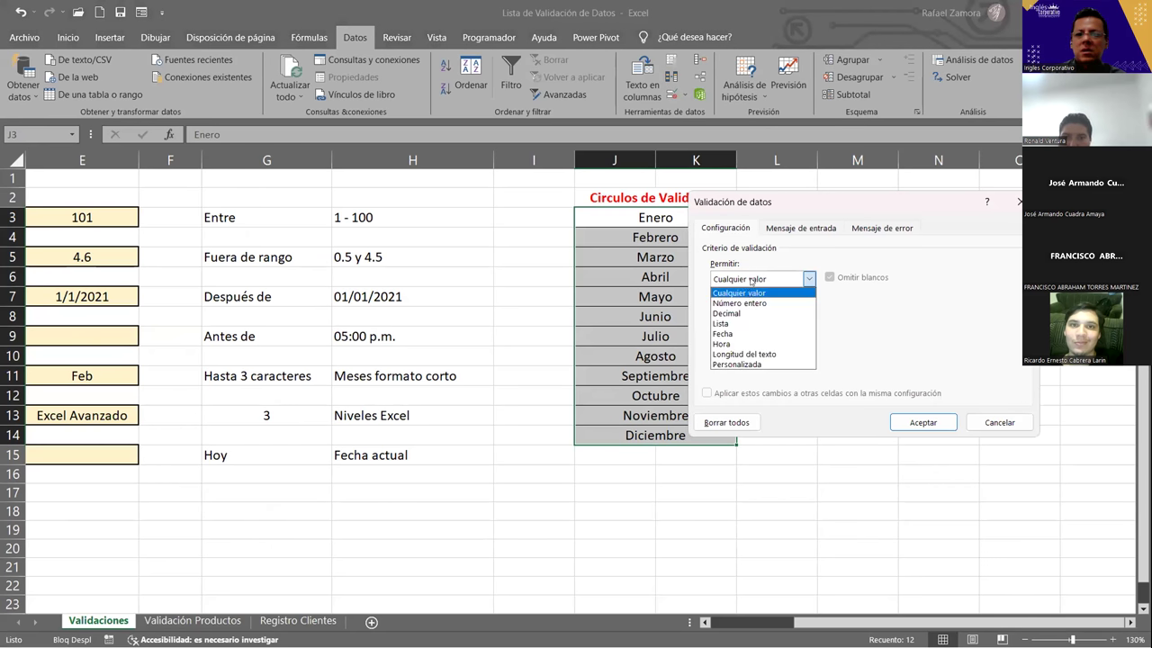
{"action": "left_click", "coordinate": [761, 324]}
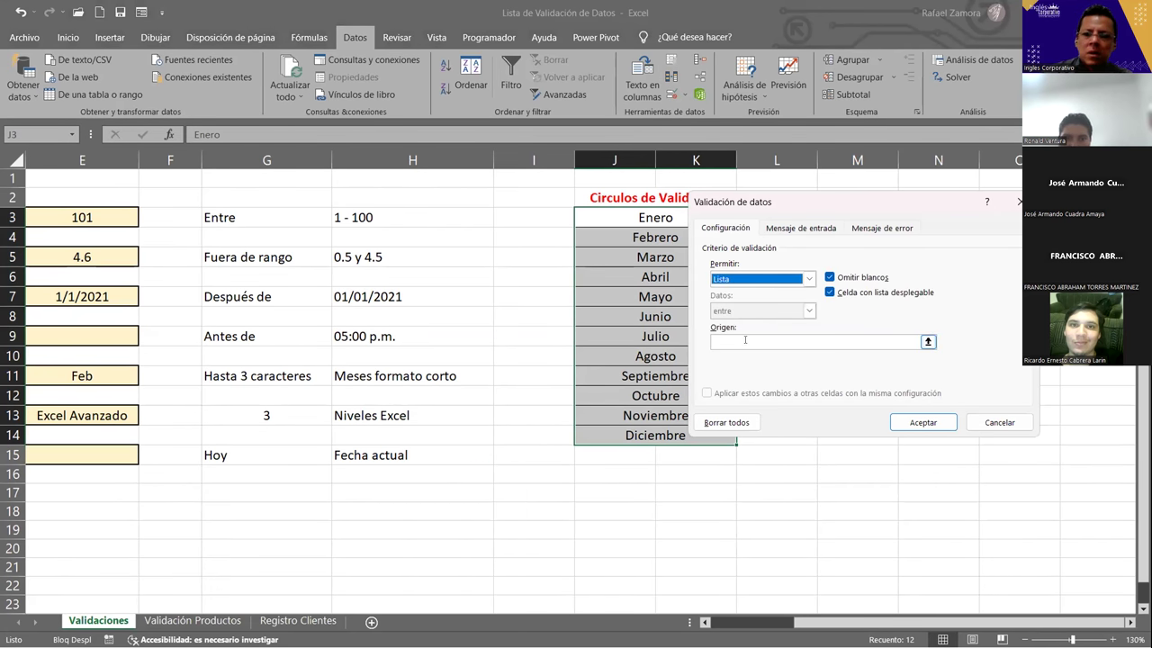
{"action": "left_click", "coordinate": [745, 340]}
{"action": "type", "text": "Enero,"}
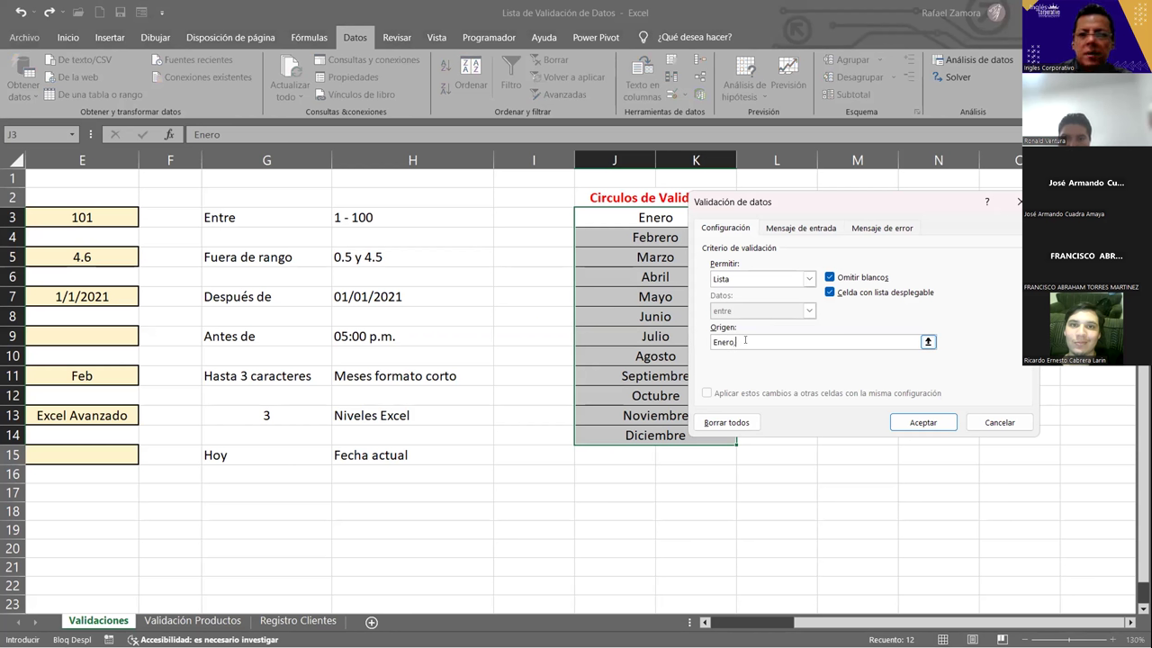
{"action": "type", "text": "Abril,Agosto,Diciembre"}
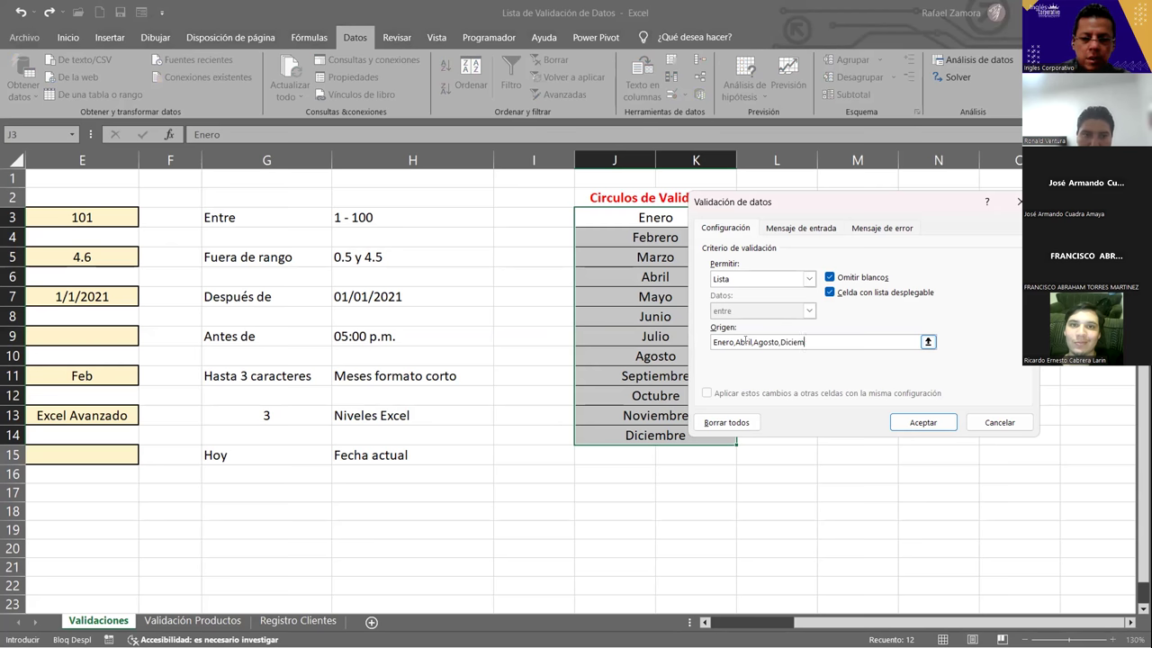
{"action": "left_click", "coordinate": [923, 423]}
Step: Apply Rodear con un círculo datos no válidos to circle 101 in E3 and the disallowed months
{"action": "left_click", "coordinate": [684, 316]}
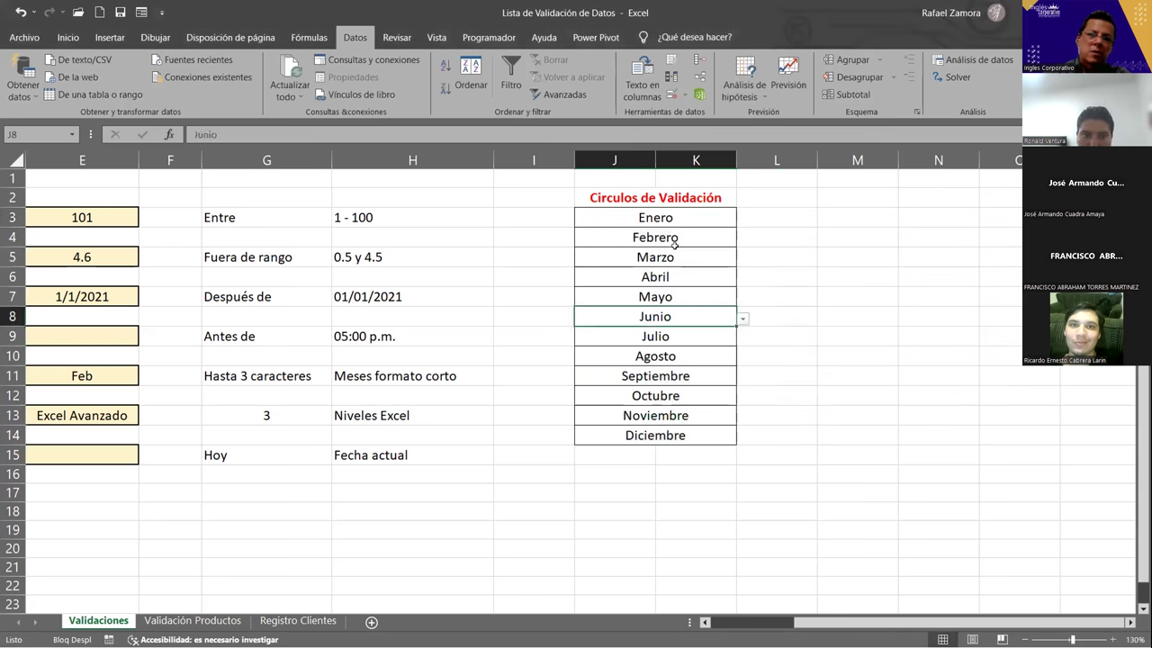
{"action": "left_click", "coordinate": [675, 355]}
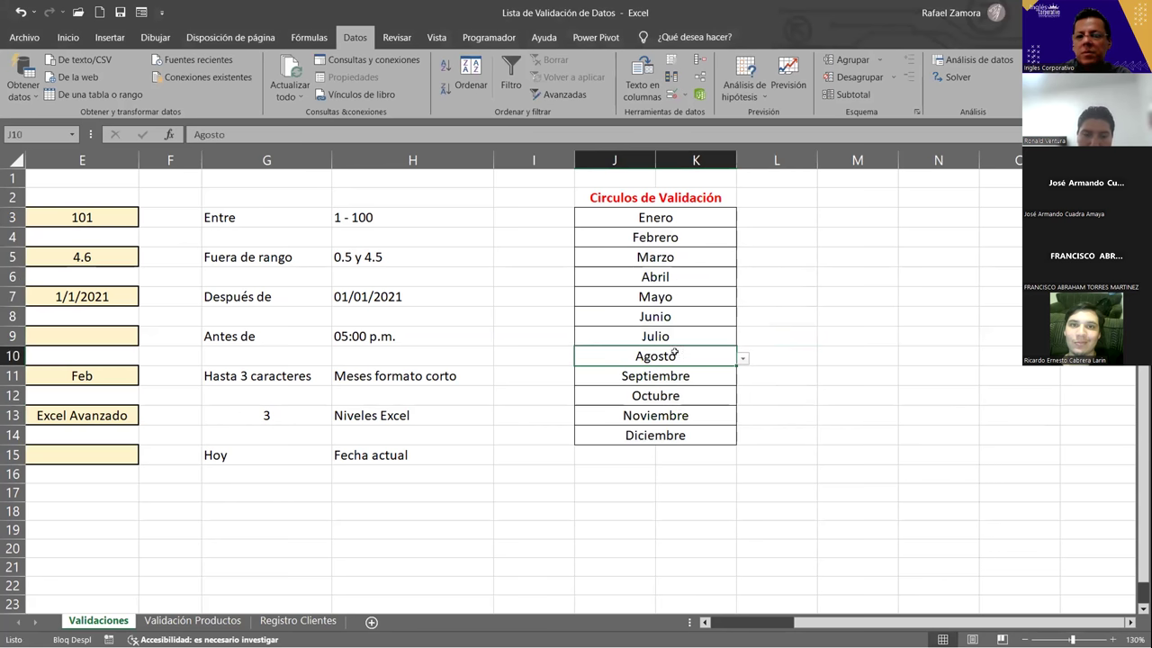
{"action": "left_click", "coordinate": [714, 209]}
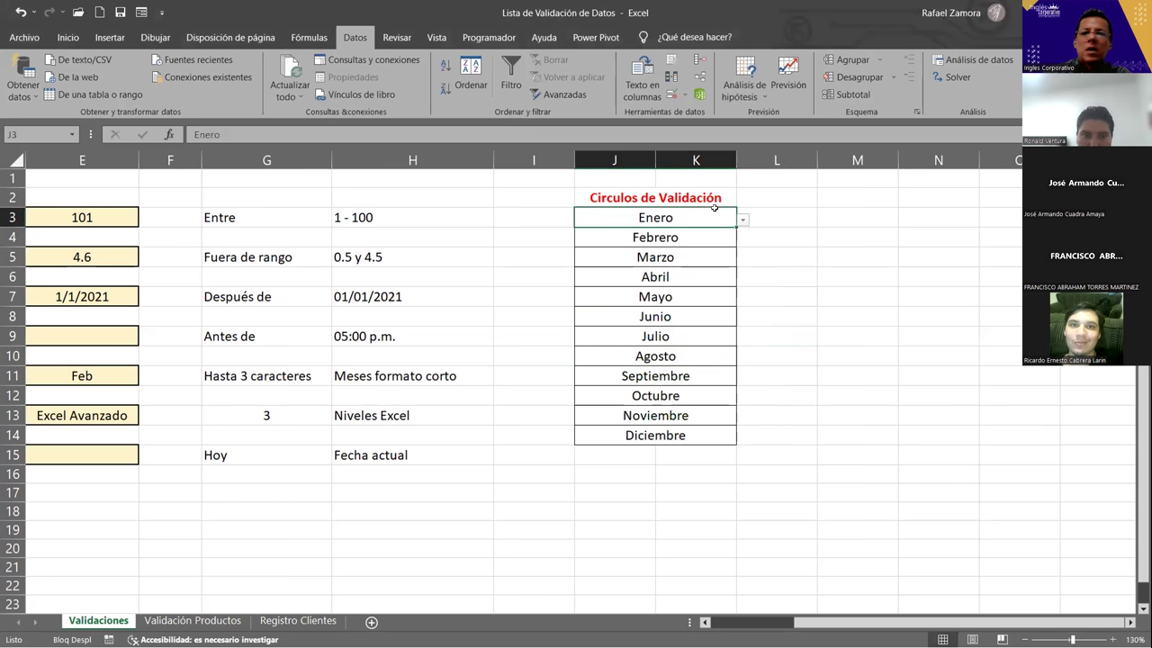
{"action": "left_click", "coordinate": [684, 94]}
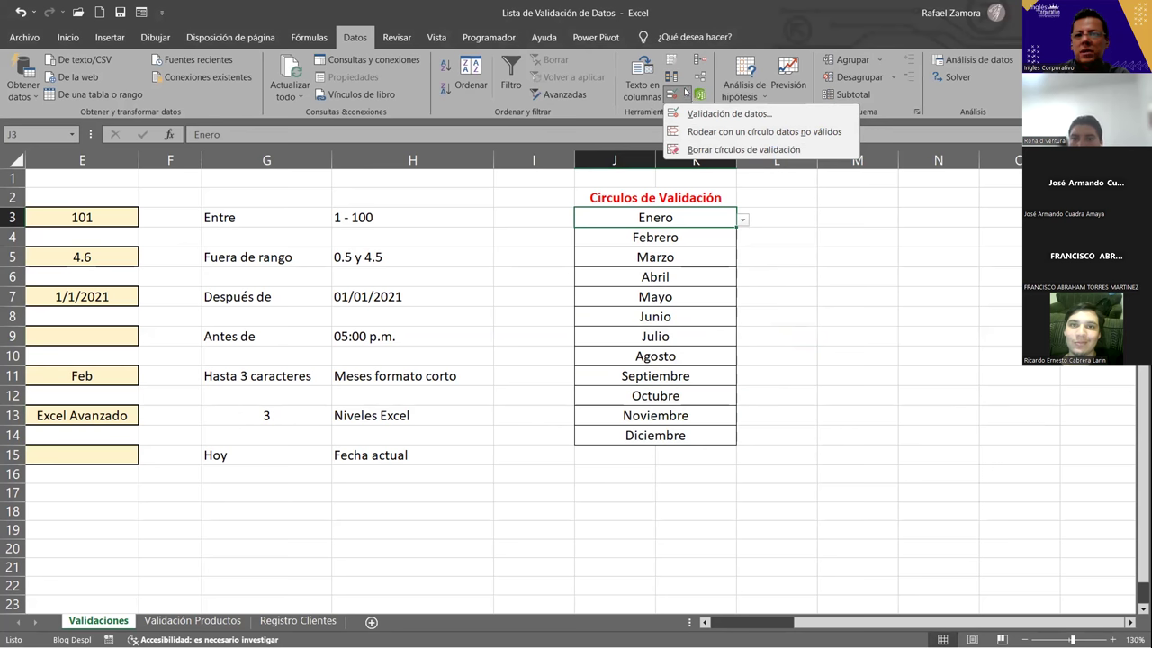
{"action": "left_click", "coordinate": [808, 131]}
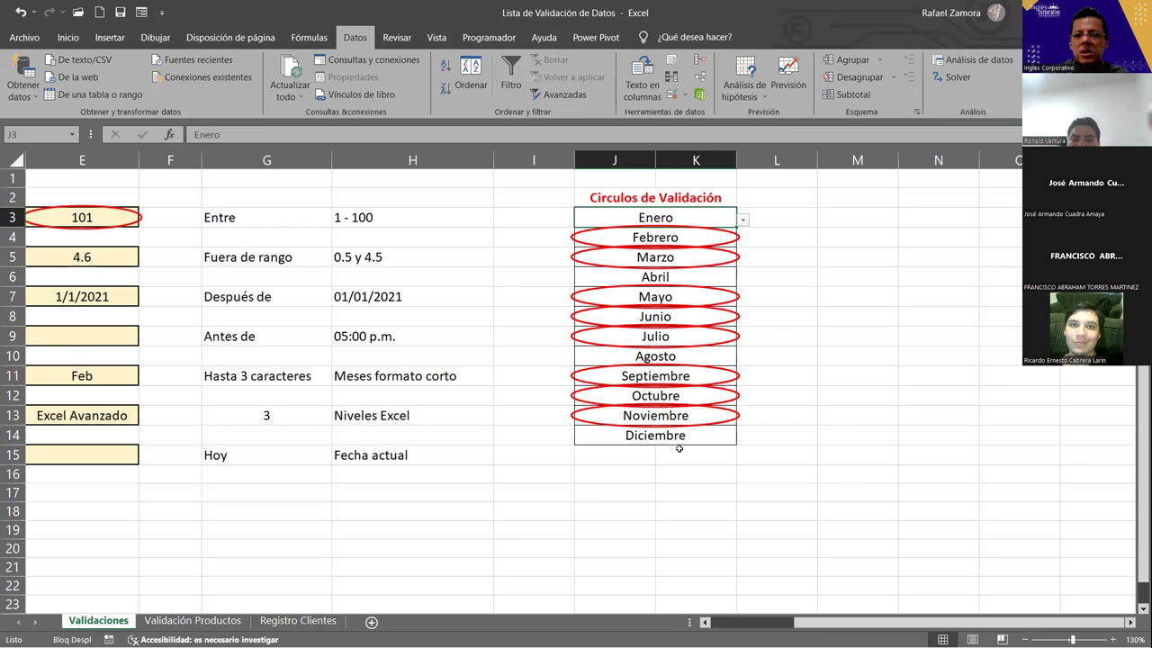
Step: Use the month dropdowns to set J8 and J3 to Agosto and J12 to Abril
{"action": "left_click", "coordinate": [689, 314]}
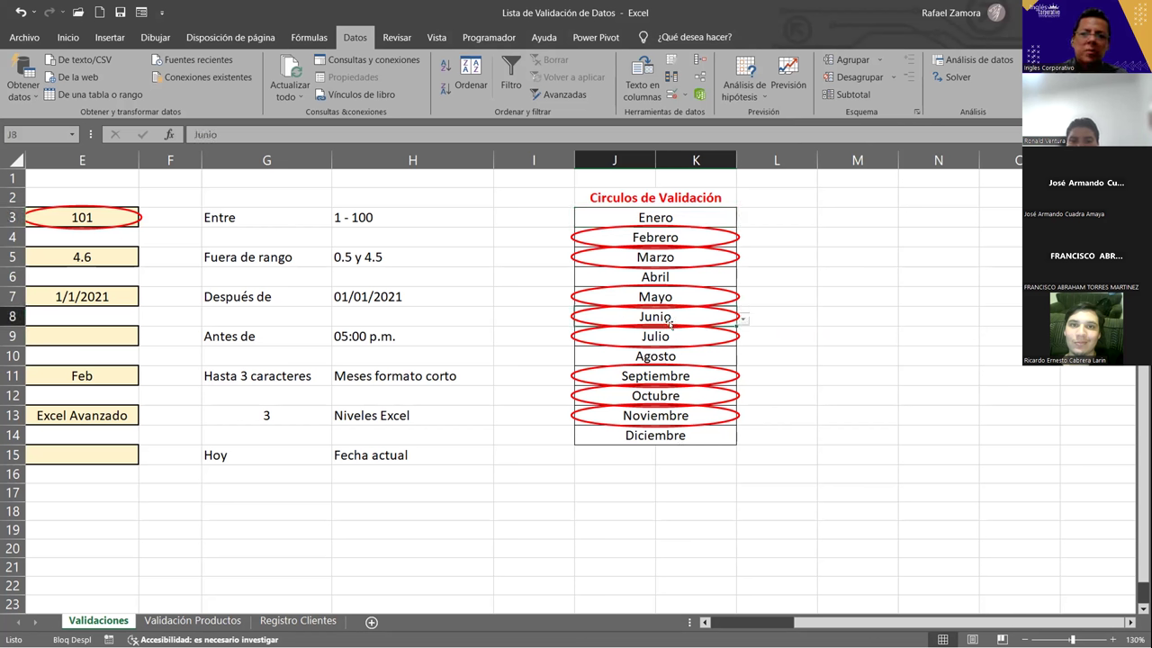
{"action": "left_click", "coordinate": [743, 319]}
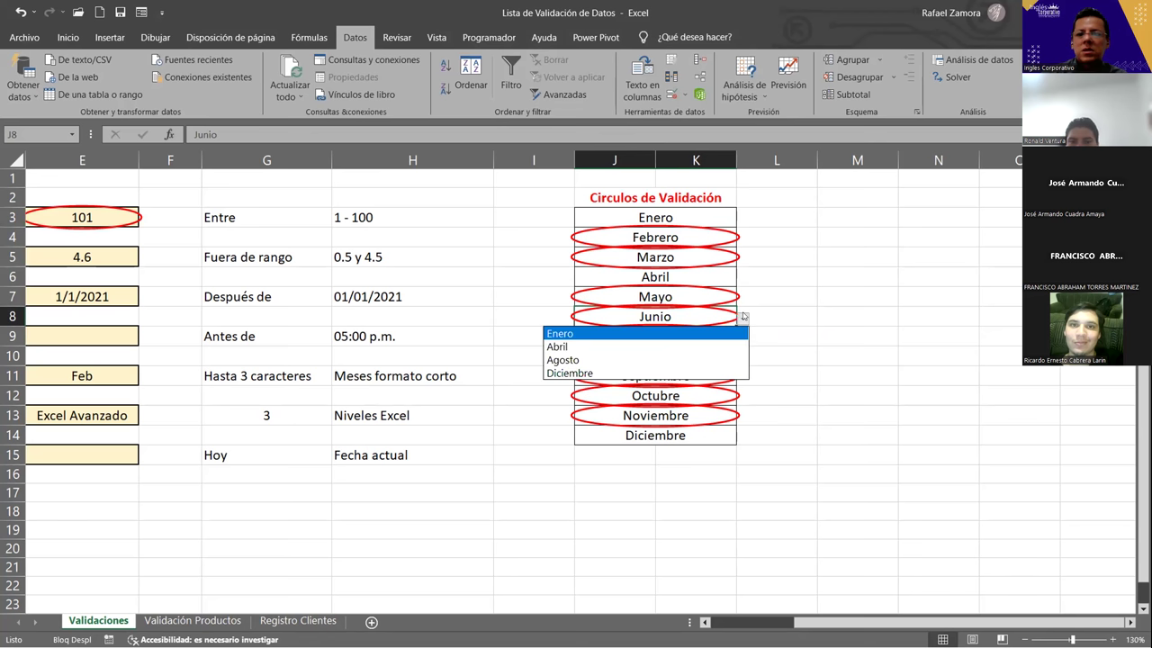
{"action": "left_click", "coordinate": [581, 360]}
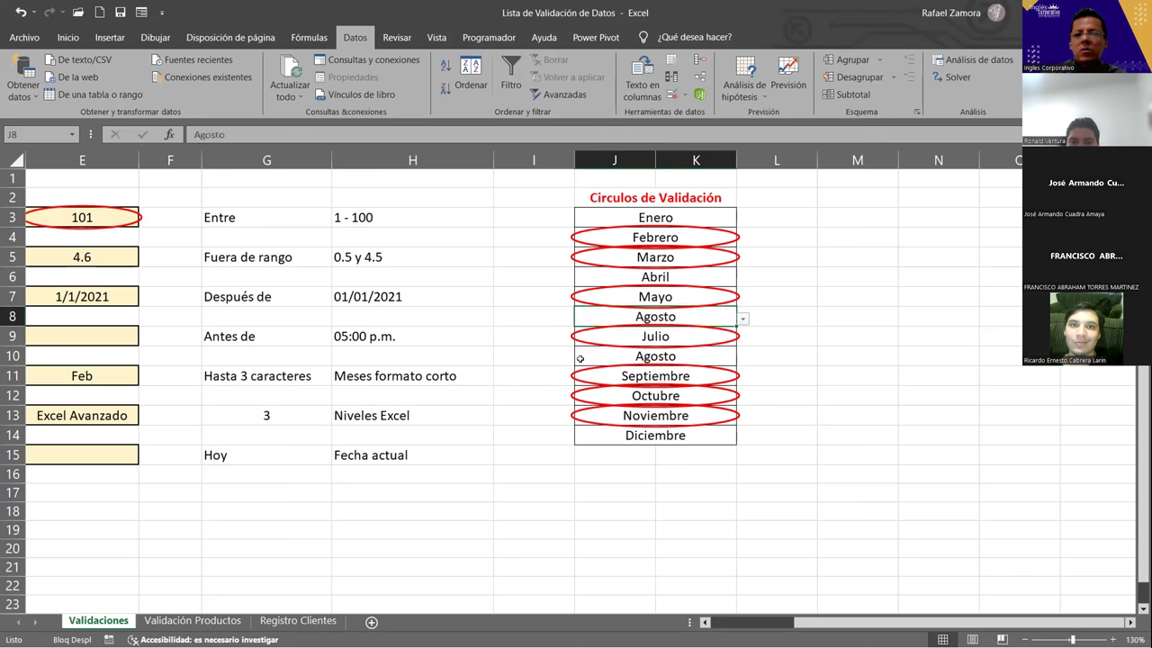
{"action": "left_click", "coordinate": [762, 316]}
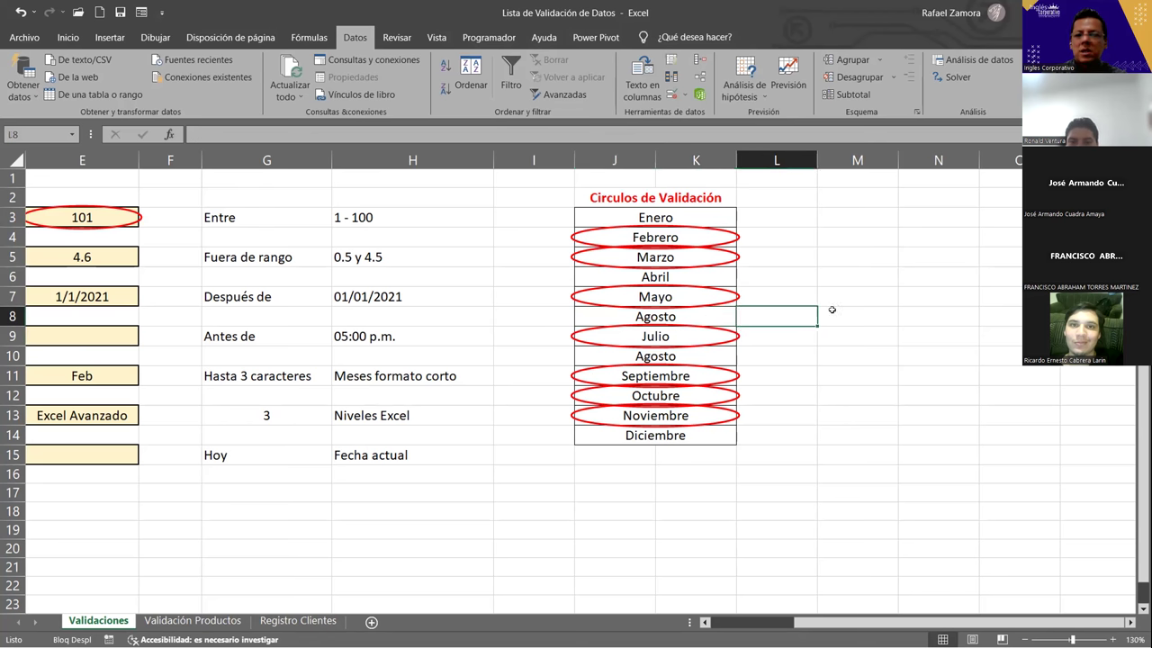
{"action": "left_click", "coordinate": [725, 216]}
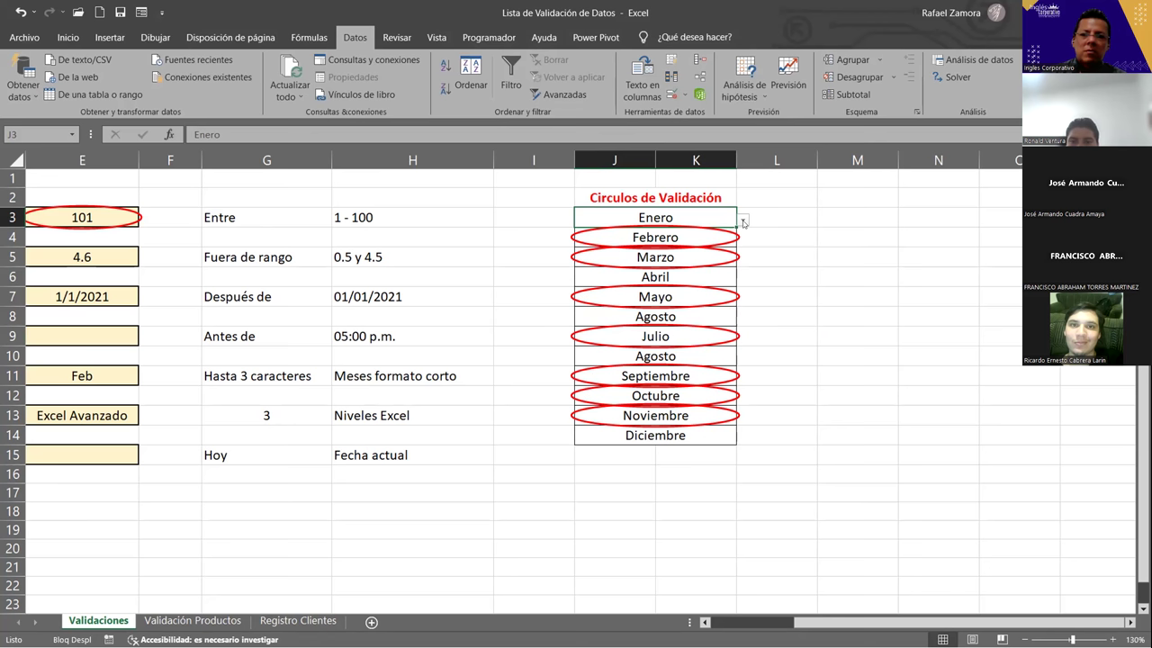
{"action": "left_click", "coordinate": [744, 221]}
{"action": "left_click", "coordinate": [666, 259]}
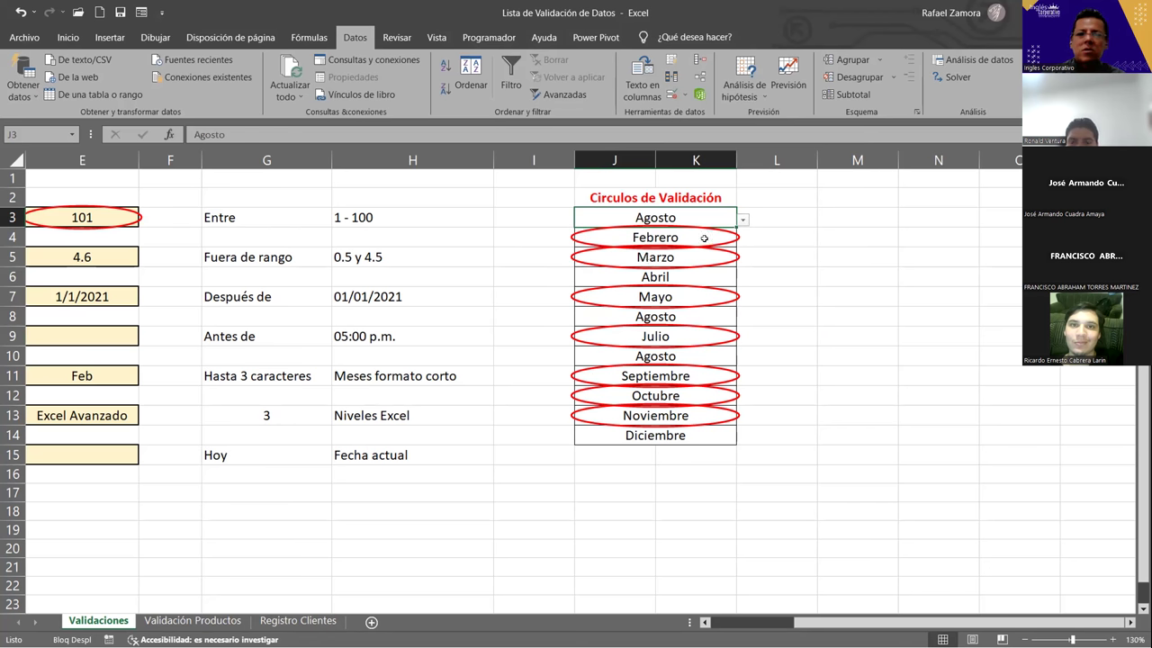
{"action": "left_click", "coordinate": [709, 391]}
{"action": "left_click", "coordinate": [744, 397]}
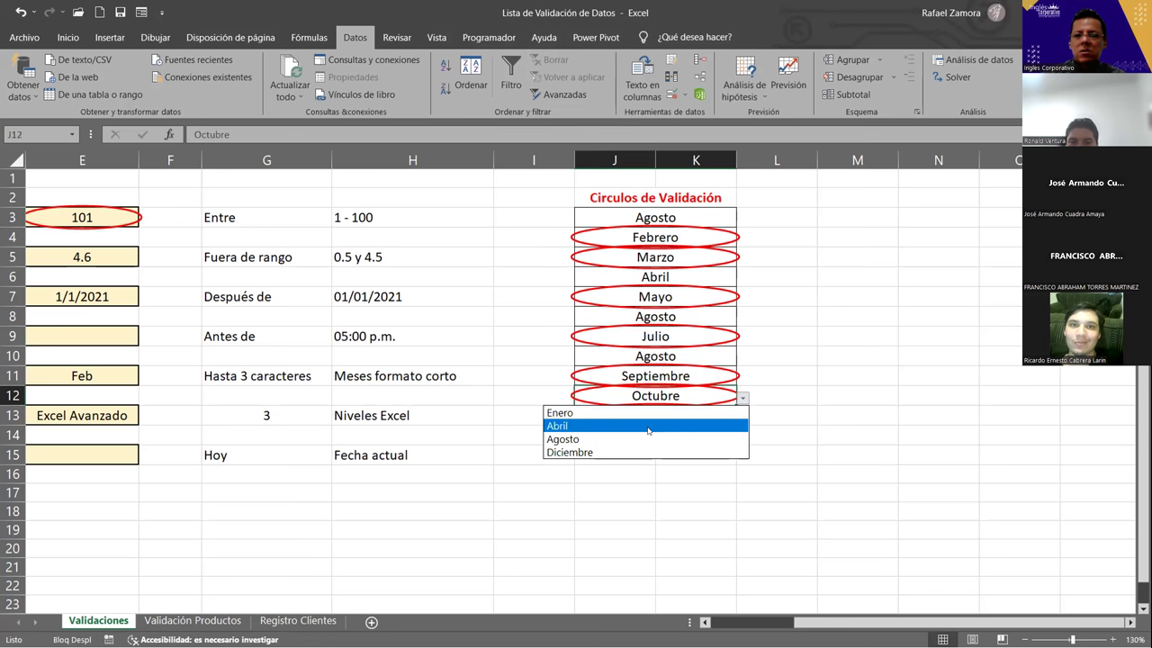
{"action": "left_click", "coordinate": [648, 425]}
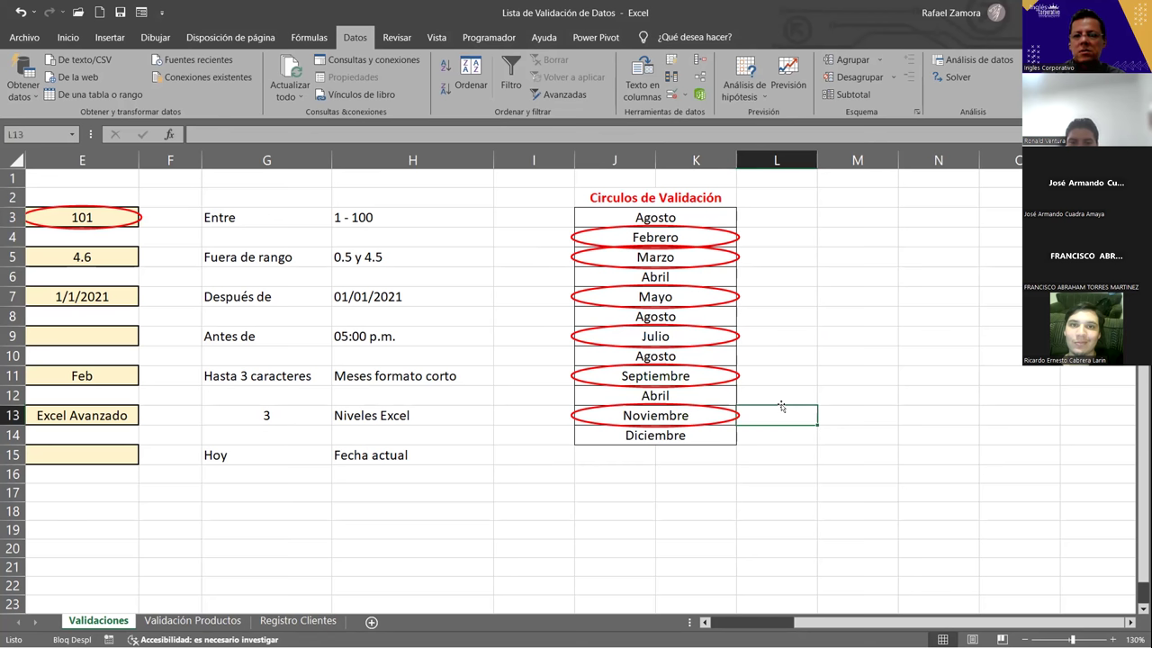
Step: Clear all validation circles with Borrar círculos de validación
{"action": "left_click_drag", "start_coordinate": [667, 303], "coordinate": [666, 317]}
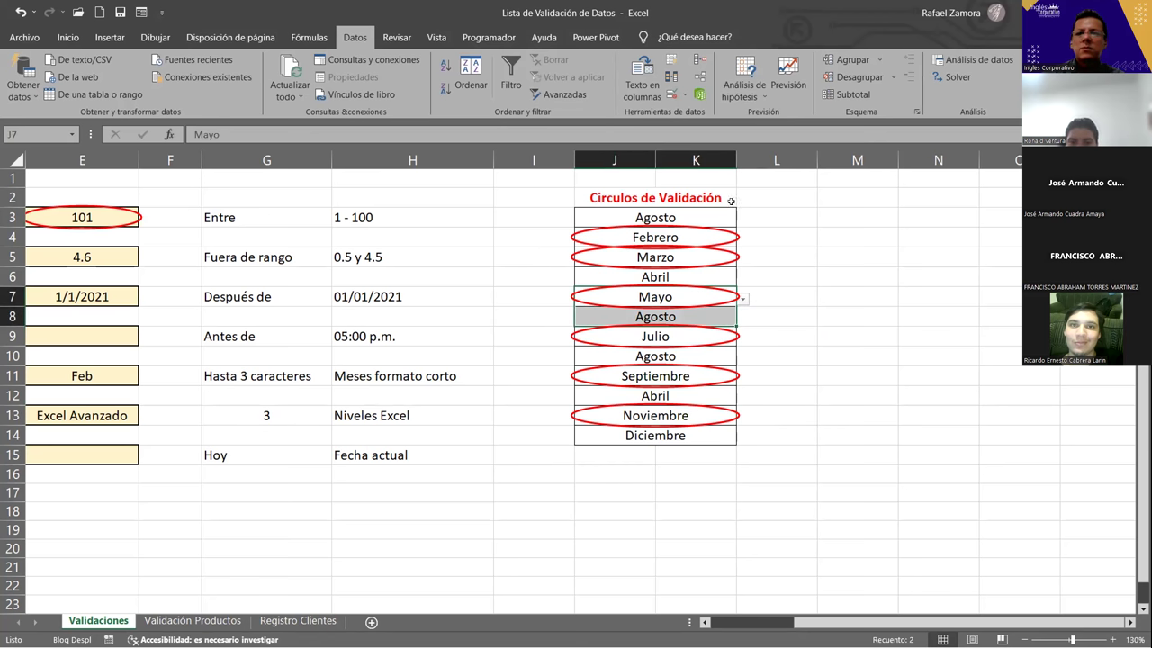
{"action": "left_click", "coordinate": [686, 94]}
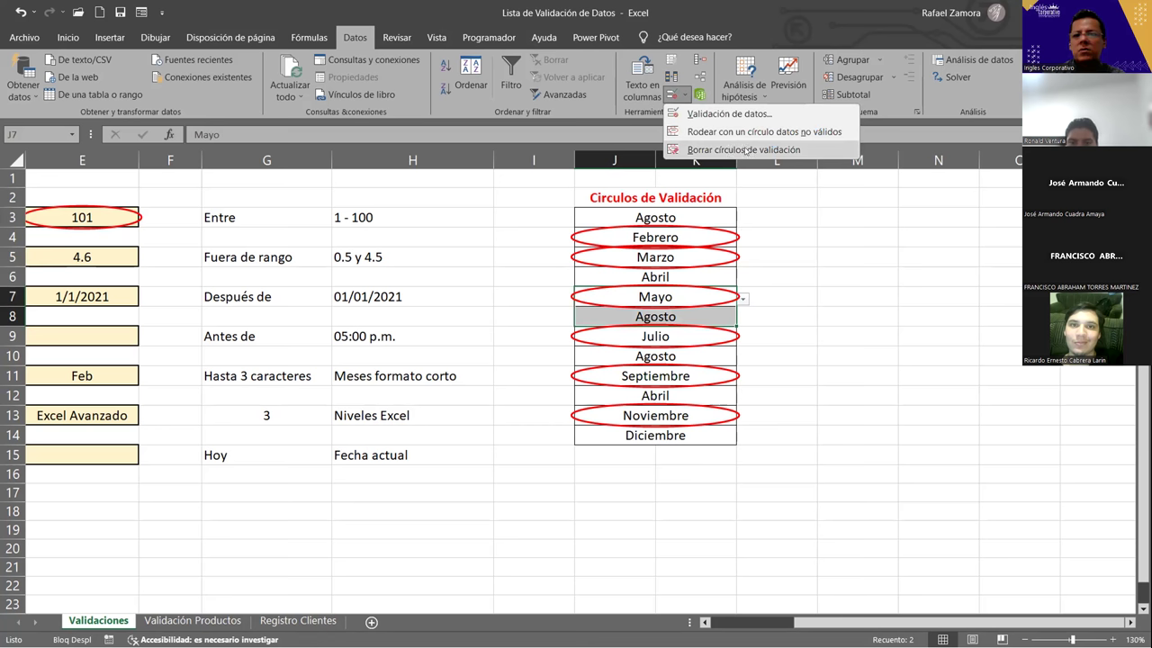
{"action": "left_click", "coordinate": [747, 151]}
{"action": "left_click", "coordinate": [819, 352]}
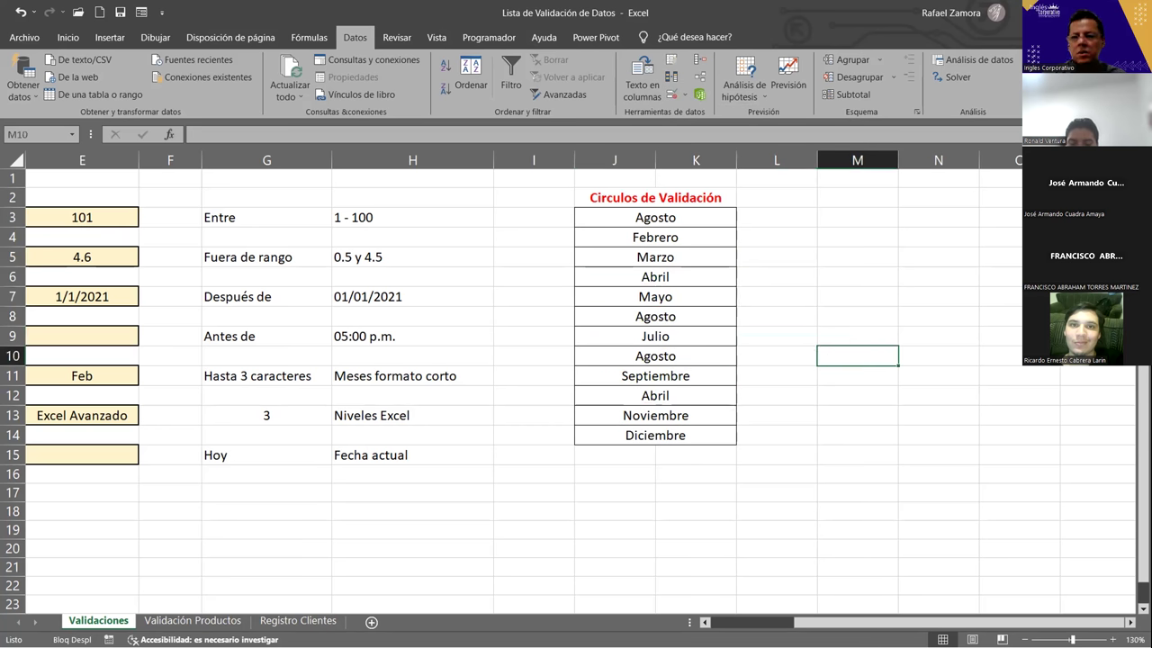
{"action": "left_click", "coordinate": [797, 411]}
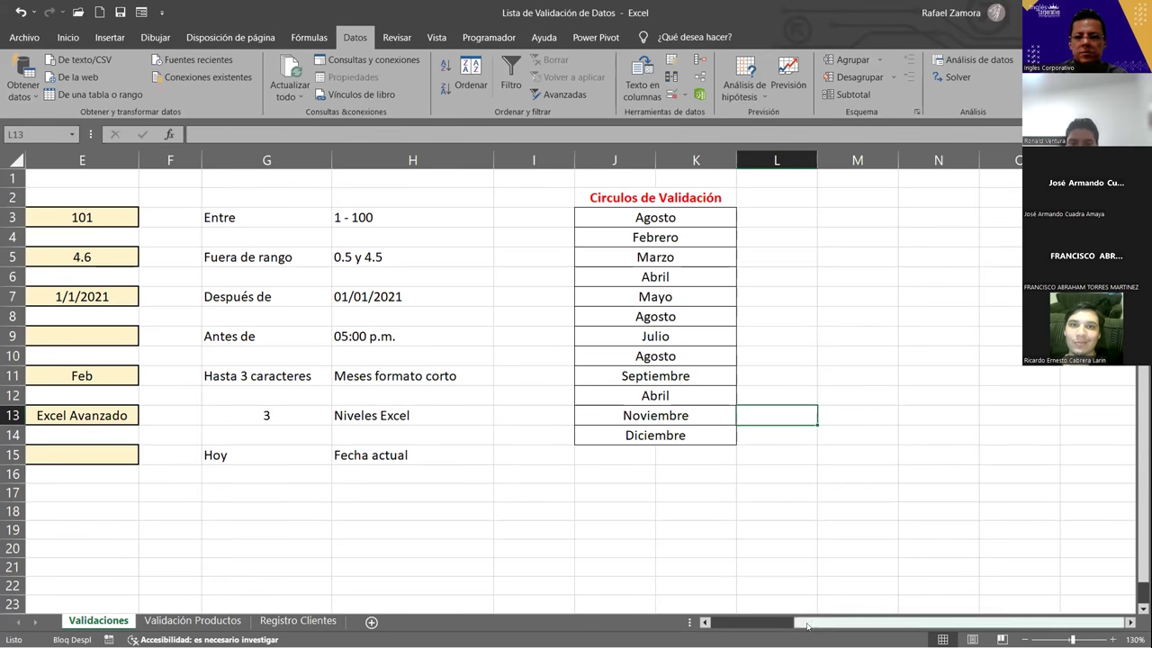
{"action": "scroll", "coordinate": [725, 634], "scroll_direction": "left", "scroll_amount": 3}
{"action": "scroll", "coordinate": [294, 407], "scroll_direction": "left", "scroll_amount": 1}
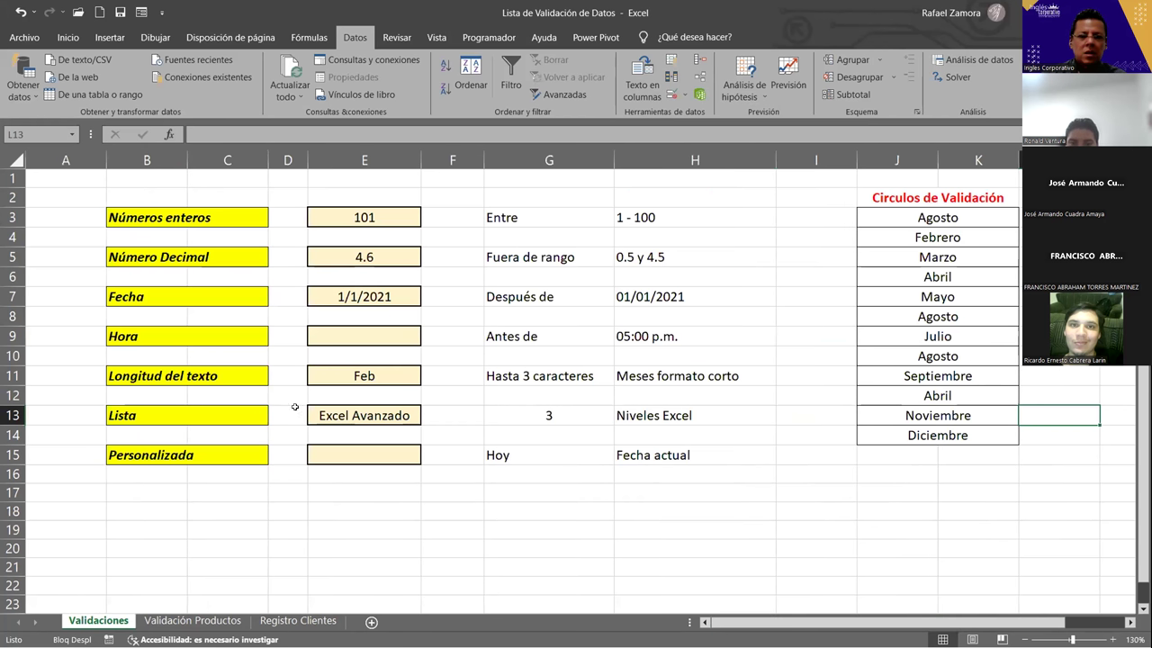
{"action": "left_click", "coordinate": [357, 455]}
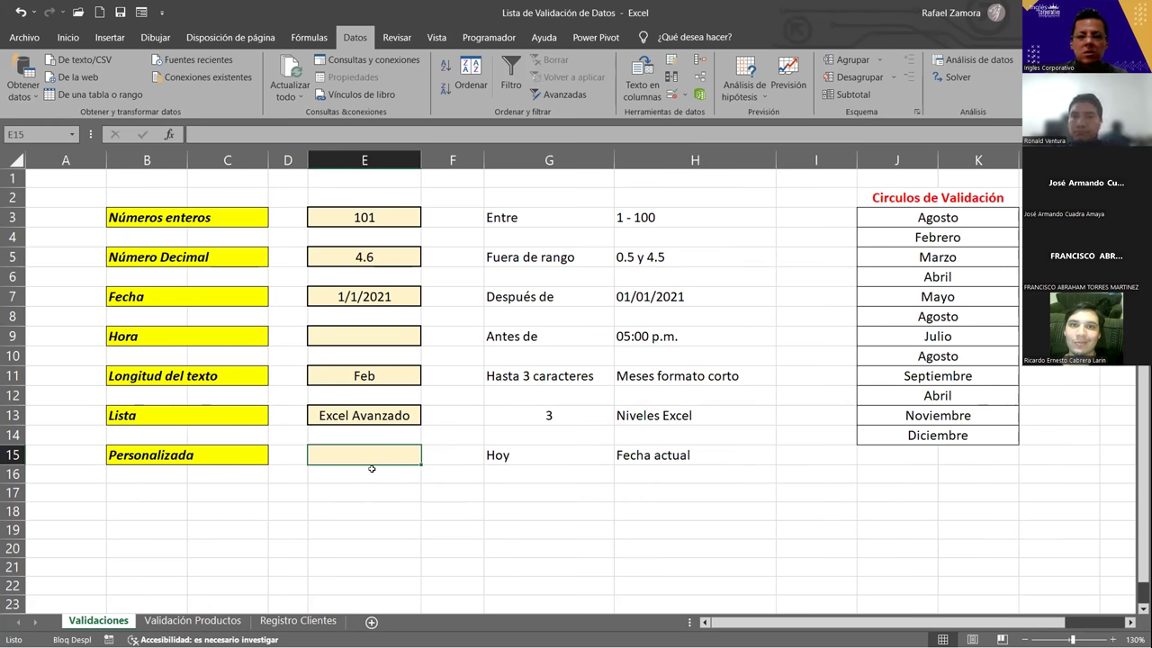
{"action": "left_click", "coordinate": [357, 495]}
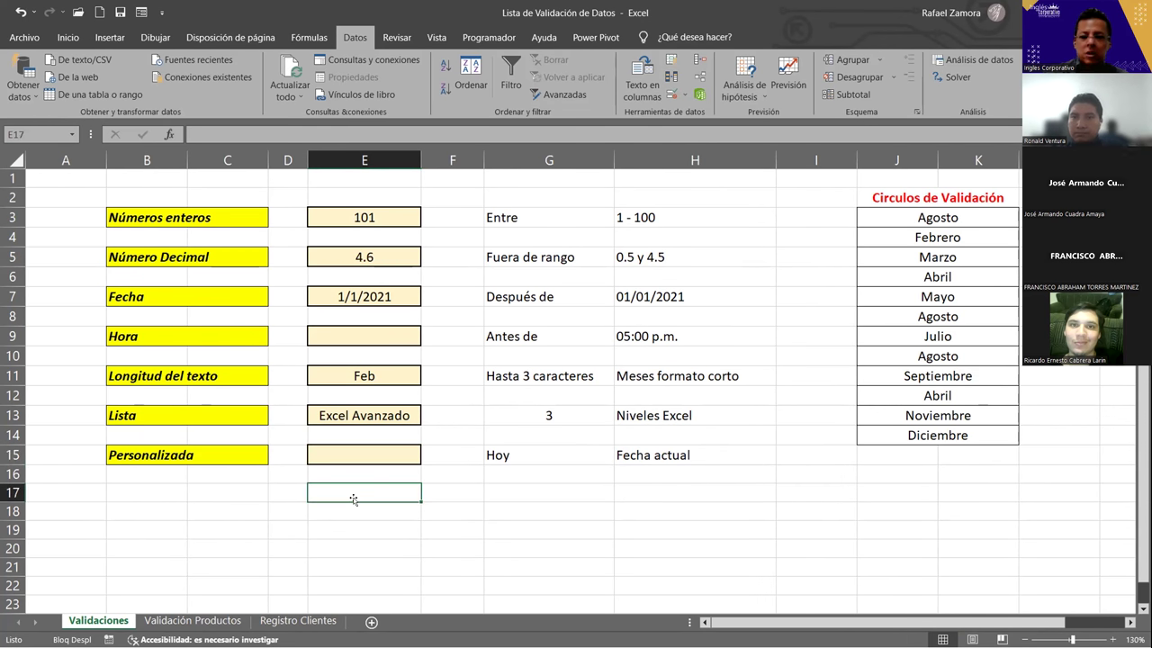
{"action": "type", "text": "="}
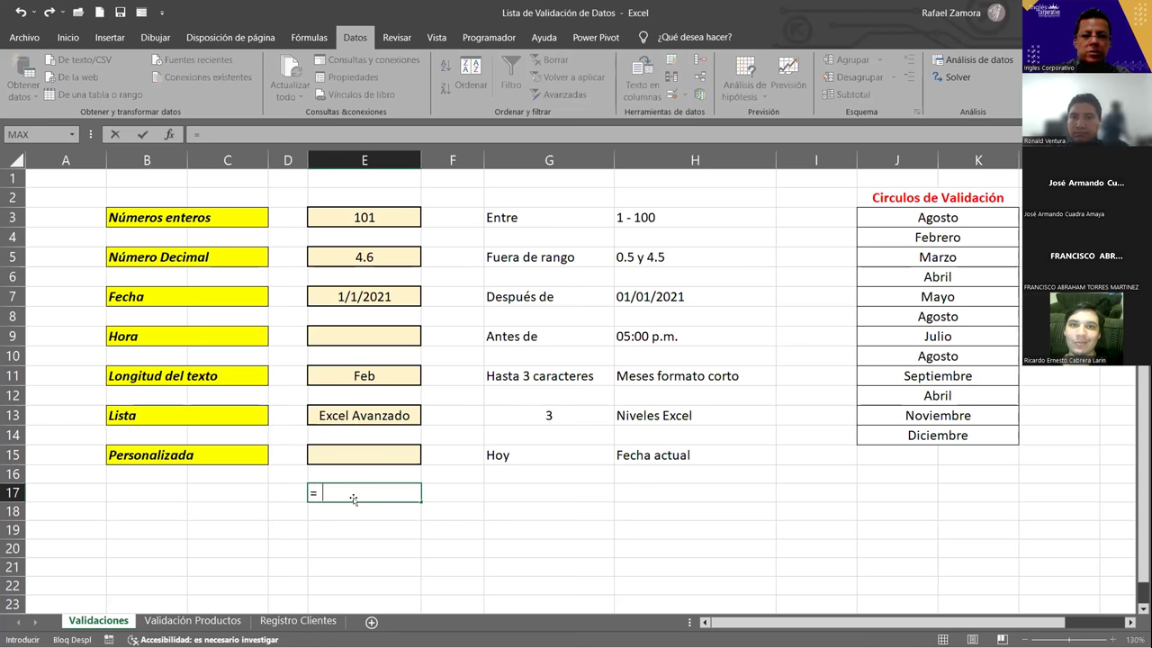
{"action": "type", "text": " sum"}
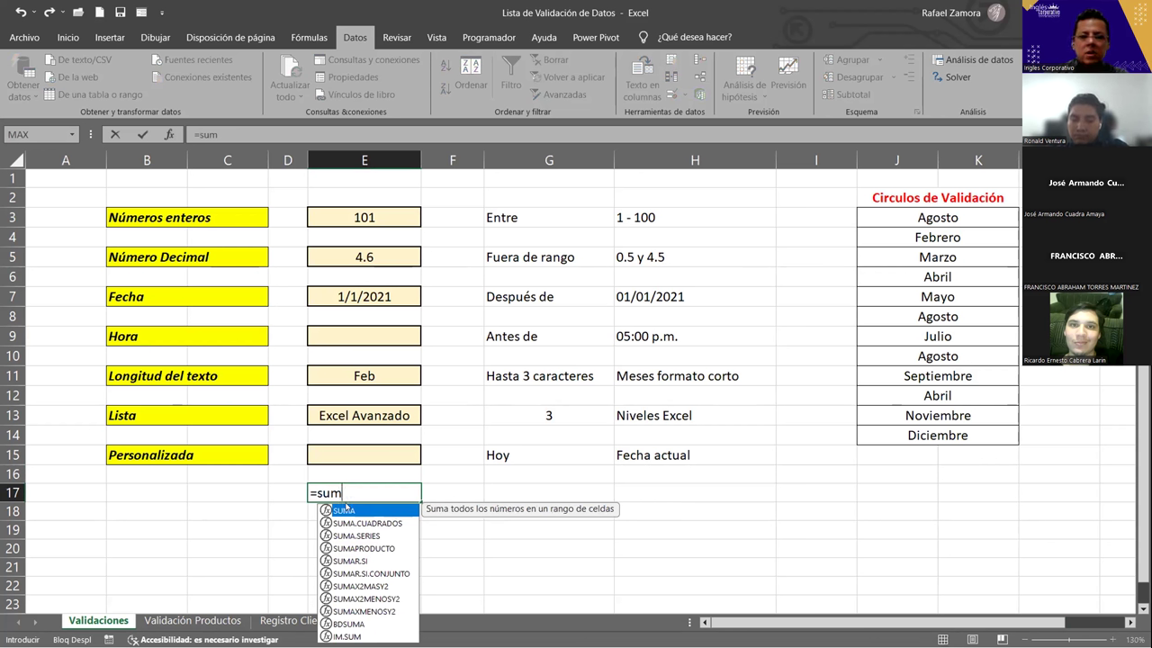
{"action": "key", "text": "Tab"}
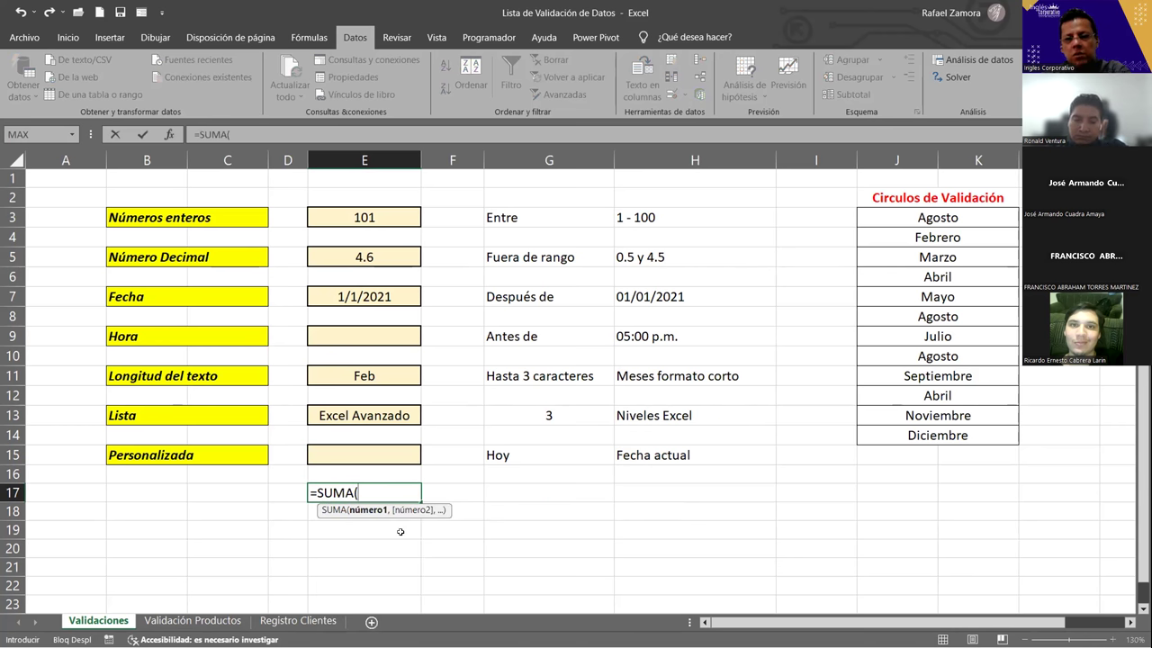
{"action": "key", "text": "Escape"}
{"action": "key", "text": "Up"}
{"action": "key", "text": "Up"}
{"action": "key", "text": "F2"}
{"action": "left_click", "coordinate": [453, 530]}
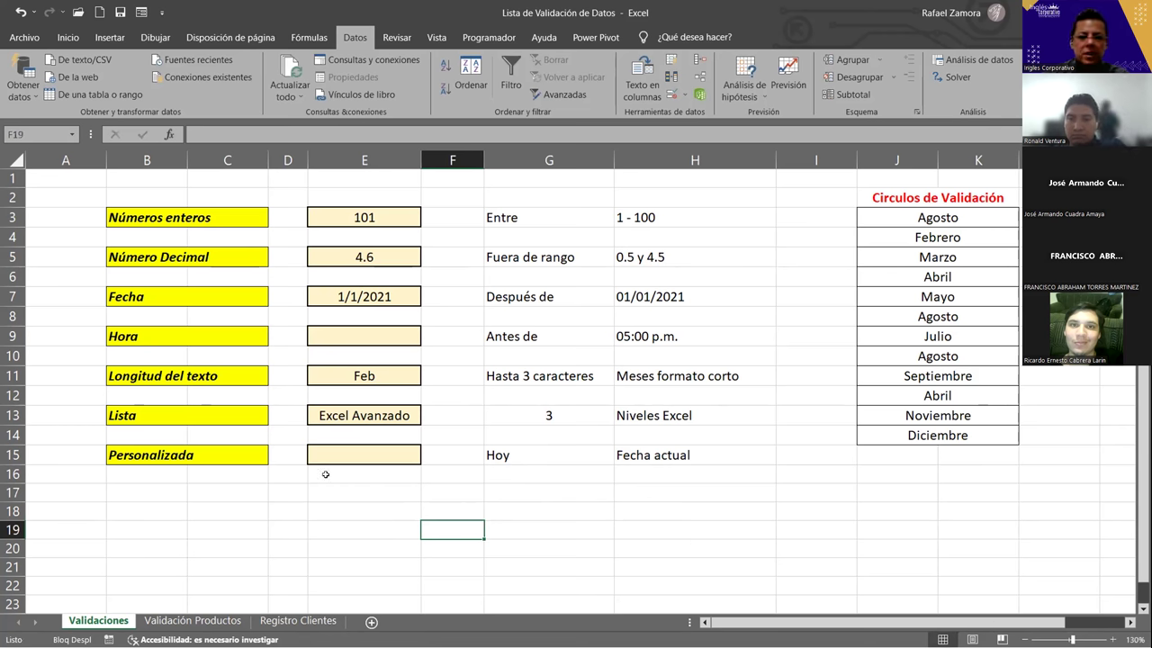
{"action": "key", "text": "Up"}
{"action": "key", "text": "Up"}
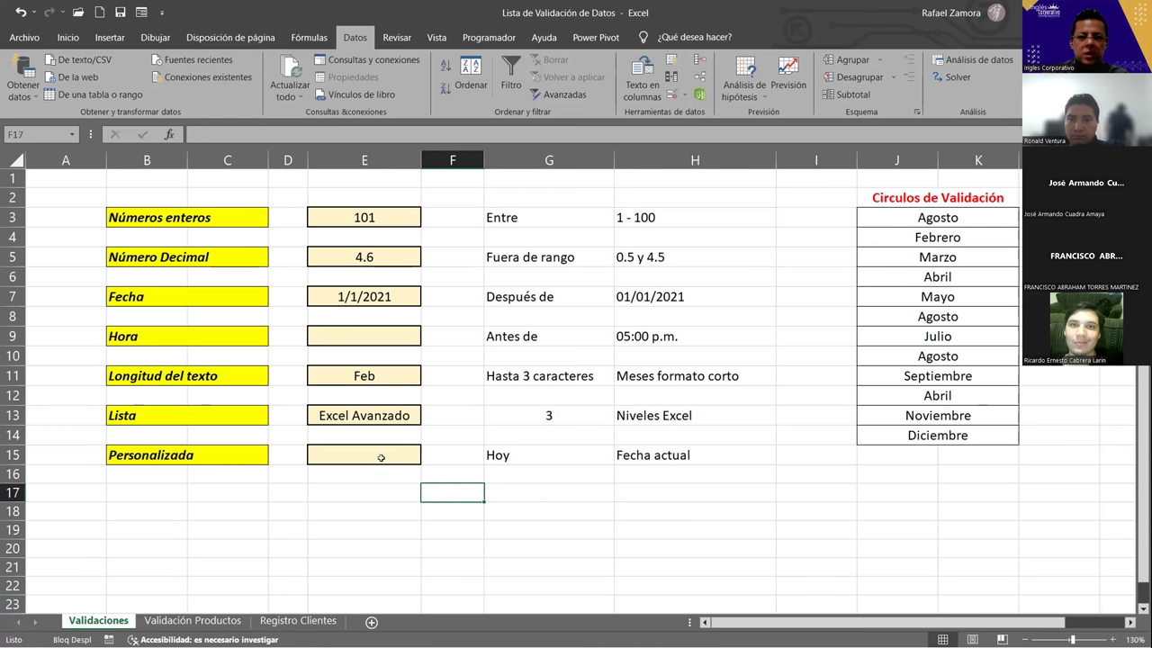
{"action": "left_click", "coordinate": [381, 458]}
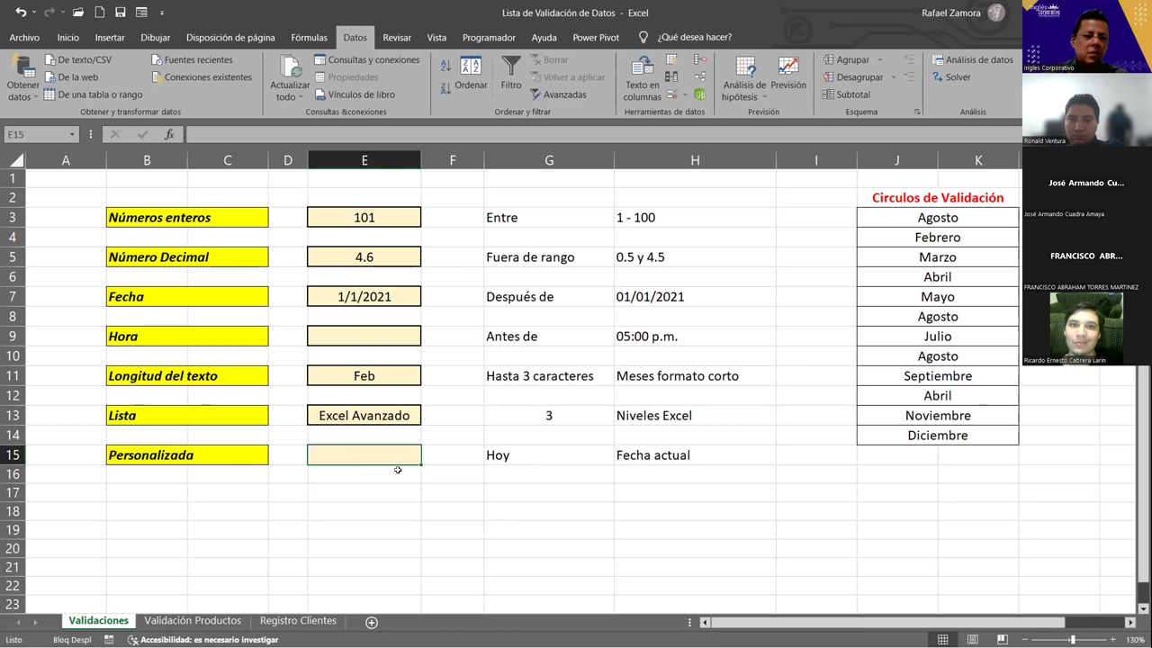